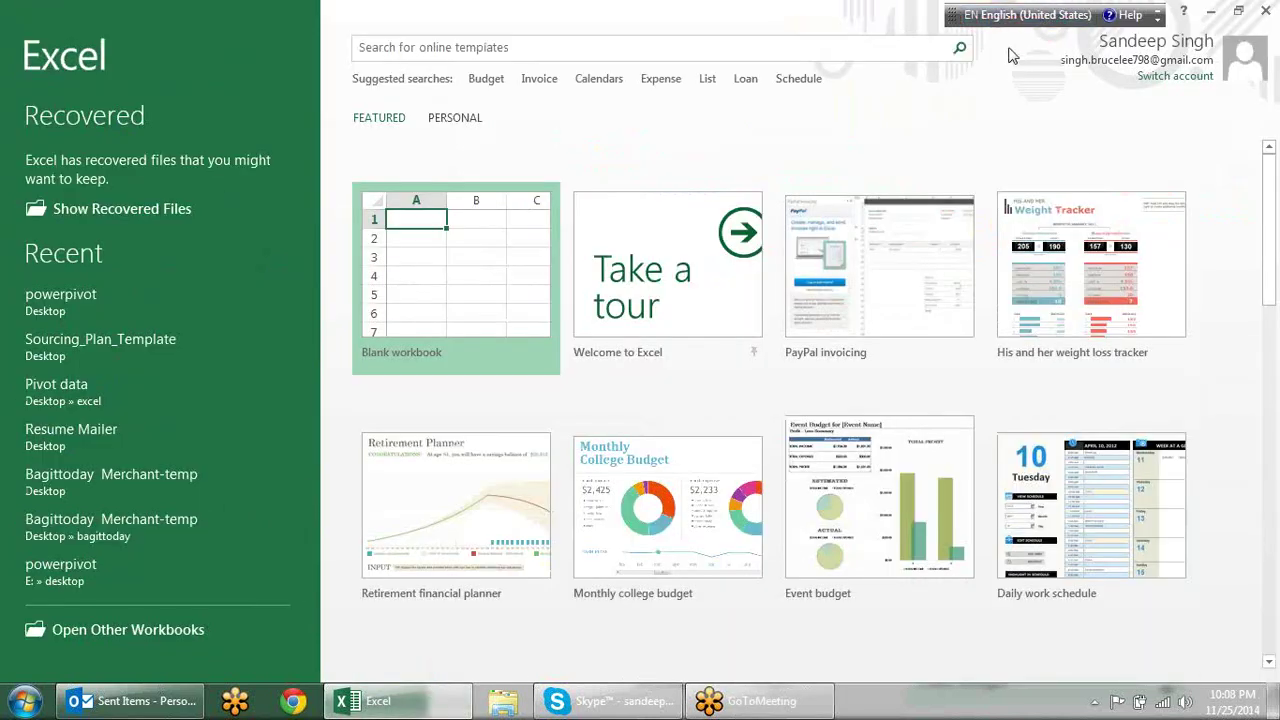
Open the powerpivot workbook from the Recent list on the Excel start screen.
click(52, 300)
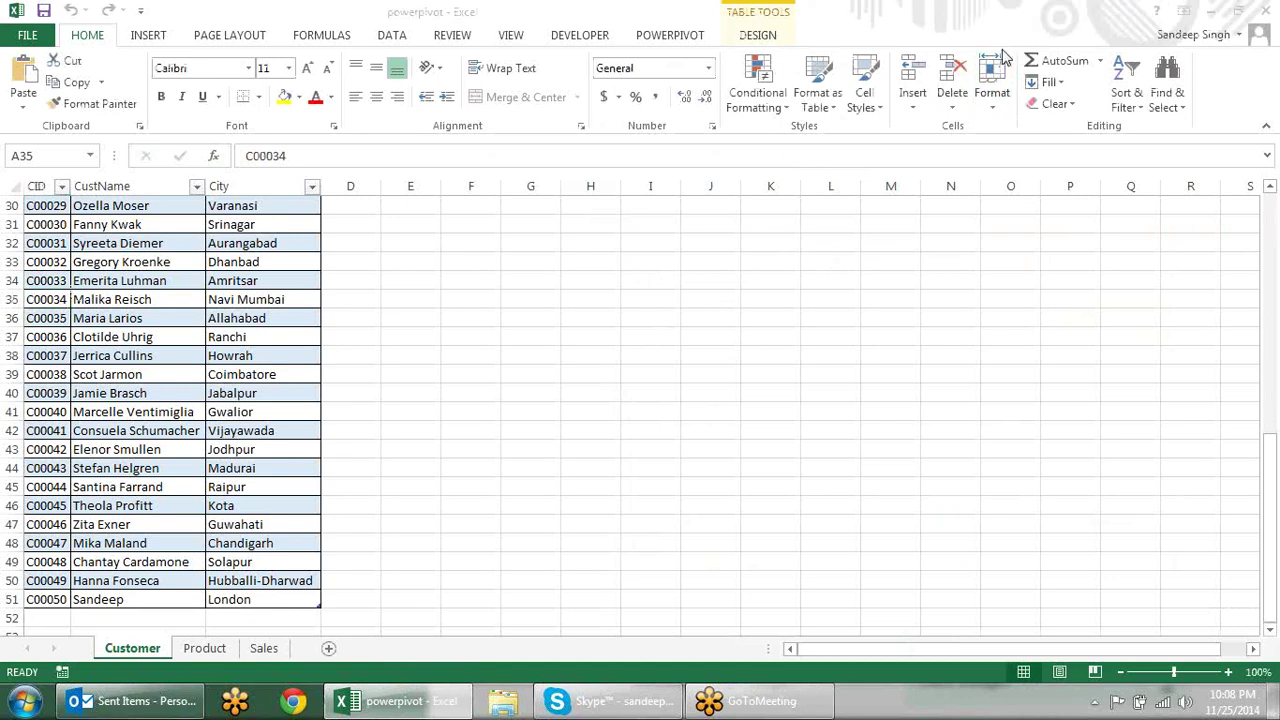
scroll(710, 340, up, 8)
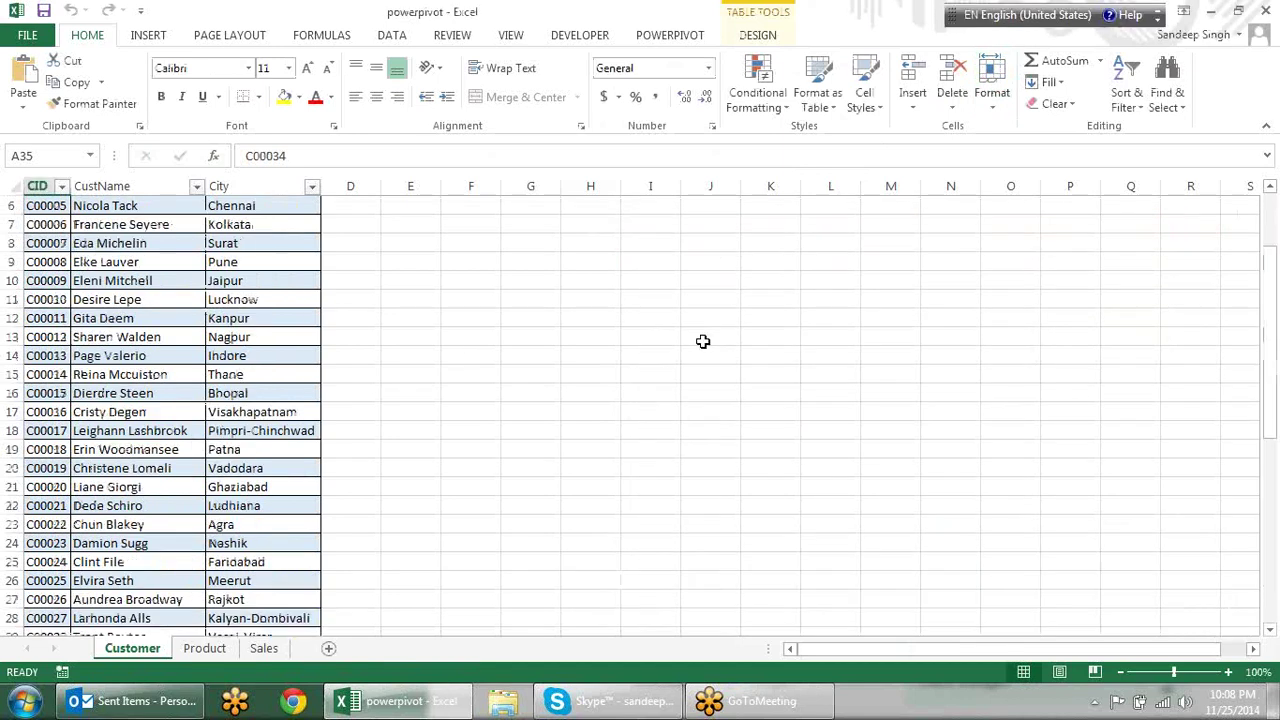
scroll(456, 348, up, 2)
click(454, 338)
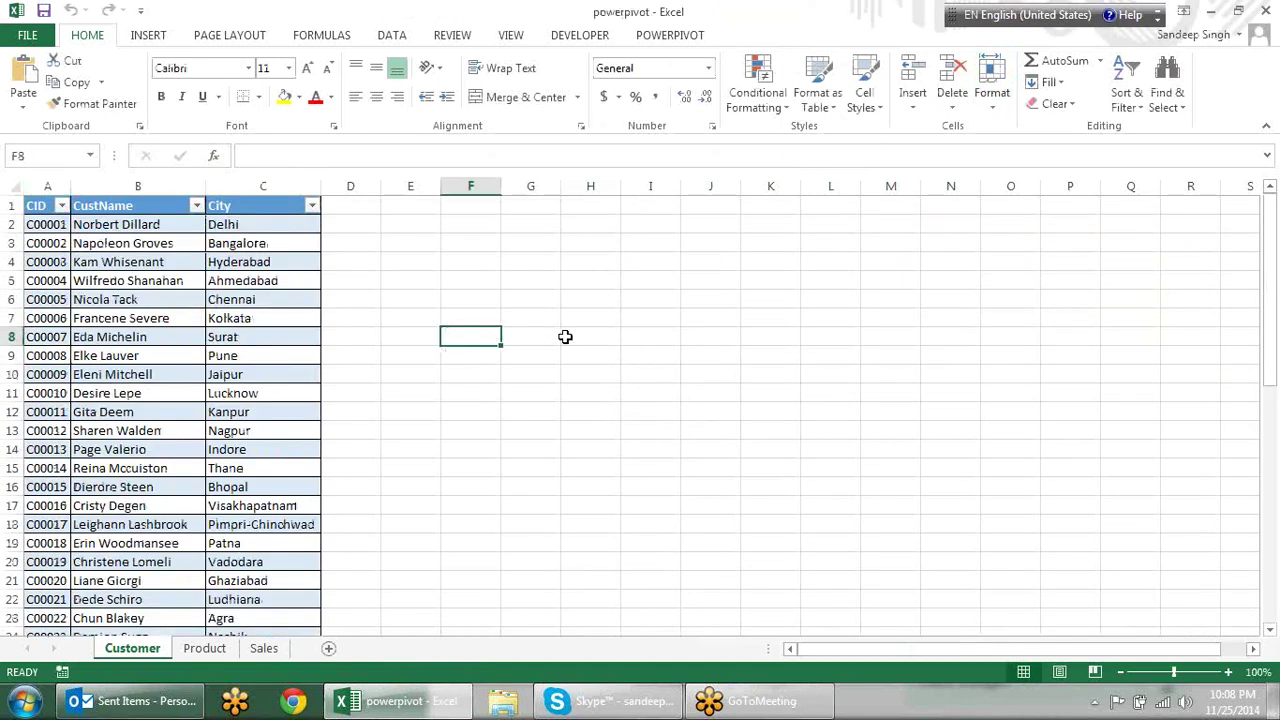
click(486, 283)
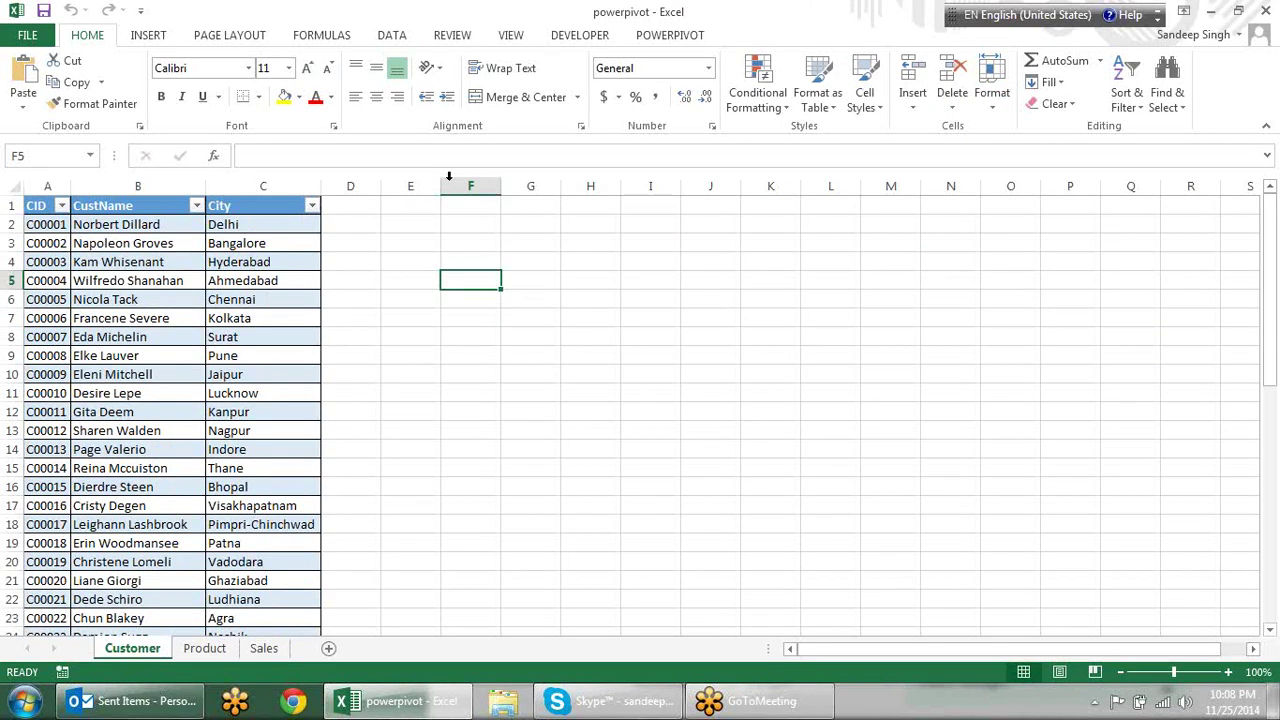
click(665, 332)
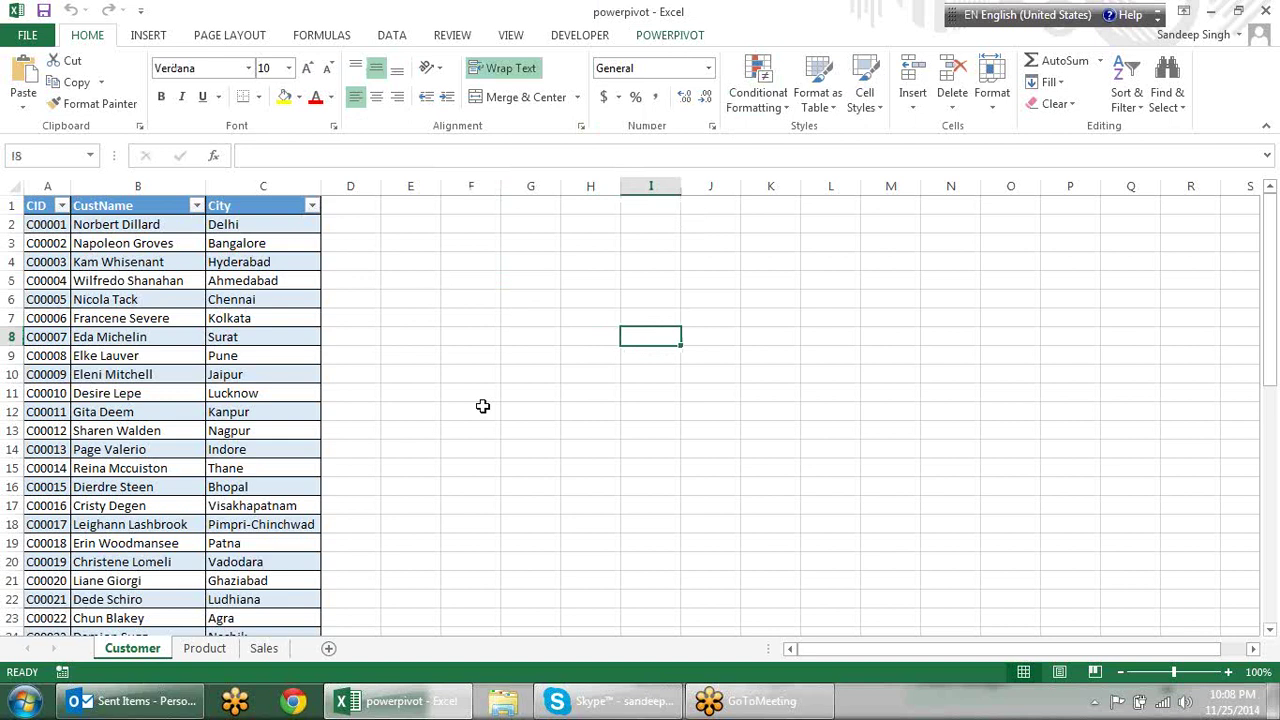
click(110, 281)
click(200, 337)
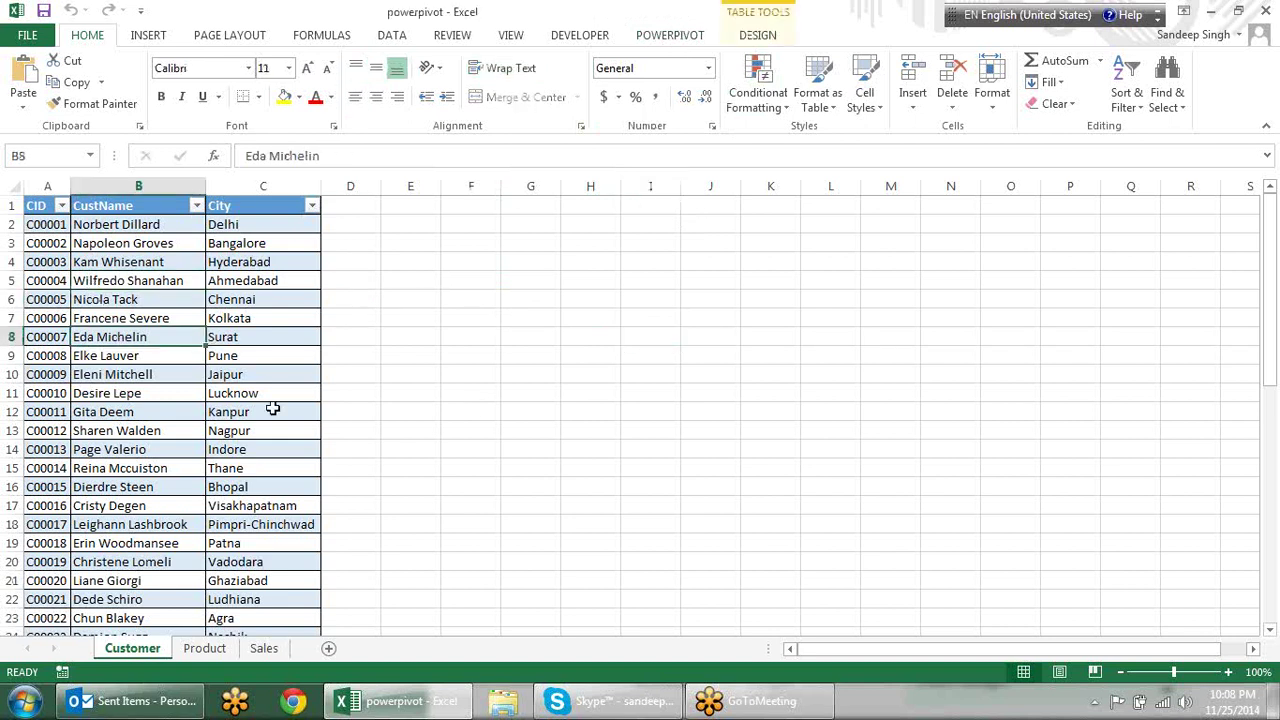
click(270, 318)
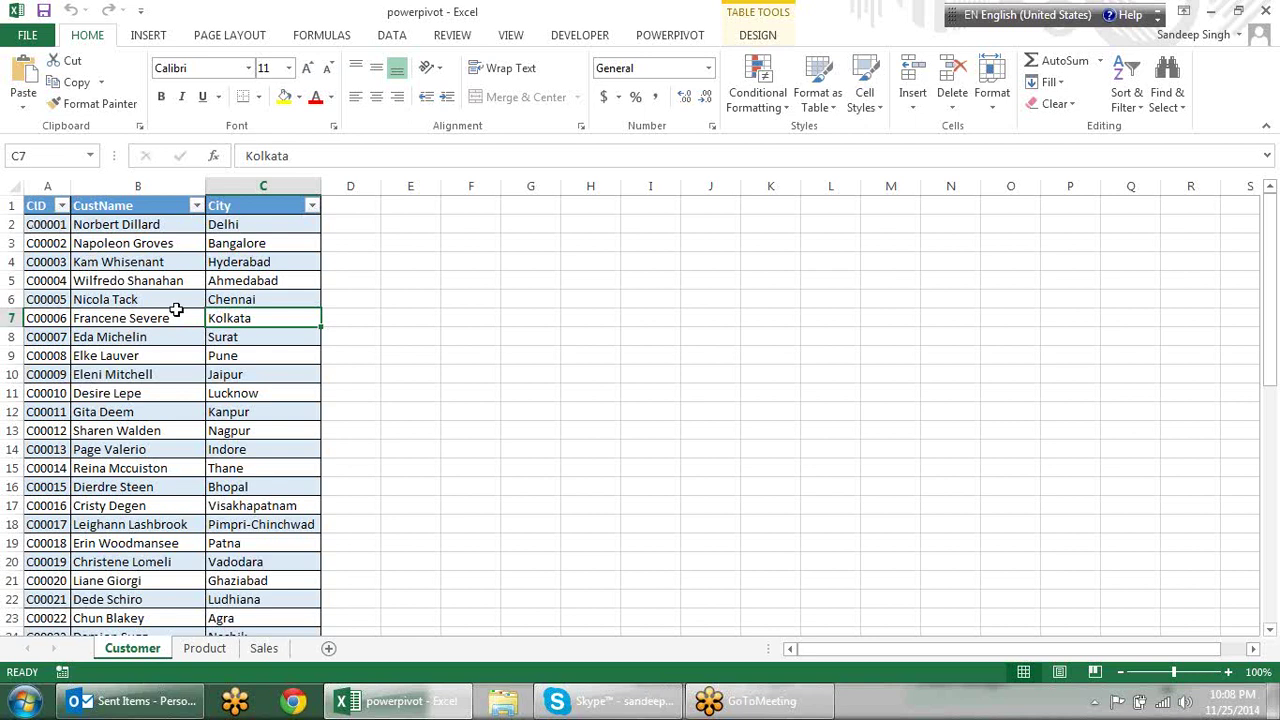
click(12, 318)
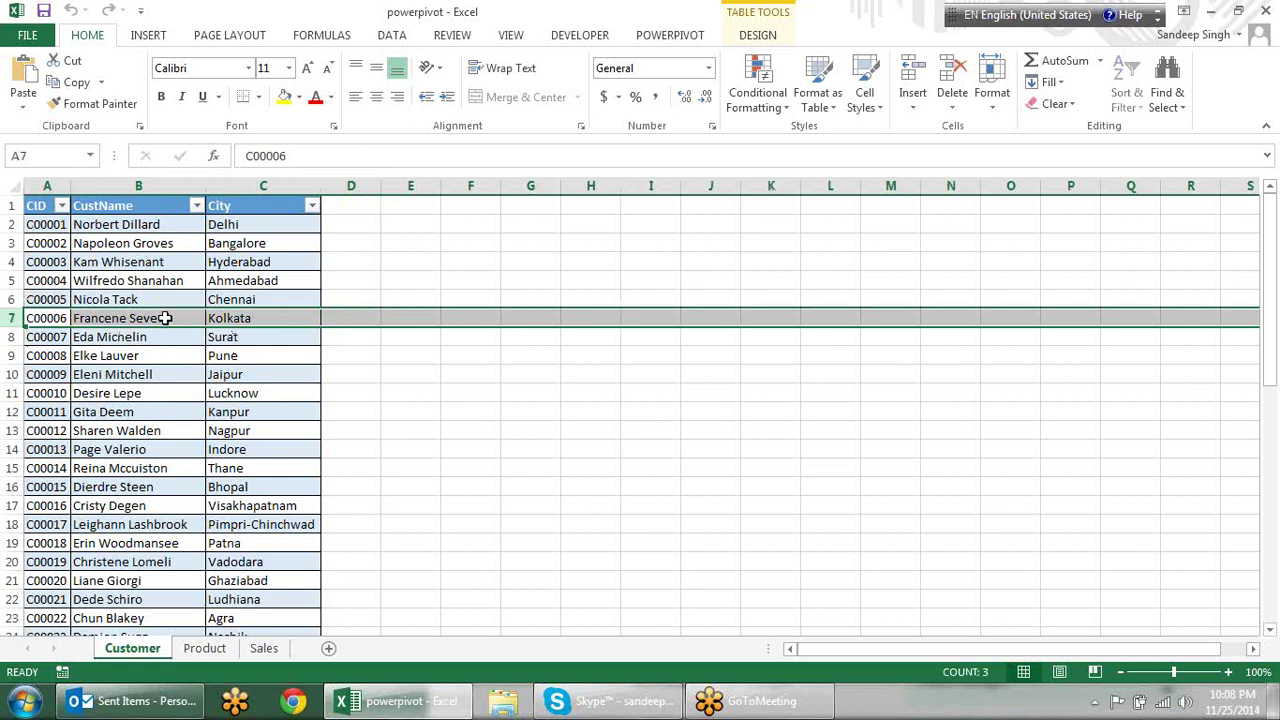
click(248, 209)
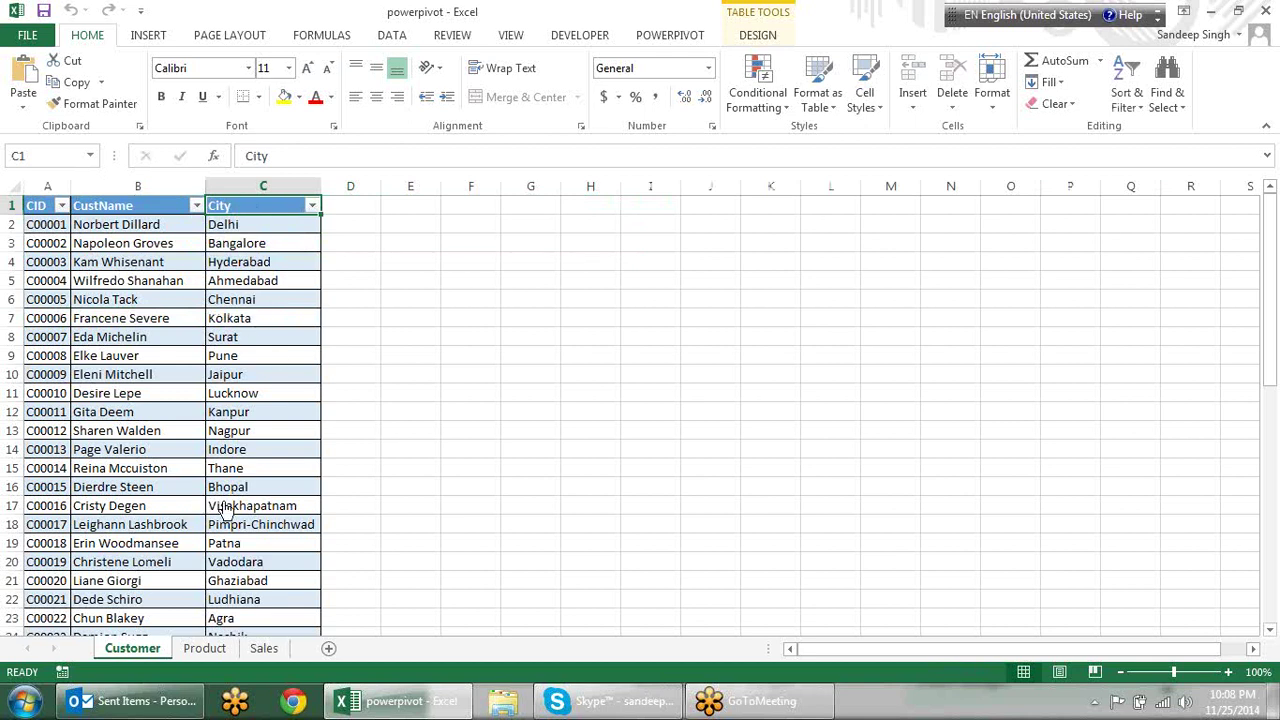
Go to the Sales sheet and filter the PID column to show only P0001.
click(210, 649)
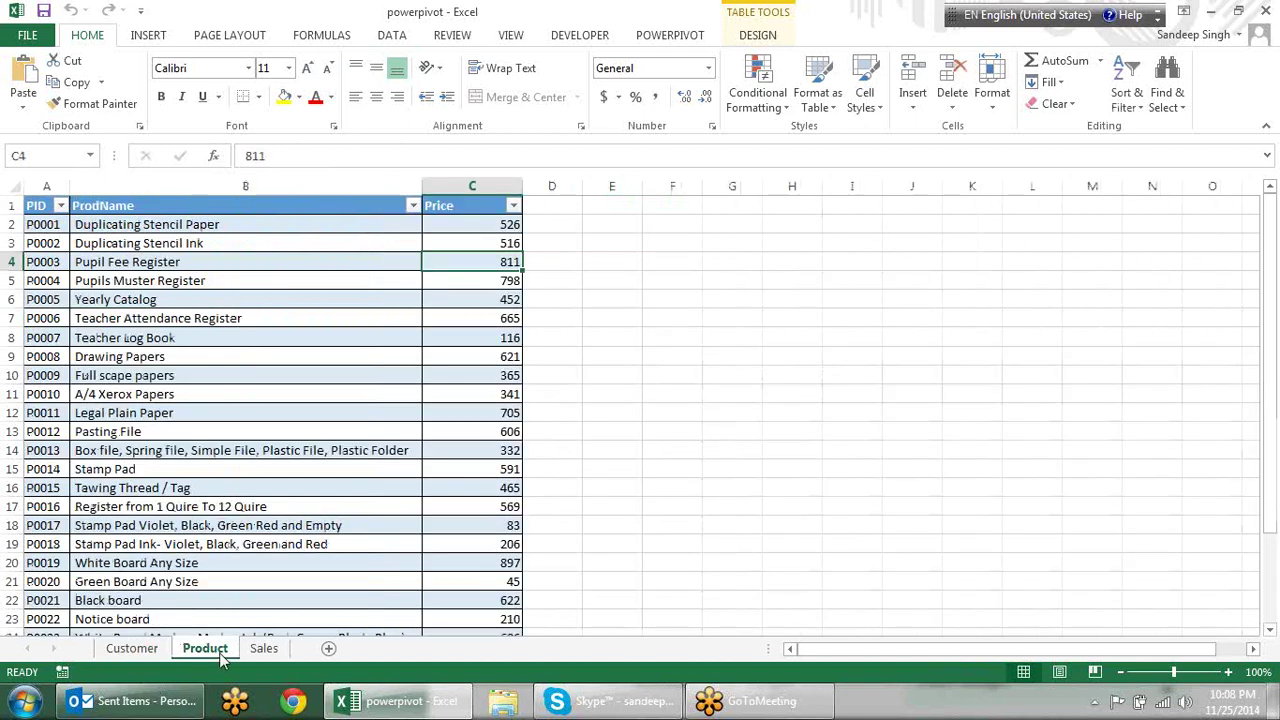
click(266, 648)
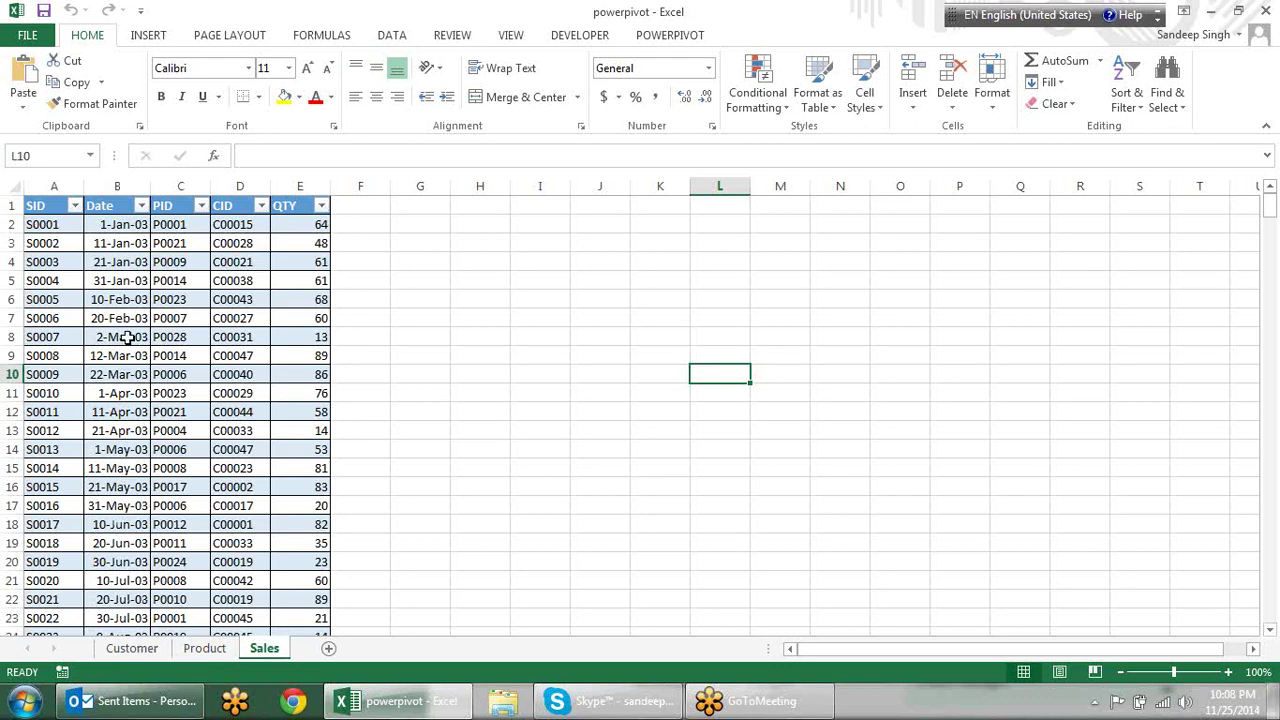
click(175, 287)
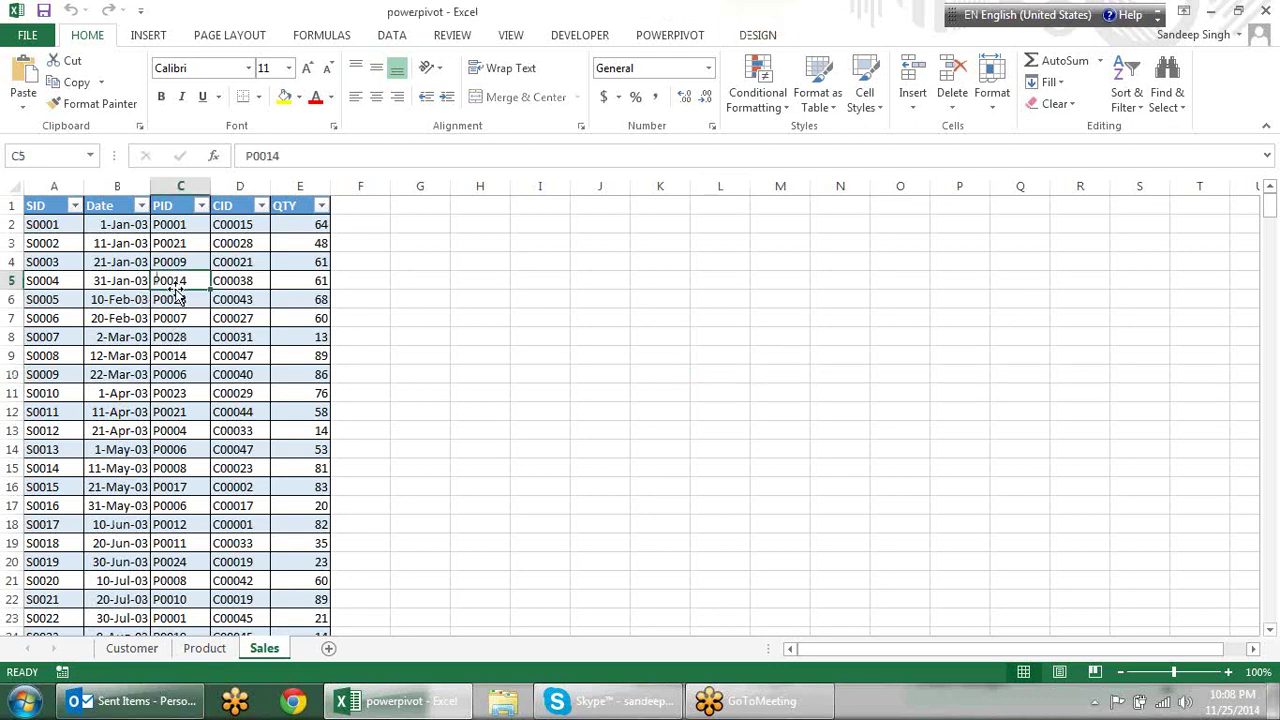
click(201, 205)
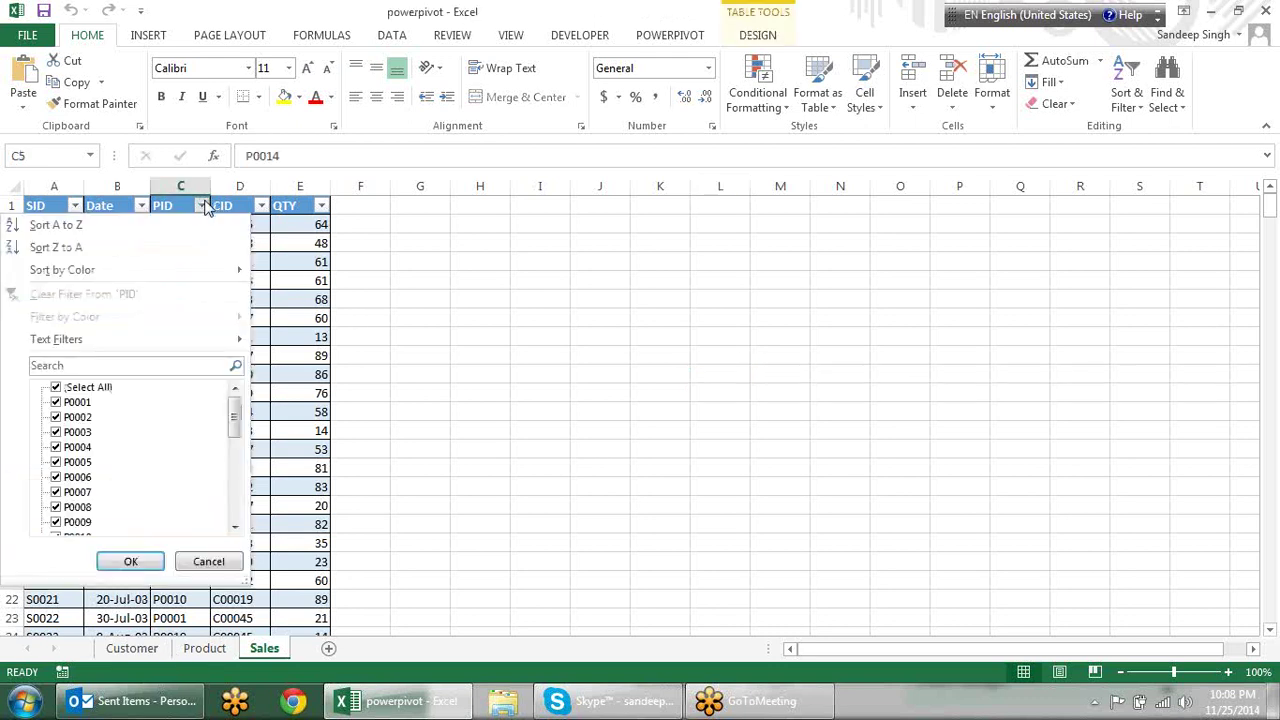
click(100, 388)
click(80, 403)
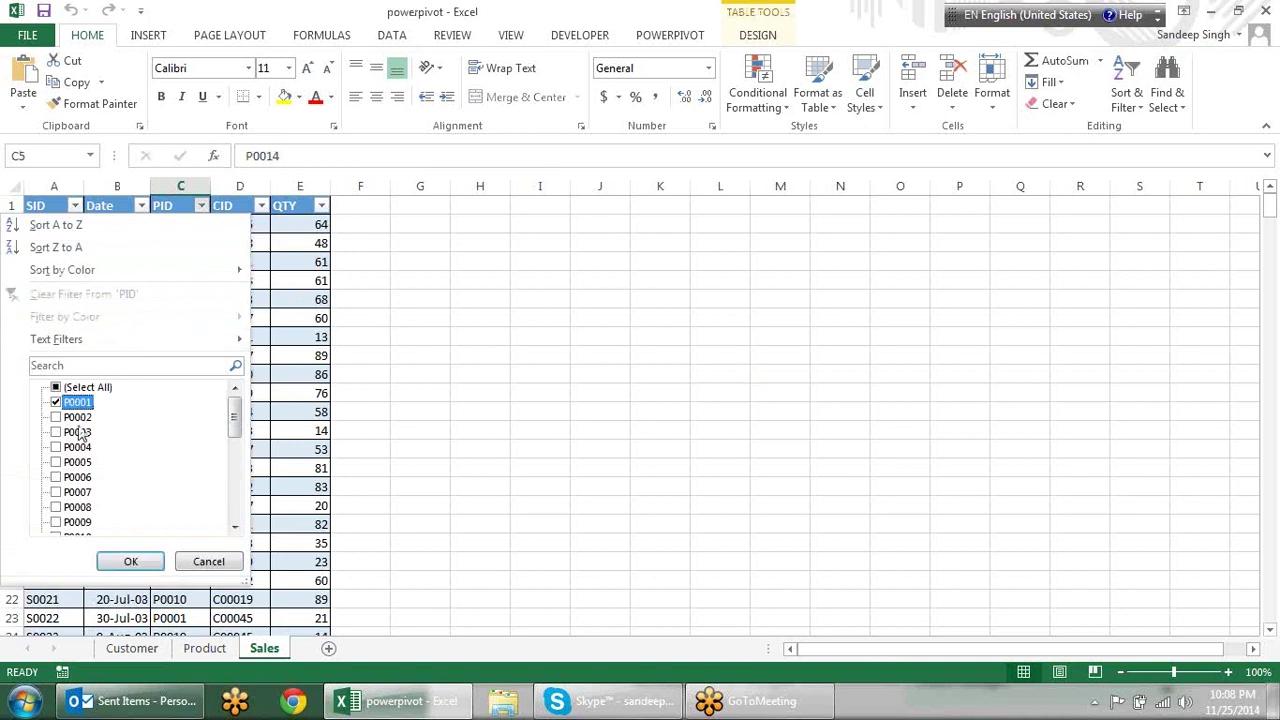
click(127, 562)
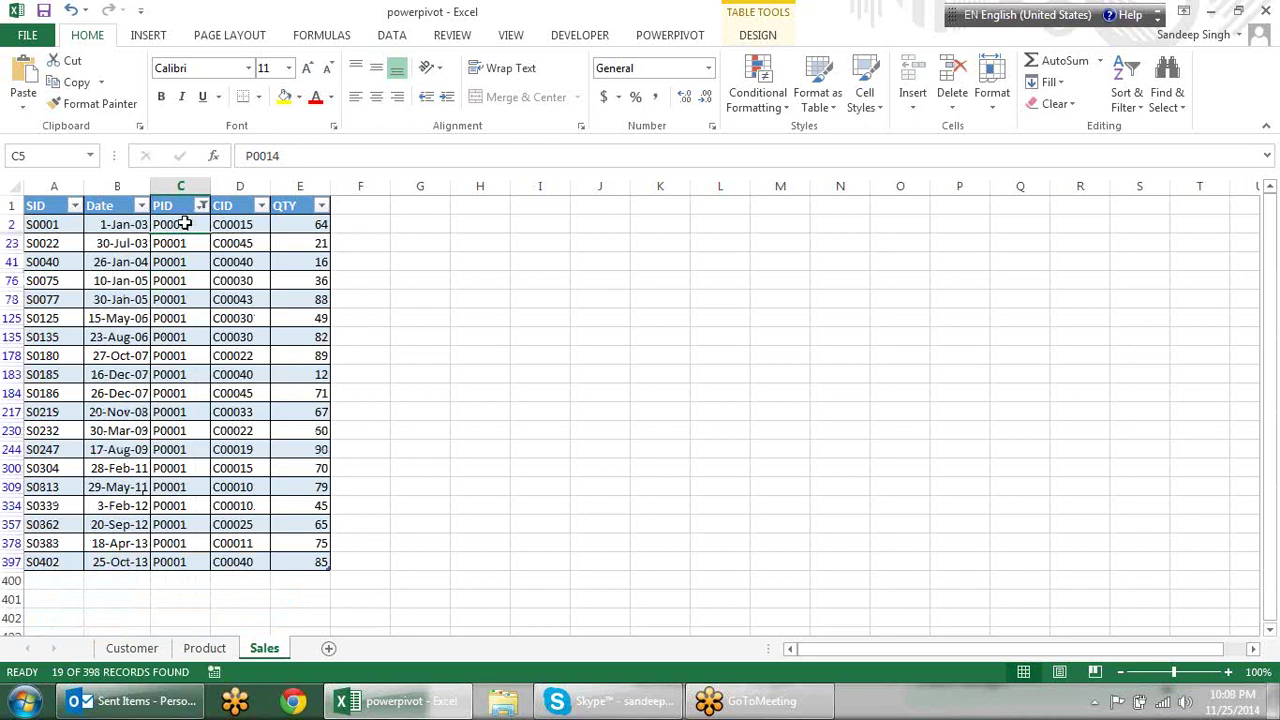
Inspect the filtered P0001 entries and select the whole sales row 78.
click(185, 224)
click(176, 243)
click(174, 262)
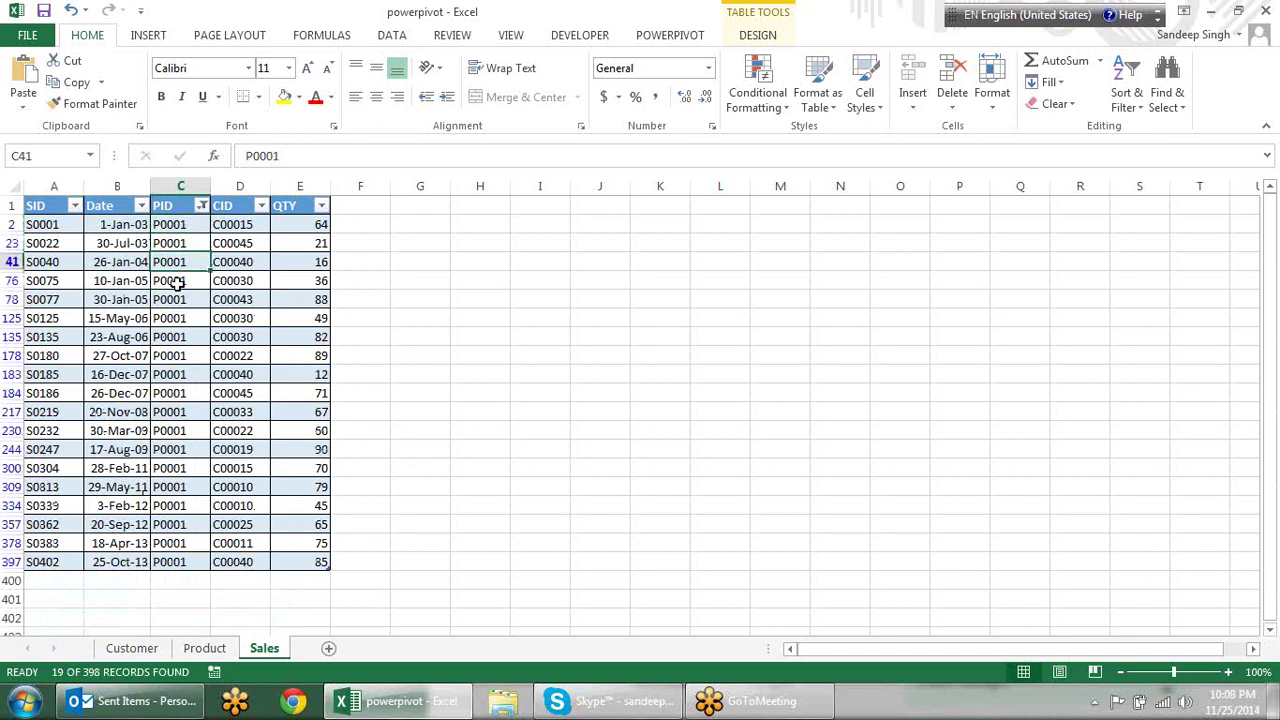
click(177, 297)
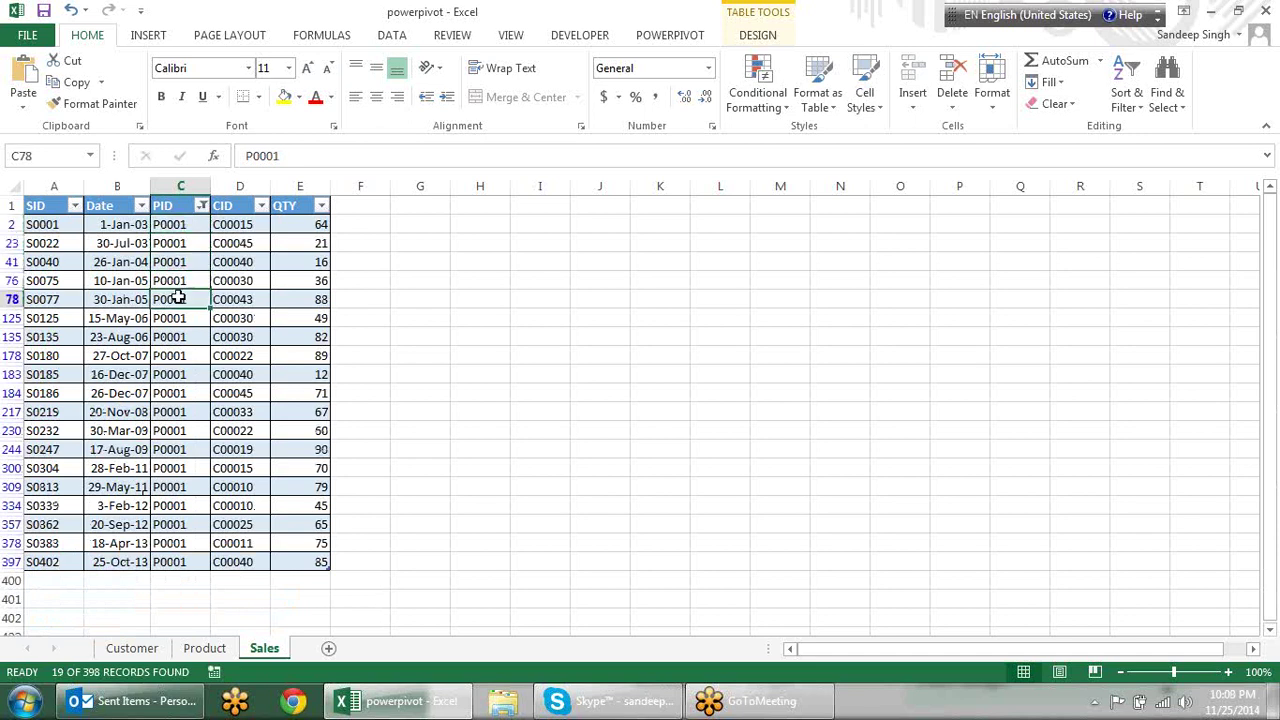
click(12, 299)
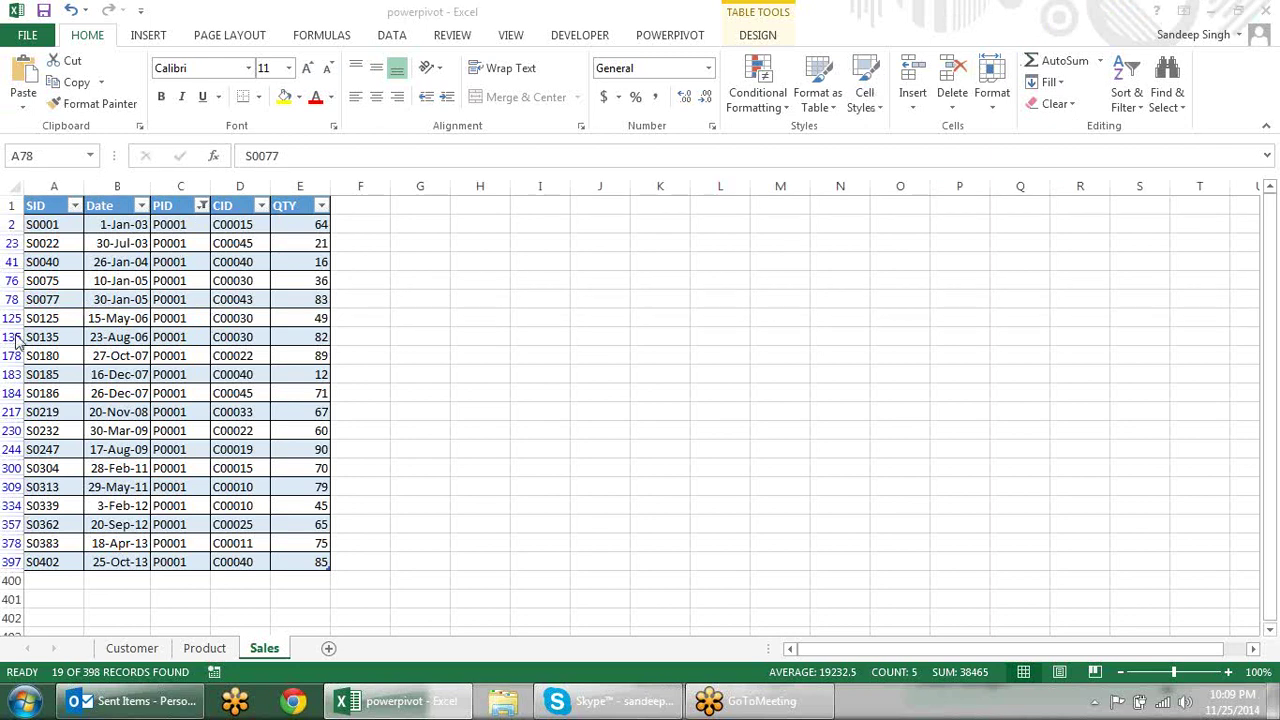
Reselect all product IDs in the PID filter so every sales row shows again.
click(437, 404)
click(201, 205)
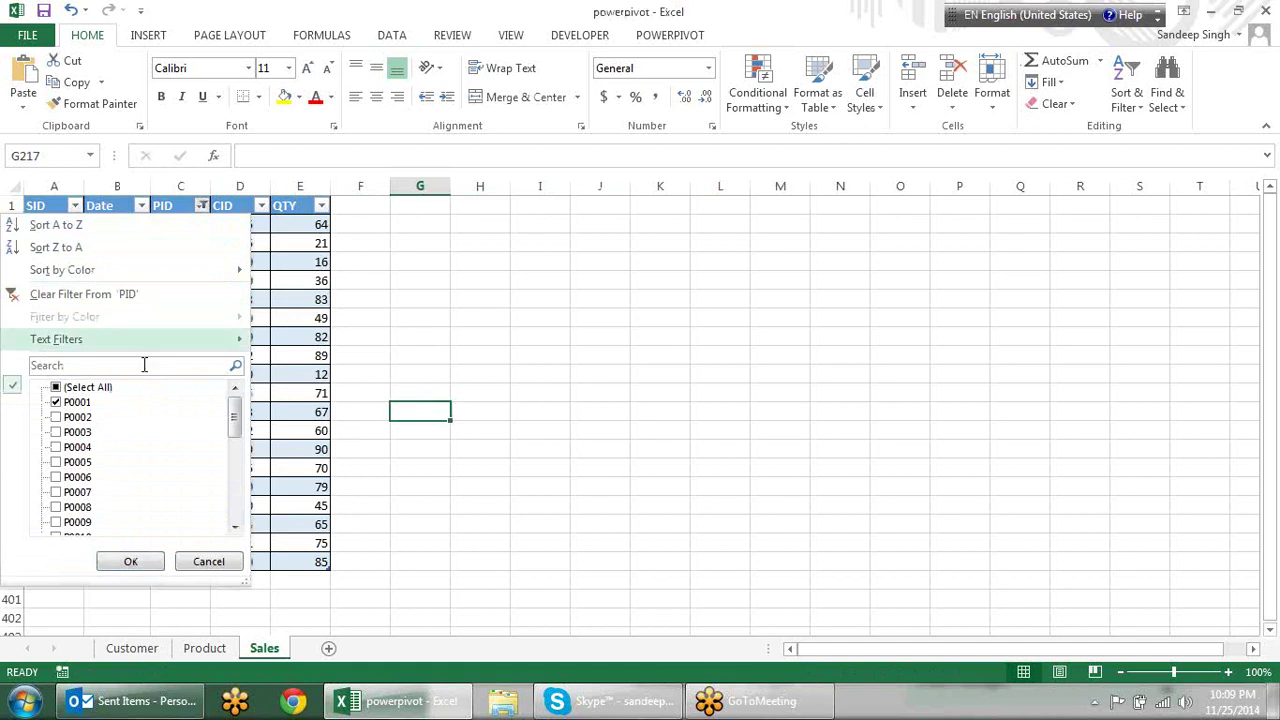
click(92, 387)
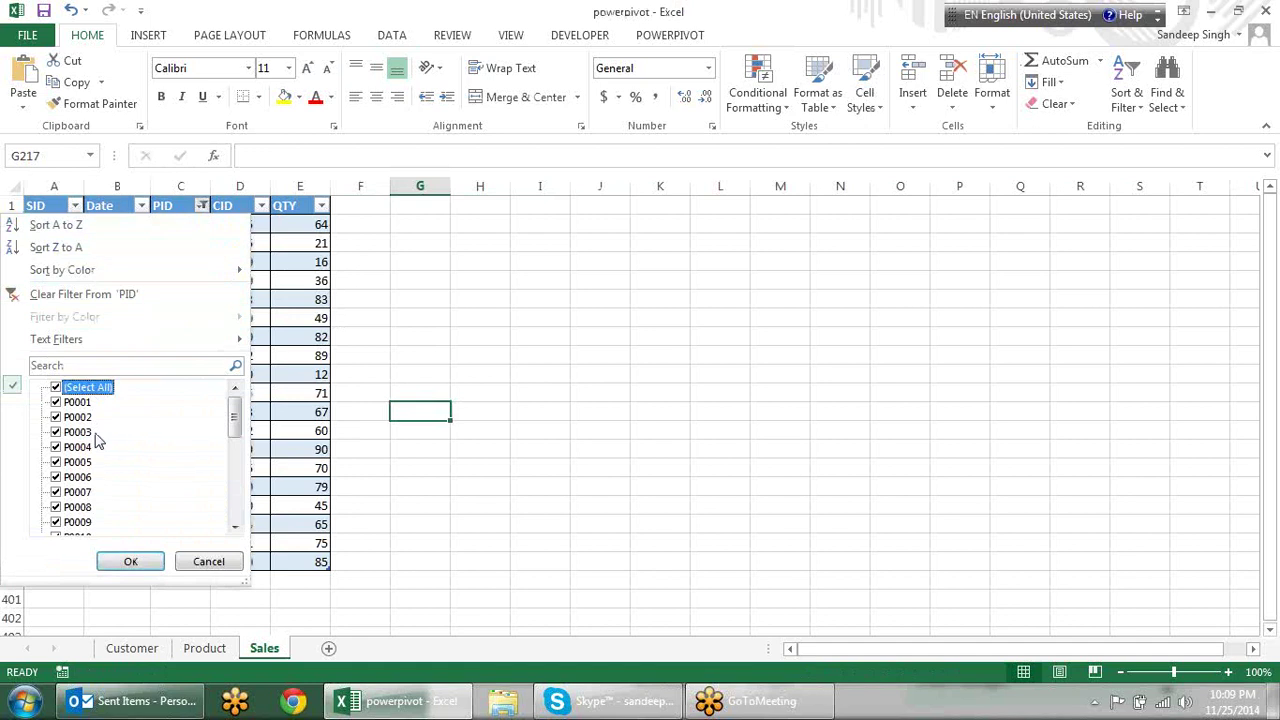
click(131, 562)
click(458, 342)
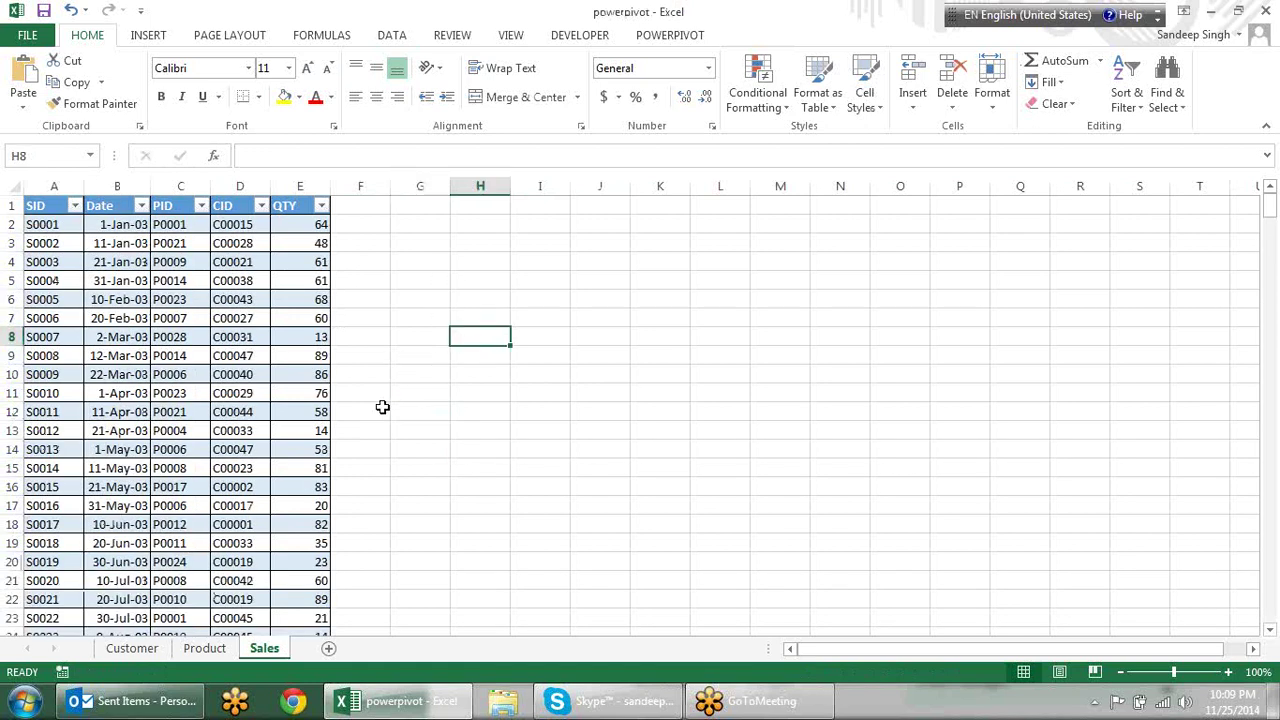
click(131, 648)
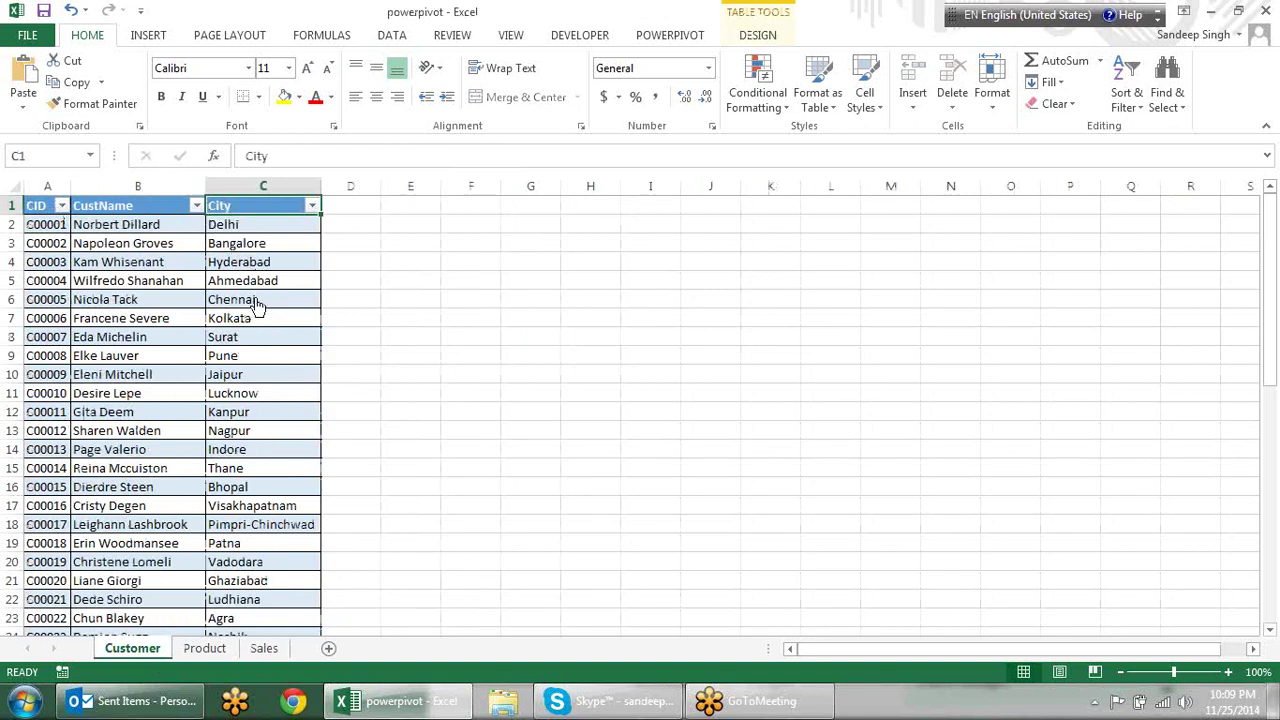
click(147, 244)
click(240, 284)
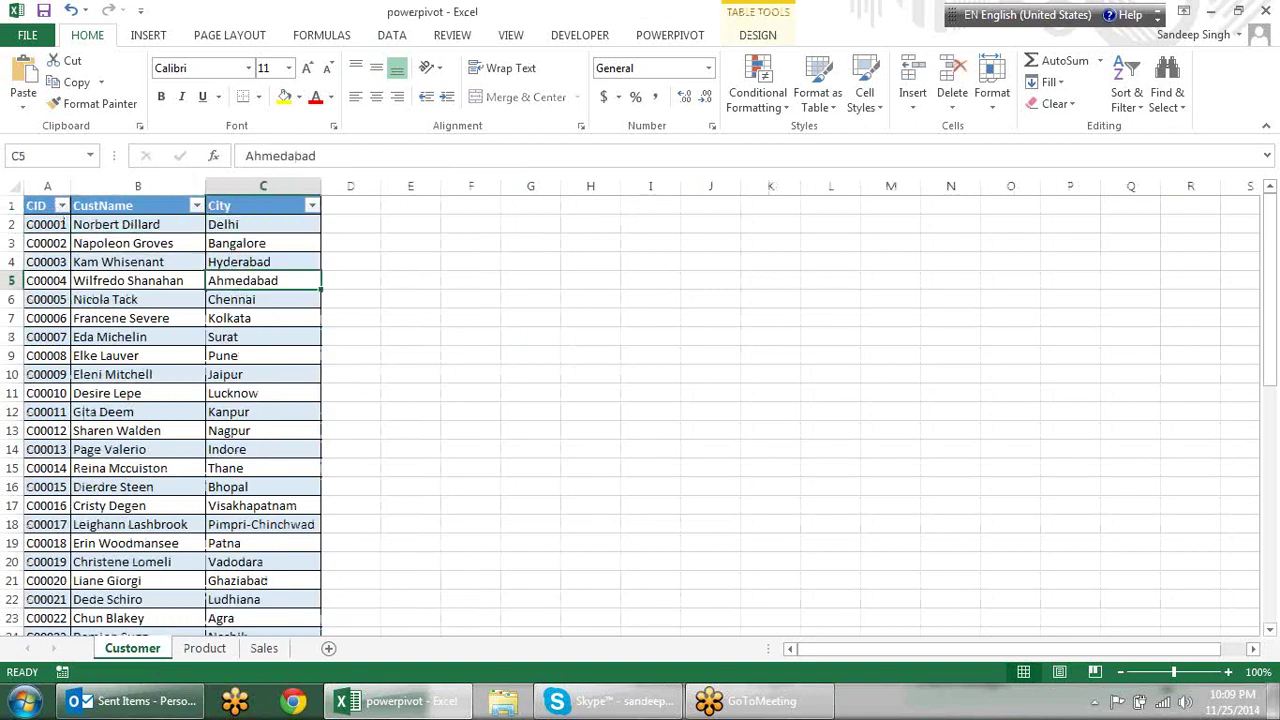
click(203, 655)
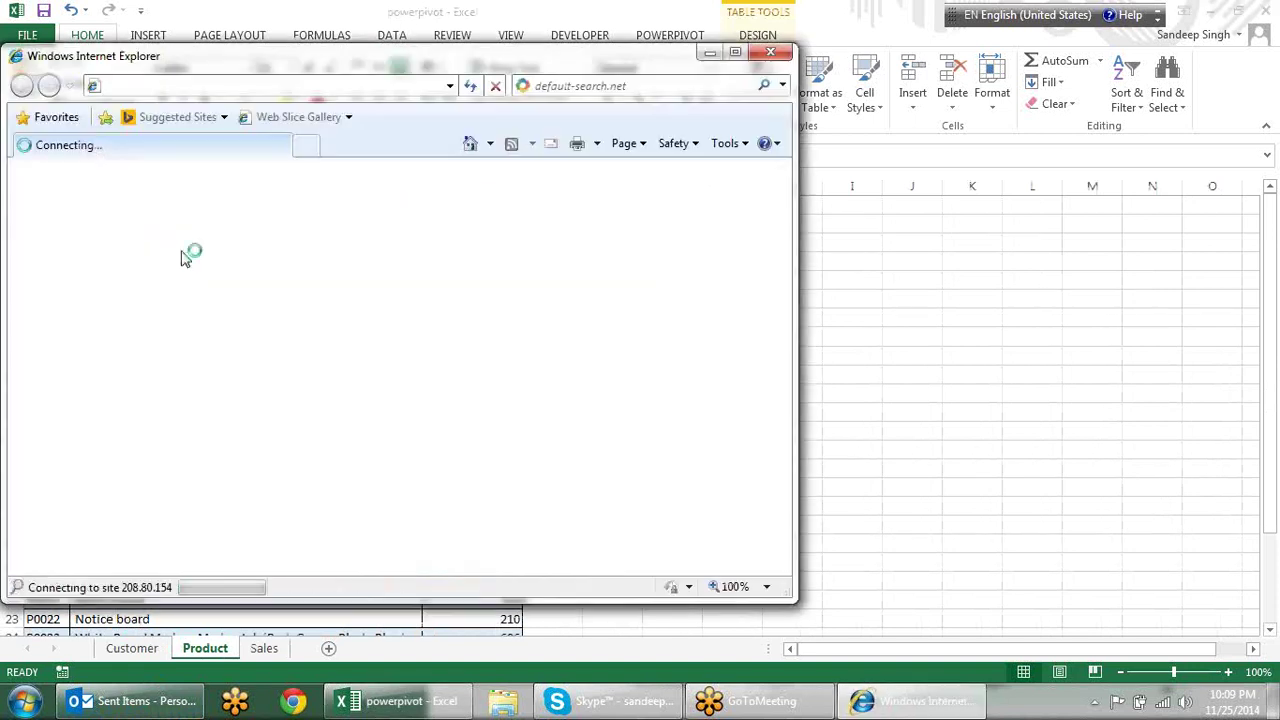
click(779, 57)
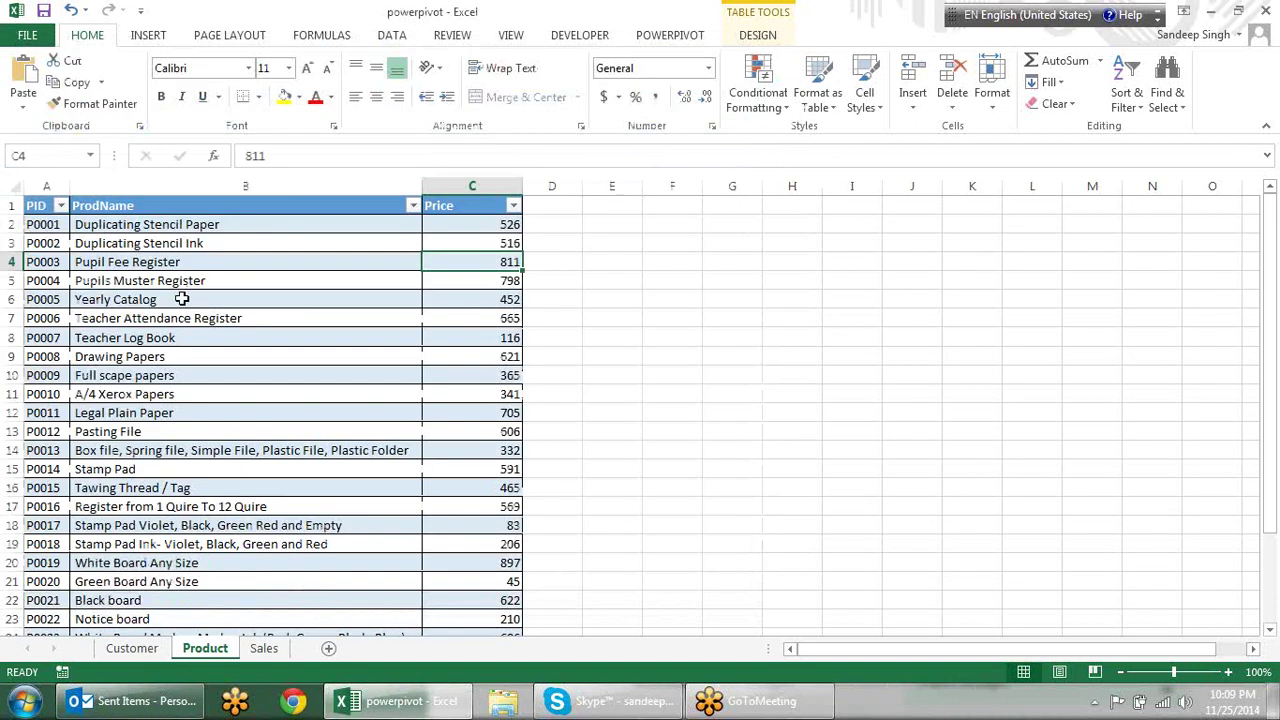
click(267, 300)
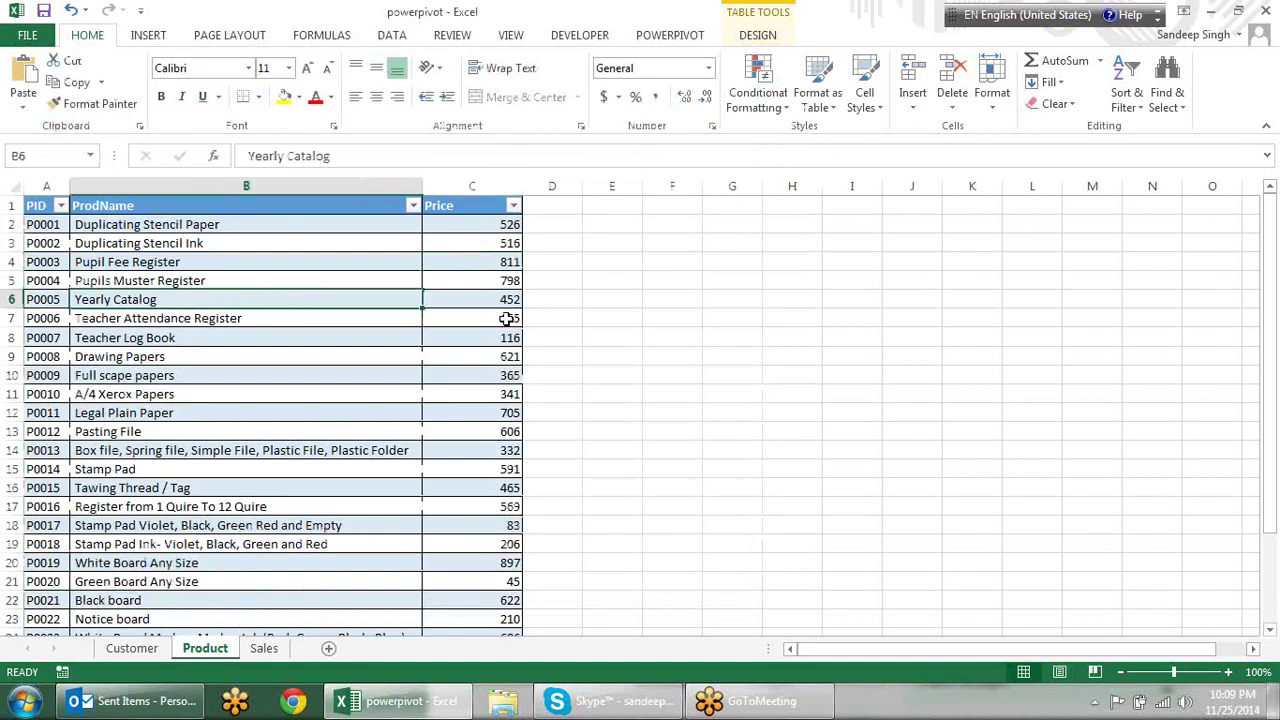
click(466, 318)
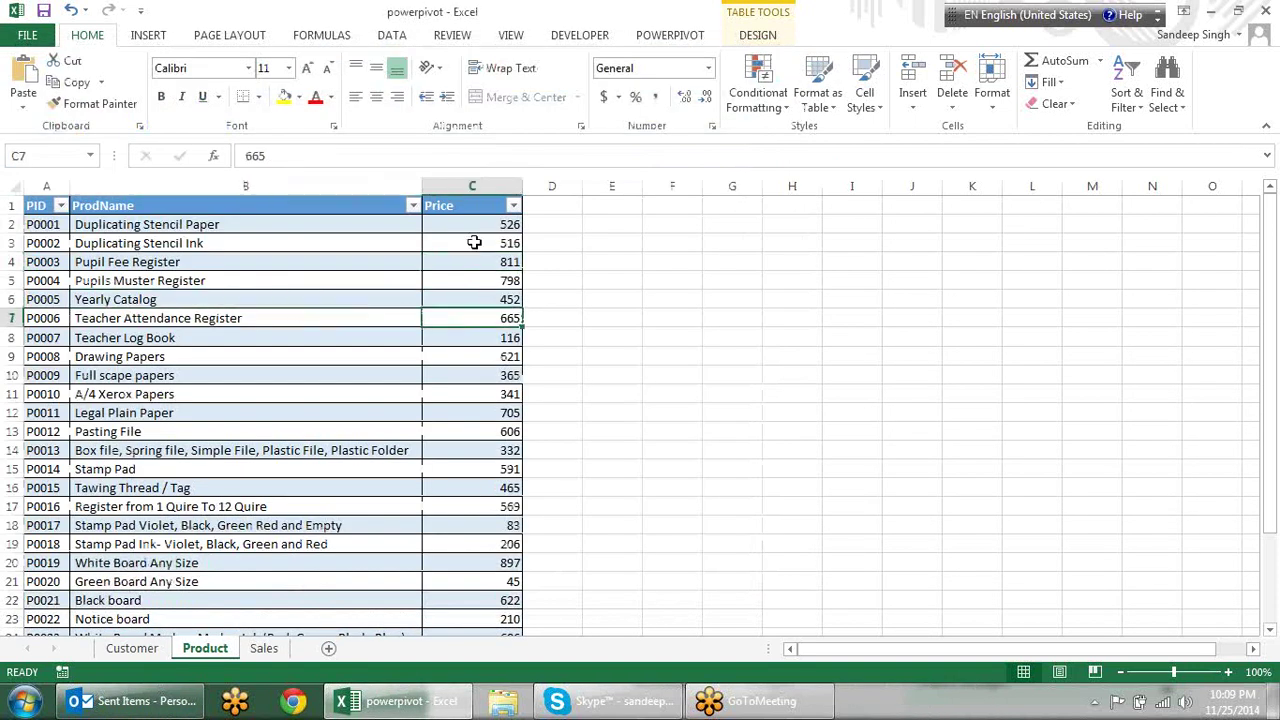
click(268, 650)
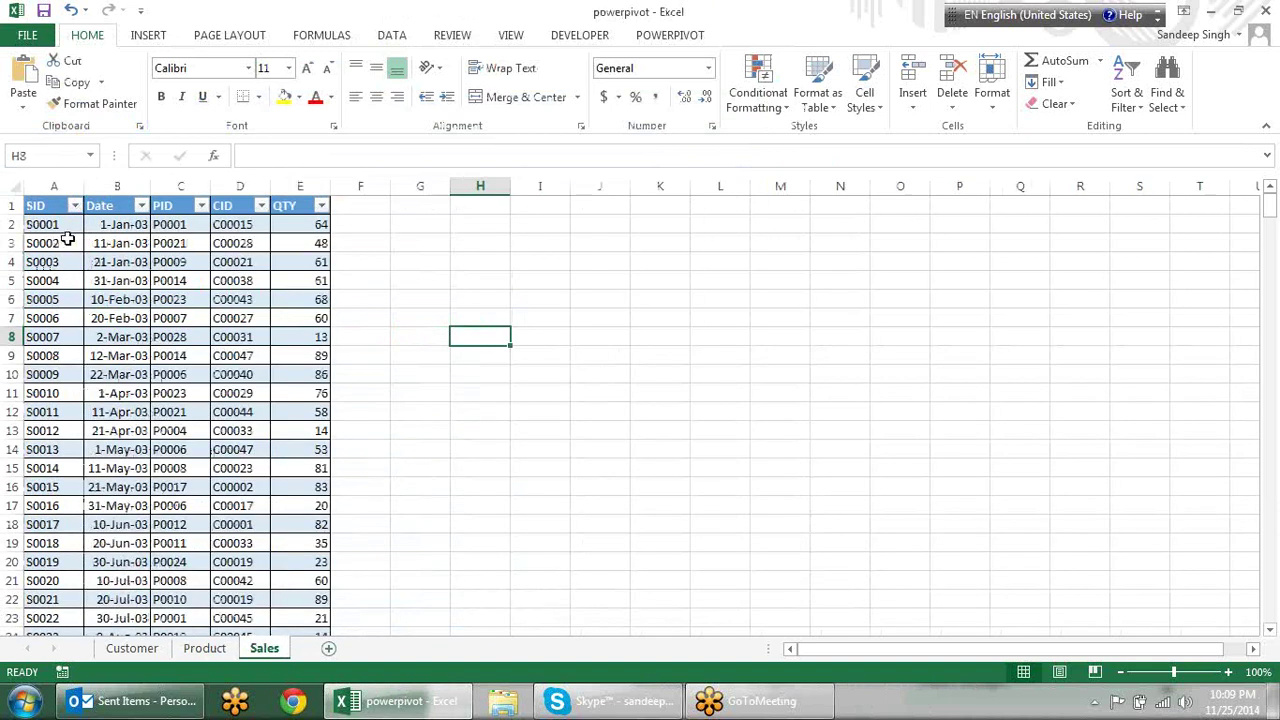
click(68, 207)
click(64, 228)
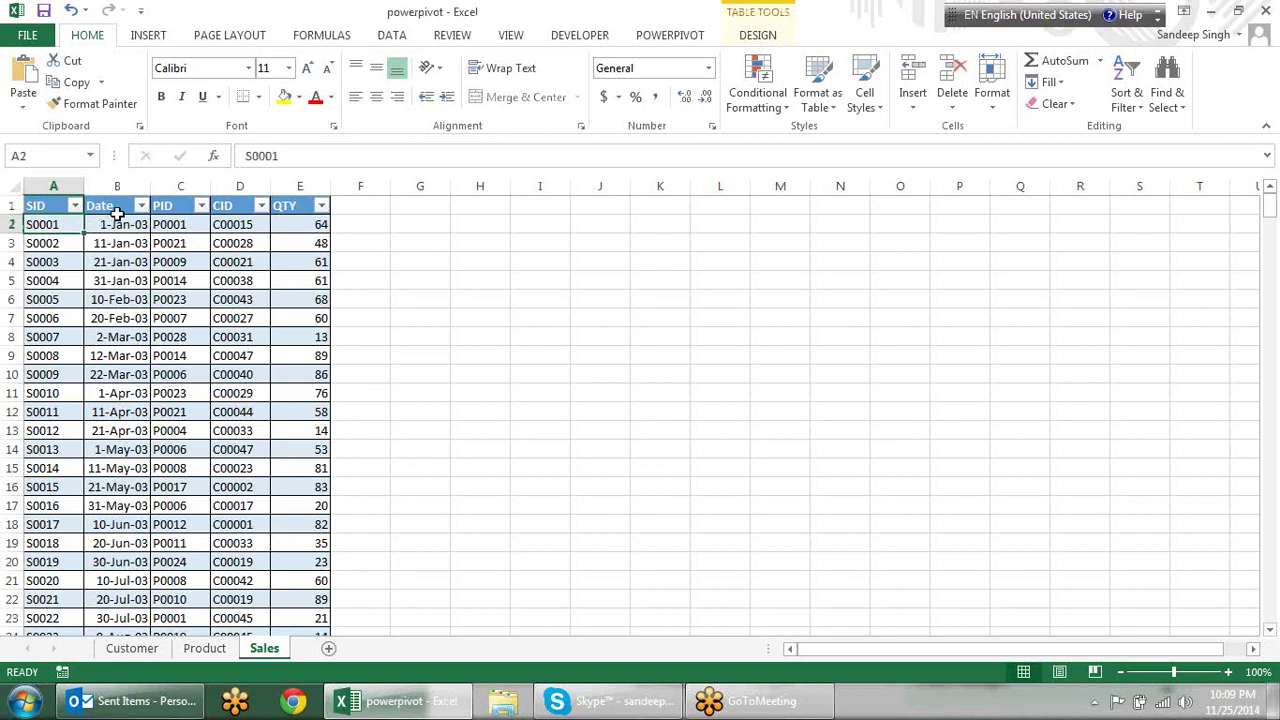
click(105, 208)
click(118, 228)
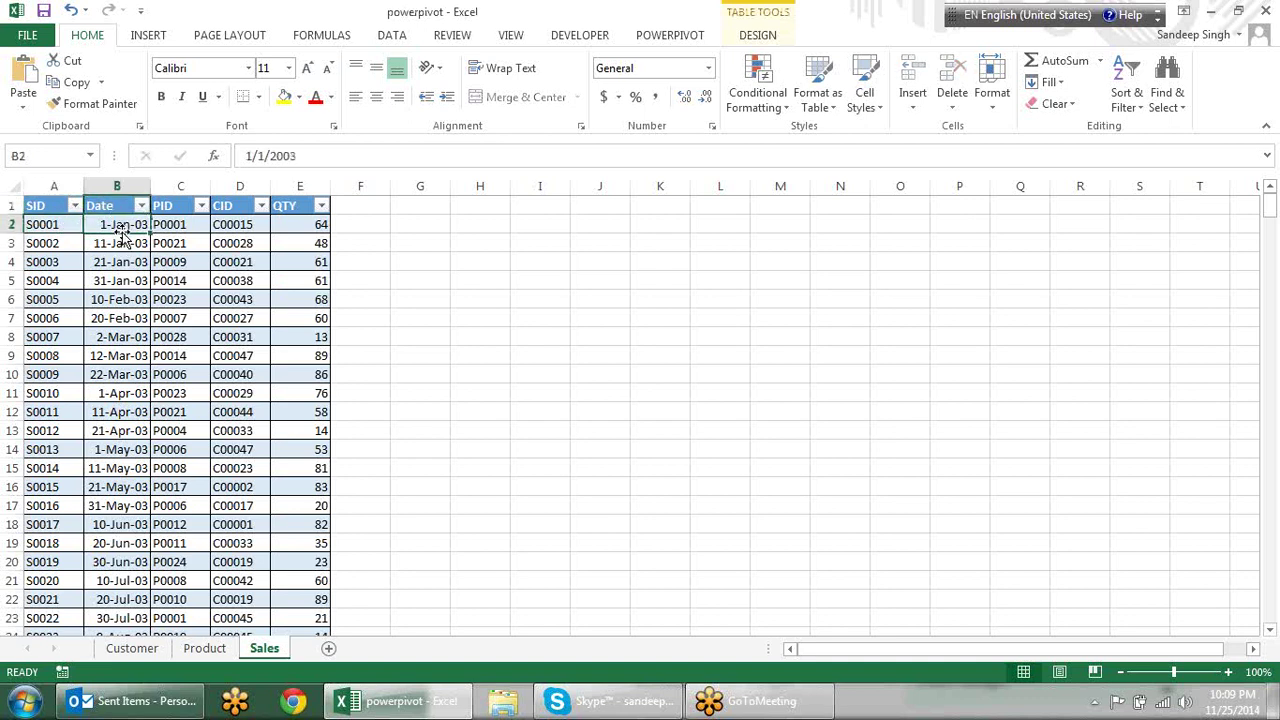
click(185, 225)
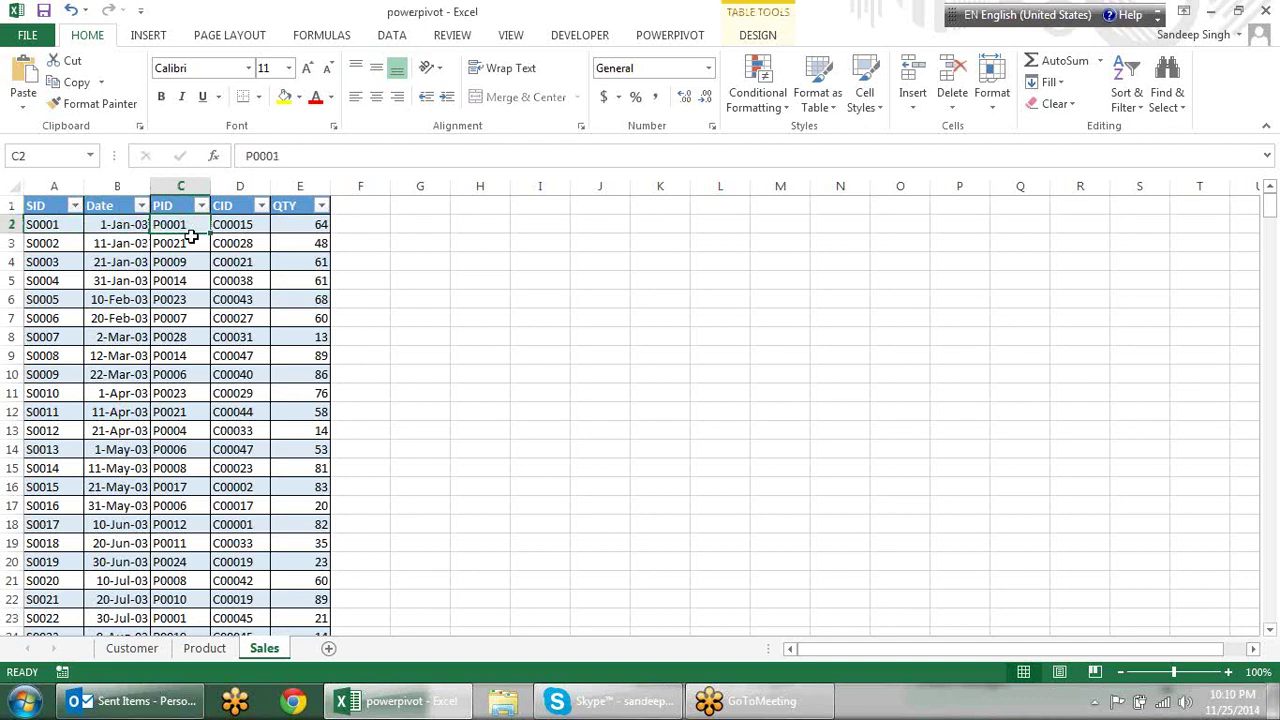
click(226, 223)
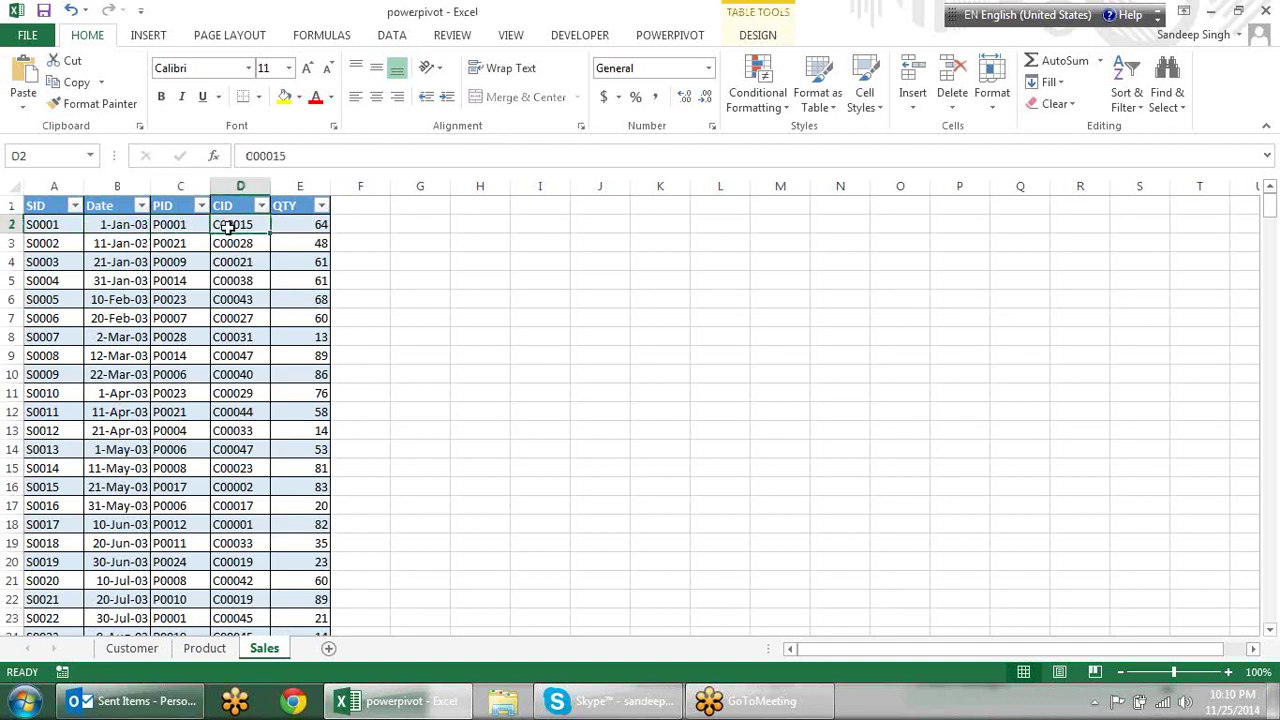
click(300, 228)
click(242, 226)
click(190, 222)
click(307, 226)
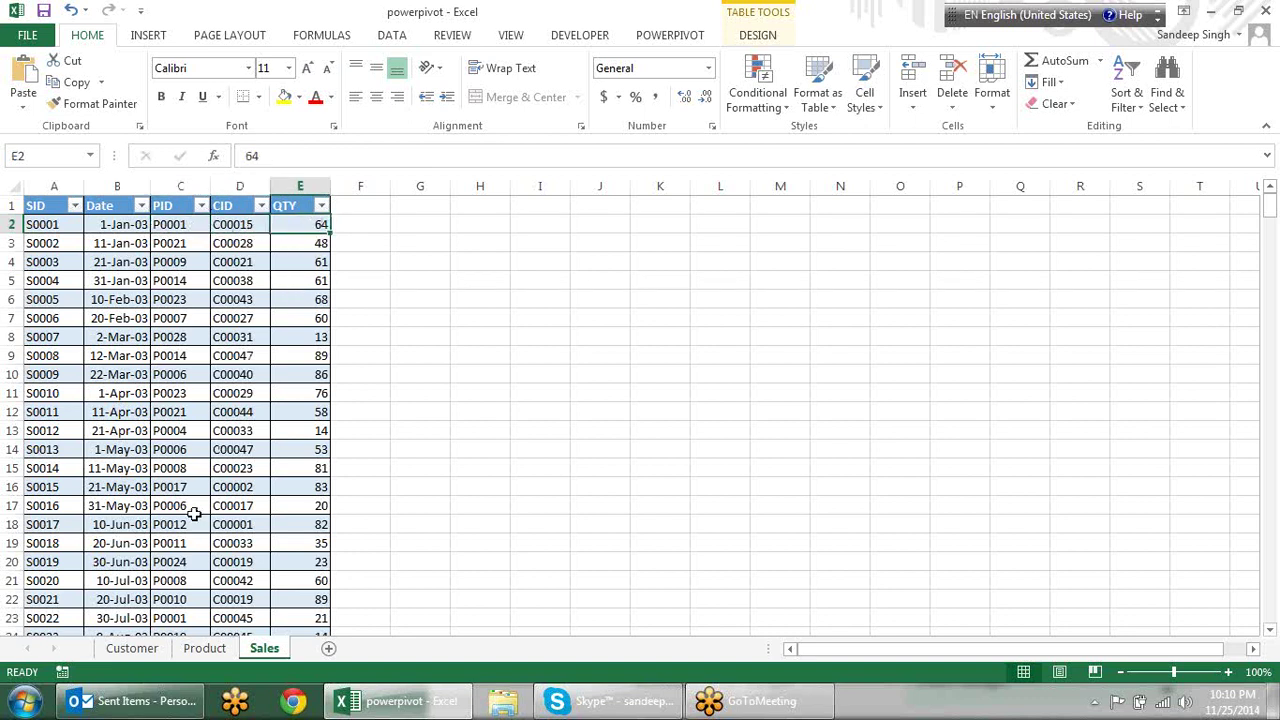
click(192, 652)
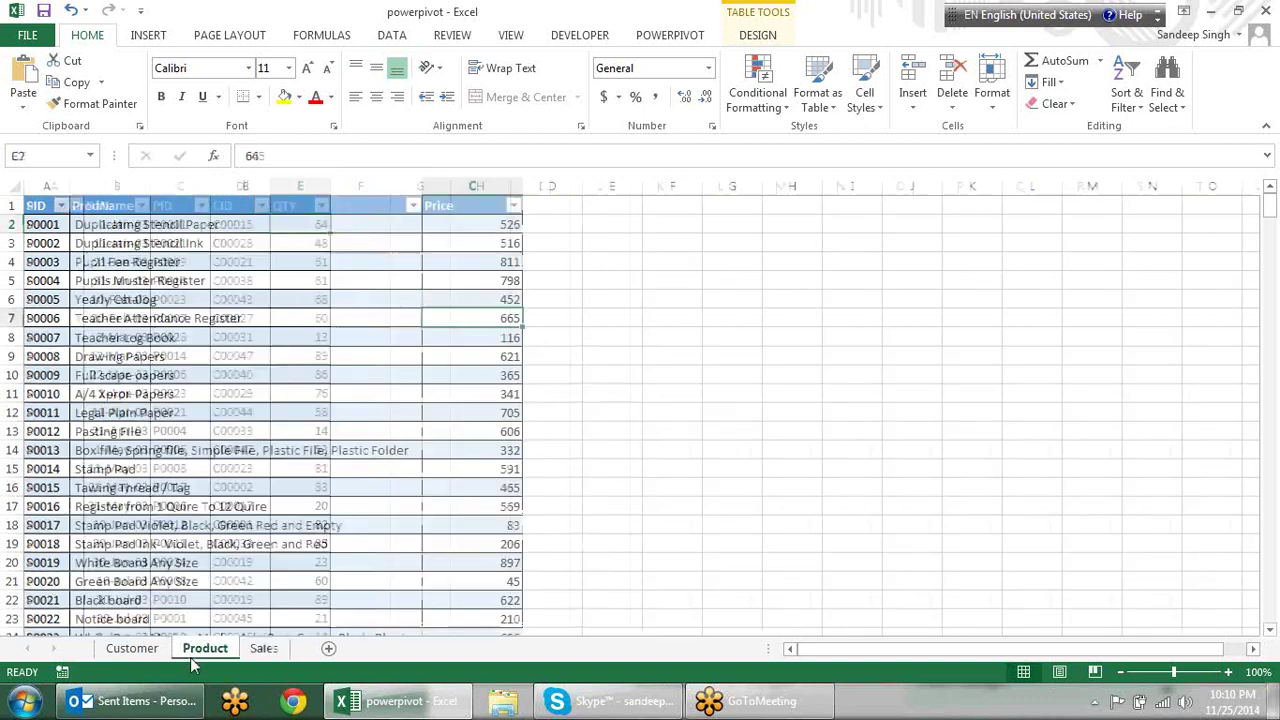
click(513, 241)
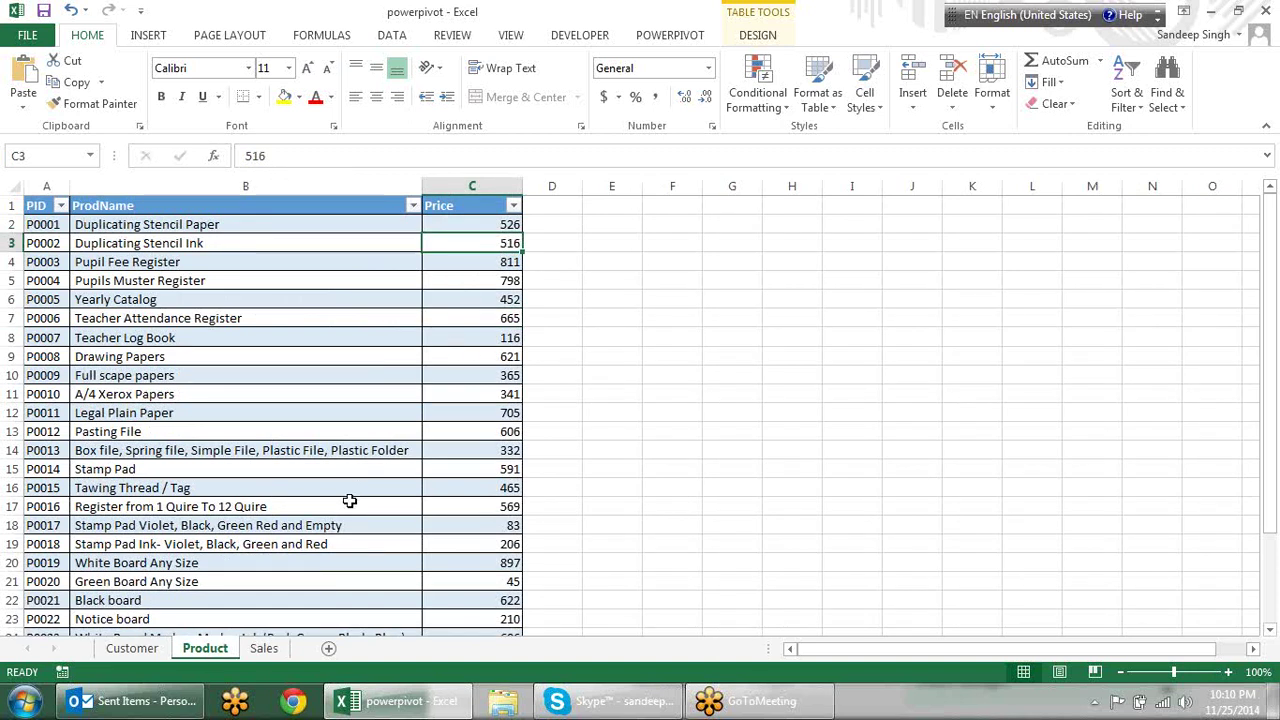
click(134, 650)
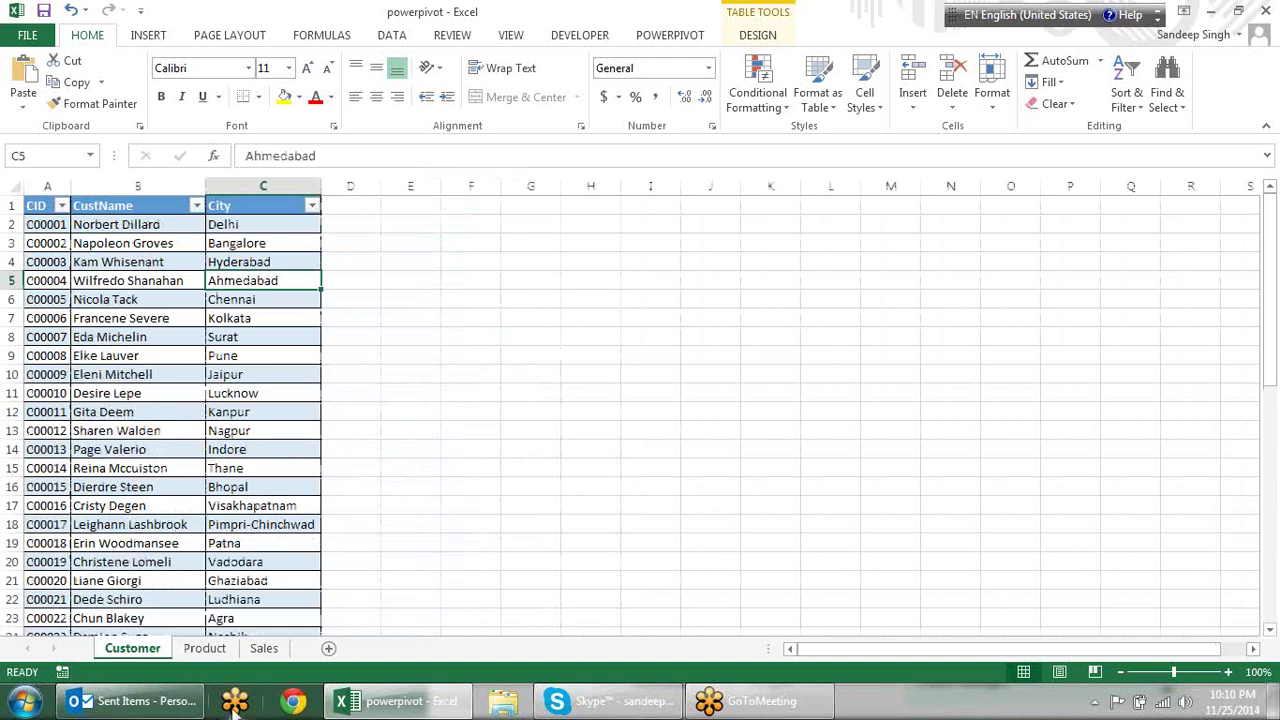
click(264, 648)
click(30, 261)
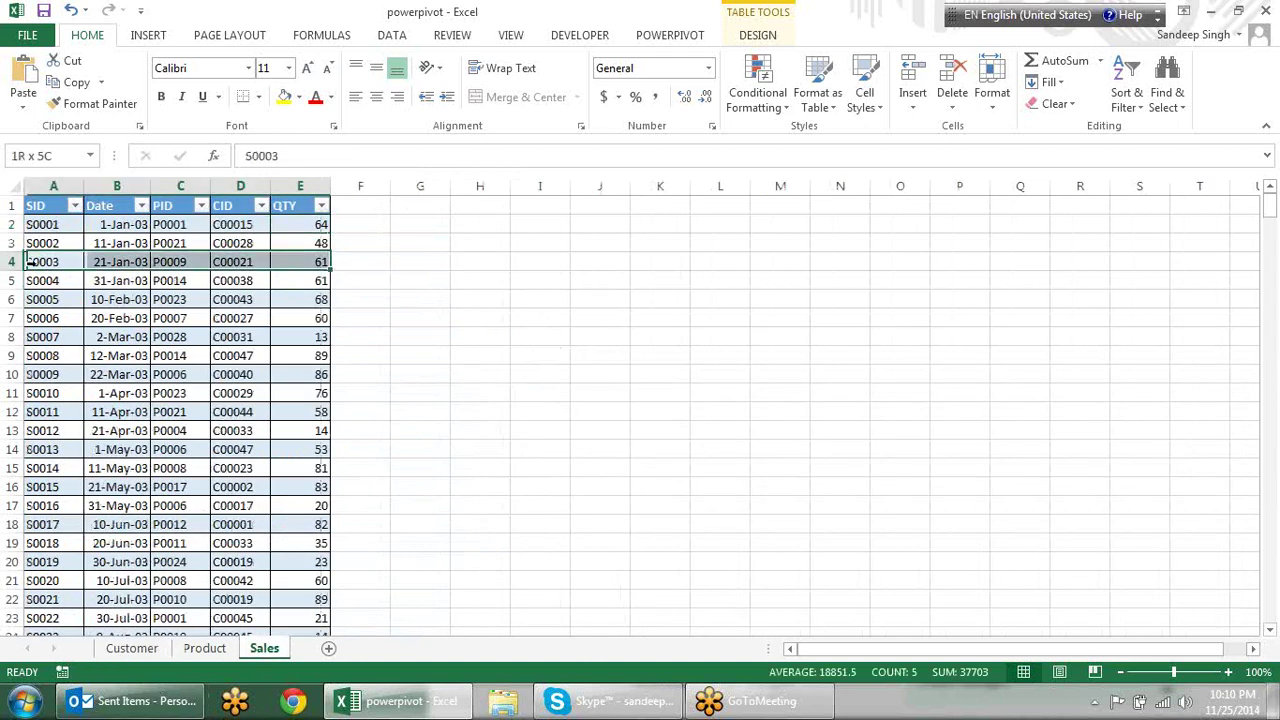
click(56, 265)
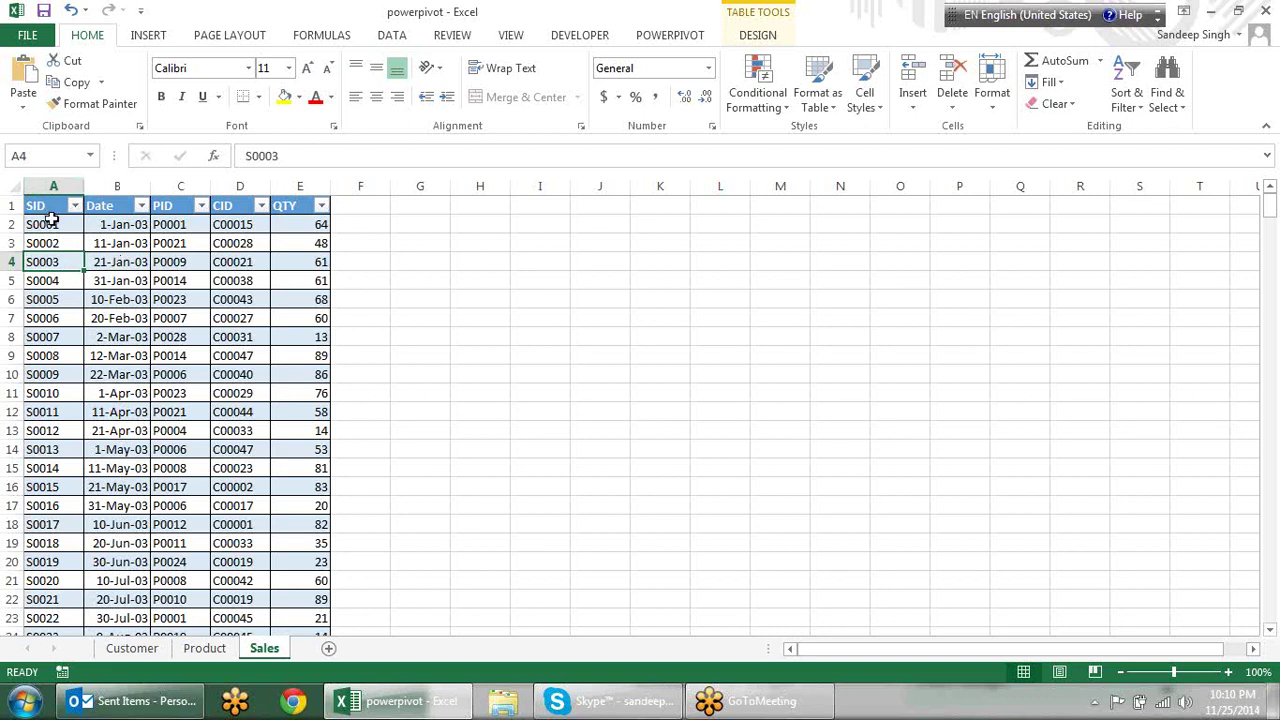
drag(223, 229, 230, 245)
drag(177, 318, 177, 299)
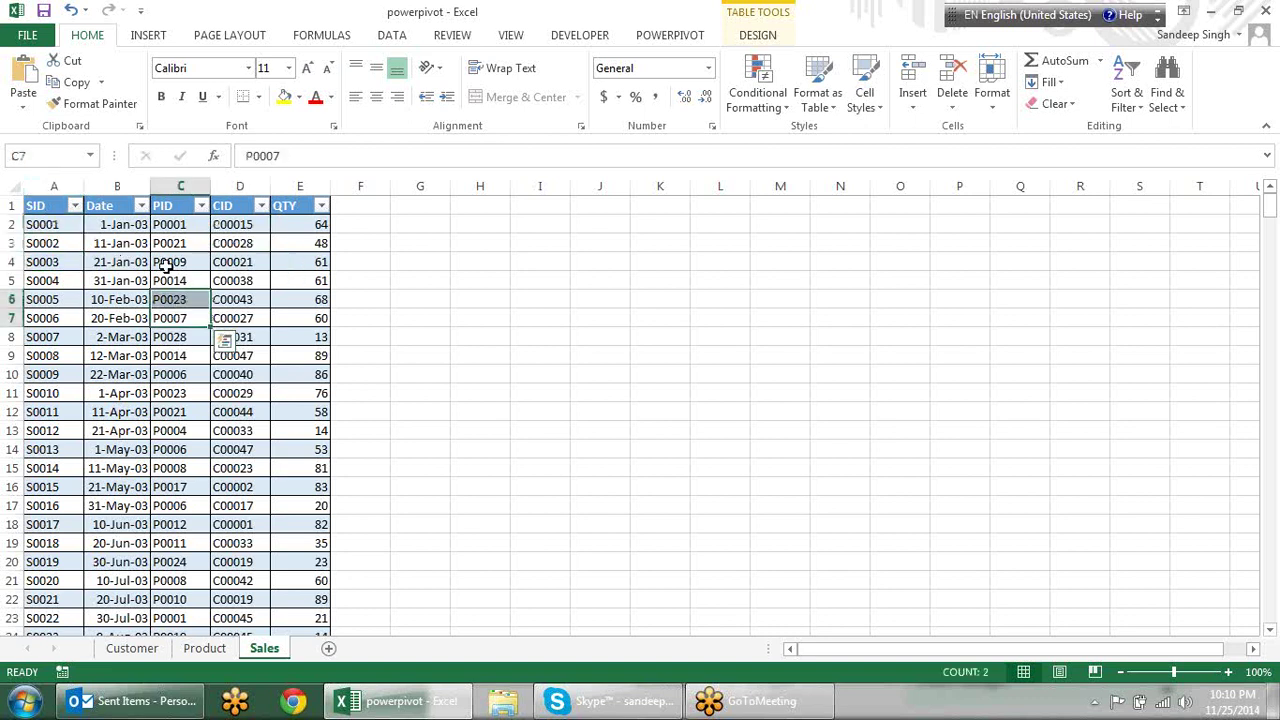
click(57, 229)
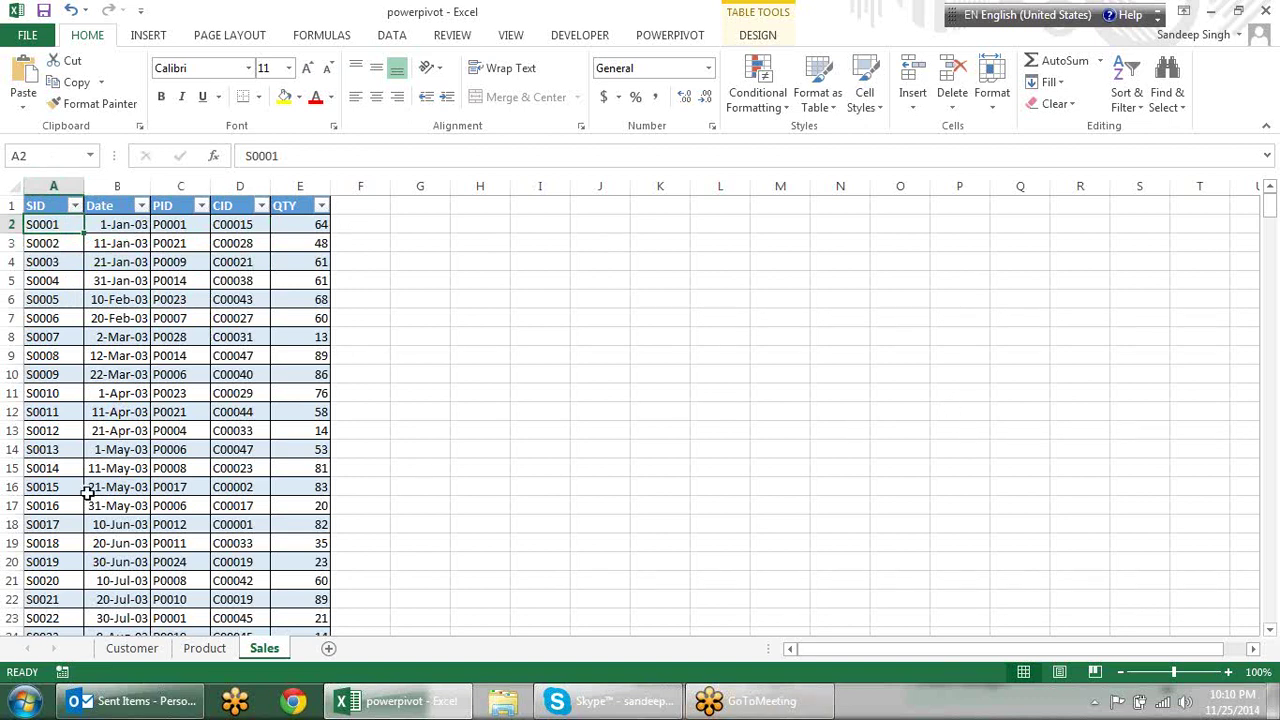
click(55, 244)
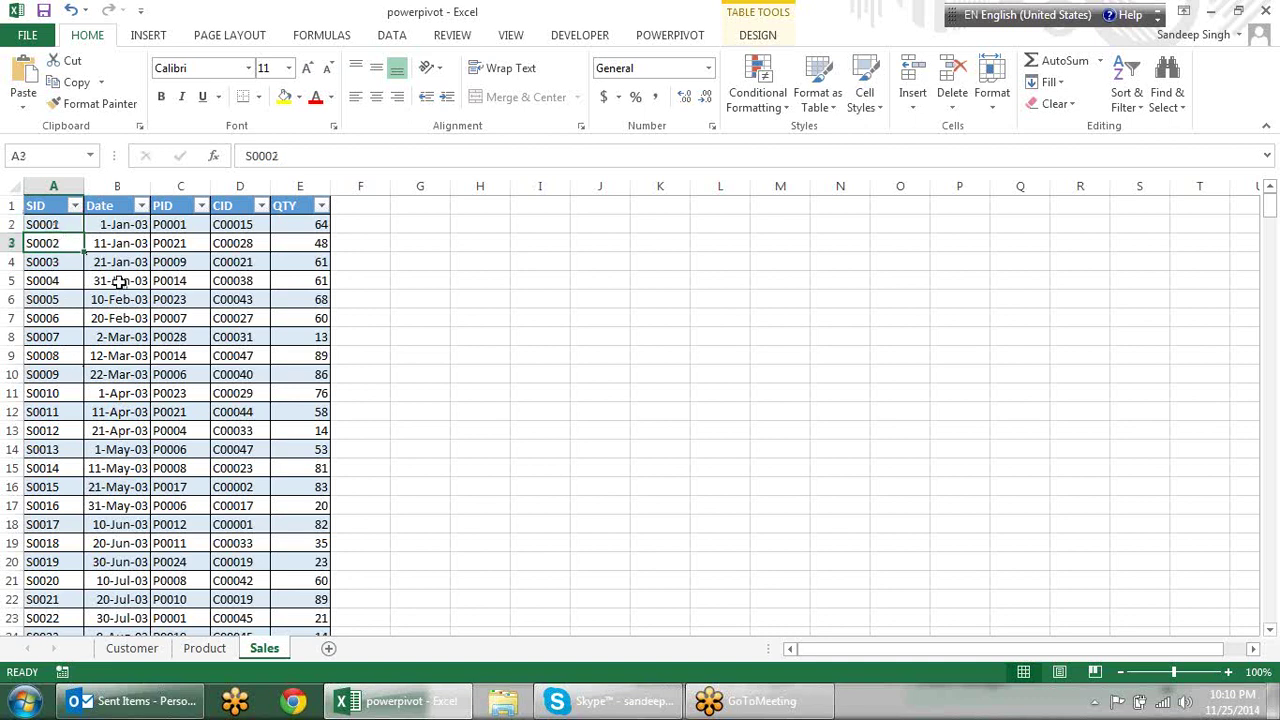
click(51, 187)
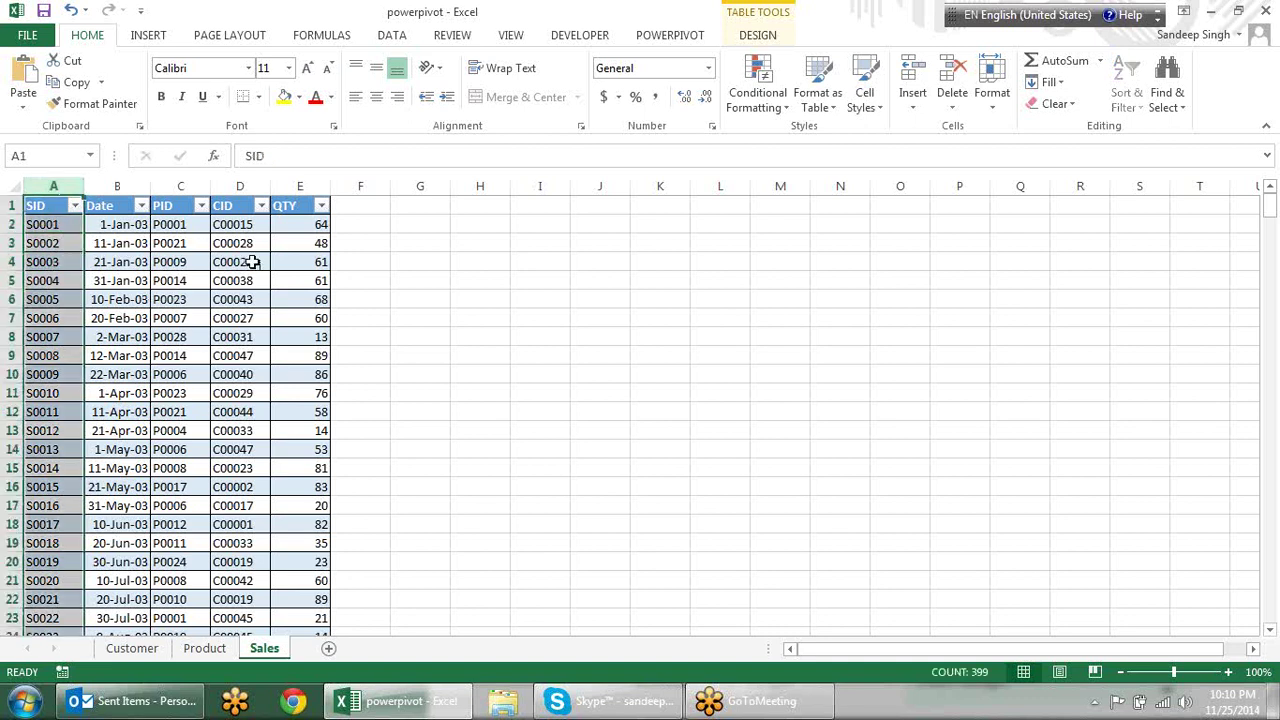
click(397, 306)
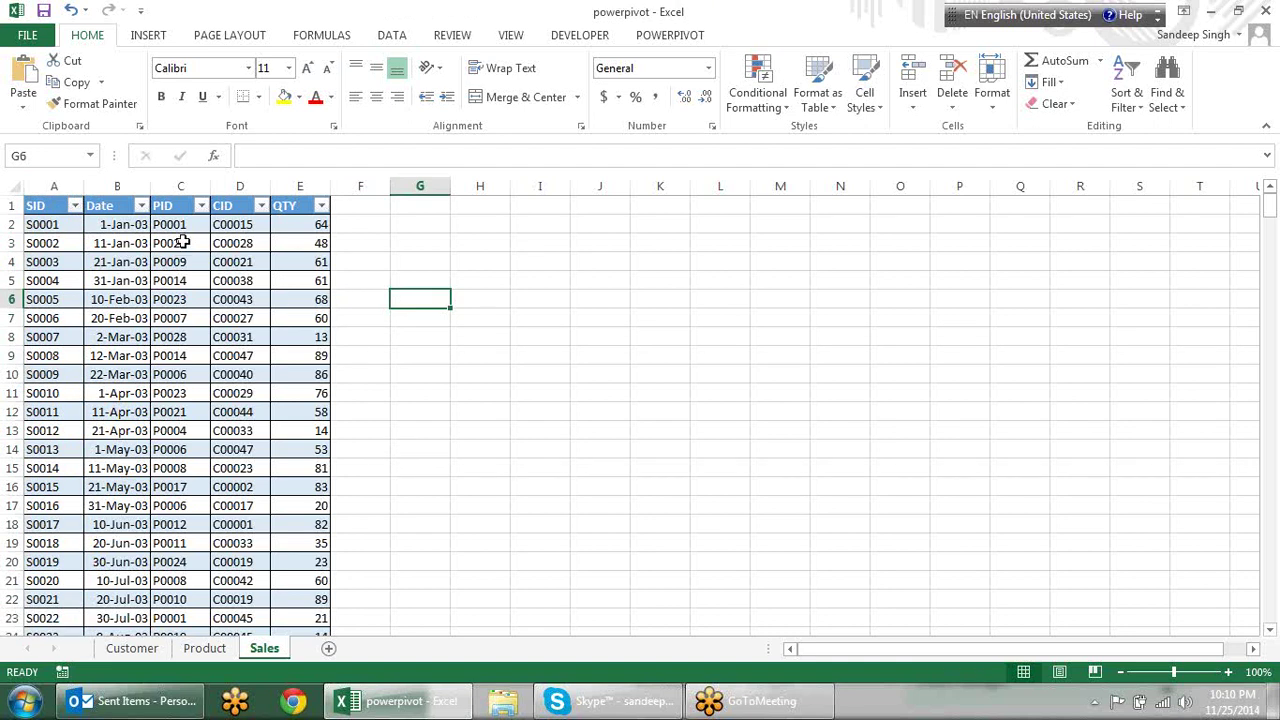
Confirm the PowerPivot for Excel 2013 COM add-in is enabled in Excel Options.
click(672, 37)
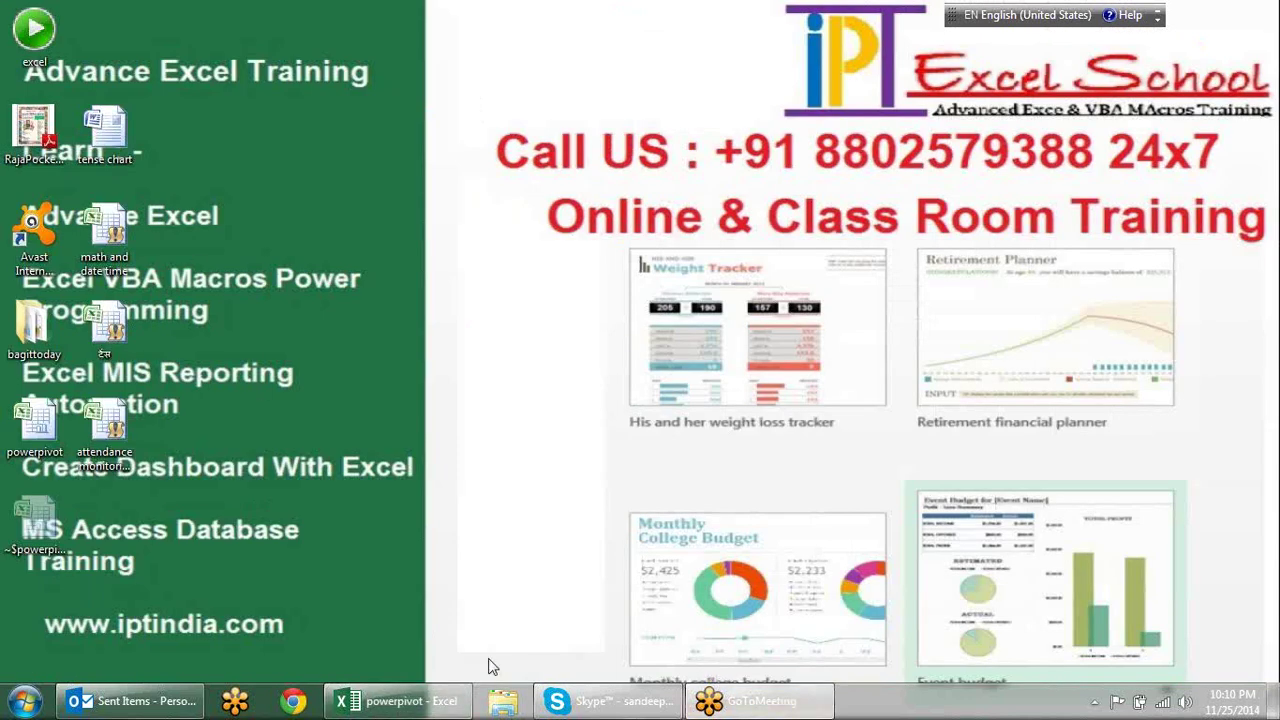
click(446, 703)
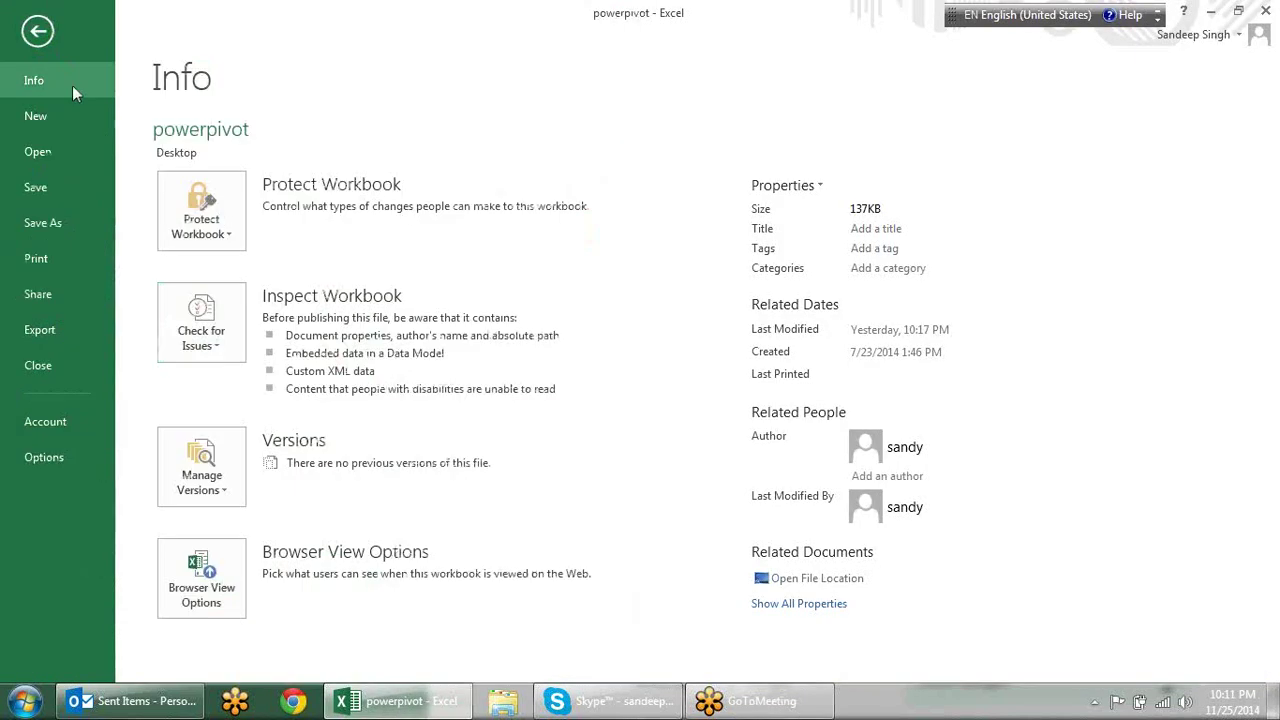
click(38, 31)
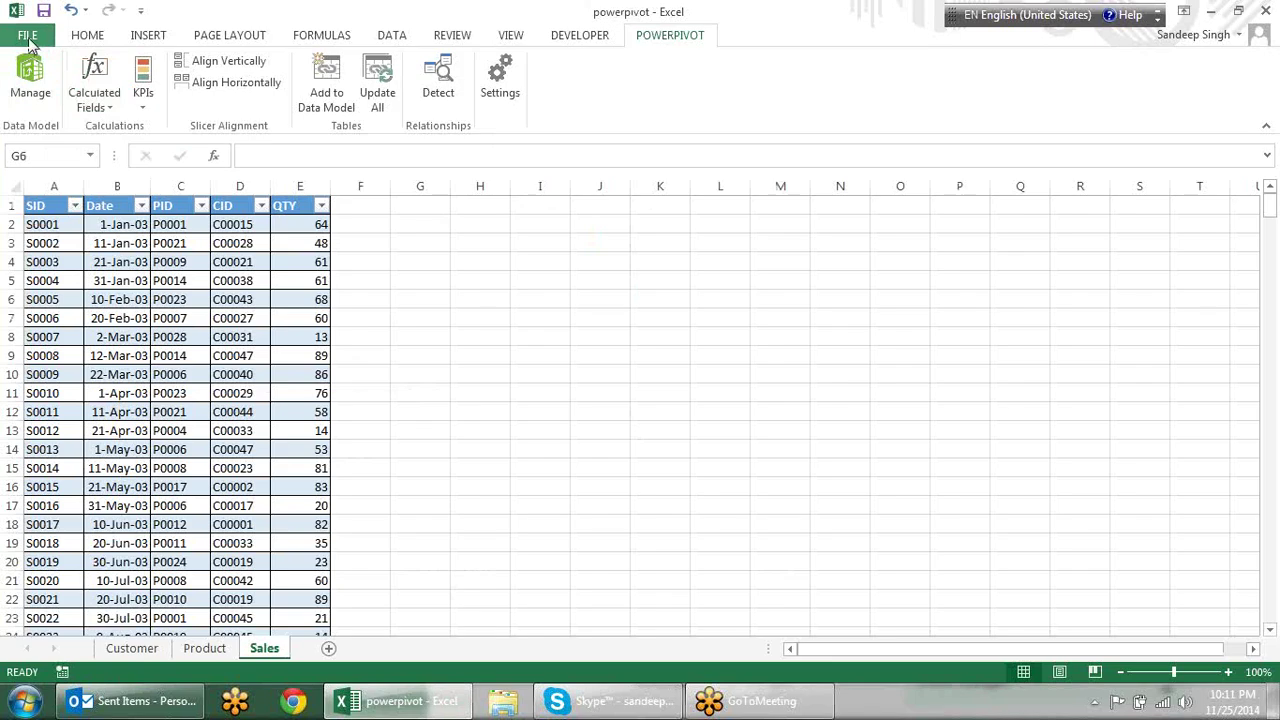
click(30, 36)
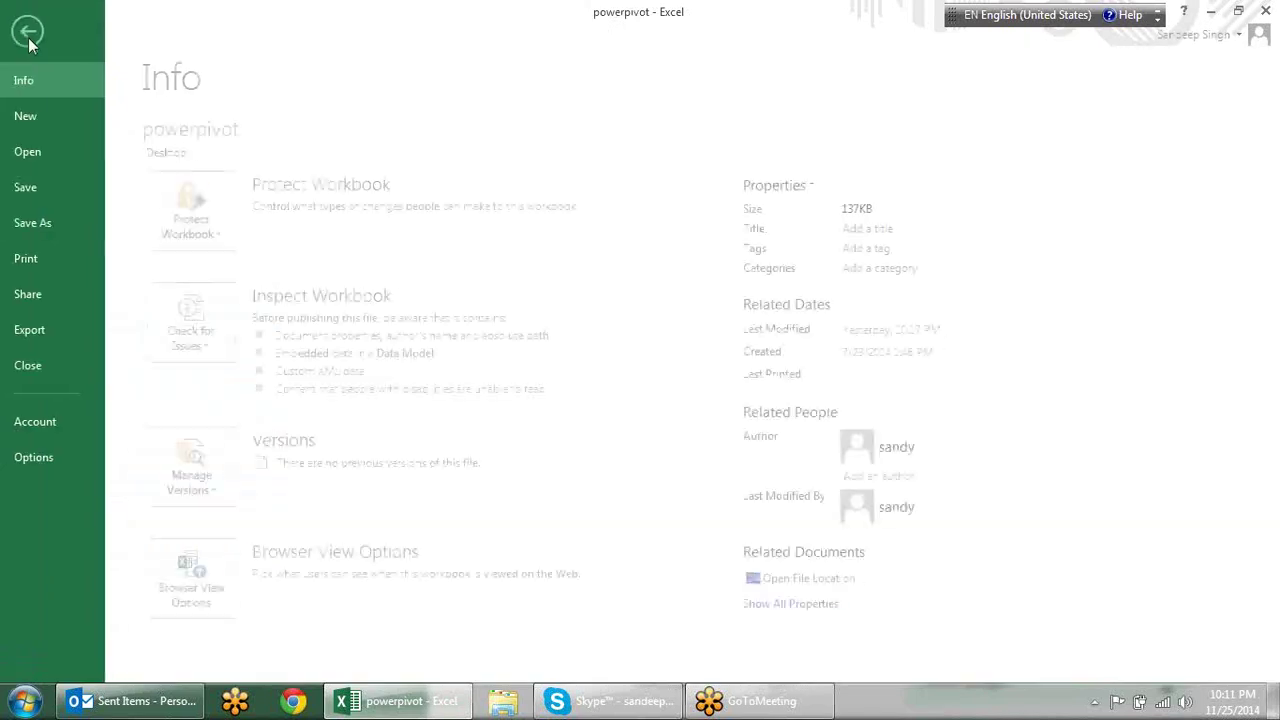
click(55, 456)
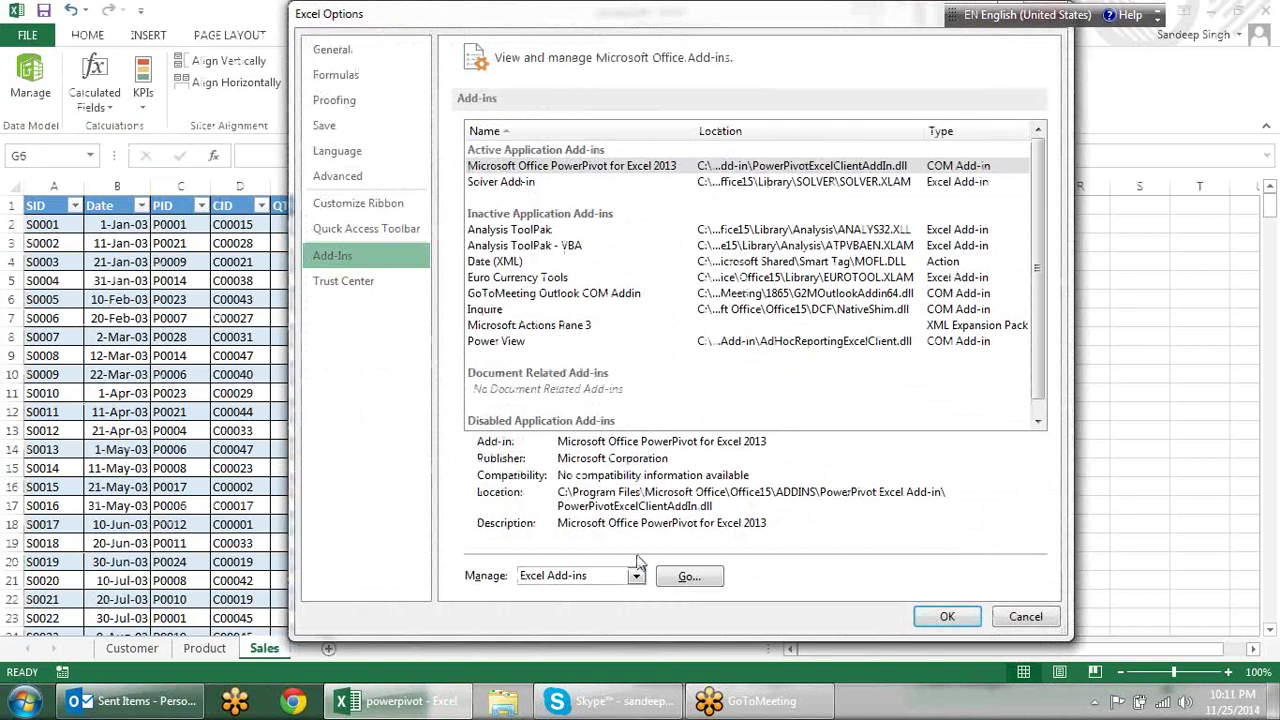
click(635, 577)
click(610, 613)
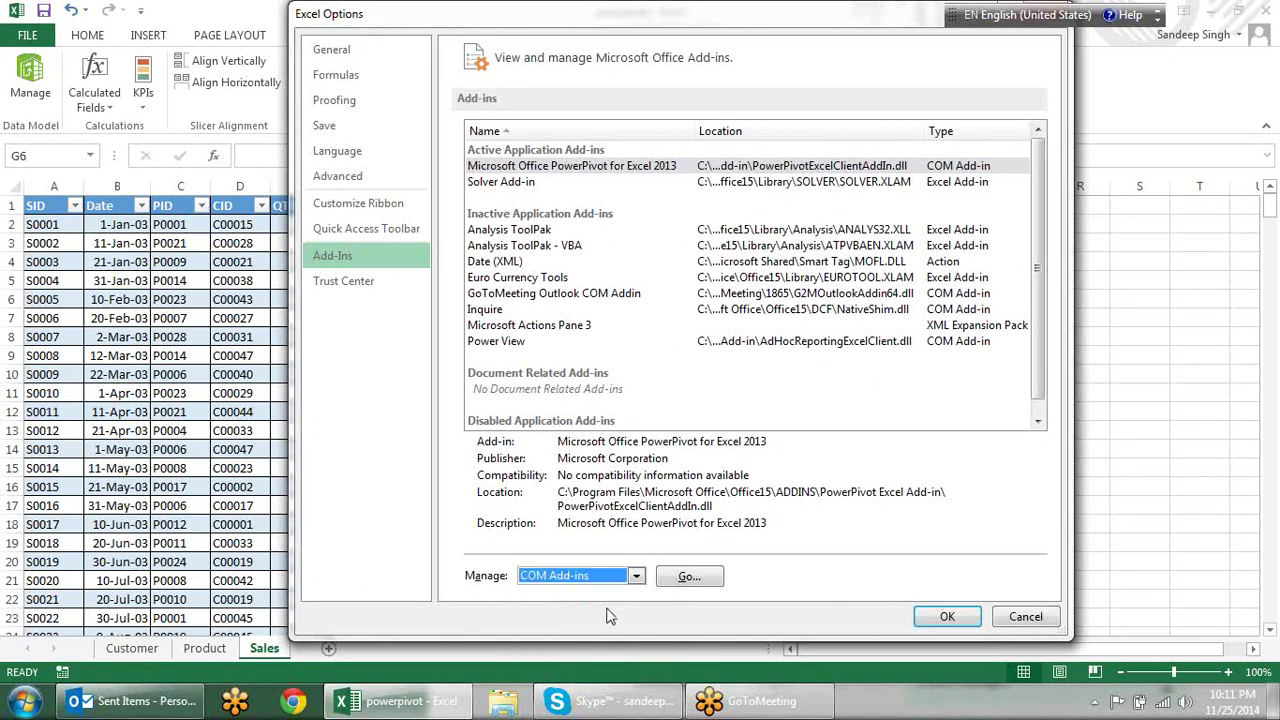
click(688, 577)
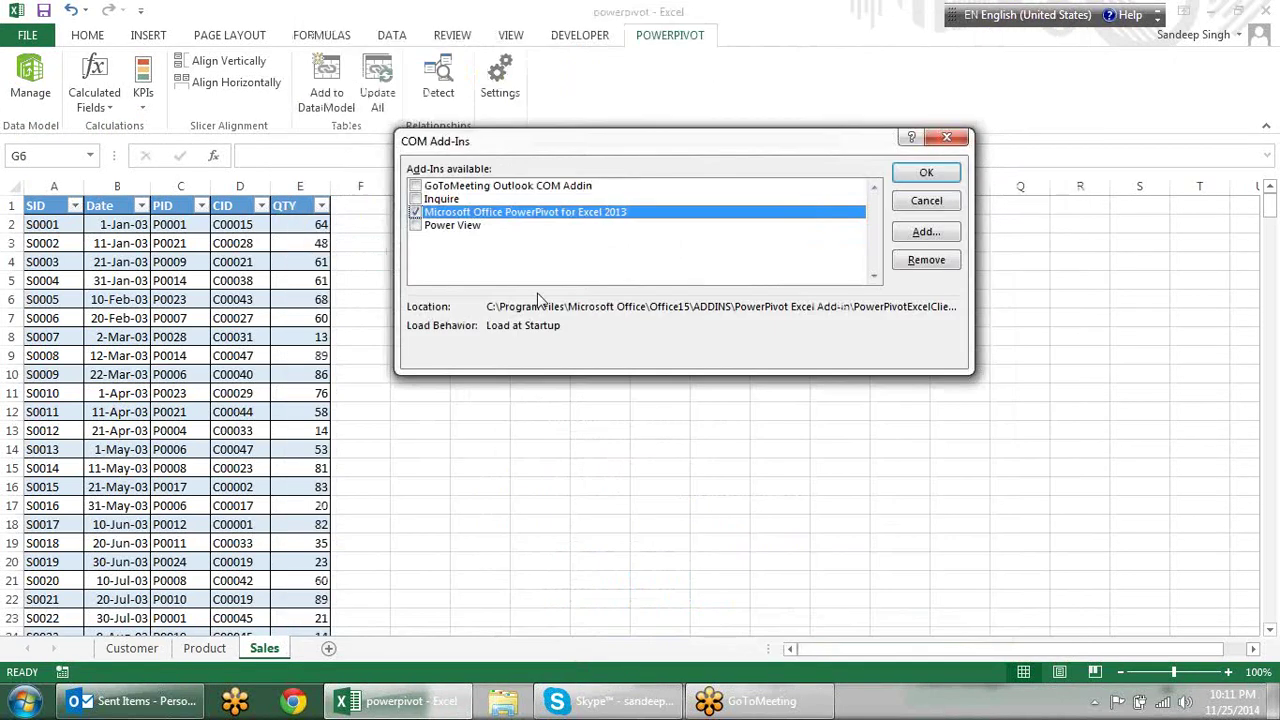
click(938, 173)
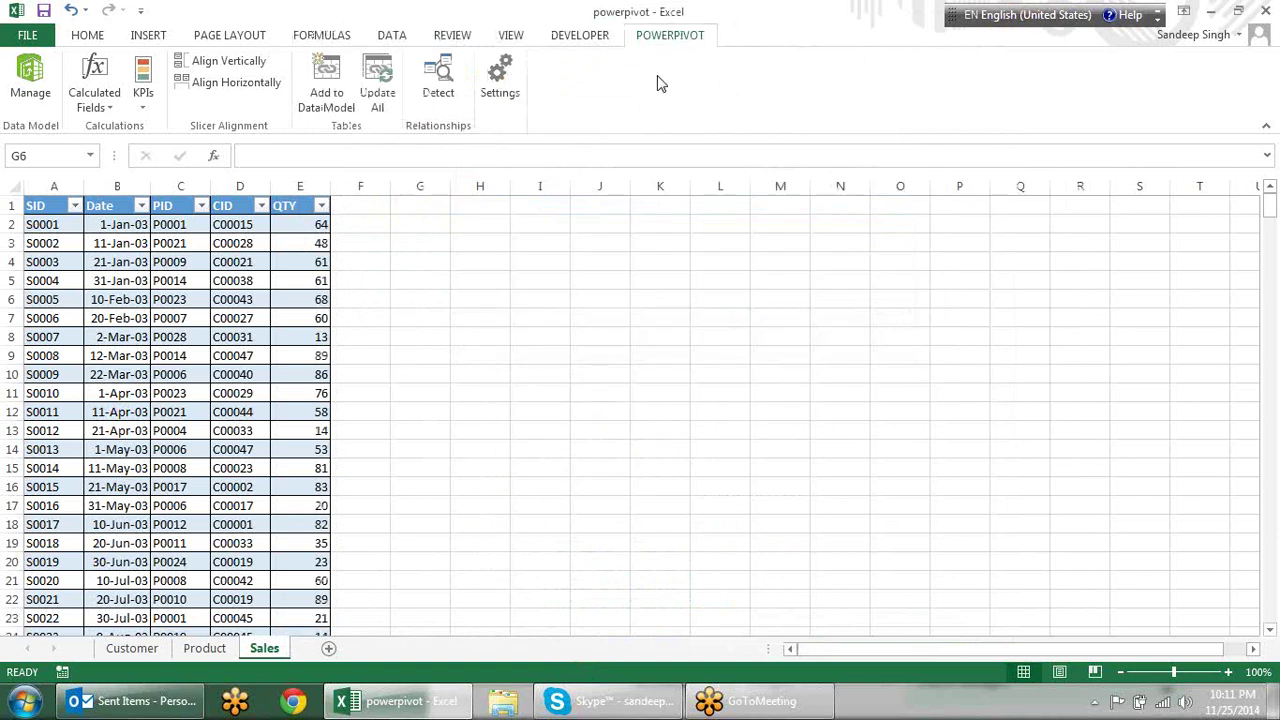
Delete the customer table from the PowerPivot data model and move the window aside.
click(110, 300)
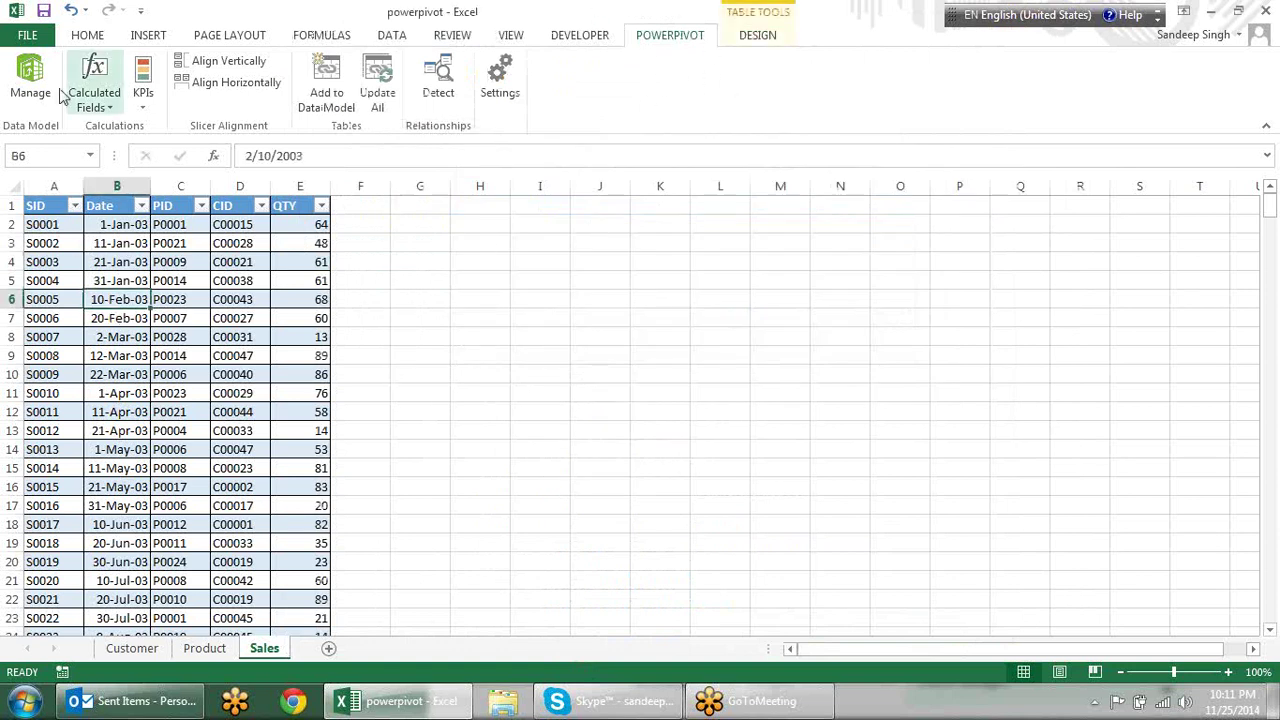
click(37, 92)
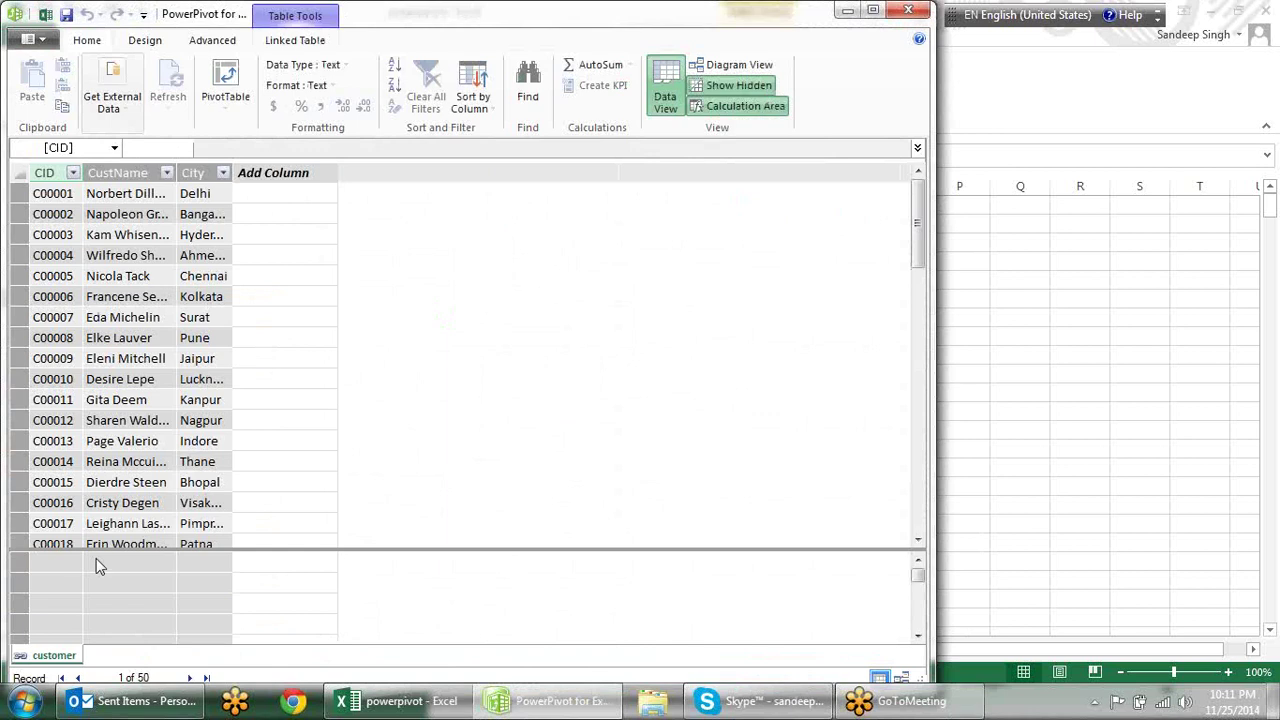
right_click(50, 656)
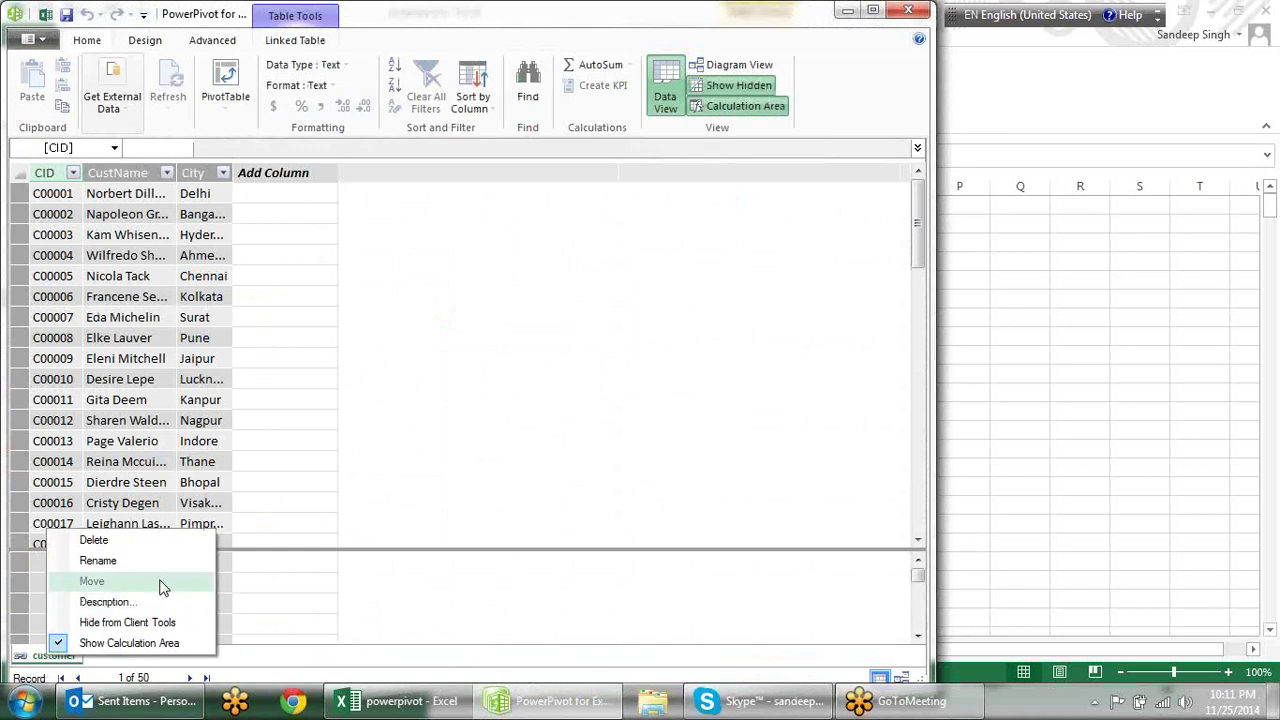
click(140, 540)
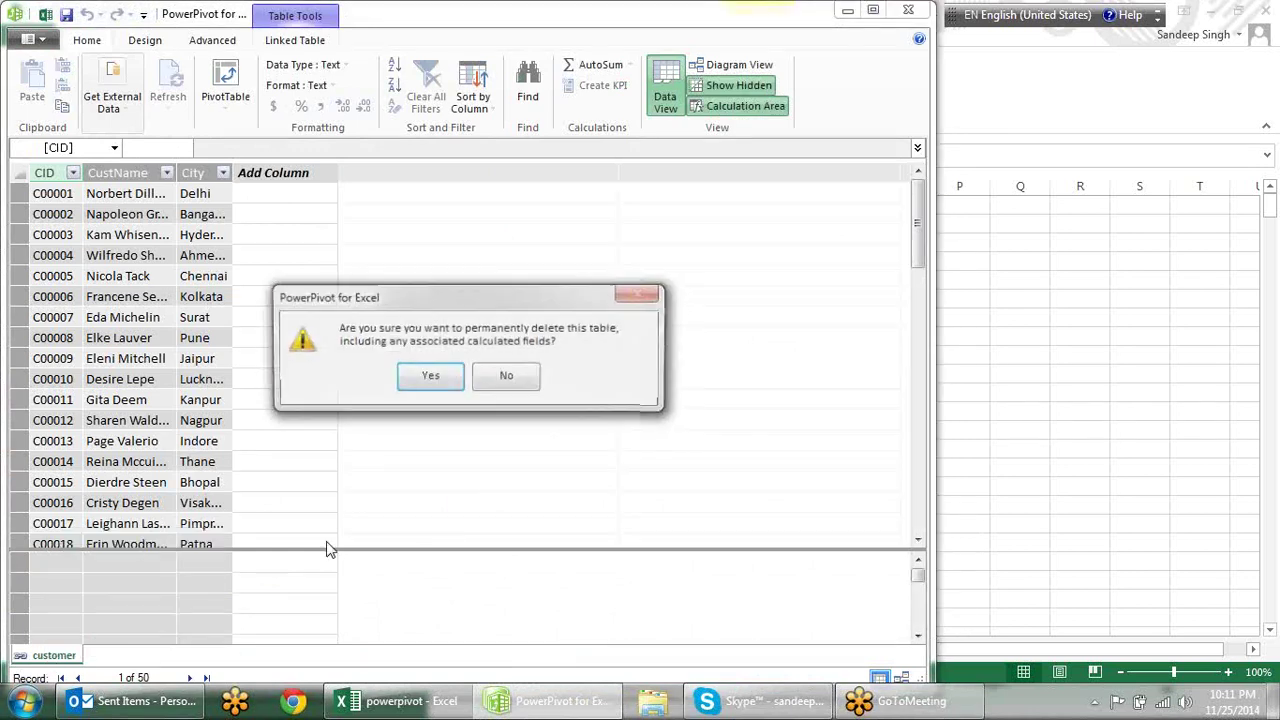
click(459, 389)
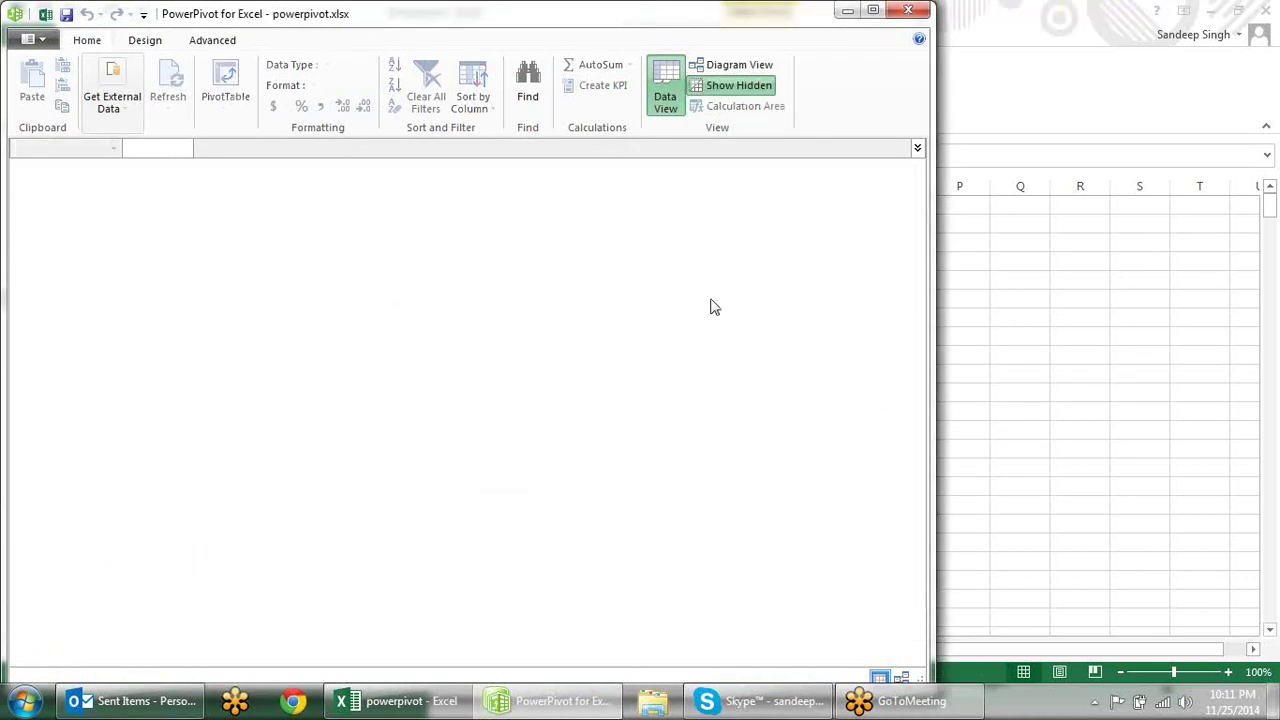
drag(449, 22, 769, 42)
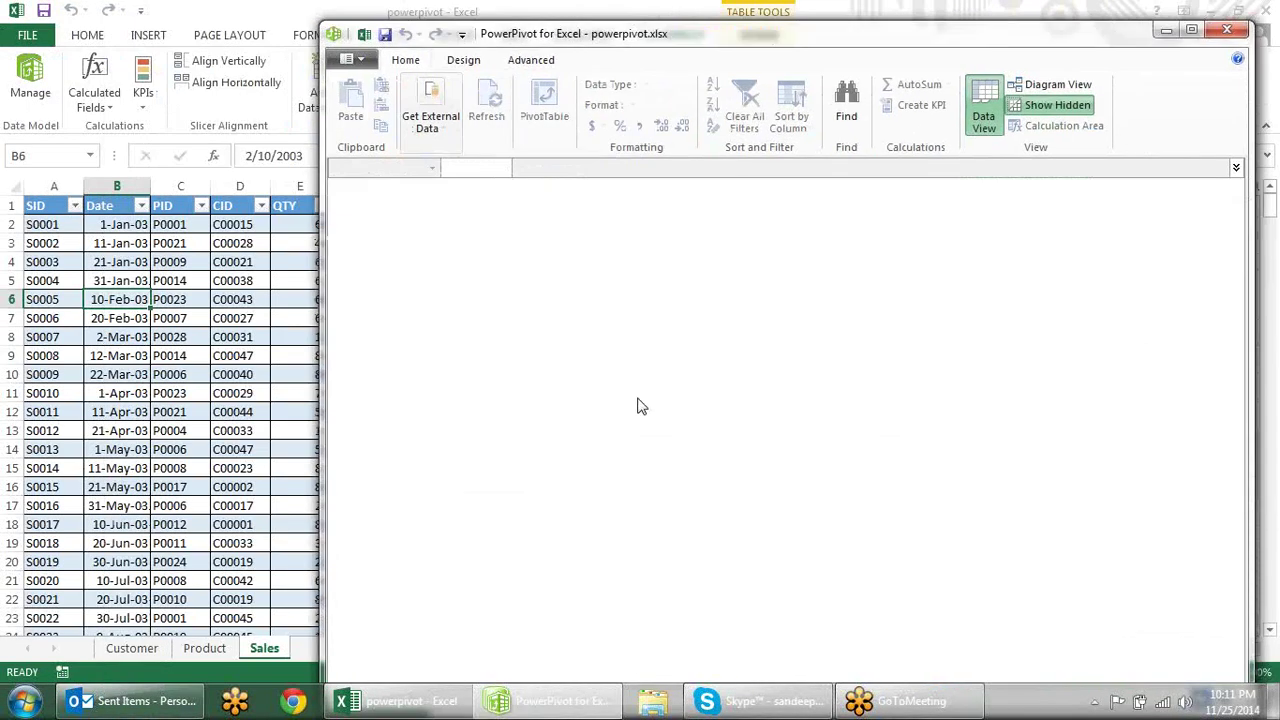
click(140, 337)
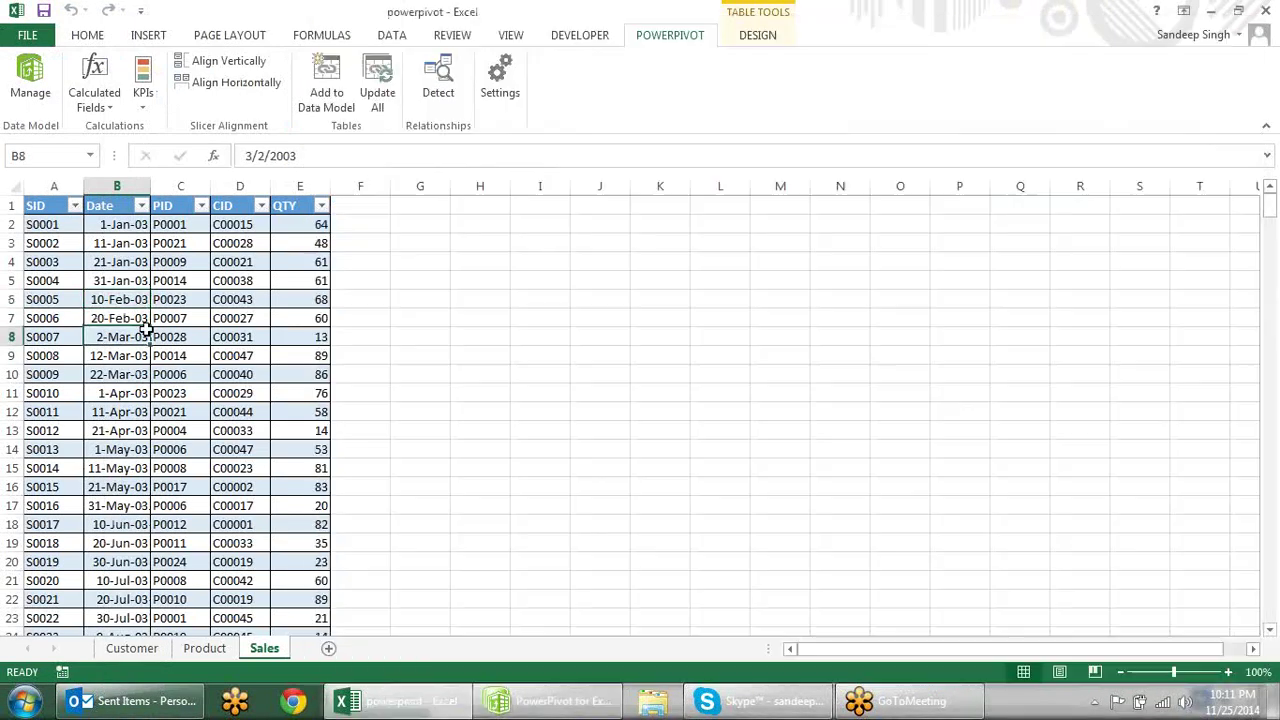
Add the Customer, Product and Sales tables to the data model, one sheet at a time.
click(114, 652)
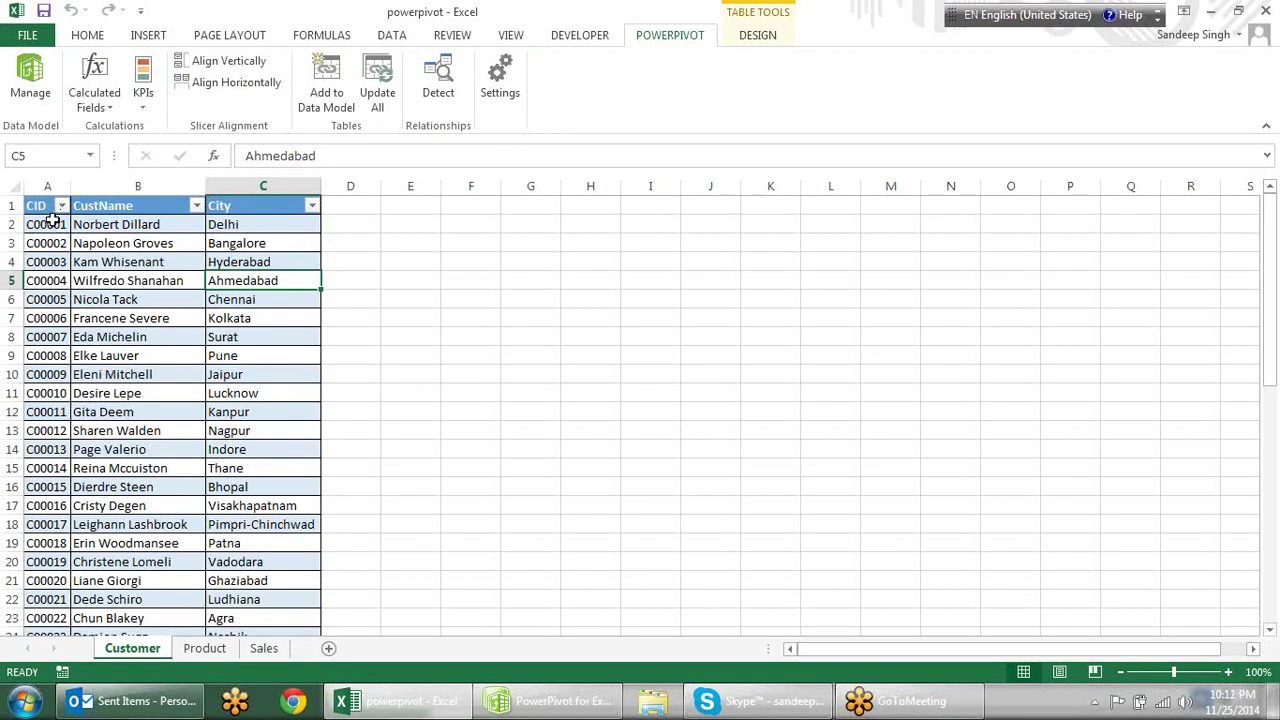
click(54, 209)
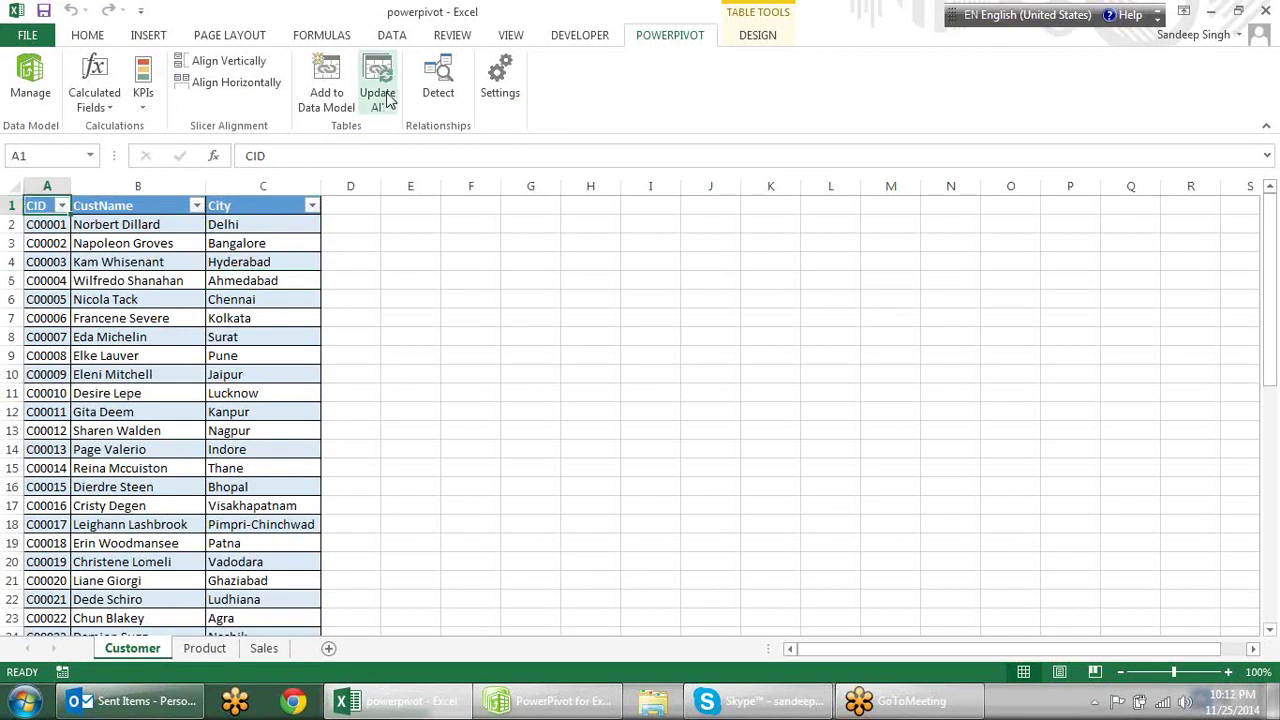
click(320, 112)
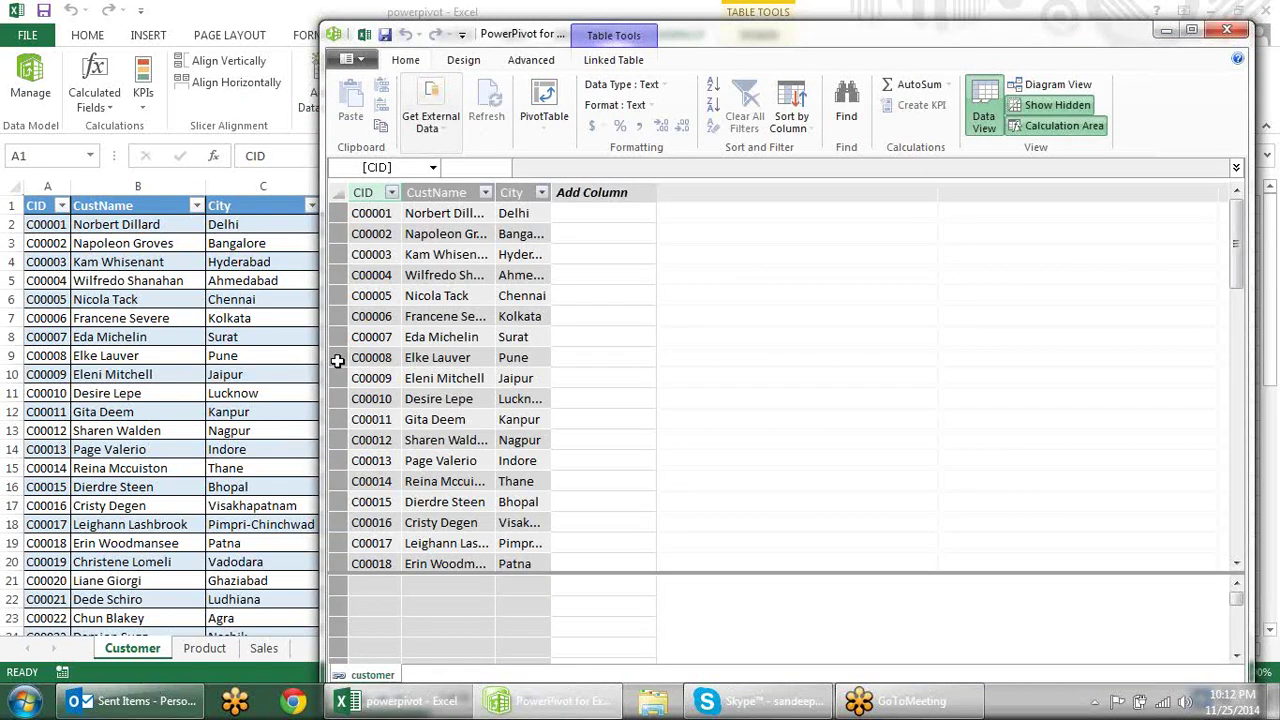
click(195, 658)
click(195, 650)
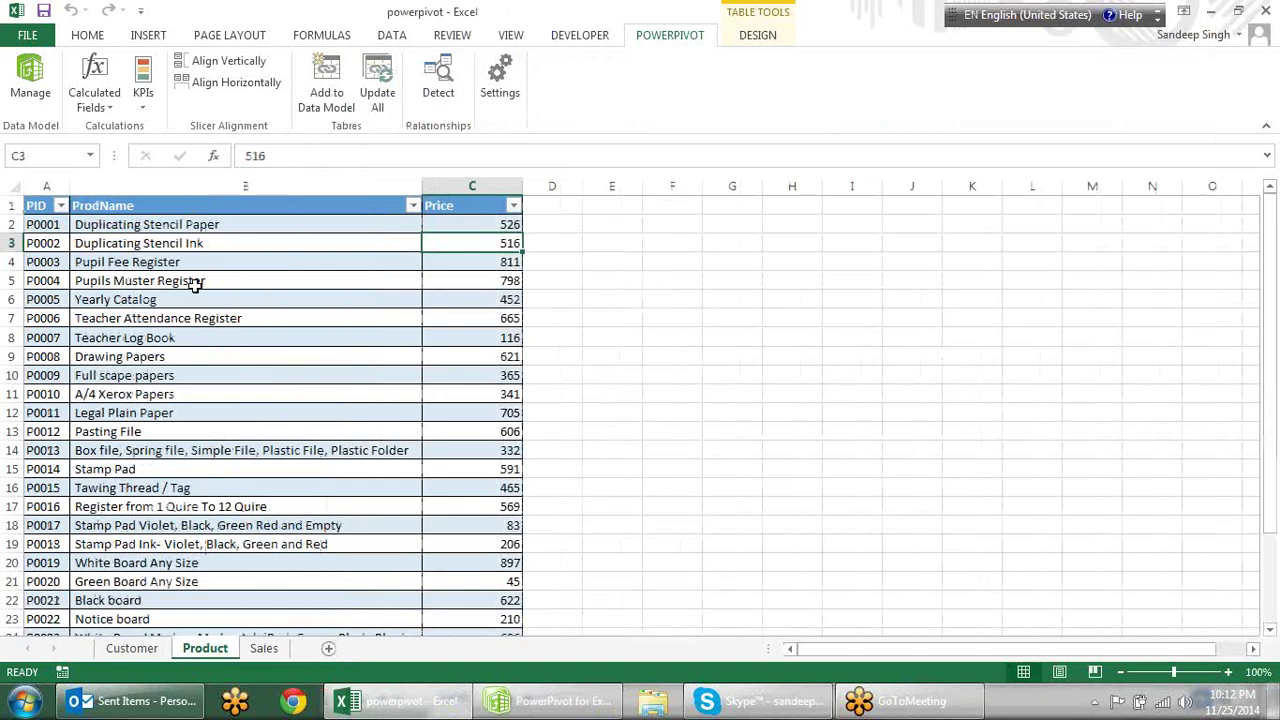
click(183, 243)
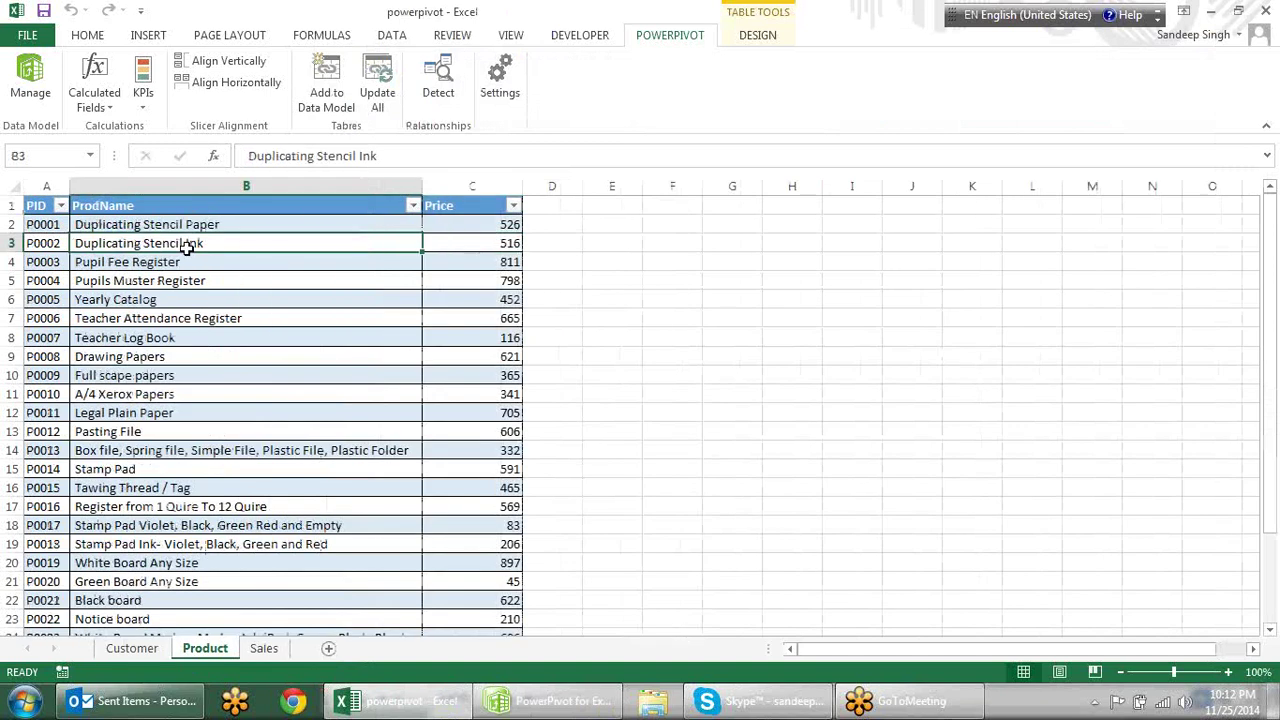
click(327, 85)
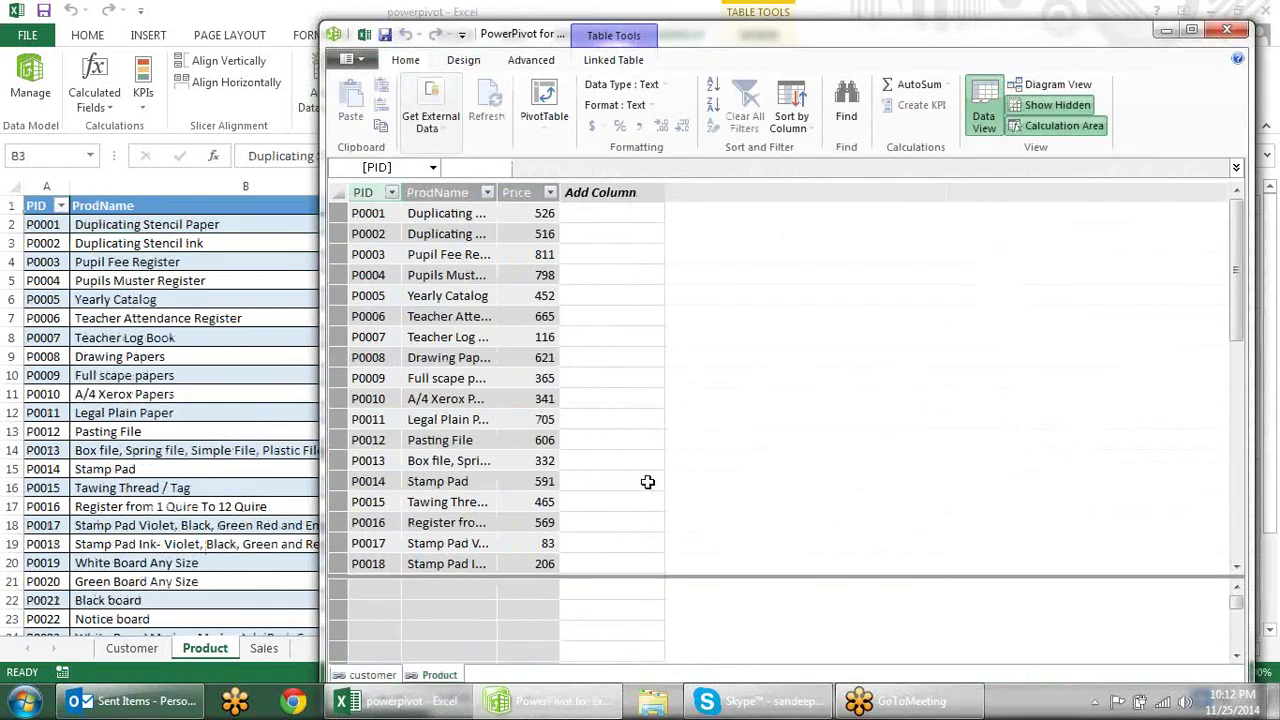
click(253, 651)
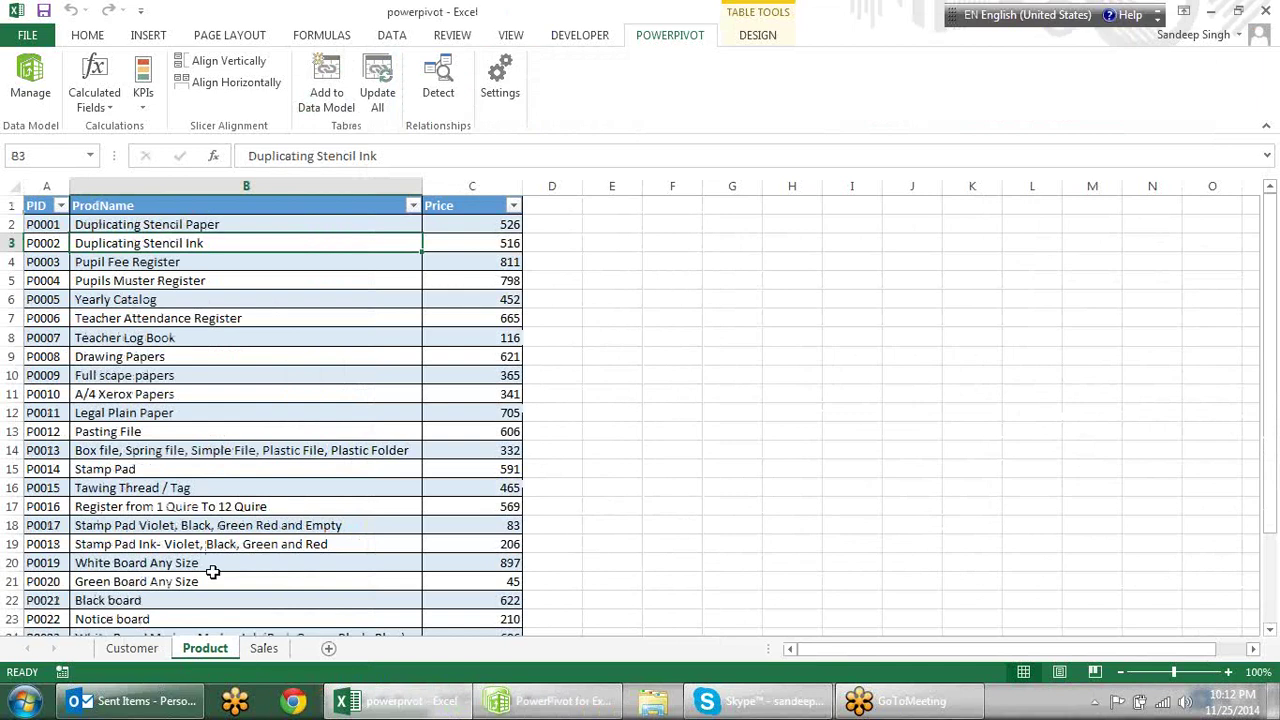
click(265, 650)
click(165, 356)
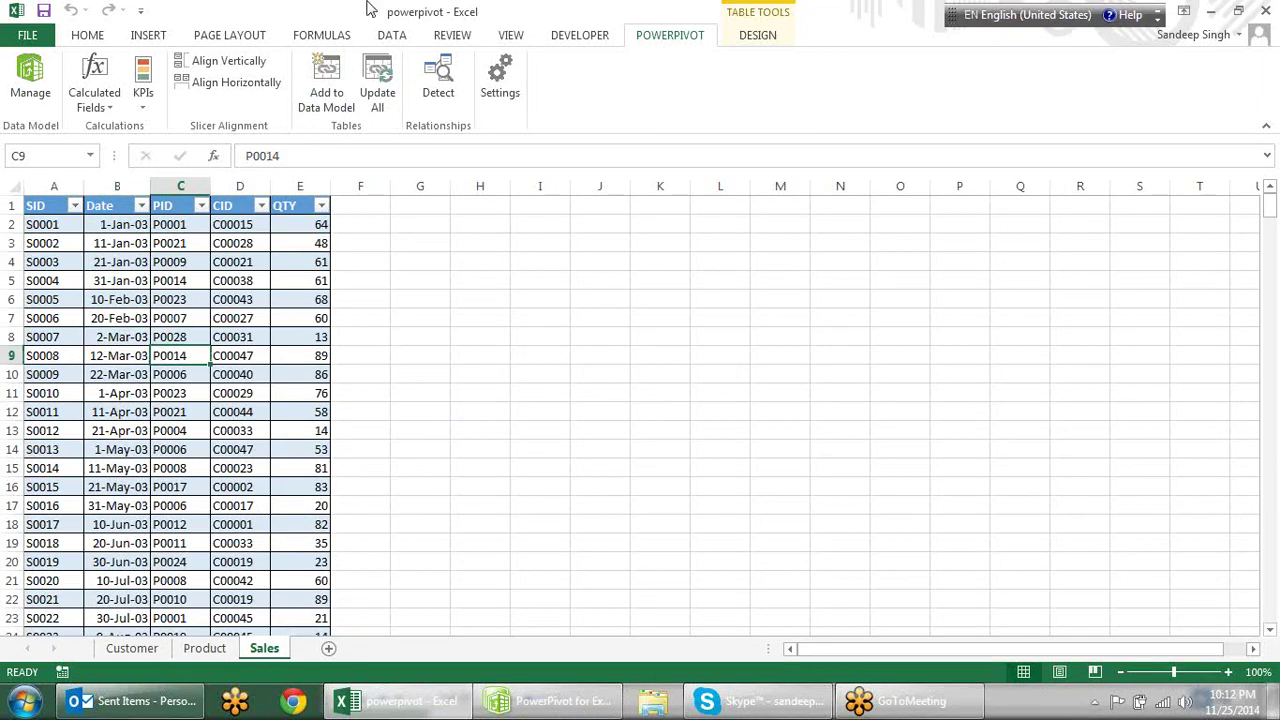
click(322, 100)
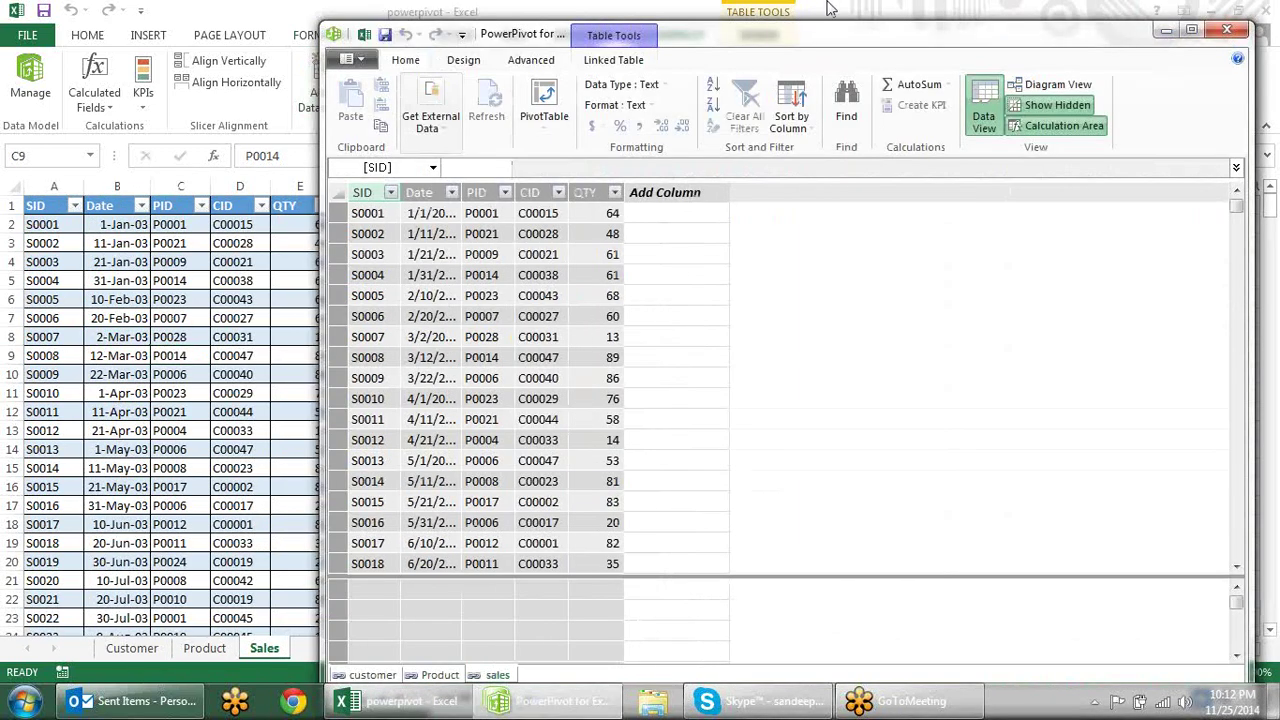
Maximize the PowerPivot window, review the customer, Product and sales tables, then switch to Diagram View.
double_click(872, 44)
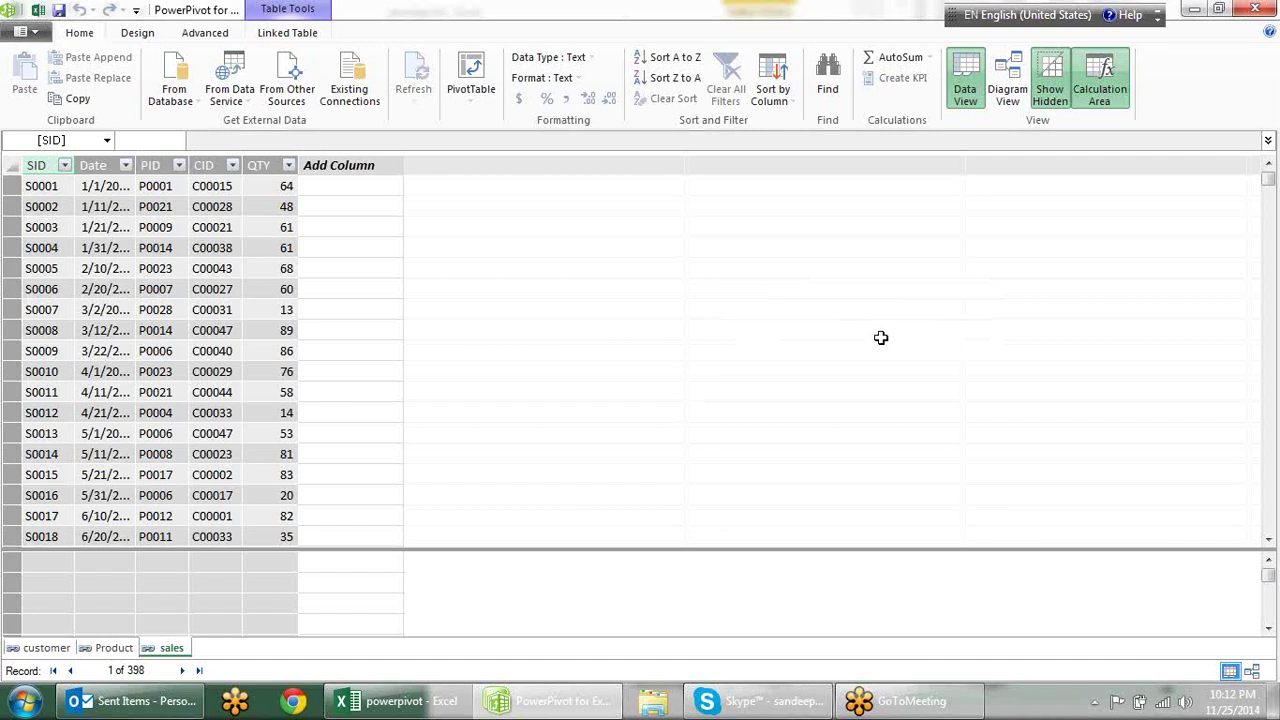
click(30, 649)
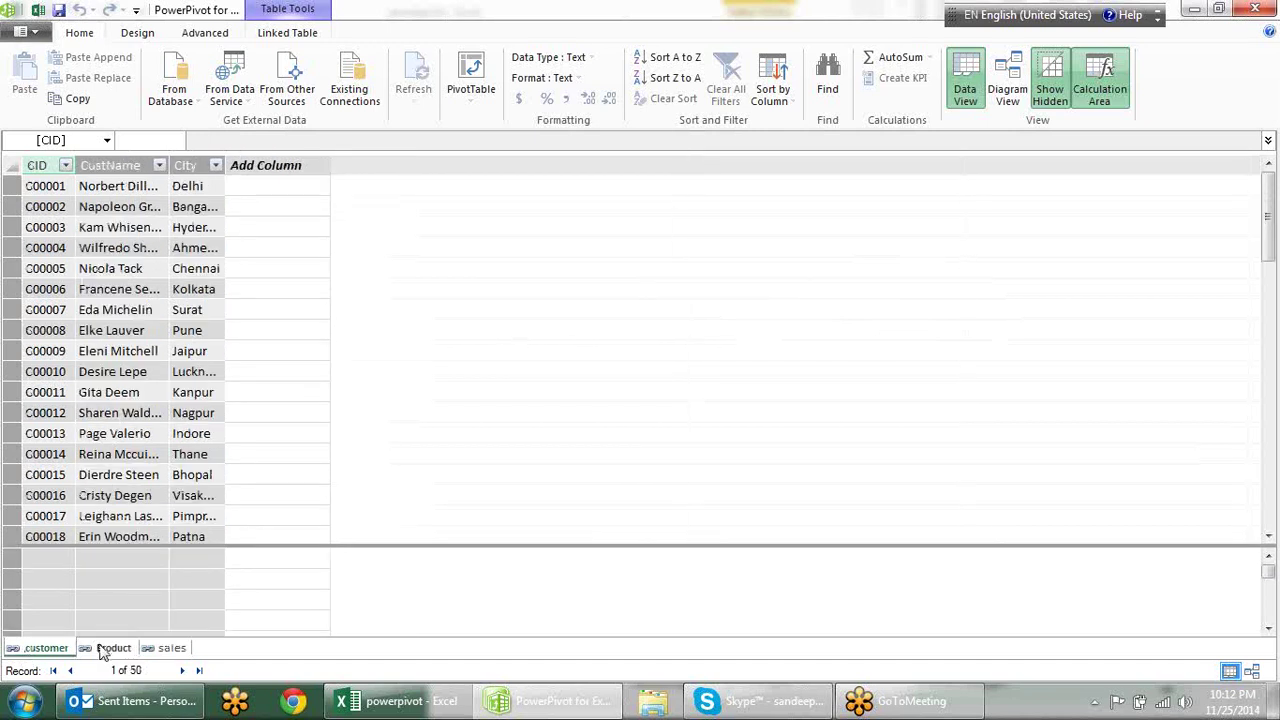
click(108, 649)
click(171, 650)
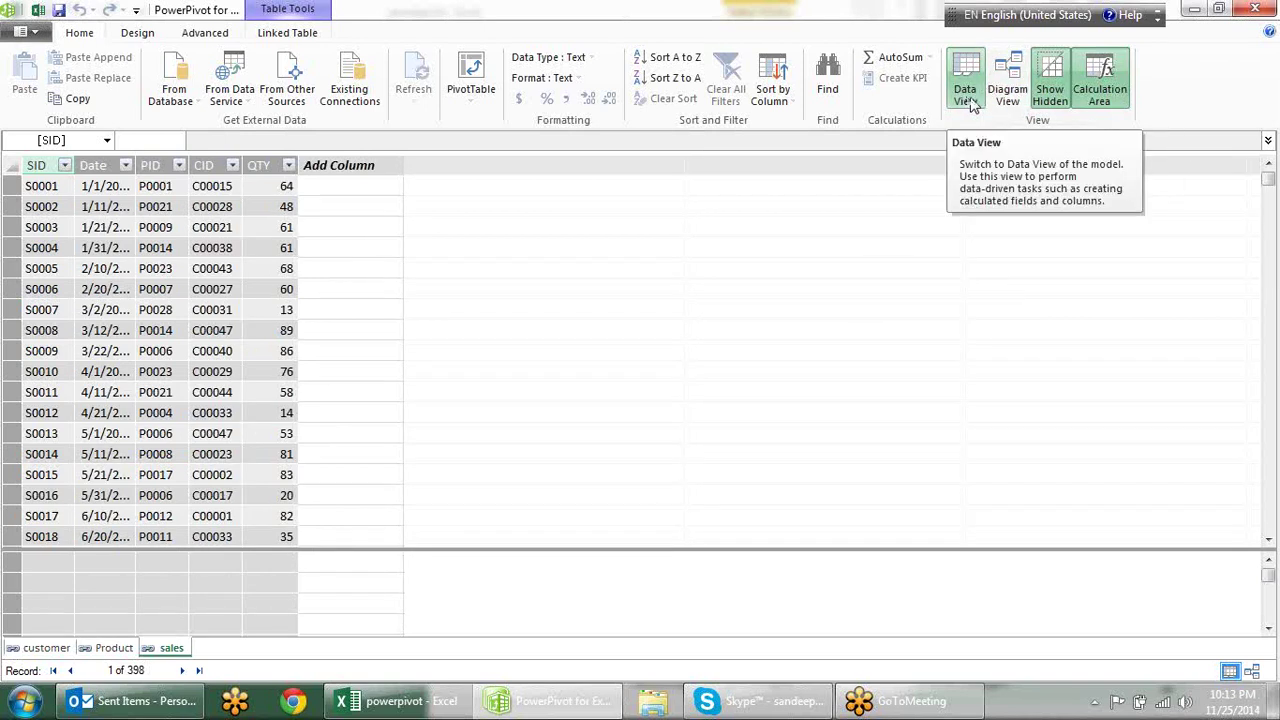
click(1008, 96)
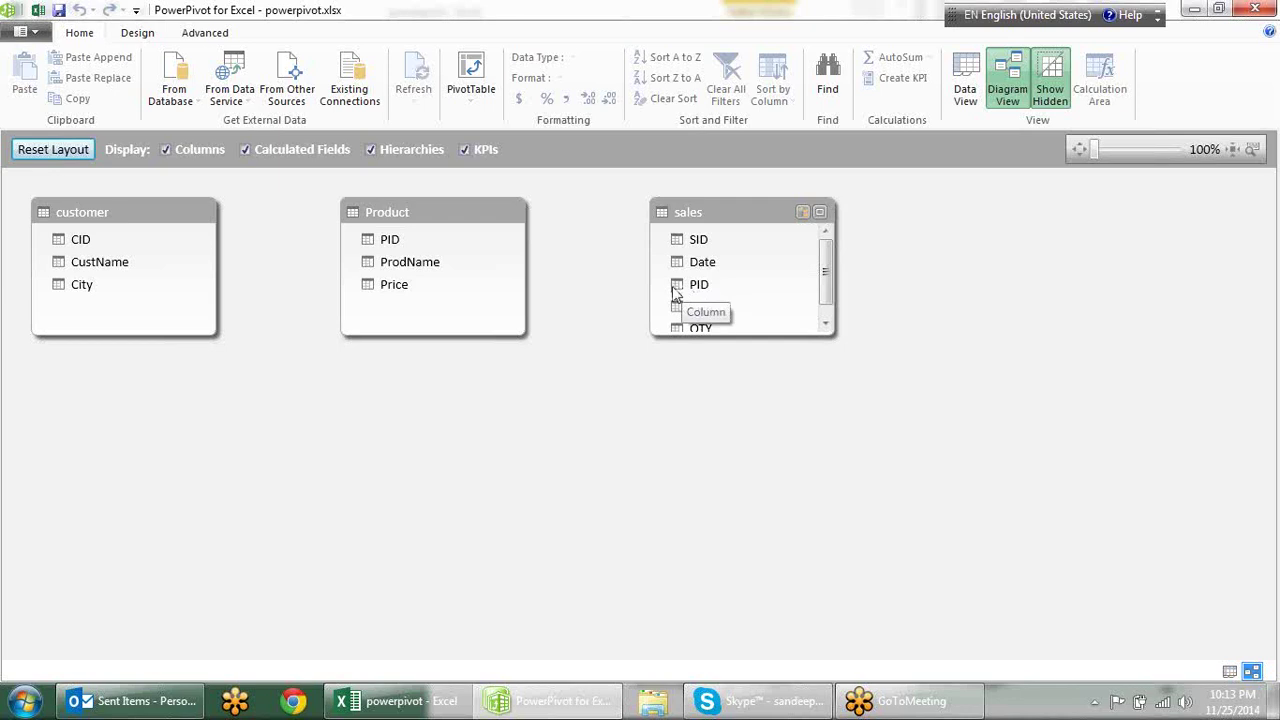
Link sales PID to Product PID and sales CID to customer CID in the diagram.
drag(680, 290, 389, 236)
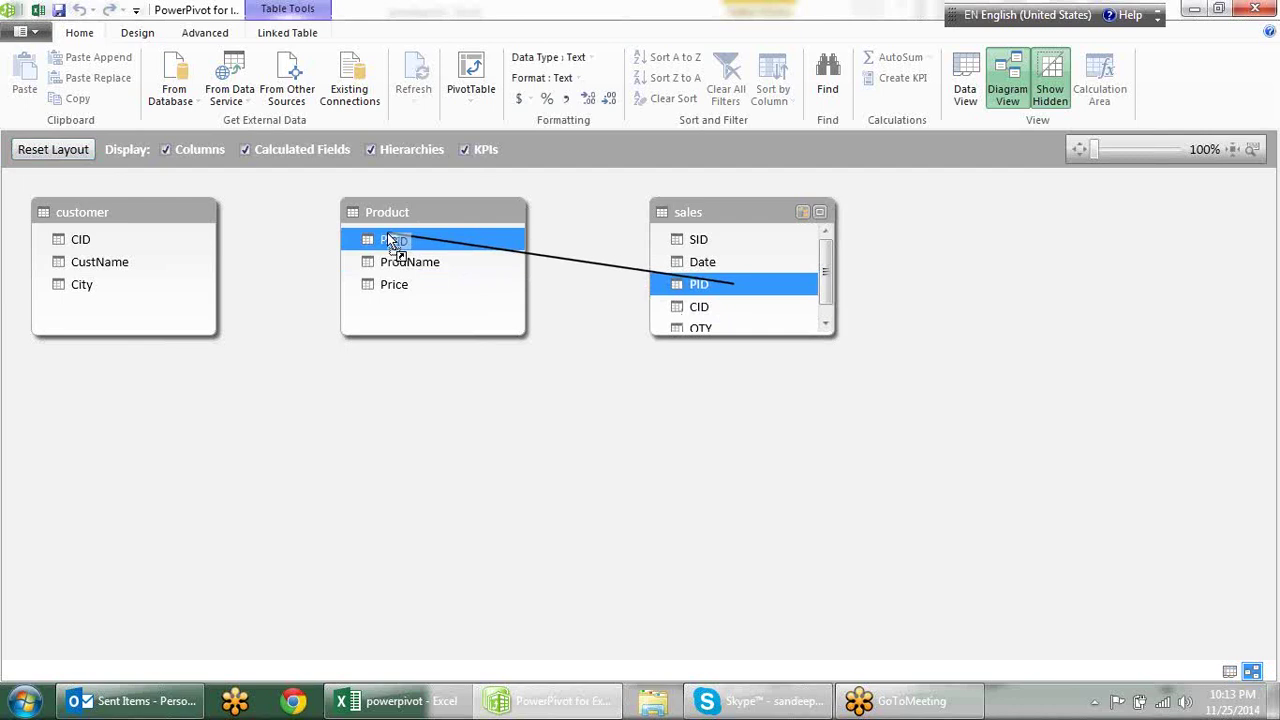
drag(388, 238, 389, 239)
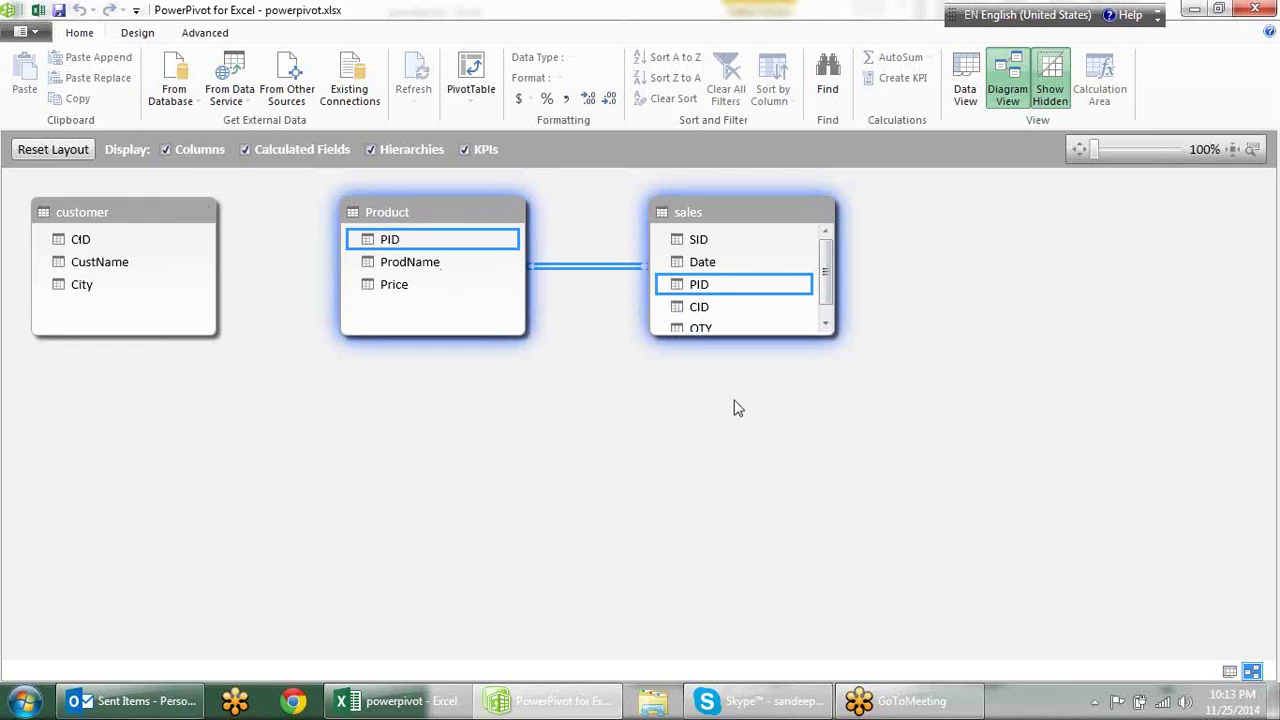
click(706, 311)
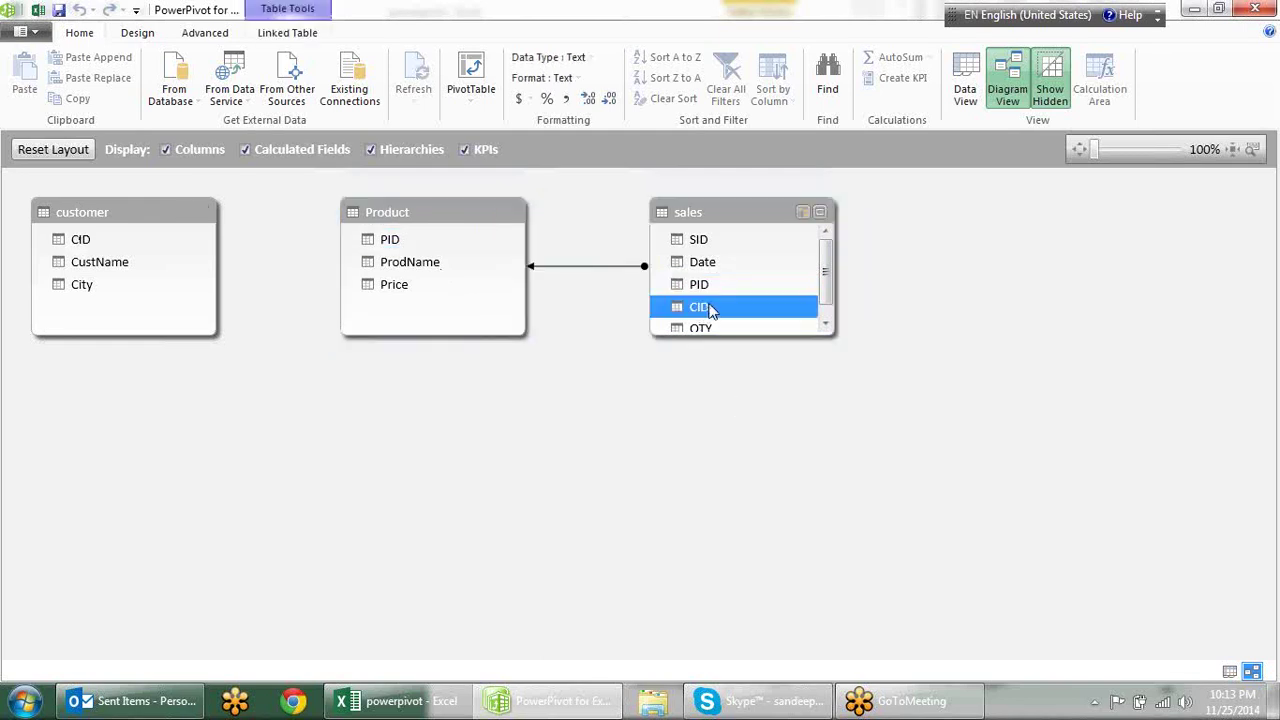
mouse_move(708, 313)
mouse_down()
mouse_move(111, 253)
mouse_move(100, 239)
mouse_up()
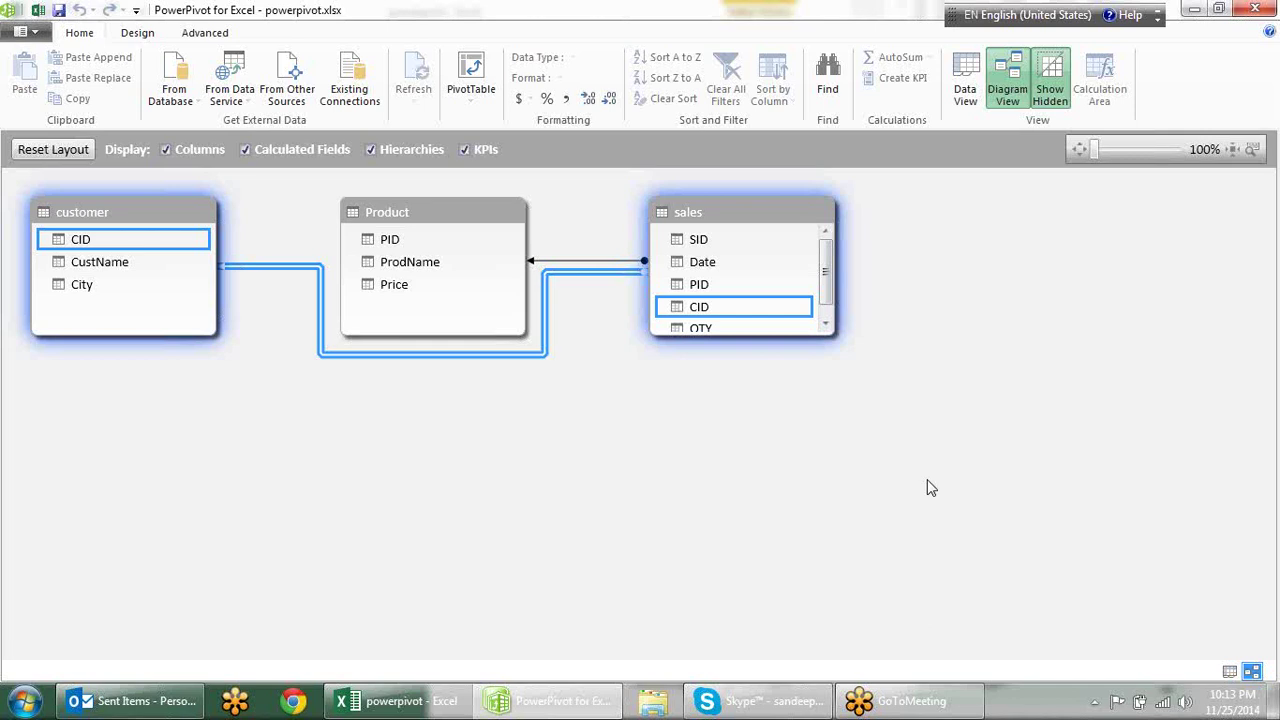
click(968, 92)
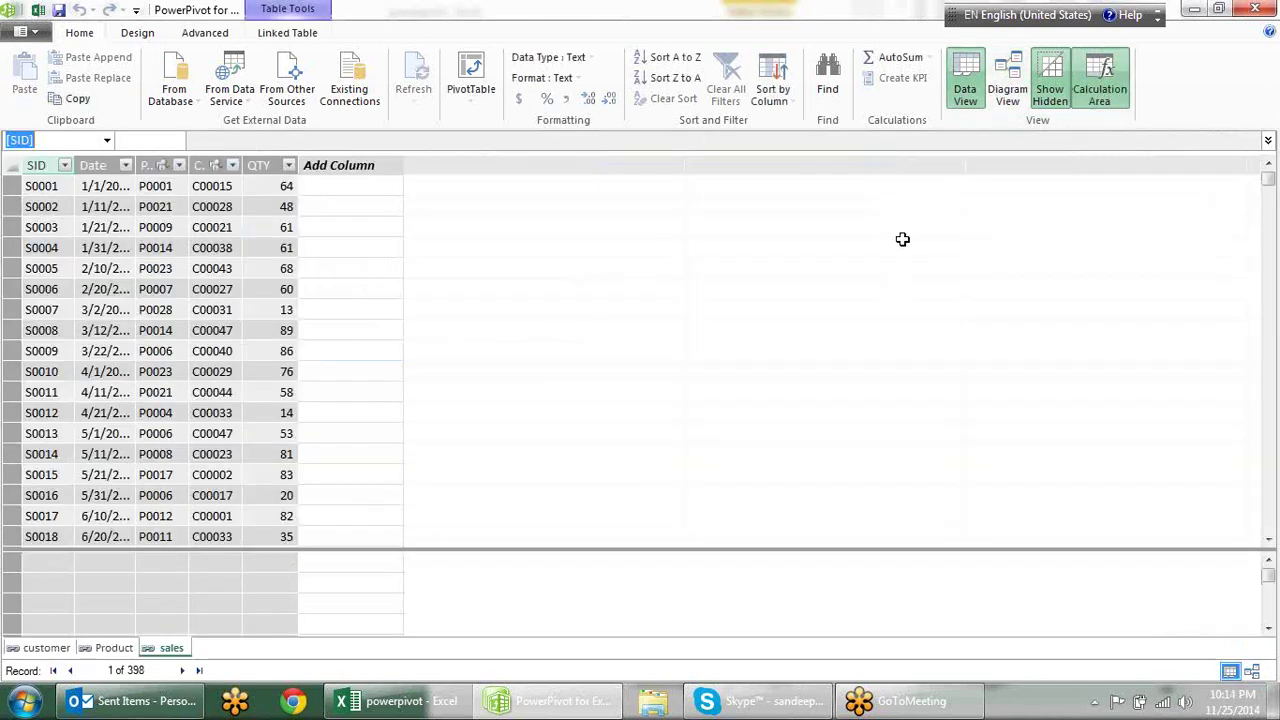
Browse the Design, Advanced and Linked Table ribbon tabs, ending on Design.
click(137, 33)
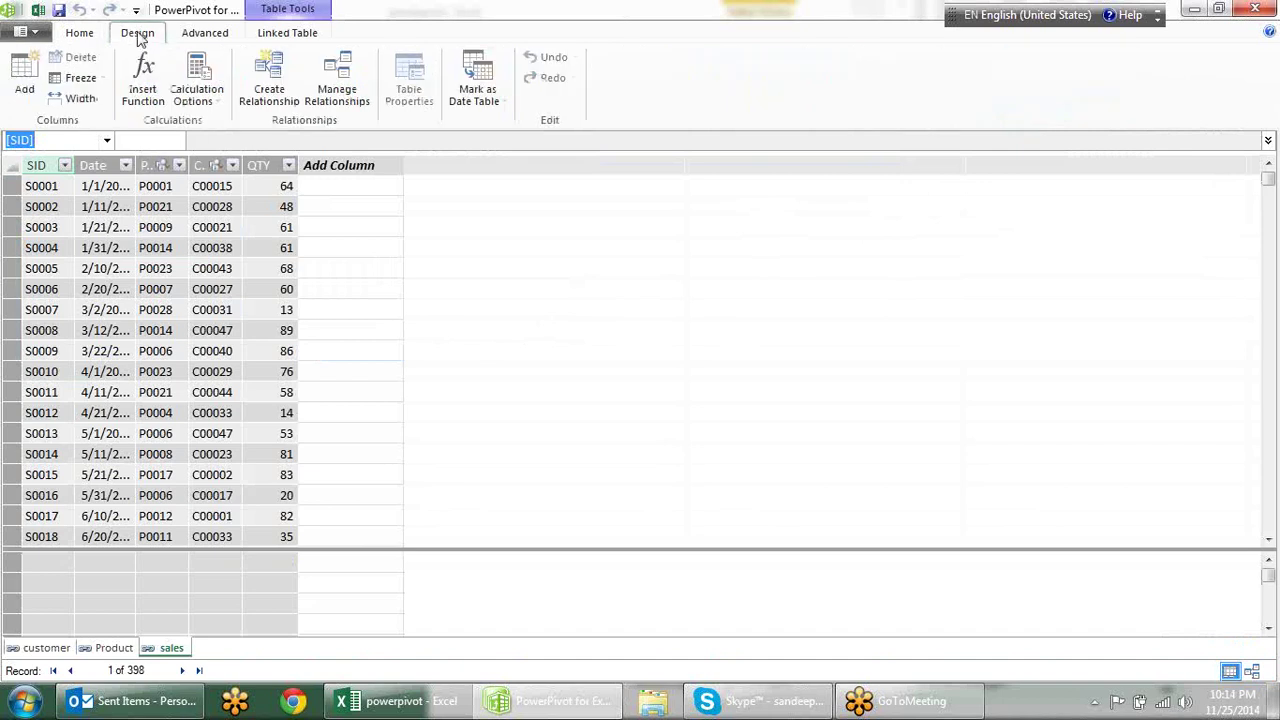
click(197, 35)
click(270, 30)
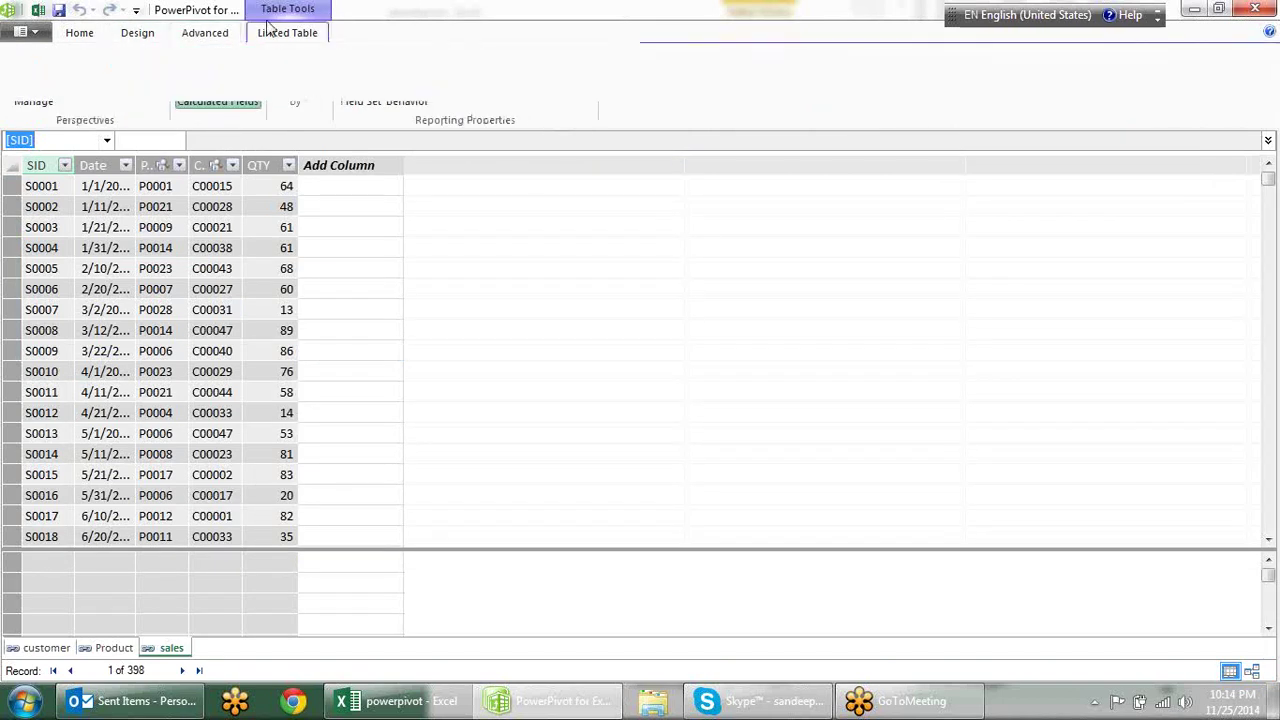
click(220, 35)
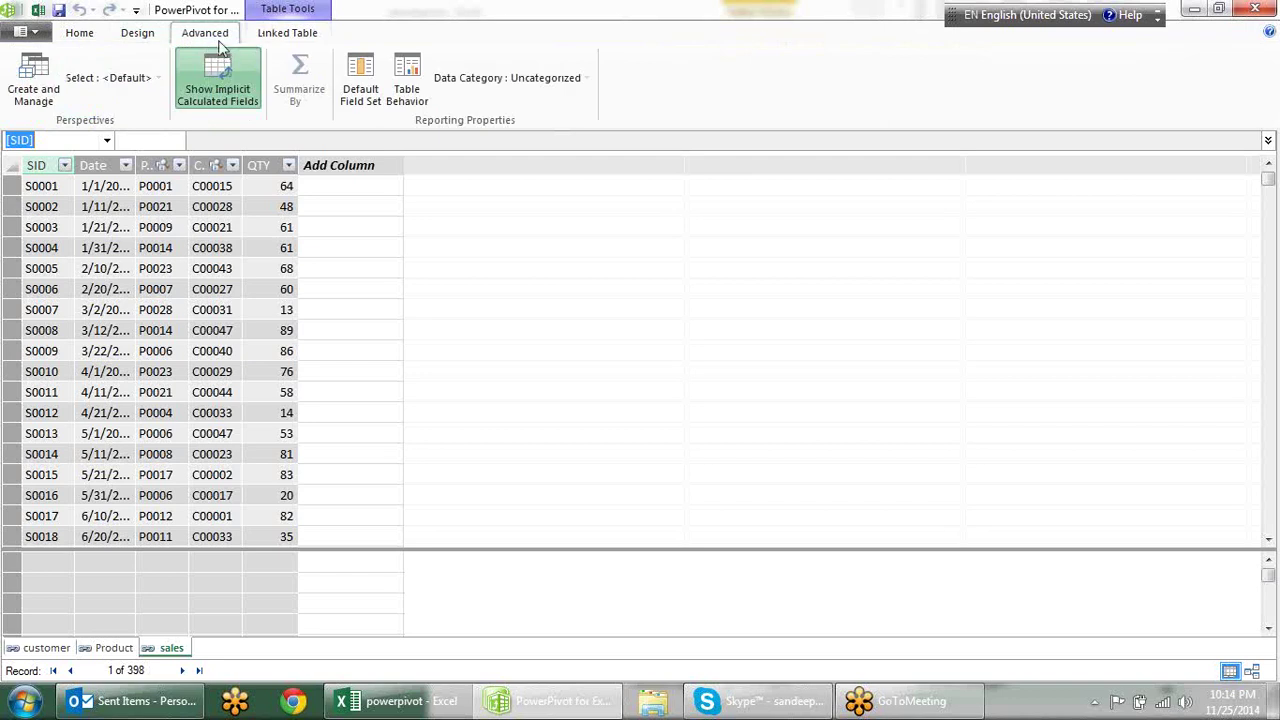
click(160, 36)
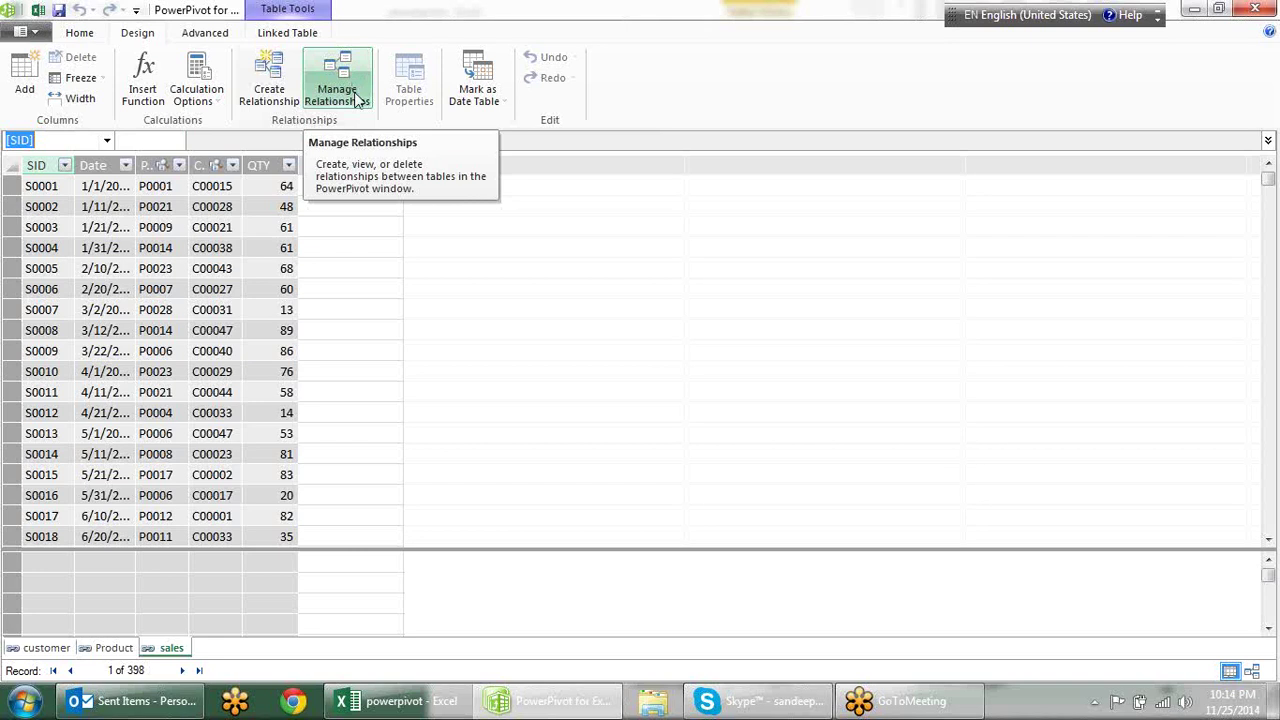
Try creating a relationship from the sales PID column to the Product lookup table's PID.
click(283, 78)
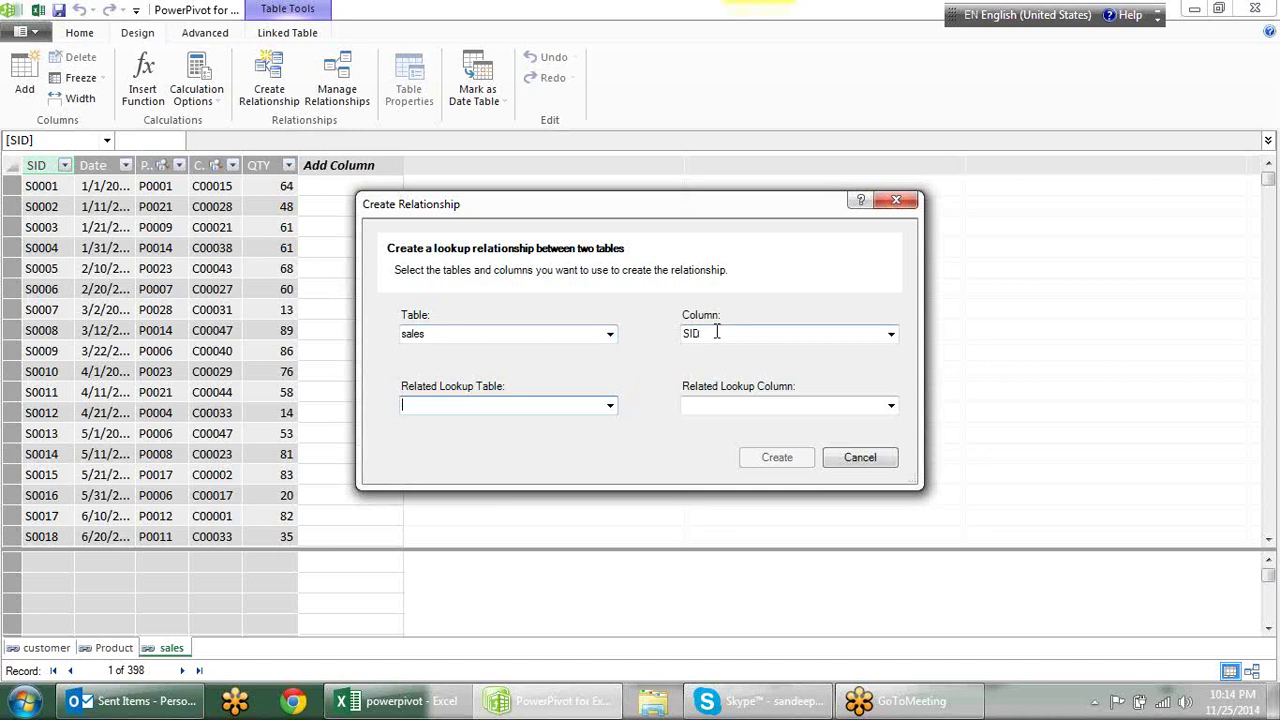
click(840, 332)
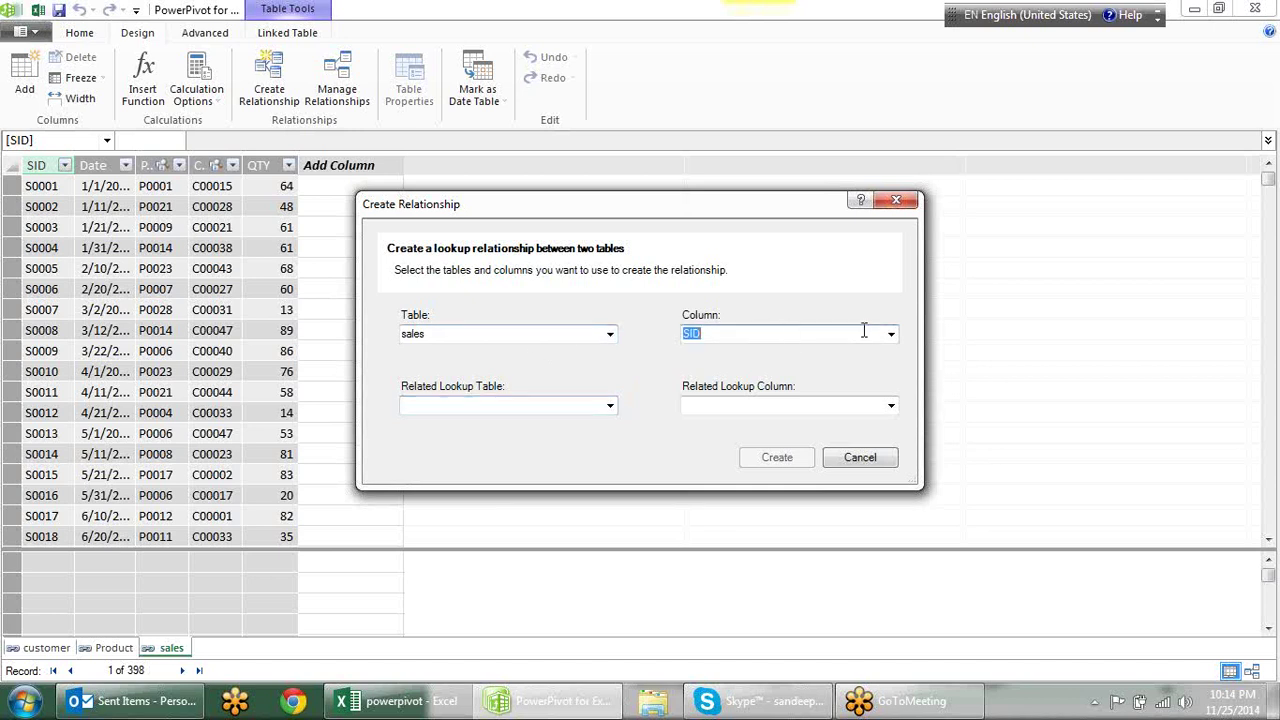
click(891, 333)
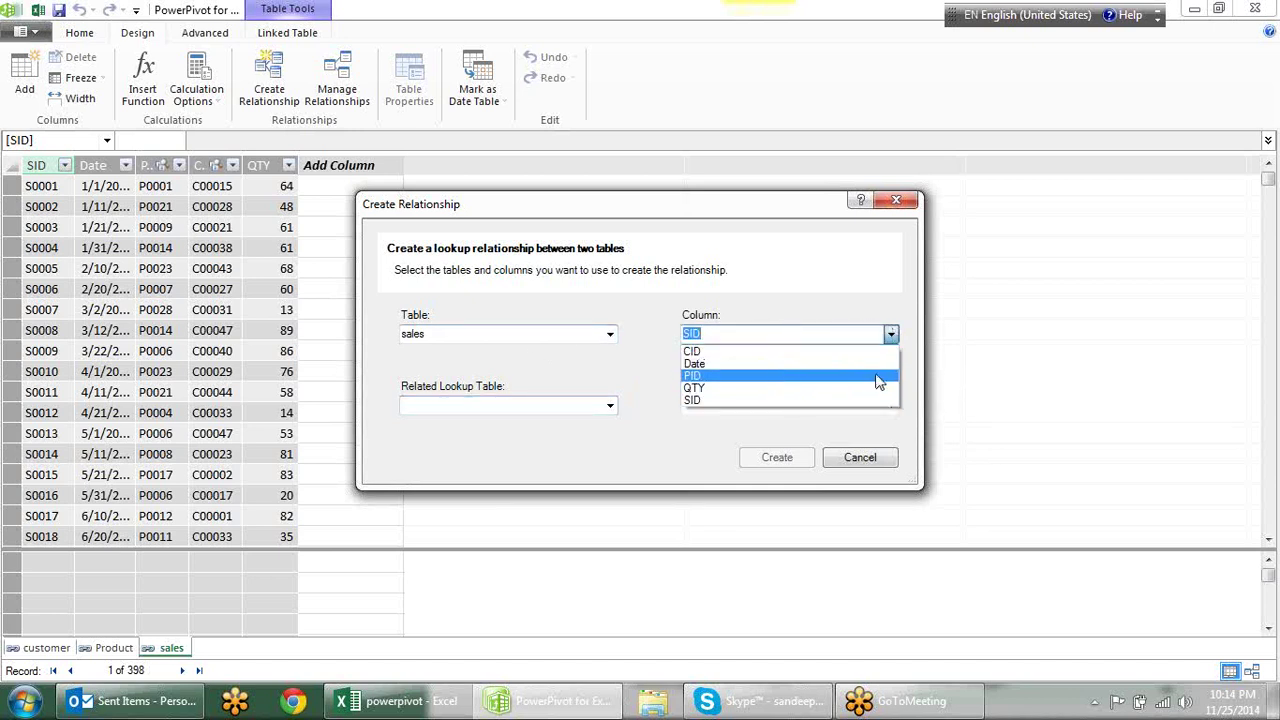
click(796, 377)
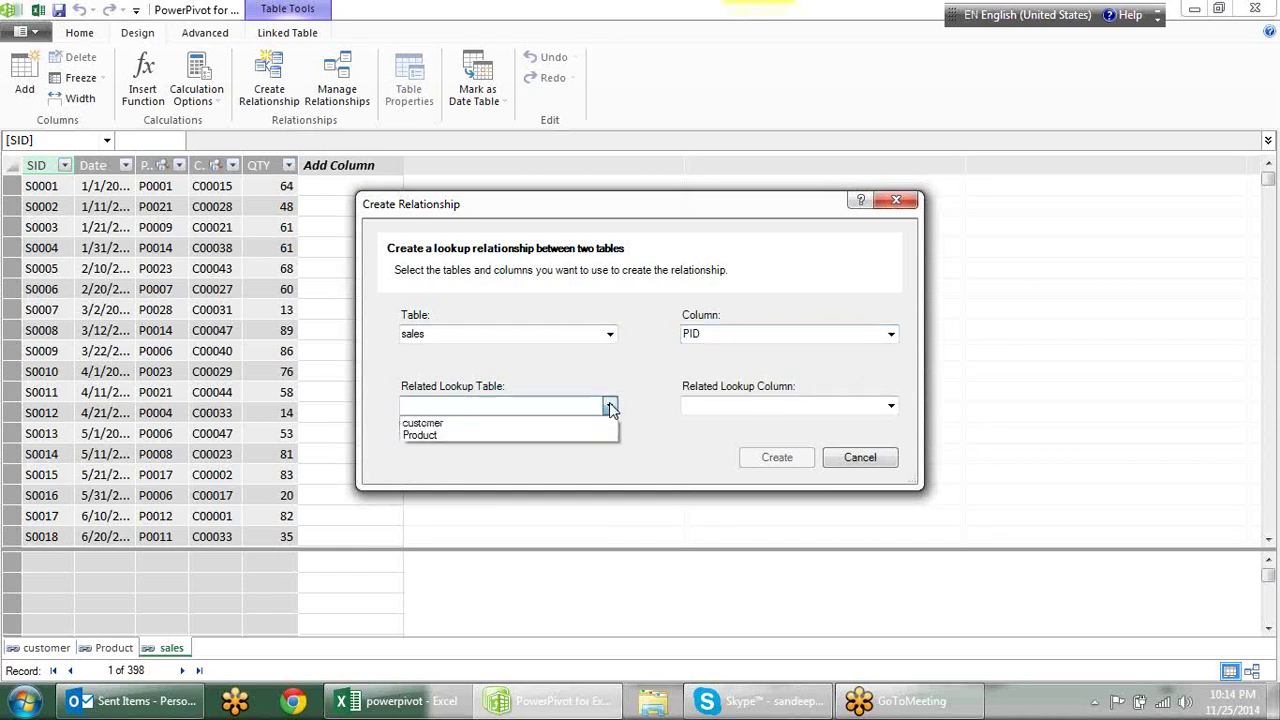
click(591, 437)
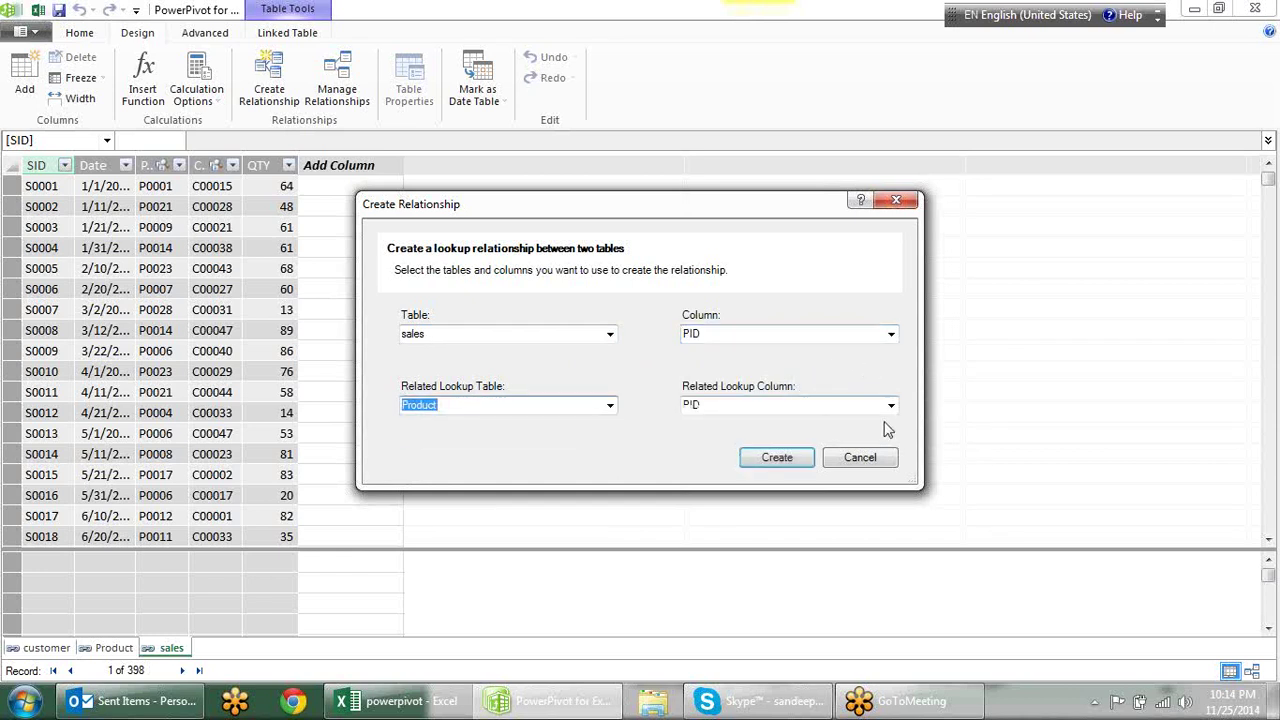
click(797, 462)
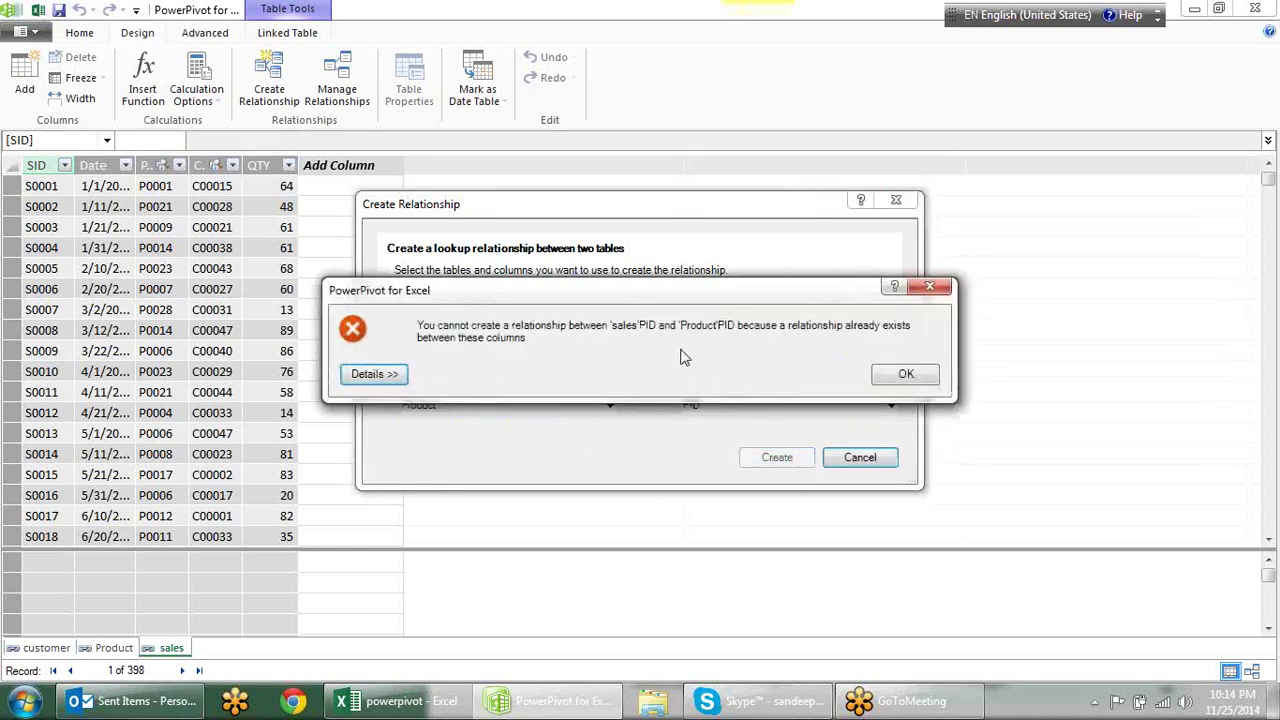
Dismiss the relationship-already-exists error and cancel the Create Relationship dialog.
click(932, 382)
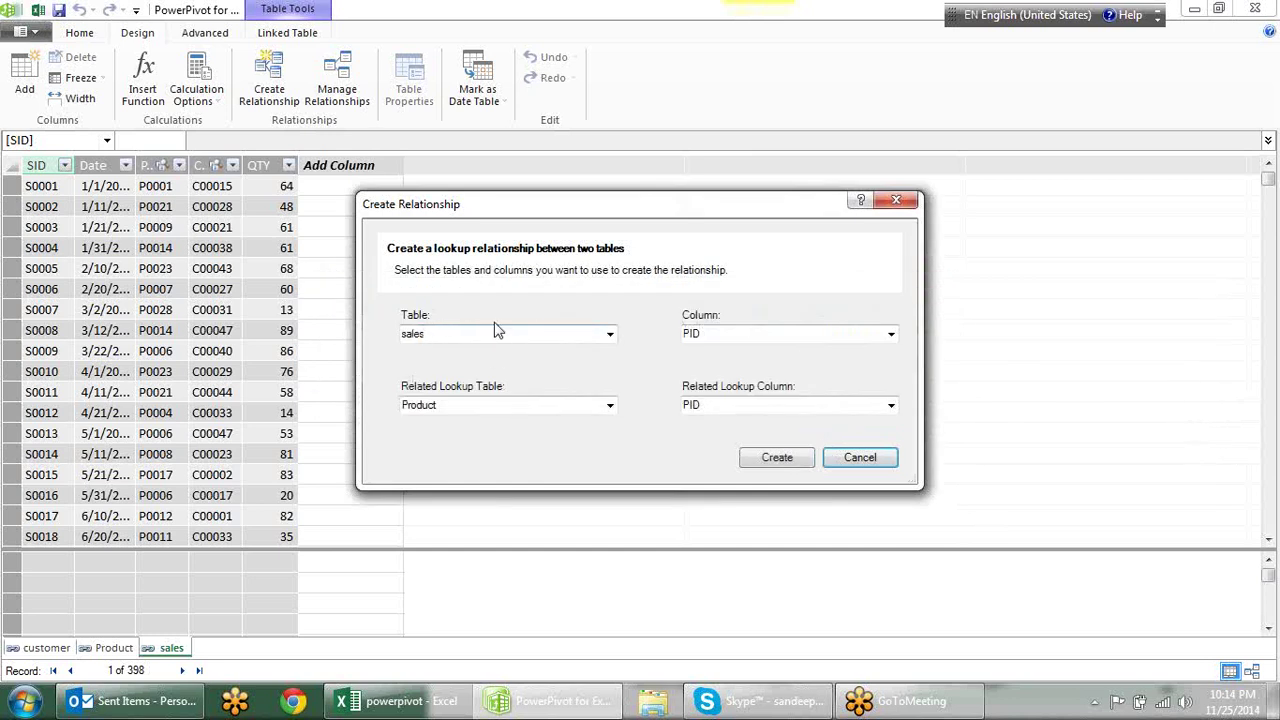
click(880, 468)
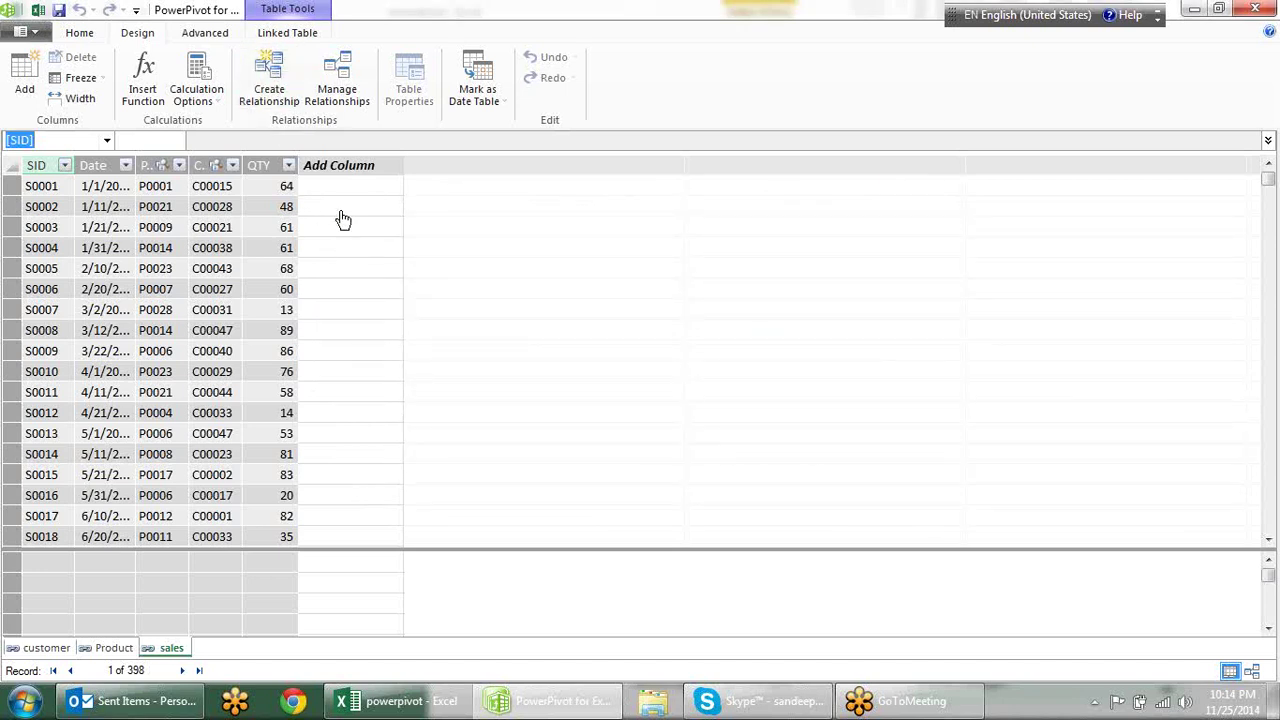
Browse the Advanced and Linked Table tabs, then restore PowerPivot and move it aside to reveal the Sales sheet.
click(213, 38)
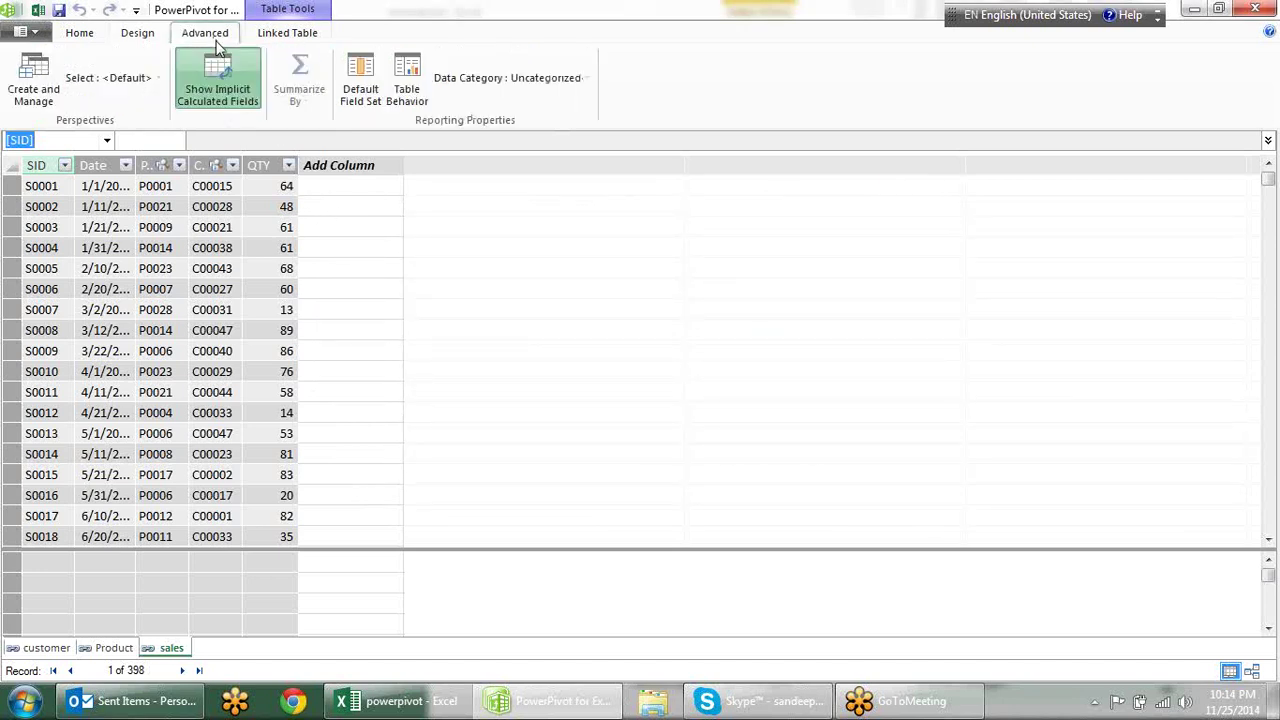
click(288, 33)
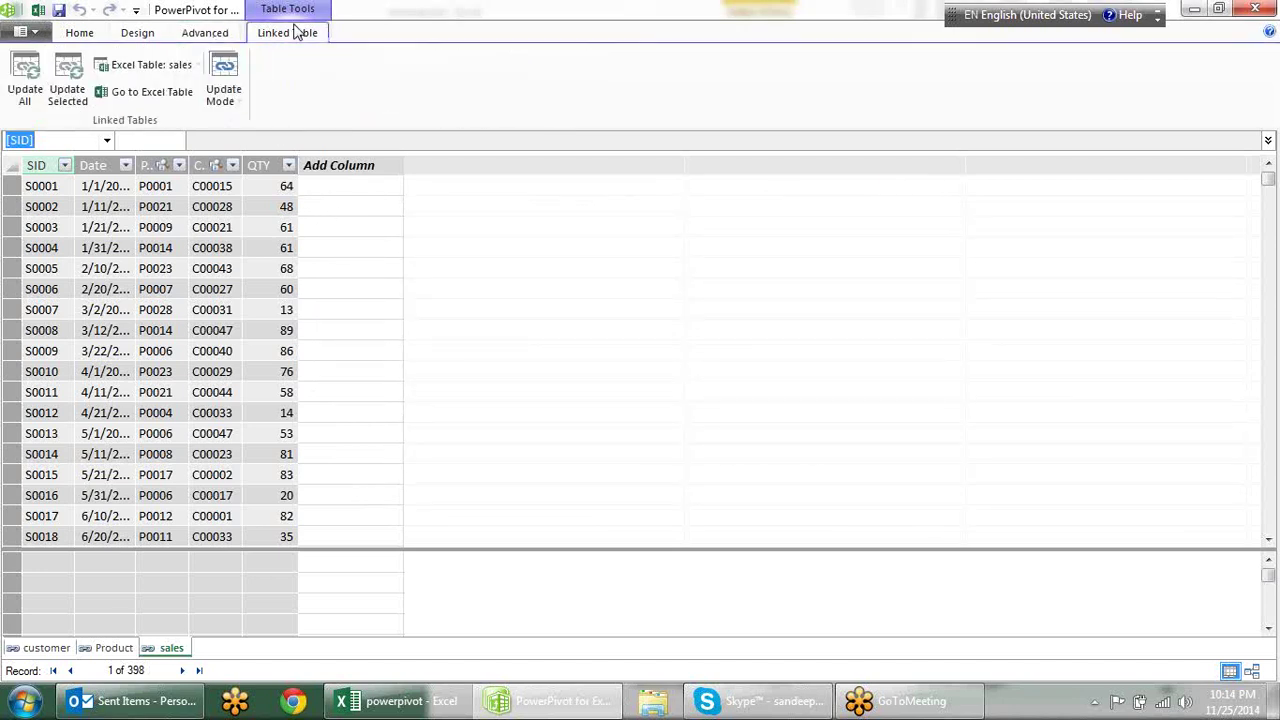
click(68, 38)
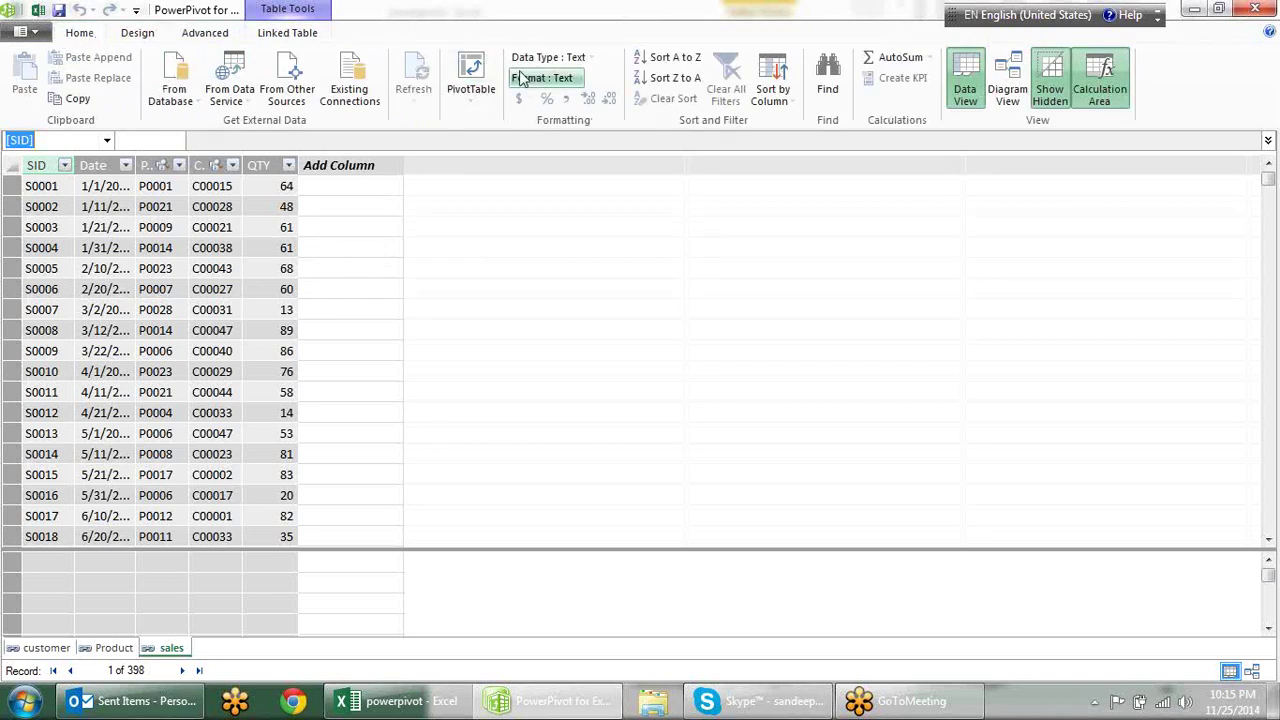
double_click(549, 10)
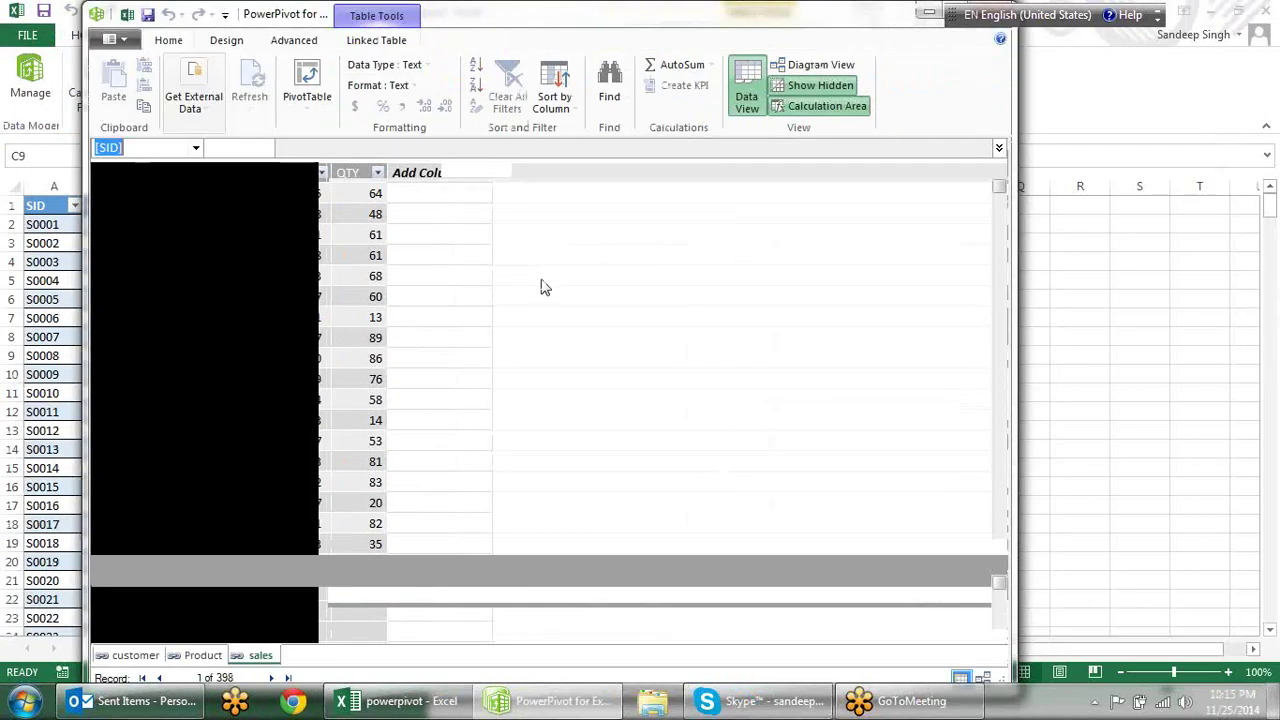
mouse_move(541, 8)
mouse_down()
mouse_move(704, 122)
mouse_move(725, 104)
mouse_up()
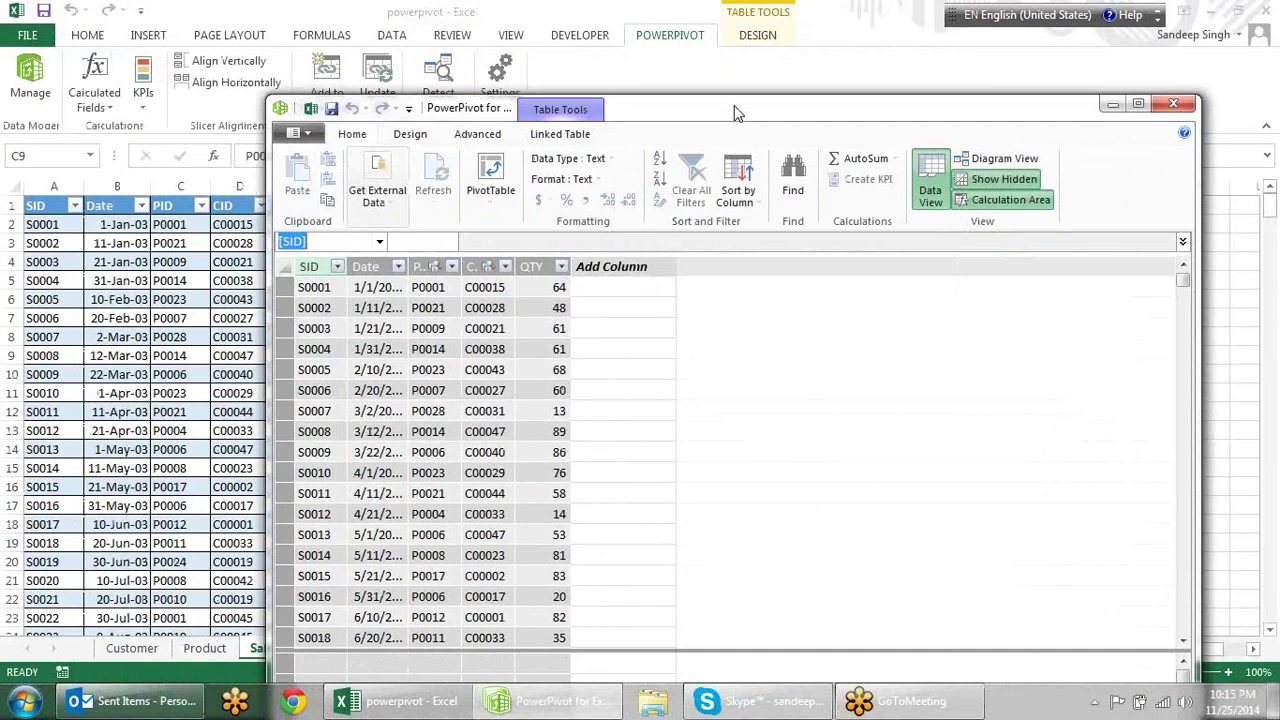
Insert a PivotTable from the PowerPivot data model onto a new worksheet, Sheet1.
click(492, 180)
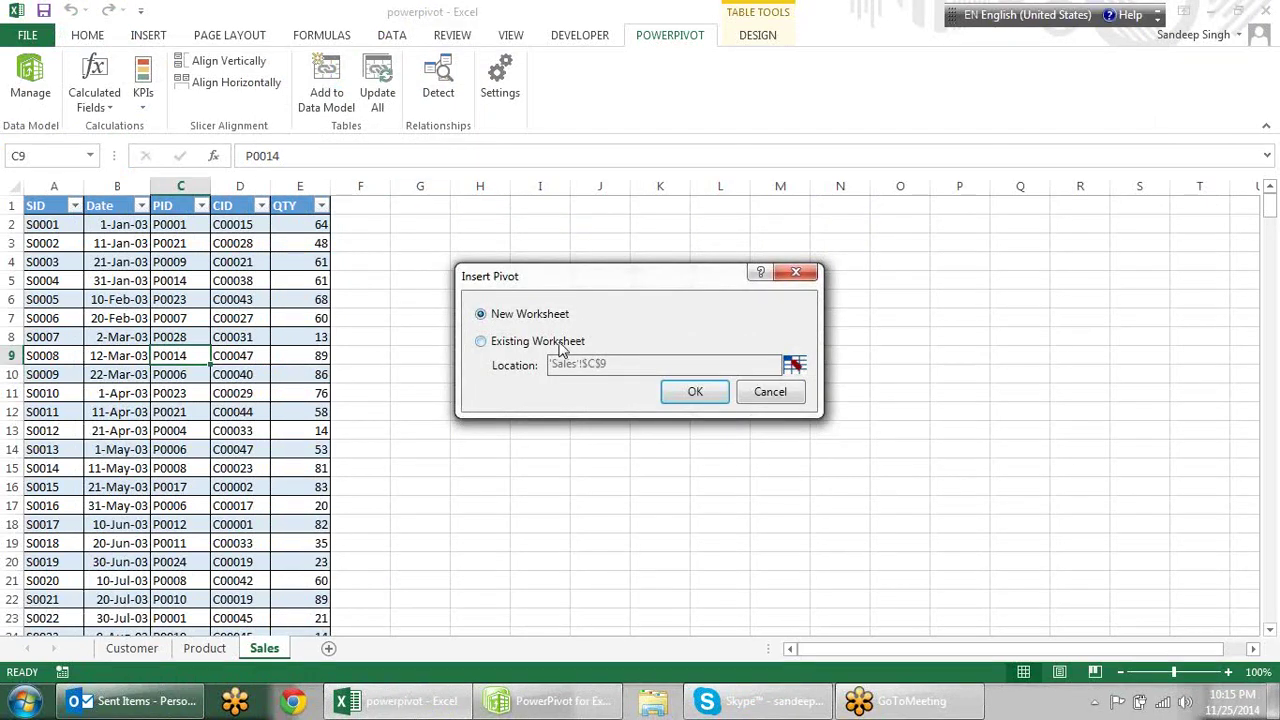
click(696, 395)
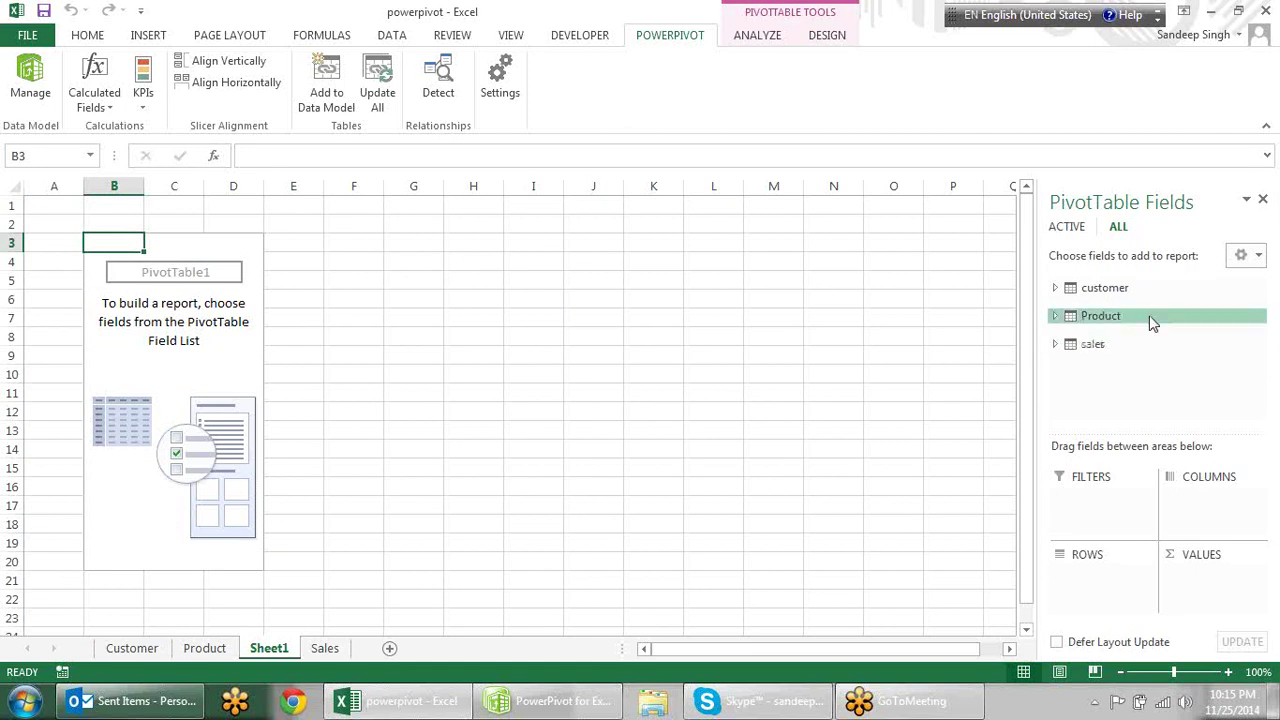
Add the customer table's City field as rows, then expand the sales and Product field lists.
click(1057, 288)
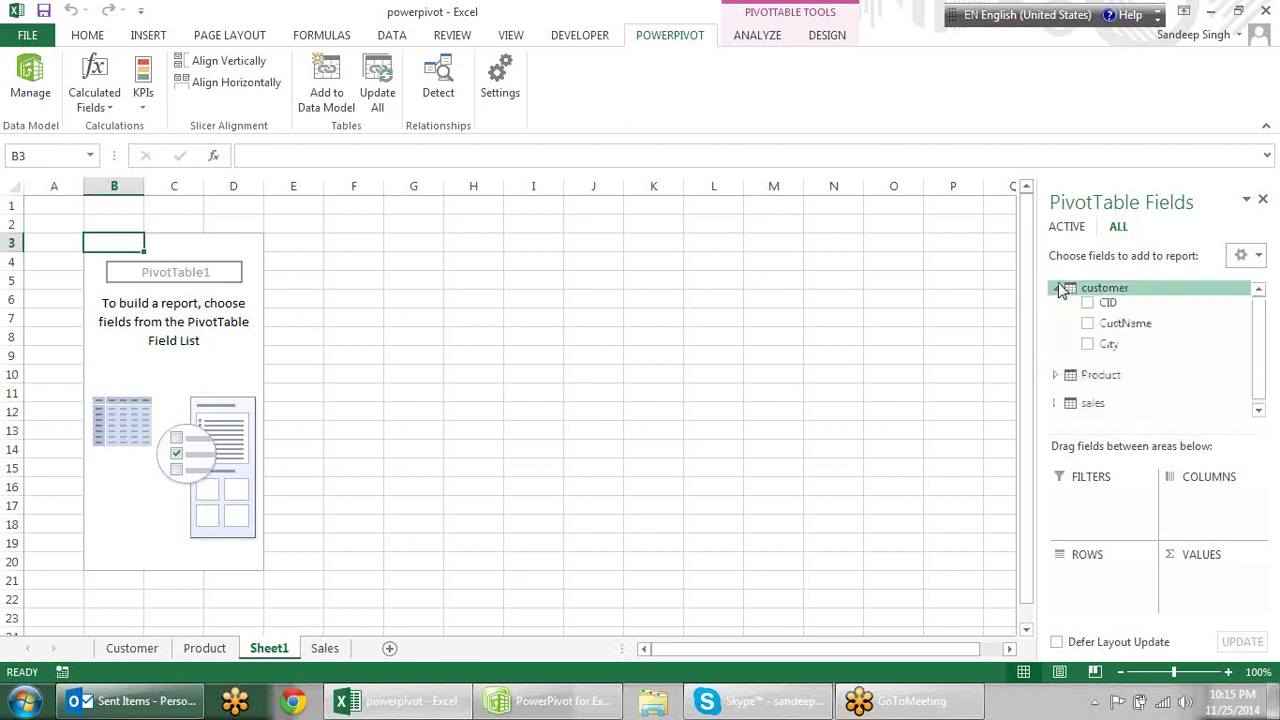
click(1087, 344)
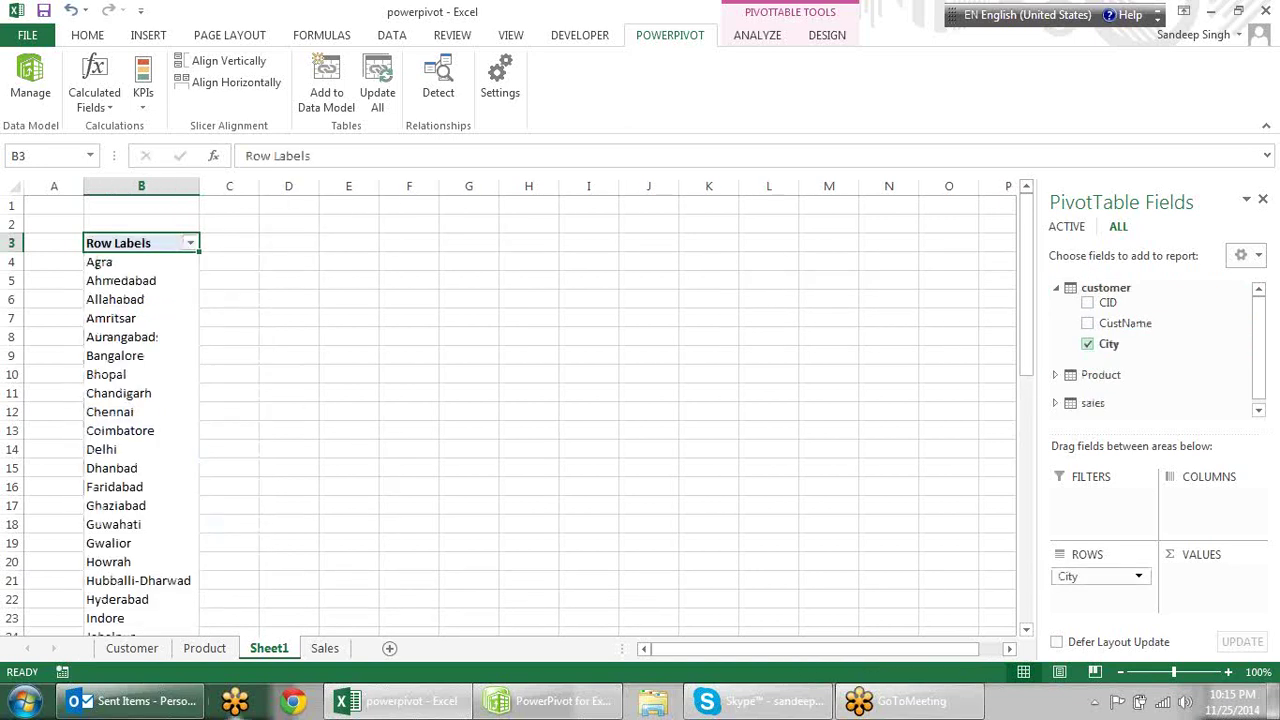
click(1057, 404)
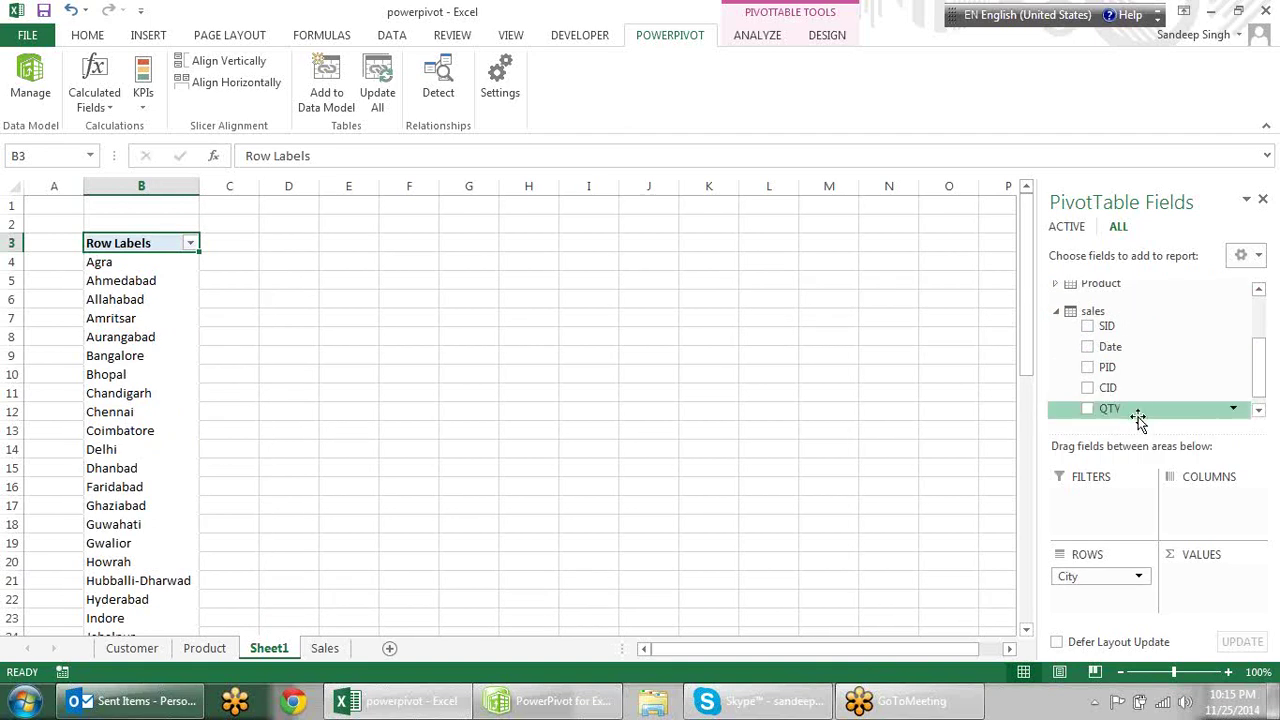
click(1262, 292)
click(1262, 292)
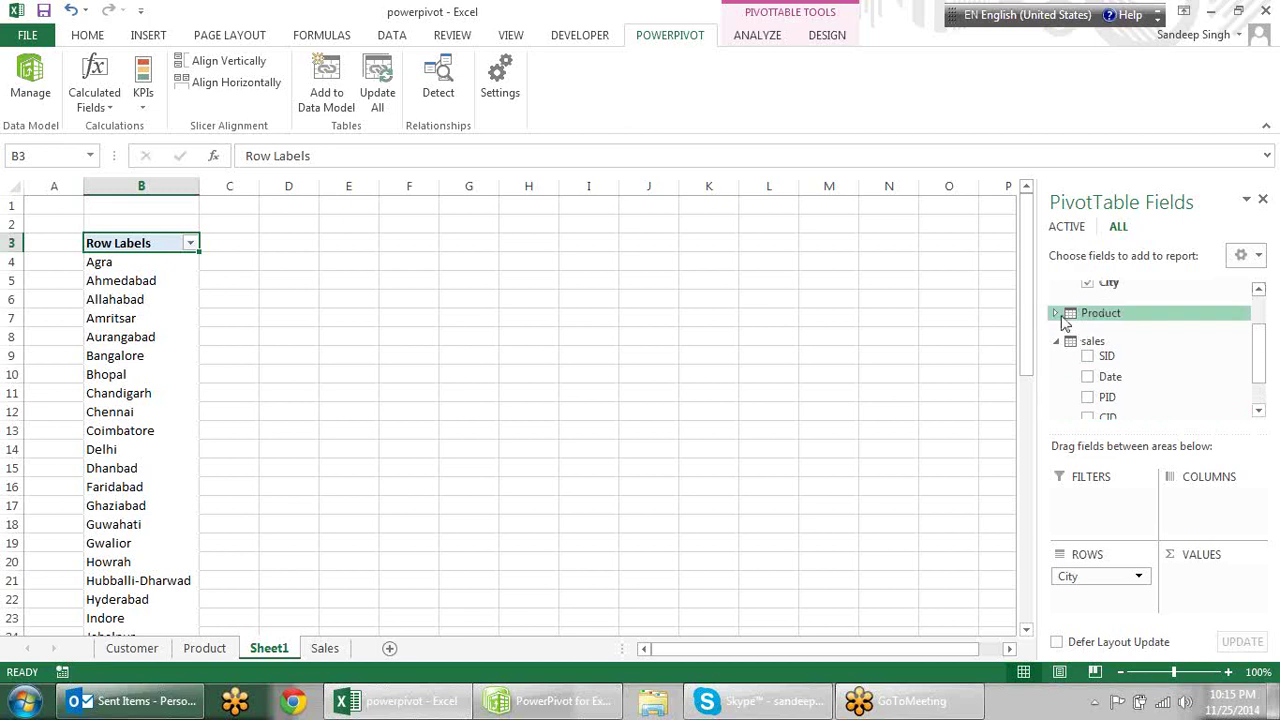
click(1056, 313)
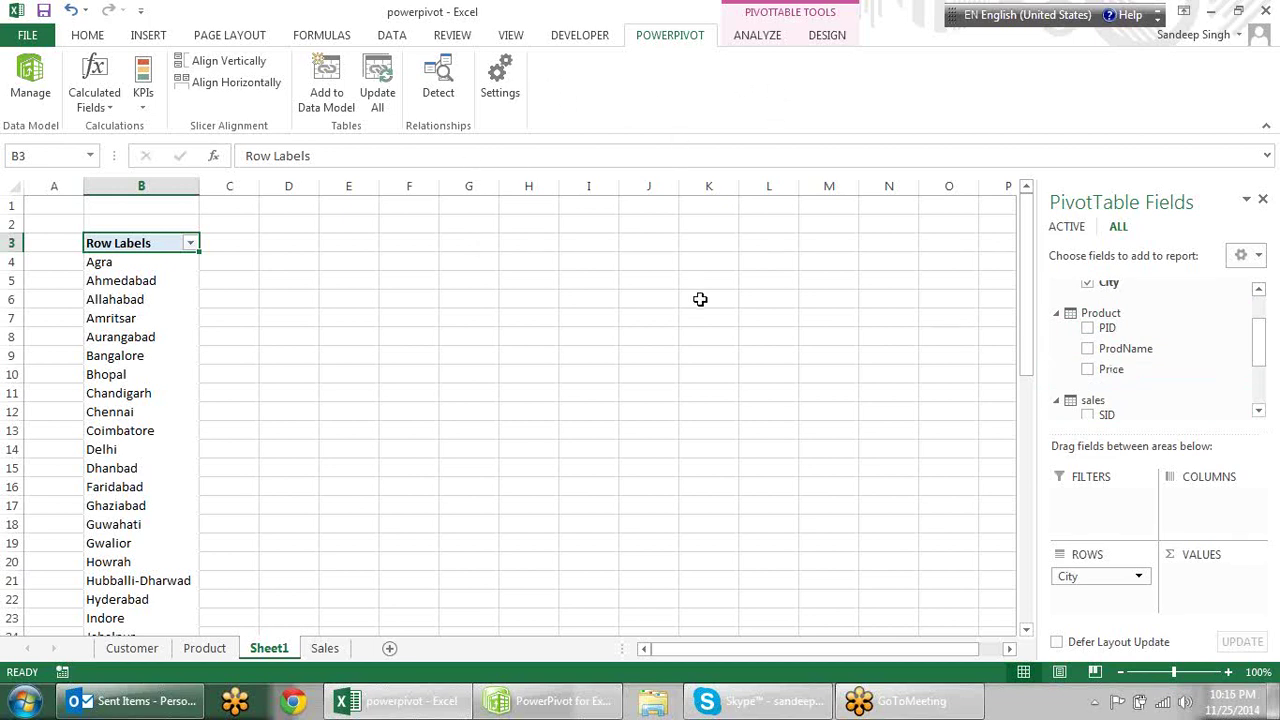
click(104, 112)
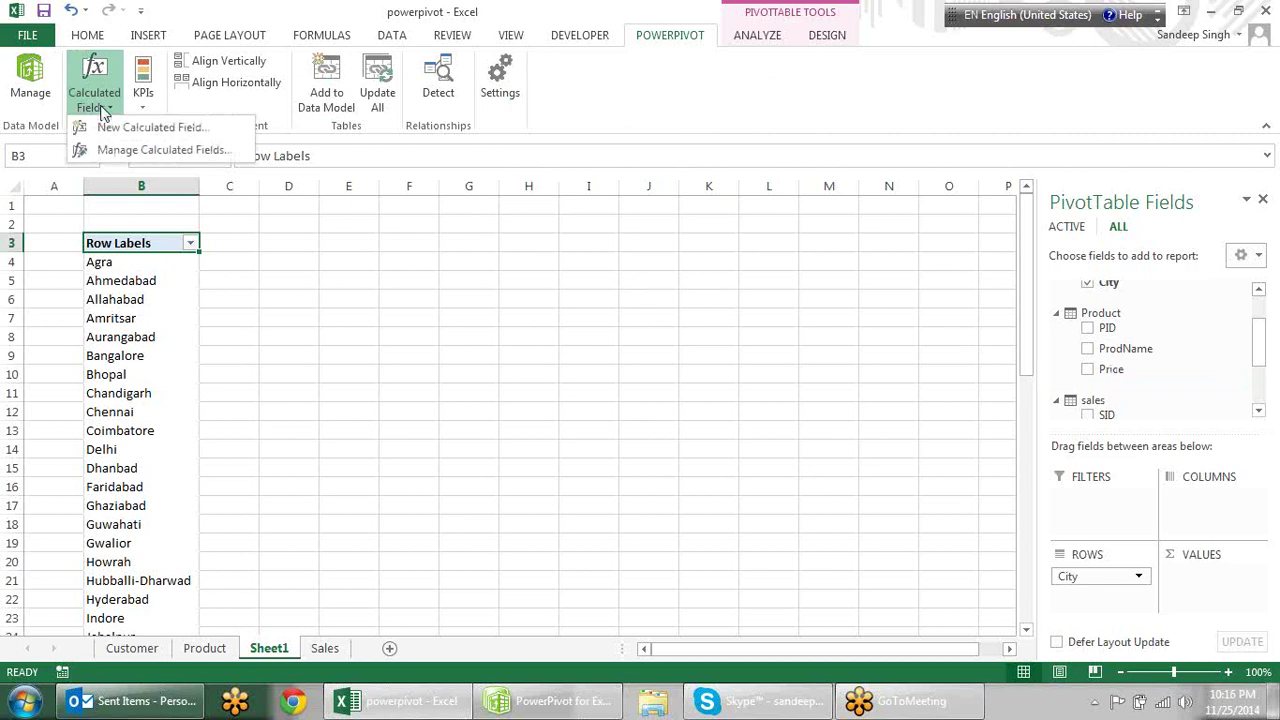
click(176, 130)
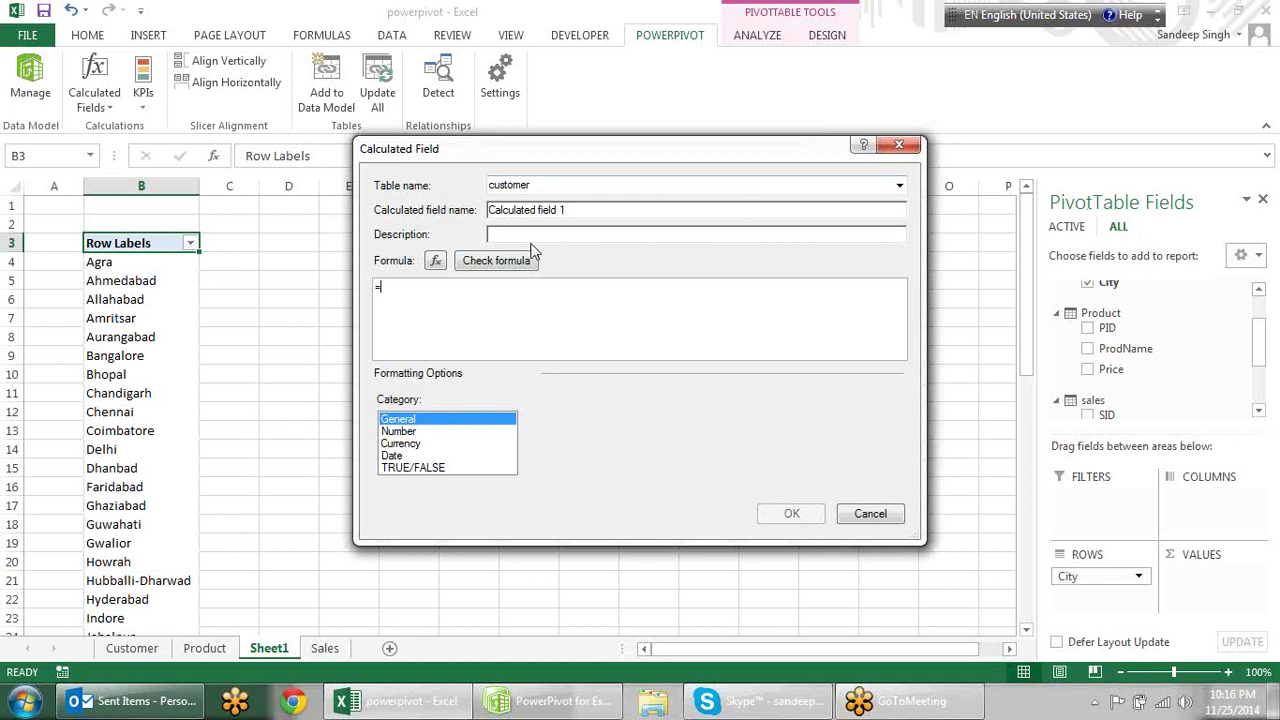
click(704, 188)
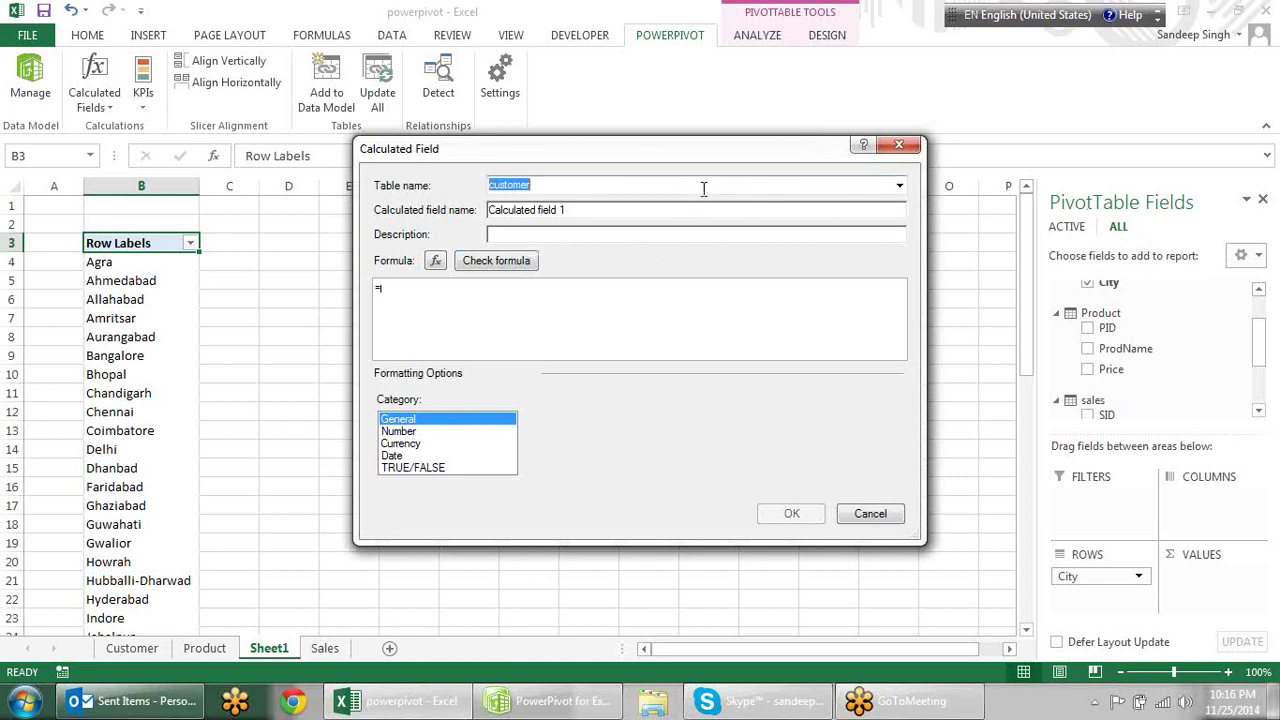
click(899, 186)
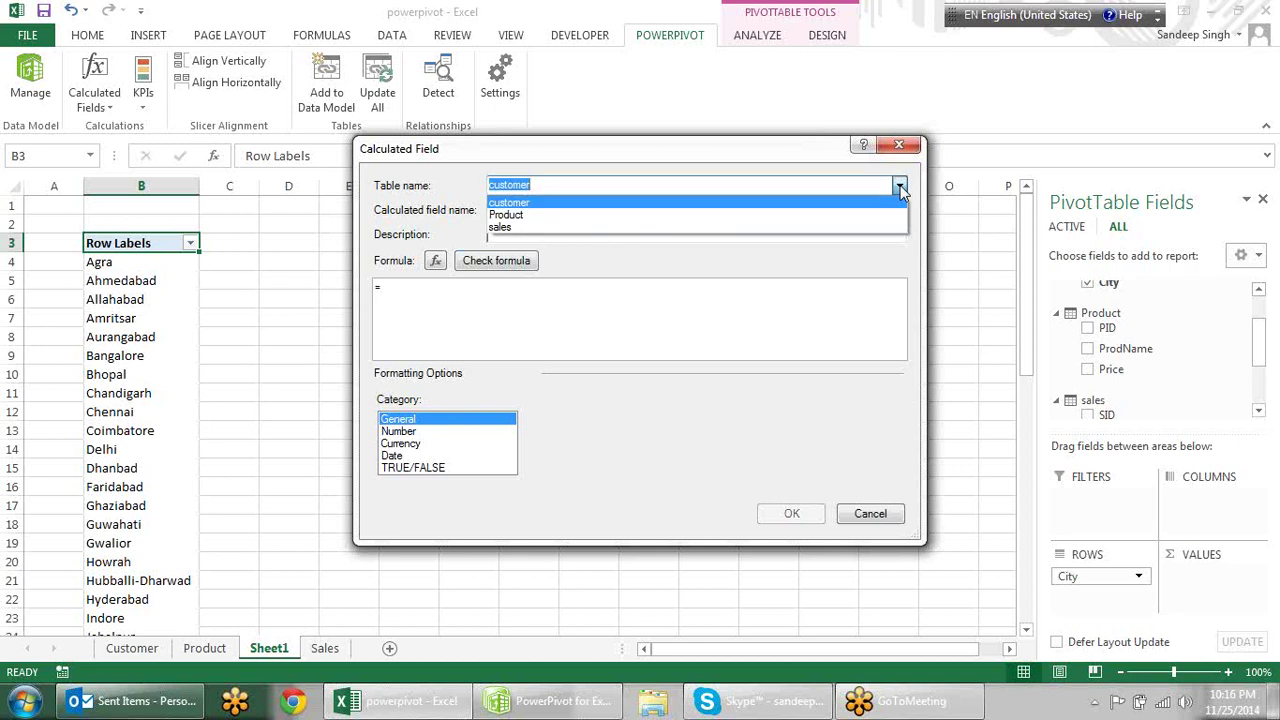
click(785, 217)
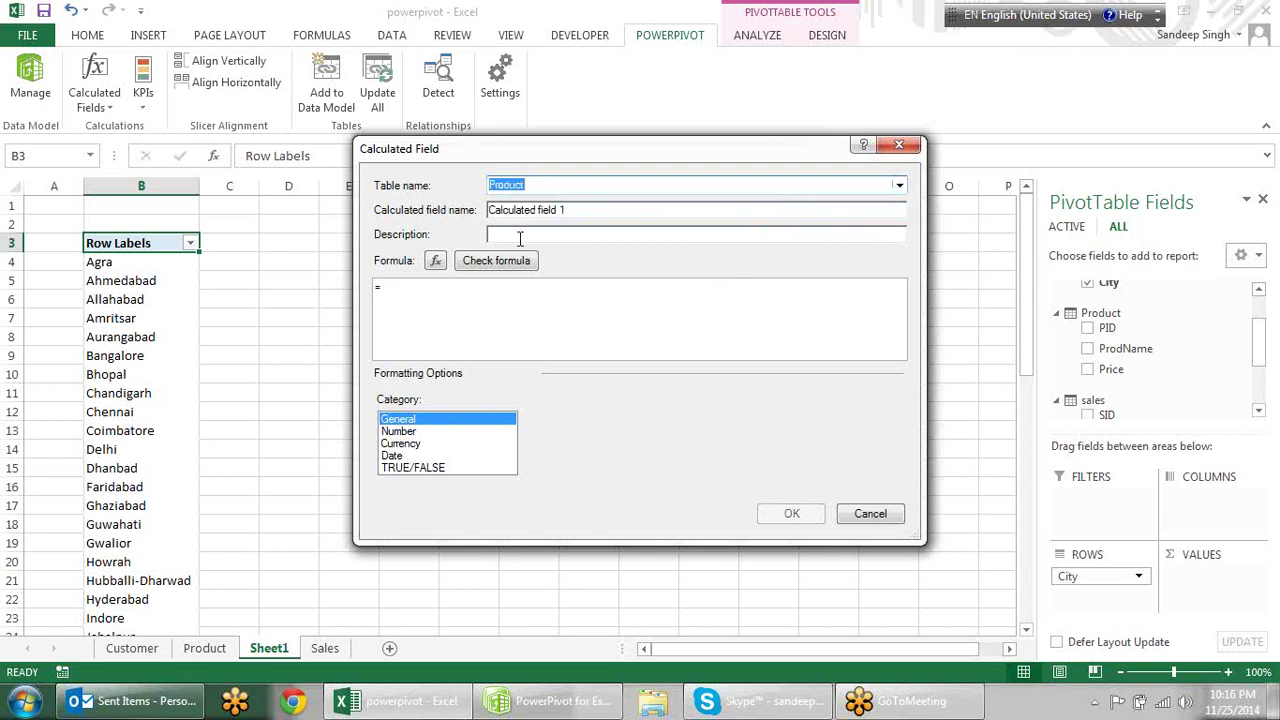
click(733, 216)
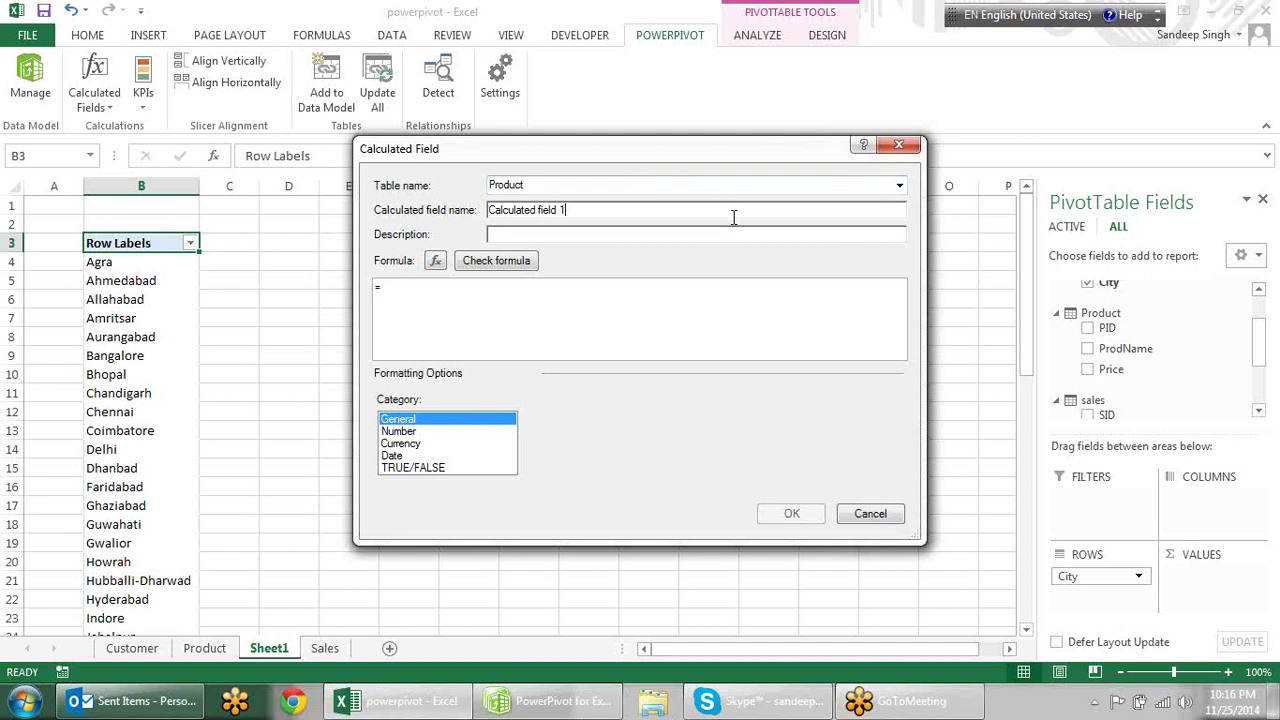
click(868, 514)
Drag QTY from the sales table into the VALUES area as Sum of QTY.
scroll(1258, 370, down, 1)
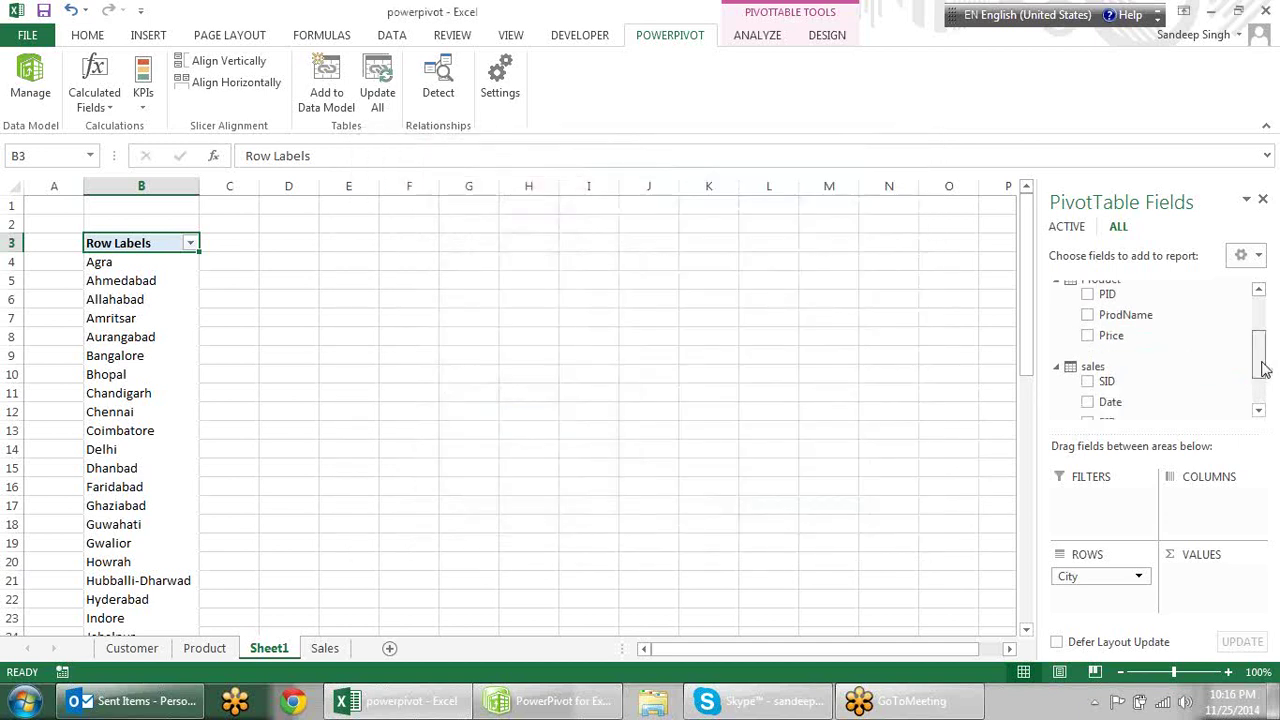
drag(1262, 368, 1260, 405)
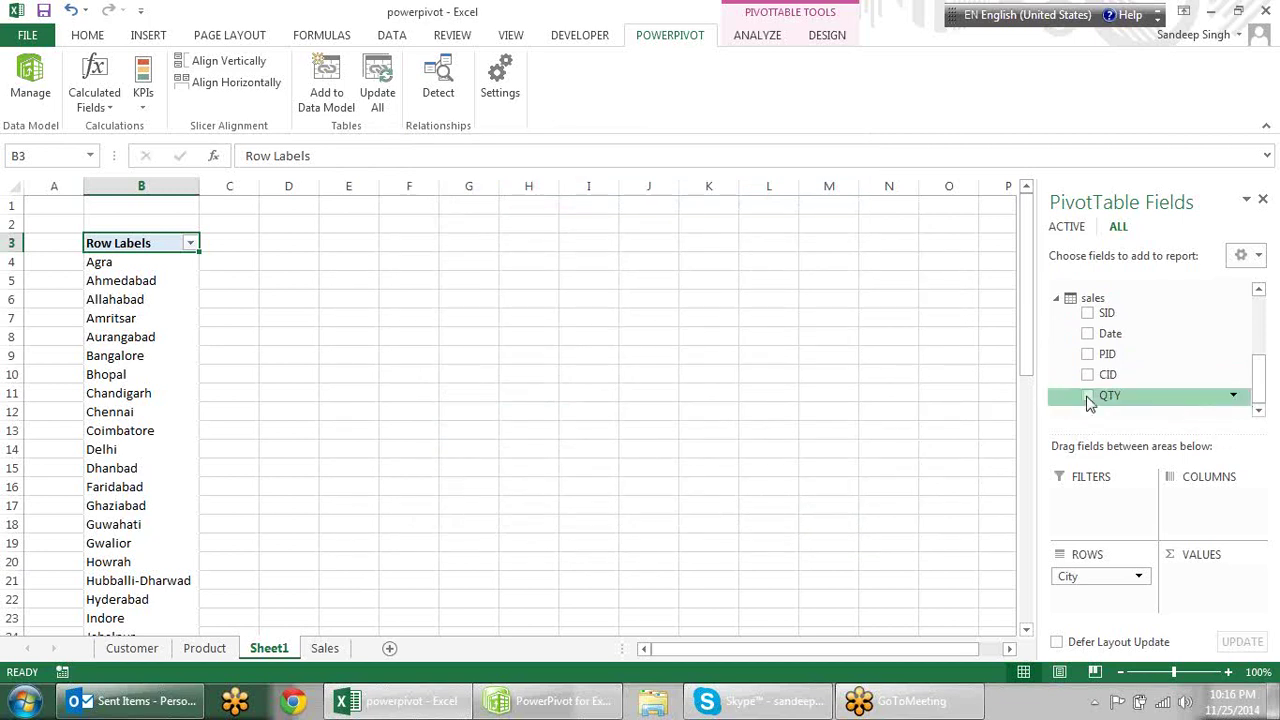
drag(1090, 400, 1227, 612)
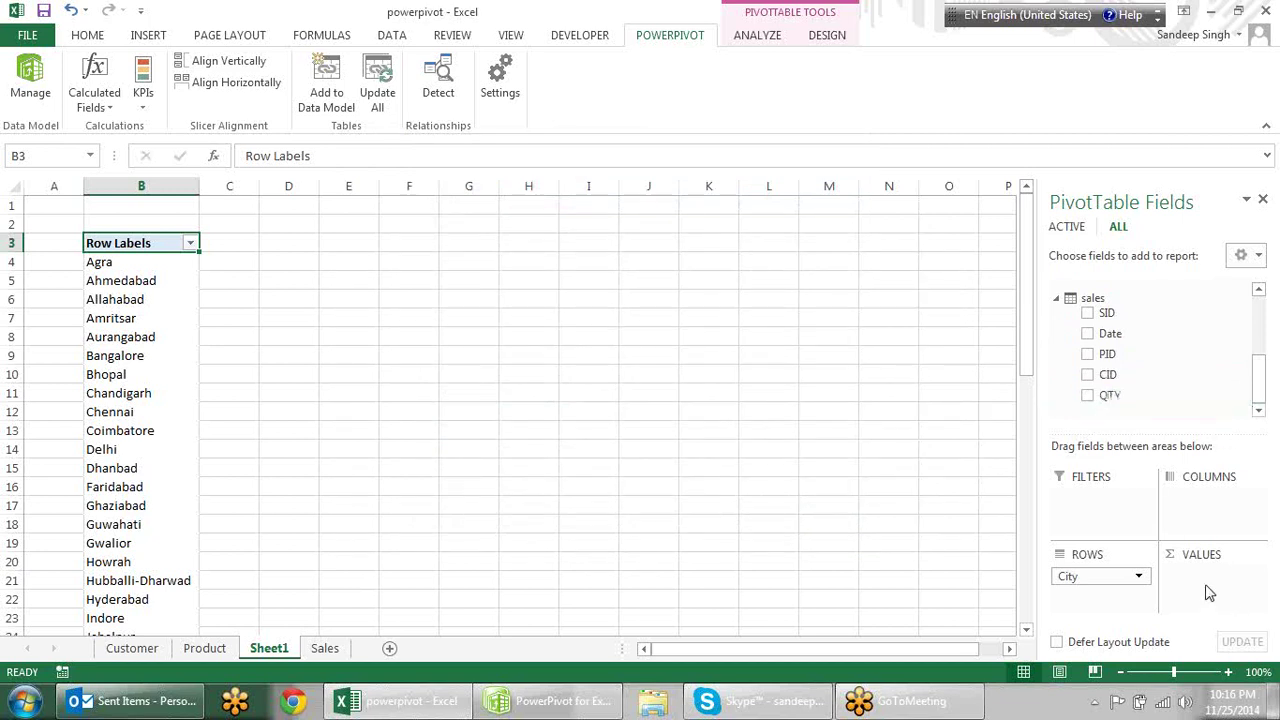
mouse_move(1090, 414)
mouse_down()
mouse_move(1160, 582)
mouse_move(1160, 510)
mouse_up()
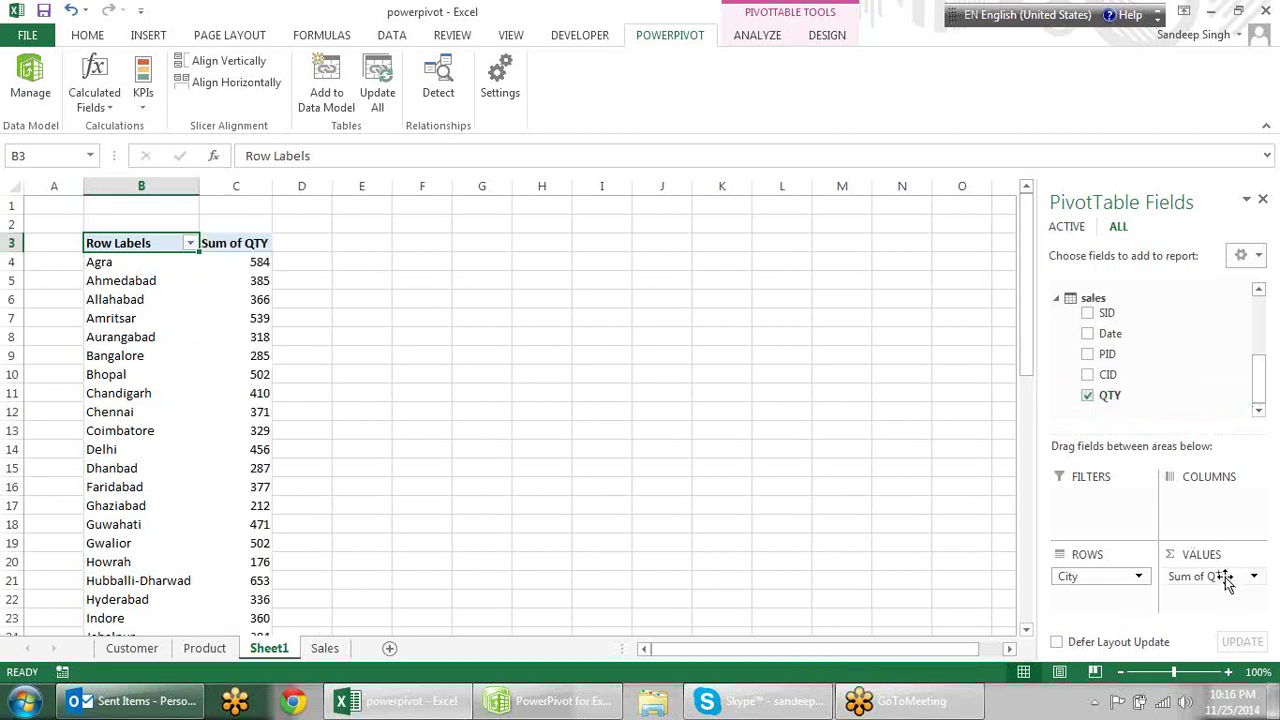
Check the Sum of QTY totals for cities like Ahmedabad, Delhi, Bhopal and Allahabad.
click(254, 286)
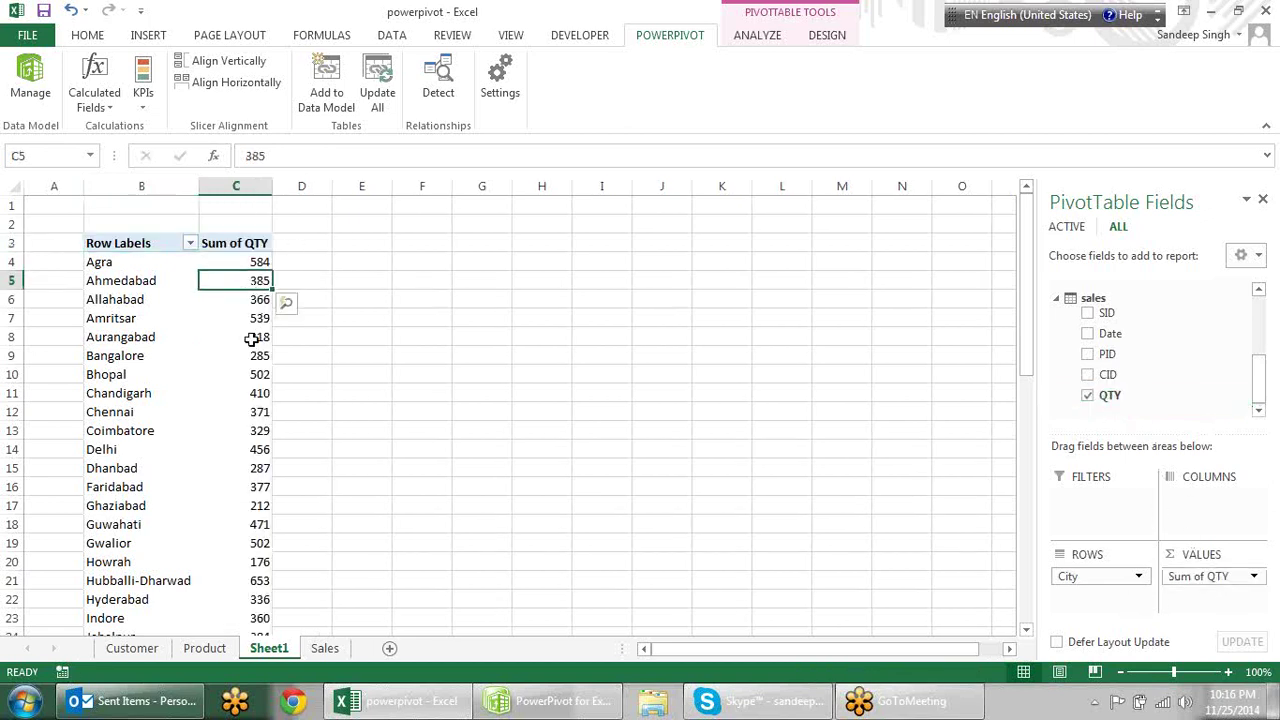
click(254, 337)
click(236, 430)
click(255, 487)
click(257, 524)
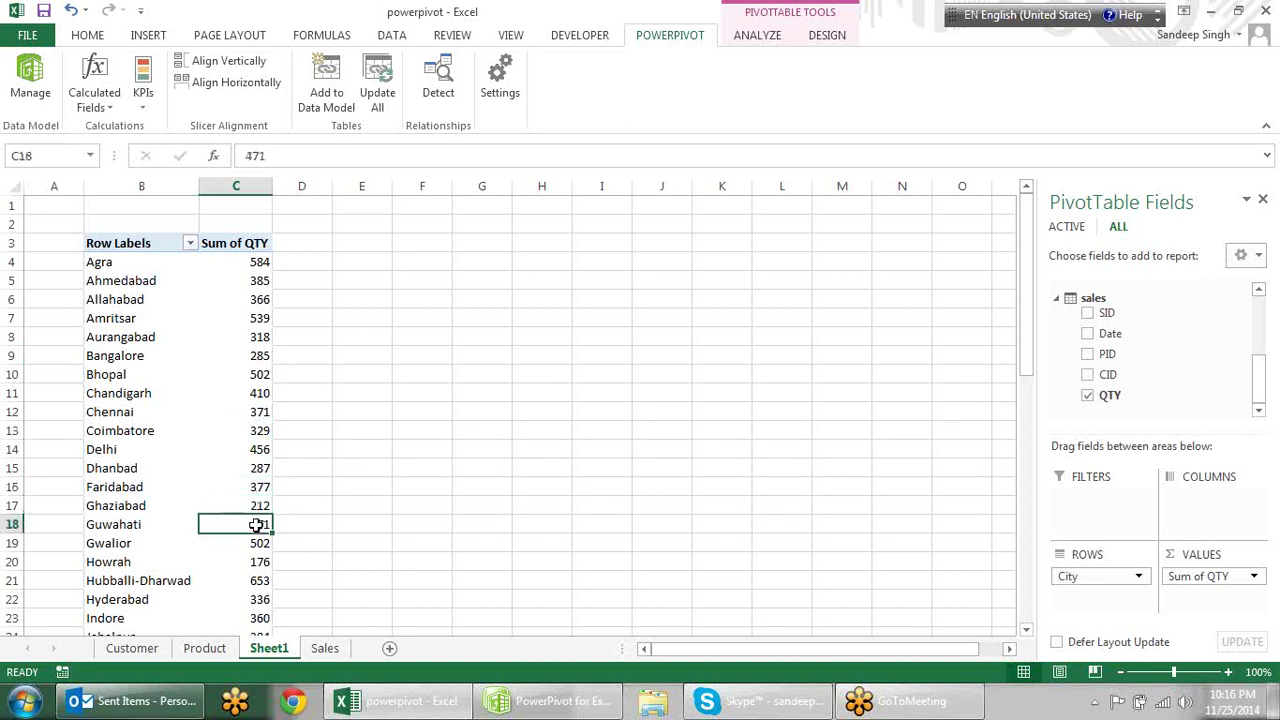
click(256, 376)
click(257, 300)
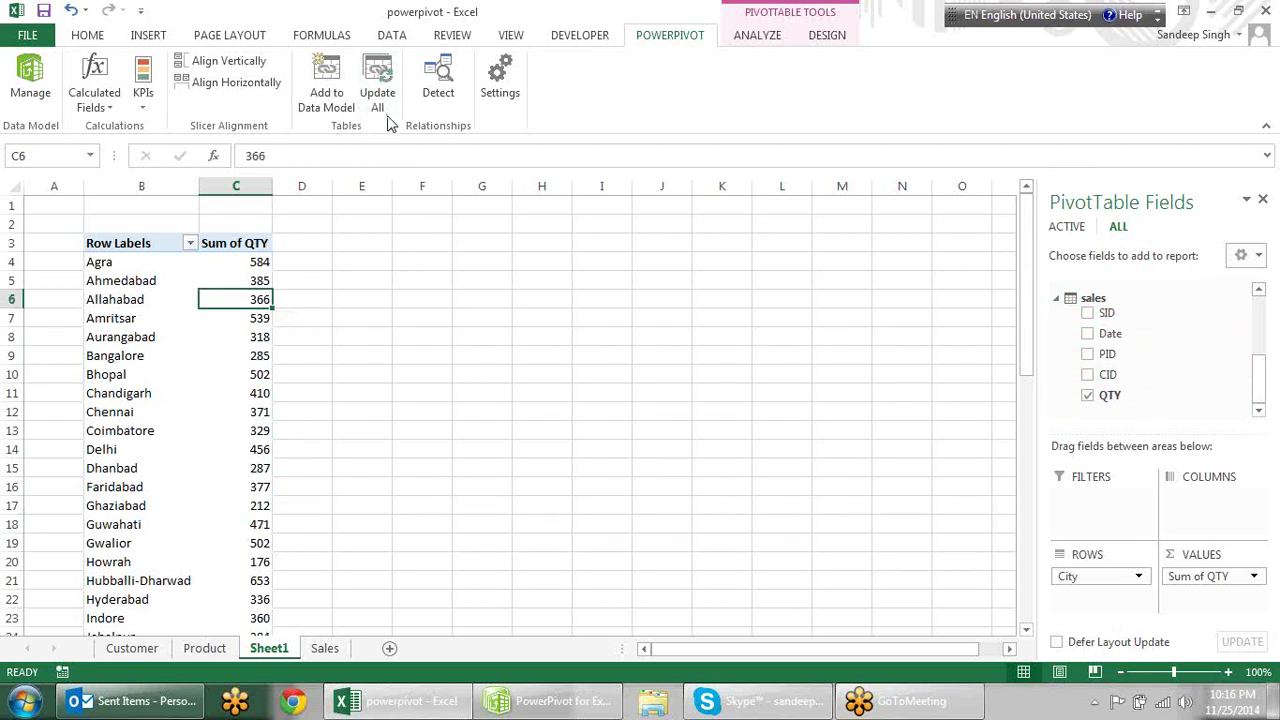
Bring back the PowerPivot window and name a new sales column Price, selecting its first cell.
click(567, 700)
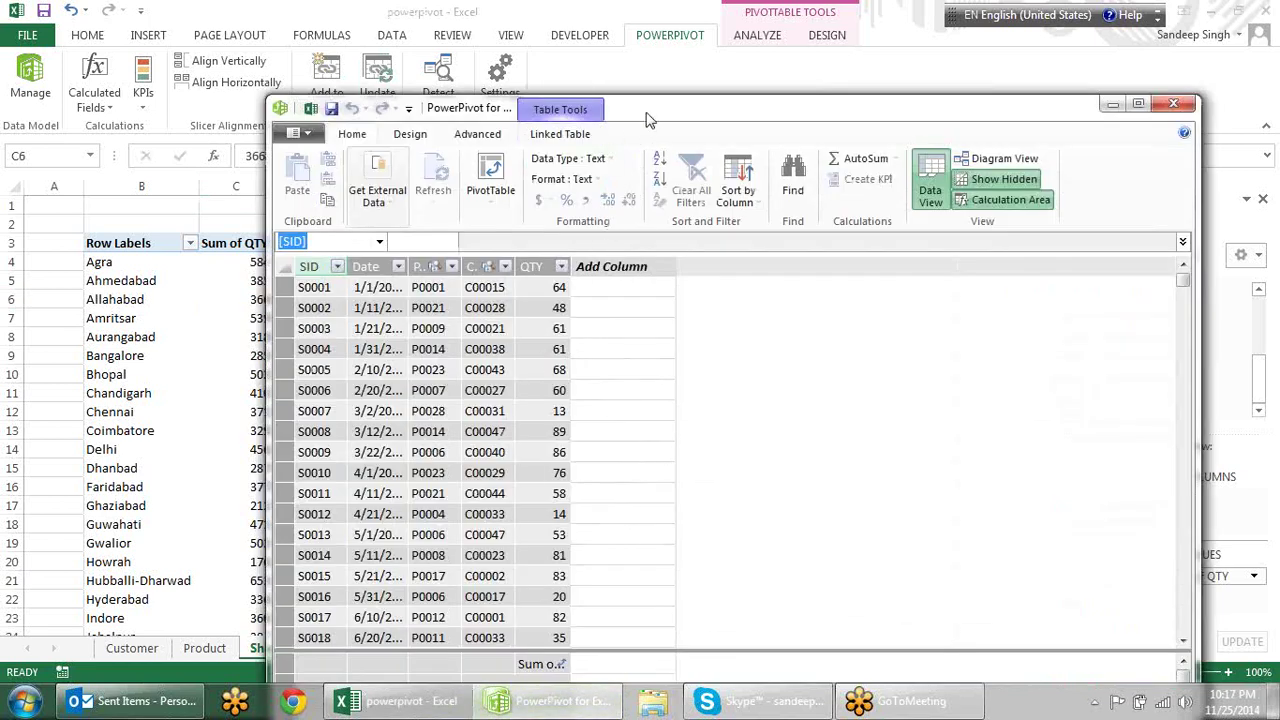
mouse_move(648, 118)
mouse_down()
mouse_move(651, 36)
mouse_move(644, 50)
mouse_up()
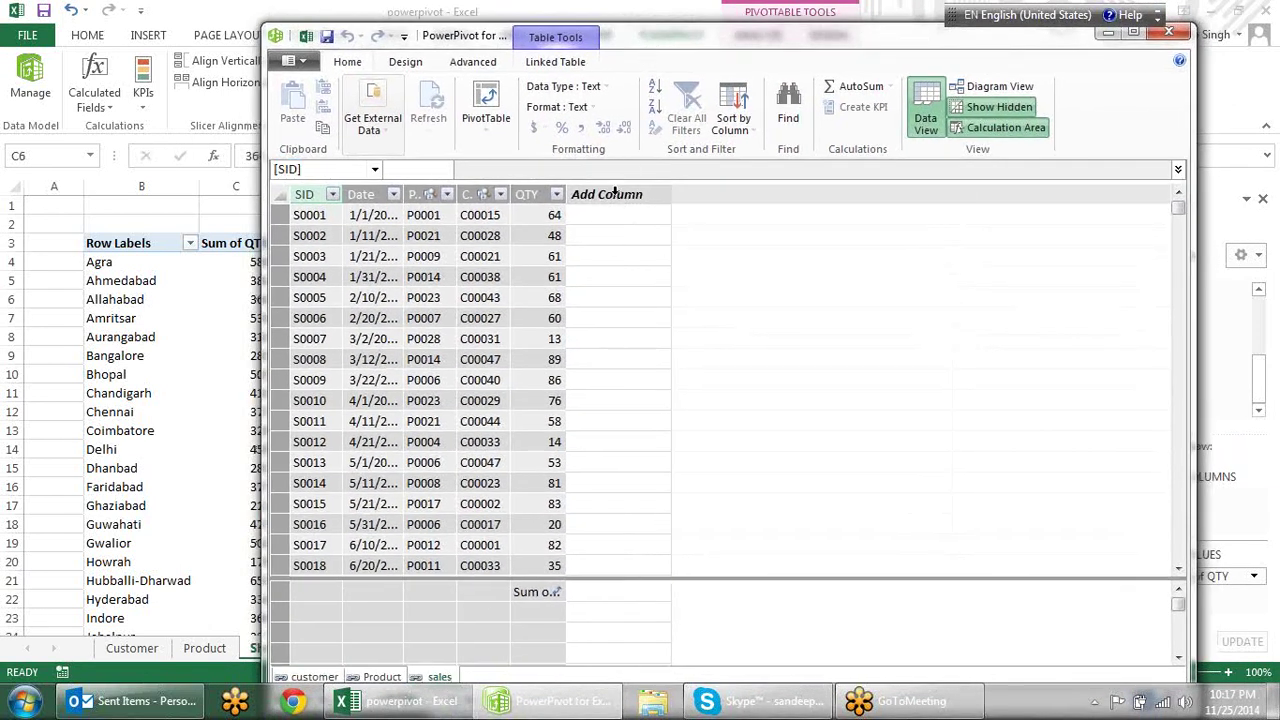
click(613, 196)
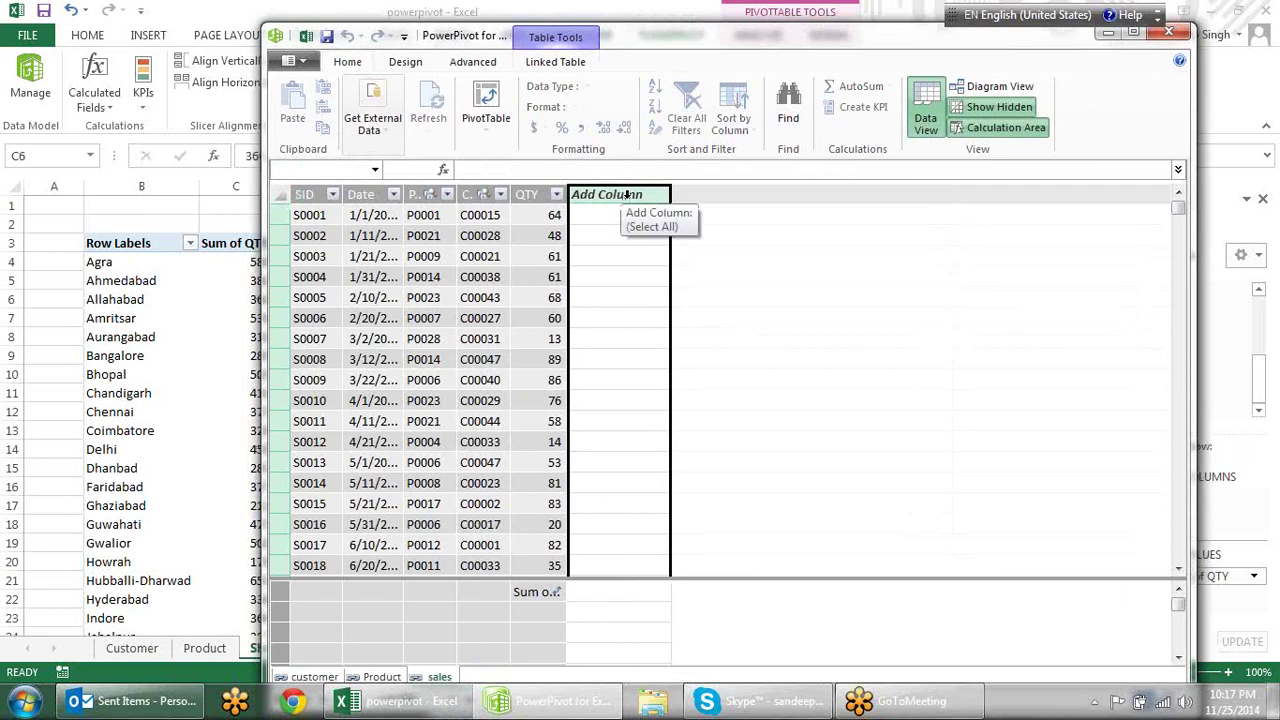
double_click(627, 195)
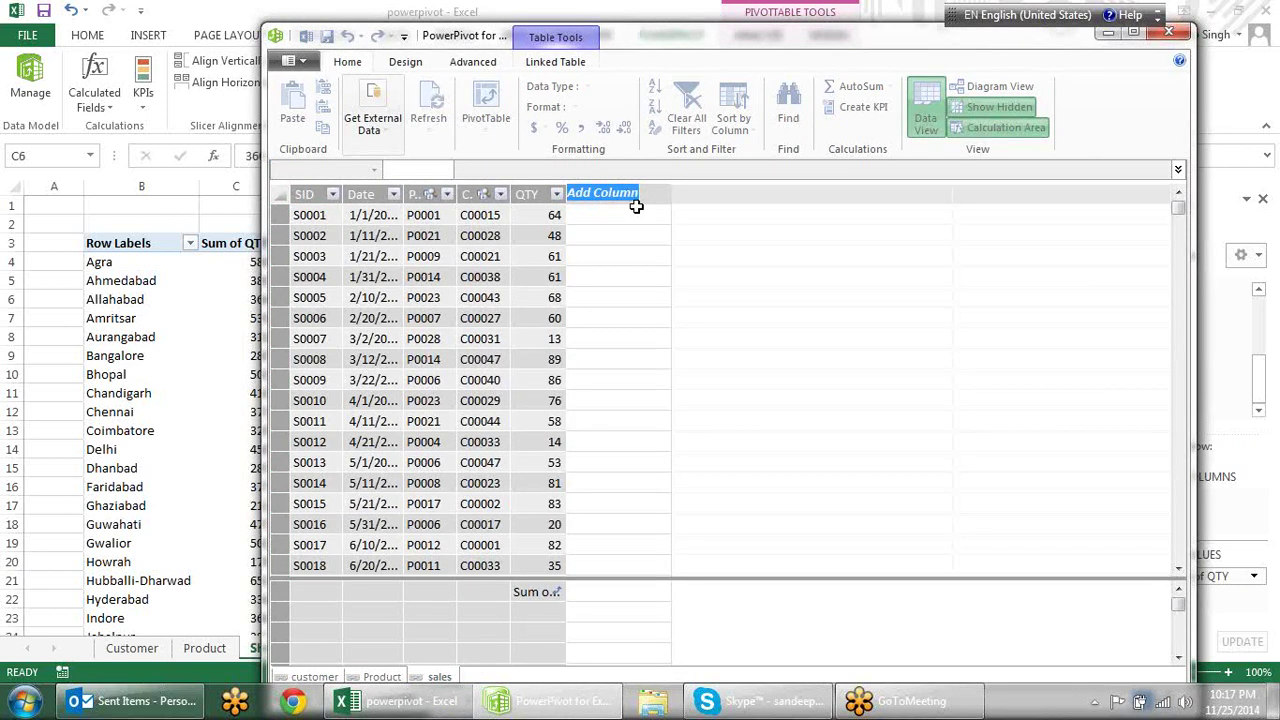
text(Am)
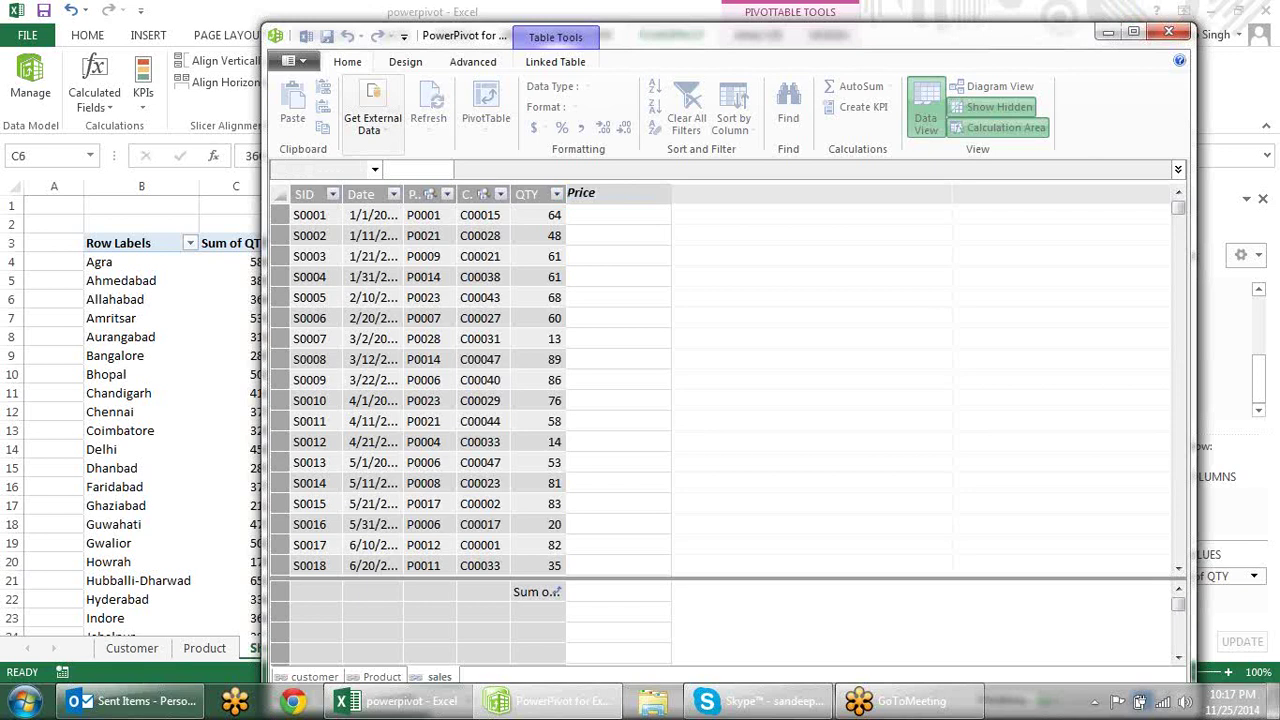
key(Return)
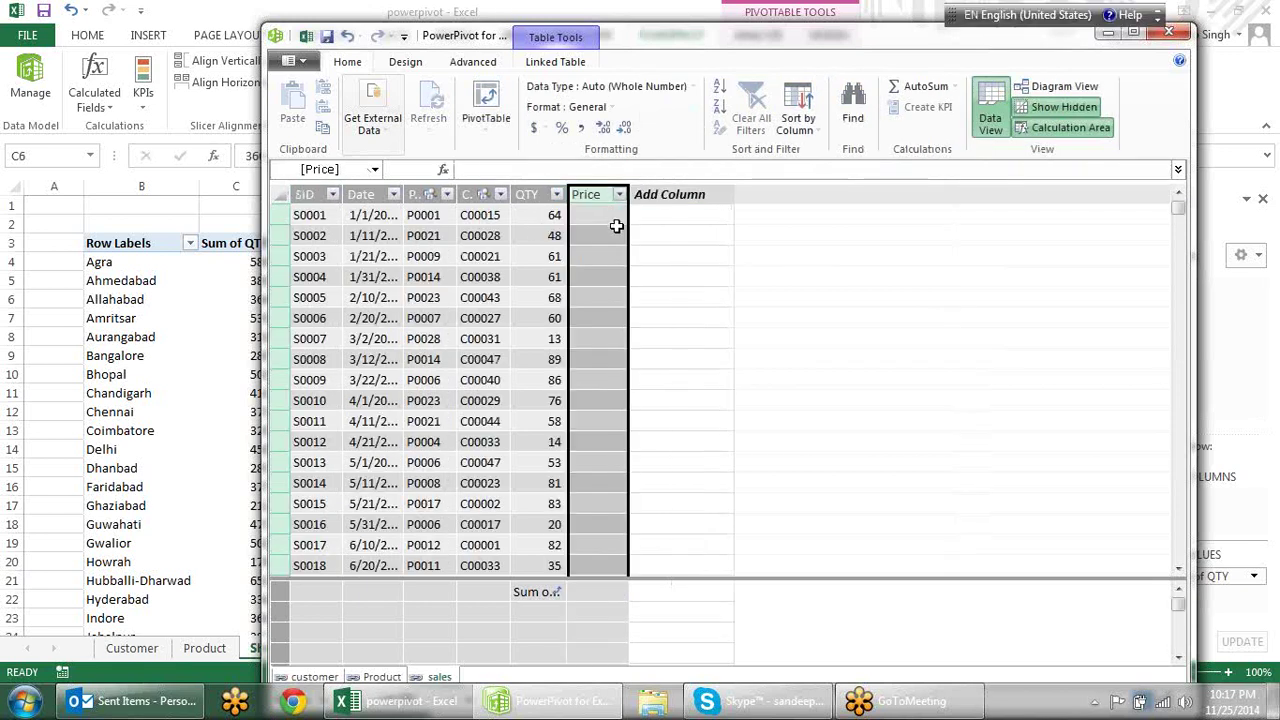
click(605, 214)
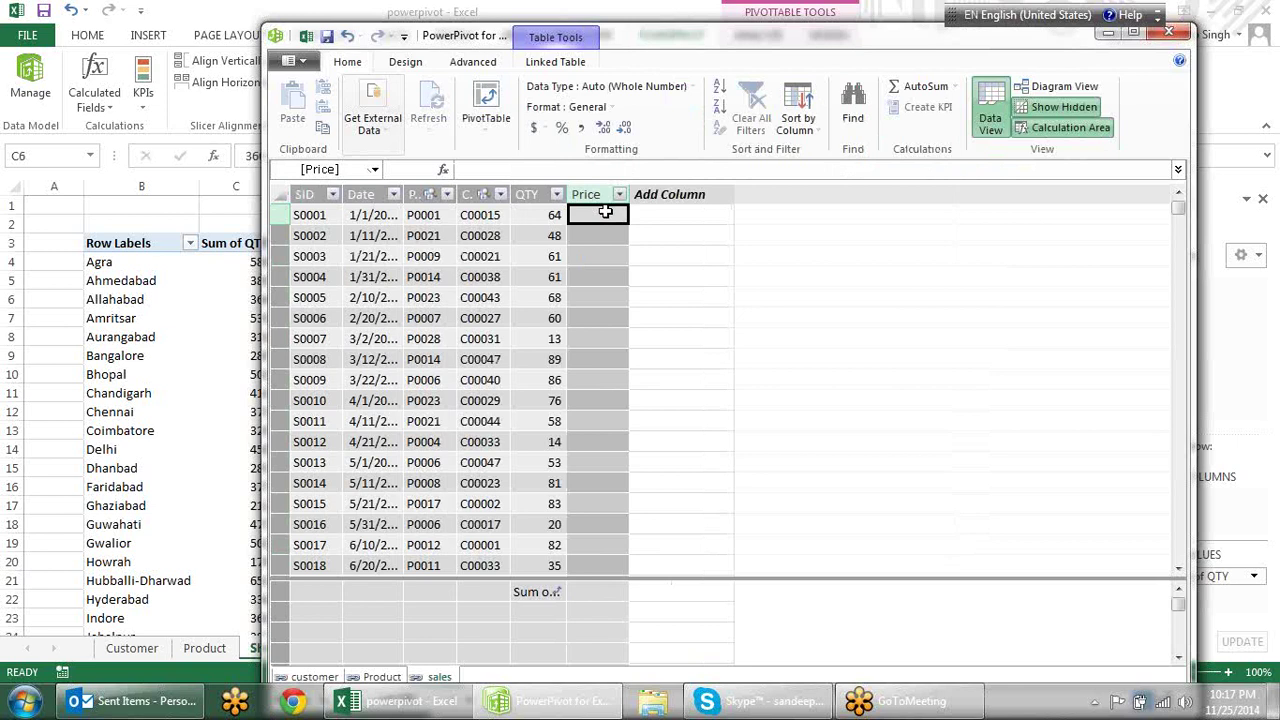
Start the first Price cell's formula as =RELATED( using autocomplete.
text(=)
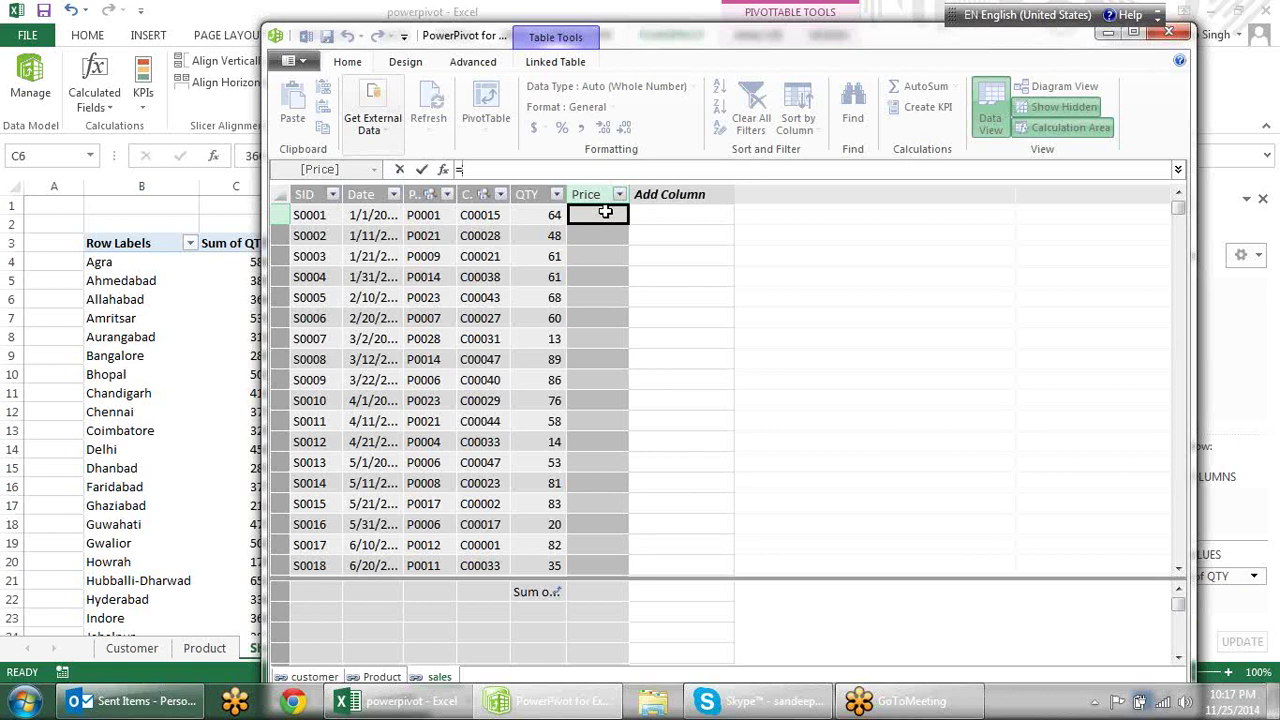
text(rel)
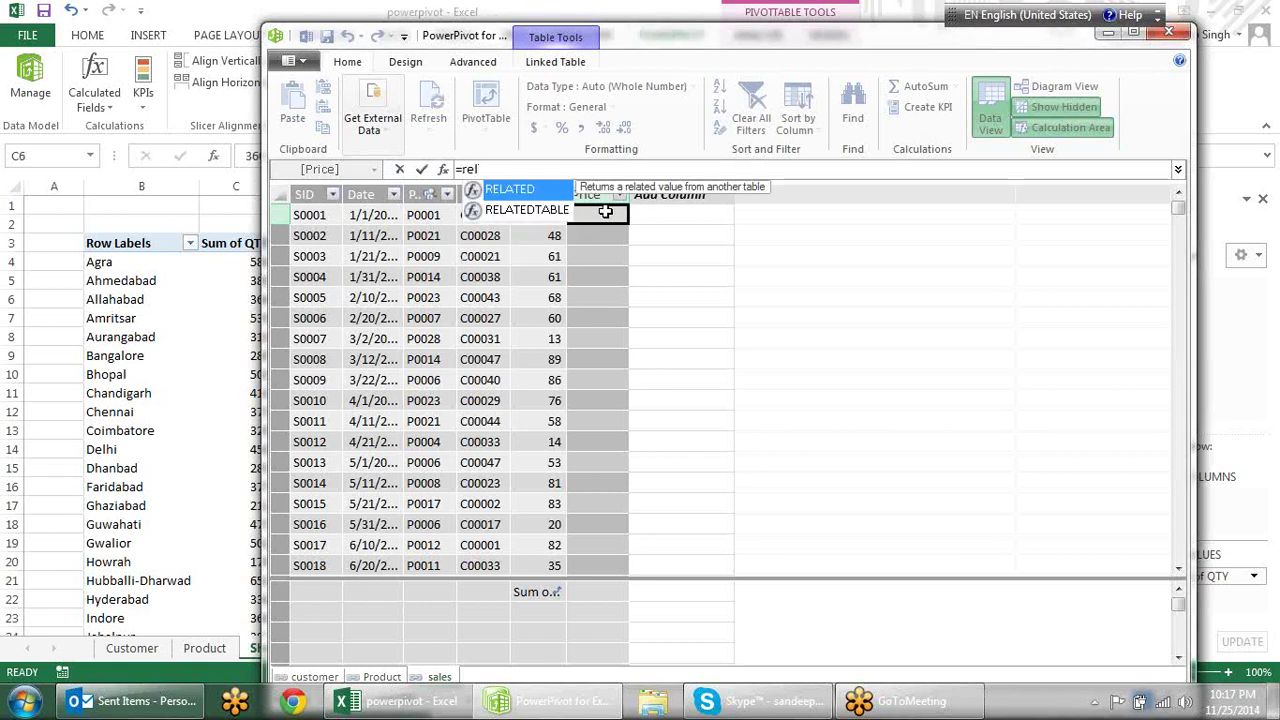
key(Tab)
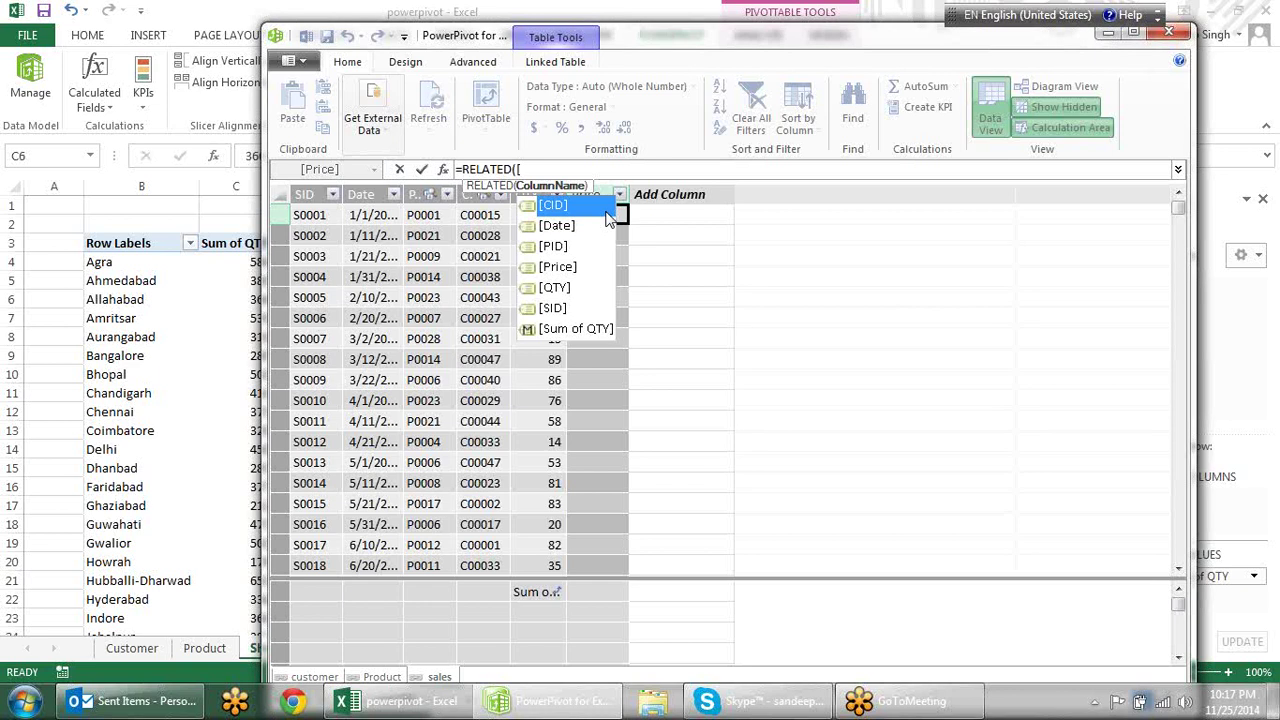
key(Down)
key(Down)
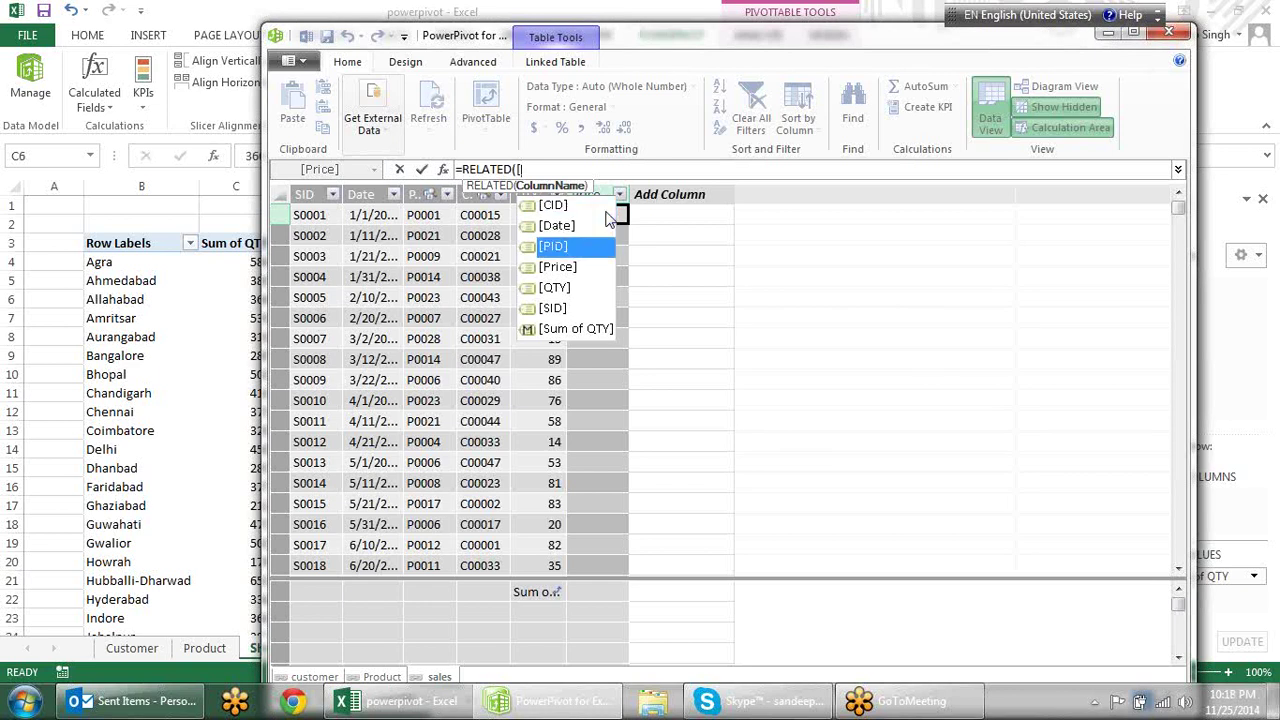
key(Down)
key(Down)
key(Down)
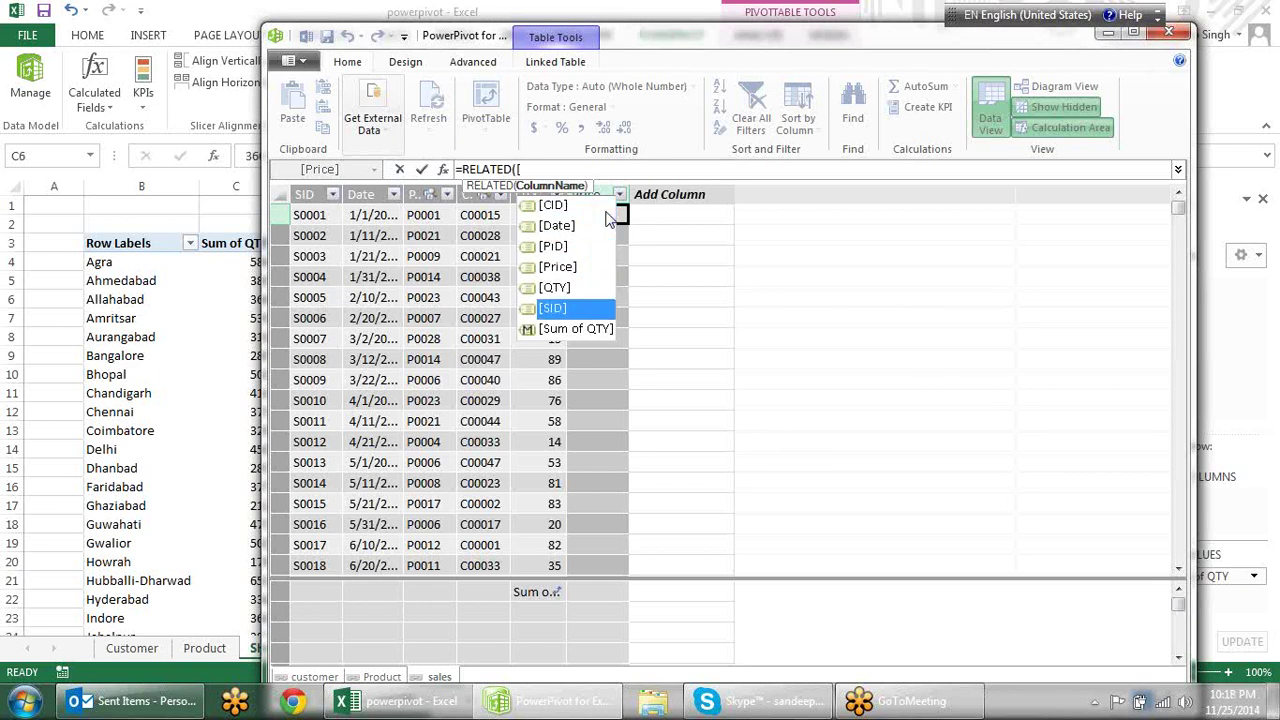
key(Down)
key(Up)
key(Up)
key(Up)
key(Up)
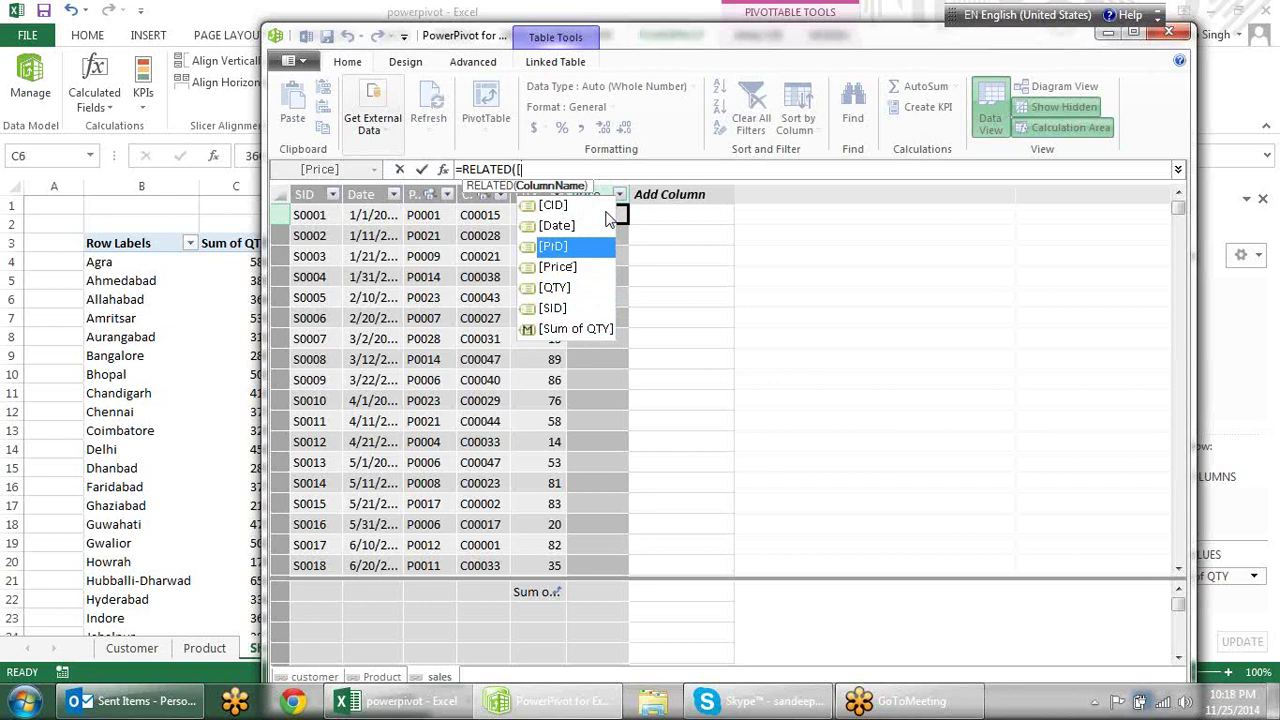
key(Up)
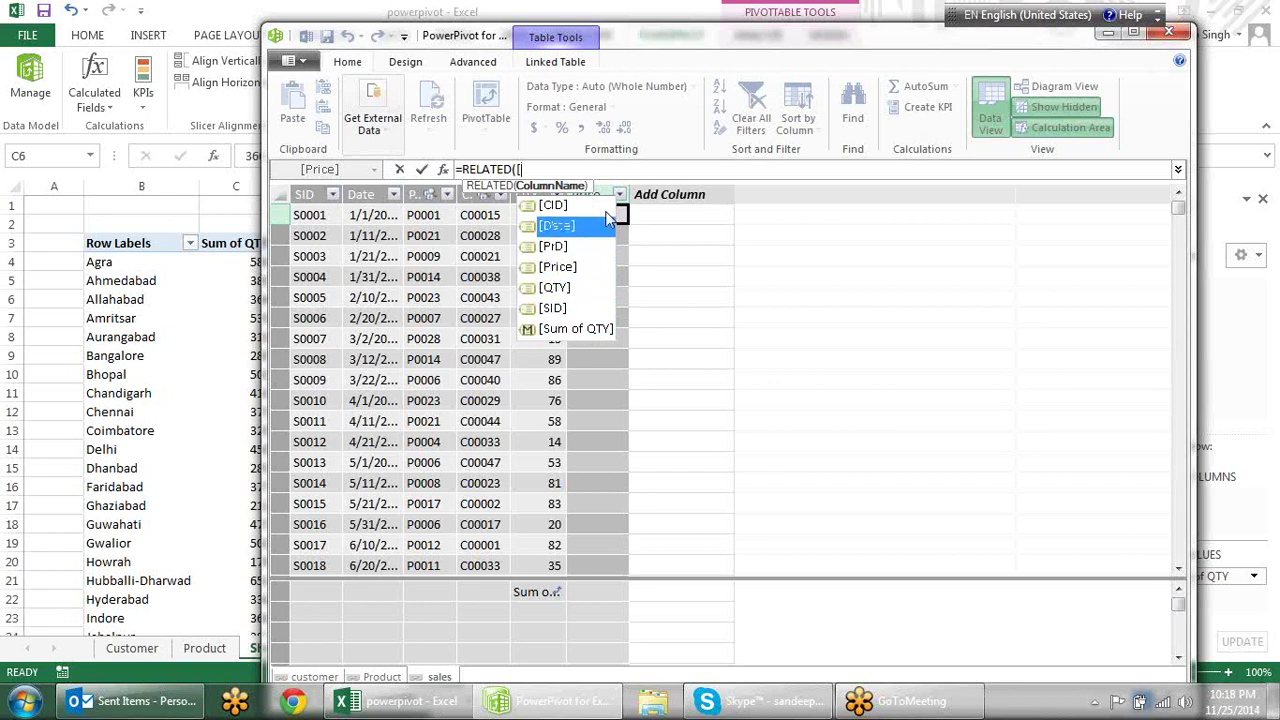
key(Up)
key(BackSpace)
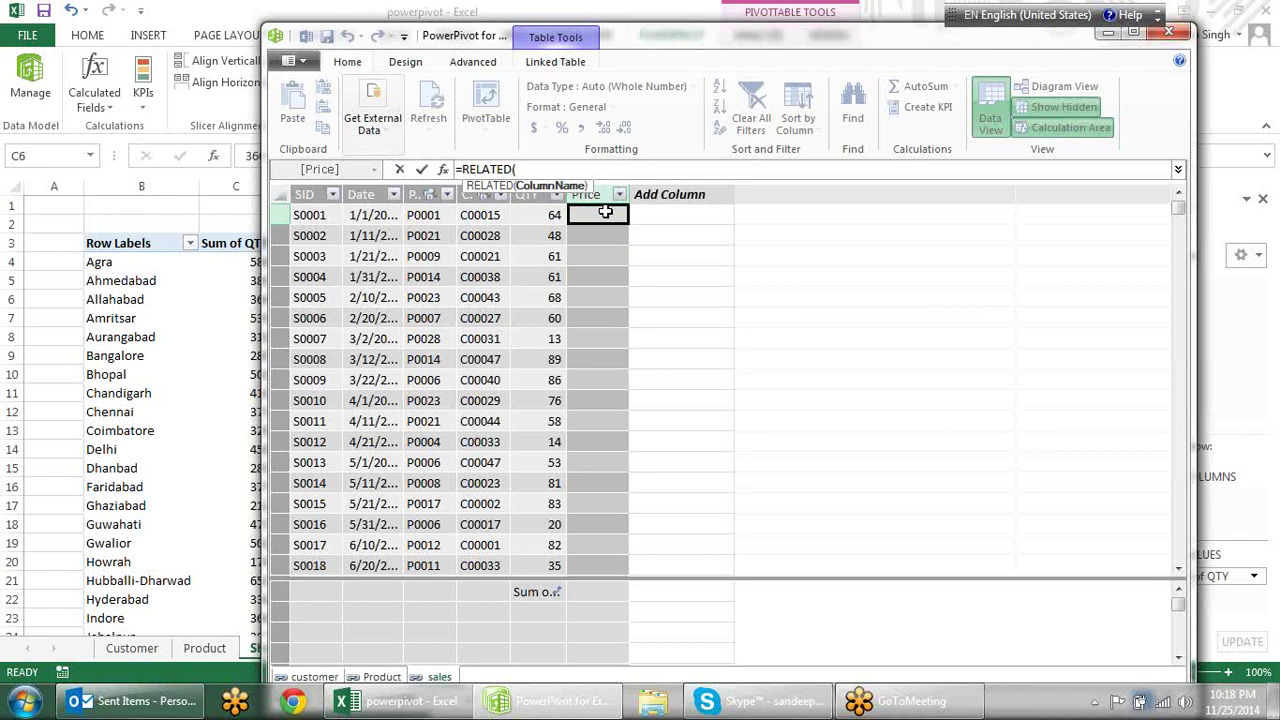
Complete it as =RELATED(Product[Price]) so Price fills with values like 526, 622, 365.
text(pro)
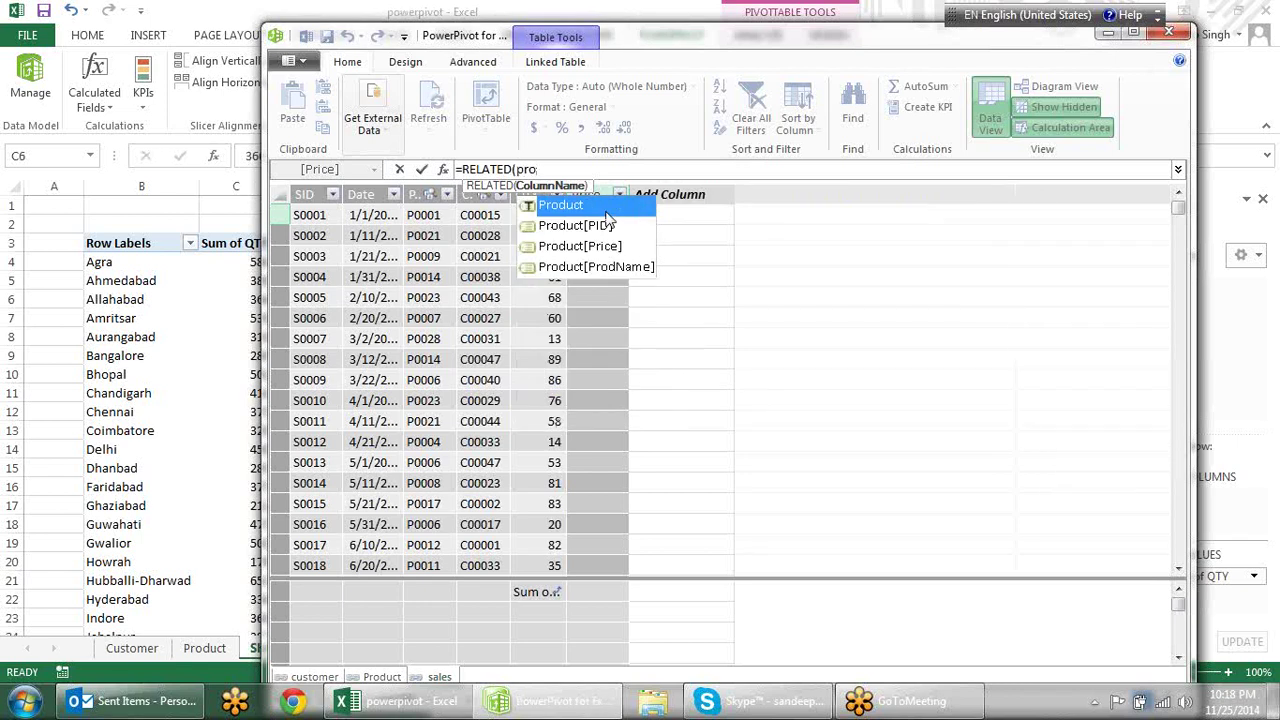
key(Down)
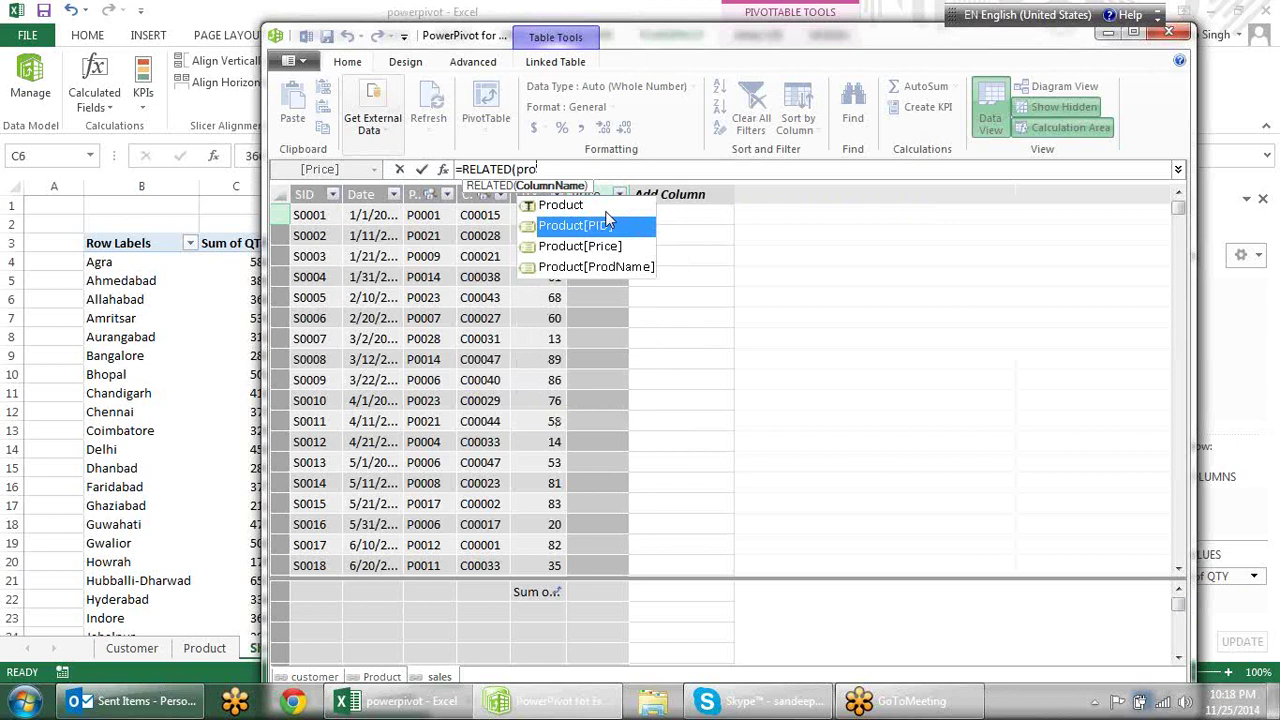
key(Down)
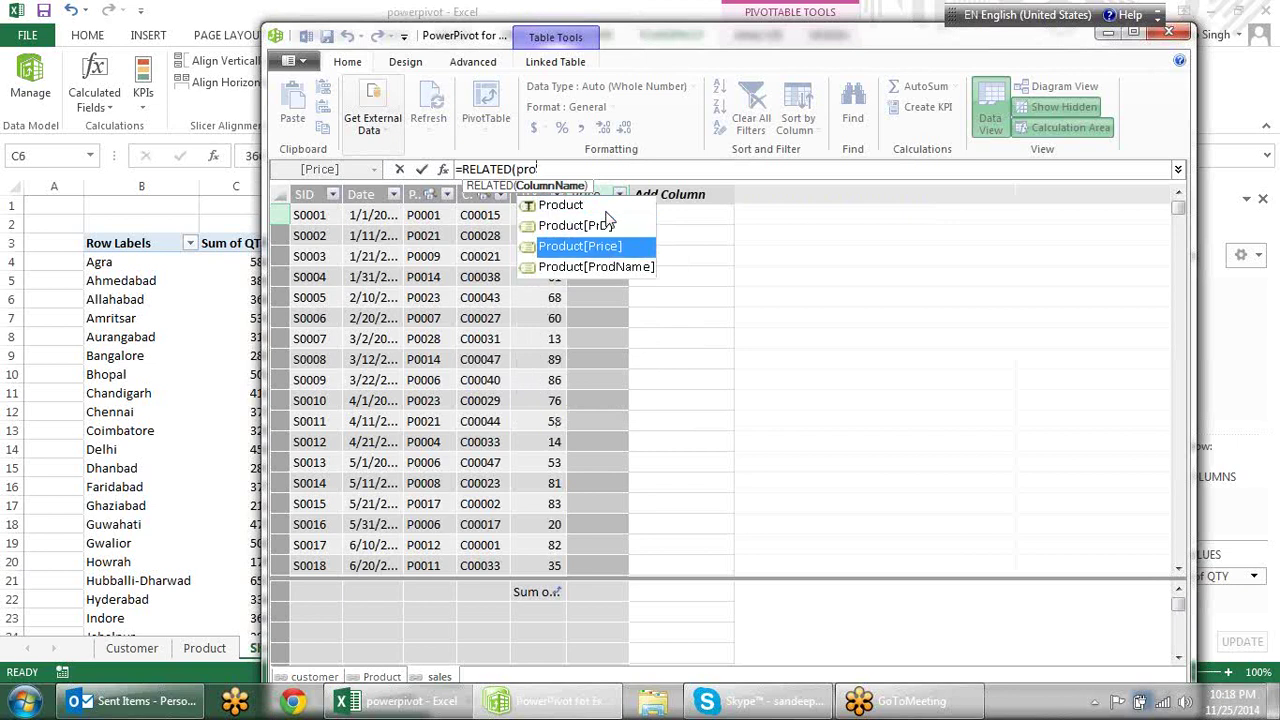
key(Up)
key(Down)
key(Tab)
text())
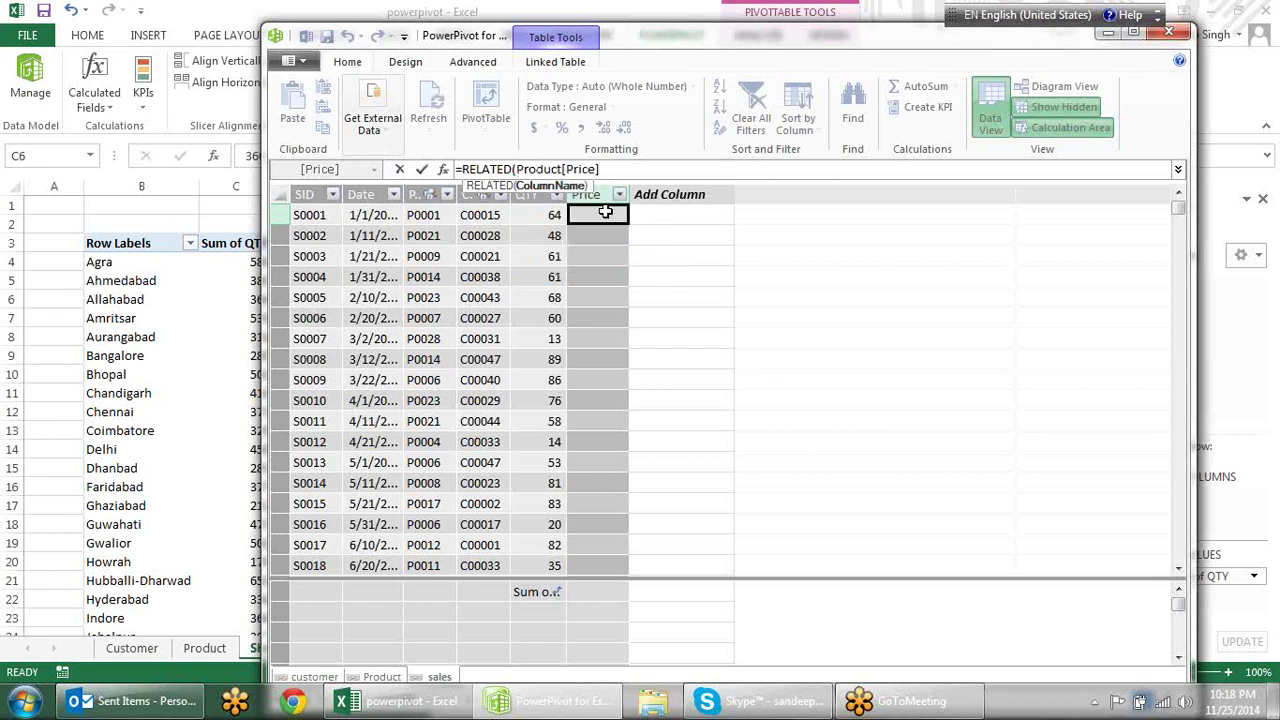
text())
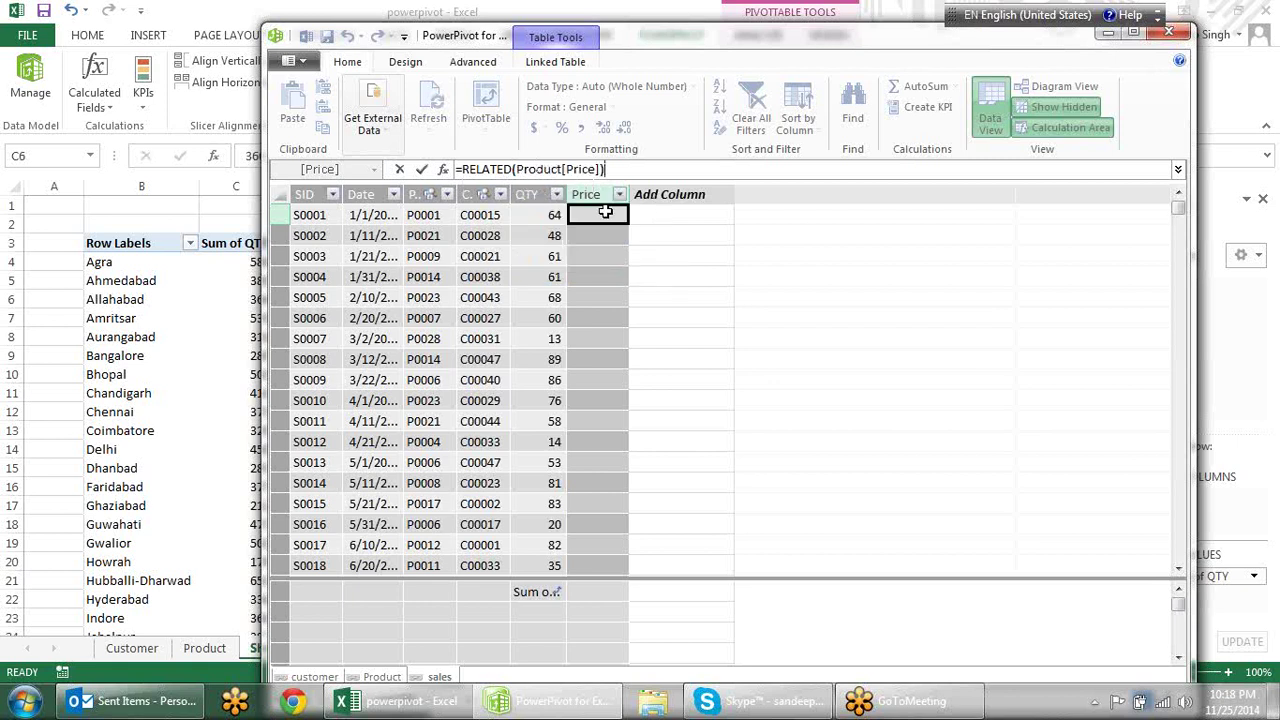
key(Return)
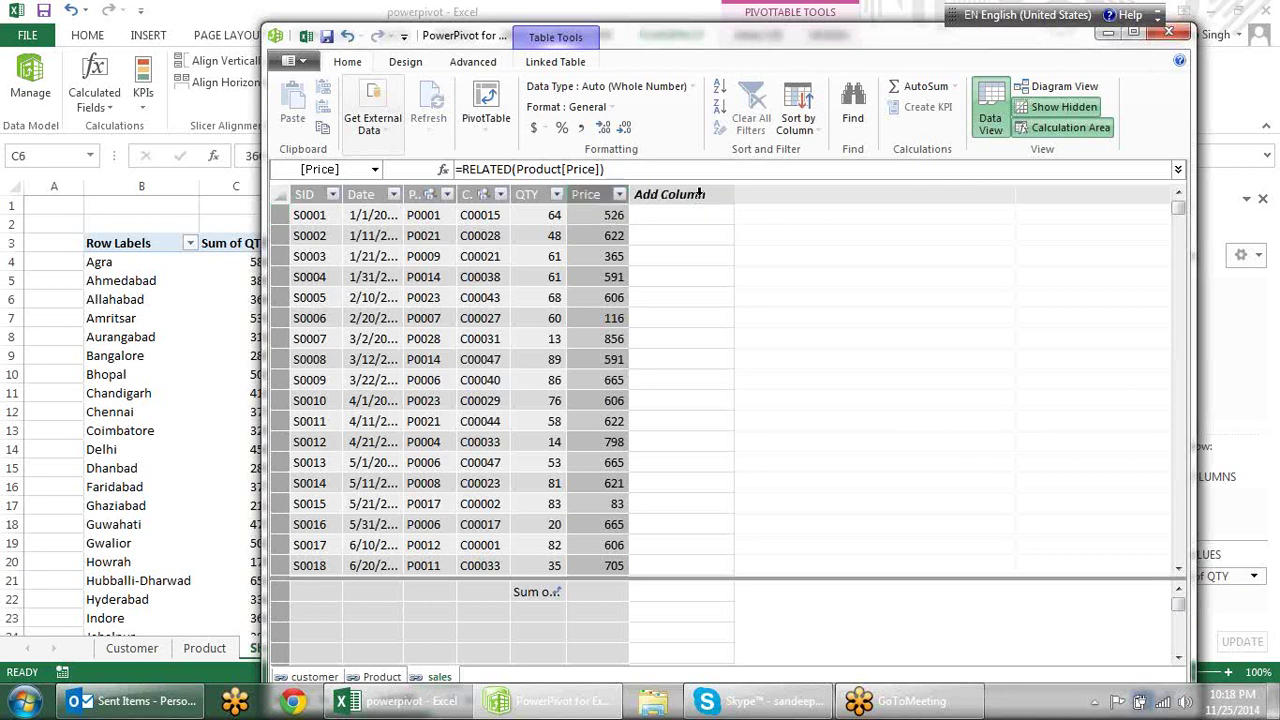
Add a new sales column named amount and check the formula behind Price.
click(700, 194)
text(amount)
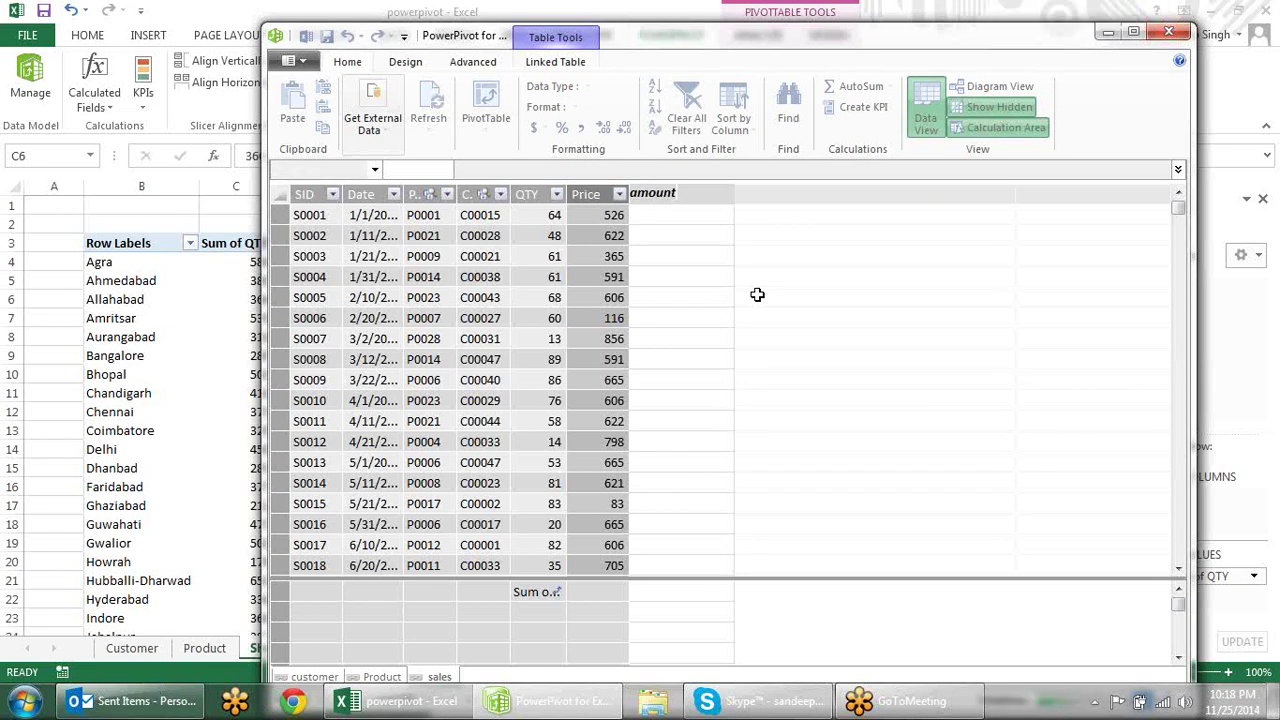
key(Return)
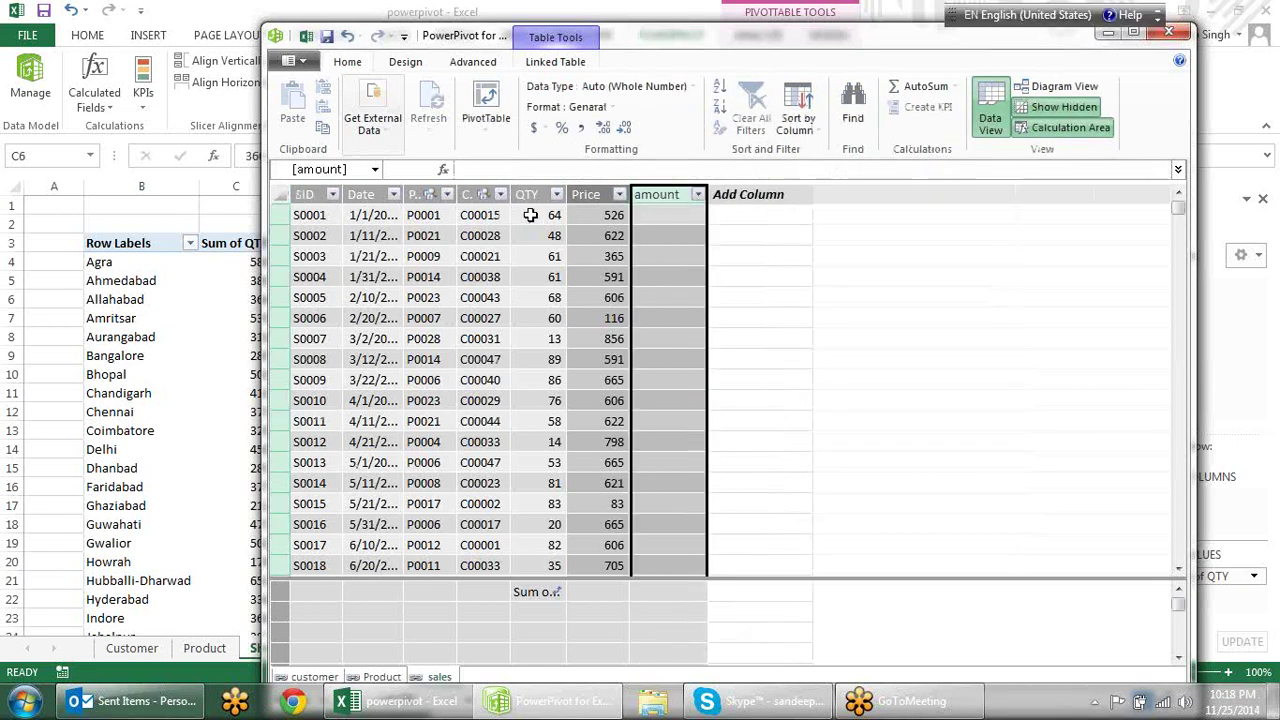
click(585, 216)
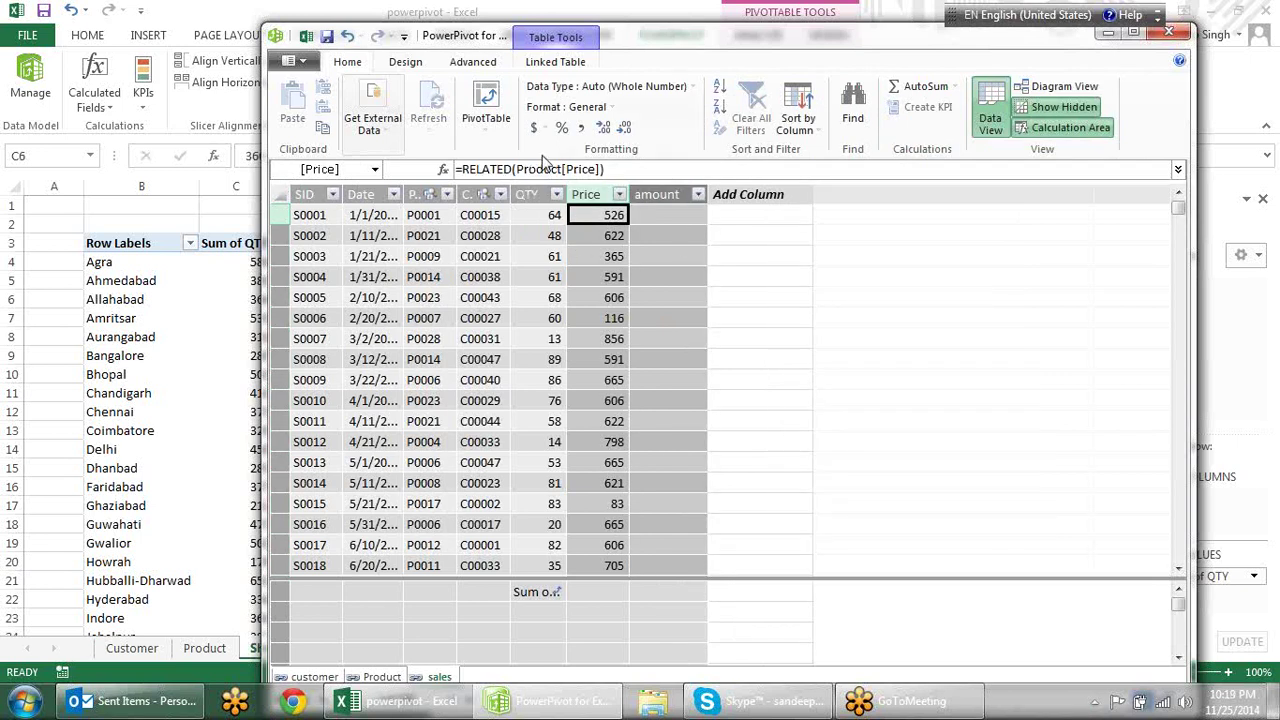
Fill amount with =[QTY]*[Price], giving values like 33664, 29856, 22265.
click(682, 214)
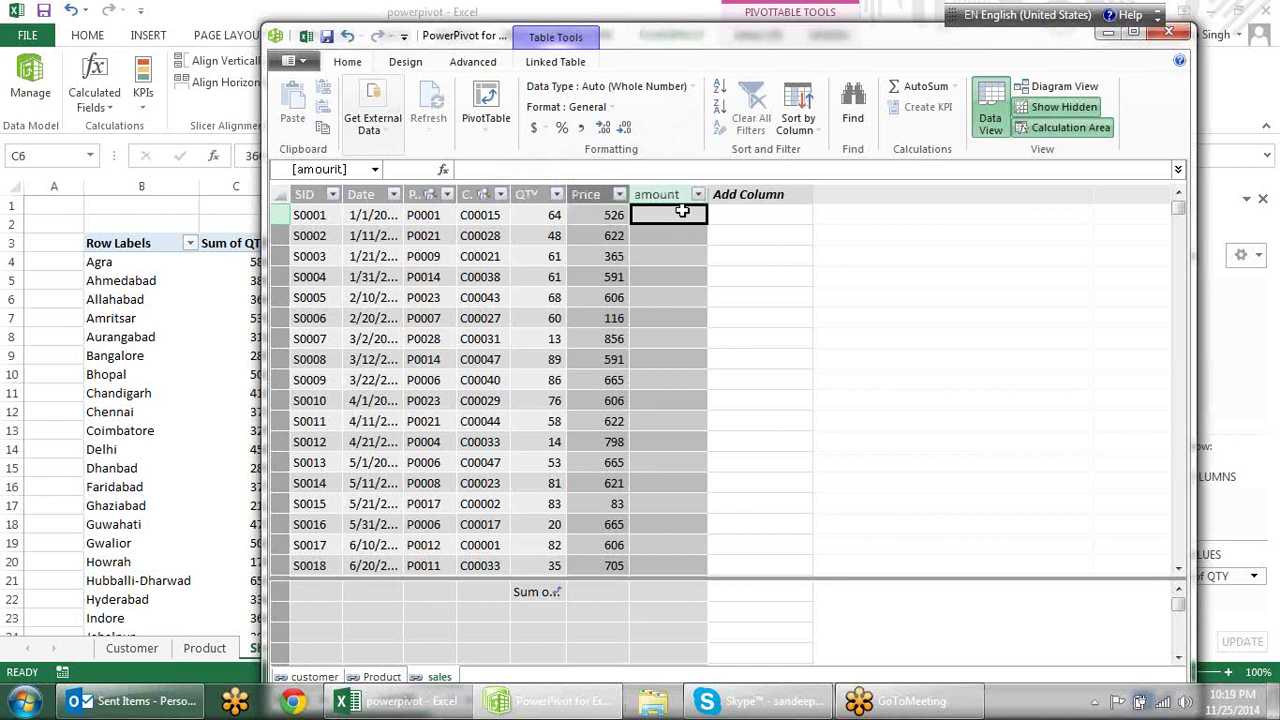
text(=)
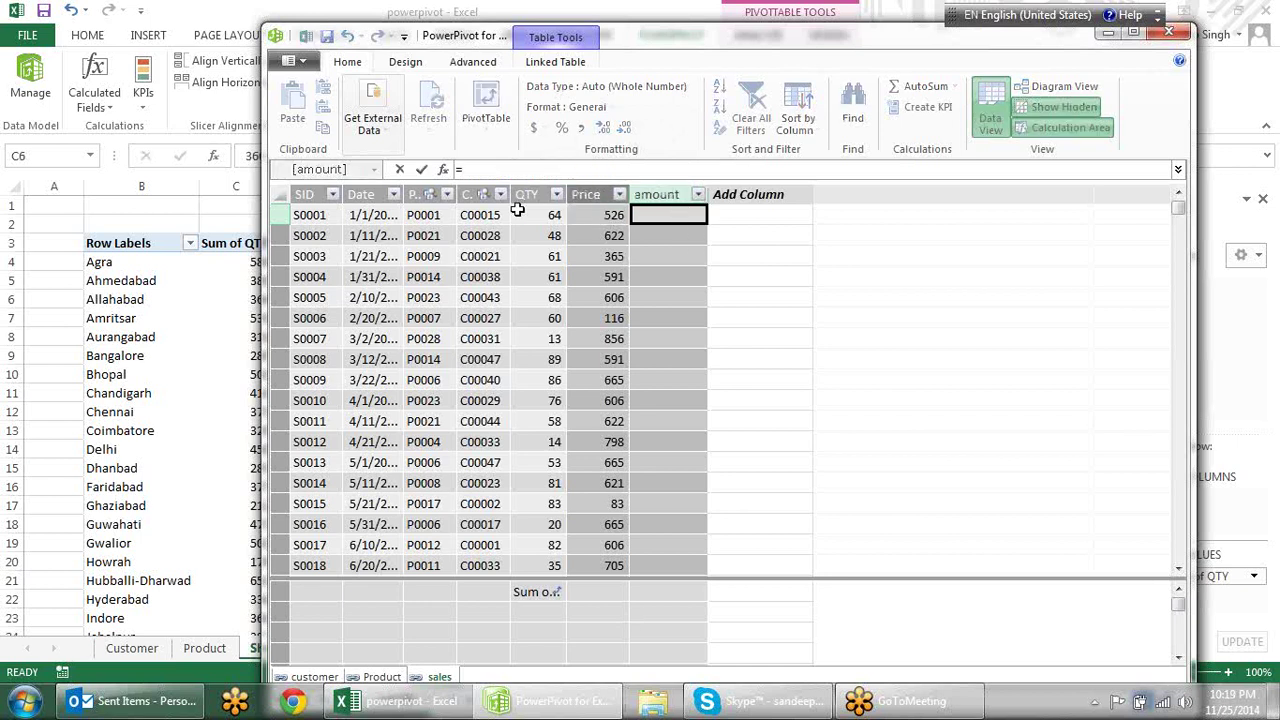
click(539, 208)
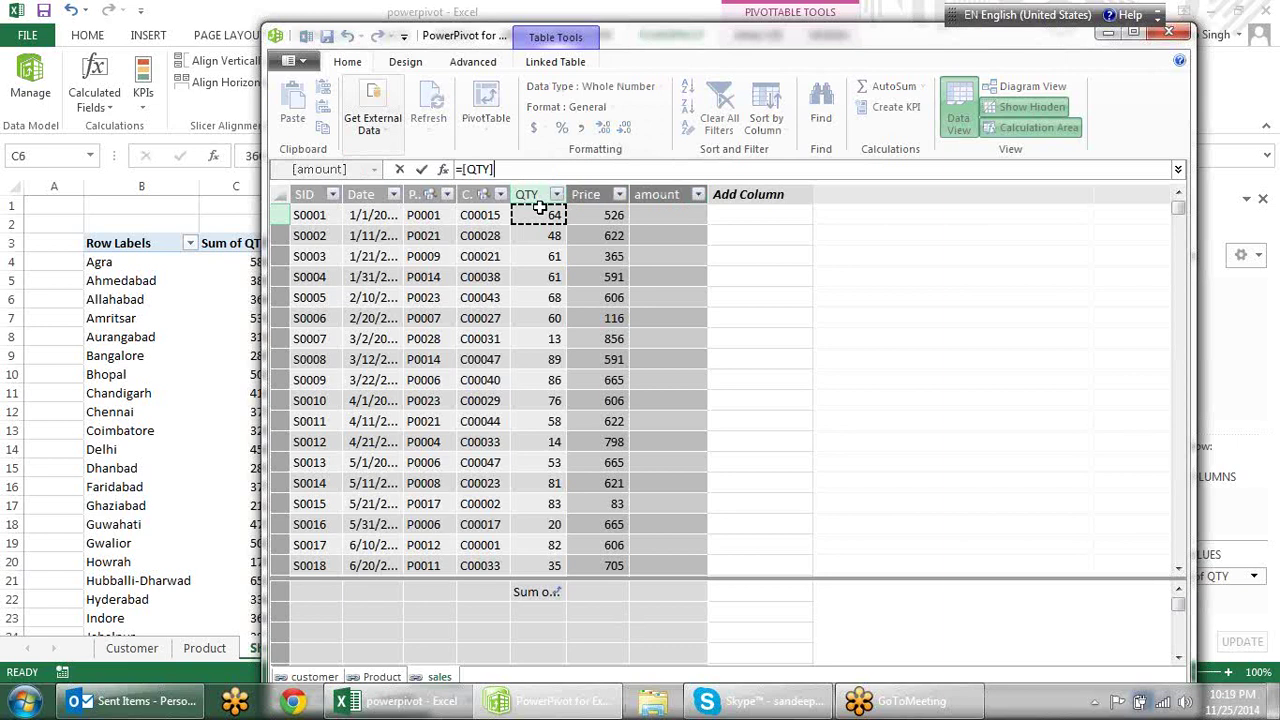
click(604, 212)
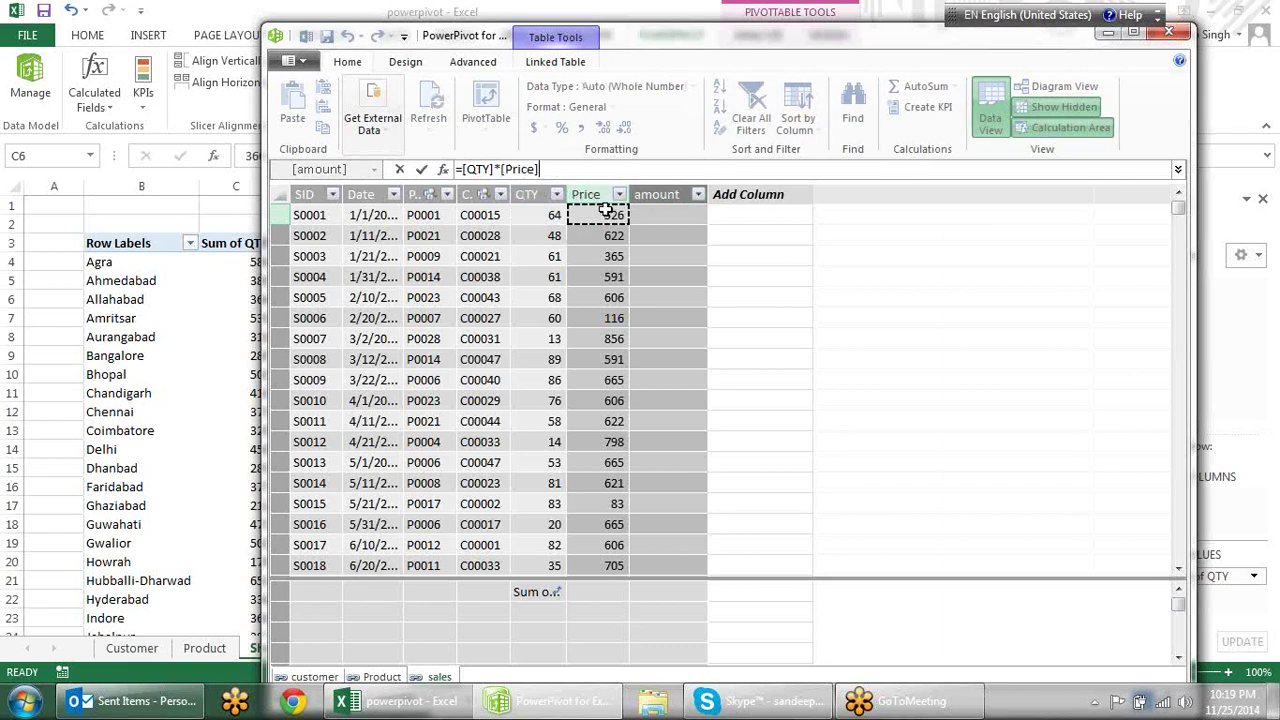
key(Return)
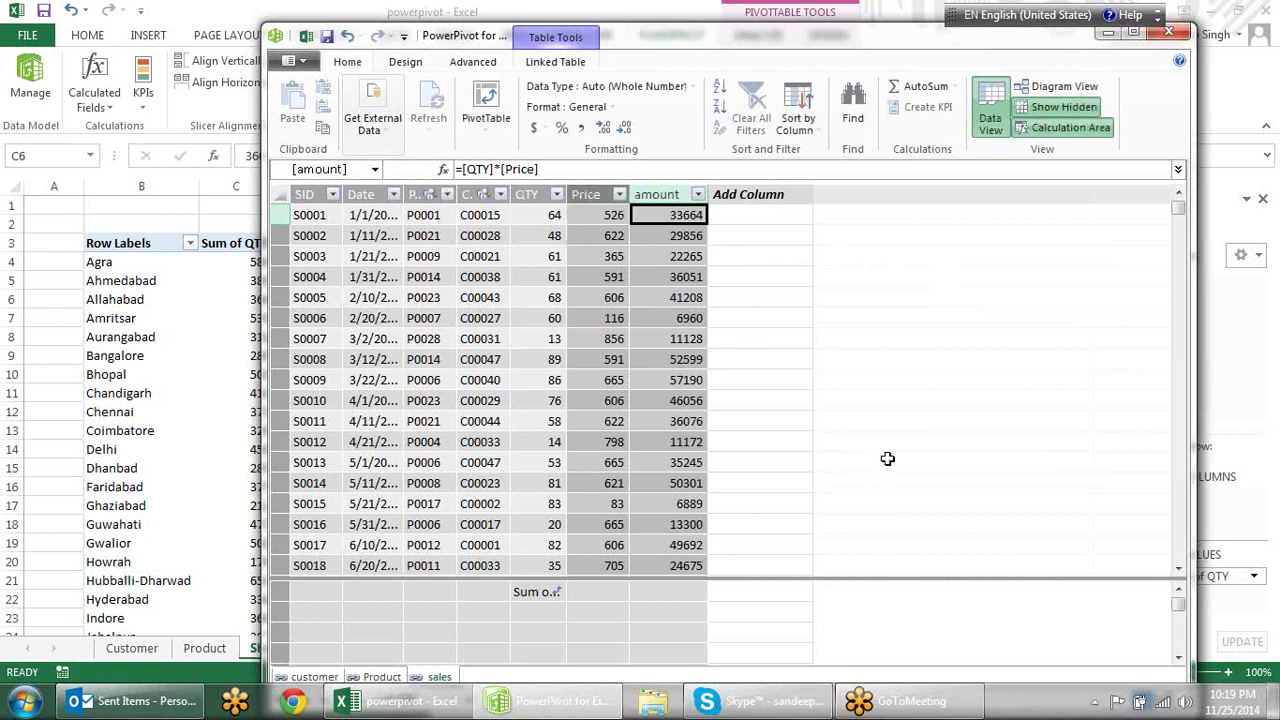
Switch to the sales table in PowerPivot, then minimize it to return to Sheet1's PivotTable.
click(770, 356)
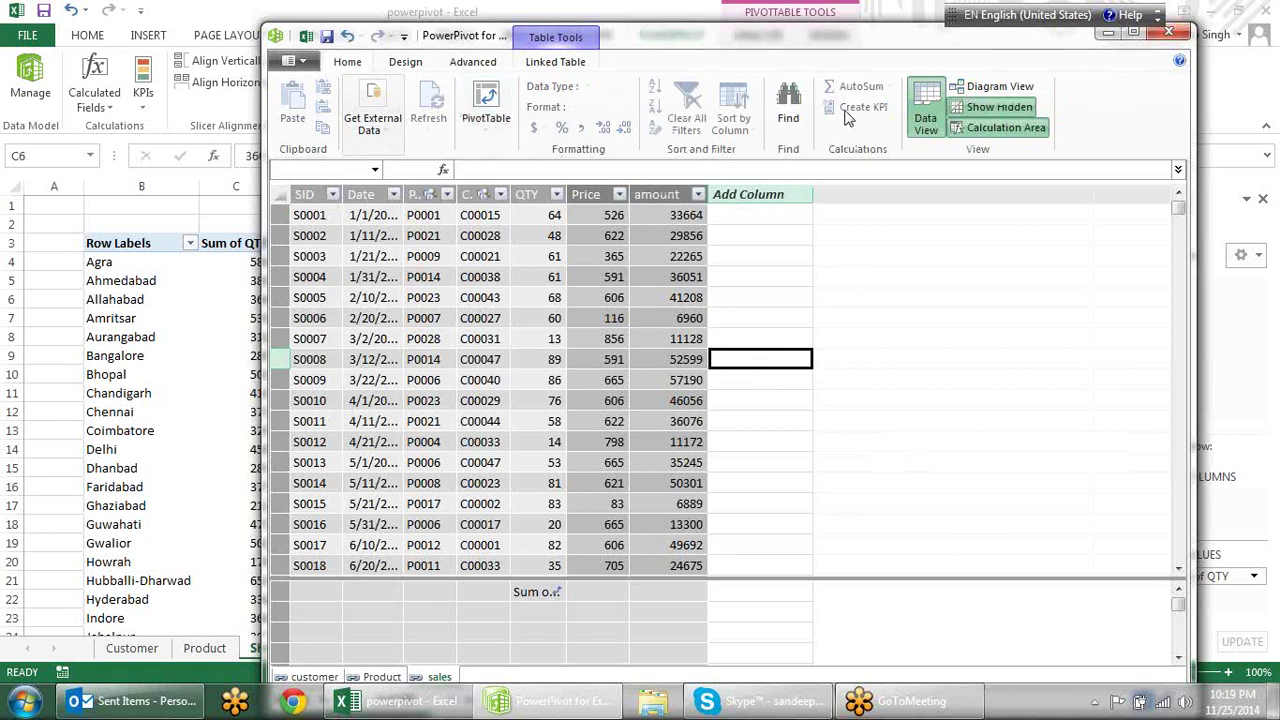
click(1108, 34)
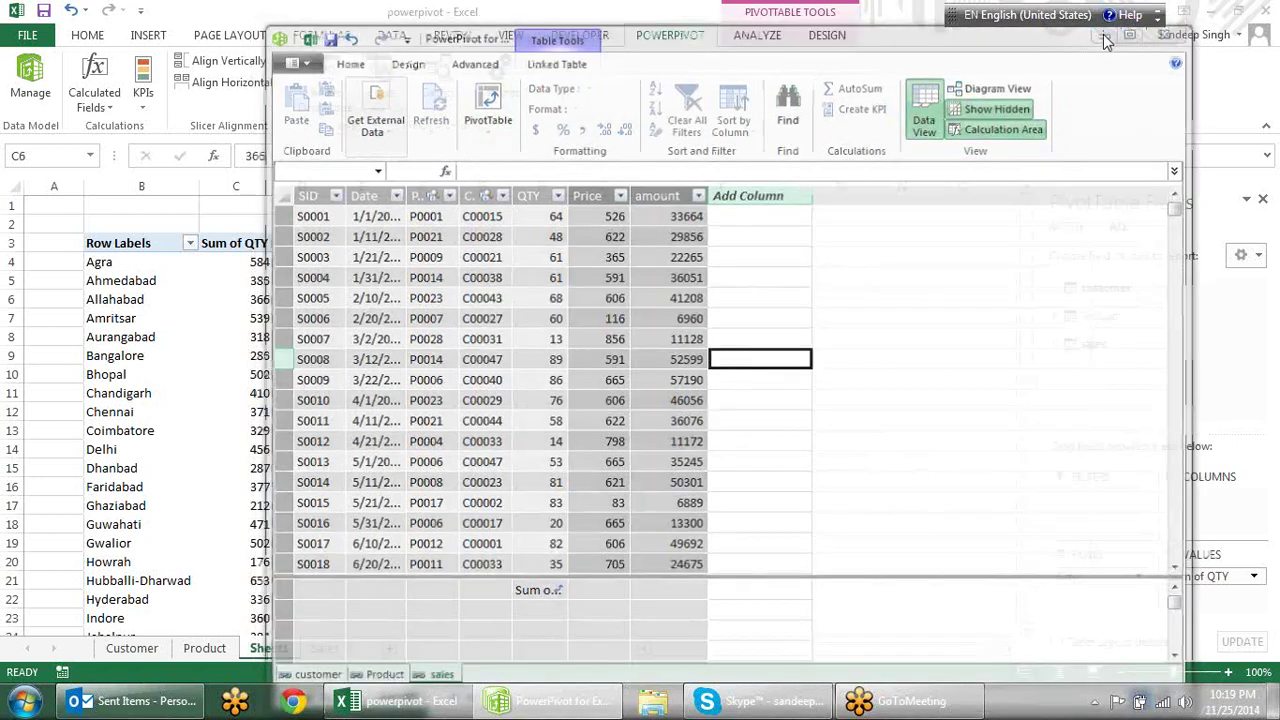
click(383, 93)
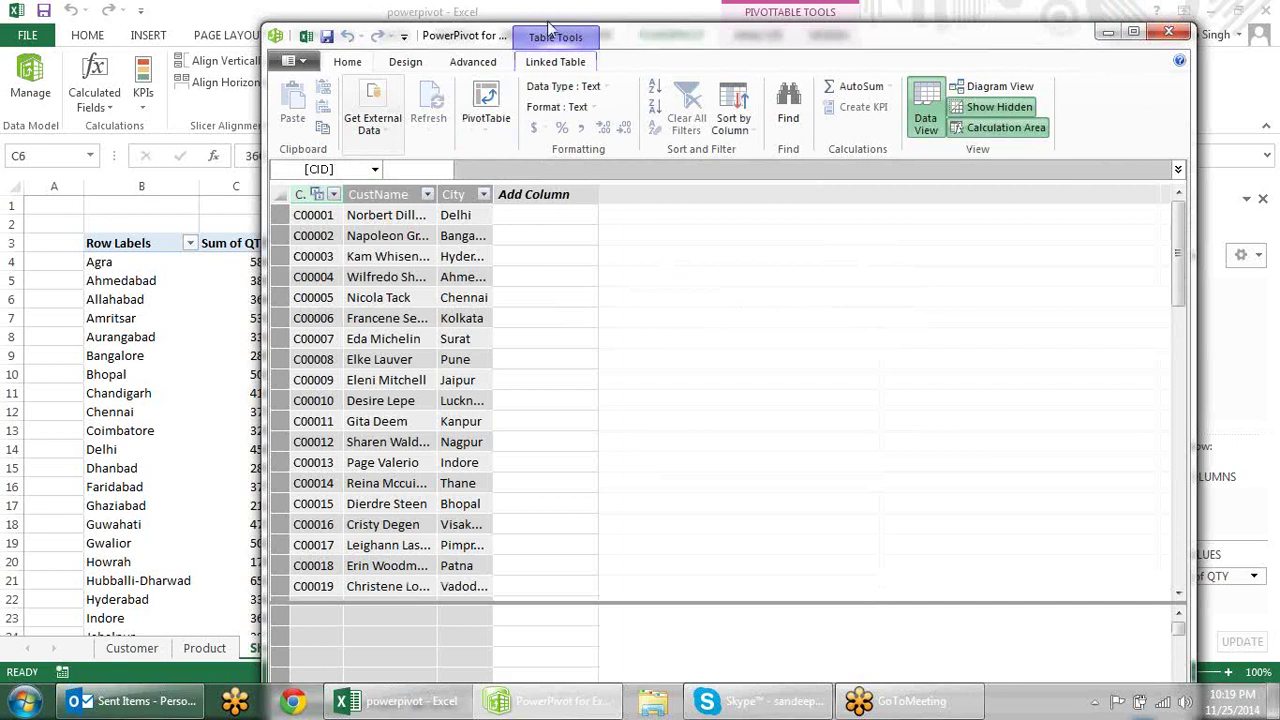
drag(646, 42, 640, 0)
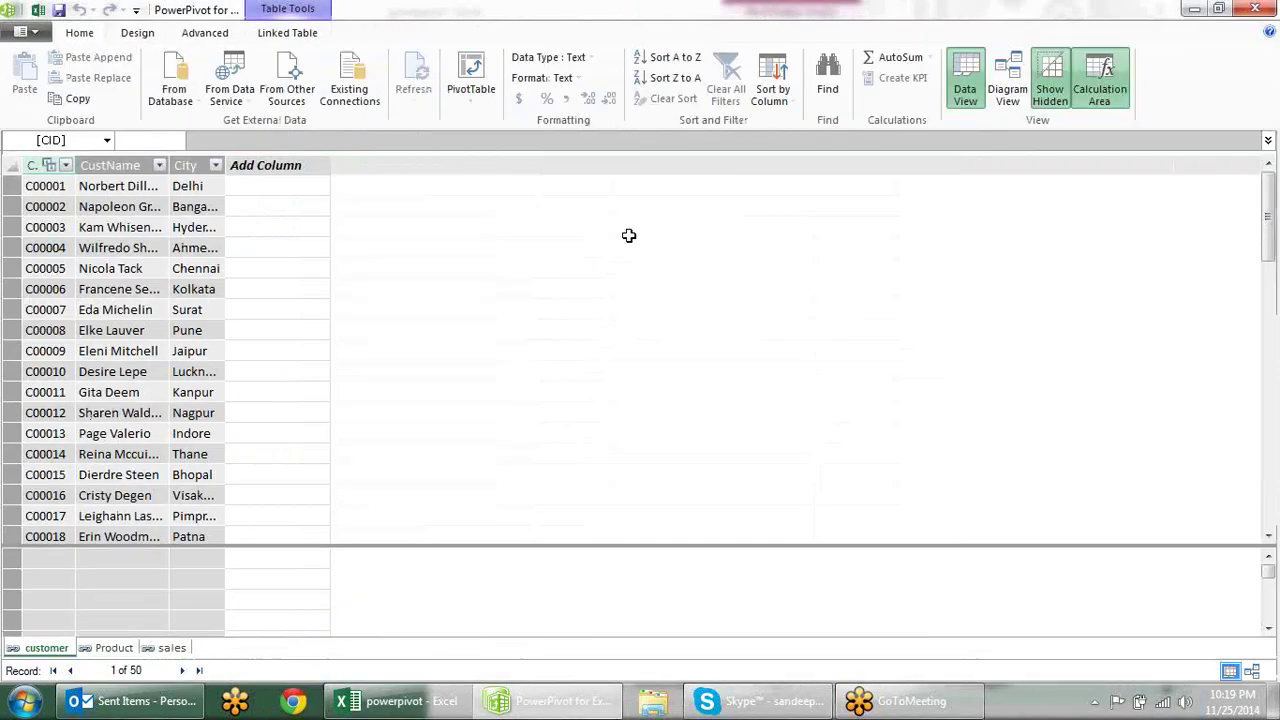
click(160, 649)
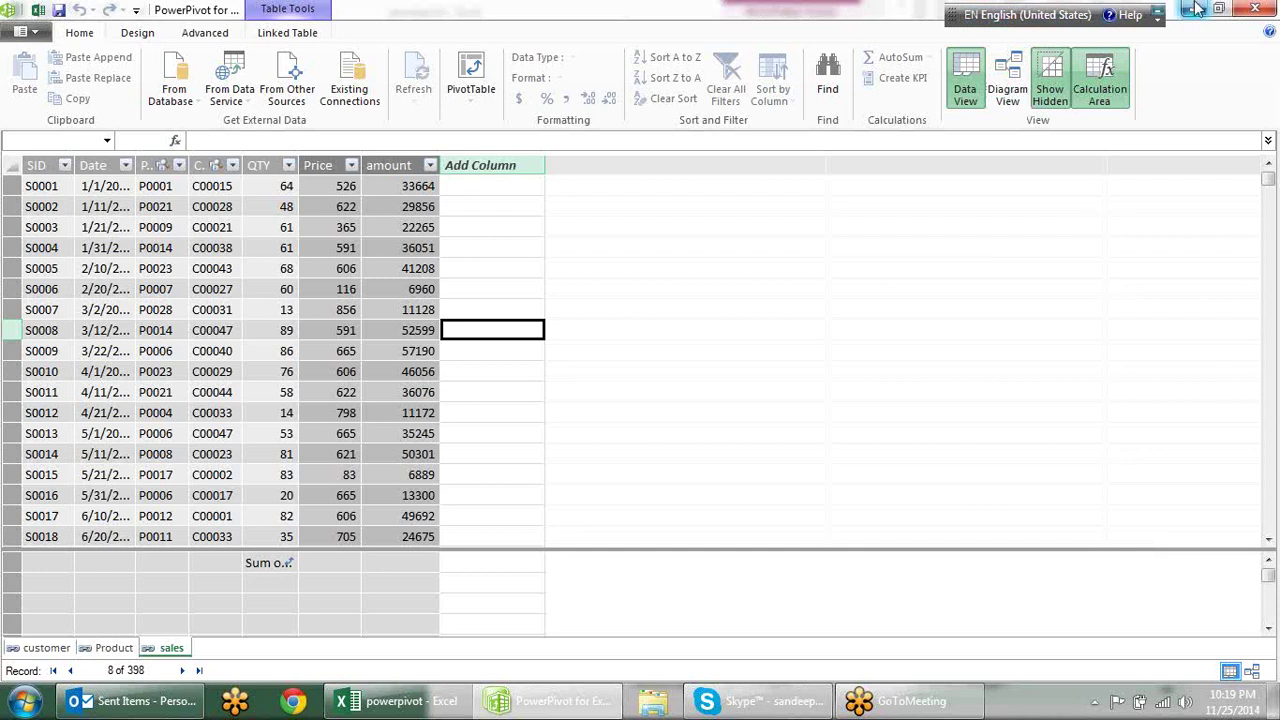
click(1194, 9)
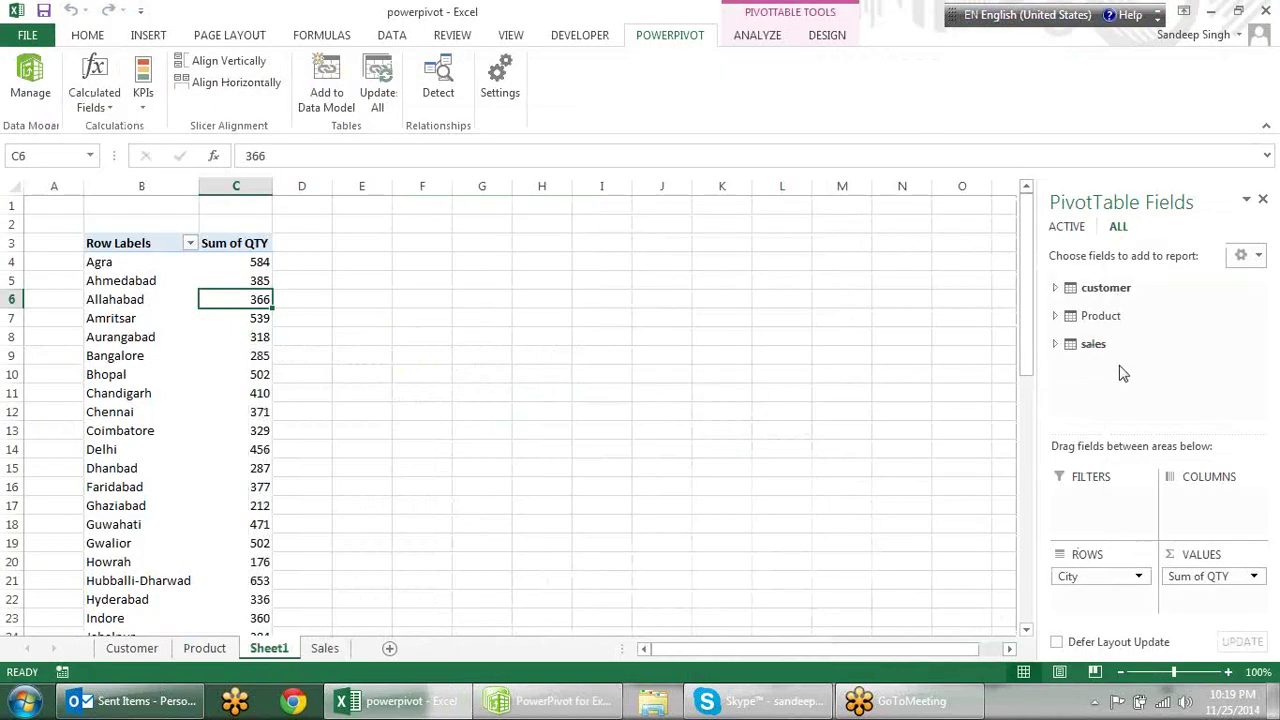
Replace Sum of QTY with Sum of amount, e.g. Agra 262059, Ahmedabad 173283.
click(1054, 343)
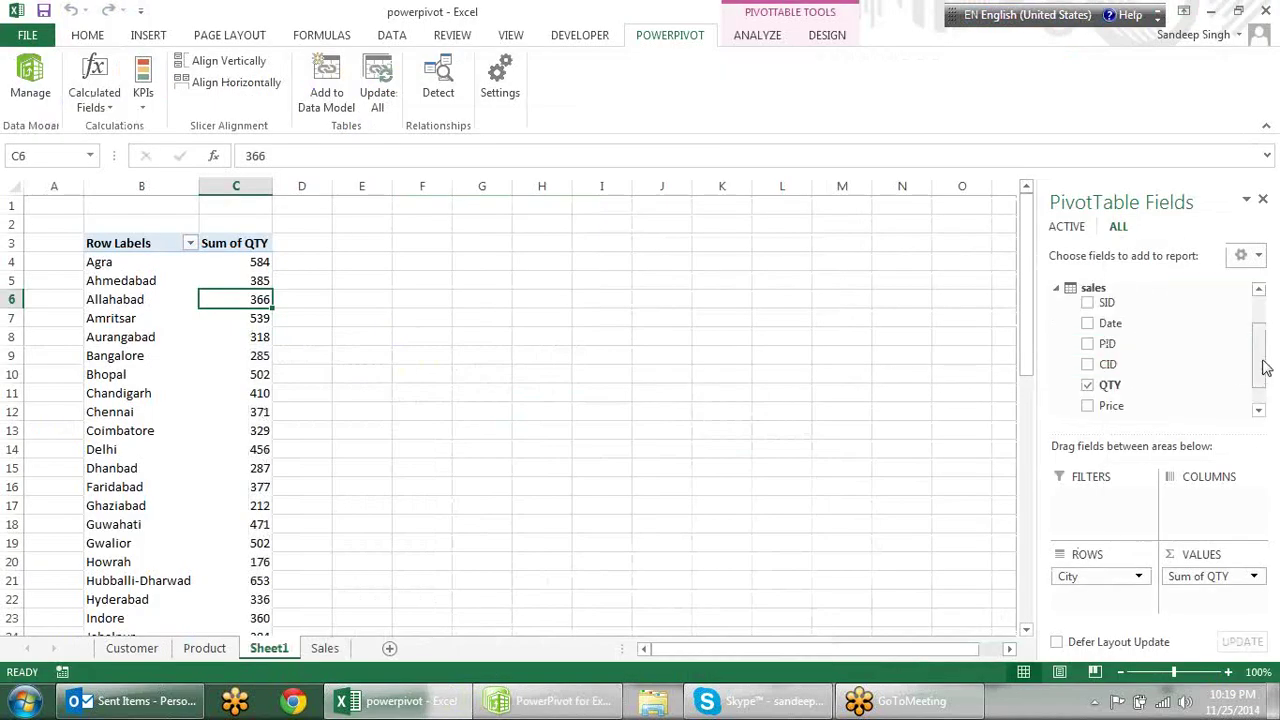
drag(1260, 363, 1260, 394)
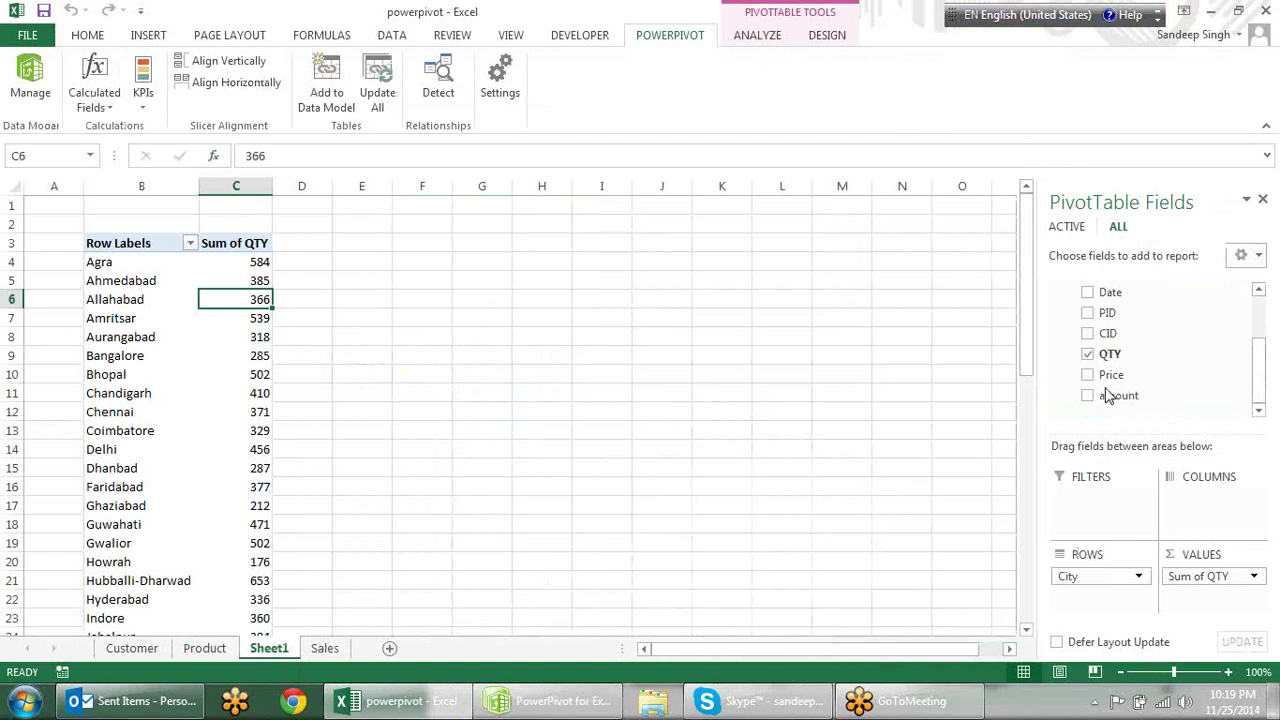
drag(1240, 576, 783, 432)
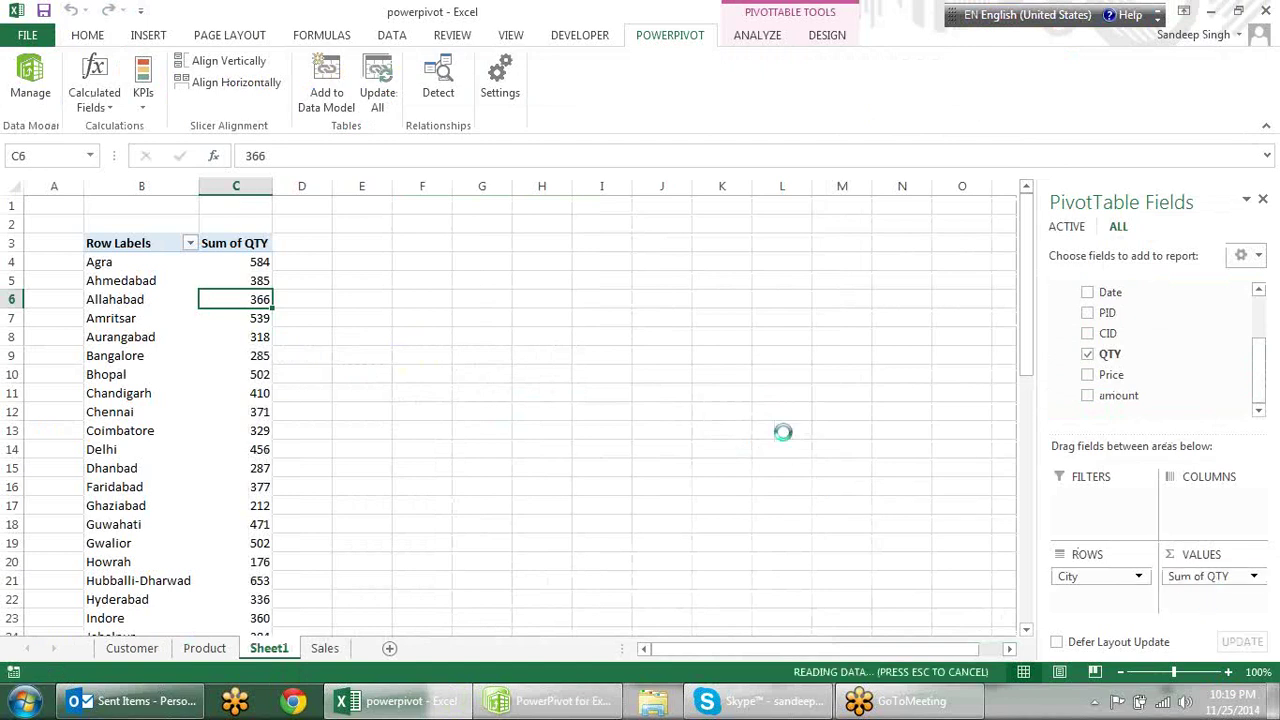
mouse_move(1086, 400)
mouse_down()
mouse_move(1088, 458)
mouse_move(1222, 598)
mouse_up()
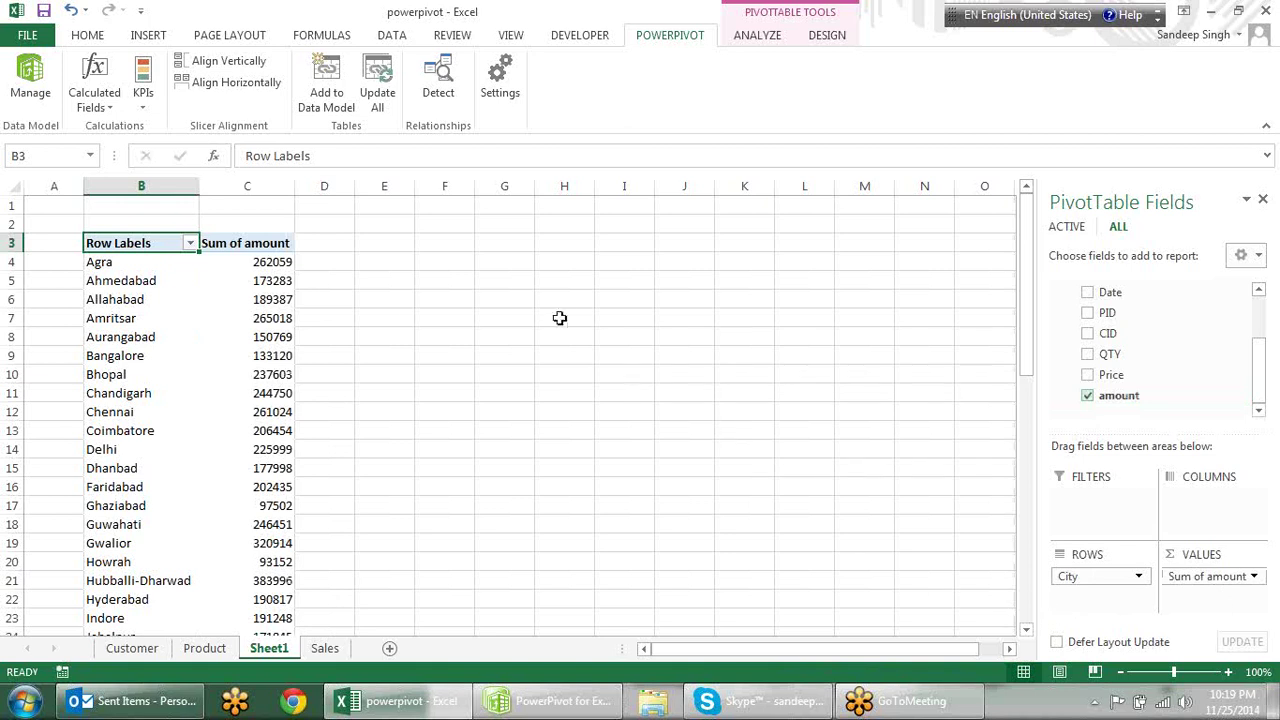
mouse_move(1259, 362)
mouse_down()
mouse_move(1279, 313)
mouse_move(1279, 384)
mouse_move(1279, 288)
mouse_up()
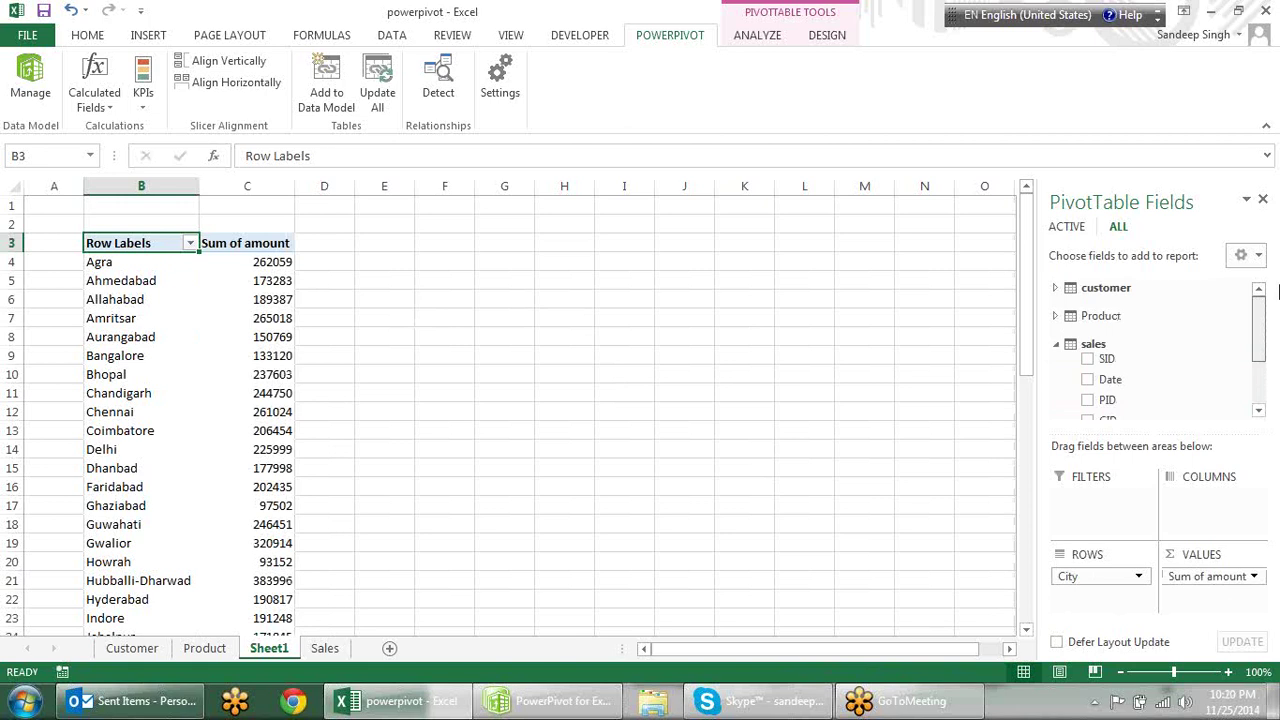
Add ProdName from the Product table to the pivot rows, after trying and removing PID.
click(1065, 315)
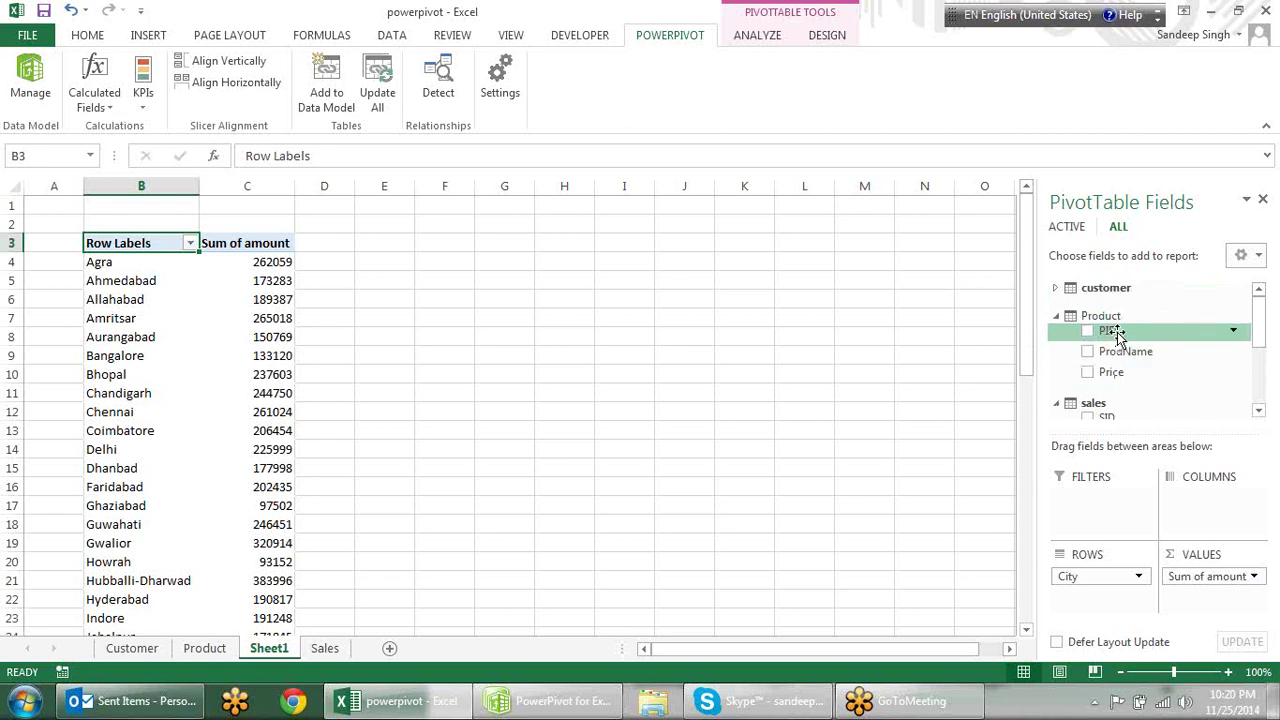
drag(1115, 333, 1140, 600)
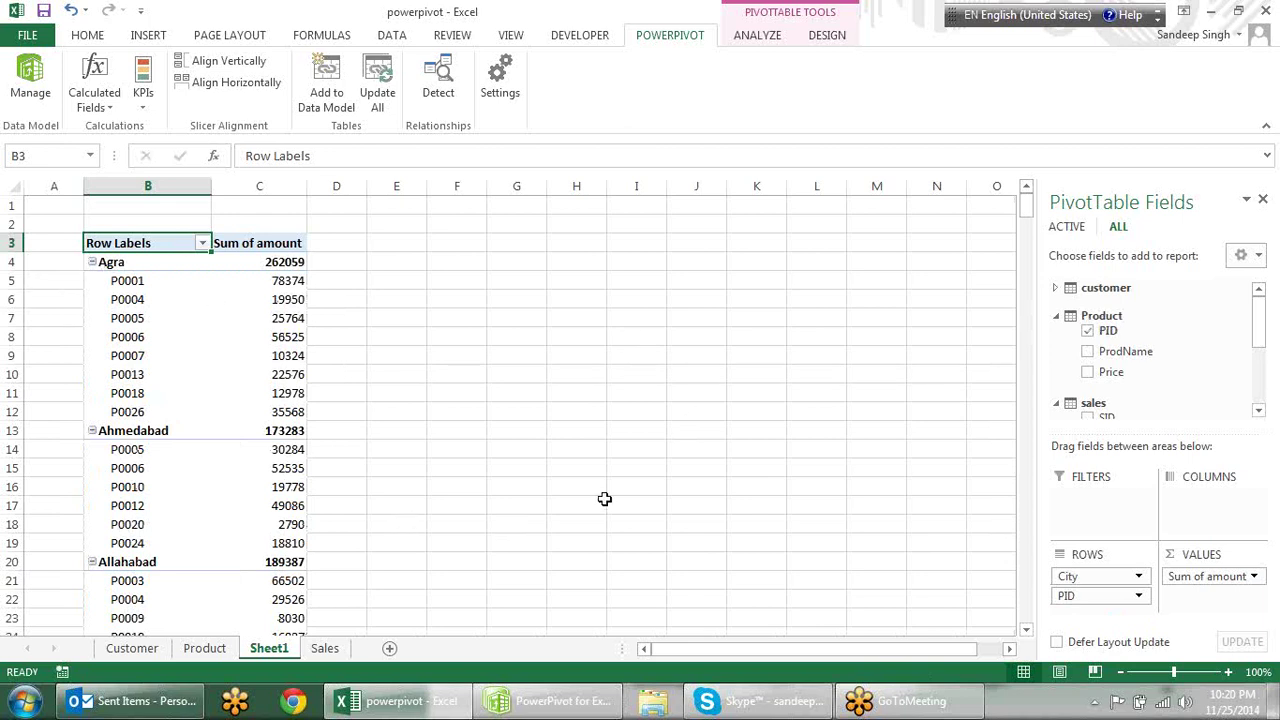
click(1088, 332)
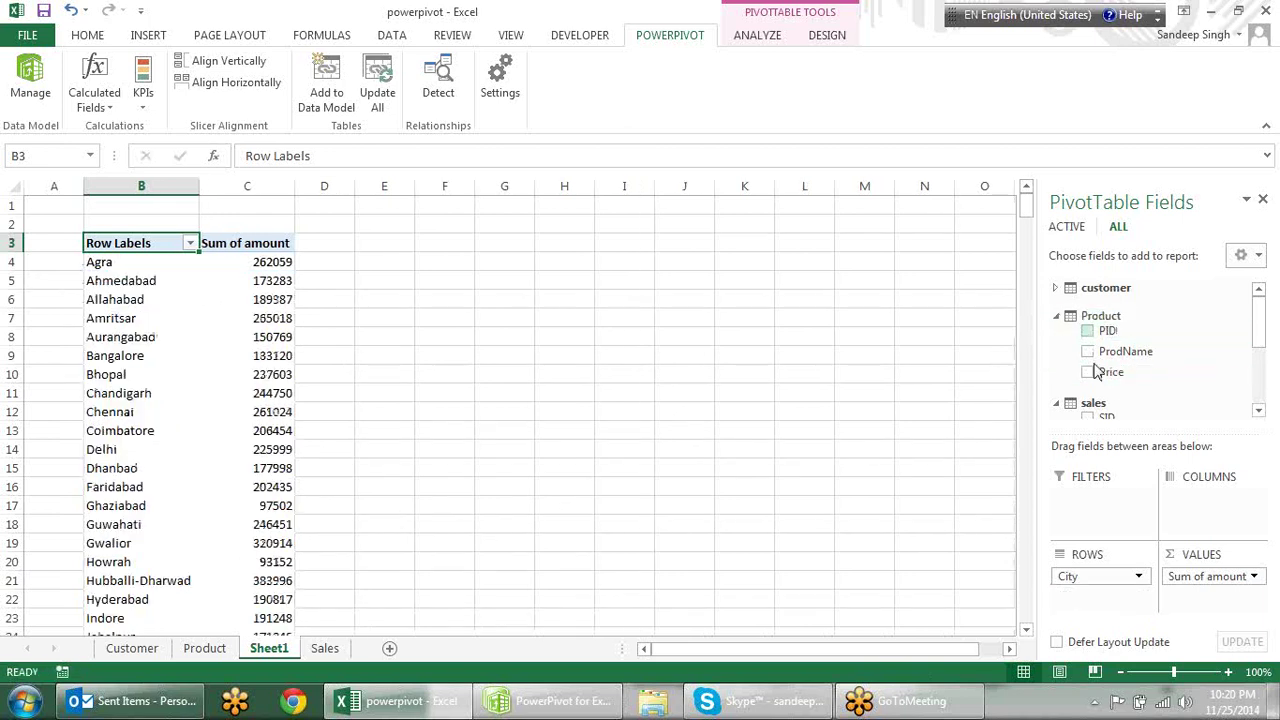
click(1087, 352)
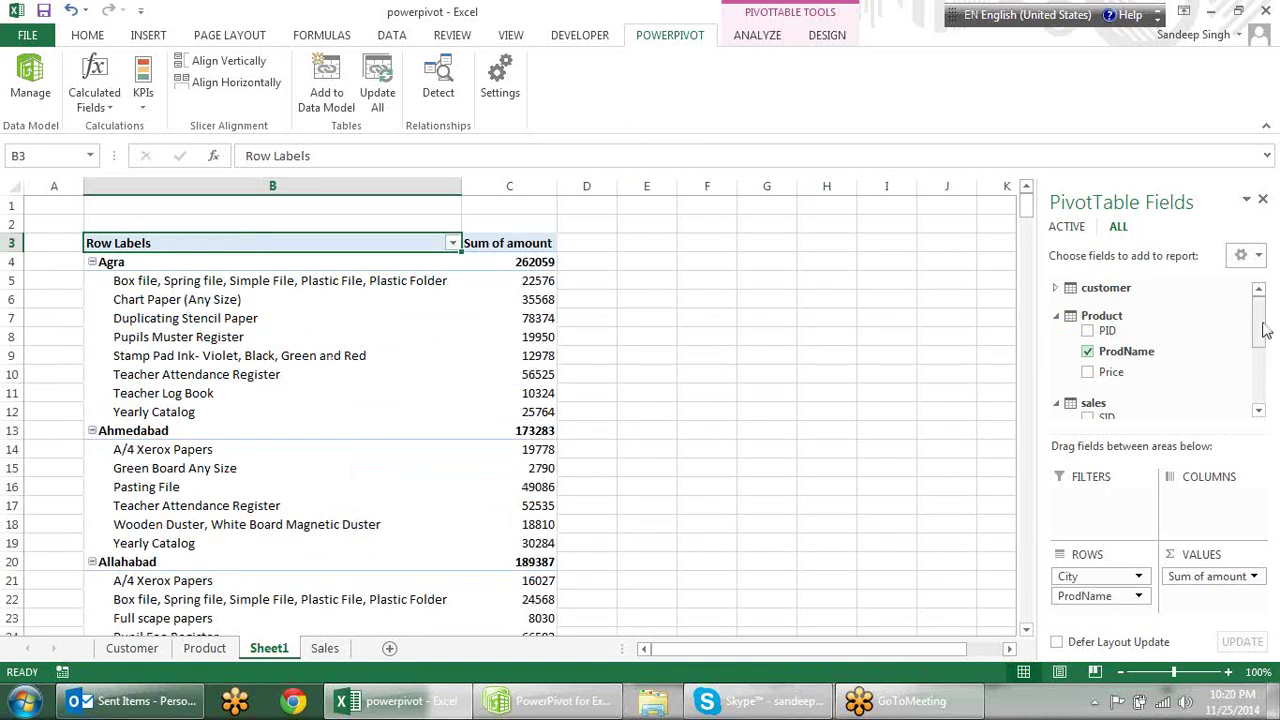
Drag City out of ROWS so amounts list by product, e.g. Black board 287986.
mouse_move(1261, 332)
mouse_down()
mouse_move(1261, 345)
mouse_move(1261, 315)
mouse_up()
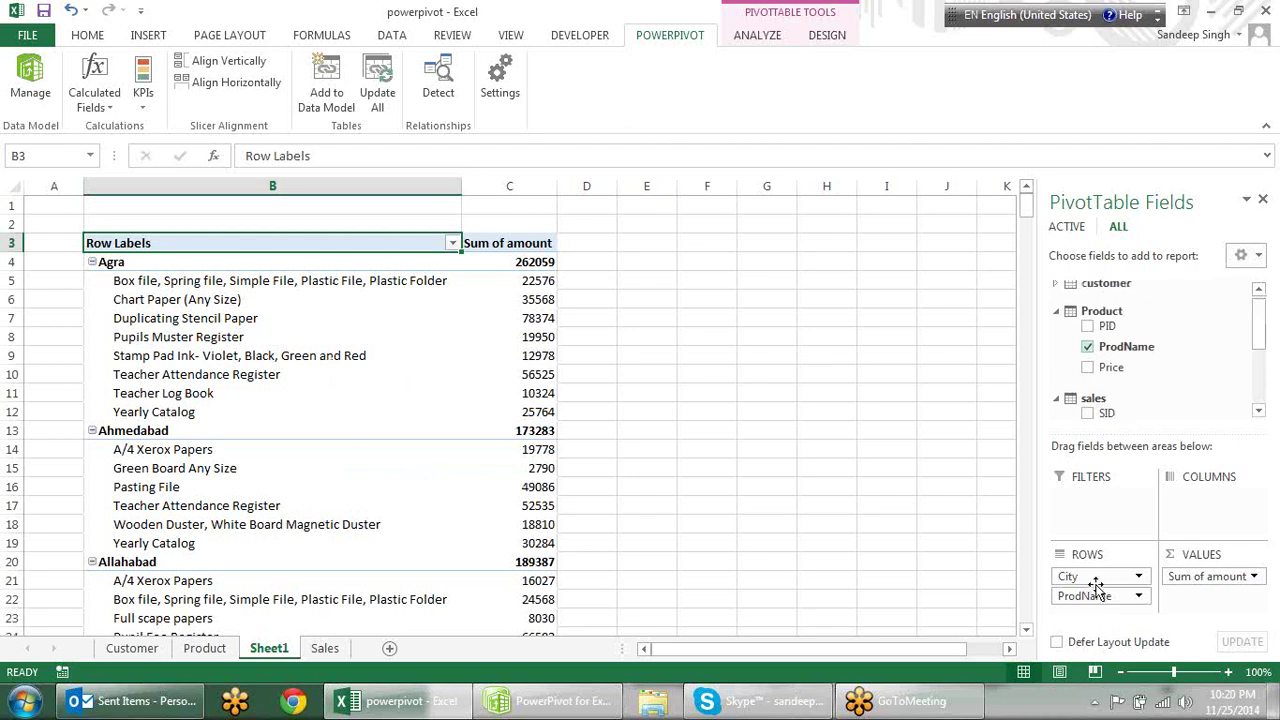
drag(1098, 580, 929, 448)
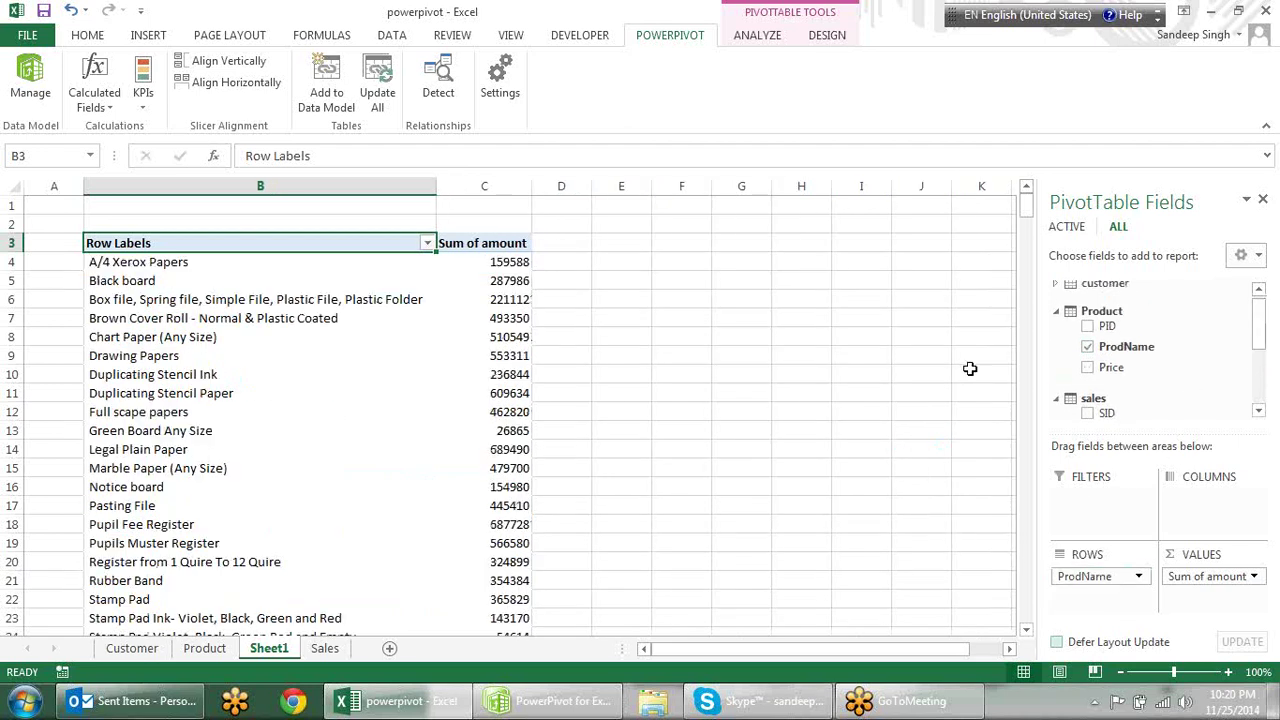
drag(1256, 331, 1256, 322)
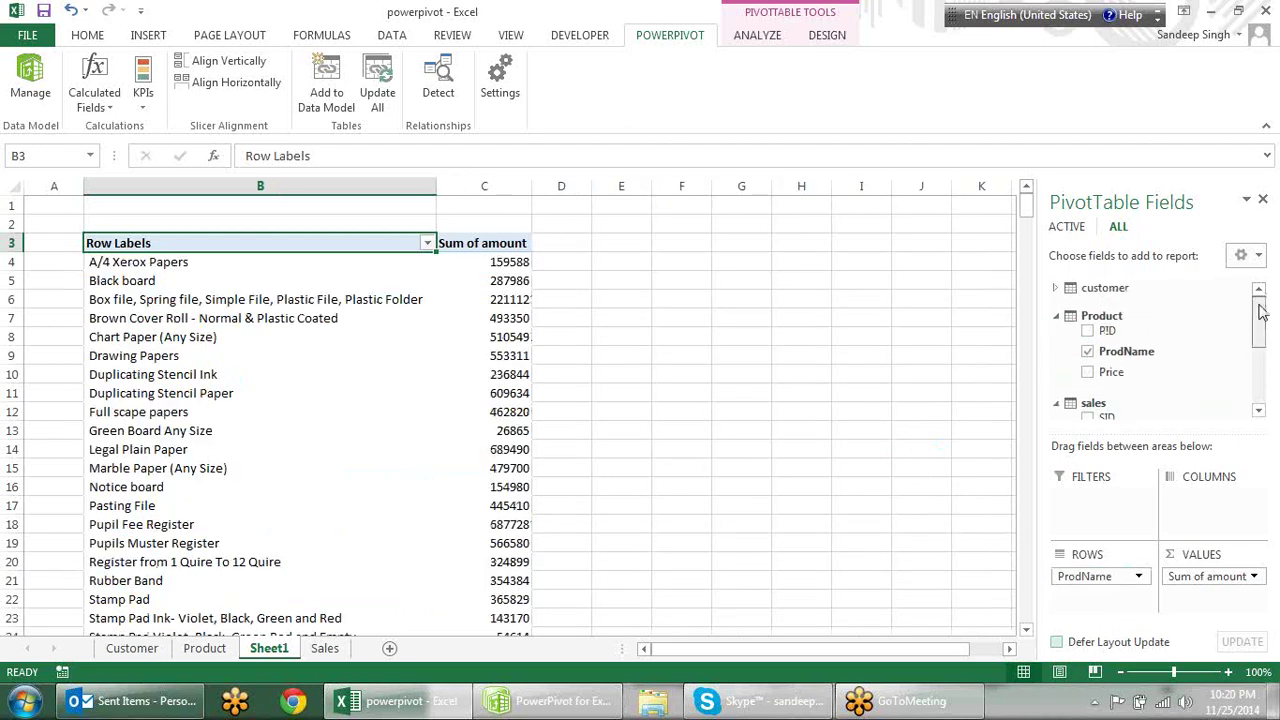
click(1065, 287)
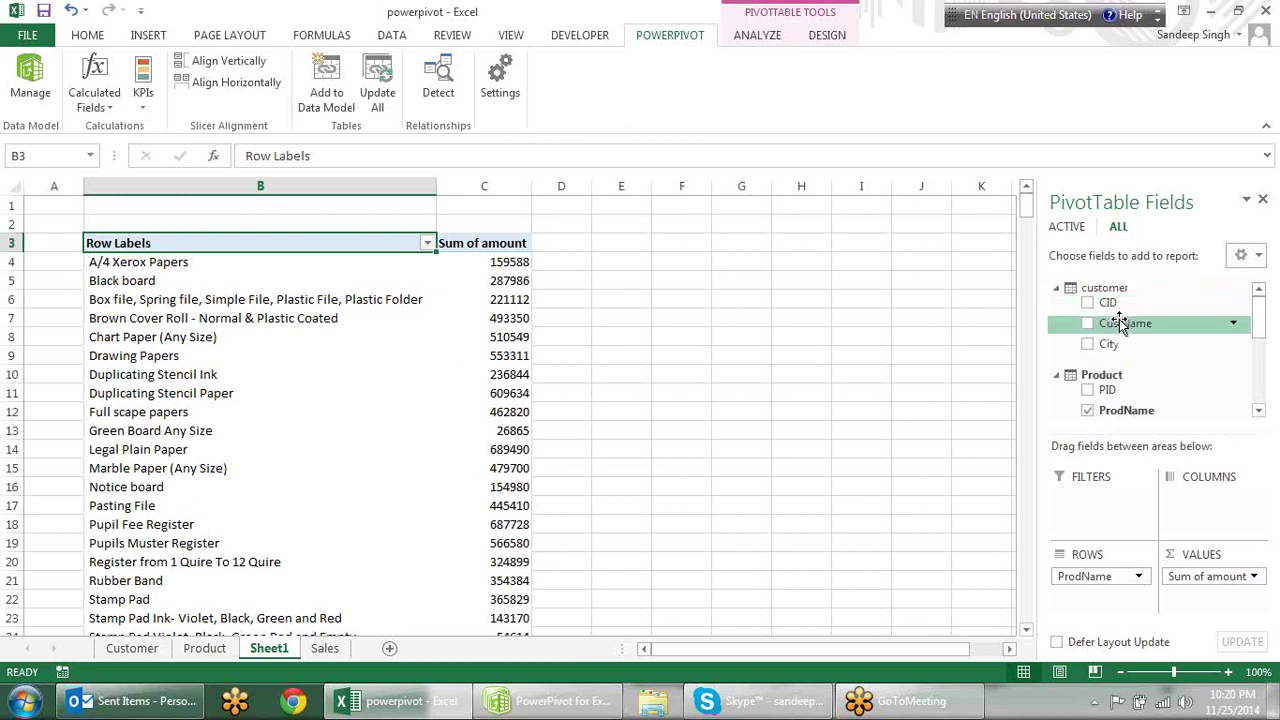
Nest CustName under ProdName in the pivot rows so each product's amount splits by customer.
drag(1121, 323, 1100, 608)
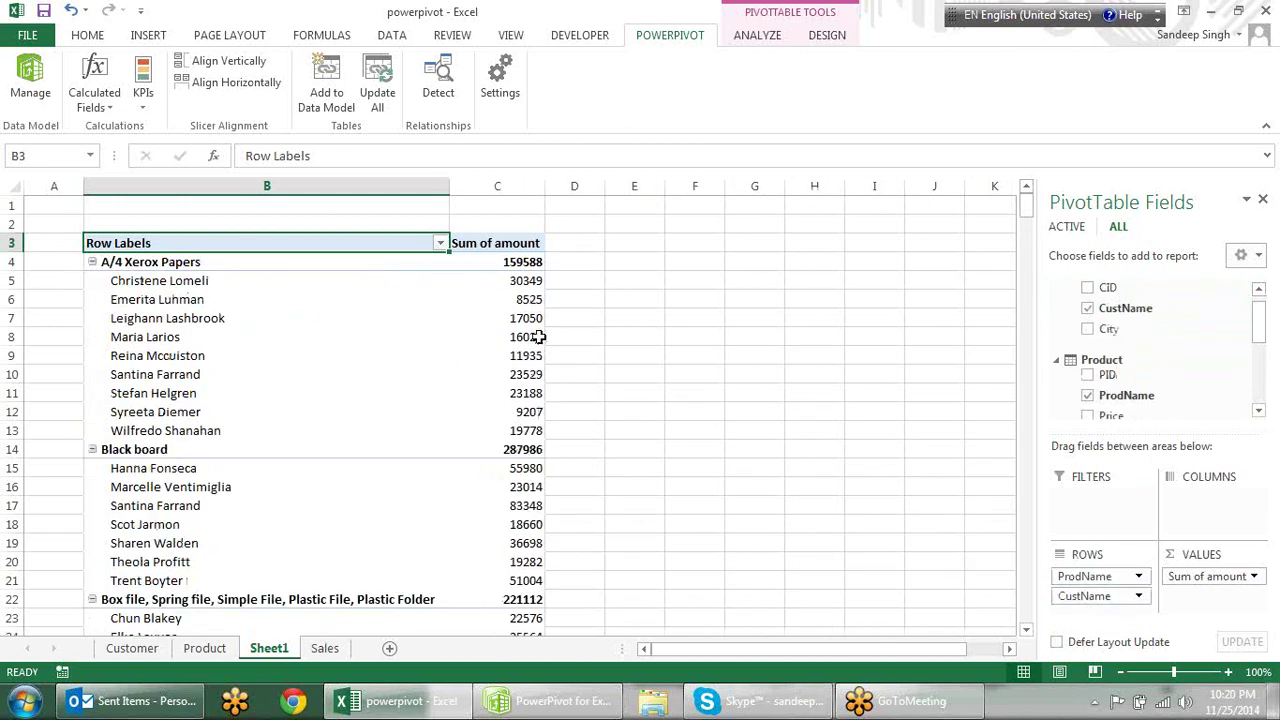
mouse_move(536, 450)
drag(1262, 330, 1258, 402)
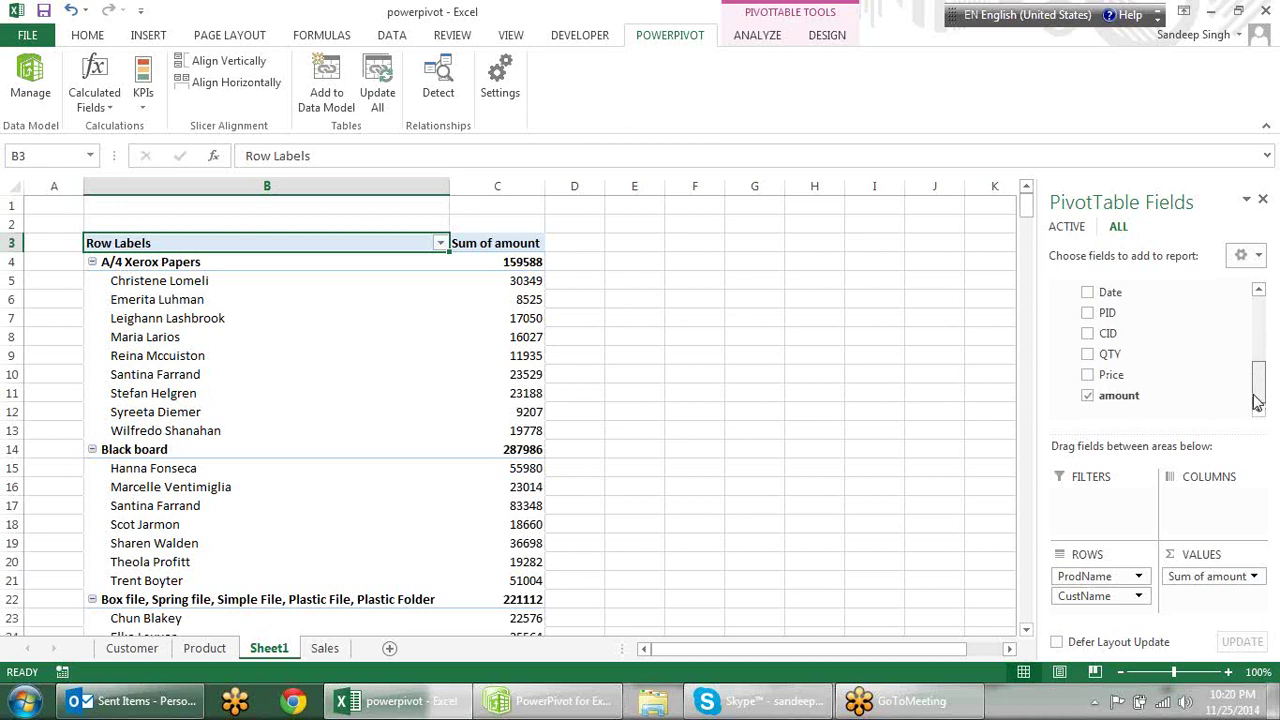
drag(1258, 398, 1260, 370)
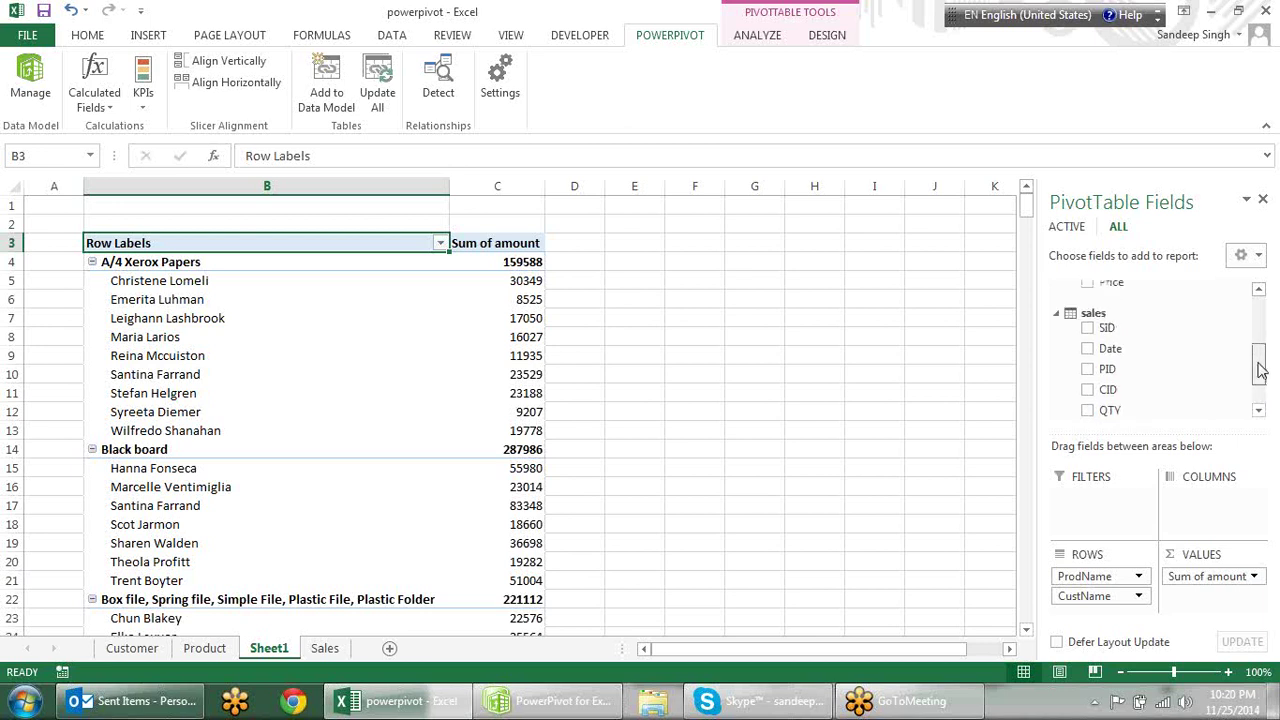
Add Date to the pivot and move it from COLUMNS into ROWS below CustName.
click(1087, 350)
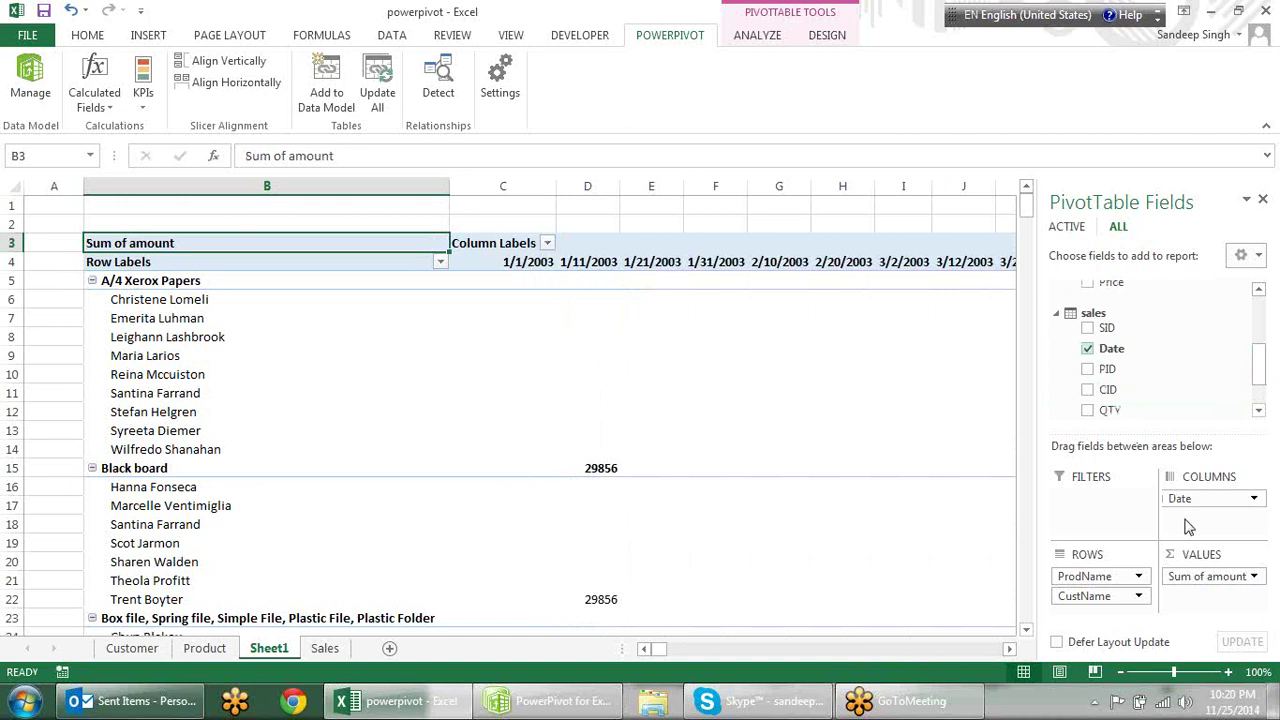
drag(1188, 500, 1135, 592)
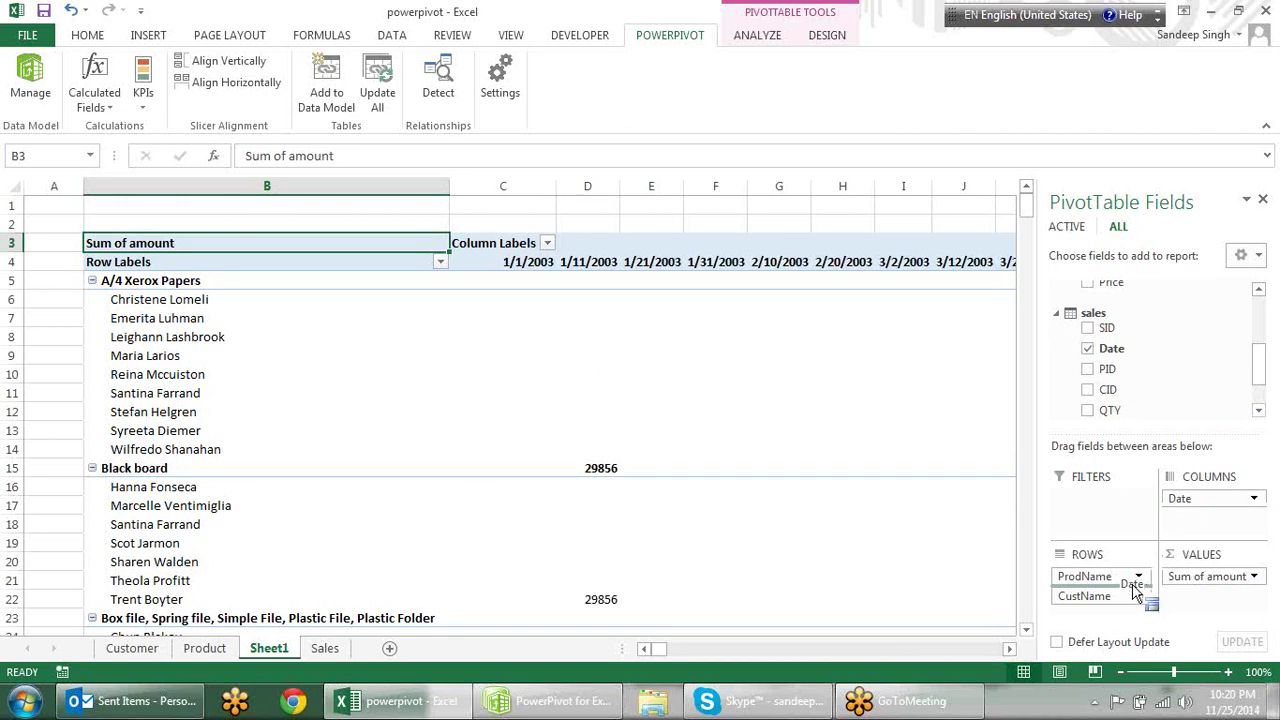
drag(1135, 592, 1125, 617)
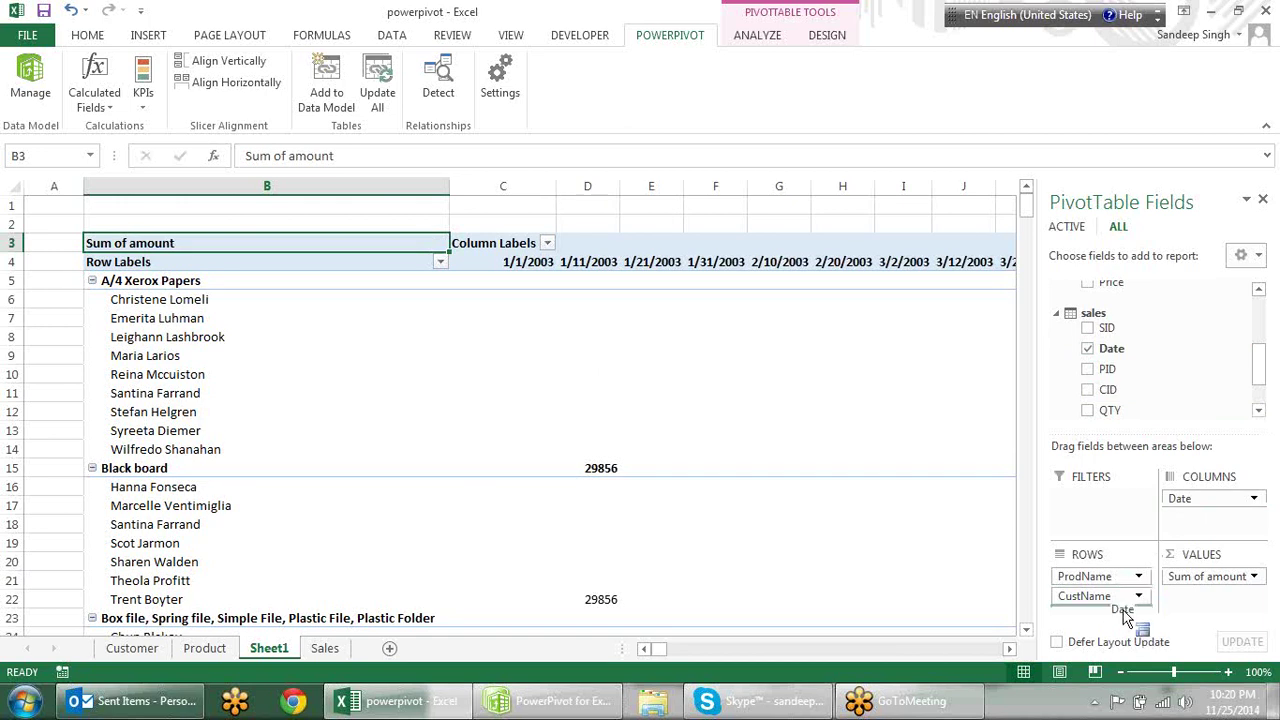
drag(1125, 617, 1100, 612)
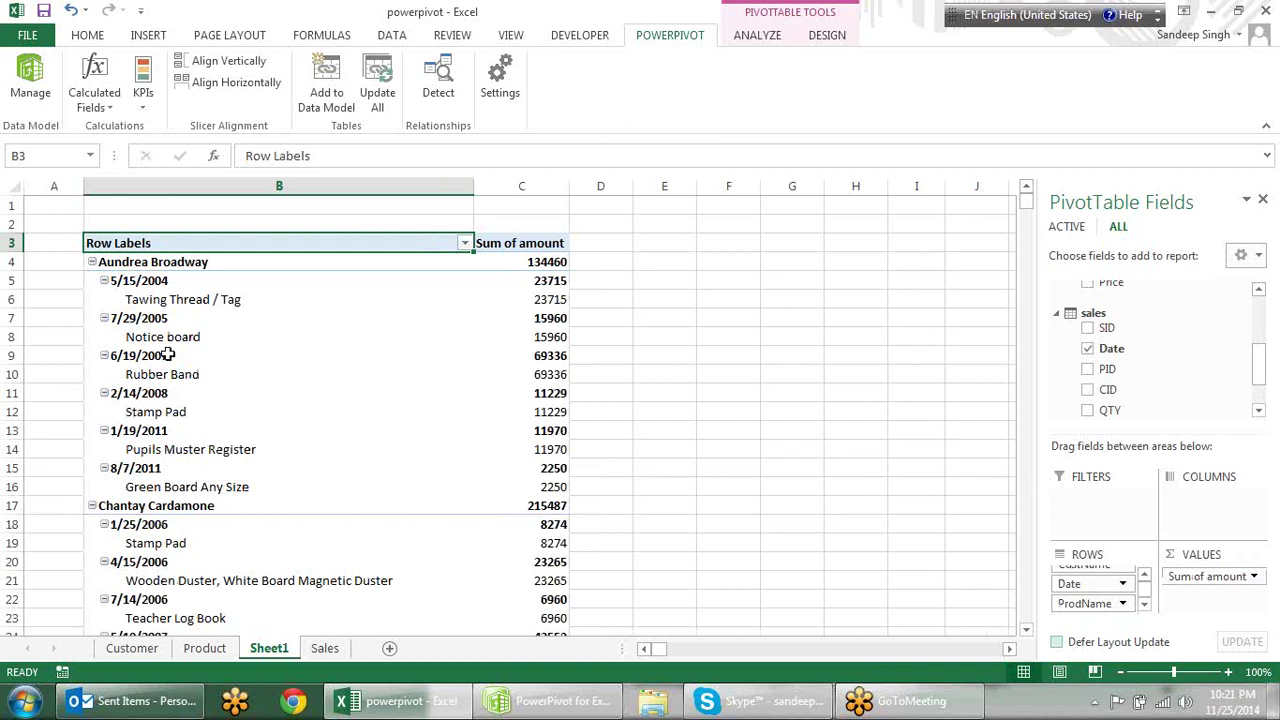
Check the customer, date and product row labels, then bring up the Report Layout choices.
click(183, 262)
click(135, 281)
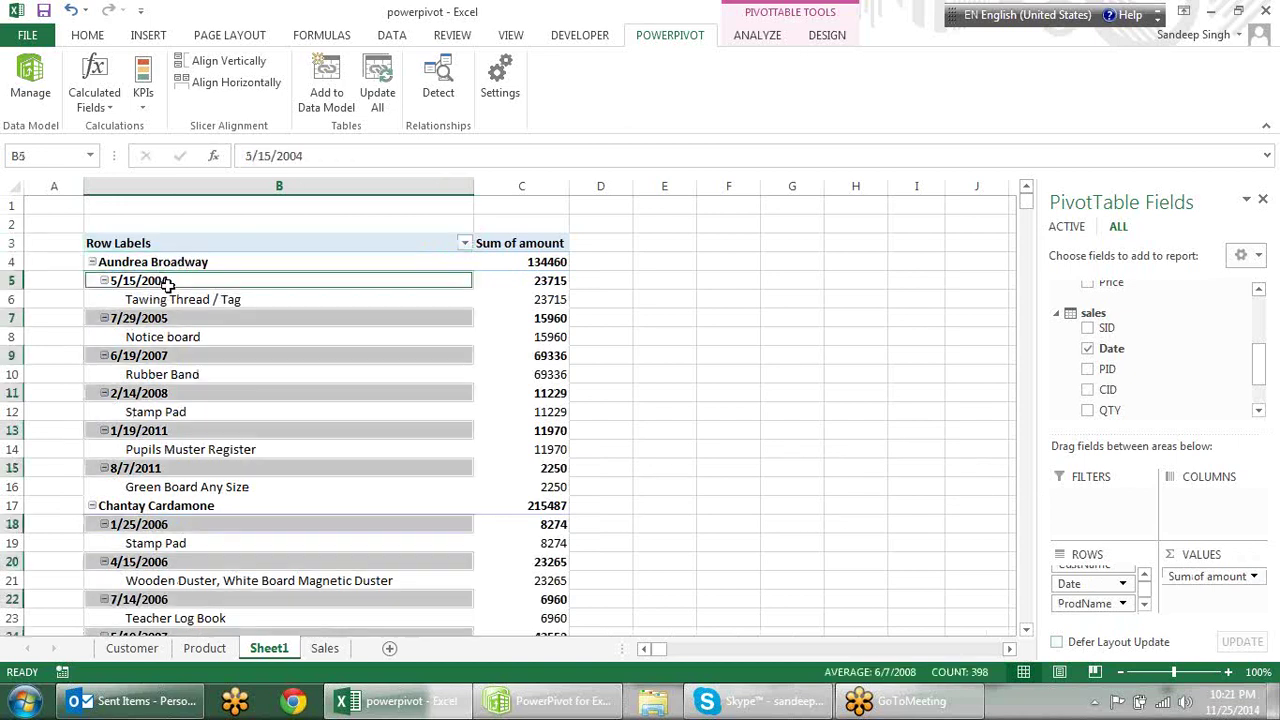
click(226, 302)
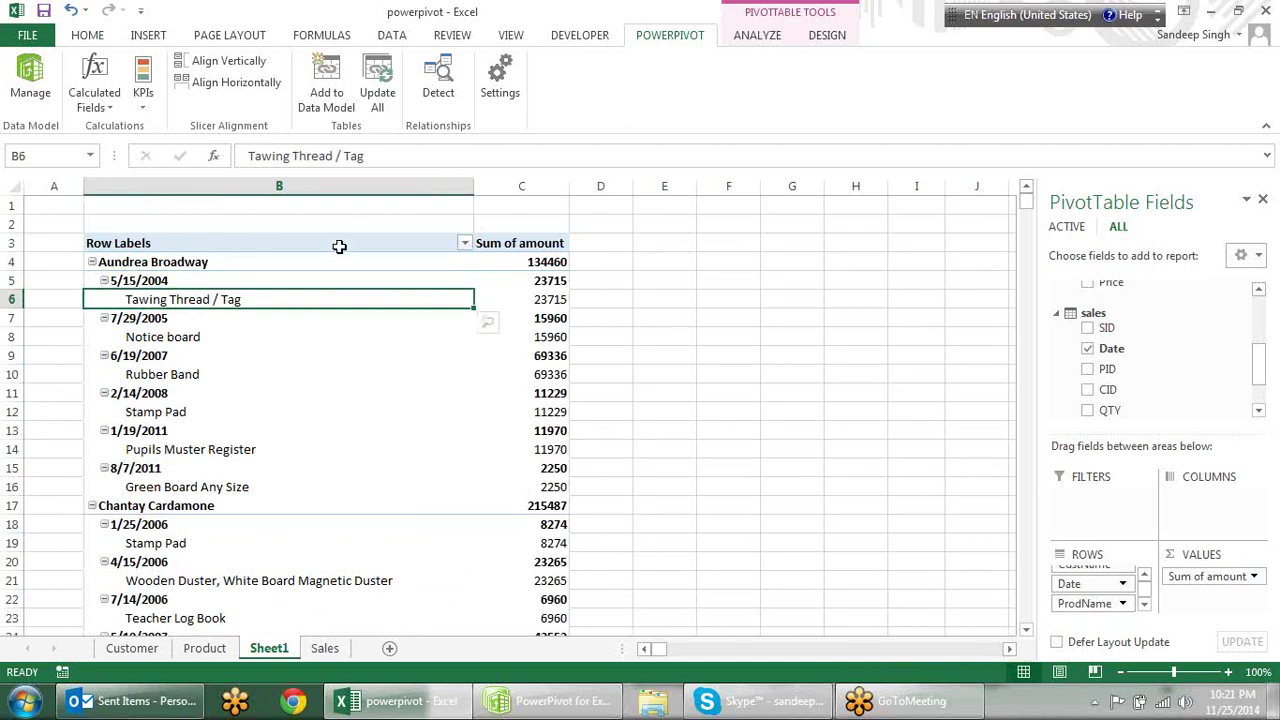
click(345, 300)
click(828, 38)
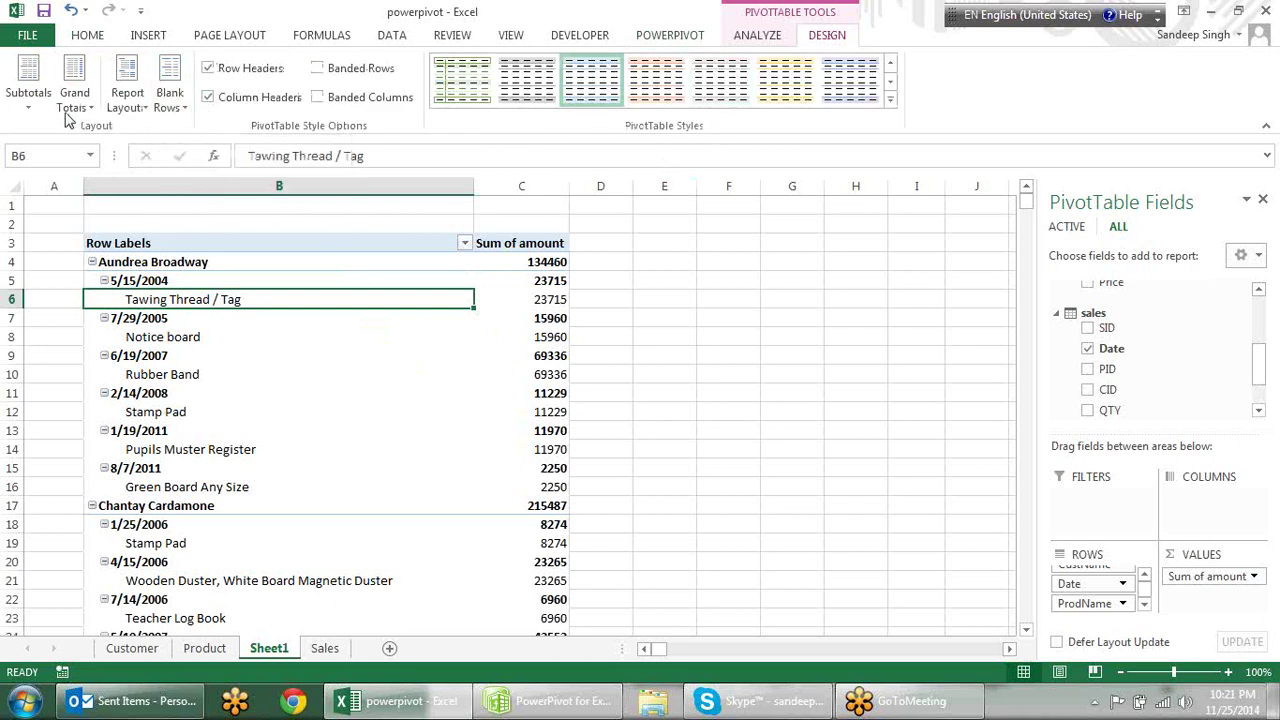
click(148, 112)
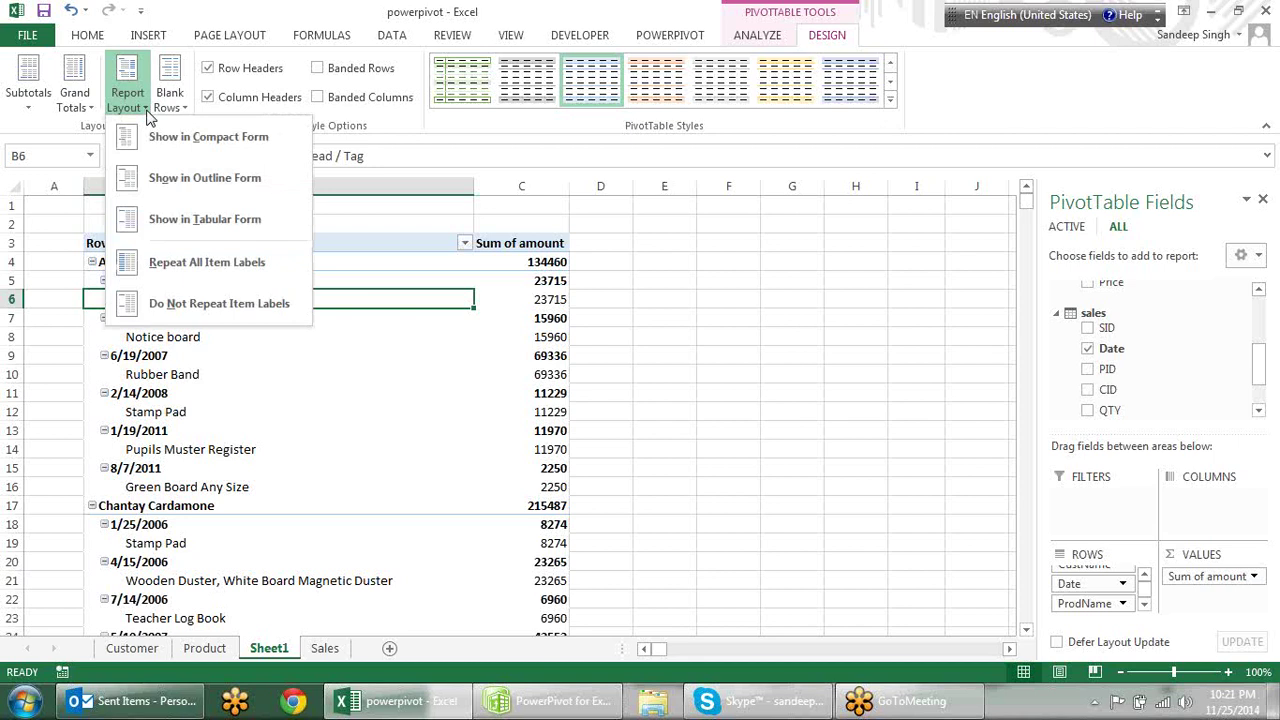
Switch the pivot to tabular form and remove the Date subtotals.
click(213, 219)
right_click(508, 308)
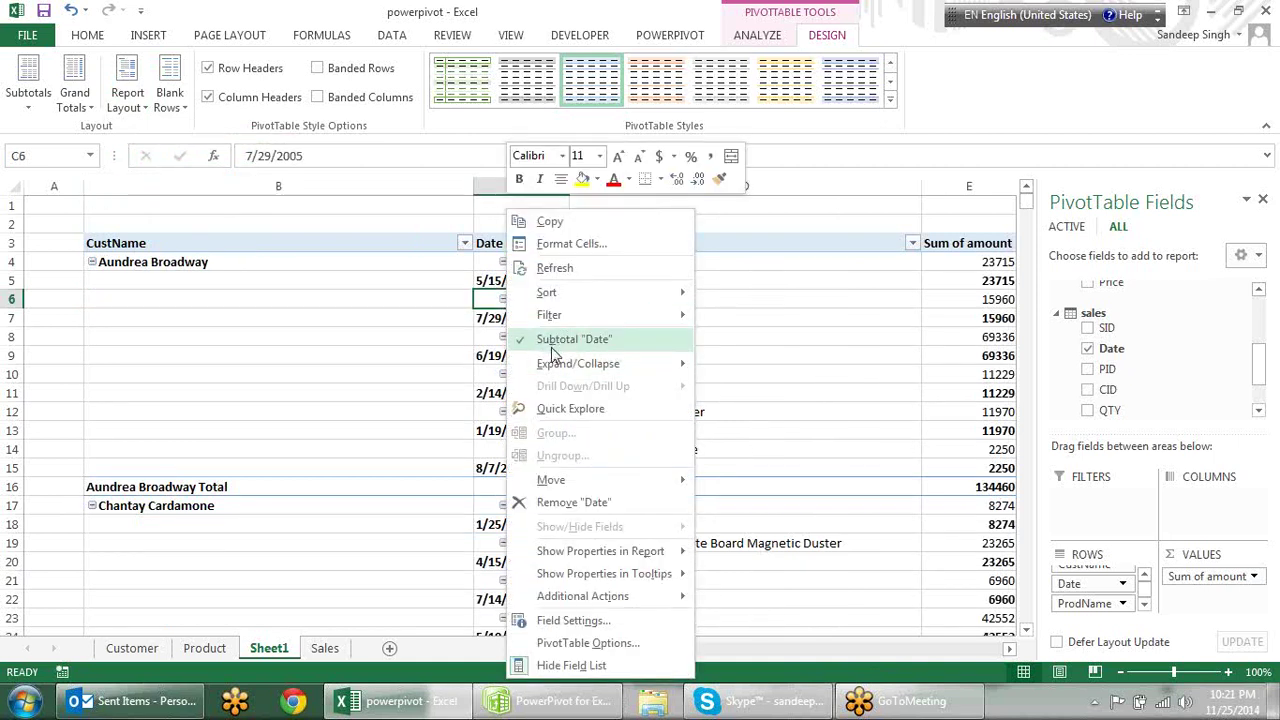
click(551, 341)
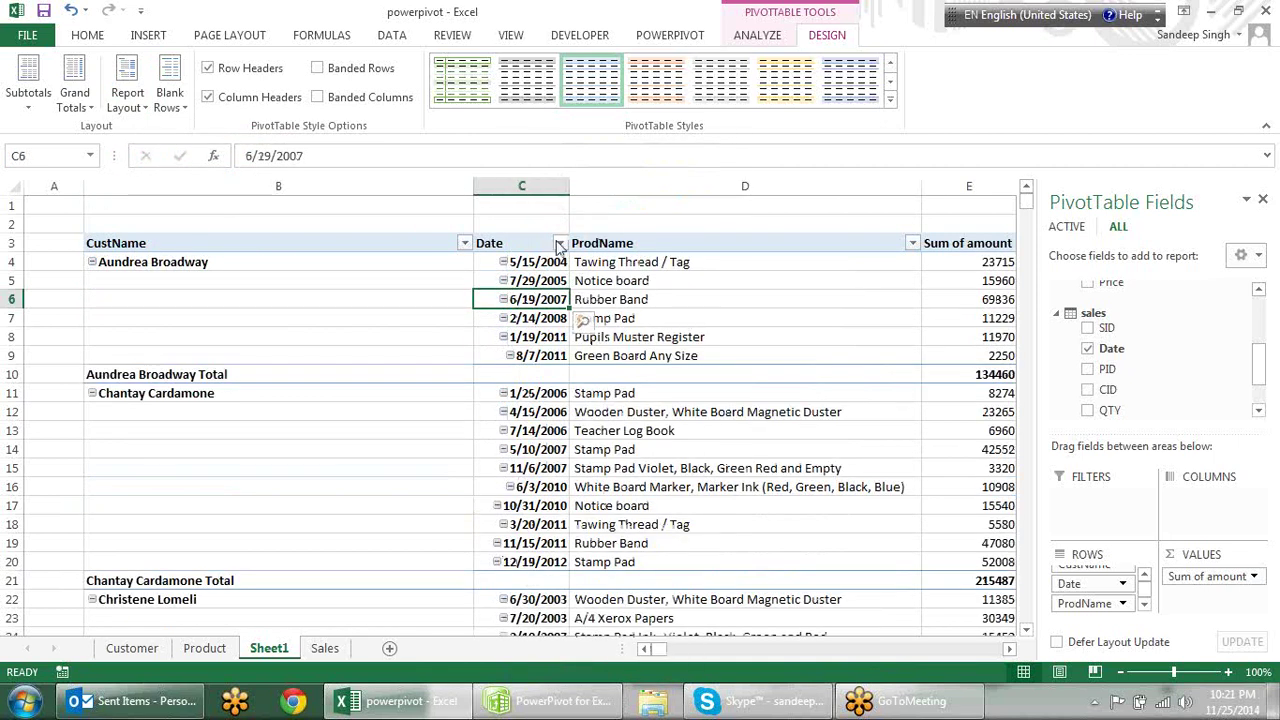
Narrow the CustName column and review the customer totals such as 134460.
drag(473, 186, 257, 191)
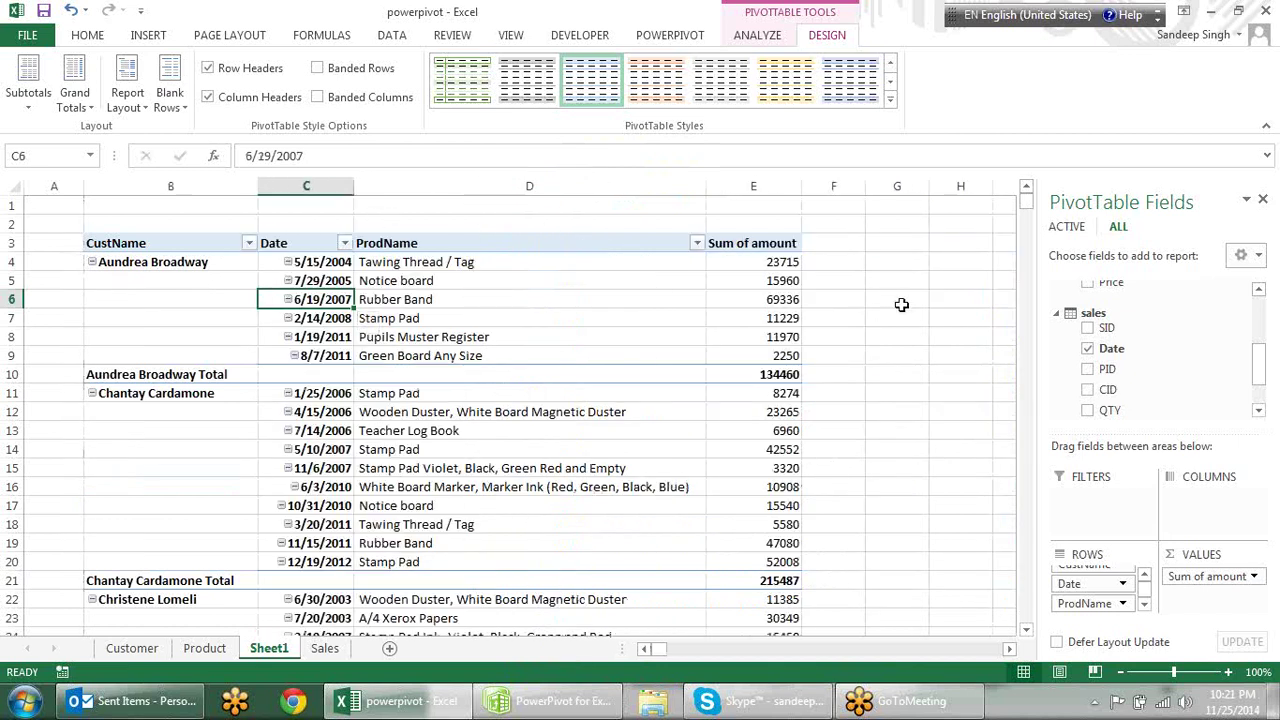
click(901, 305)
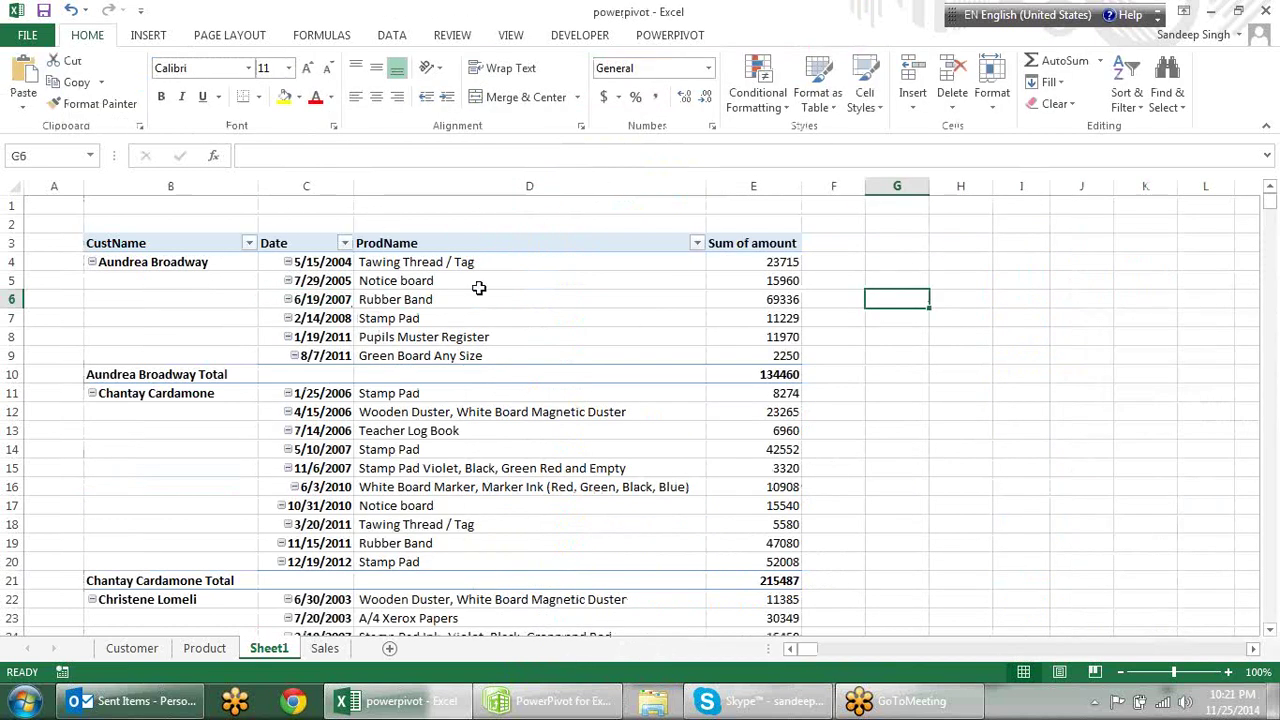
click(445, 306)
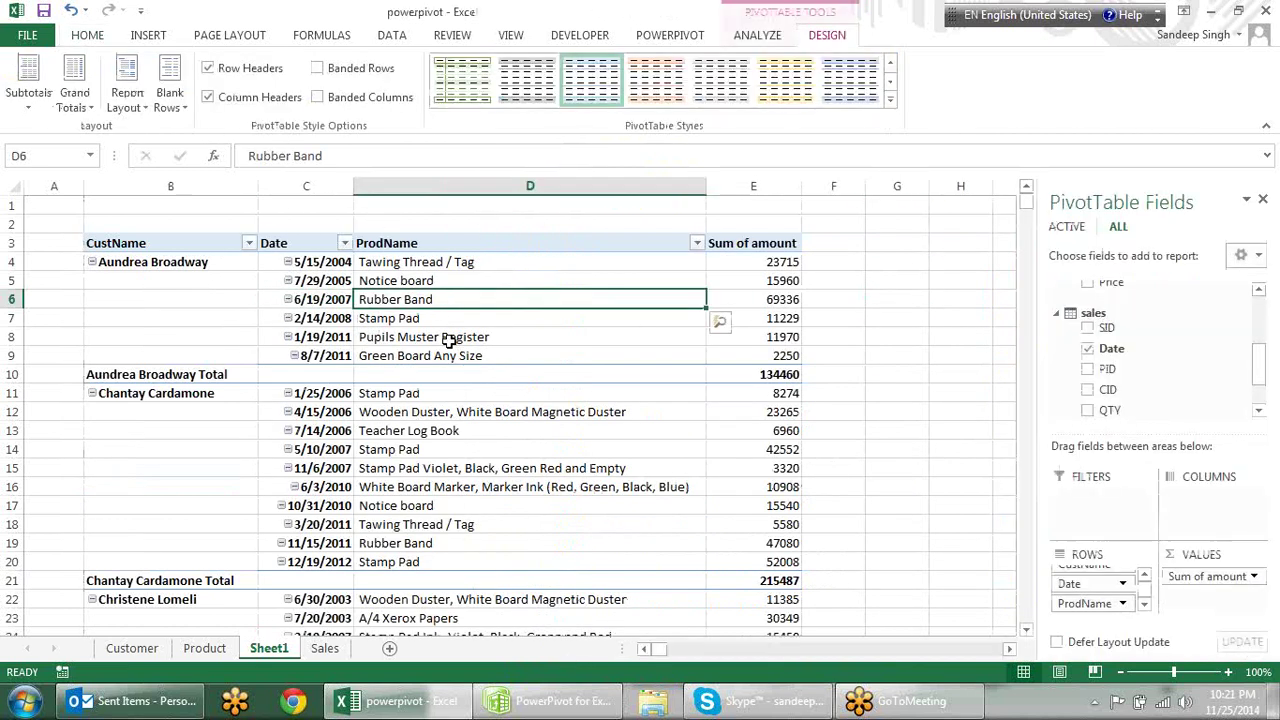
click(745, 375)
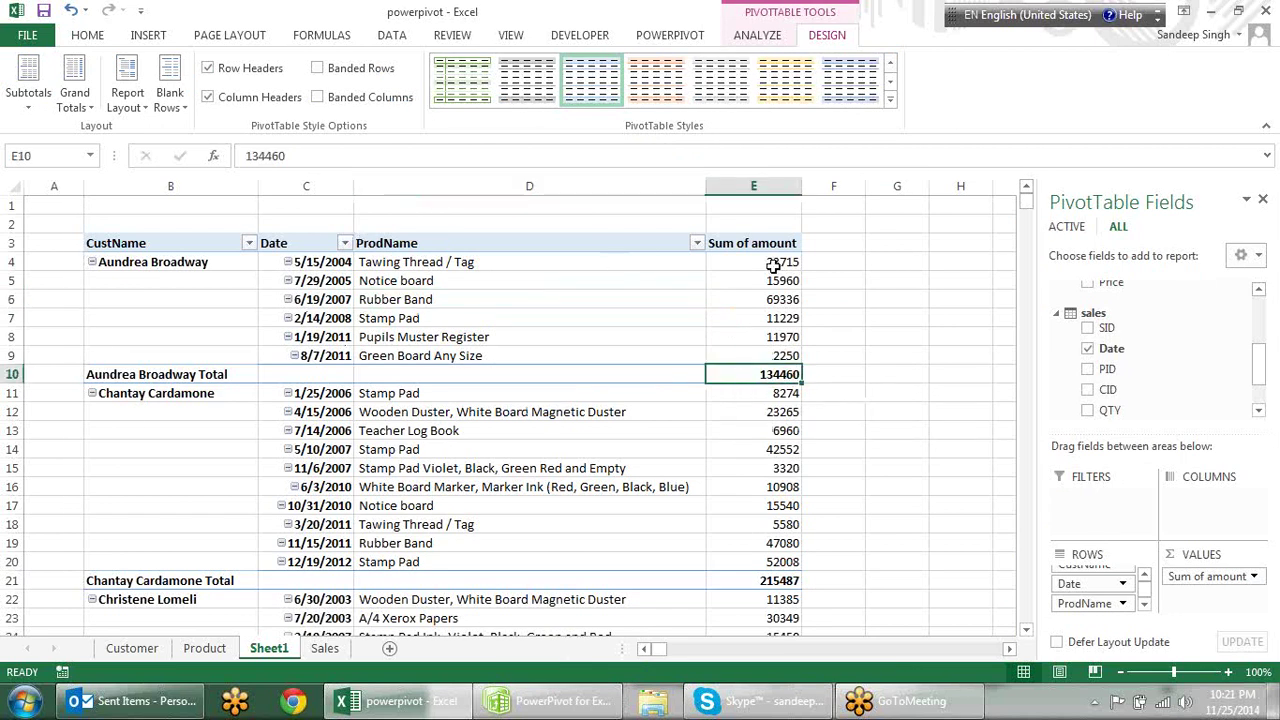
scroll(704, 356, down, 2)
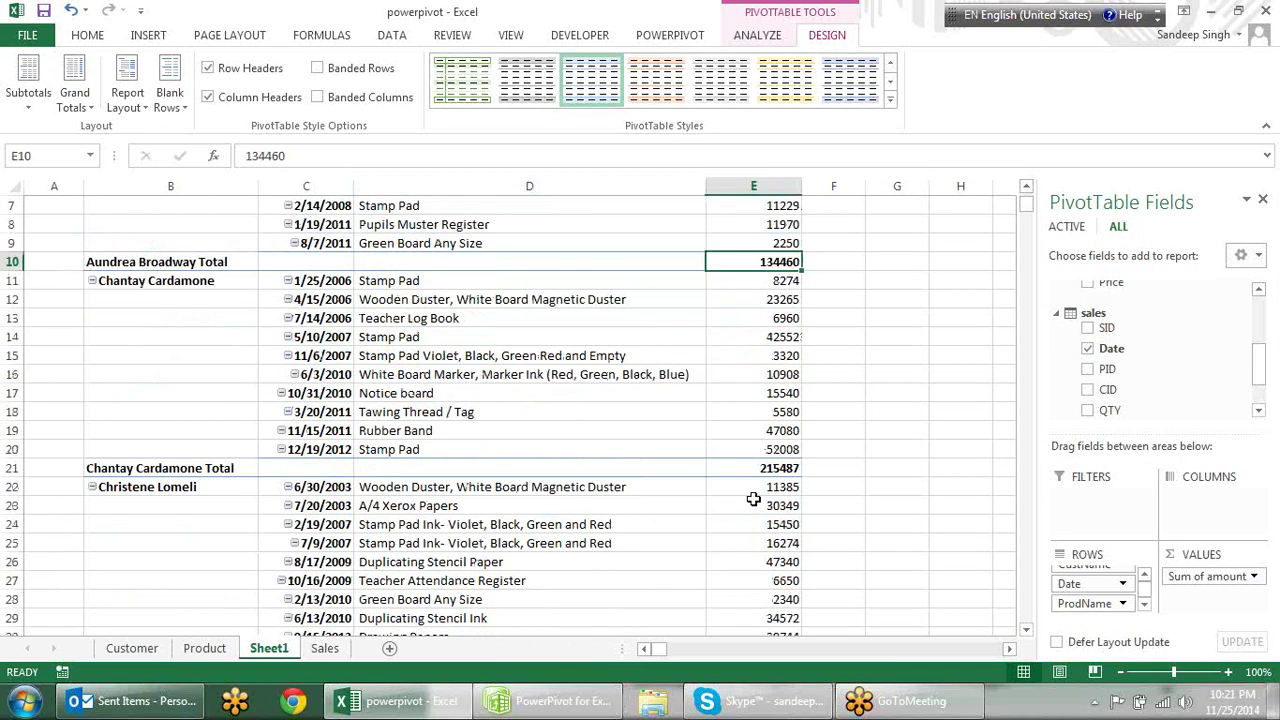
scroll(700, 400, down, 2)
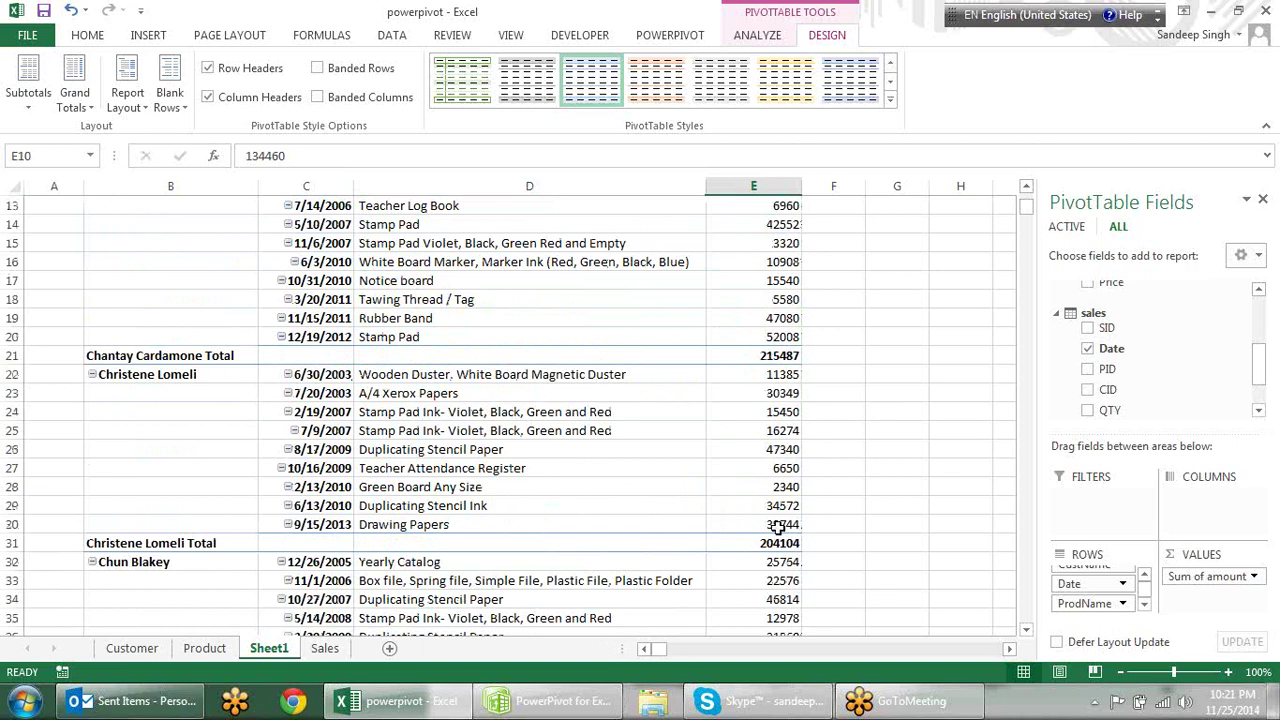
scroll(638, 398, down, 3)
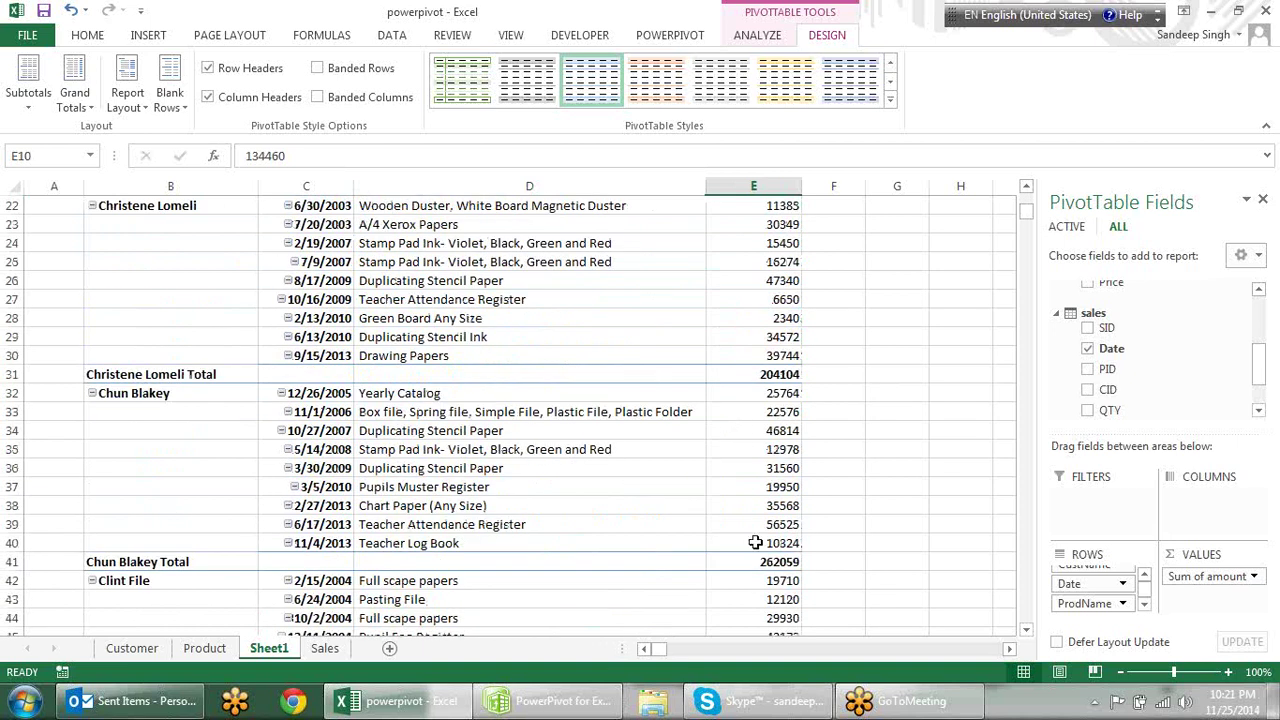
scroll(362, 300, up, 1)
scroll(405, 334, up, 5)
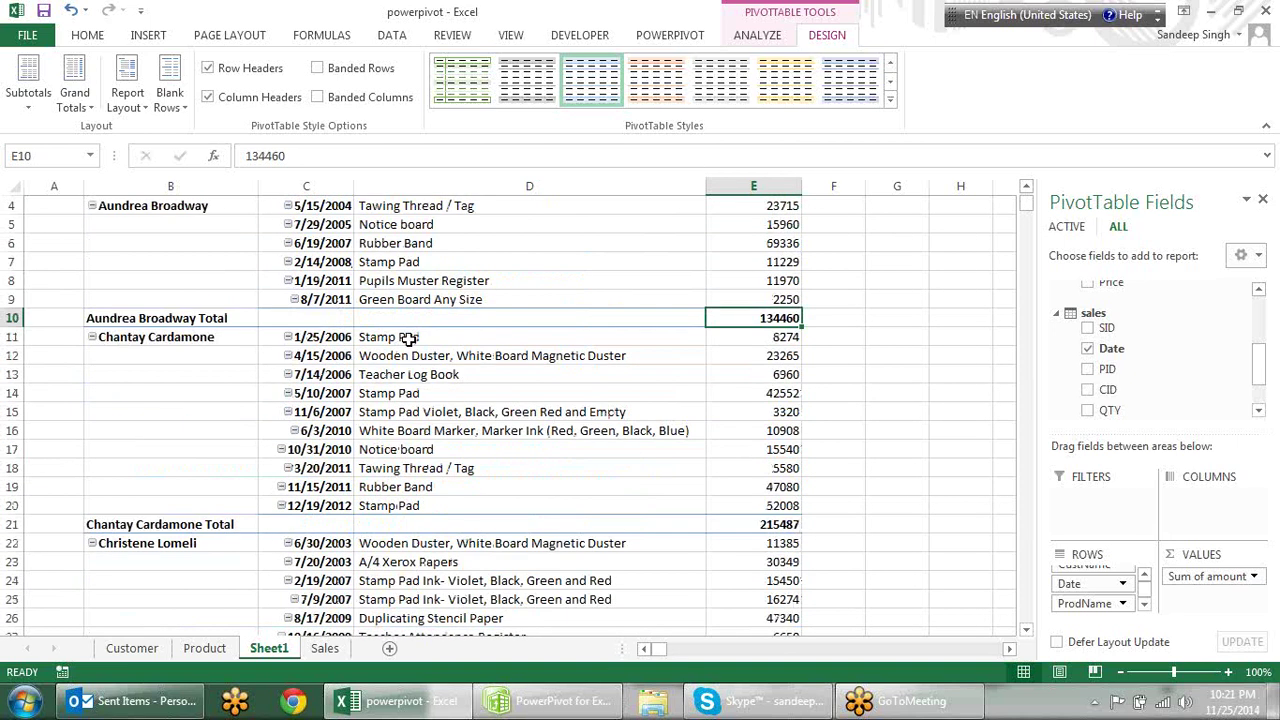
scroll(403, 343, up, 1)
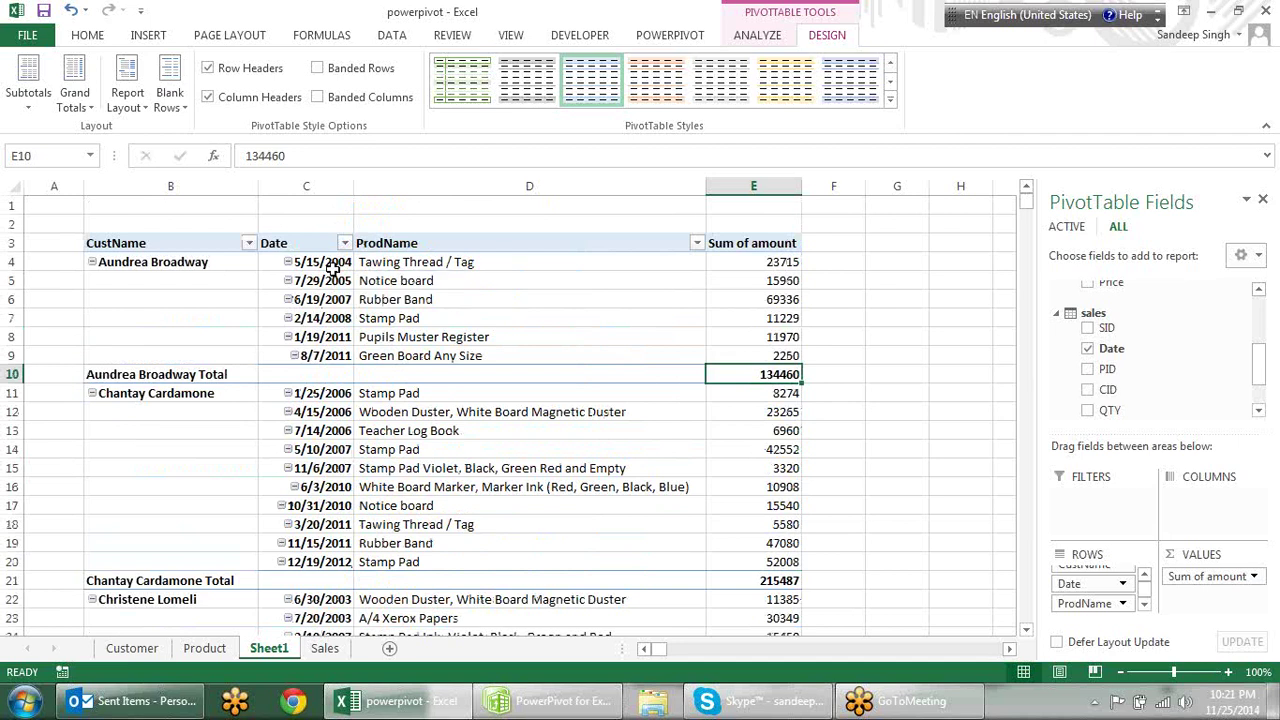
click(333, 268)
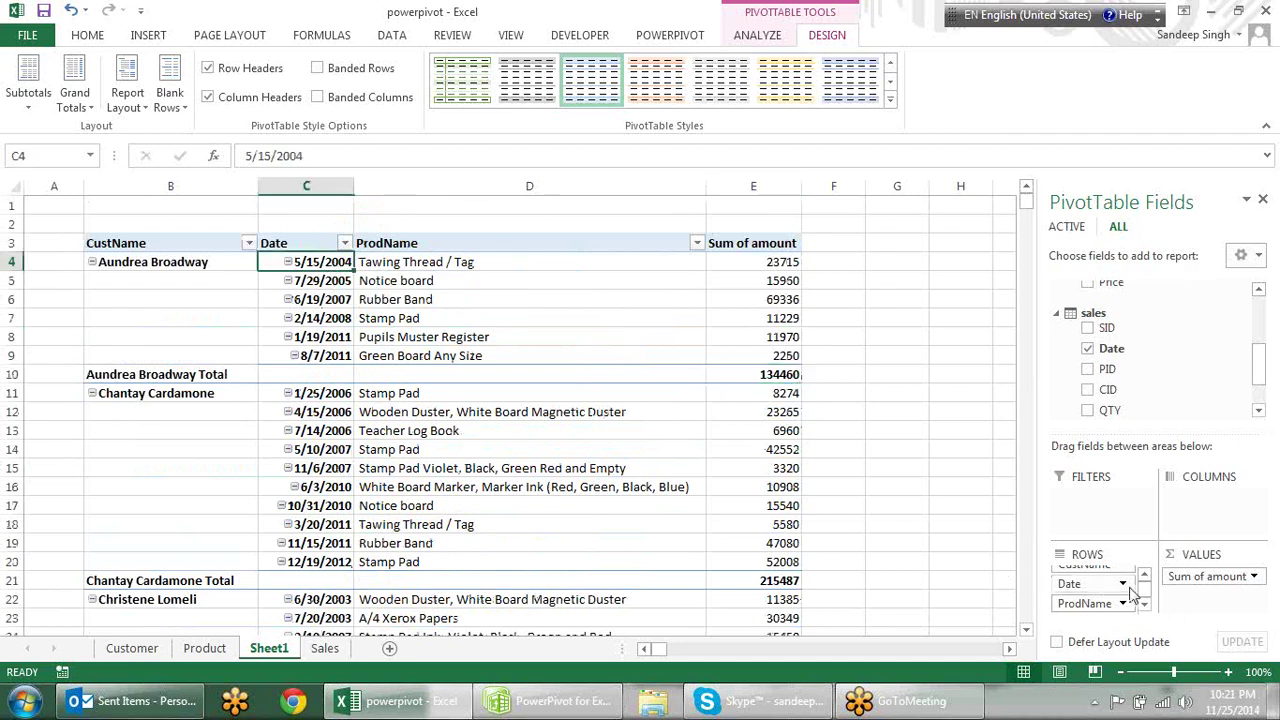
Move Date above CustName in the pivot rows and turn off CustName subtotals.
mouse_move(1120, 588)
mouse_down()
mouse_move(1105, 585)
mouse_move(1110, 574)
mouse_up()
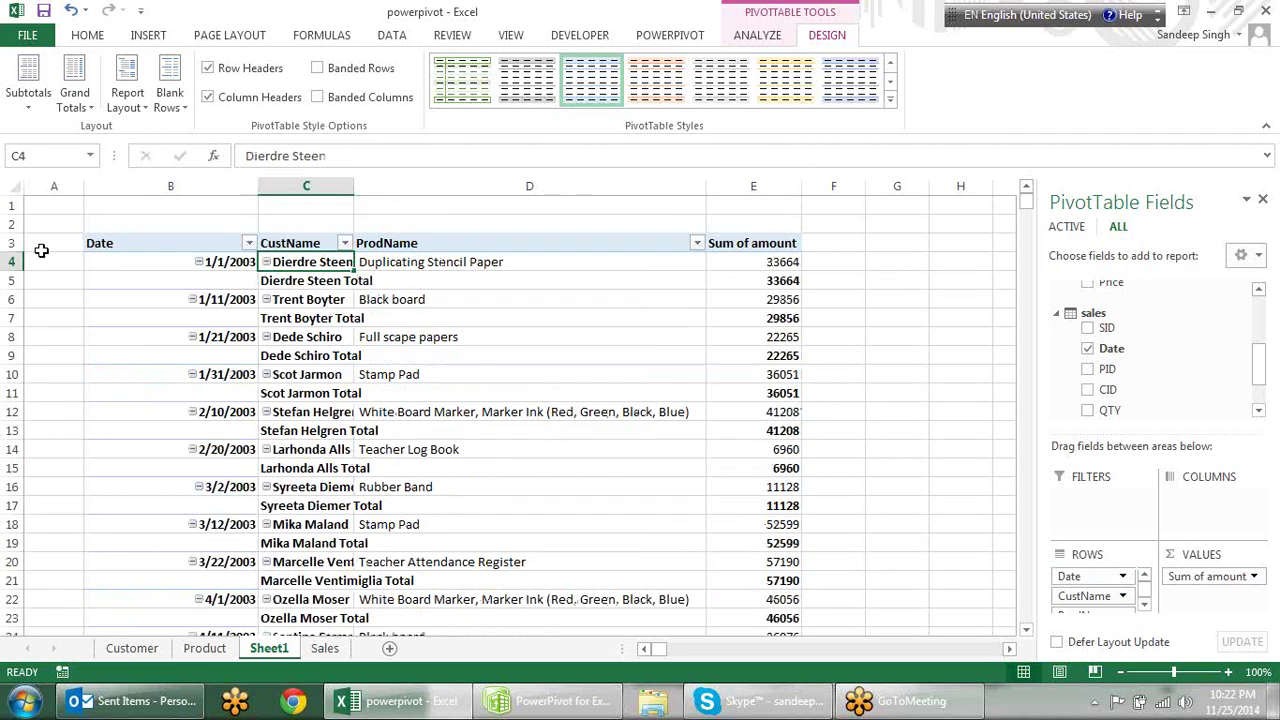
right_click(323, 323)
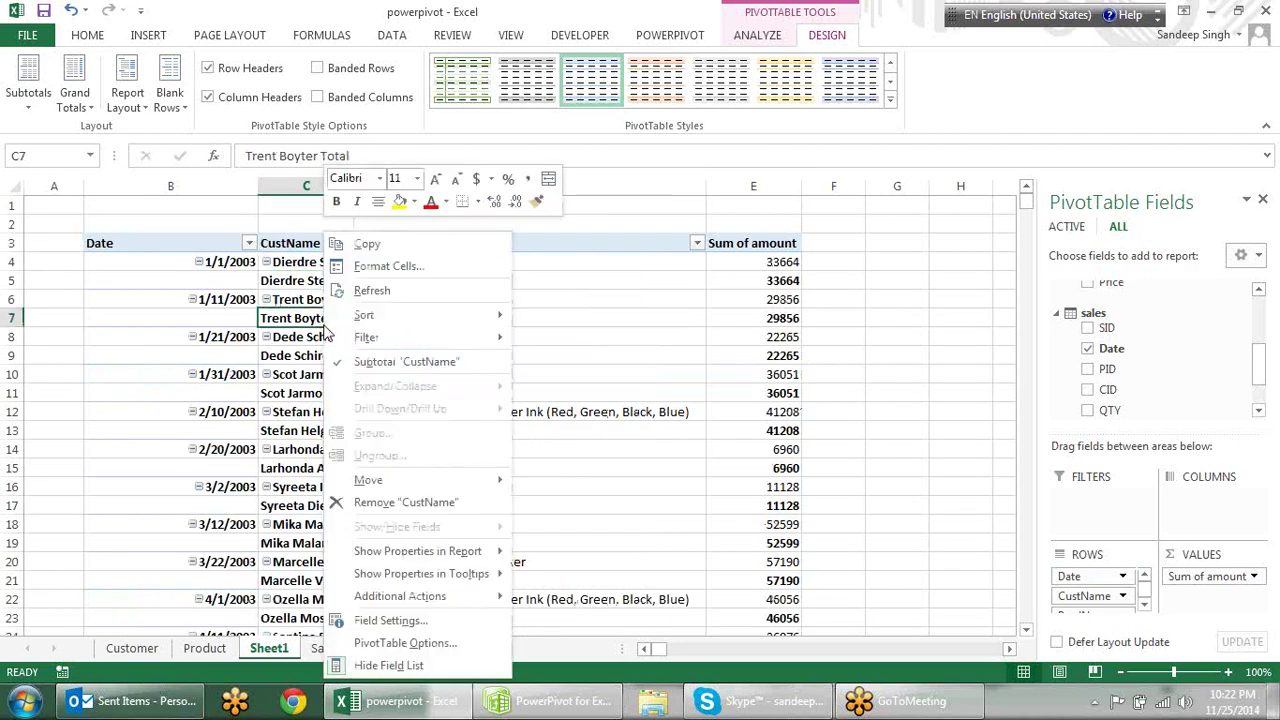
click(380, 361)
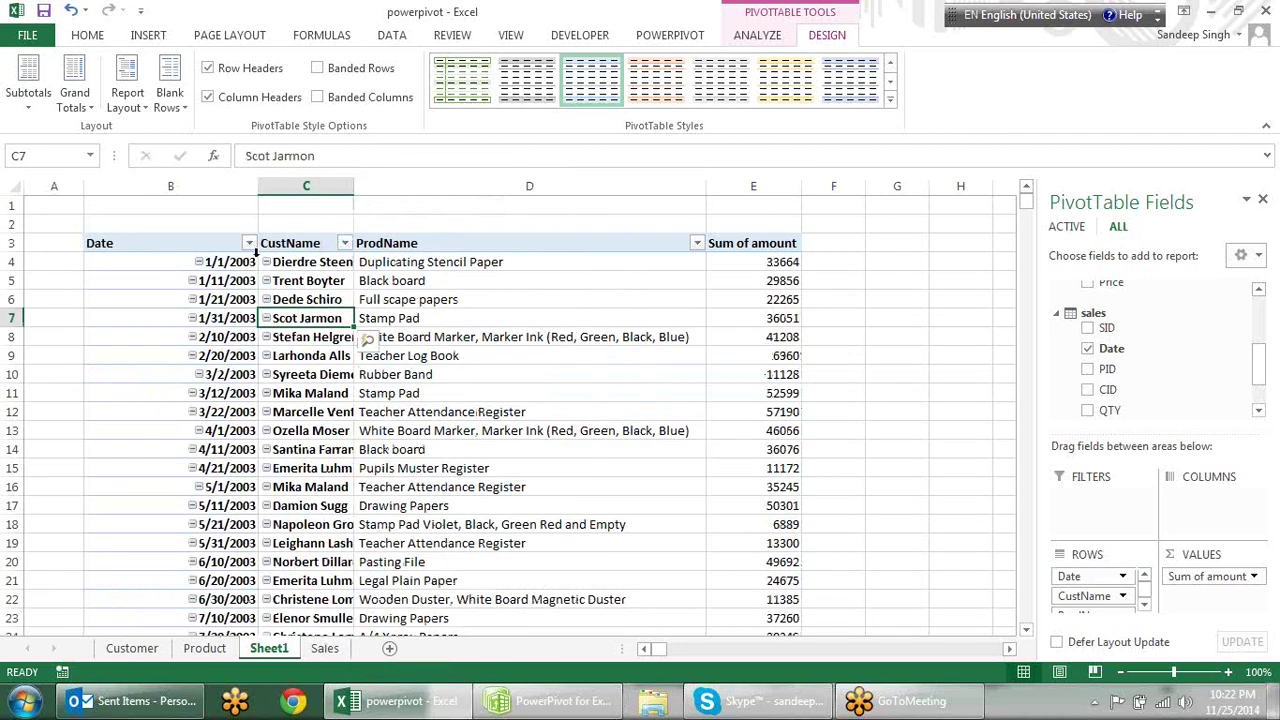
Check the date rows 1/11/2003, 1/31/2003 and 3/22/2003 in the rearranged pivot.
click(233, 283)
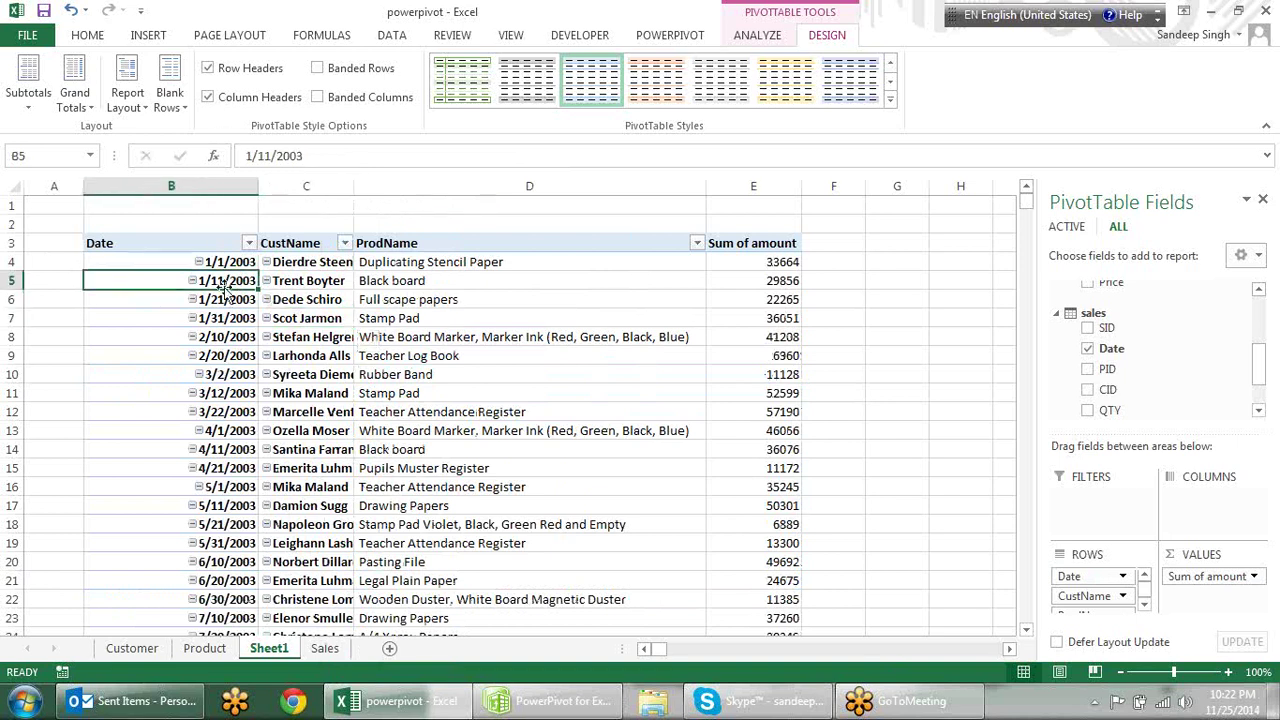
scroll(740, 44, up, 2)
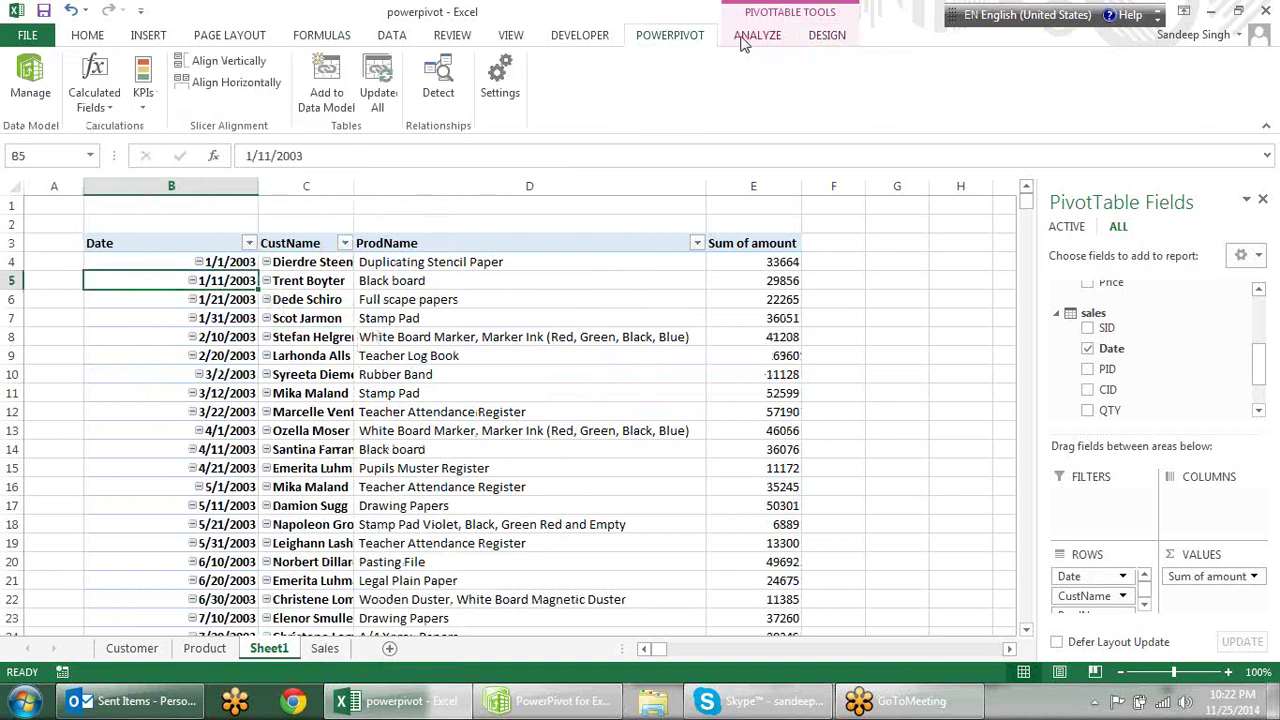
scroll(740, 40, down, 1)
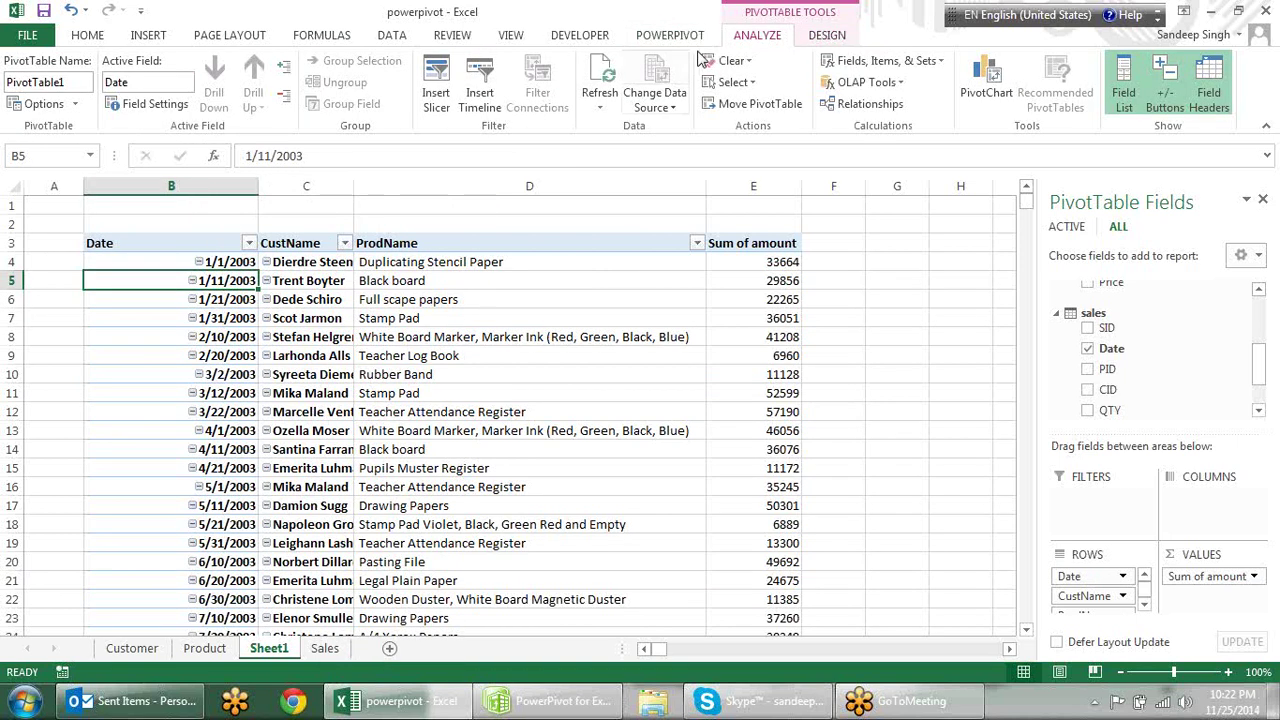
click(217, 318)
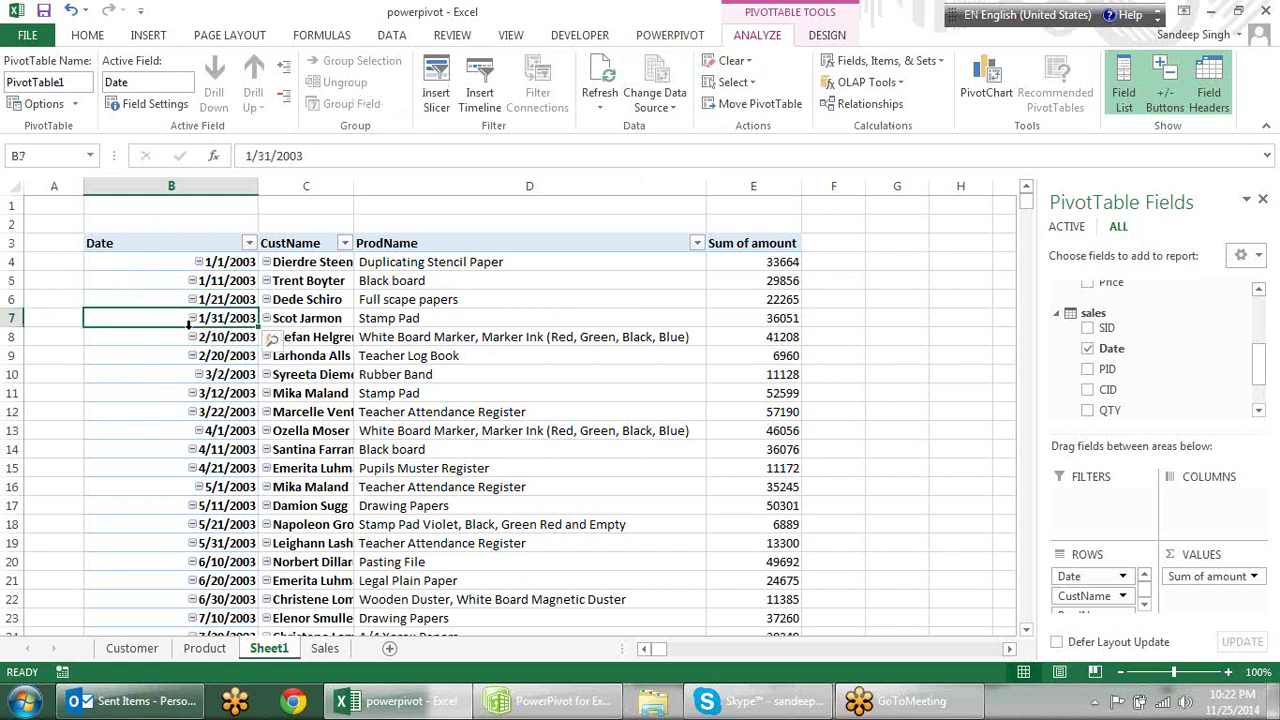
click(230, 414)
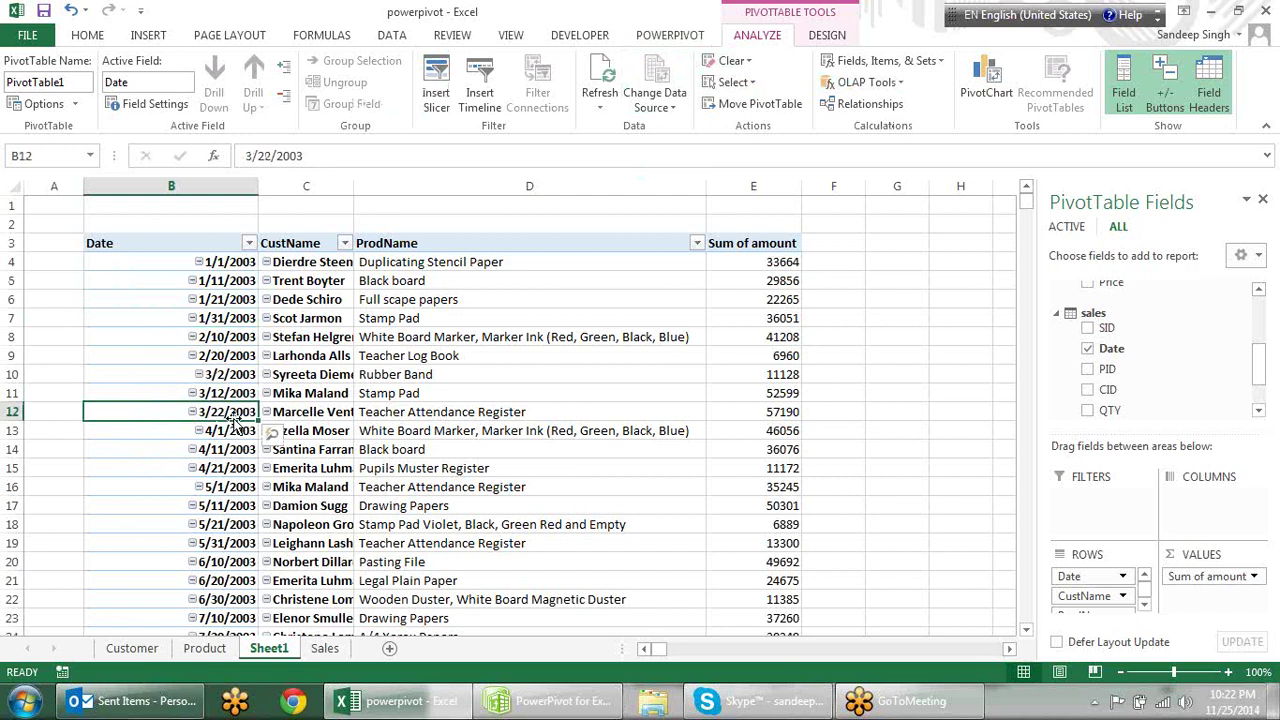
right_click(228, 356)
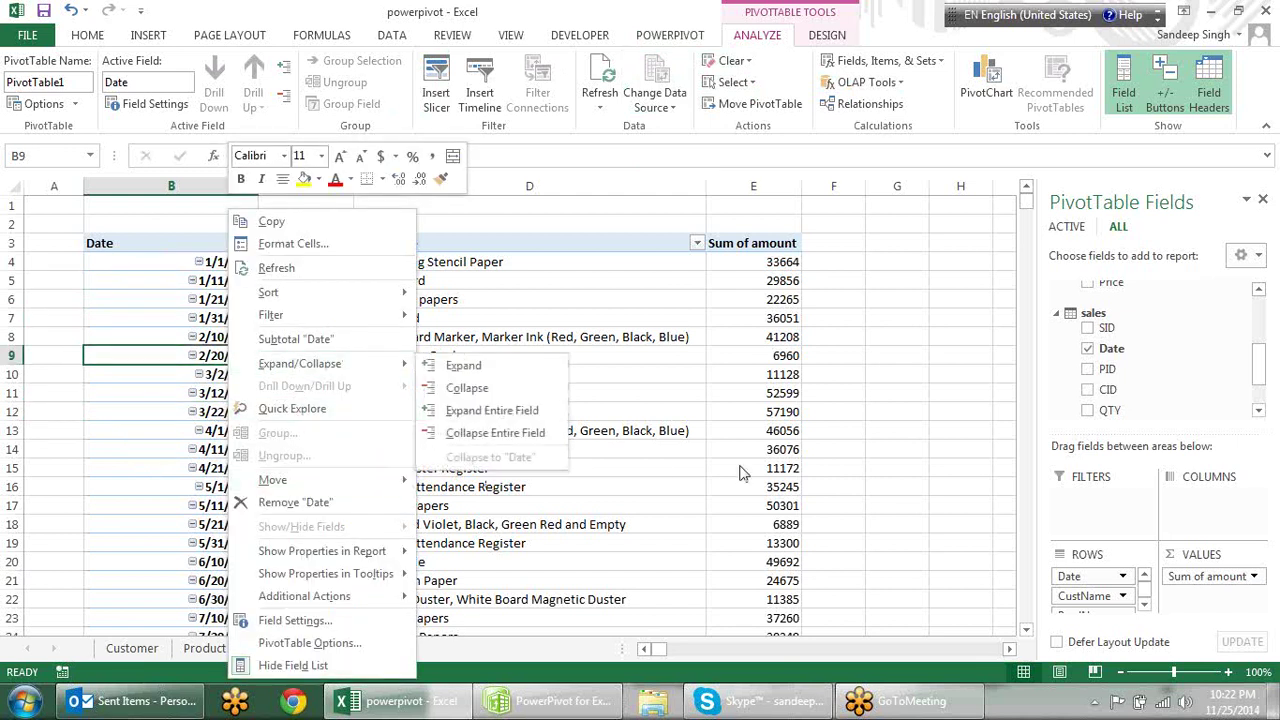
key(Escape)
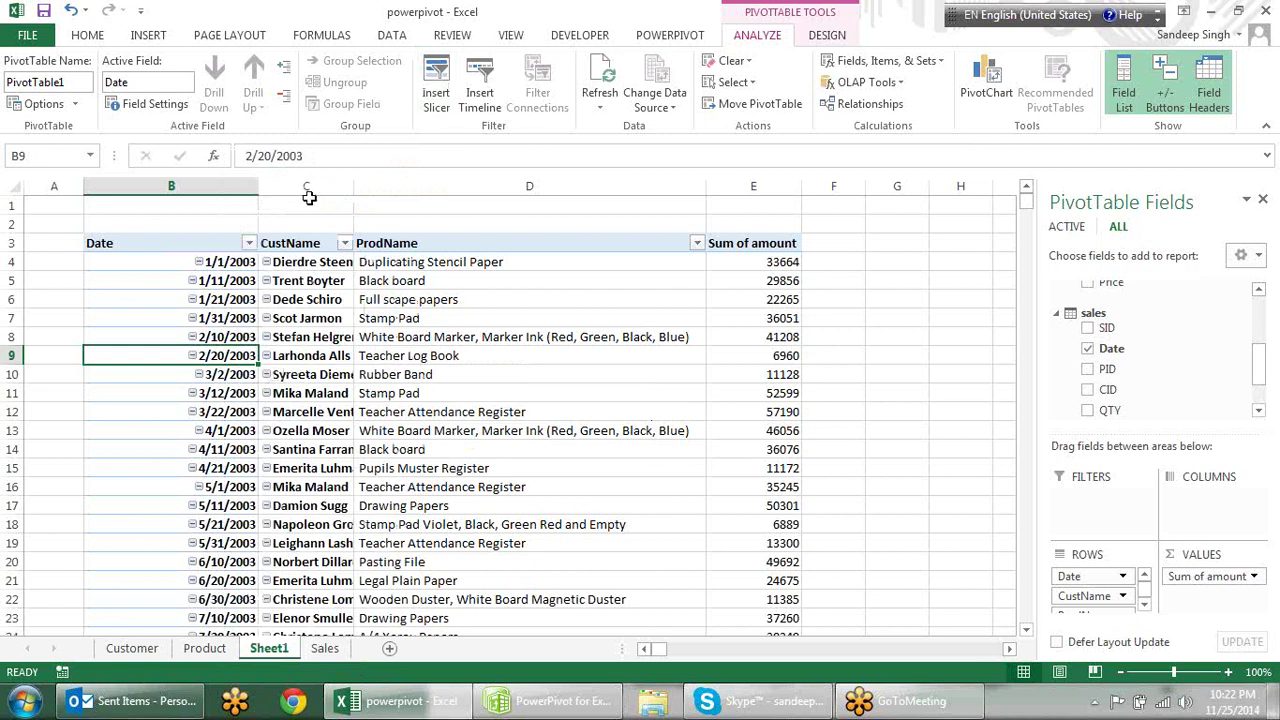
click(224, 272)
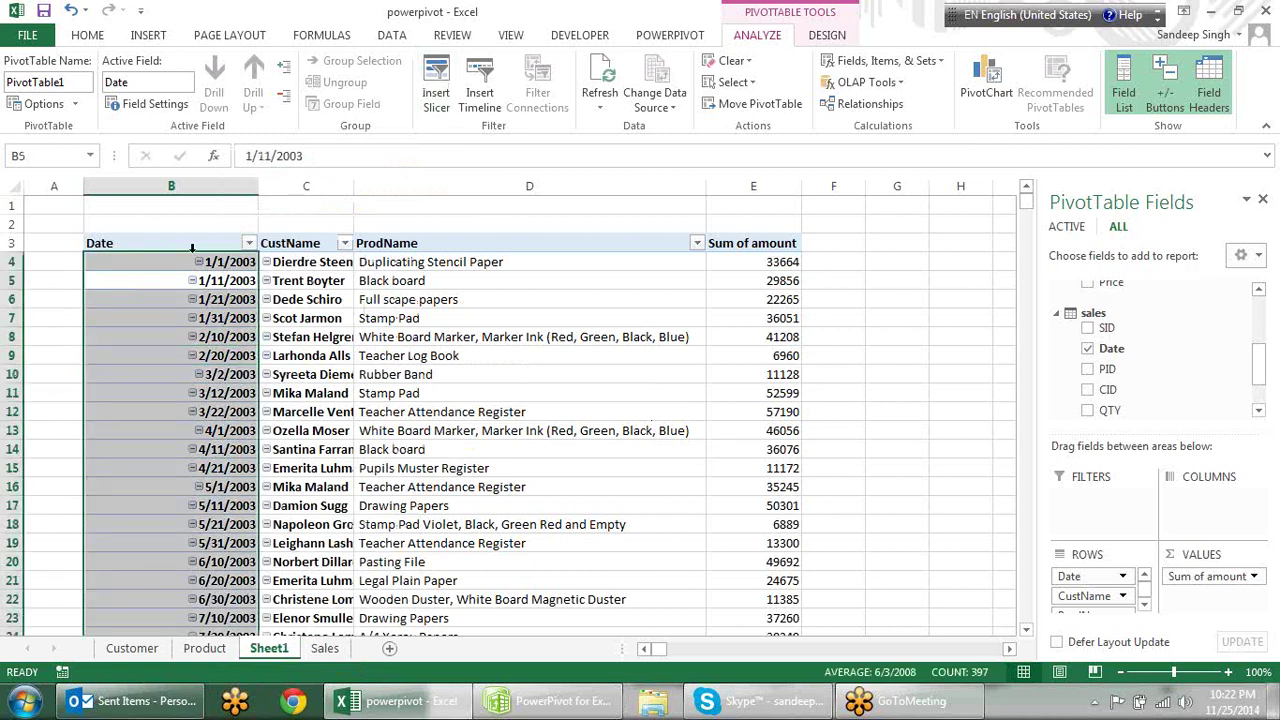
key(Return)
key(Return)
key(Return)
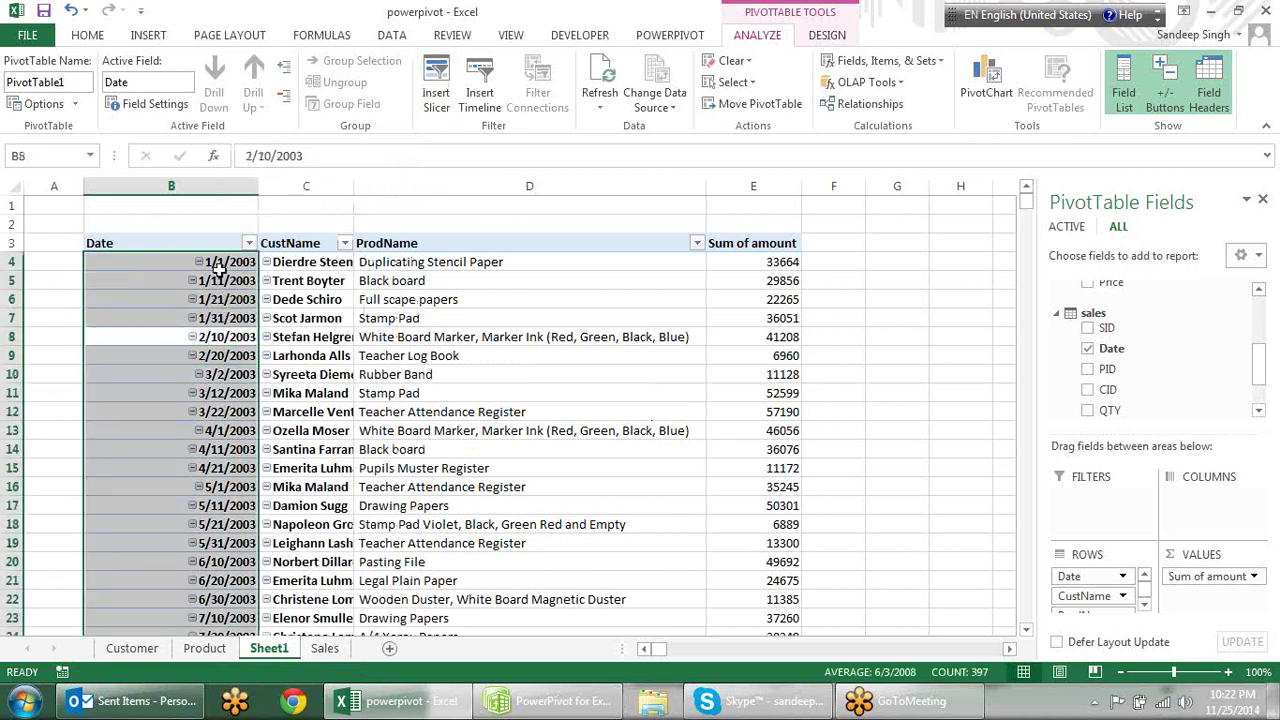
click(216, 272)
drag(220, 411, 216, 392)
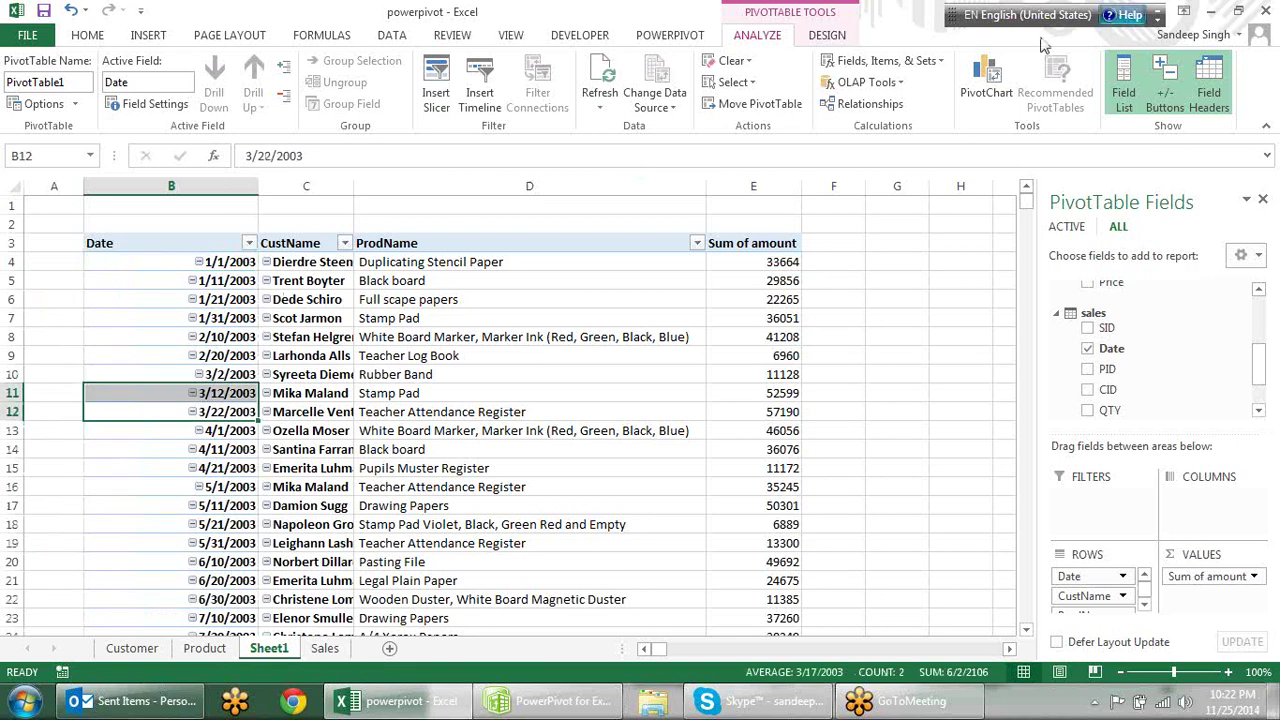
click(827, 37)
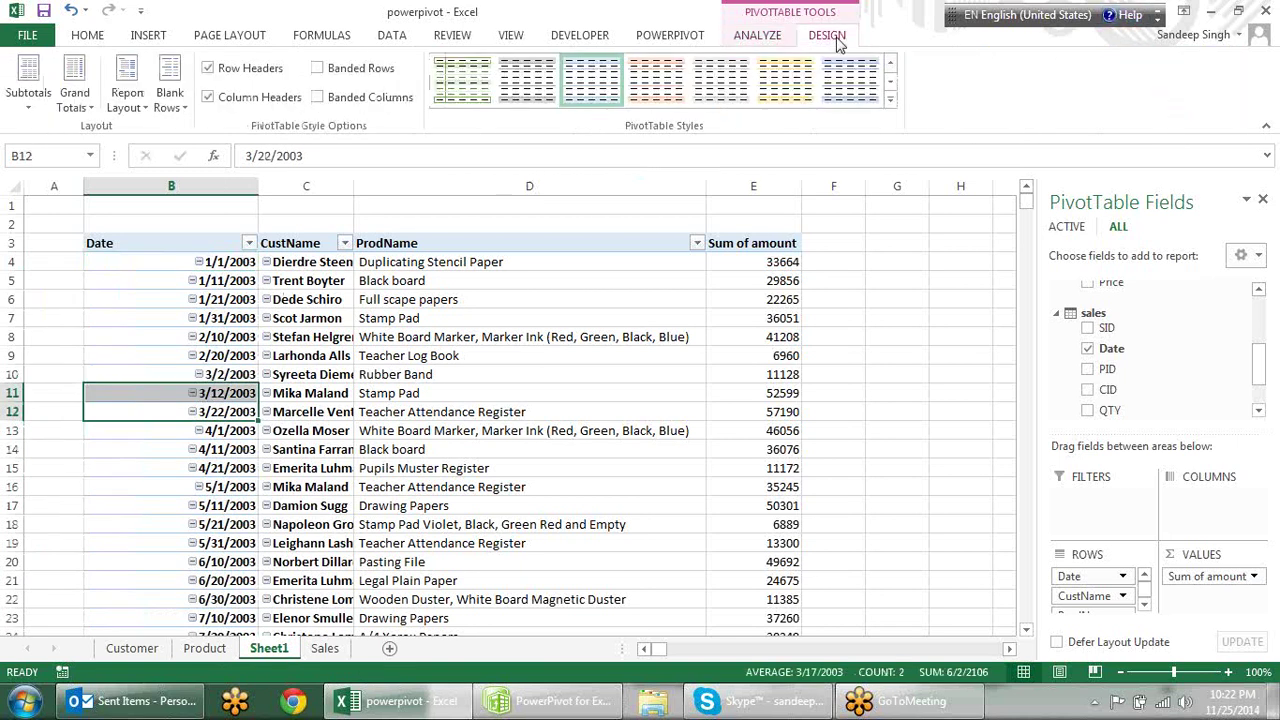
click(774, 40)
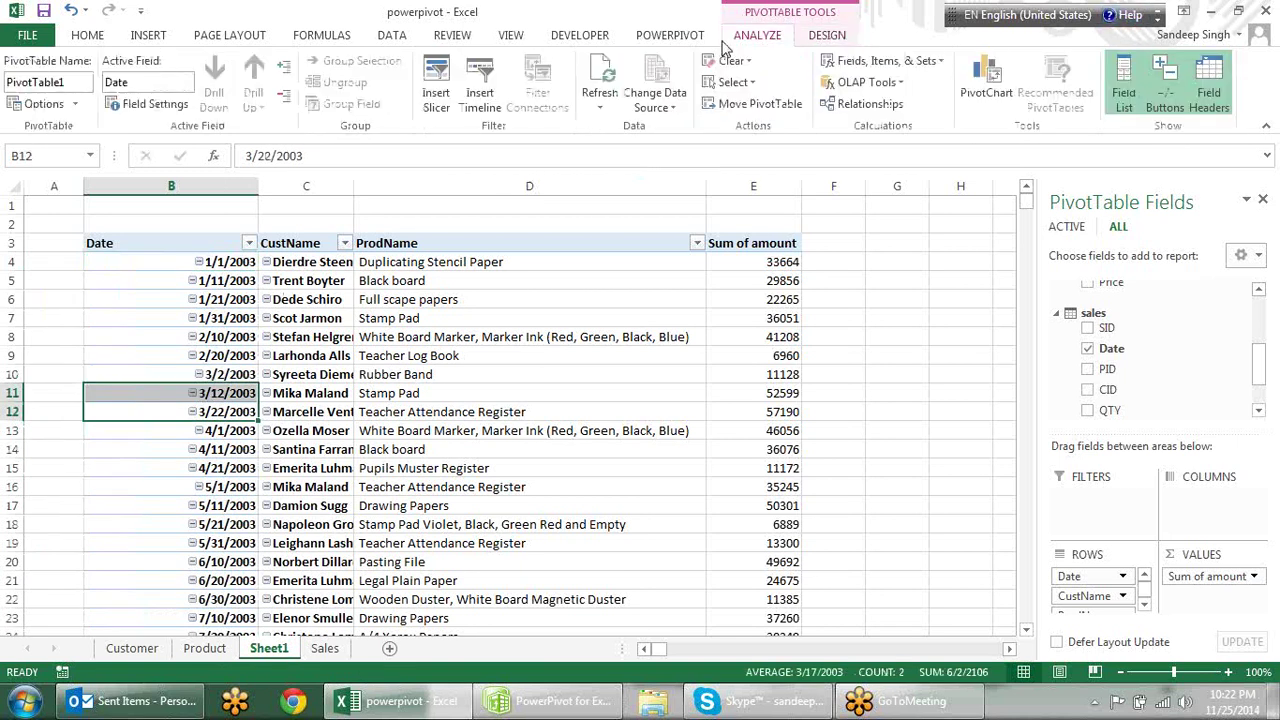
click(247, 301)
key(ctrl+shift+3)
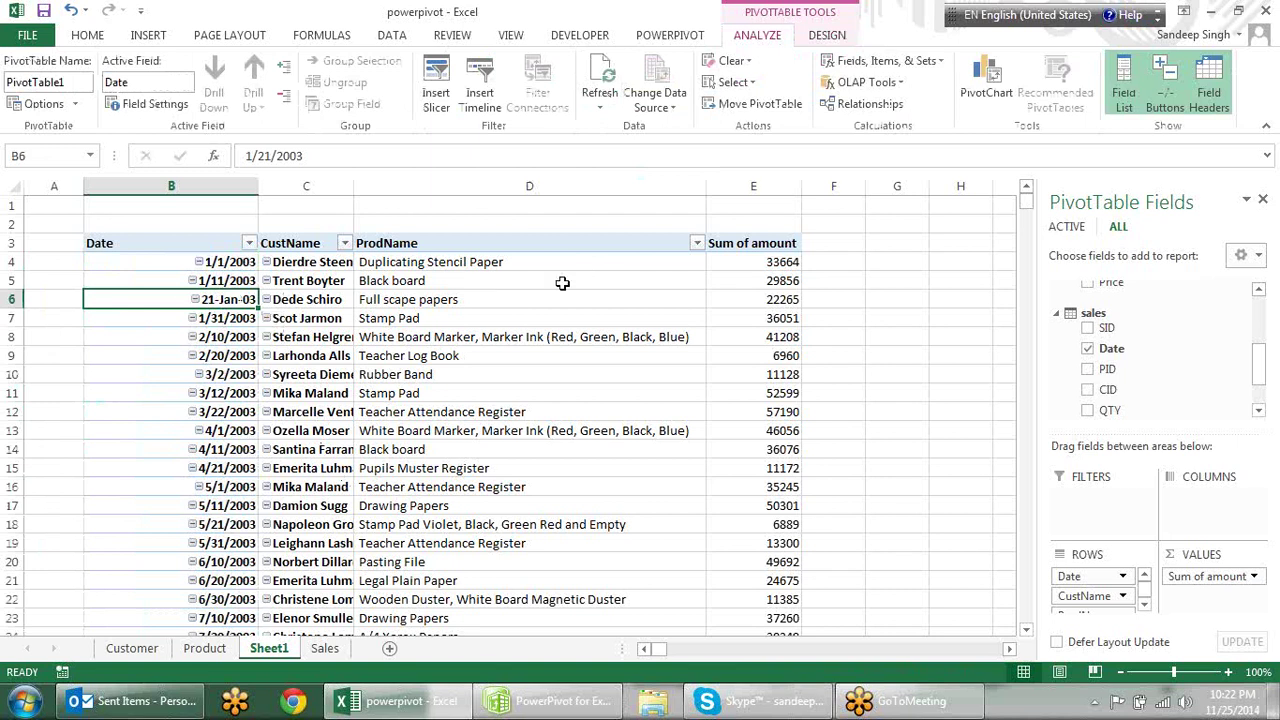
right_click(238, 306)
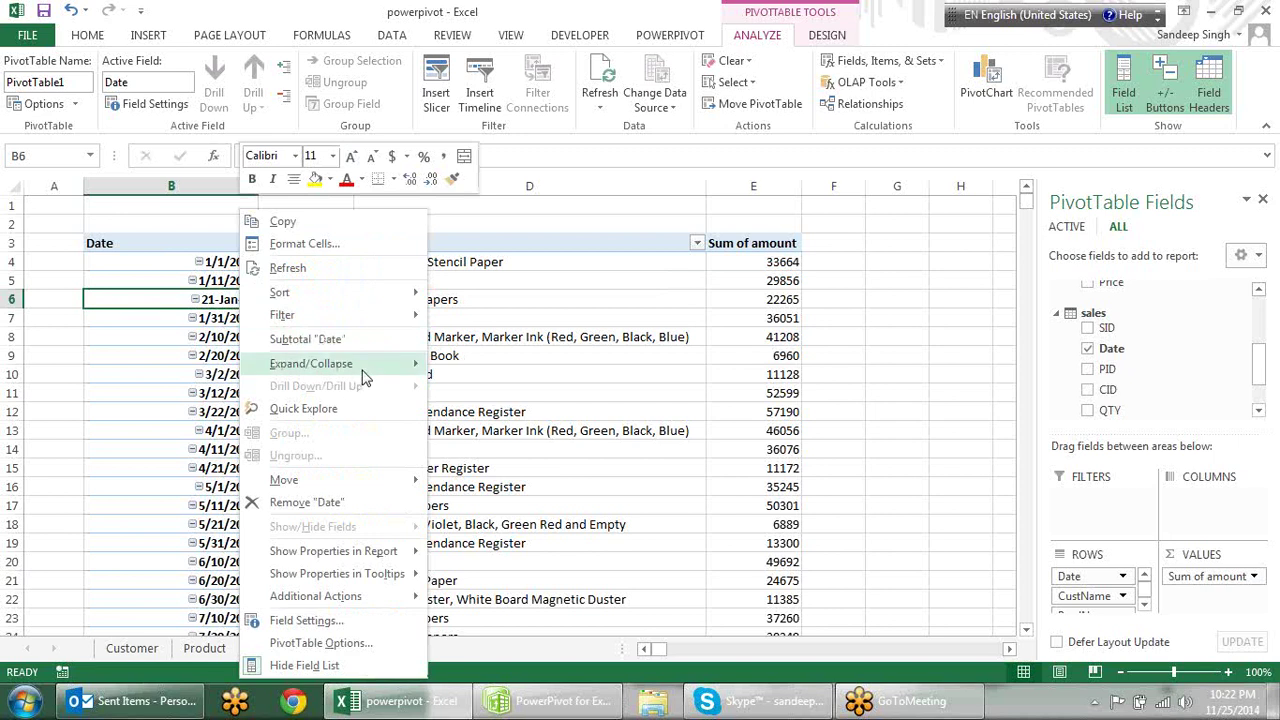
key(Escape)
click(222, 386)
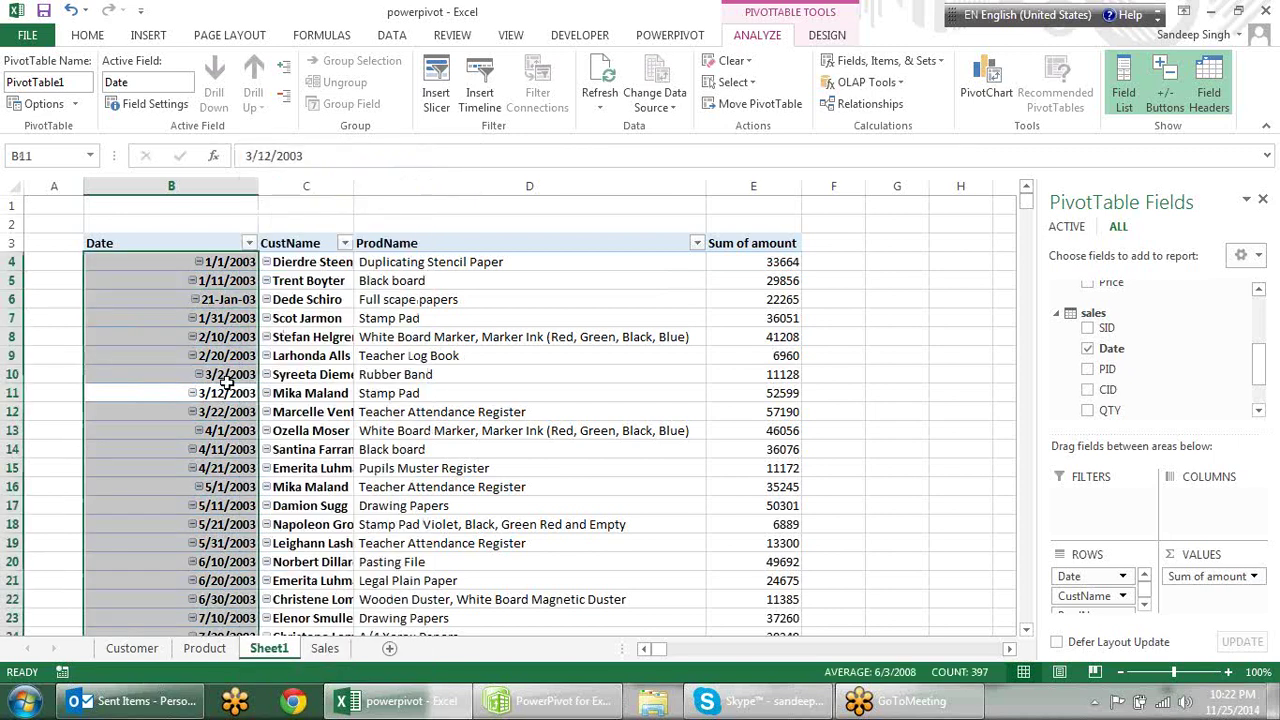
click(216, 336)
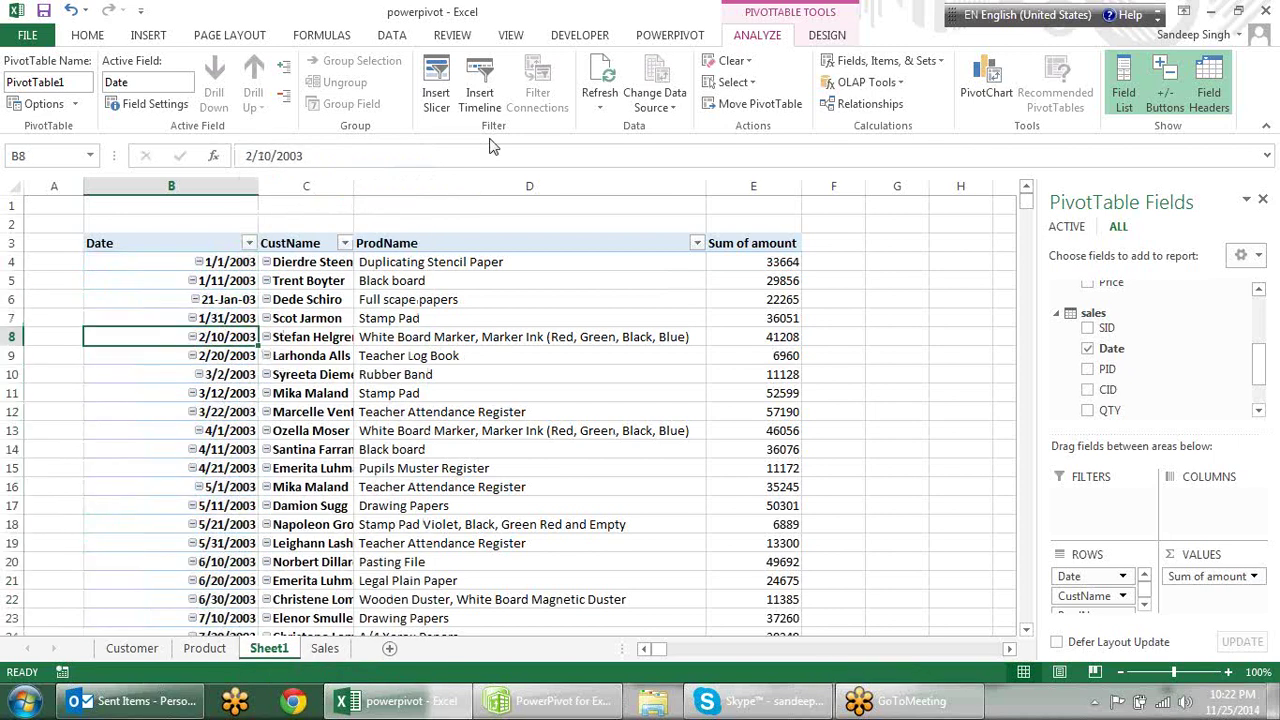
click(390, 36)
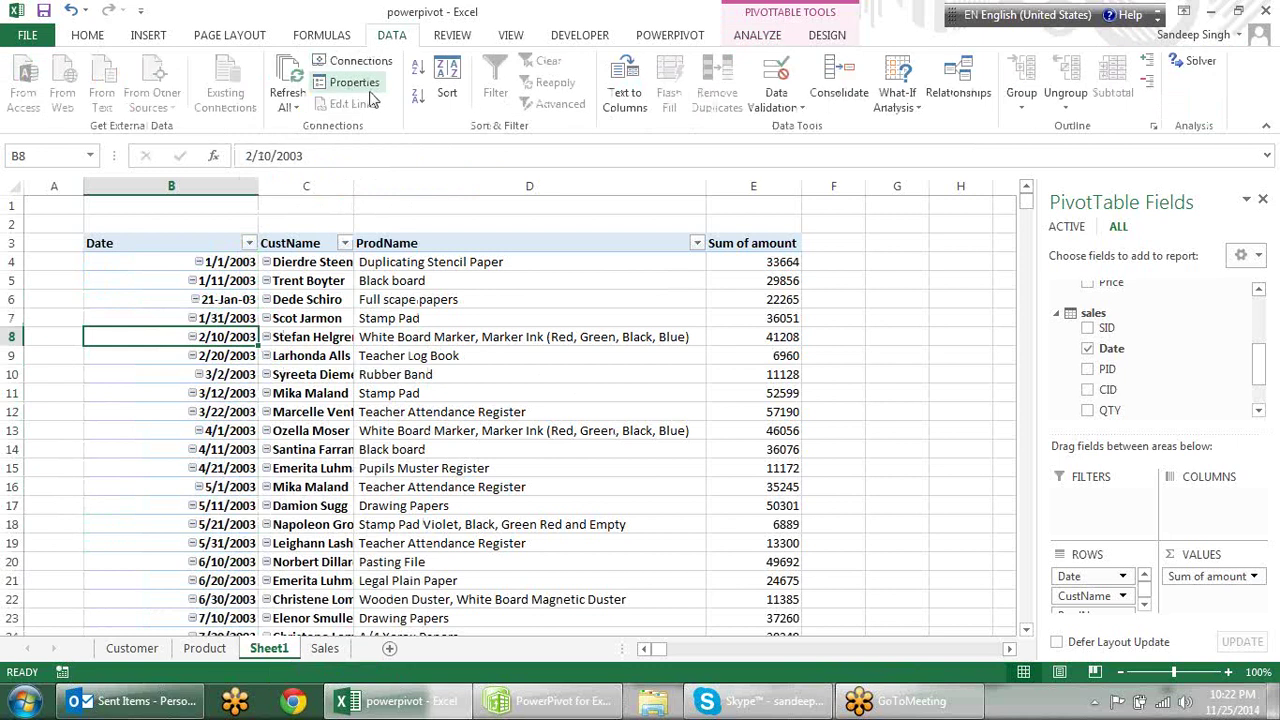
click(760, 36)
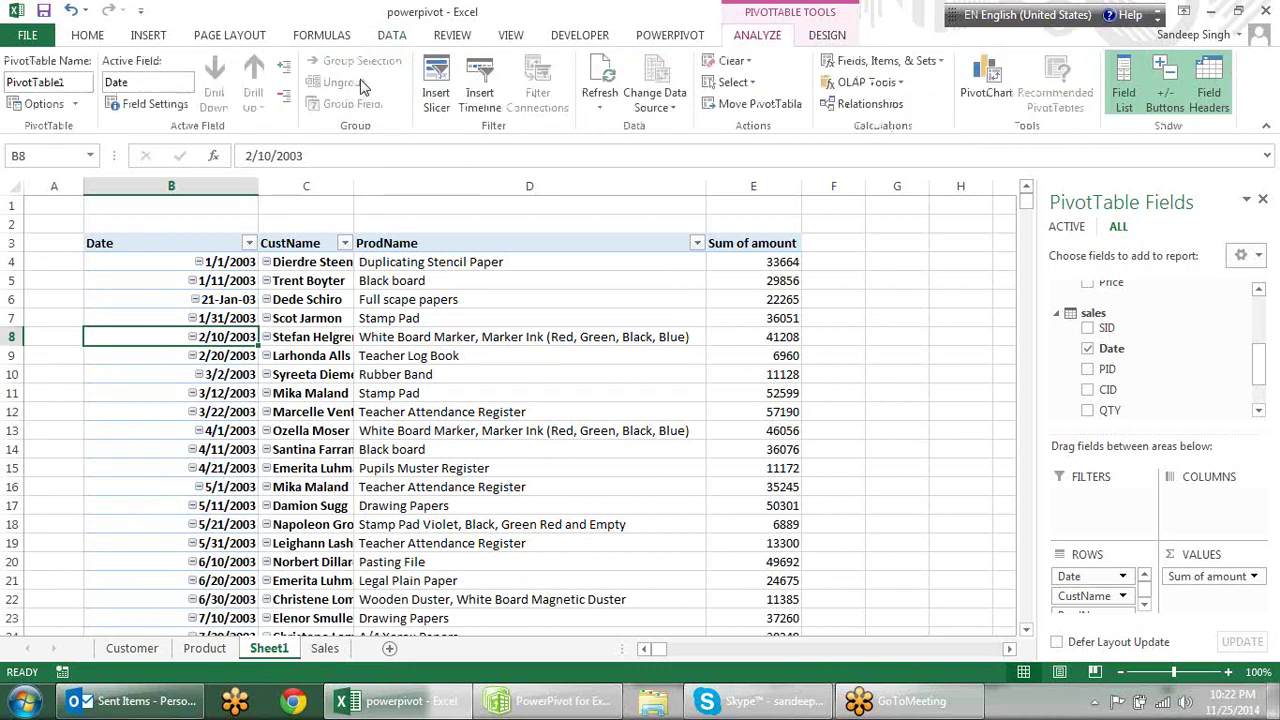
click(330, 318)
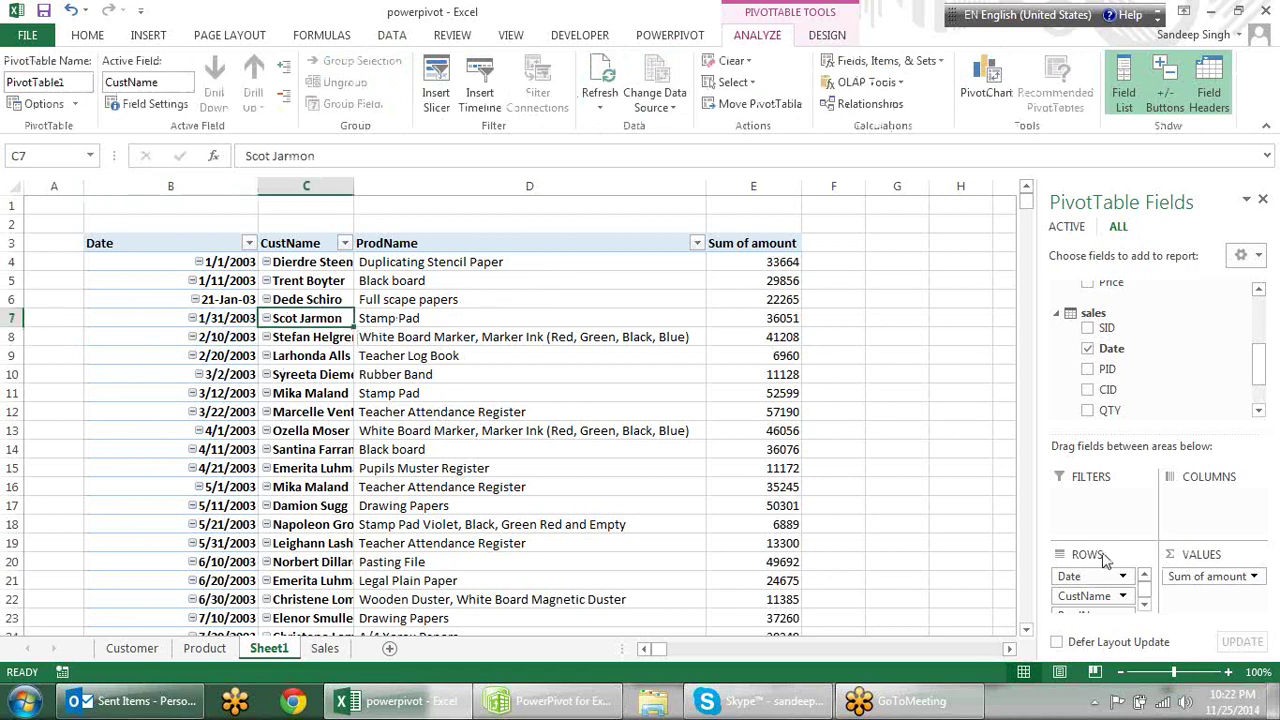
Remove CustName and ProdName from the pivot rows.
drag(1092, 596, 980, 485)
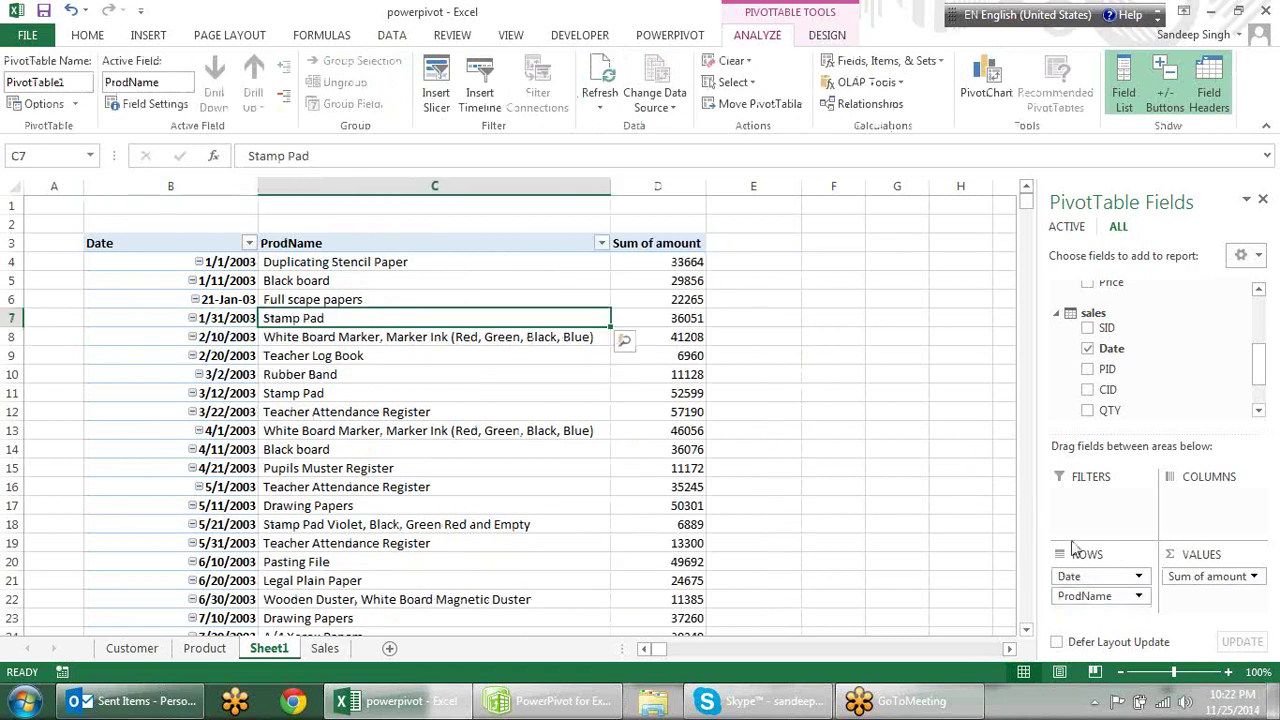
drag(1107, 605, 960, 475)
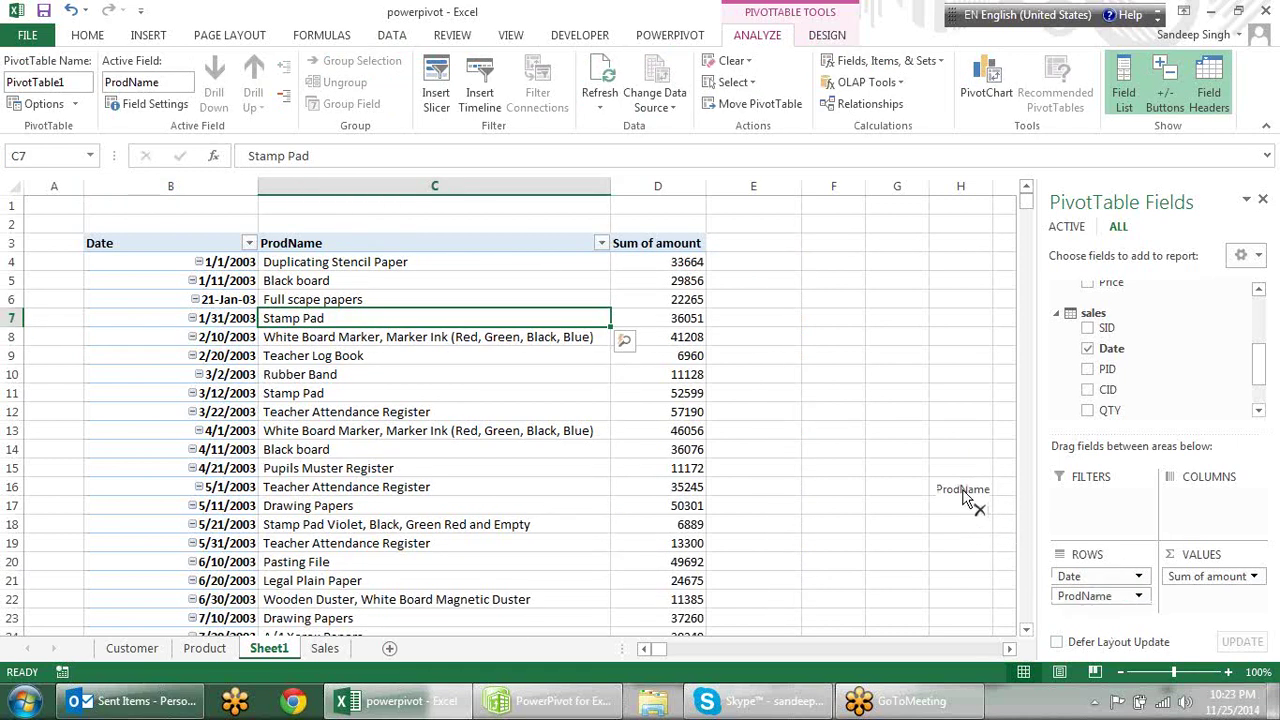
click(114, 303)
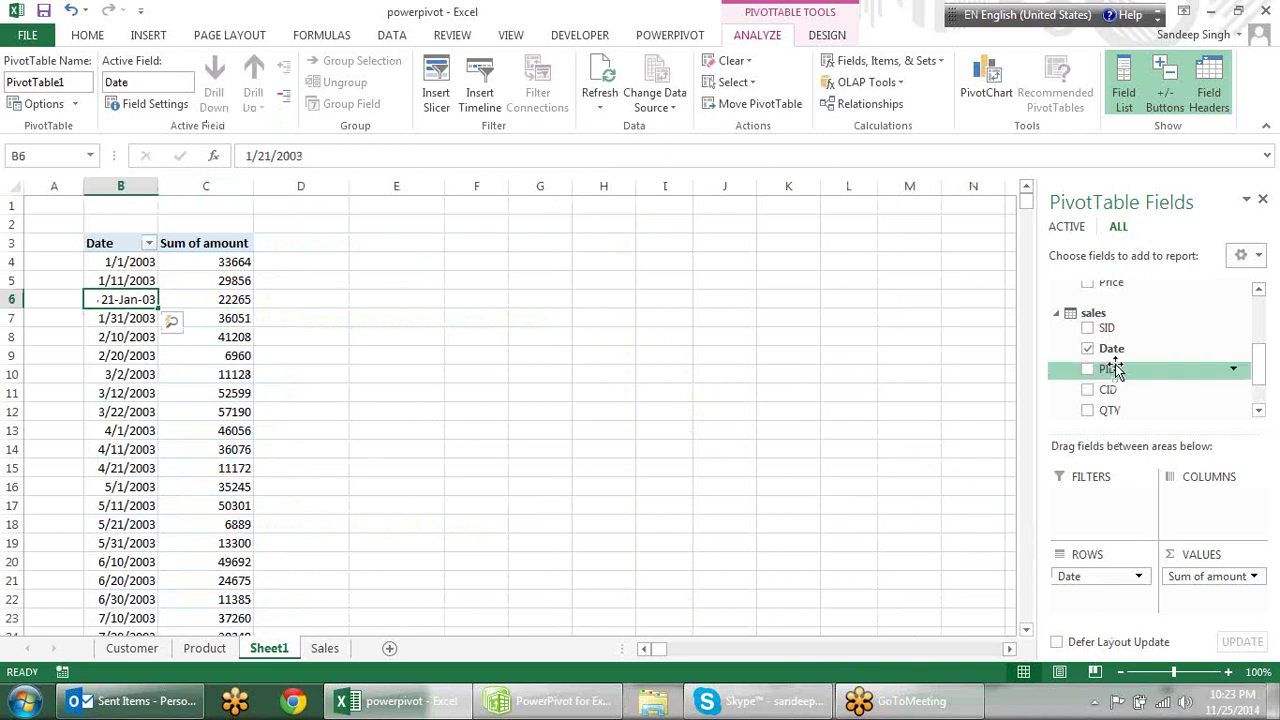
Add ProdName back under Date and expand every date to show its product.
drag(1265, 366, 1262, 347)
drag(1133, 327, 1100, 595)
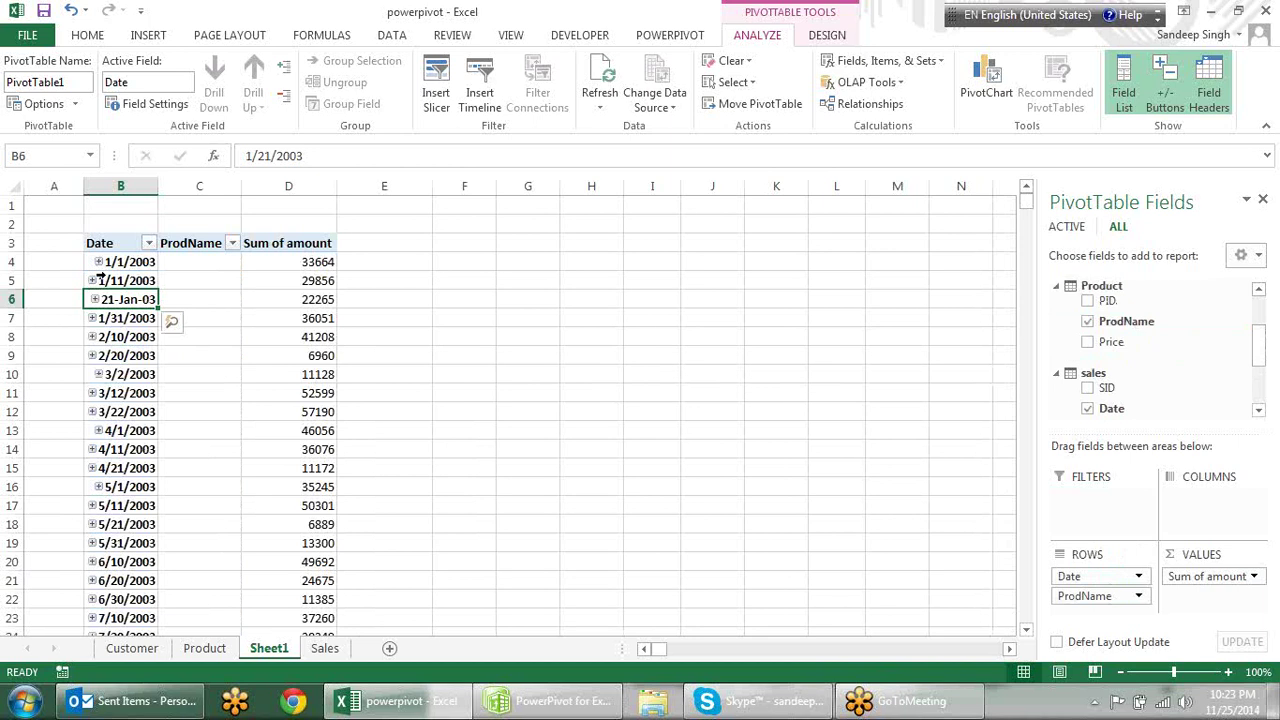
click(285, 68)
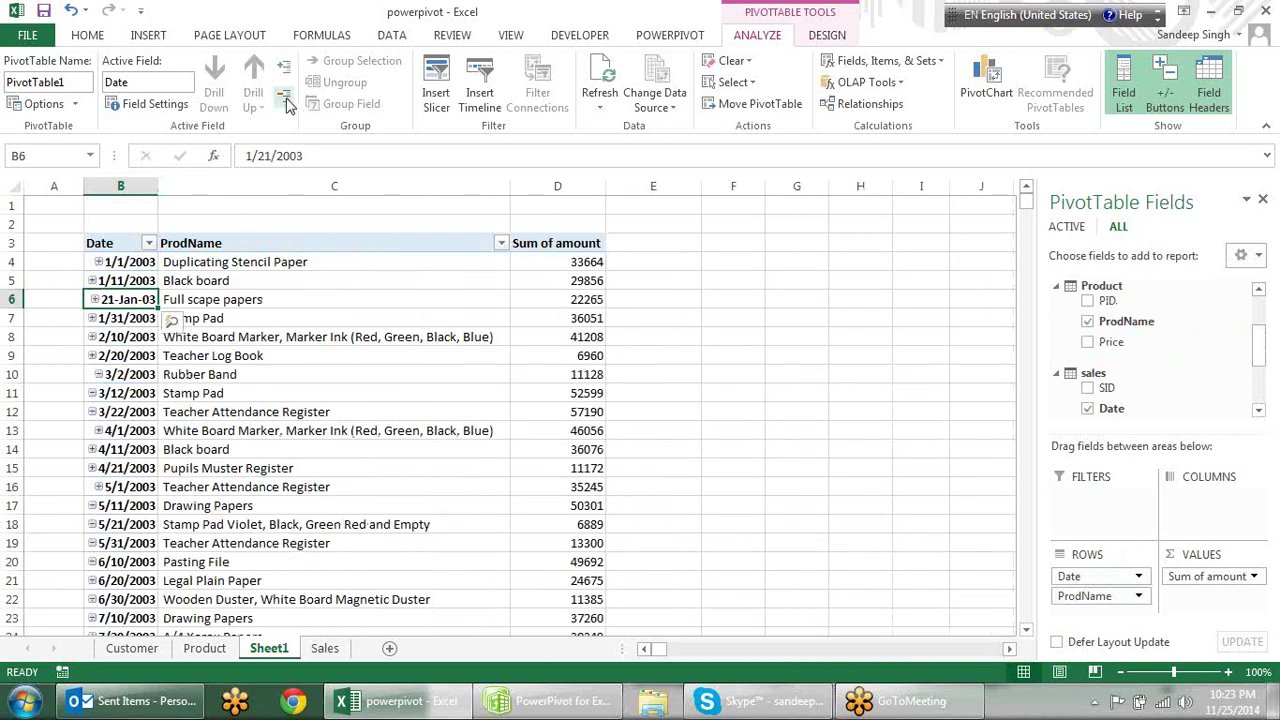
click(285, 98)
click(284, 68)
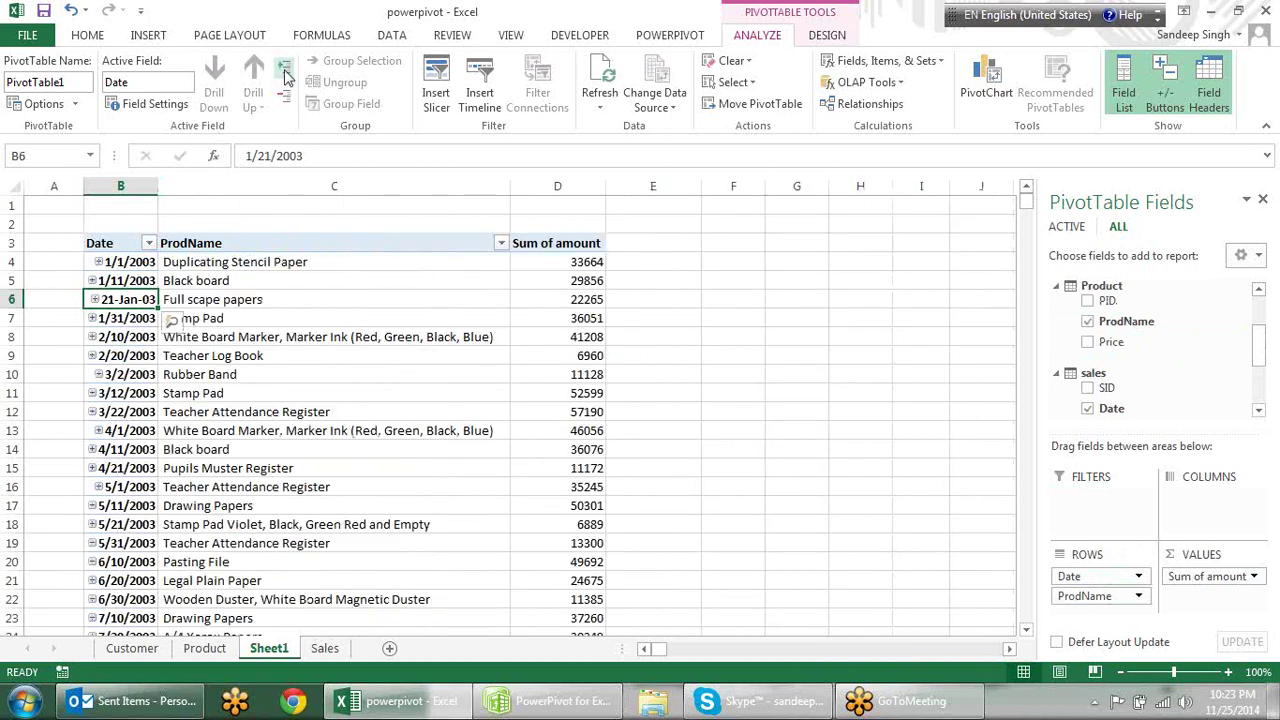
click(284, 97)
click(288, 68)
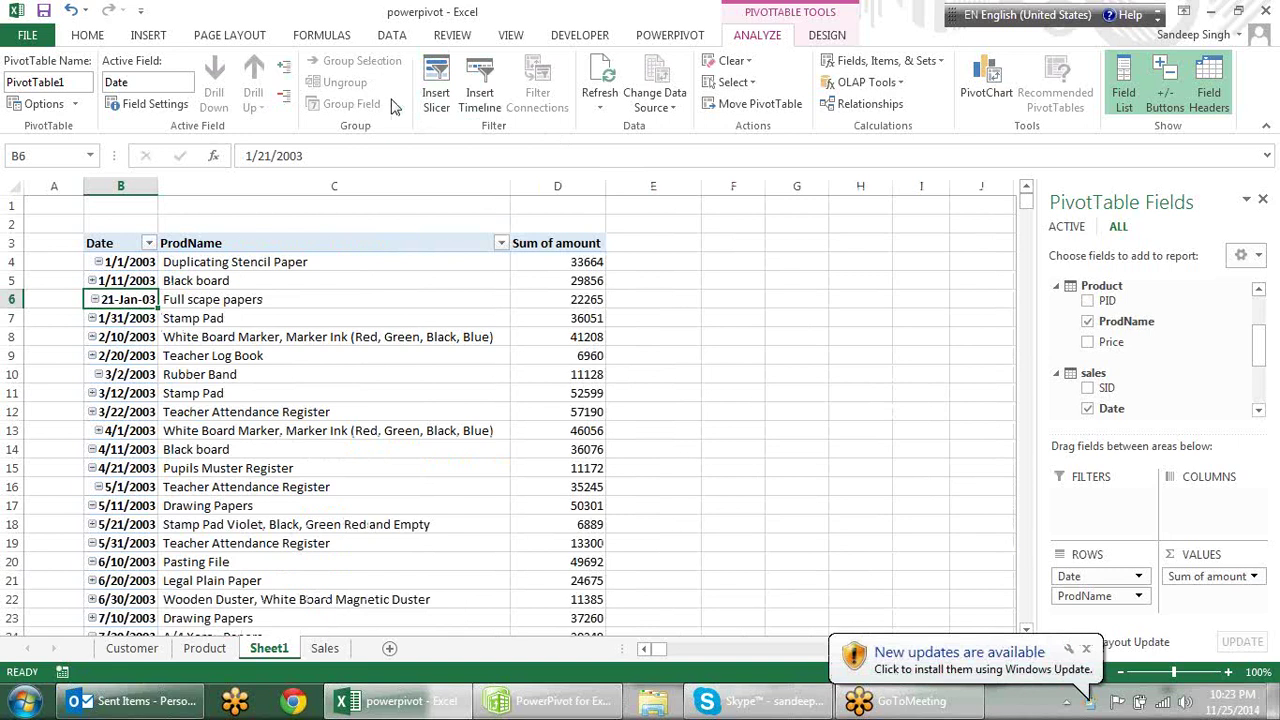
Dismiss the Windows update notification and select the pivot's date items.
click(1086, 649)
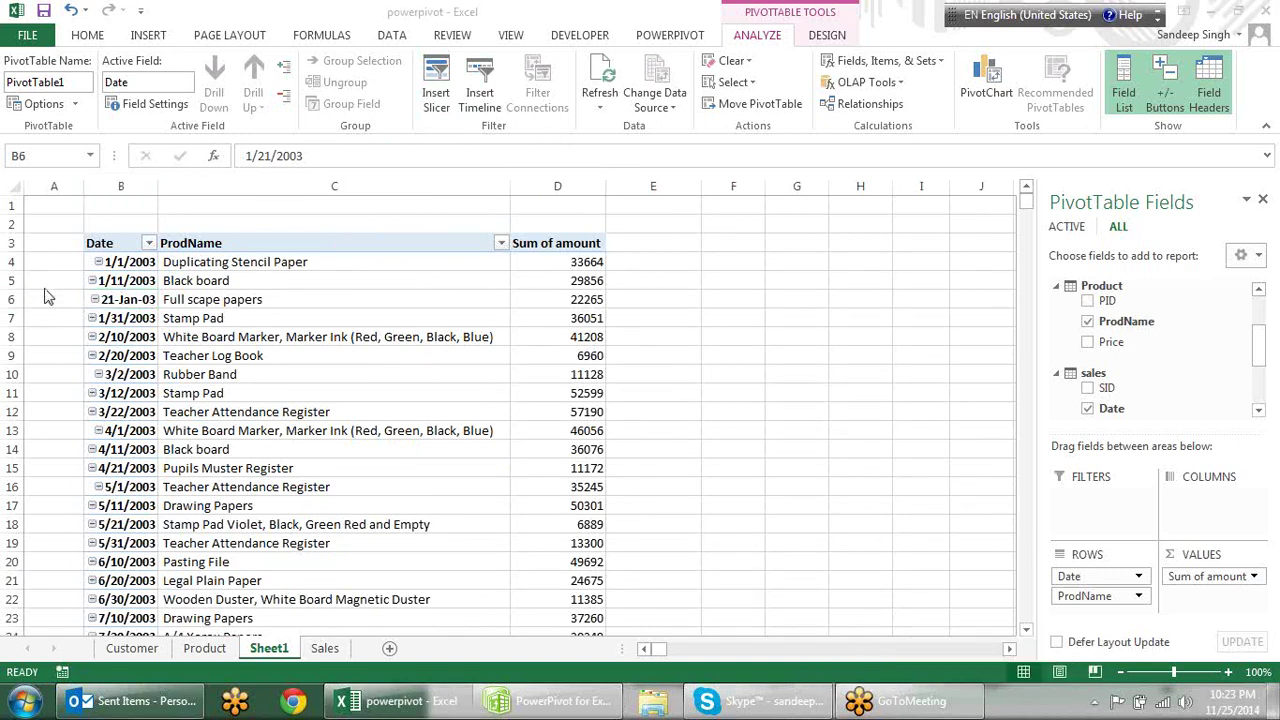
click(132, 366)
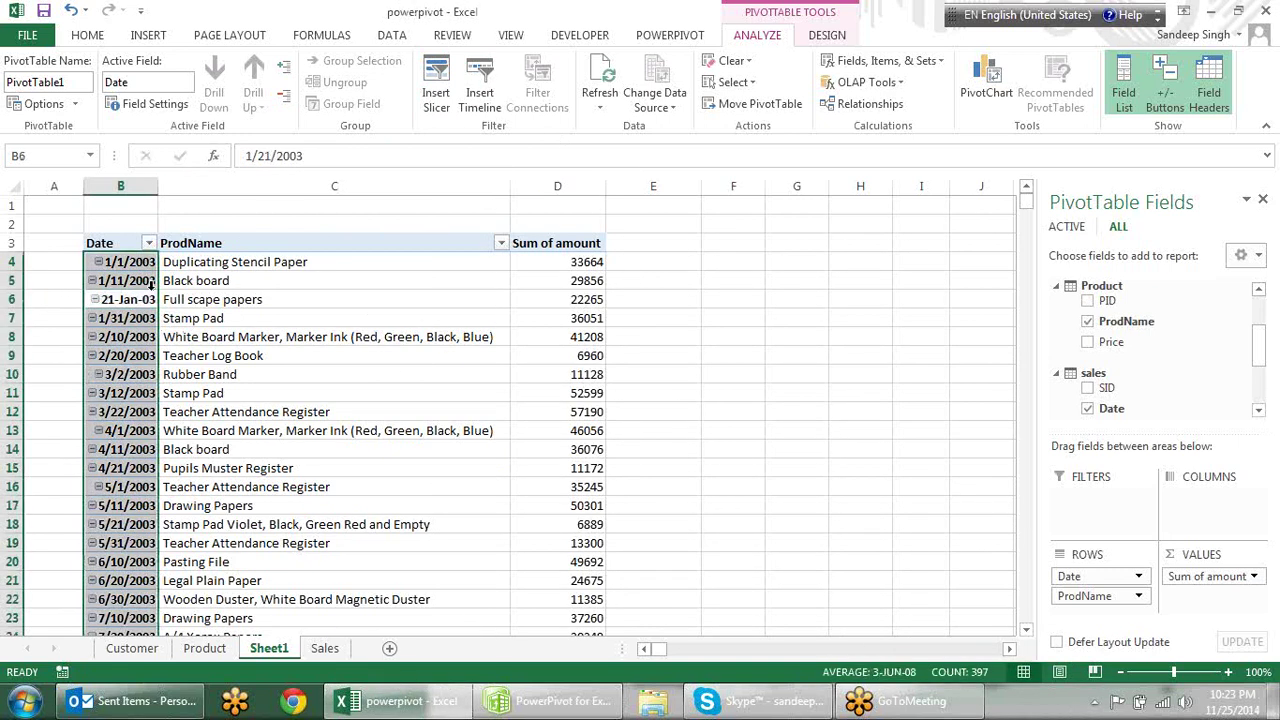
drag(120, 365, 120, 468)
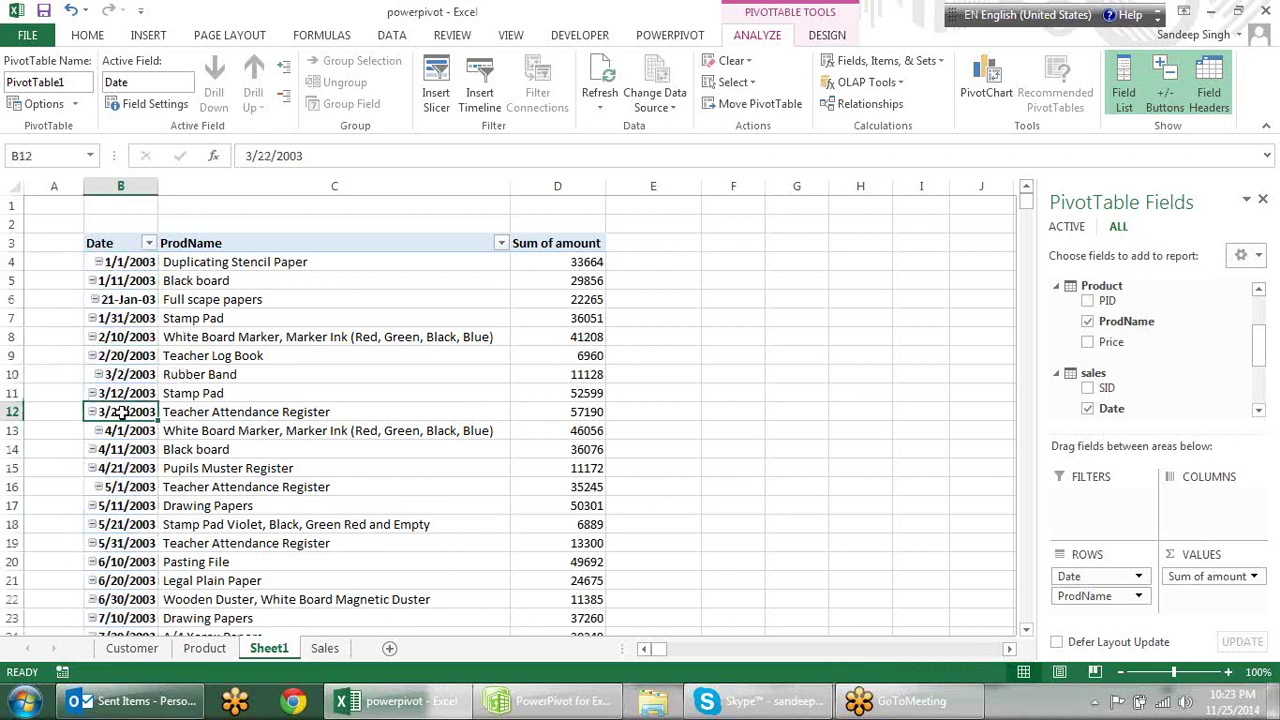
drag(116, 362, 127, 330)
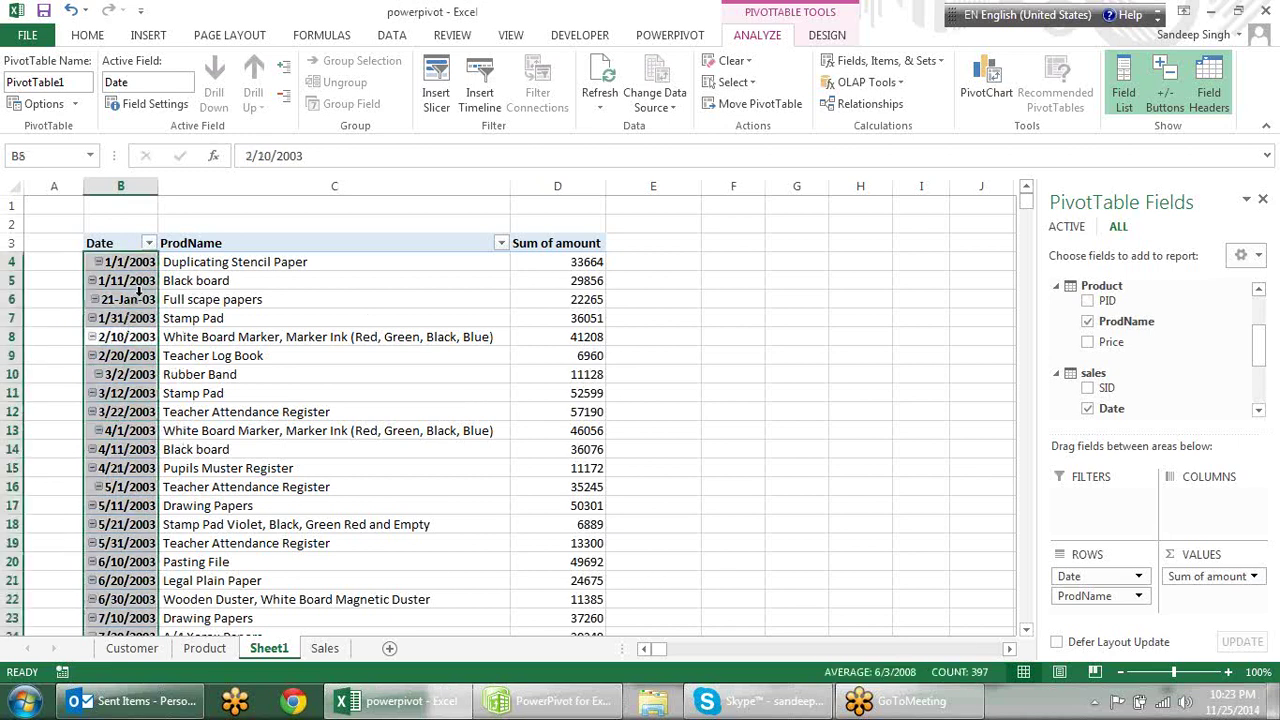
click(414, 318)
mouse_move(130, 280)
mouse_down()
mouse_move(135, 322)
mouse_move(110, 372)
mouse_up()
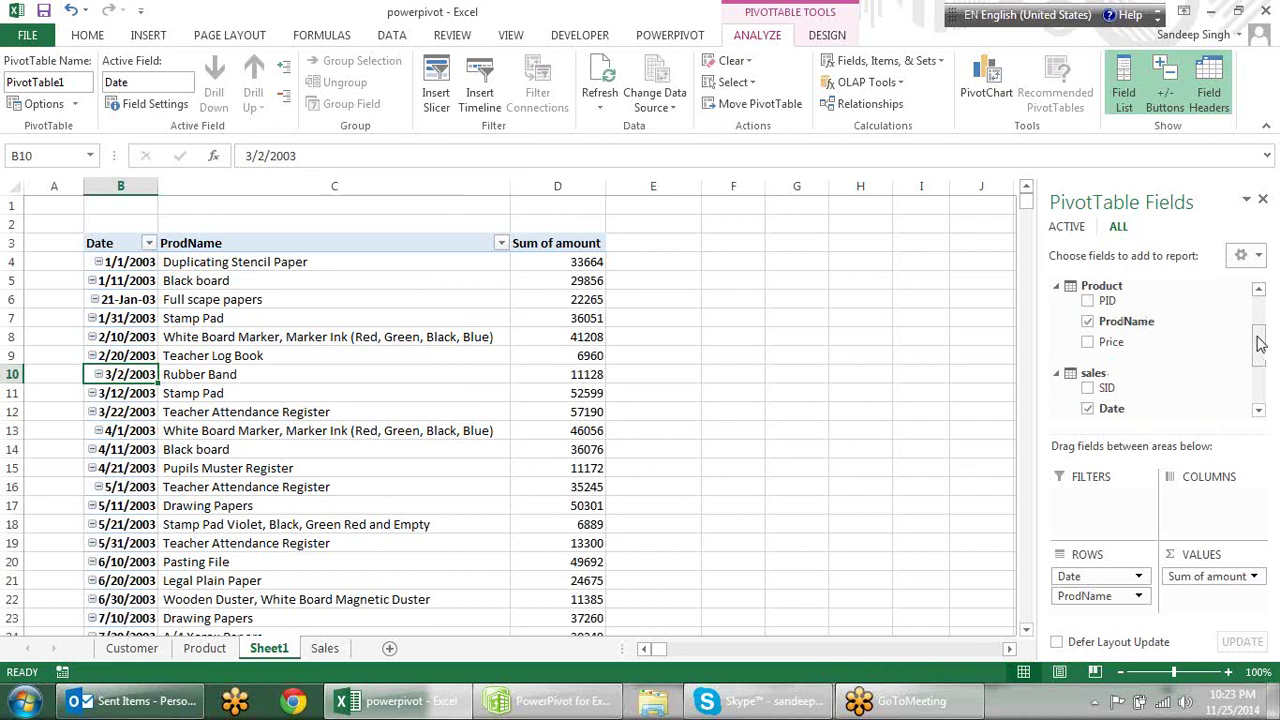
Autofit column B to fit the dates, then select empty cell G12.
drag(1259, 343, 1267, 313)
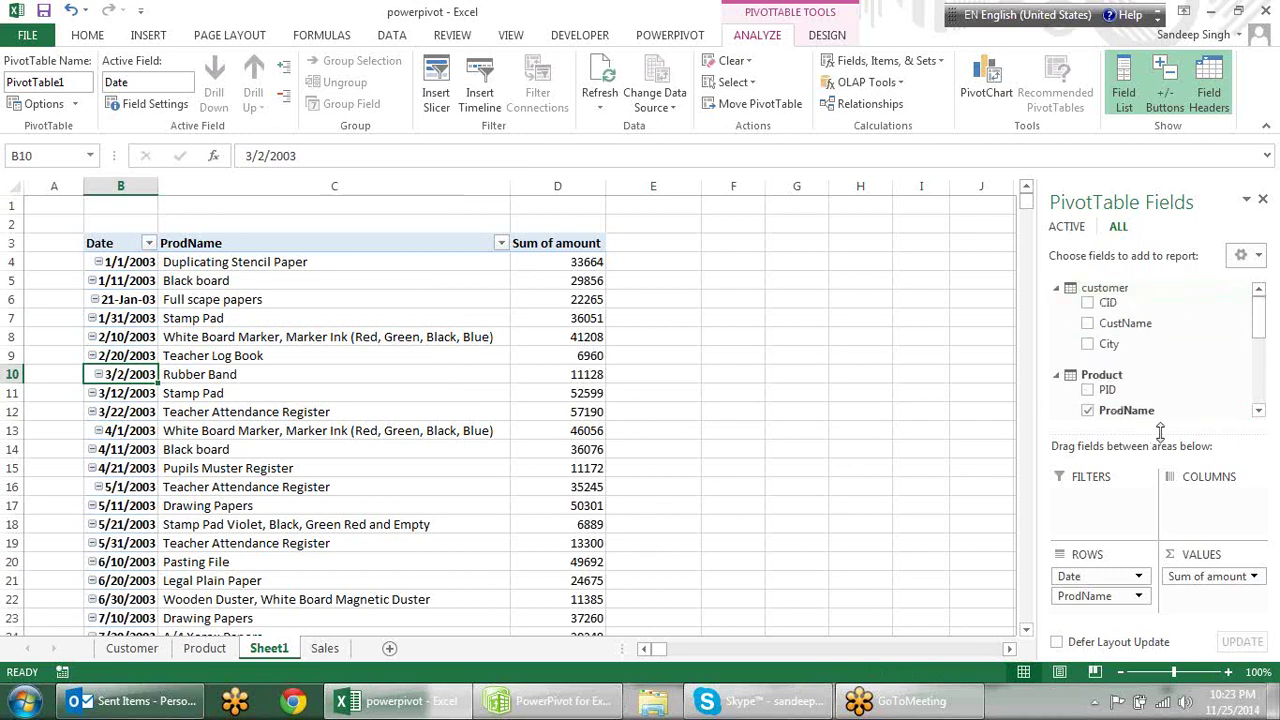
drag(1263, 318, 1265, 397)
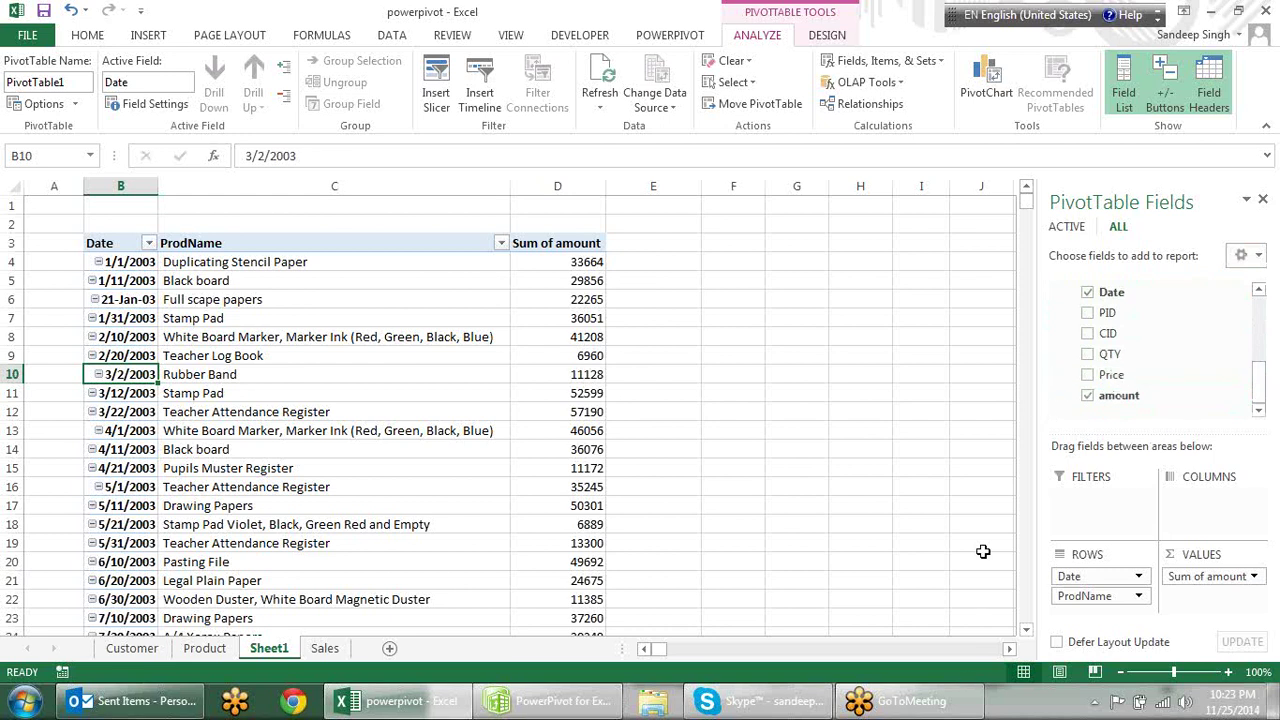
scroll(671, 430, down, 5)
scroll(680, 426, down, 5)
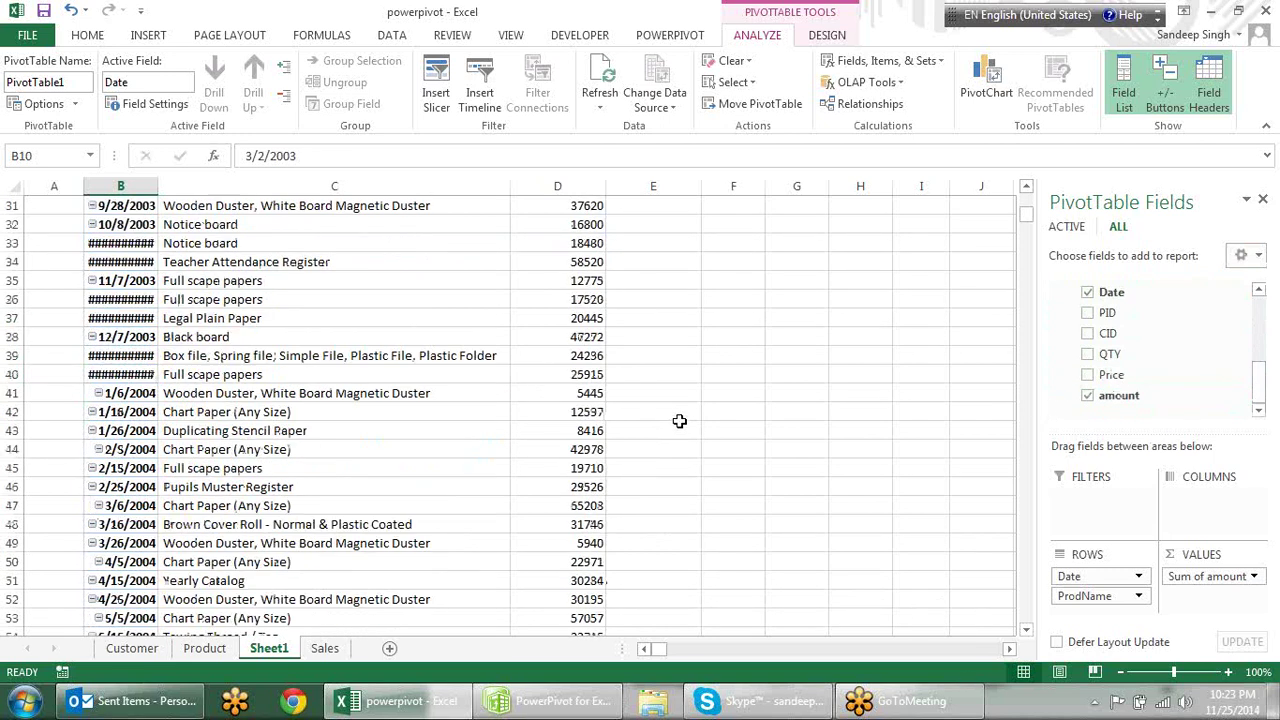
scroll(567, 473, up, 7)
scroll(567, 473, up, 3)
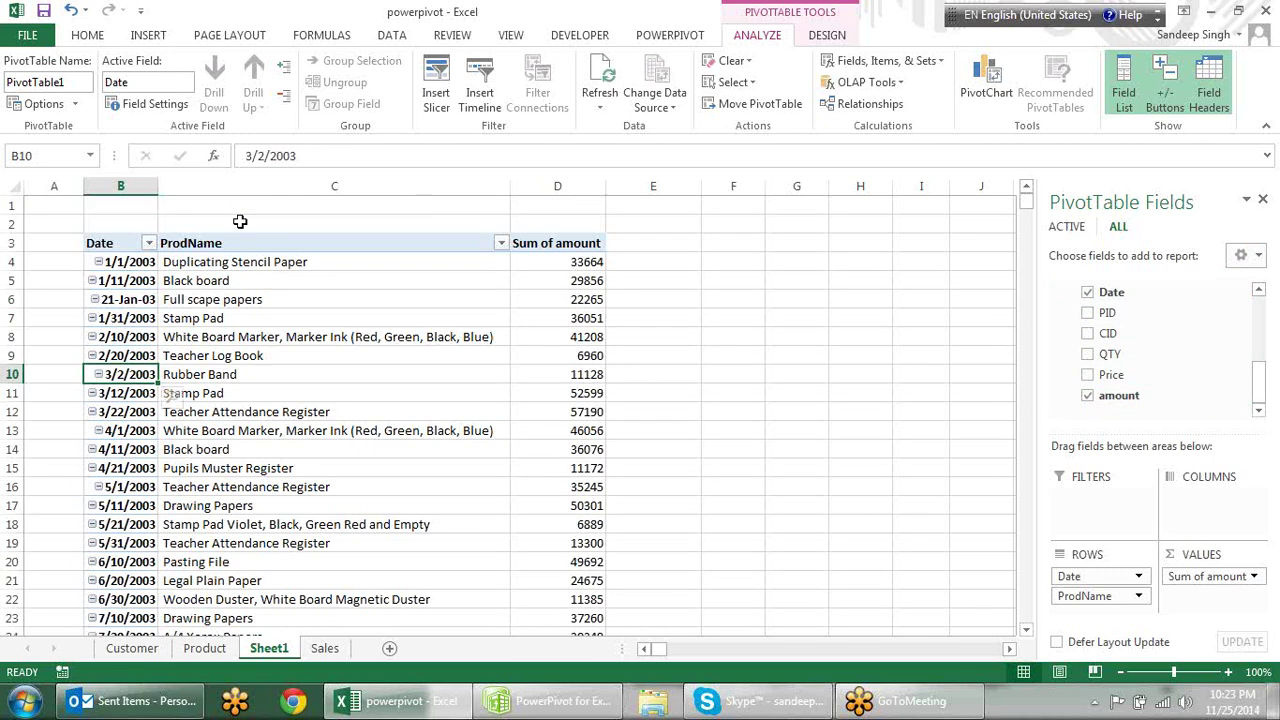
double_click(159, 185)
click(783, 410)
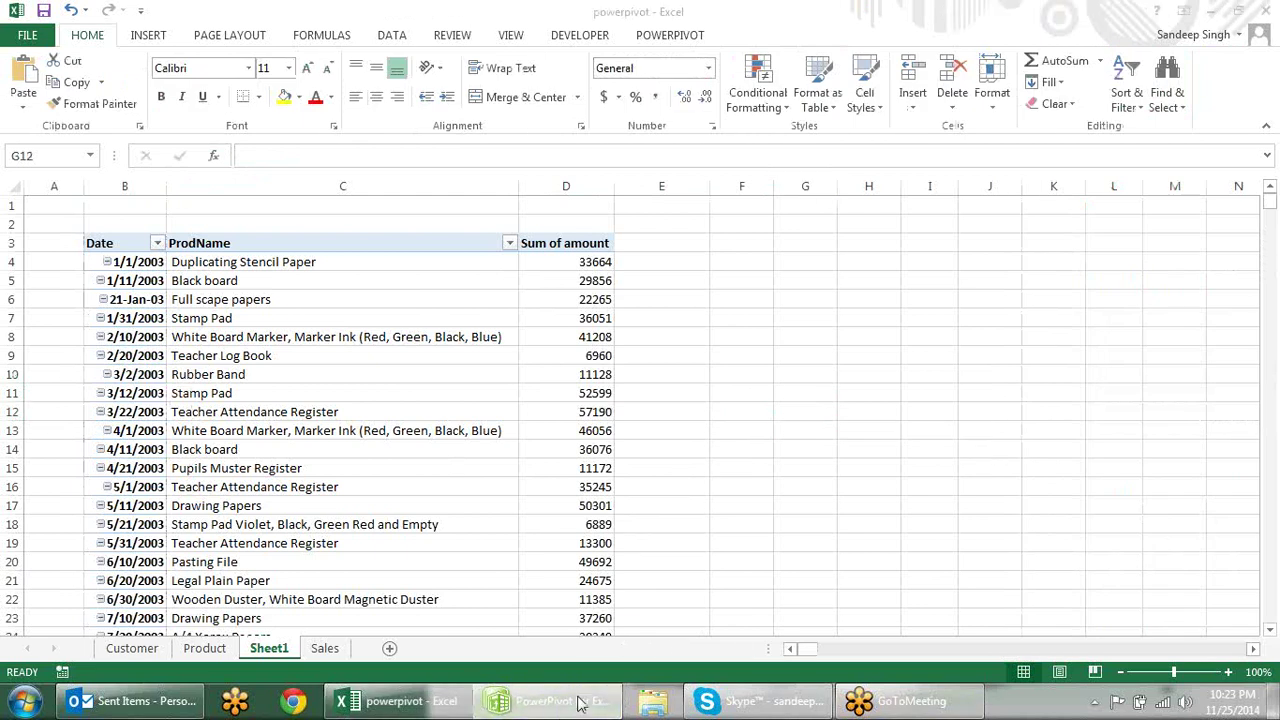
click(420, 705)
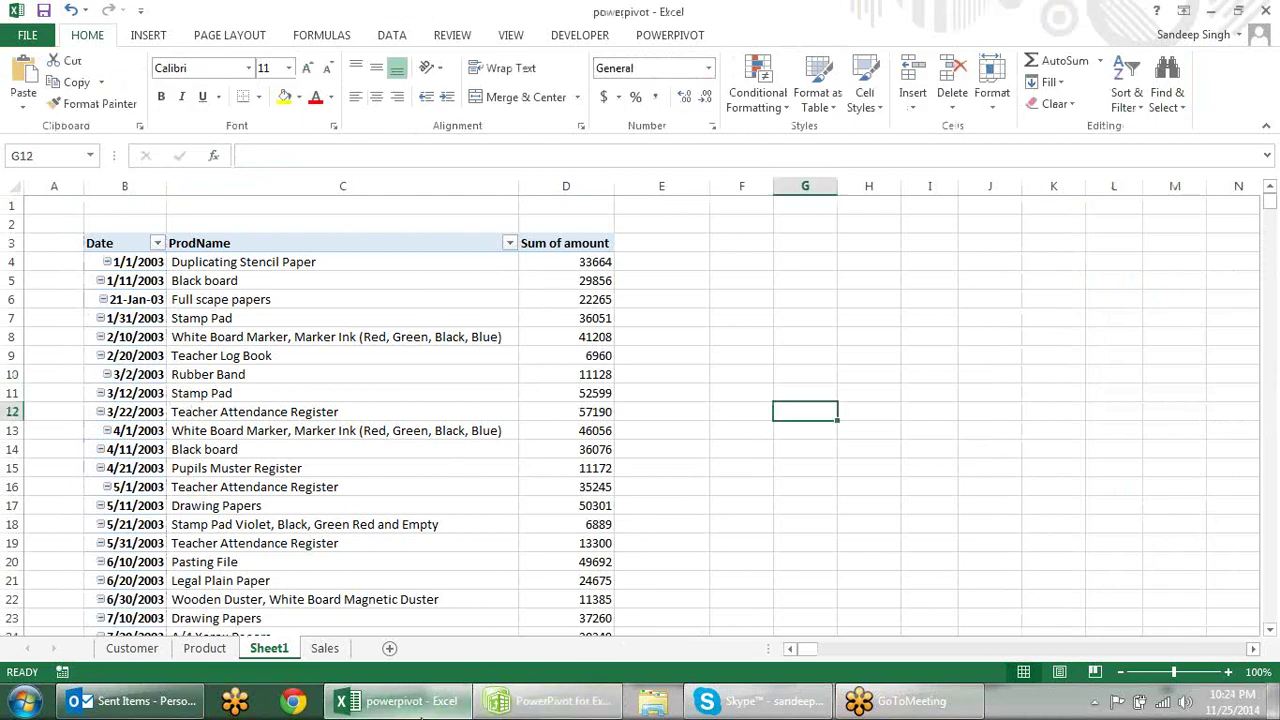
click(573, 706)
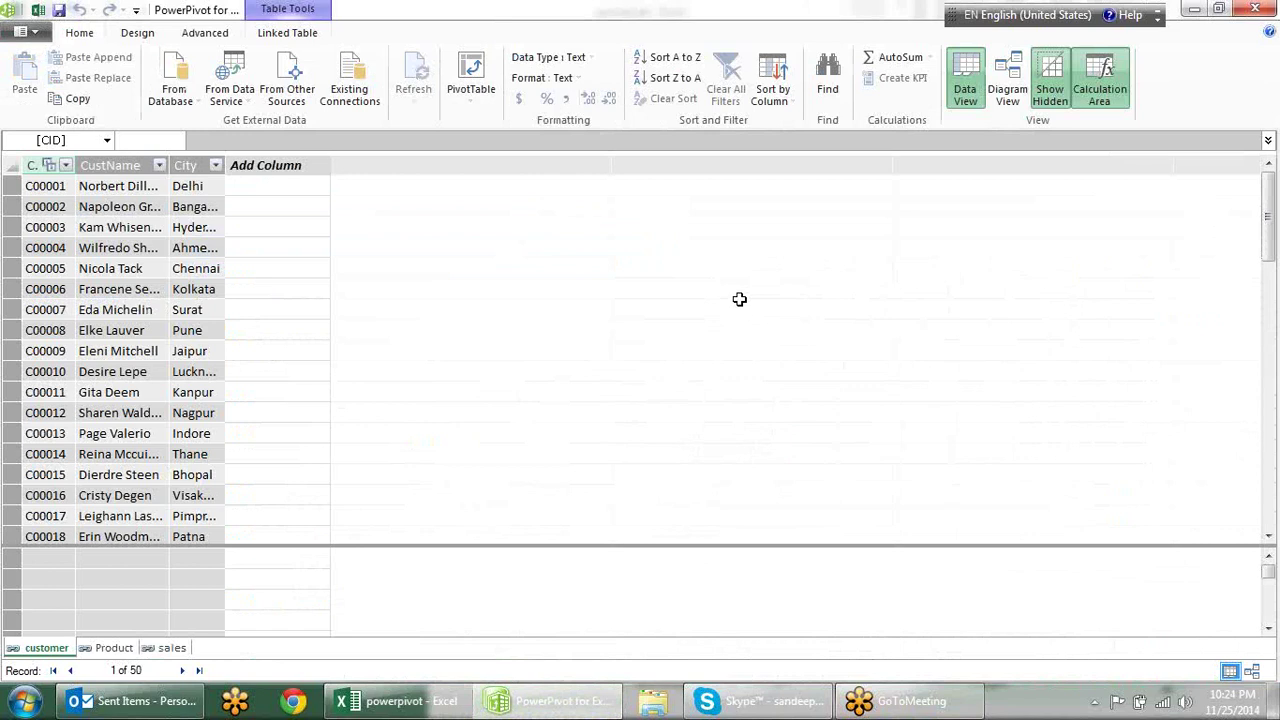
click(1007, 82)
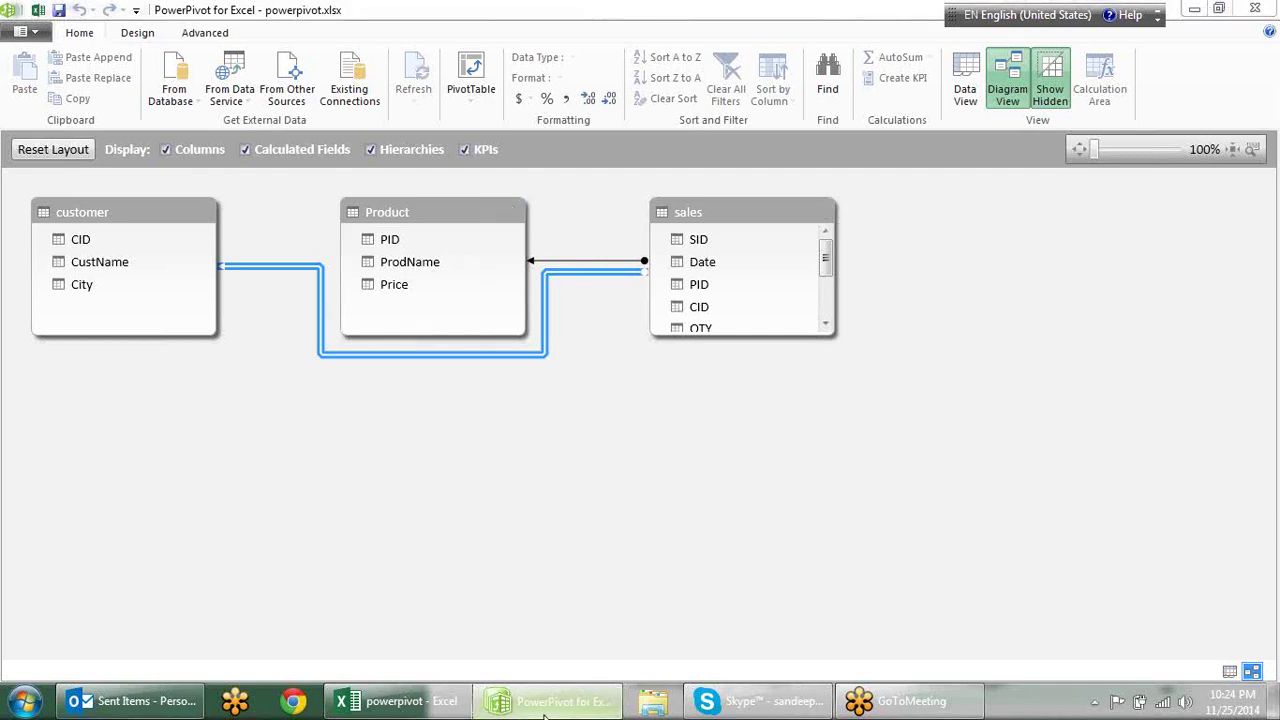
click(601, 705)
click(560, 701)
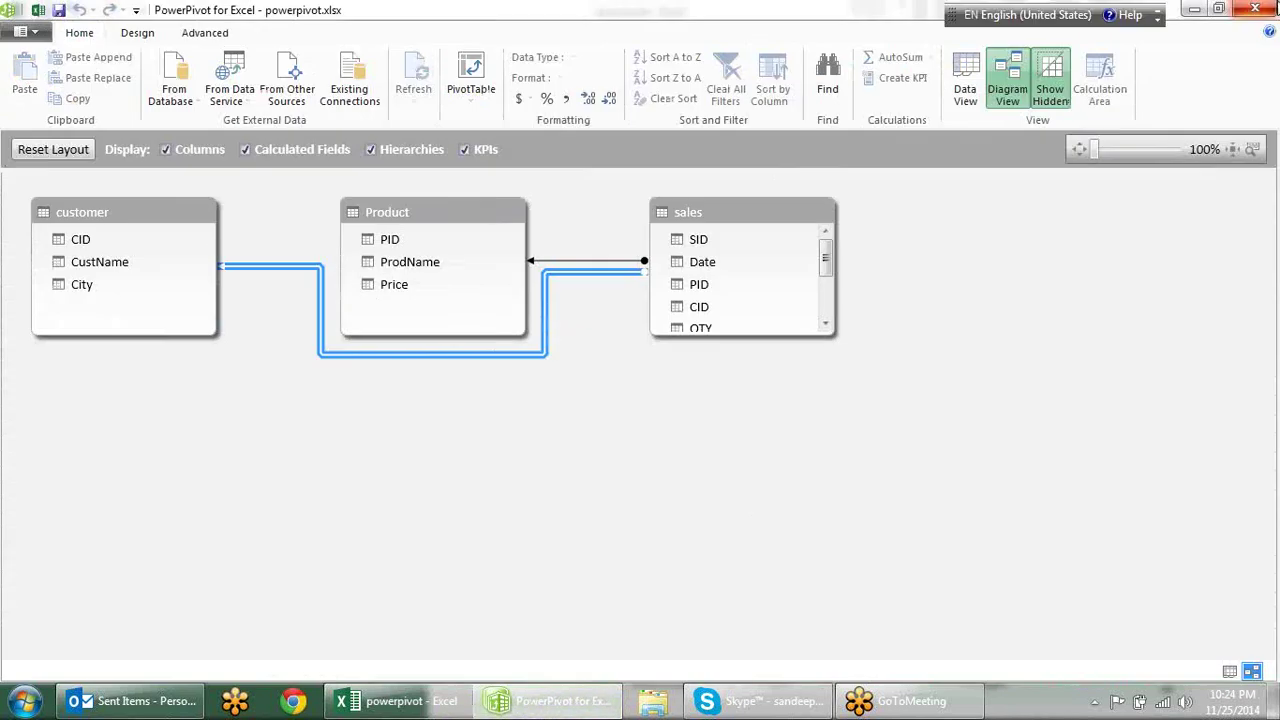
key(alt+F4)
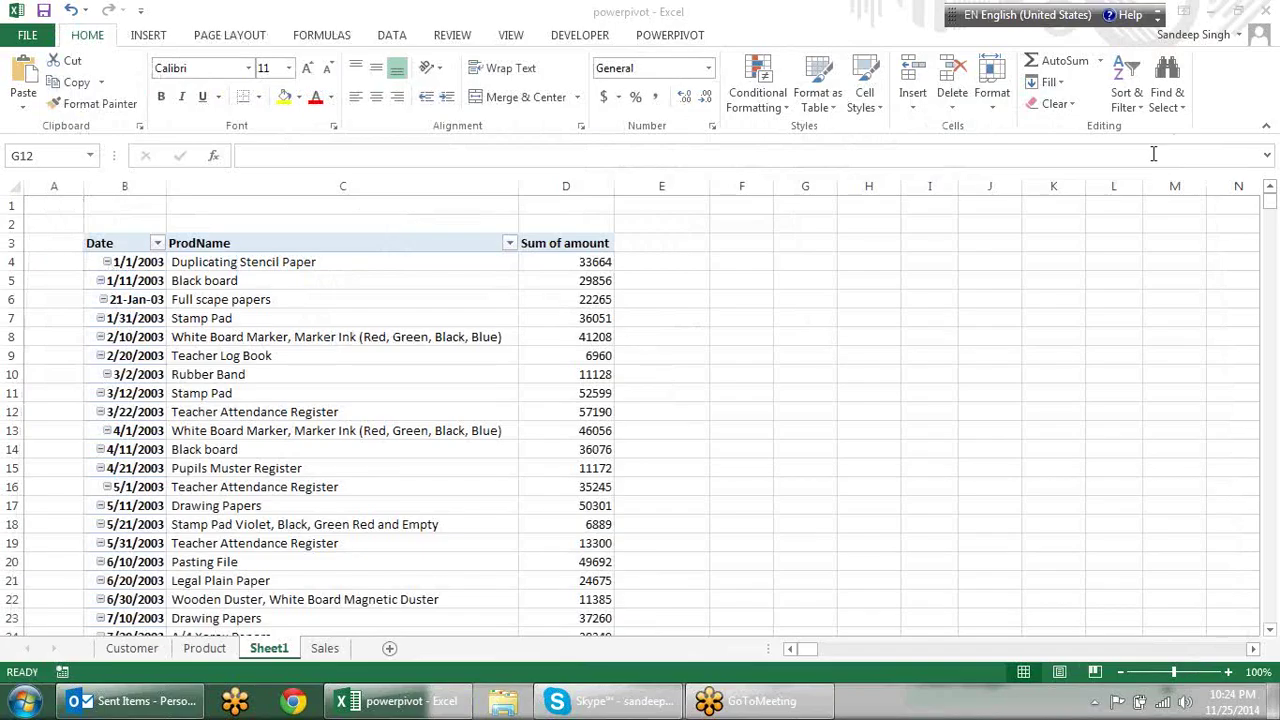
Select cells inside the pivot, ending on the Stamp Pad product cell.
click(483, 355)
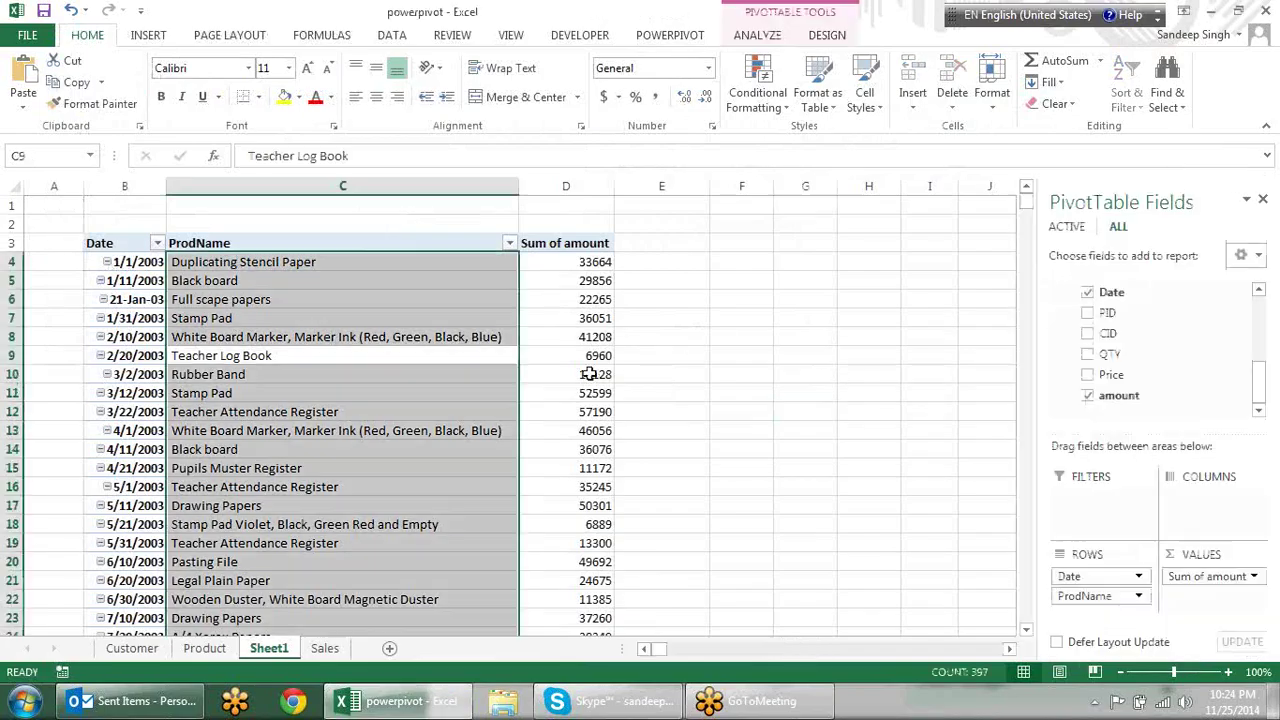
drag(586, 371, 677, 334)
click(660, 337)
click(580, 318)
click(461, 319)
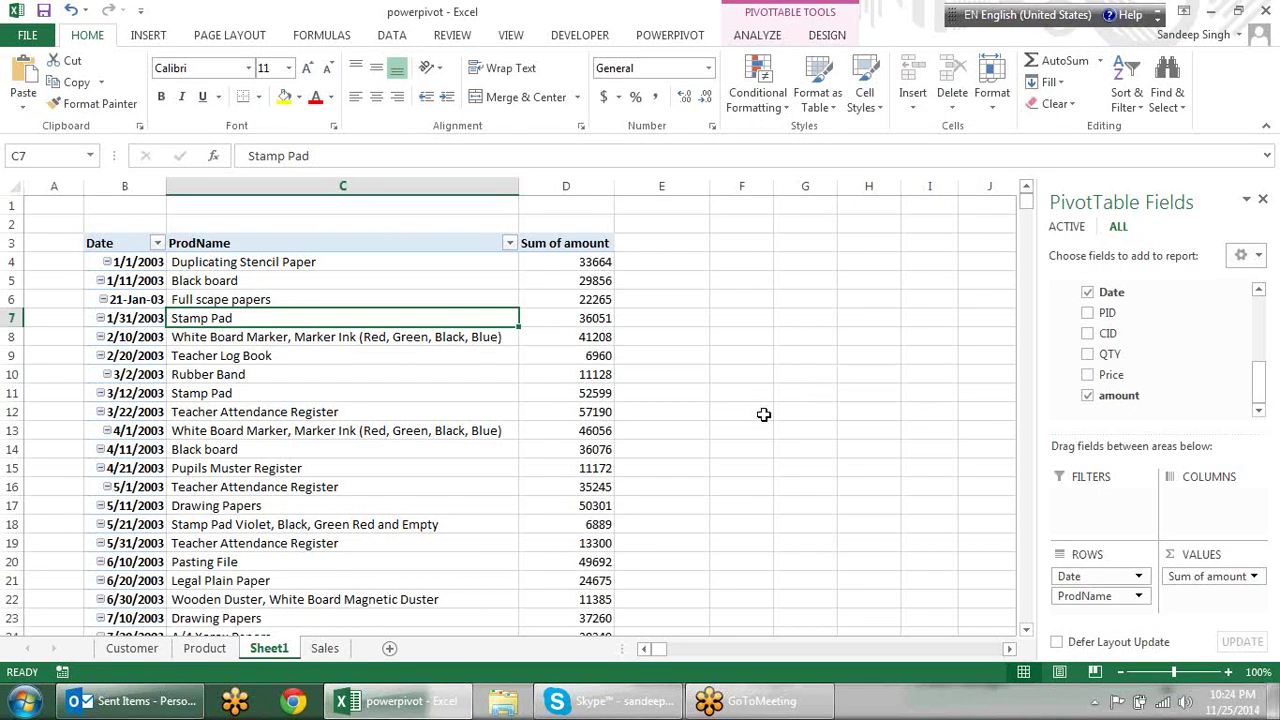
Add a new blank Sheet2, then return to the Sheet1 pivot table.
click(326, 648)
click(387, 648)
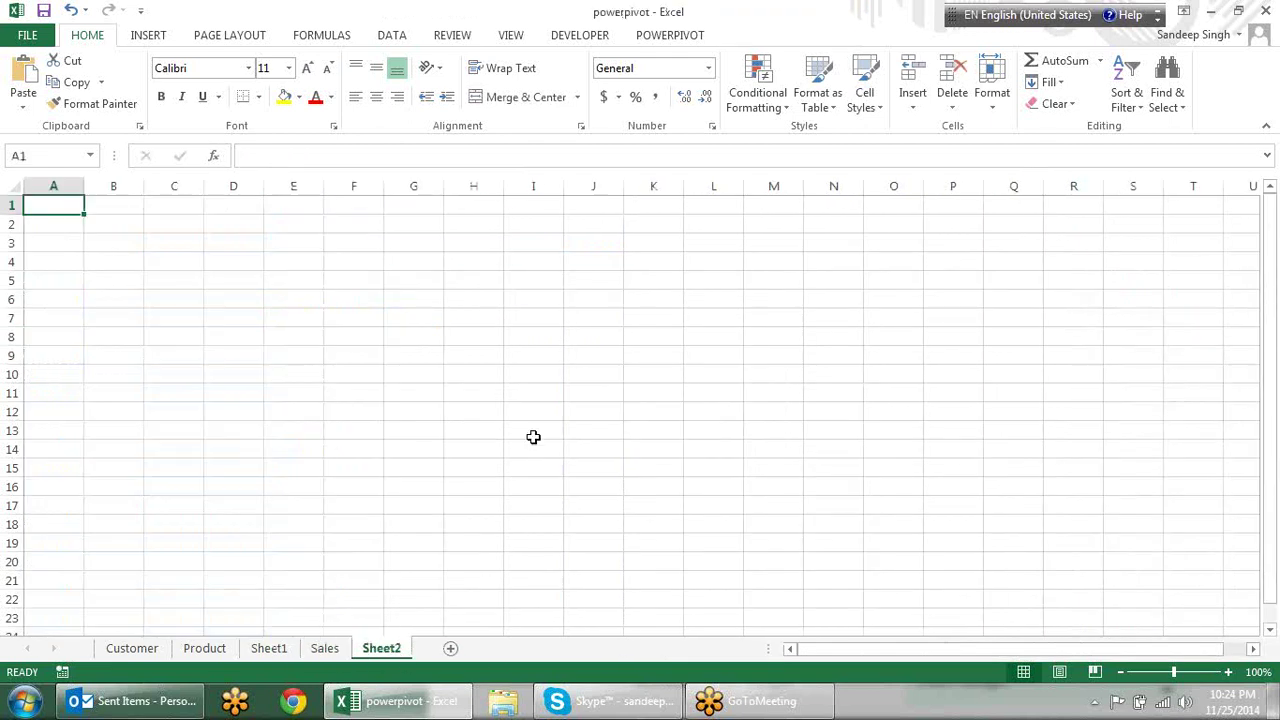
click(338, 285)
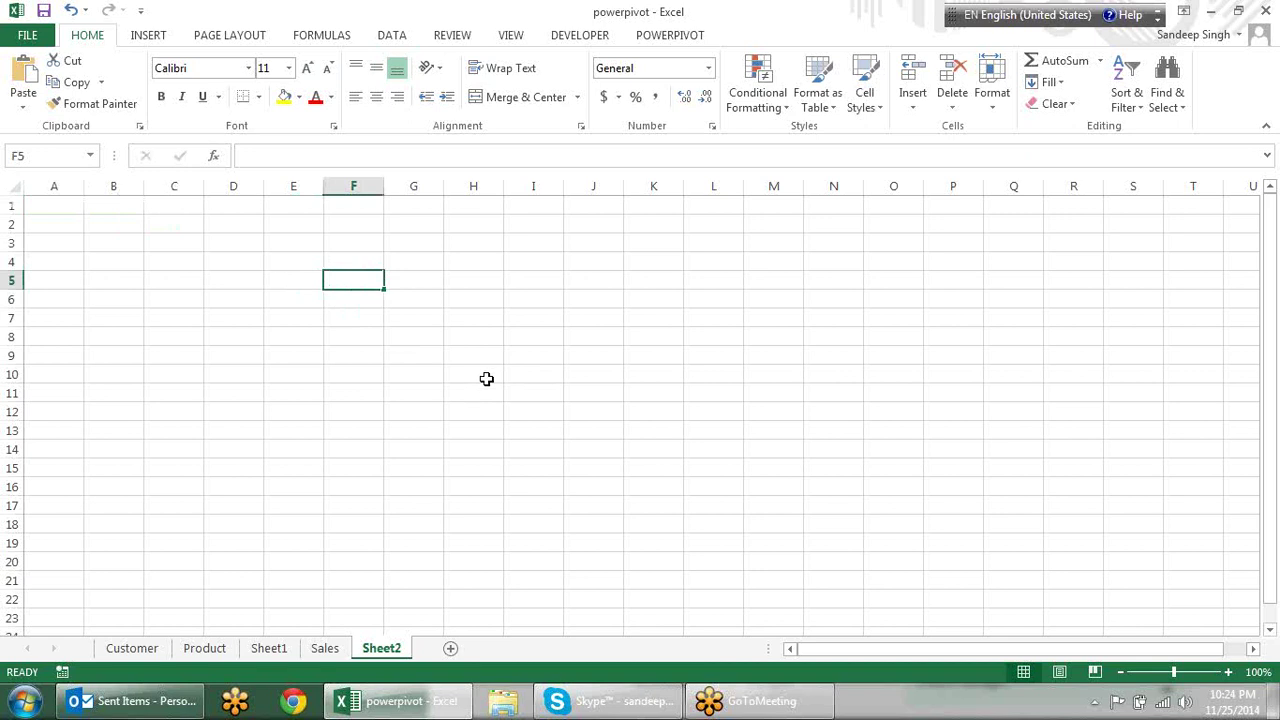
click(260, 649)
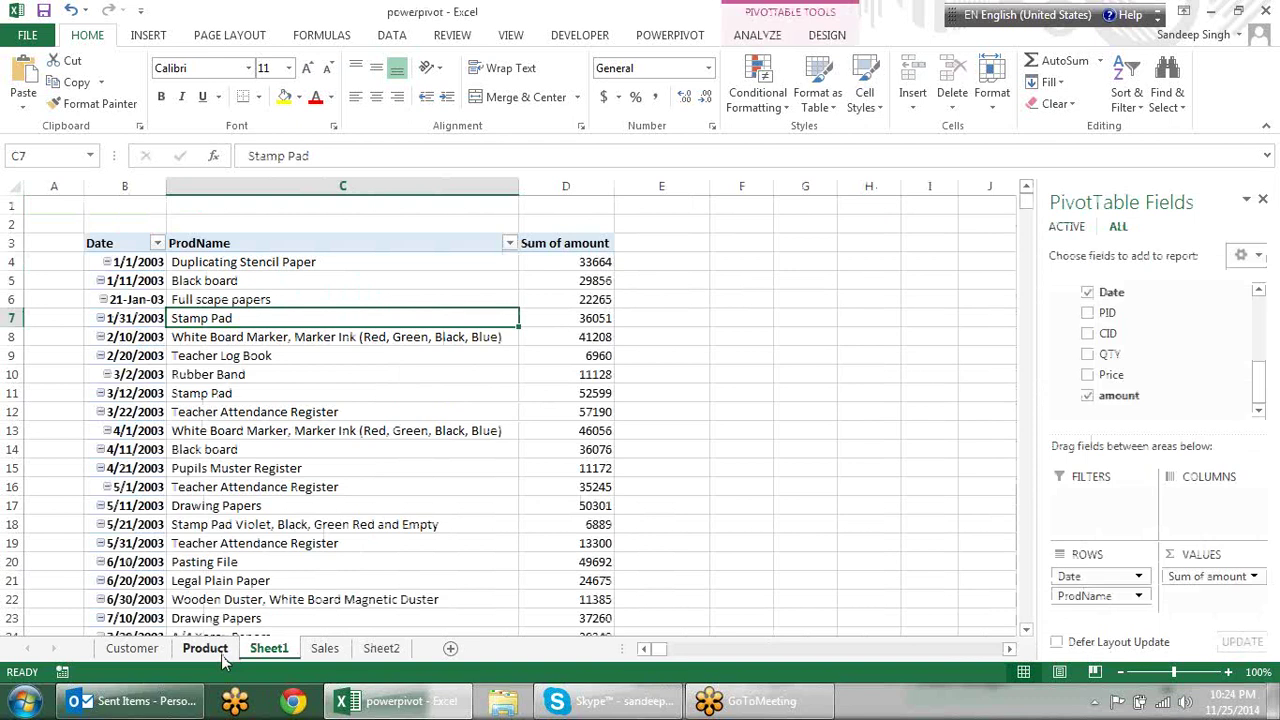
Select empty cells beside the pivot, then view the Product sheet's PID, ProdName and Price table.
click(721, 343)
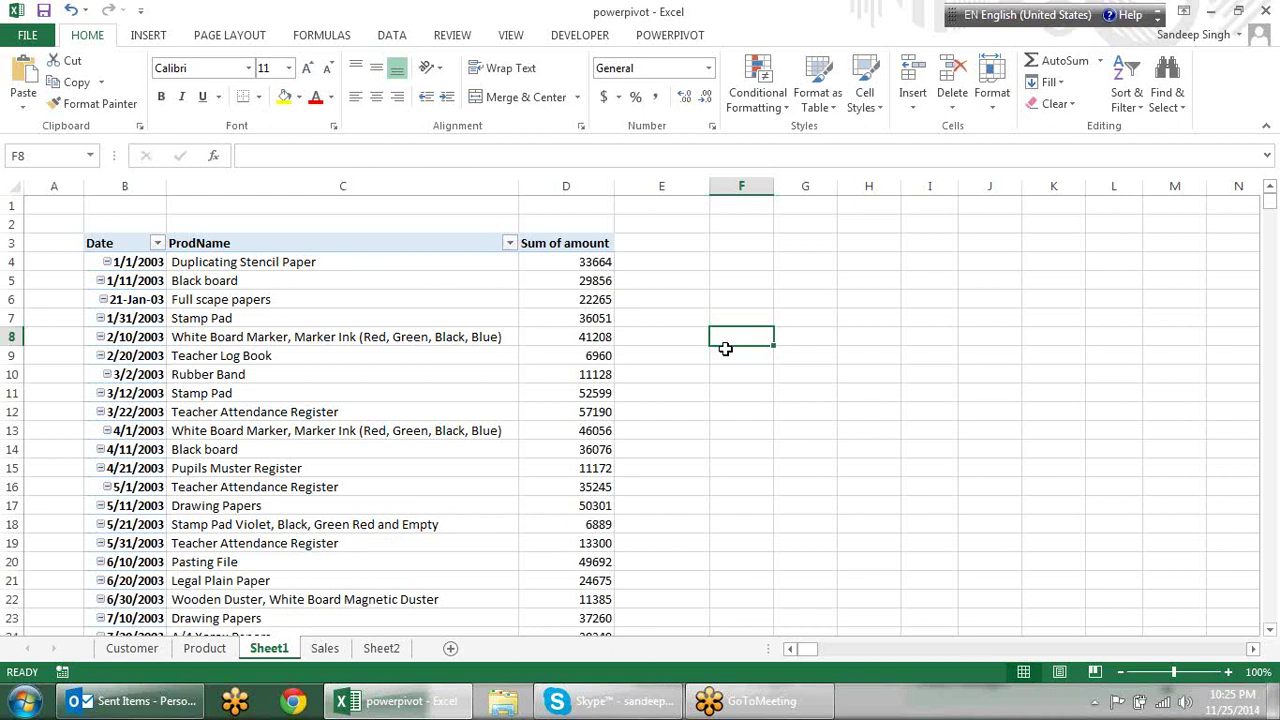
drag(670, 243, 1150, 492)
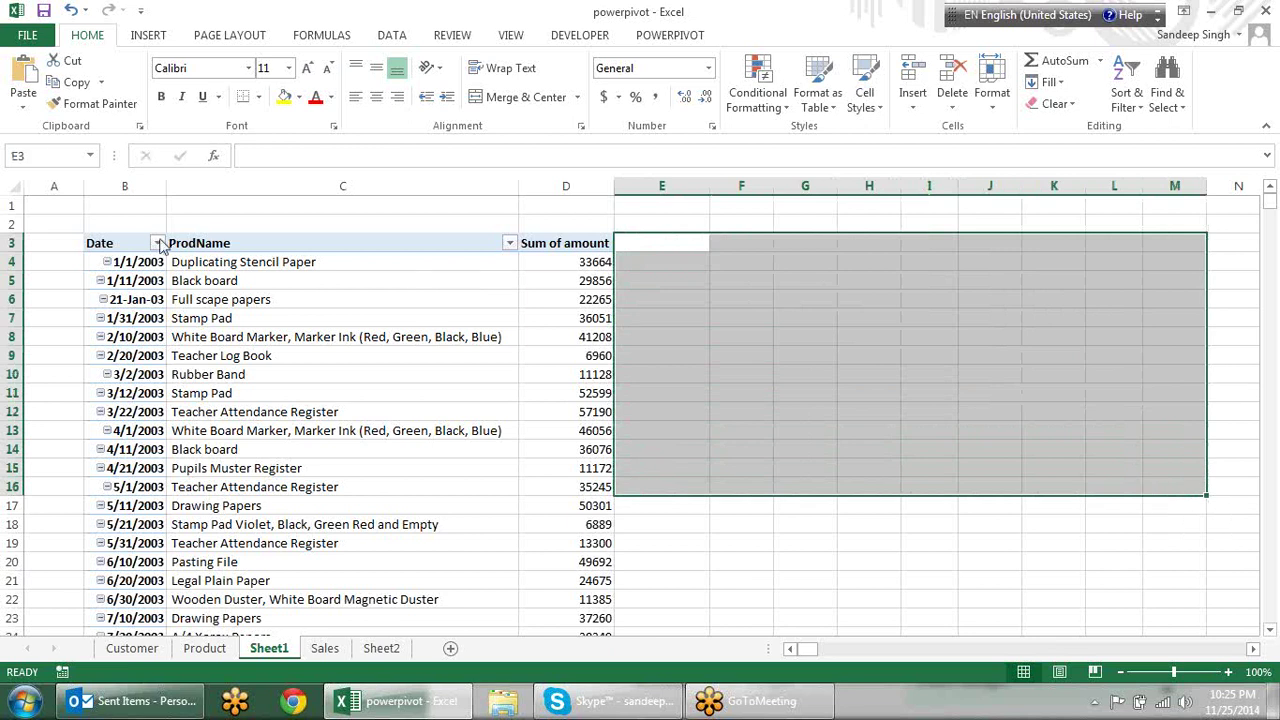
drag(730, 430, 800, 546)
click(800, 546)
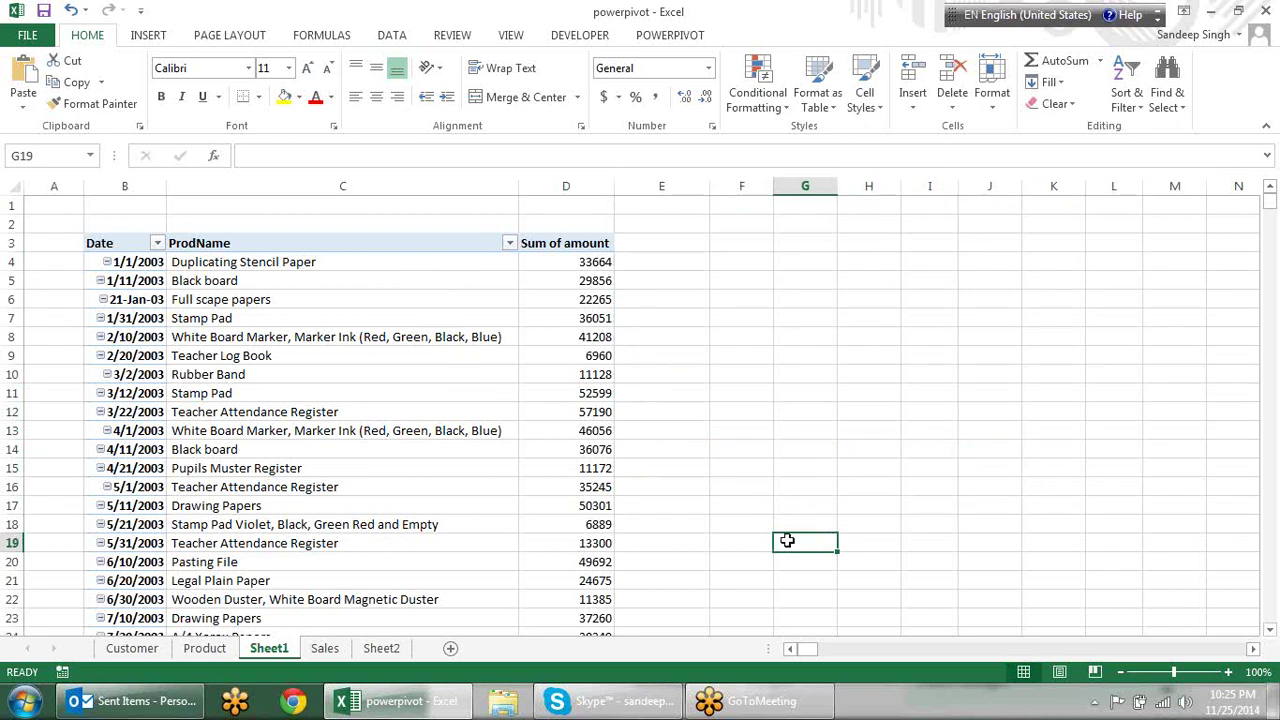
click(205, 648)
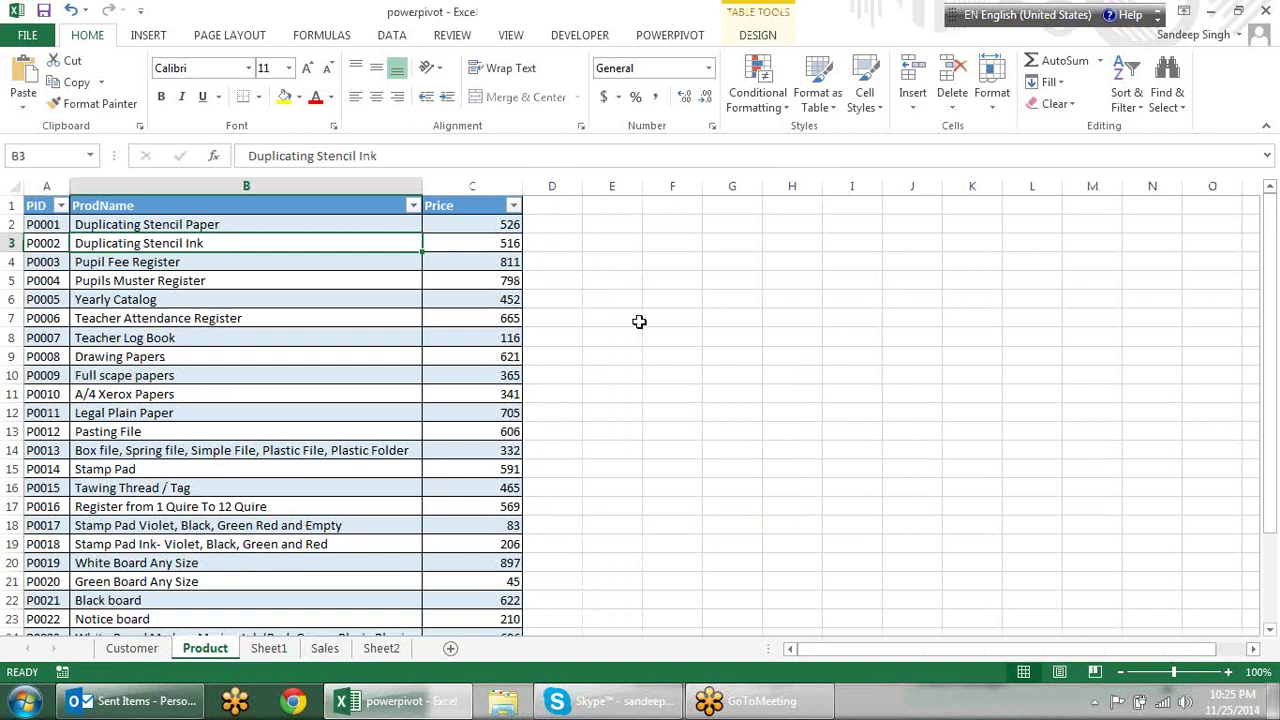
Review the Customer and Product sheets, then show the Sales sheet's SID, Date, PID, CID, QTY table.
click(291, 377)
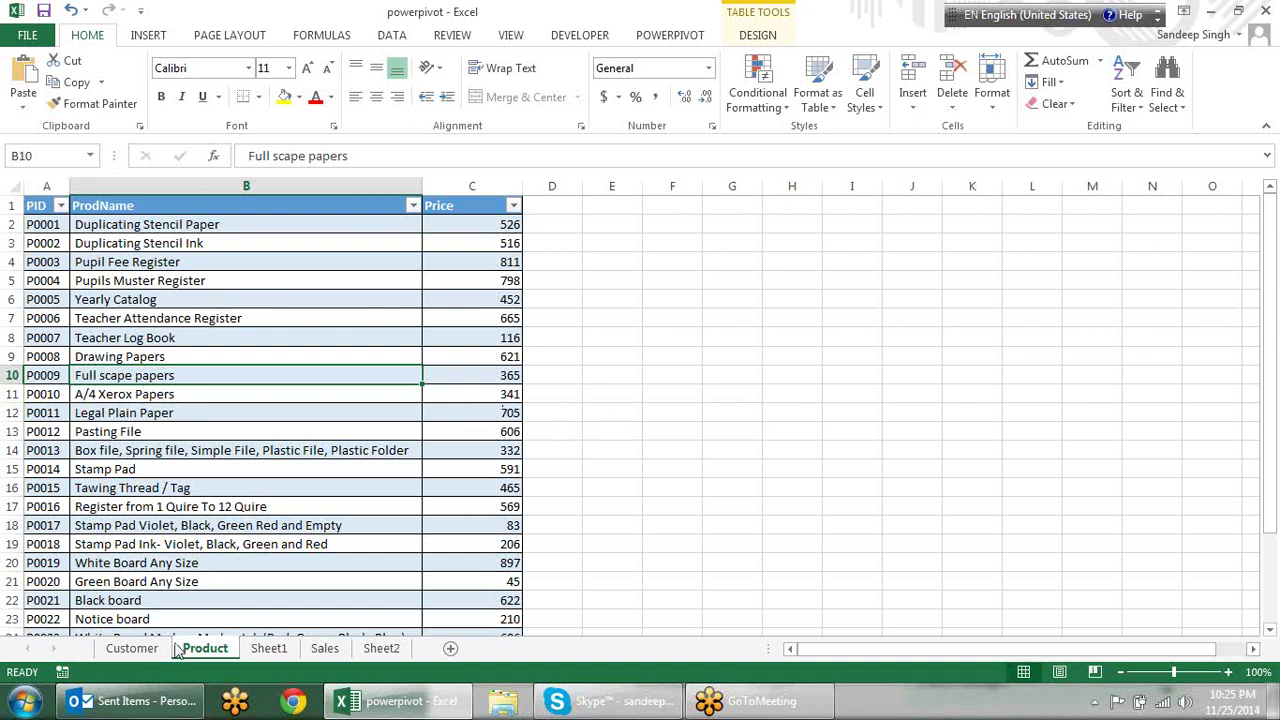
click(140, 652)
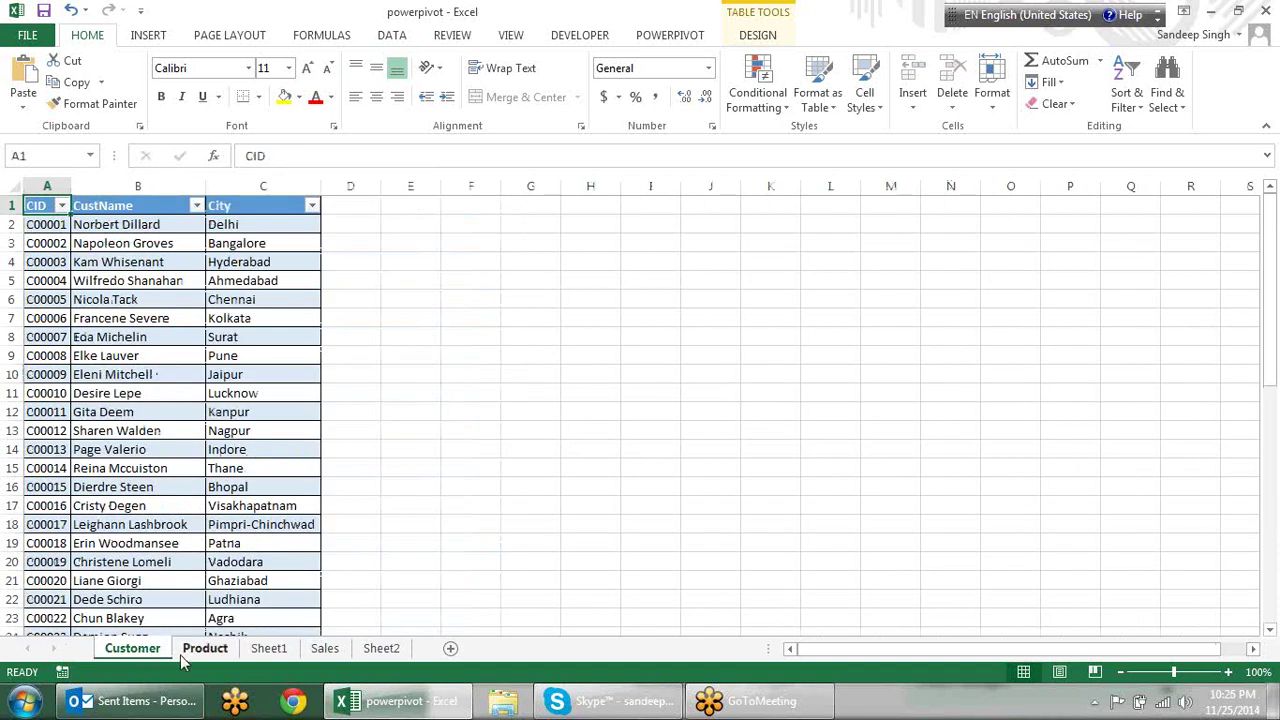
click(207, 652)
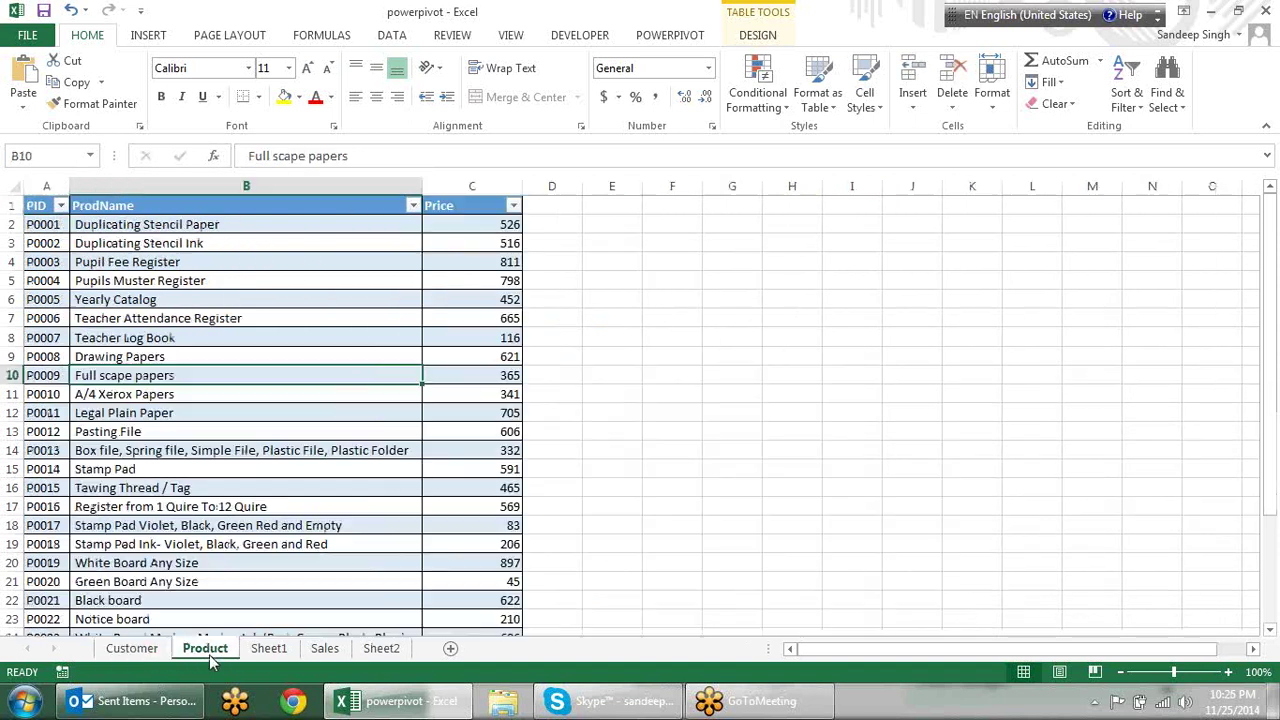
click(150, 650)
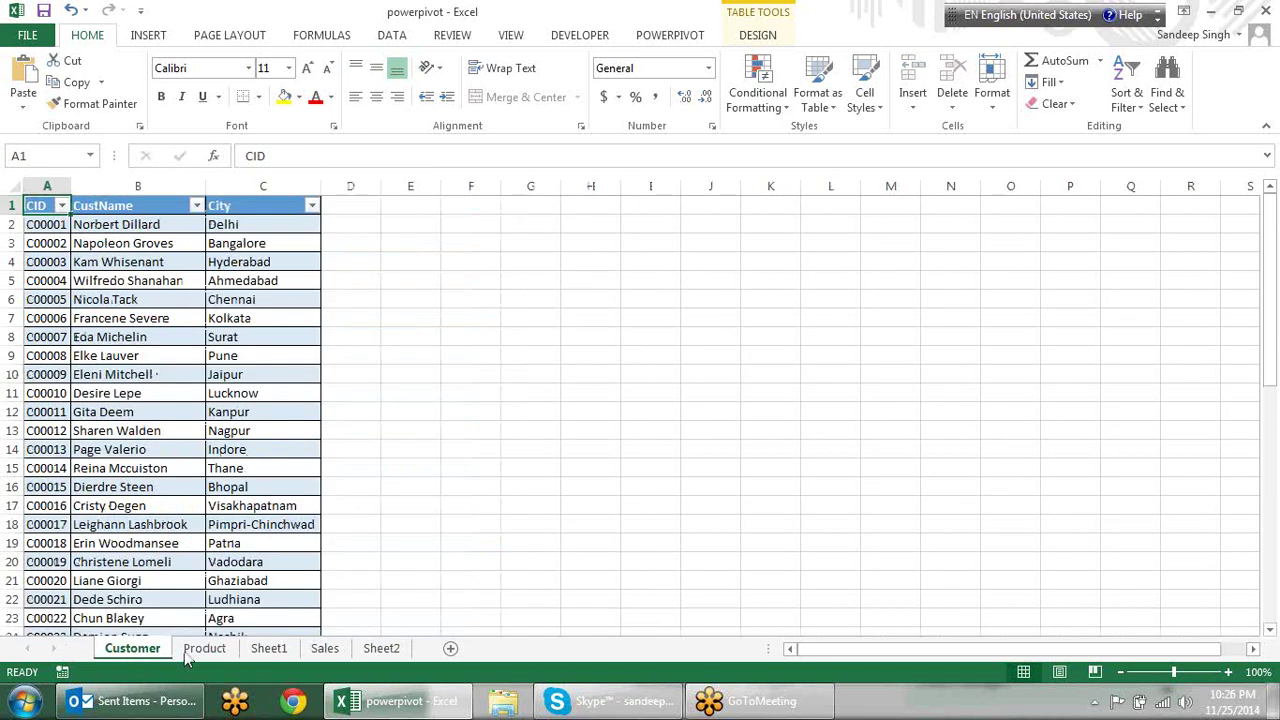
click(323, 649)
click(92, 263)
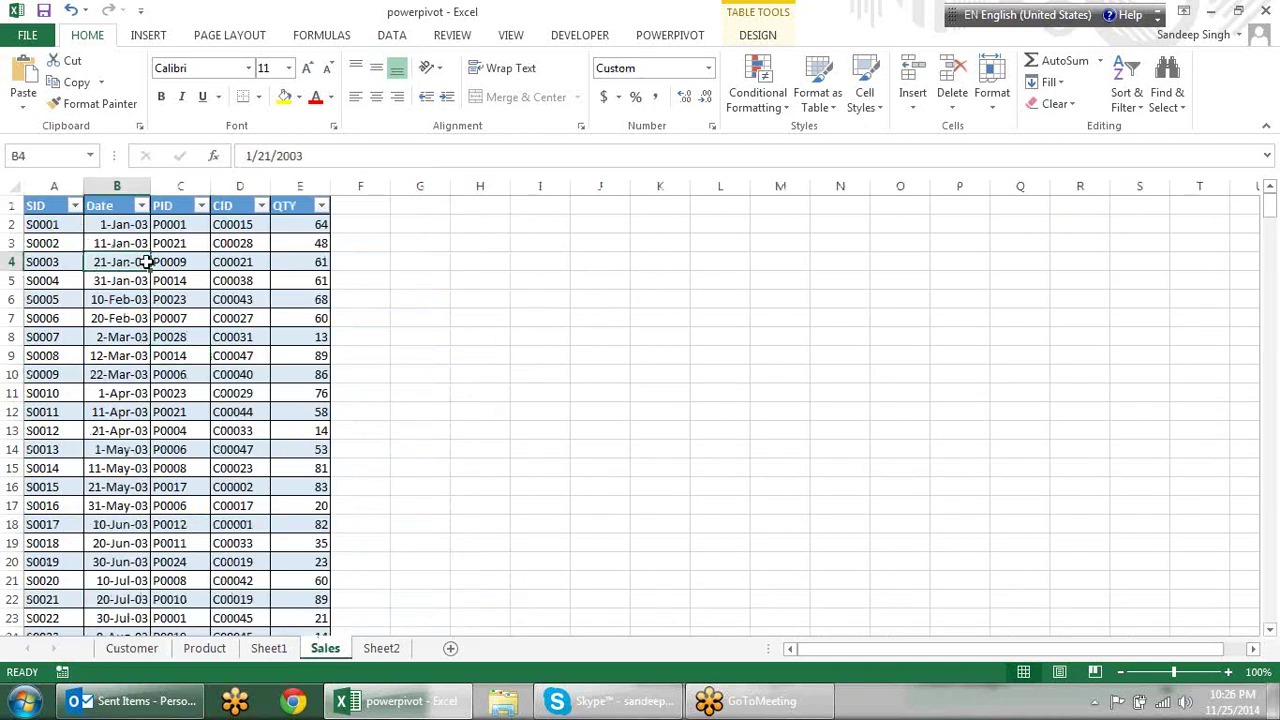
click(193, 283)
click(245, 300)
click(300, 318)
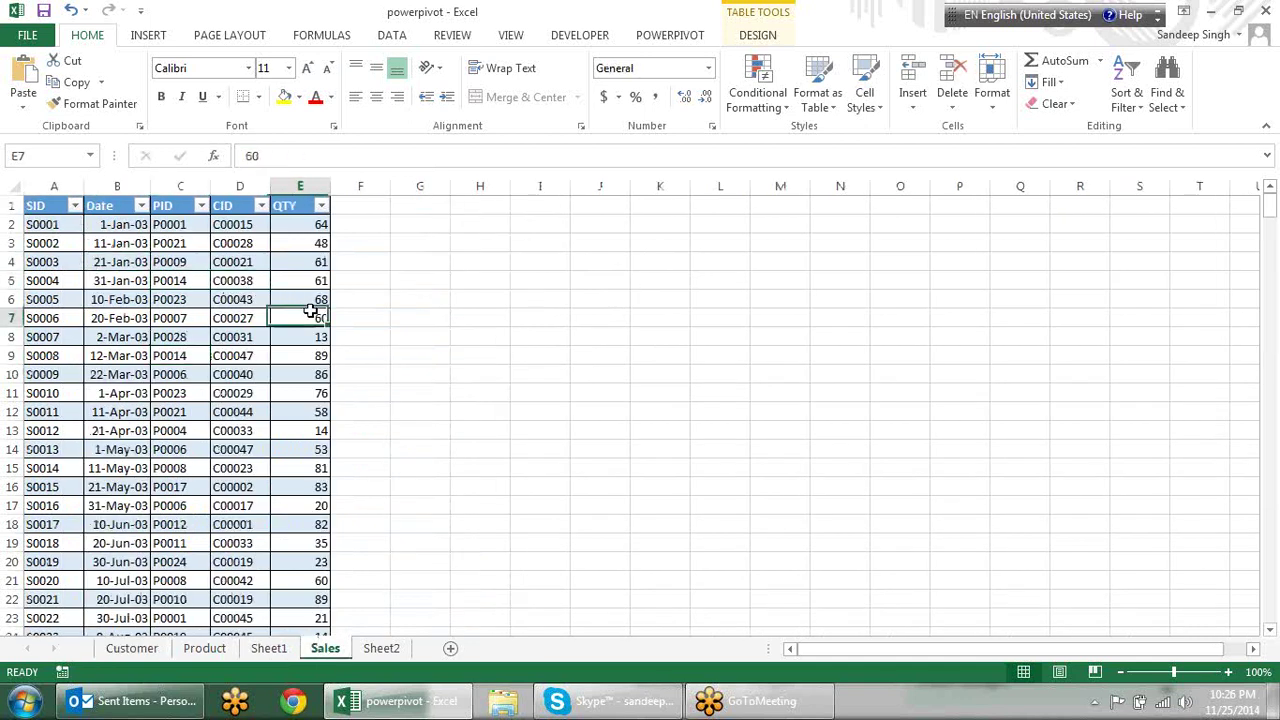
drag(186, 232, 177, 355)
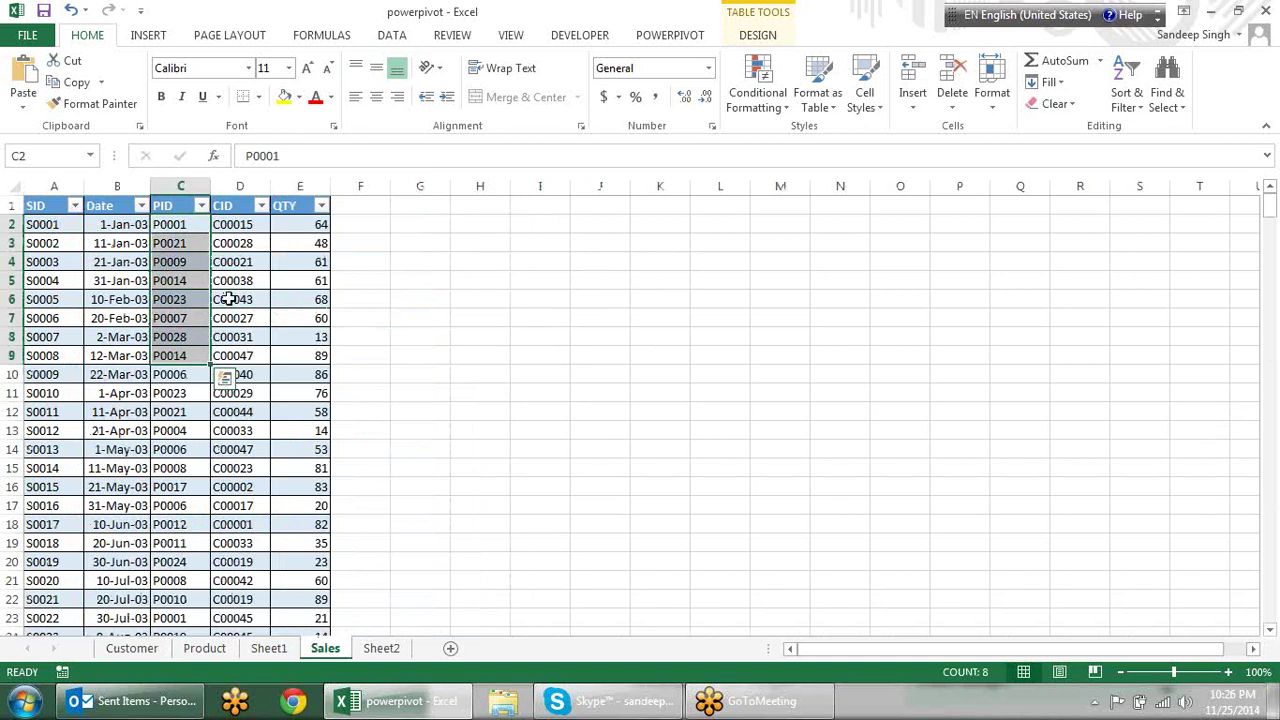
drag(249, 224, 240, 352)
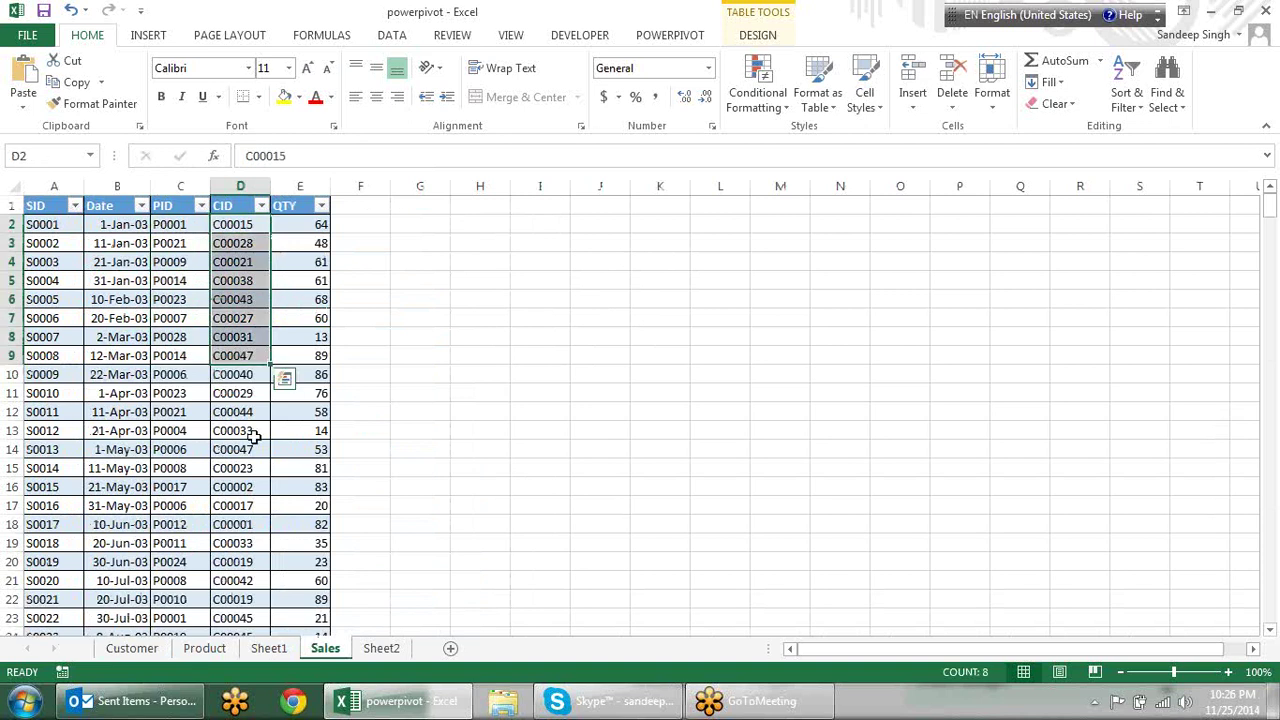
click(200, 230)
click(236, 184)
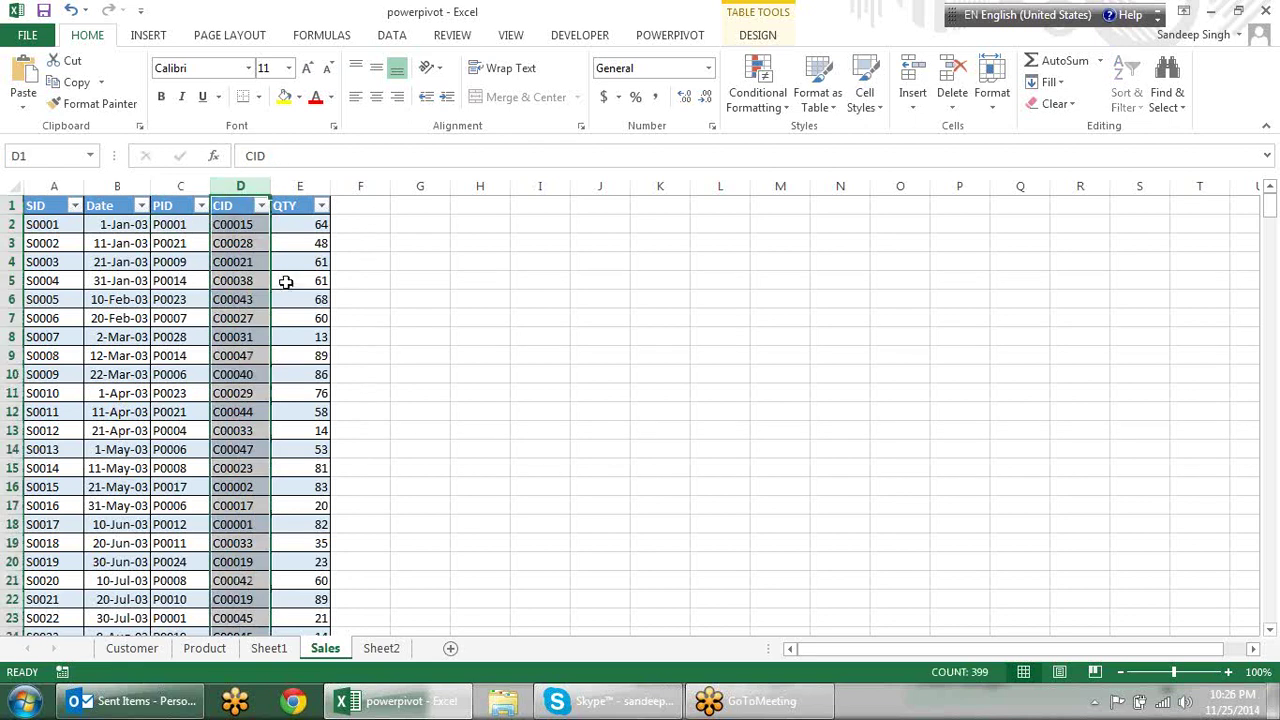
right_click(258, 190)
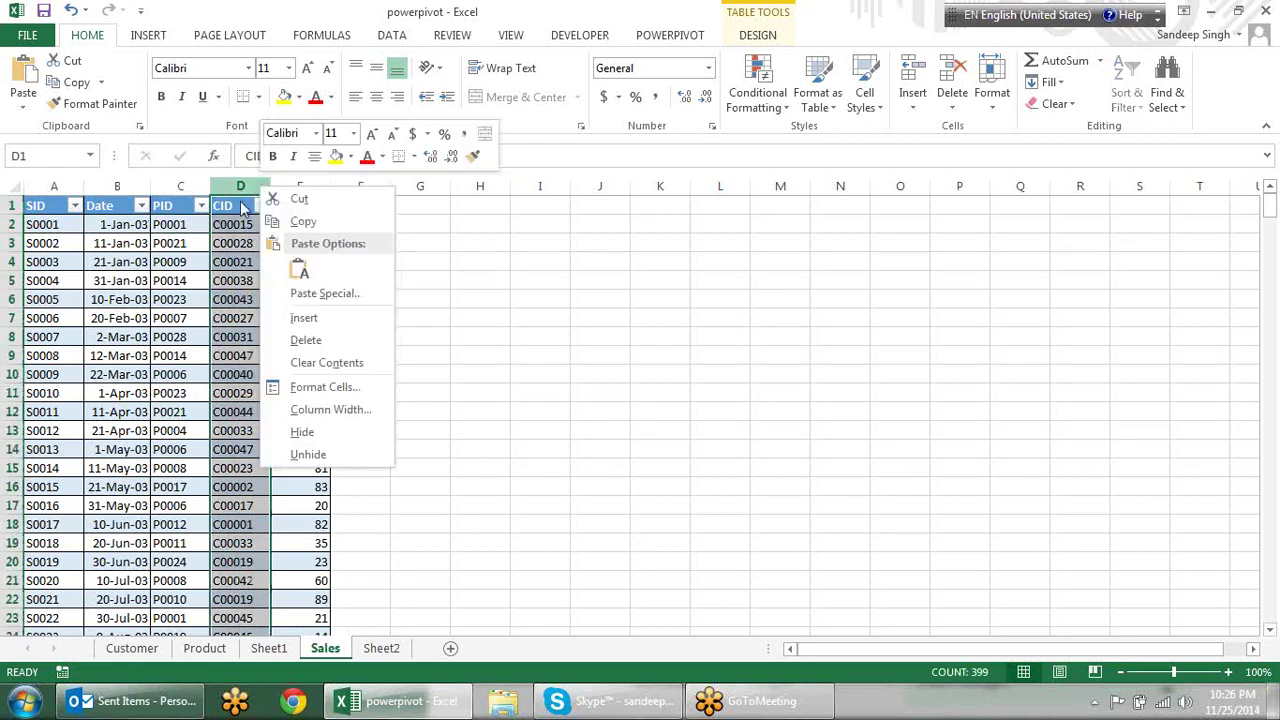
key(Escape)
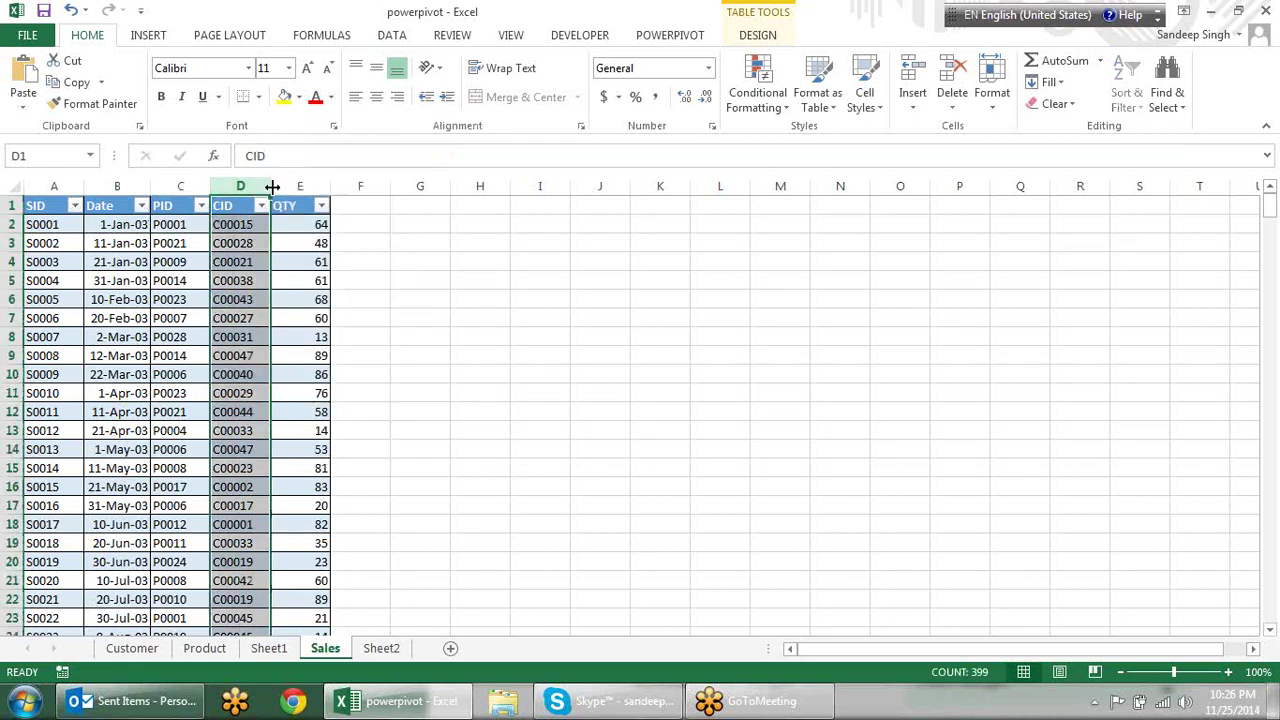
drag(267, 186, 385, 192)
click(421, 316)
click(225, 296)
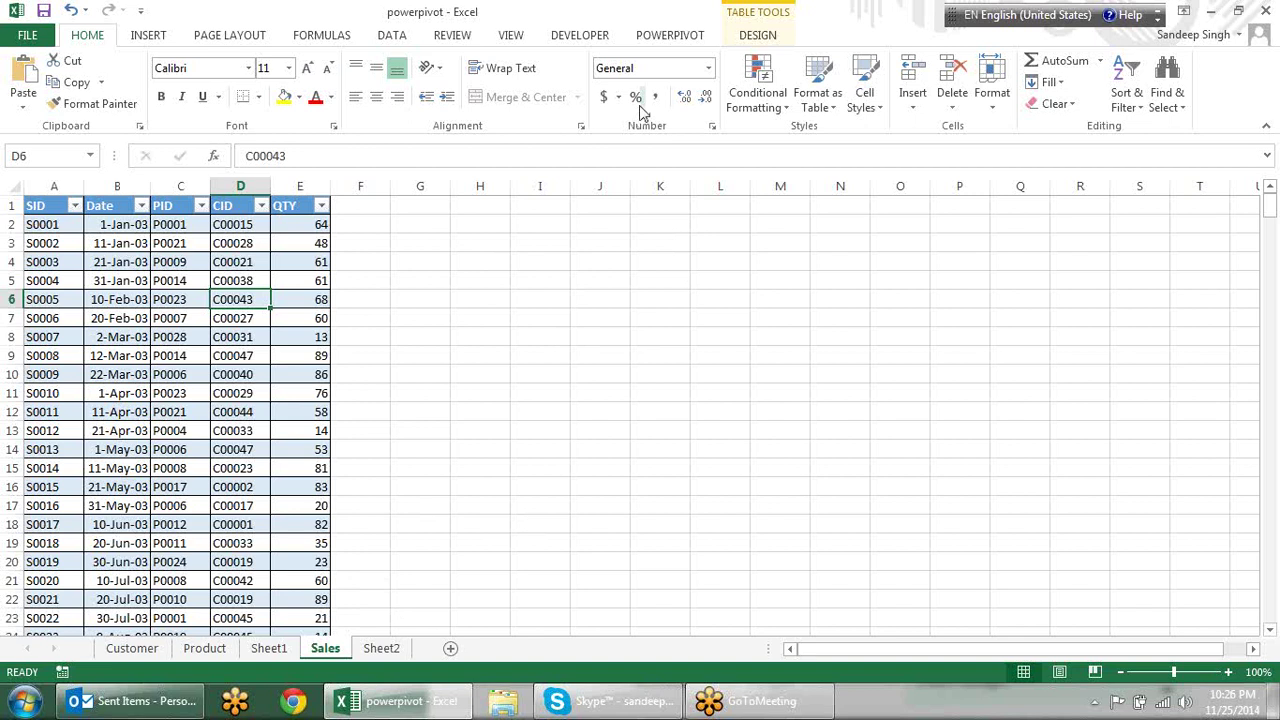
Show TABLE TOOLS DESIGN to confirm the Sales table is named sales.
click(694, 38)
click(758, 38)
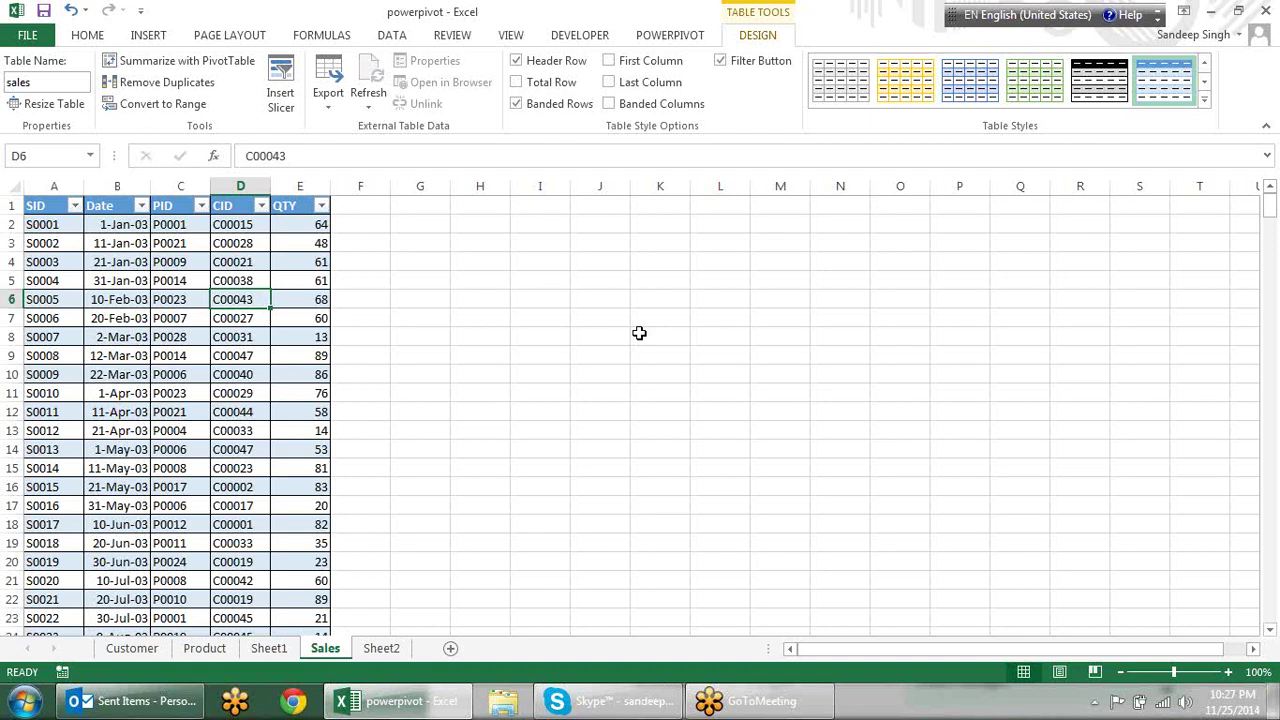
drag(188, 243, 198, 487)
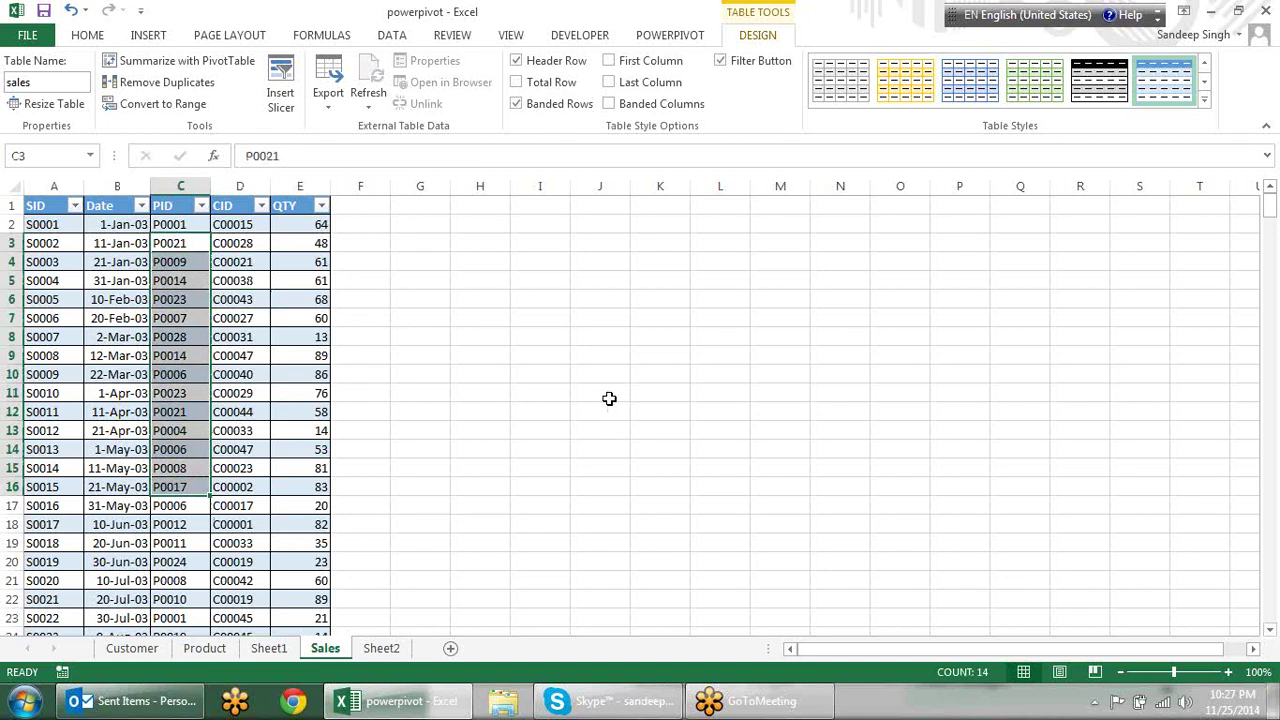
click(563, 395)
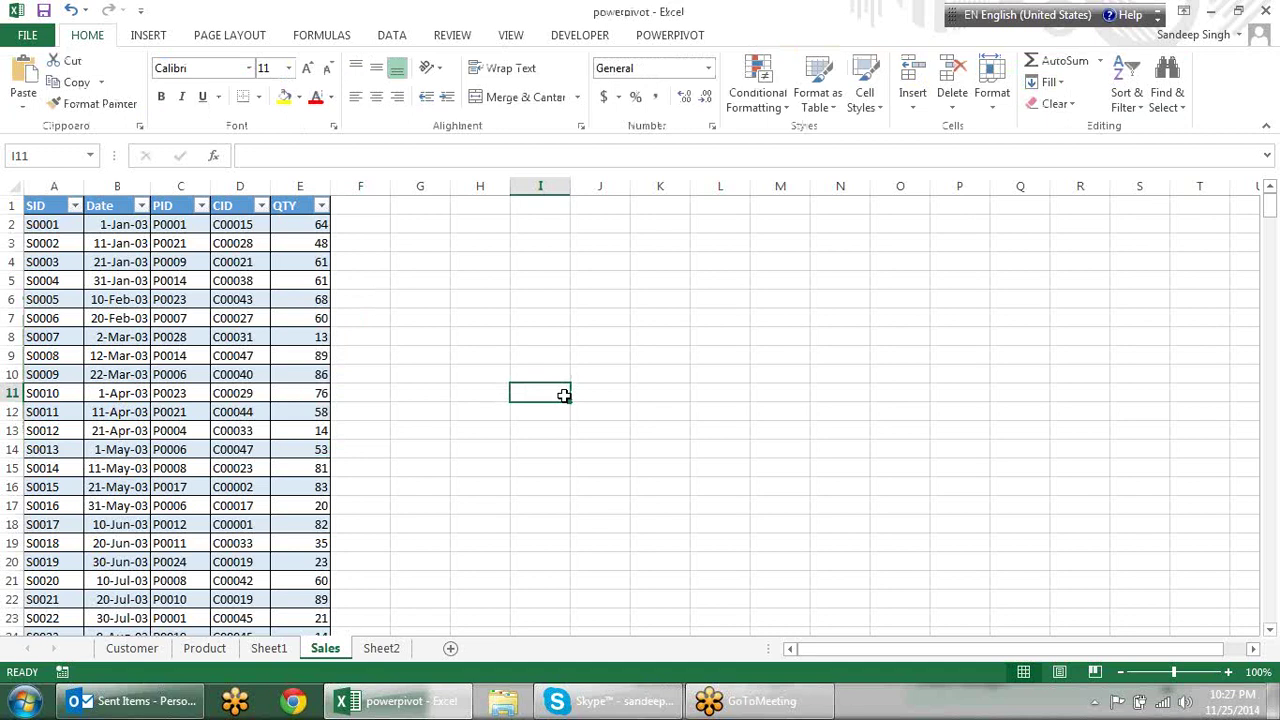
Select blocks of sales records, ending with rows 4 to 10.
drag(122, 243, 300, 411)
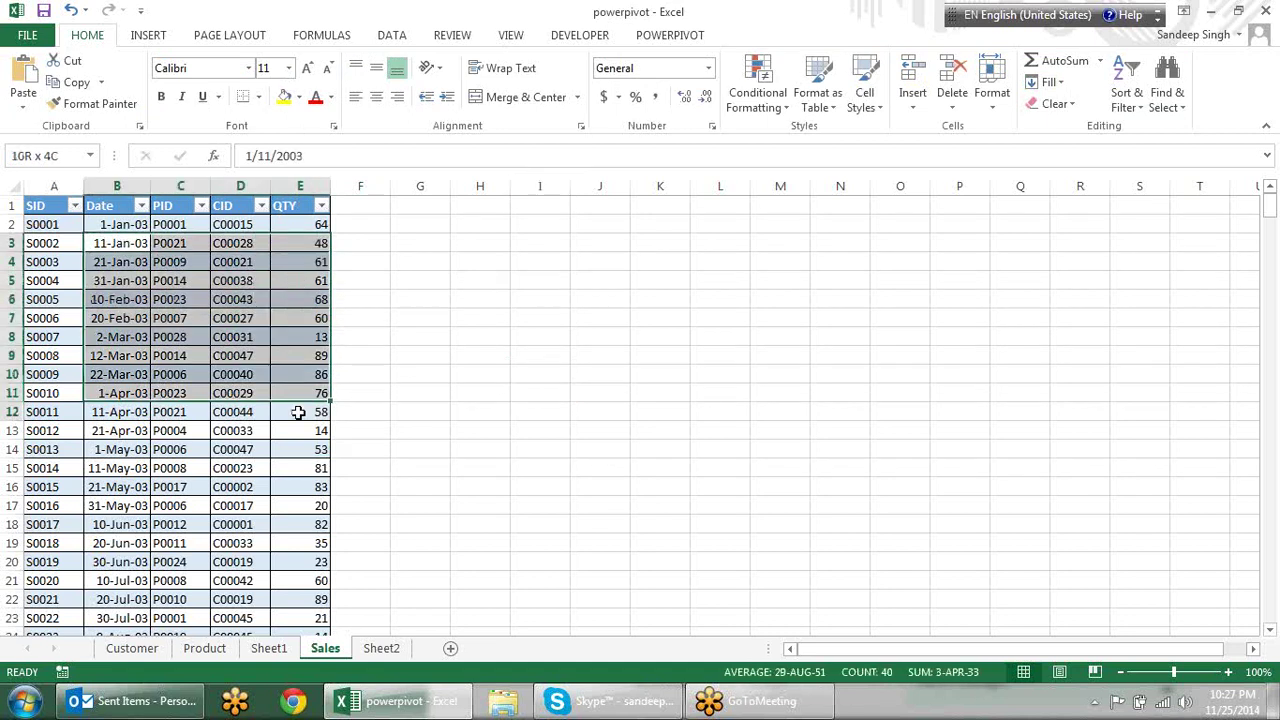
click(624, 383)
drag(45, 243, 236, 336)
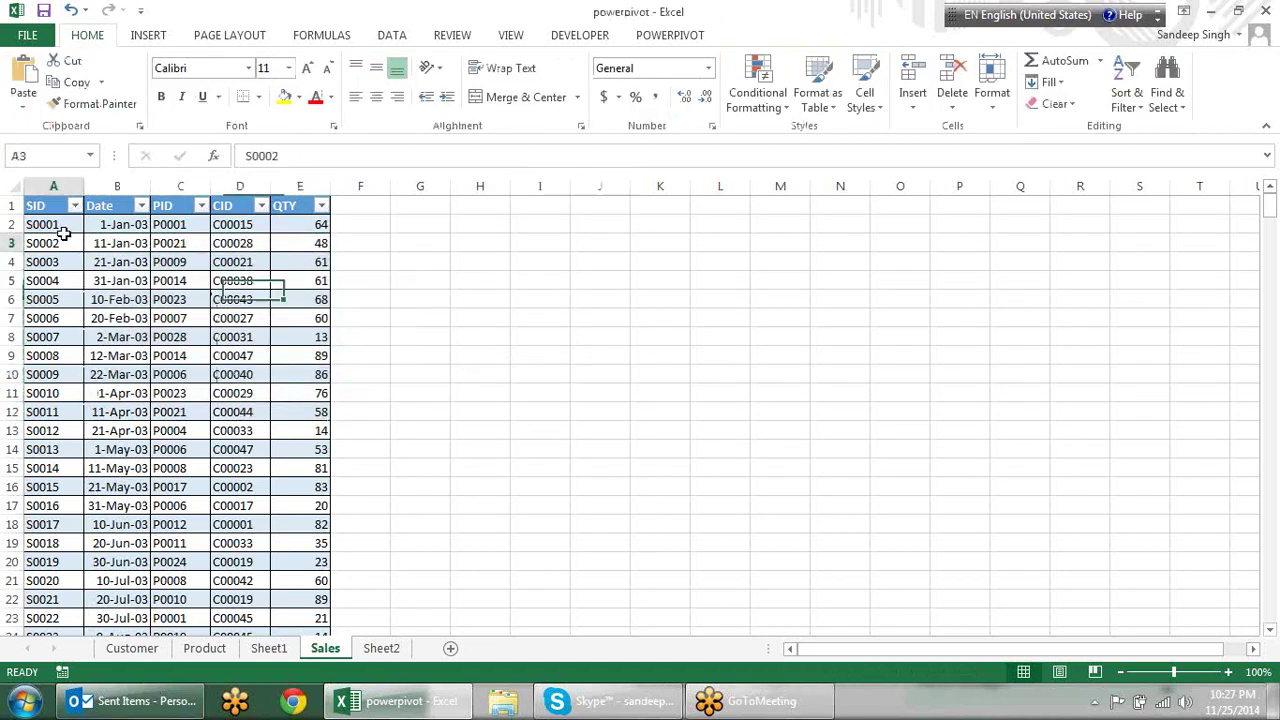
click(158, 374)
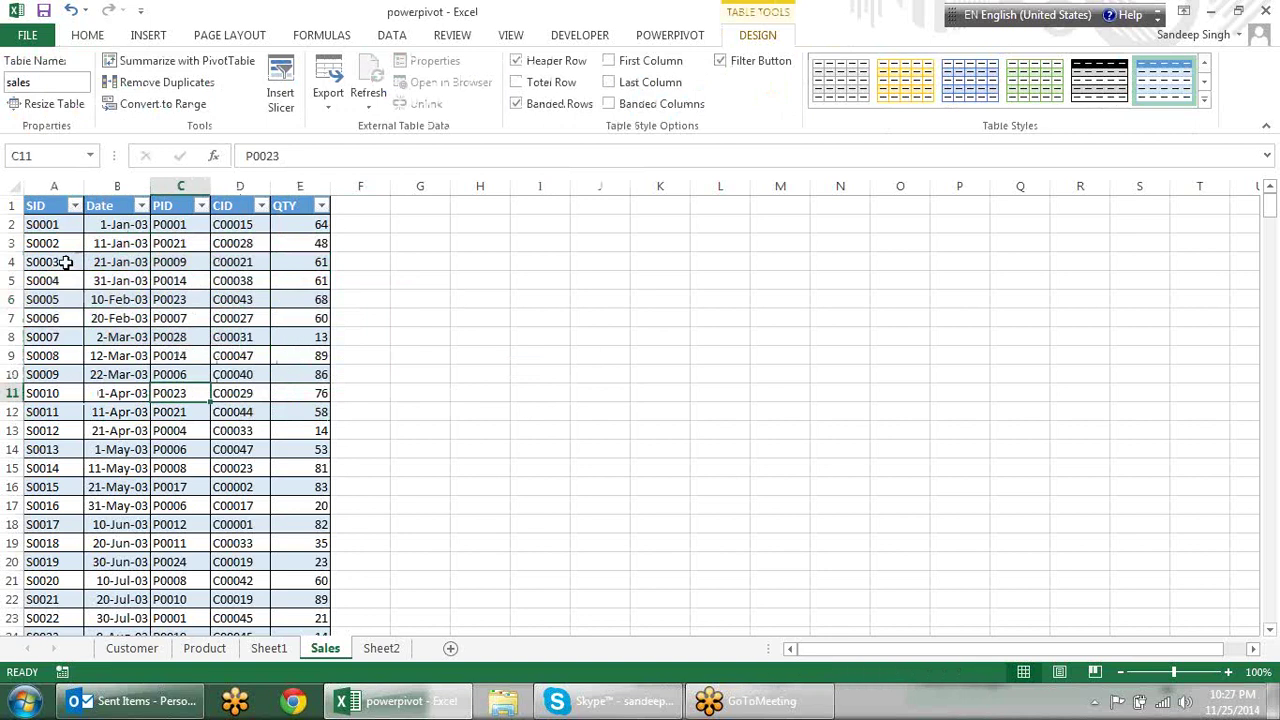
mouse_move(60, 262)
mouse_down()
mouse_move(130, 268)
mouse_move(283, 374)
mouse_up()
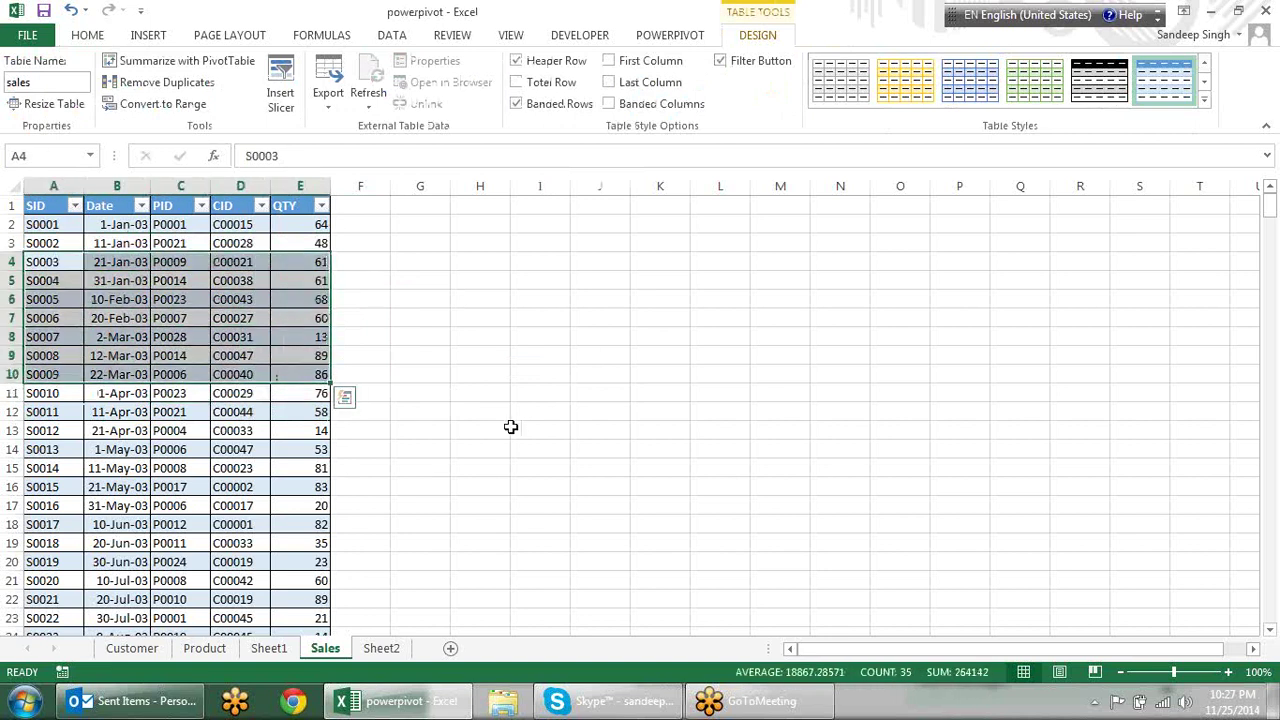
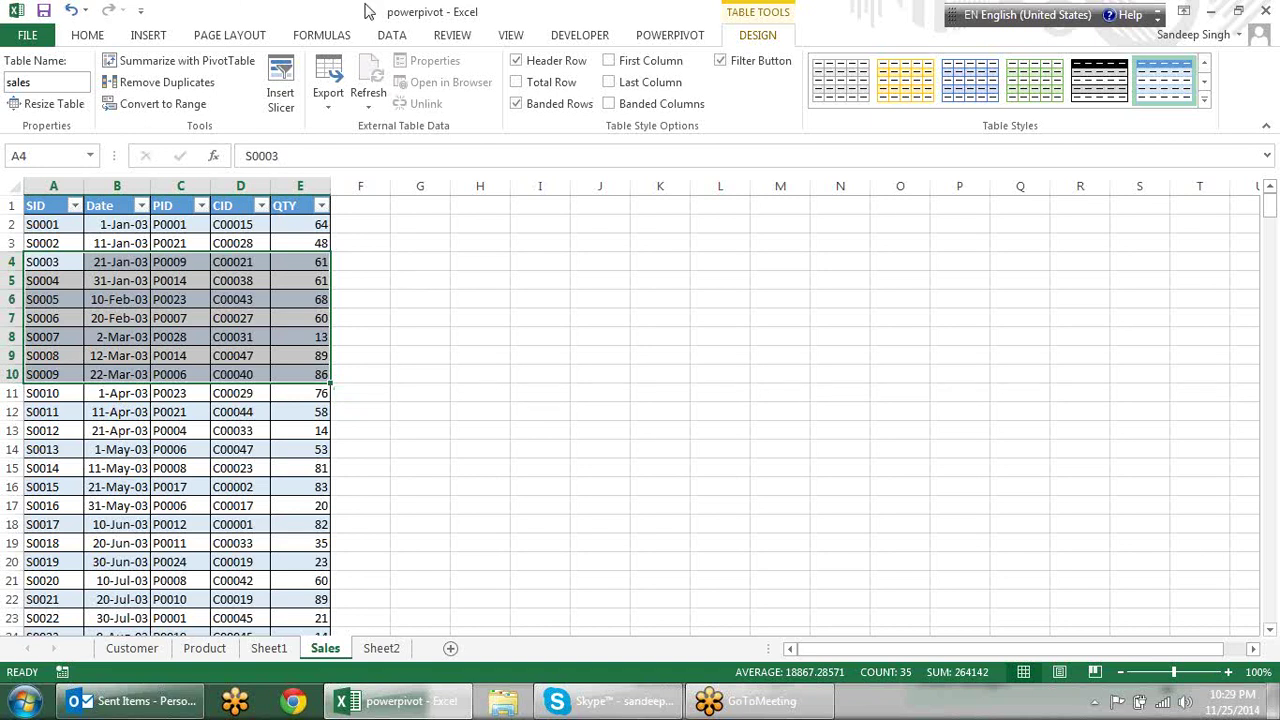
Inspect several QTY values in the Sales table, including rows 6, 16 and 17.
click(582, 280)
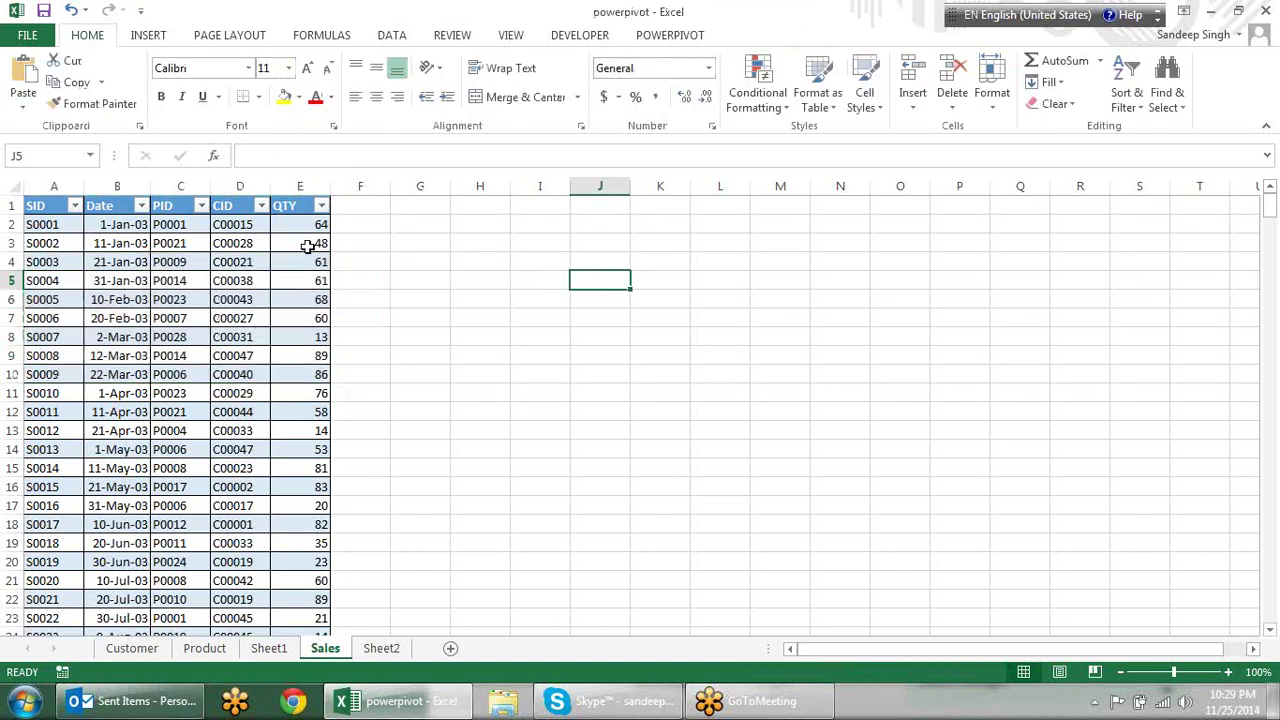
click(317, 277)
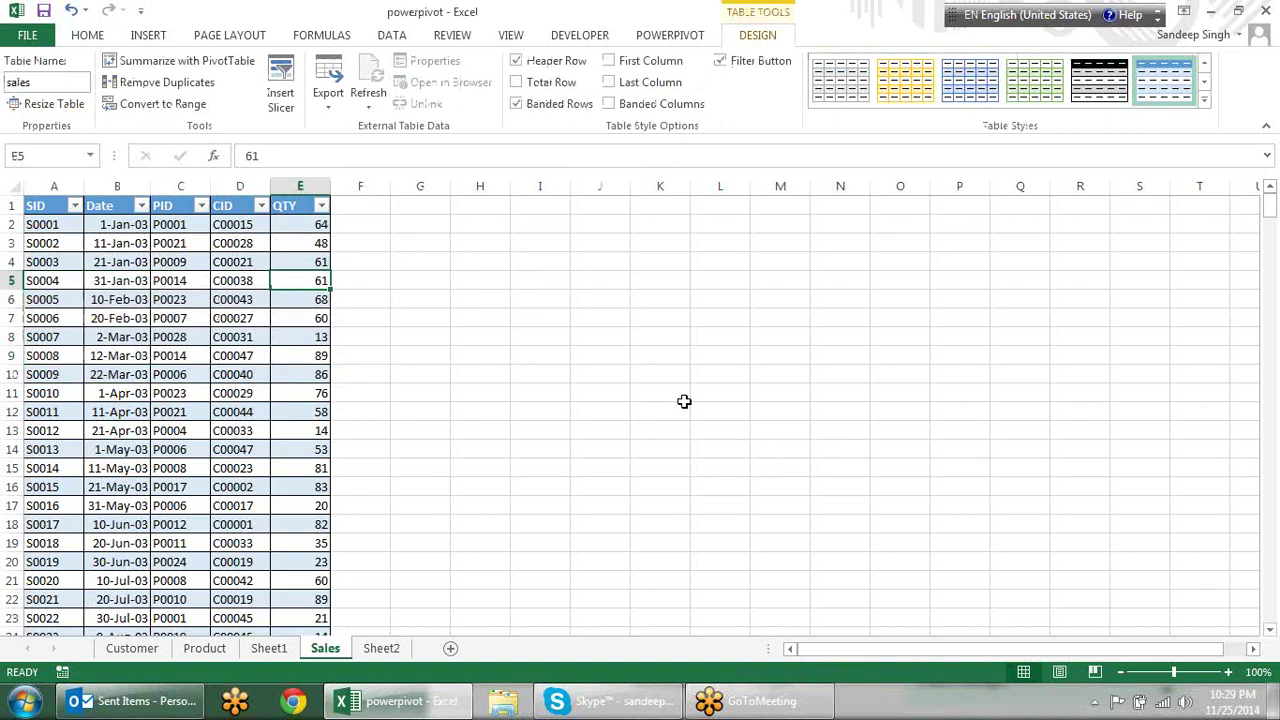
click(626, 368)
click(288, 297)
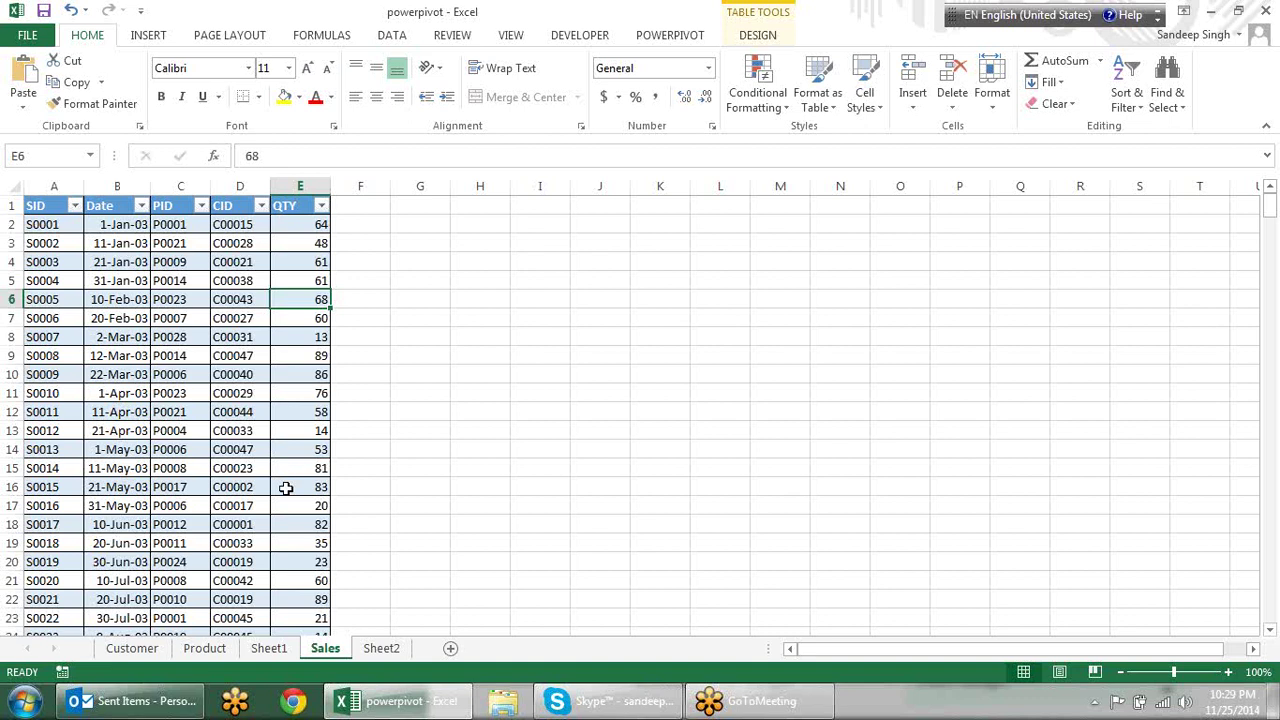
click(424, 564)
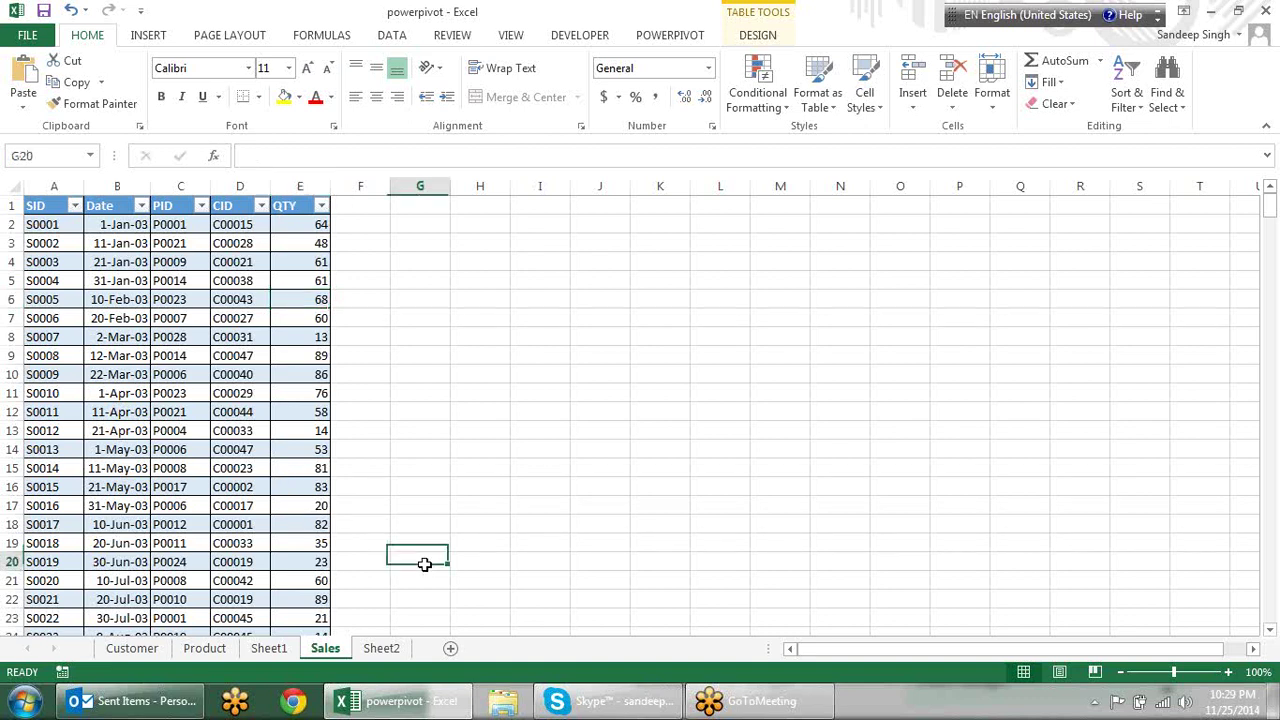
click(294, 507)
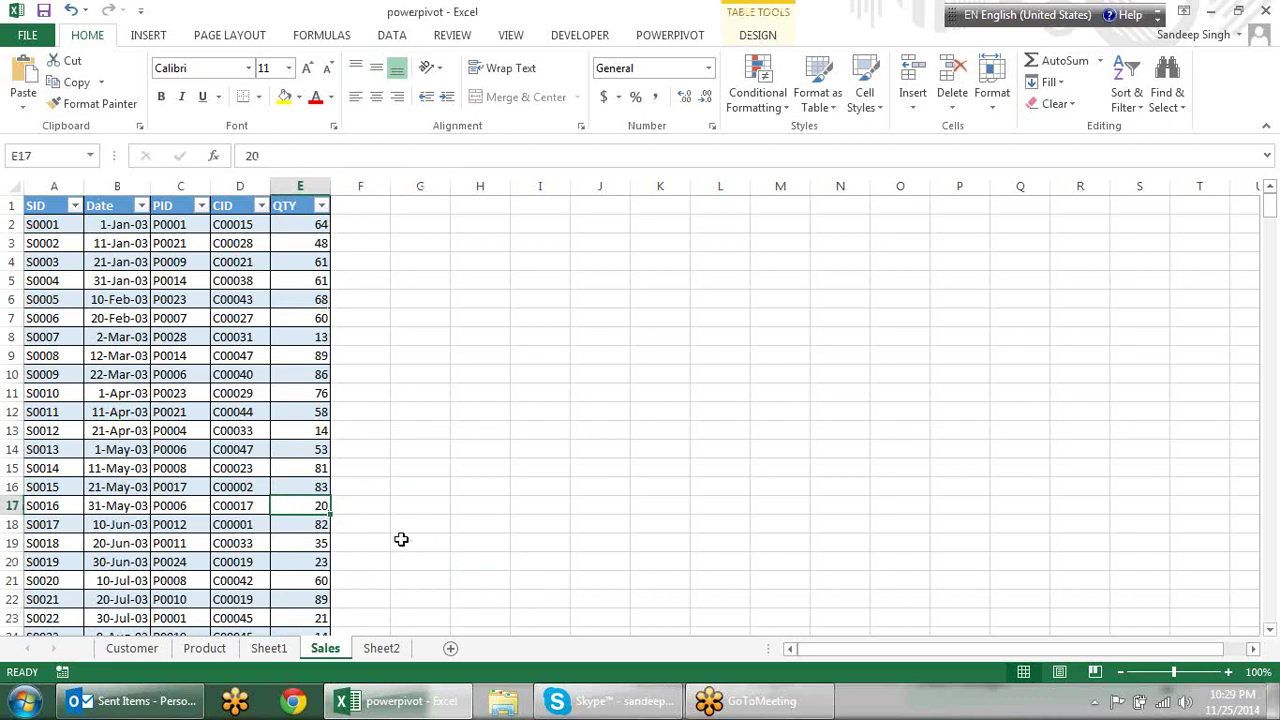
click(305, 485)
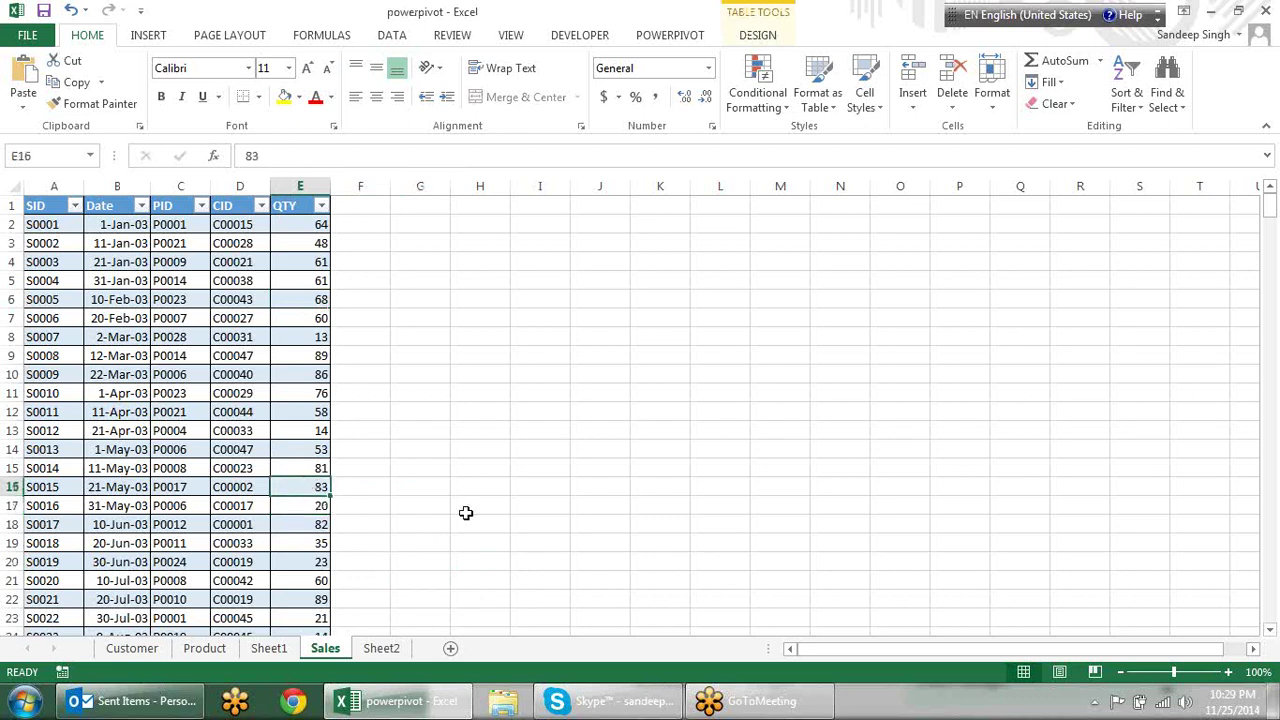
Step off the table into empty cells and go to Sheet2.
click(517, 498)
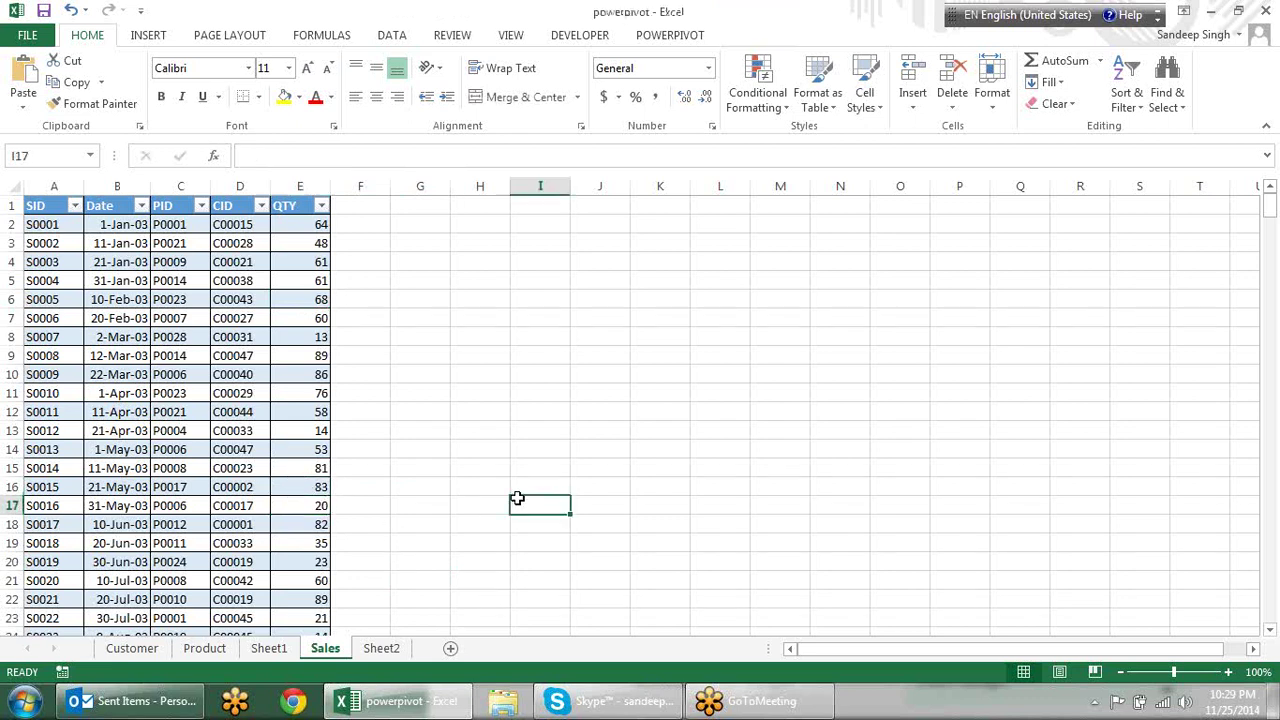
click(592, 293)
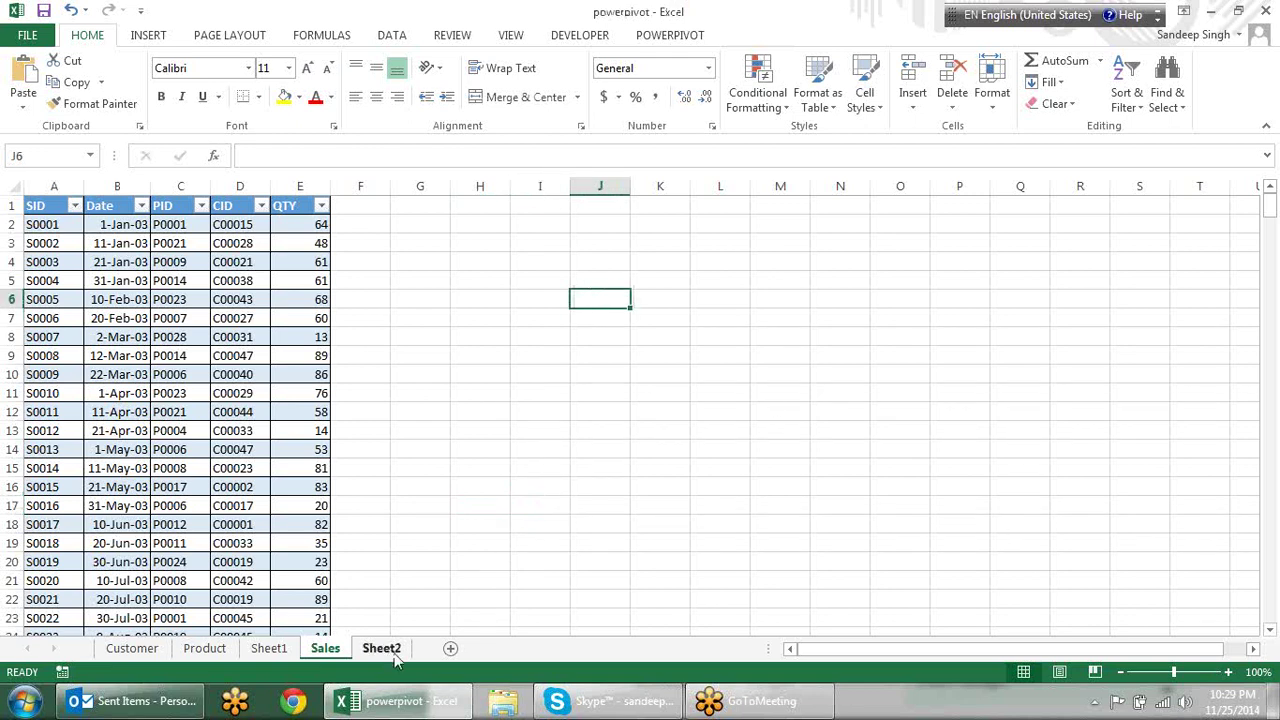
click(392, 655)
Enter four lowercase first names in F2:F5, ending with G2 selected.
click(476, 360)
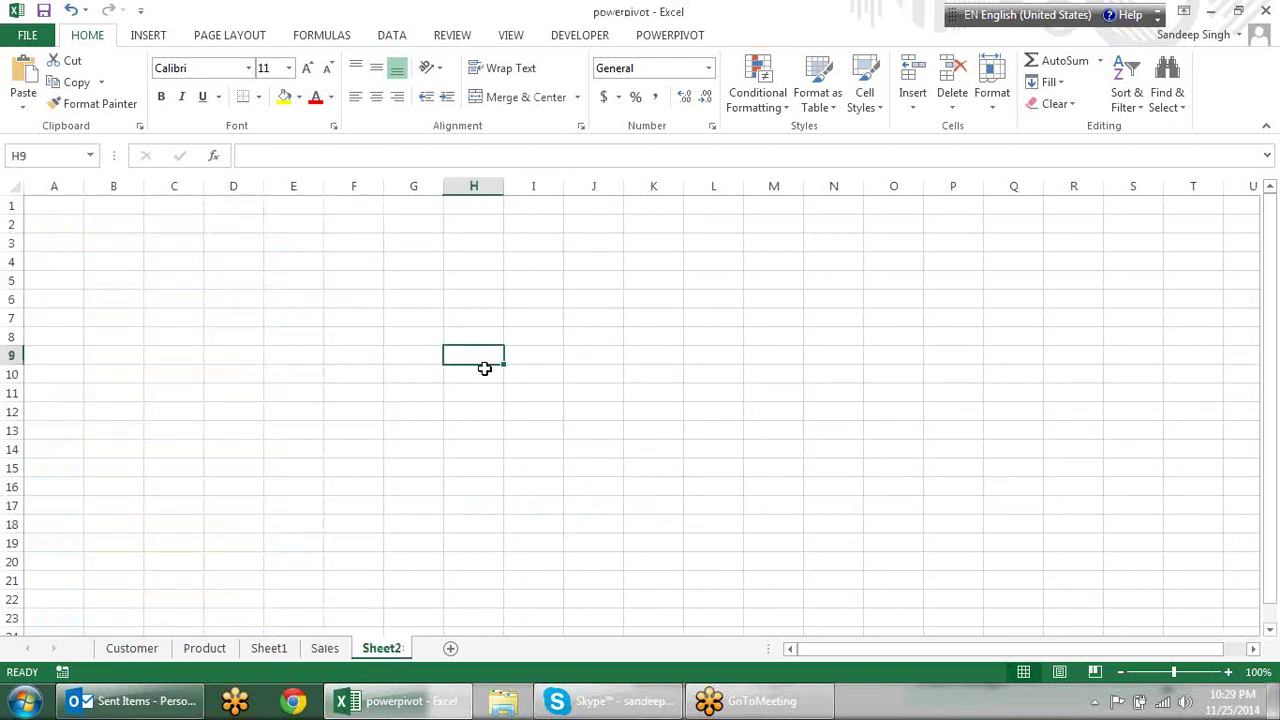
click(362, 232)
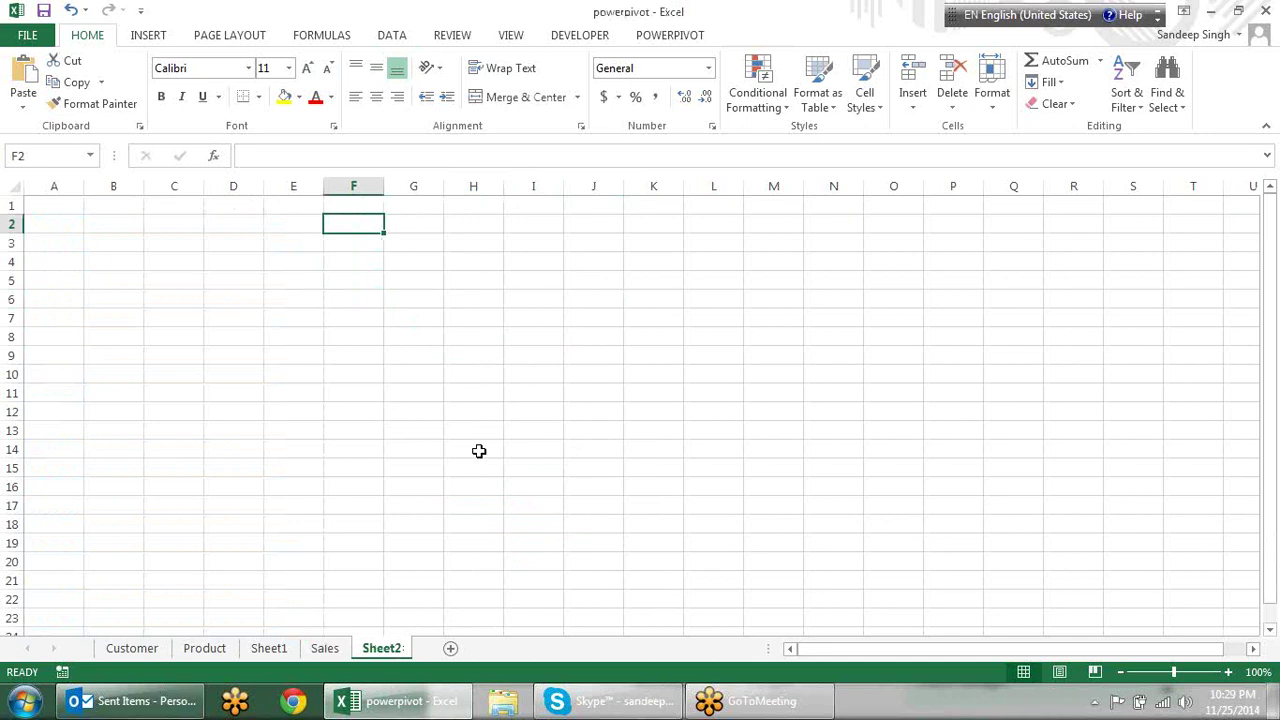
text(sandeep)
key(Return)
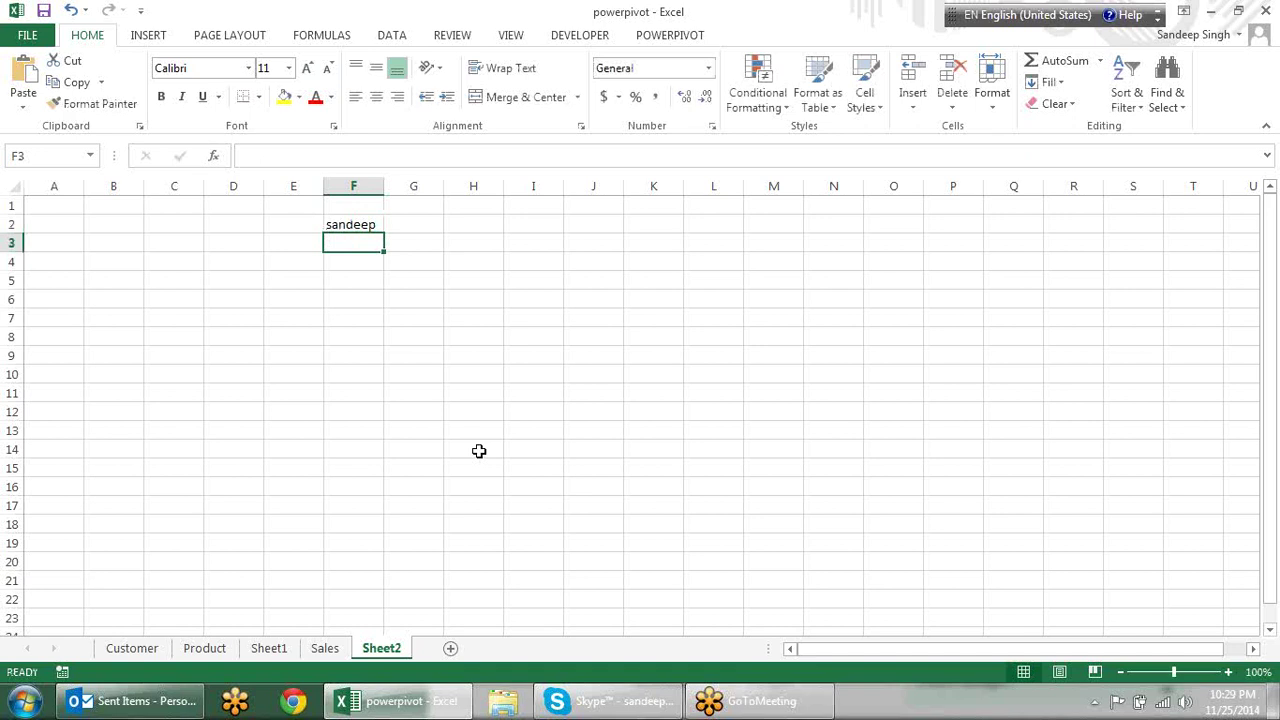
text(prade)
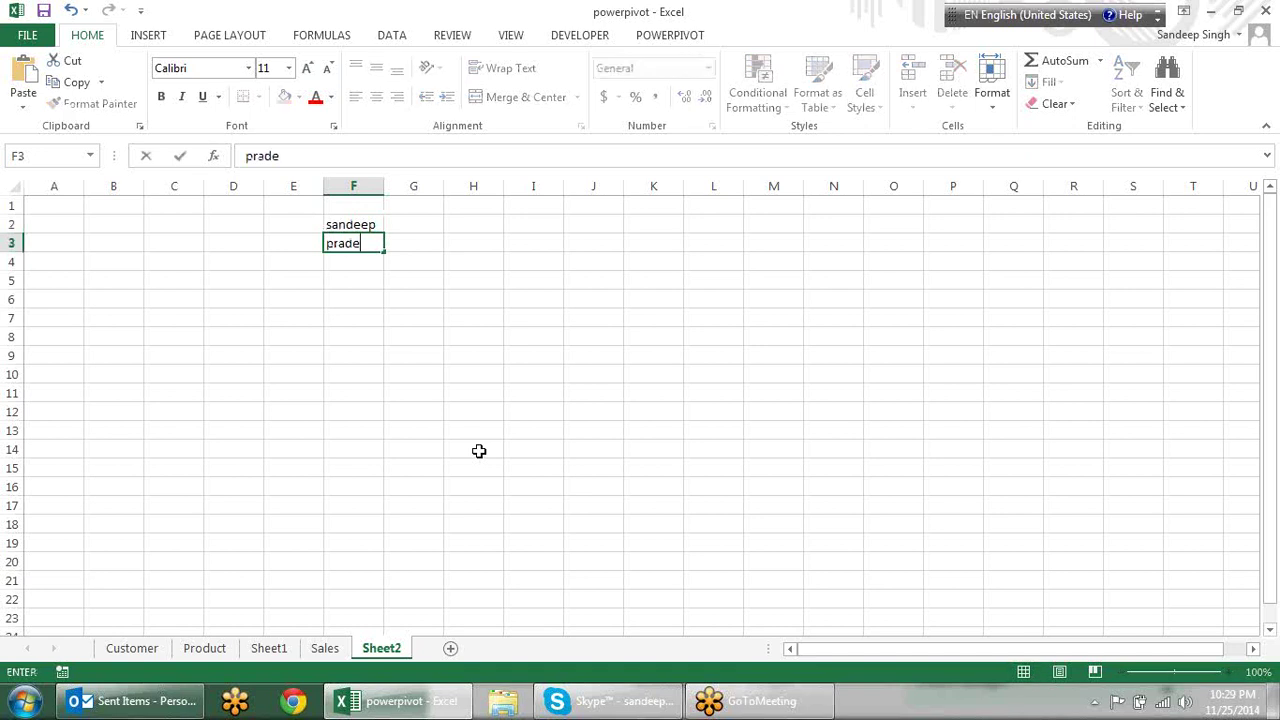
text(ep)
key(Return)
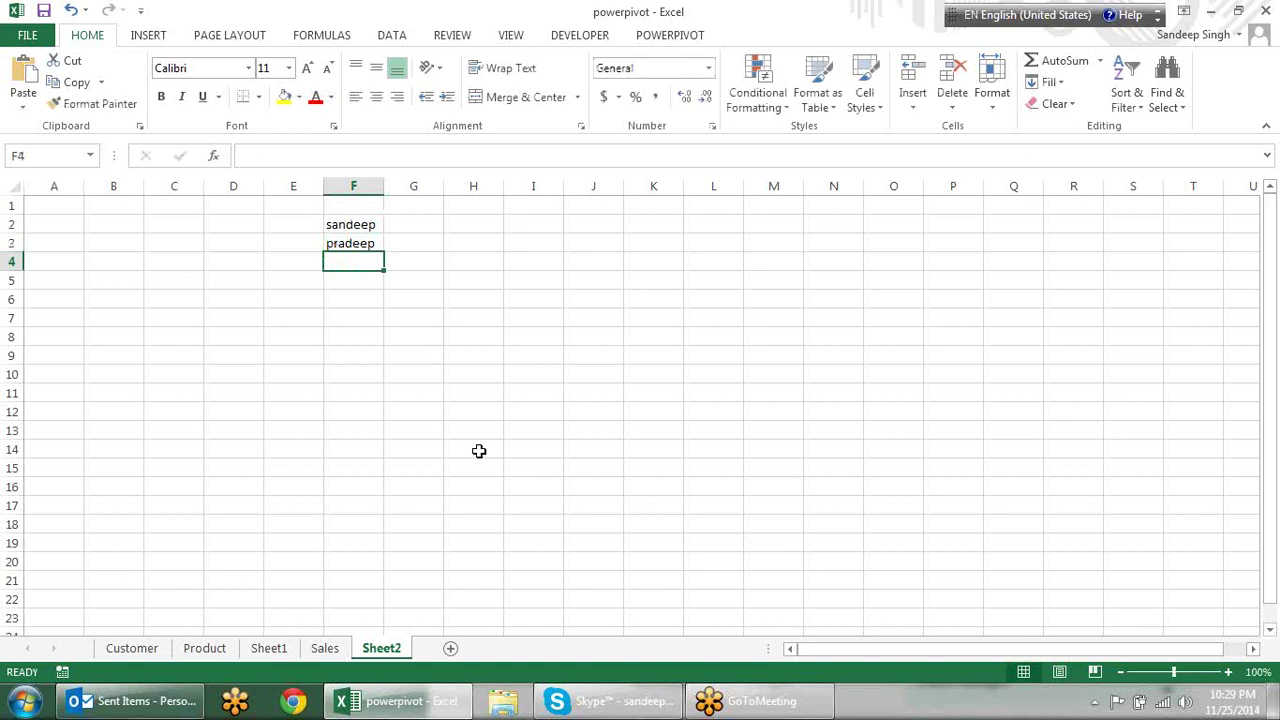
text(umes)
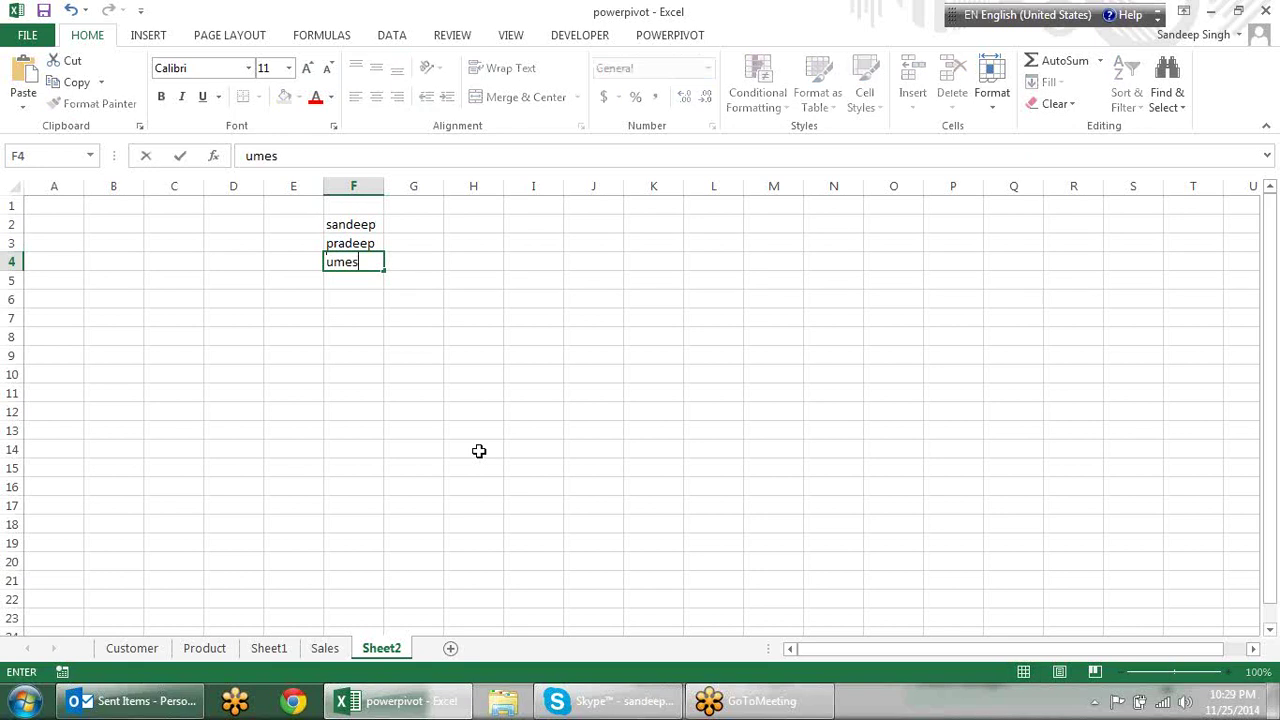
text(h)
key(Return)
text(rit)
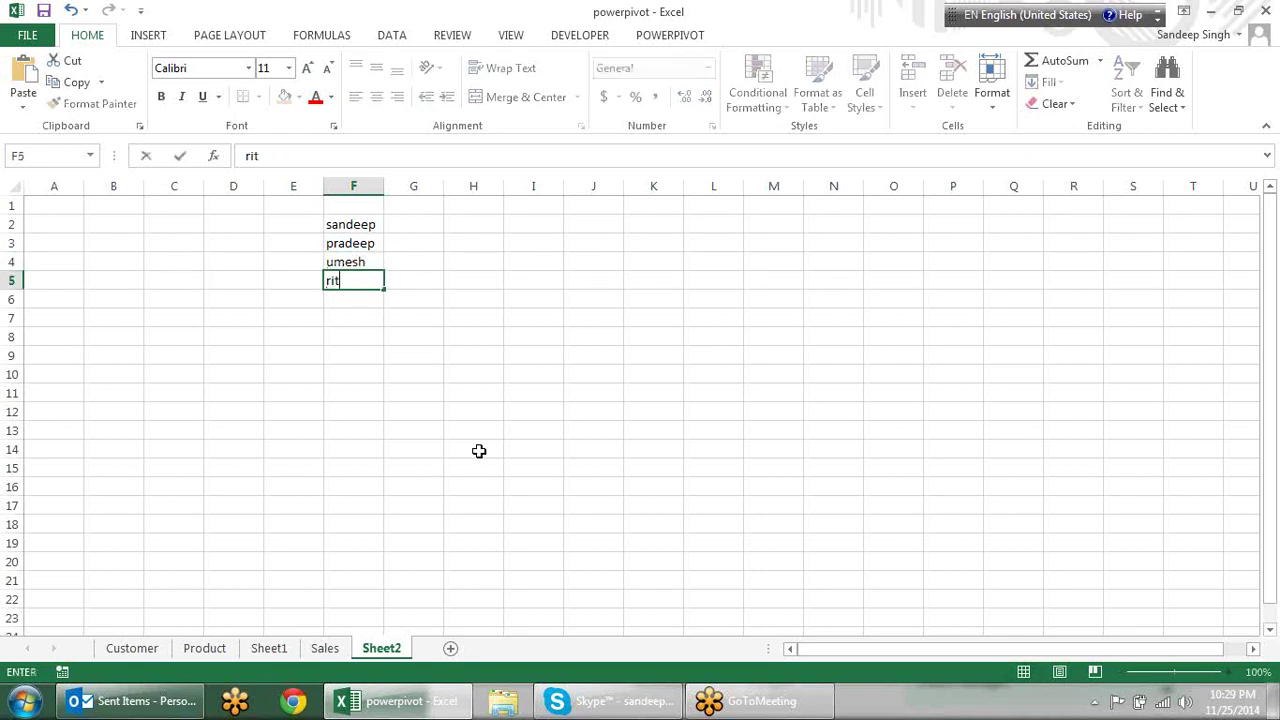
text(esh)
key(Return)
key(Up)
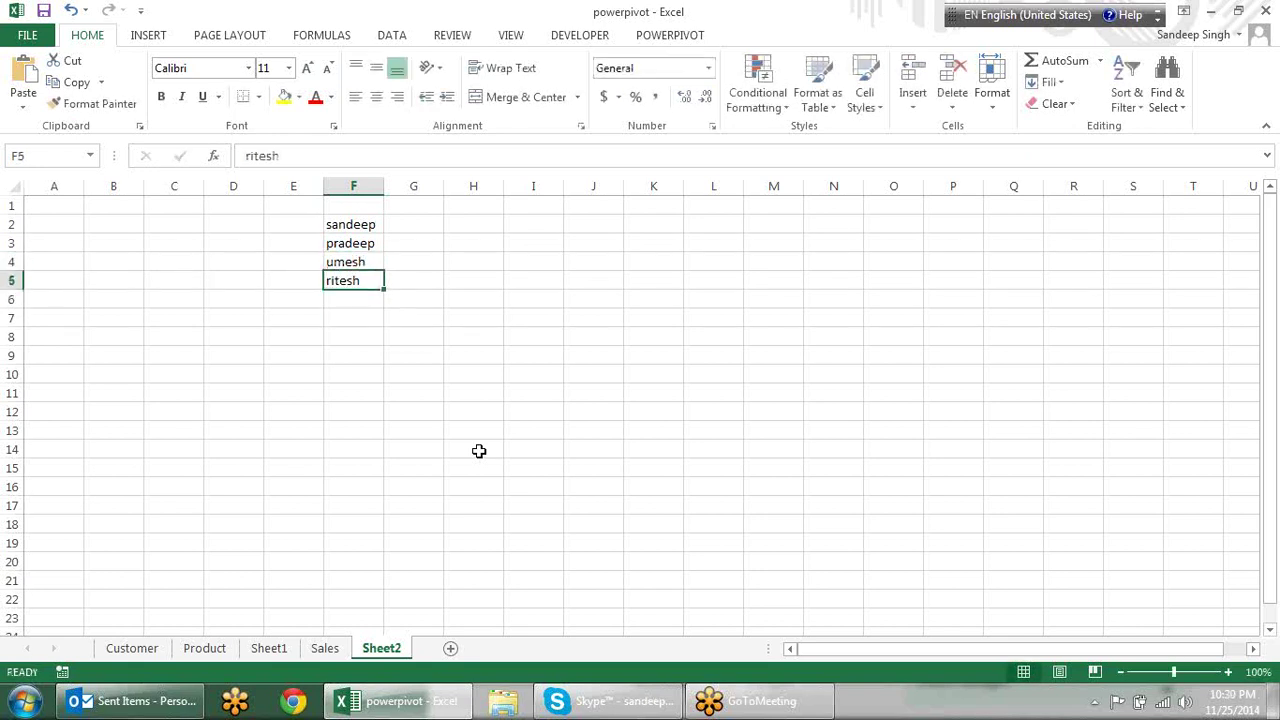
key(Up)
key(Up)
key(Up)
key(Up)
key(Down)
key(Right)
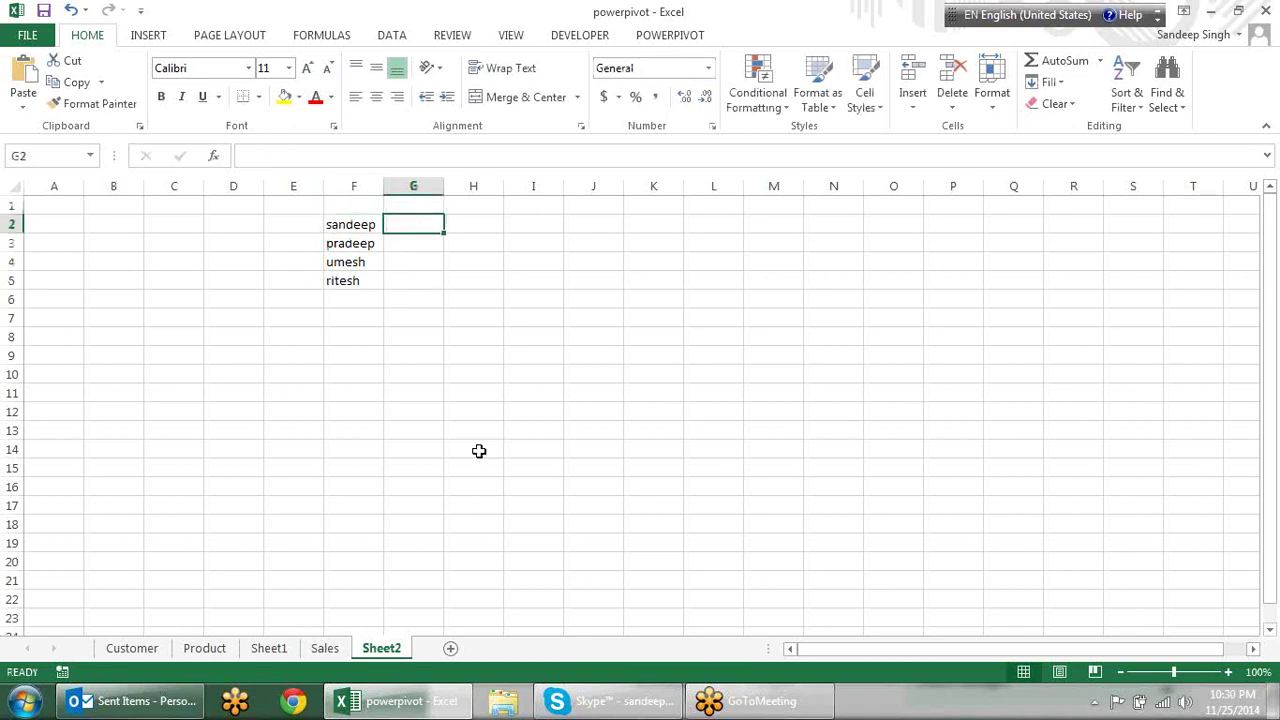
text(SAN)
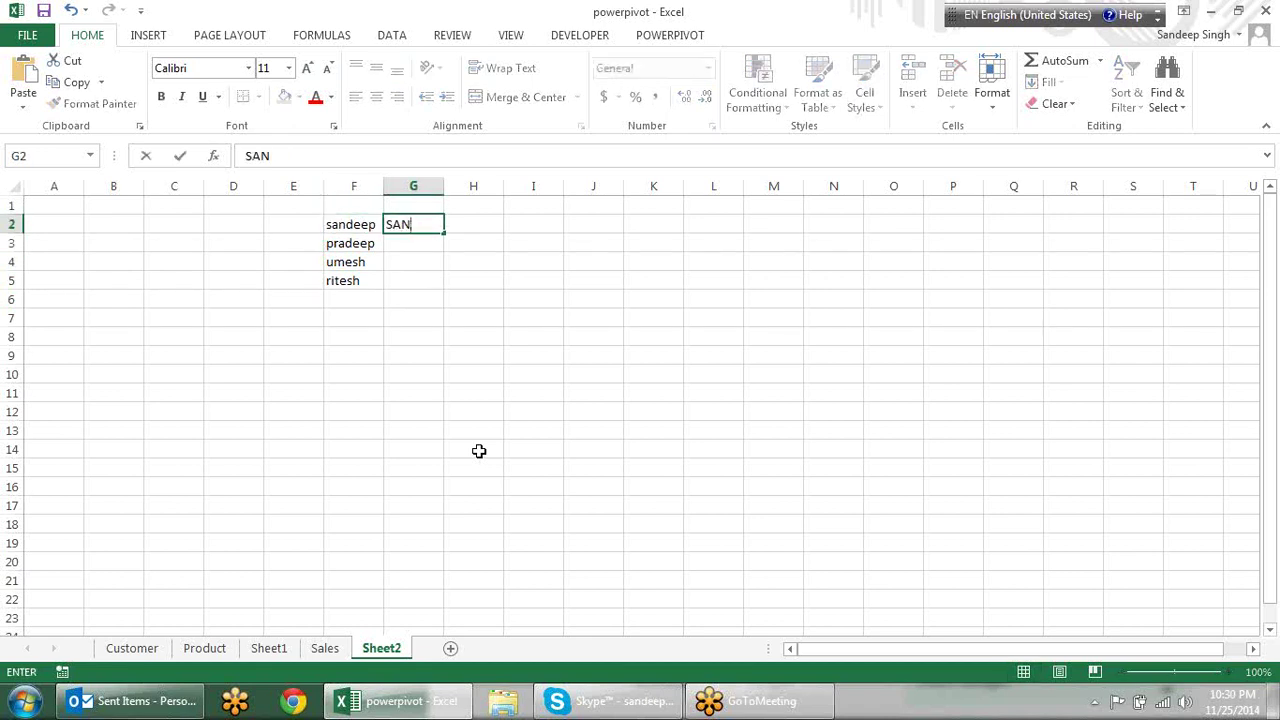
key(BackSpace)
text(NDE)
text(EP)
key(ctrl+Return)
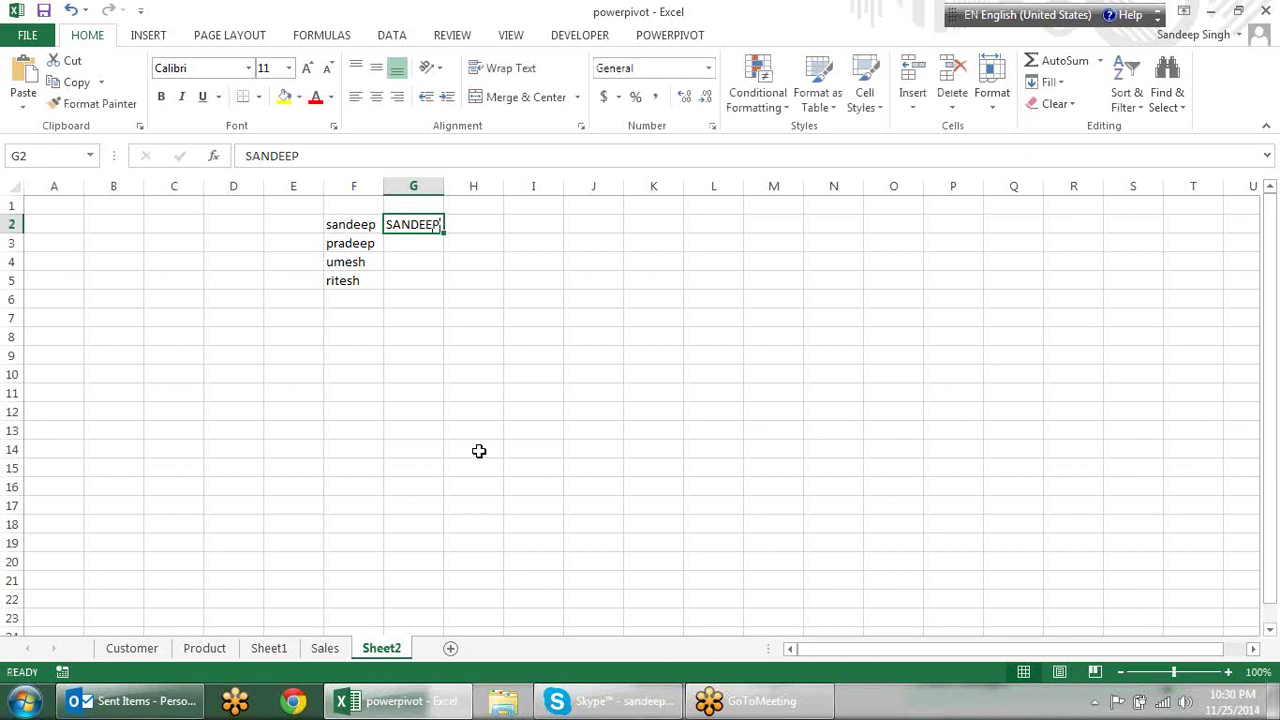
key(ctrl+e)
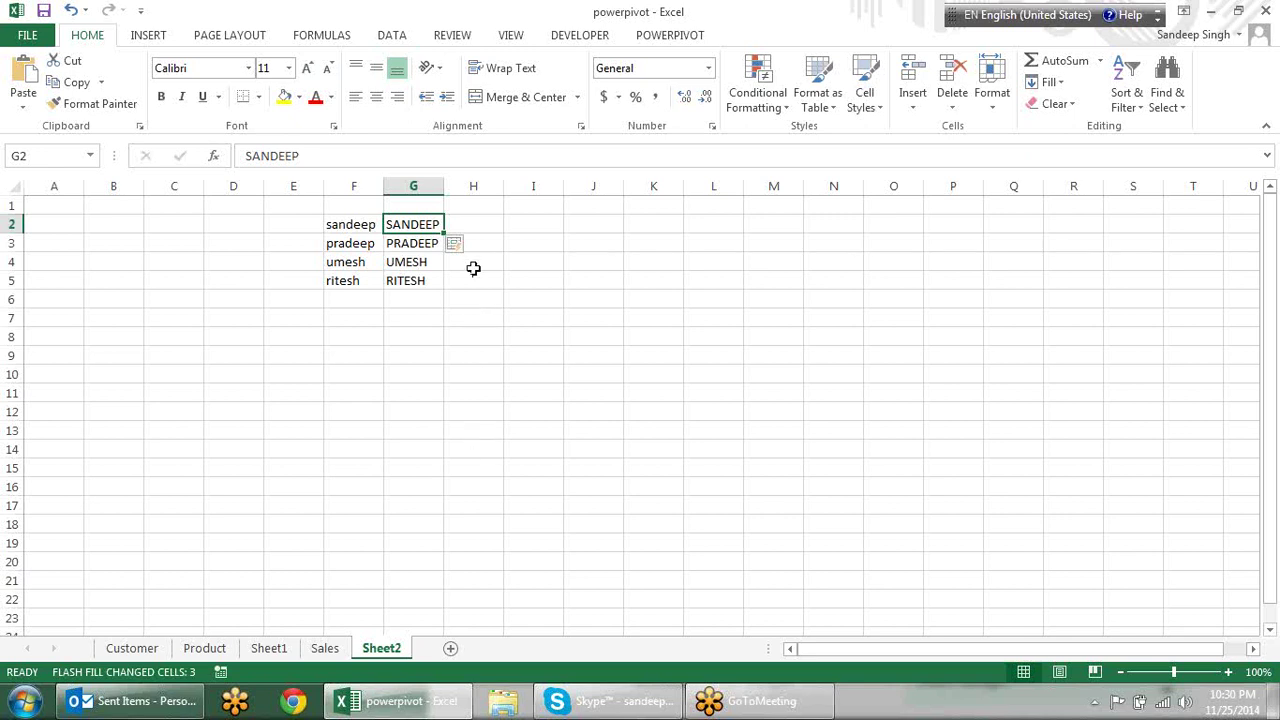
click(695, 298)
drag(436, 224, 431, 276)
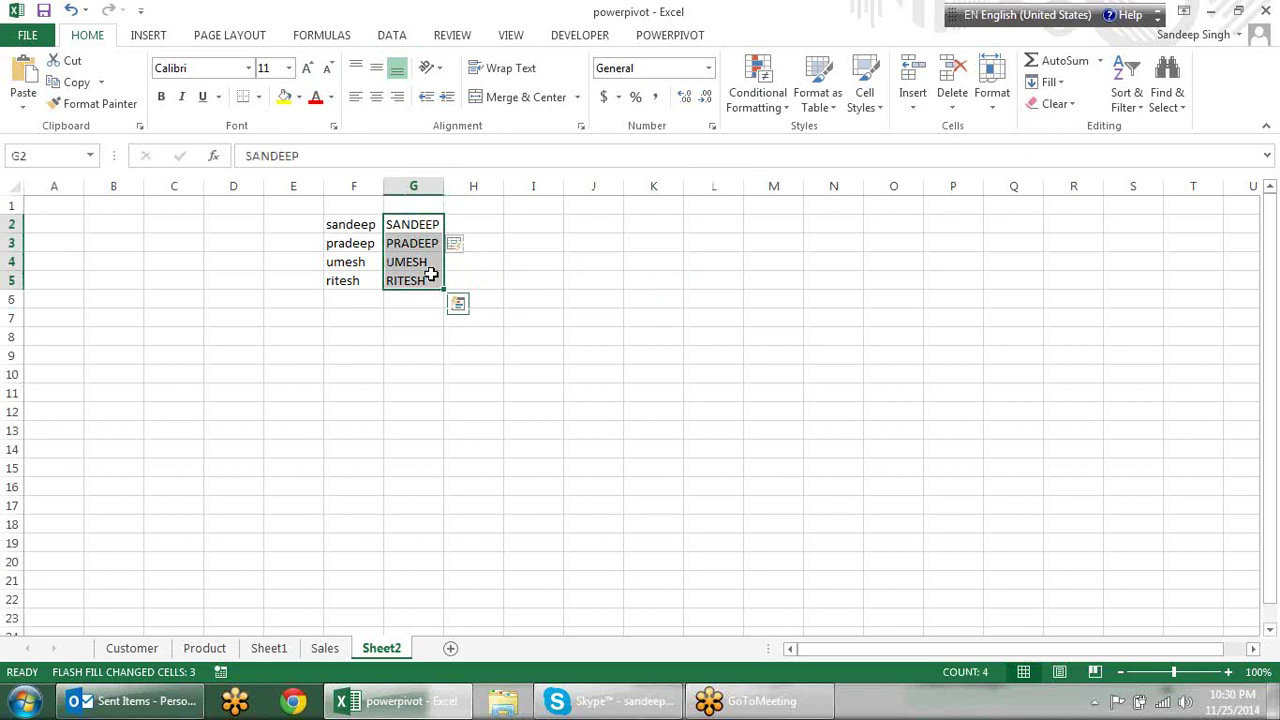
key(Delete)
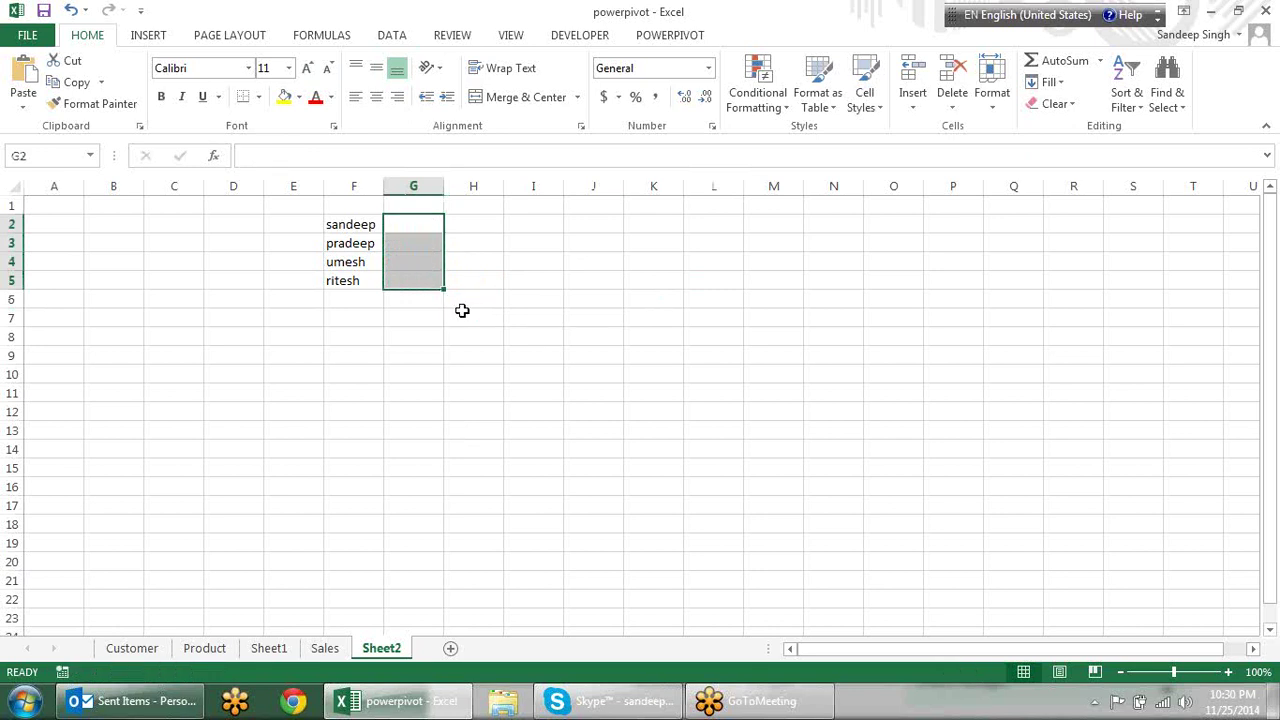
Type the first name in uppercase in G2 and Flash Fill G3:G5 with uppercase names.
click(458, 314)
click(1048, 82)
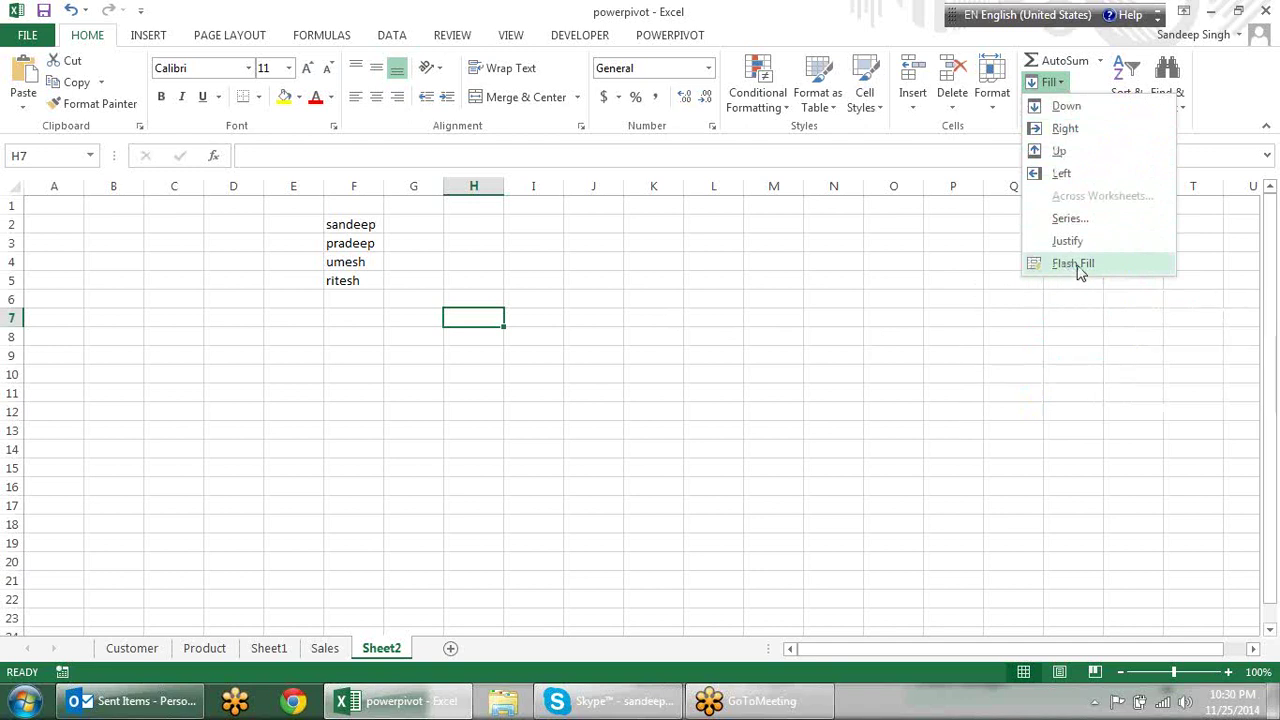
click(752, 292)
click(436, 223)
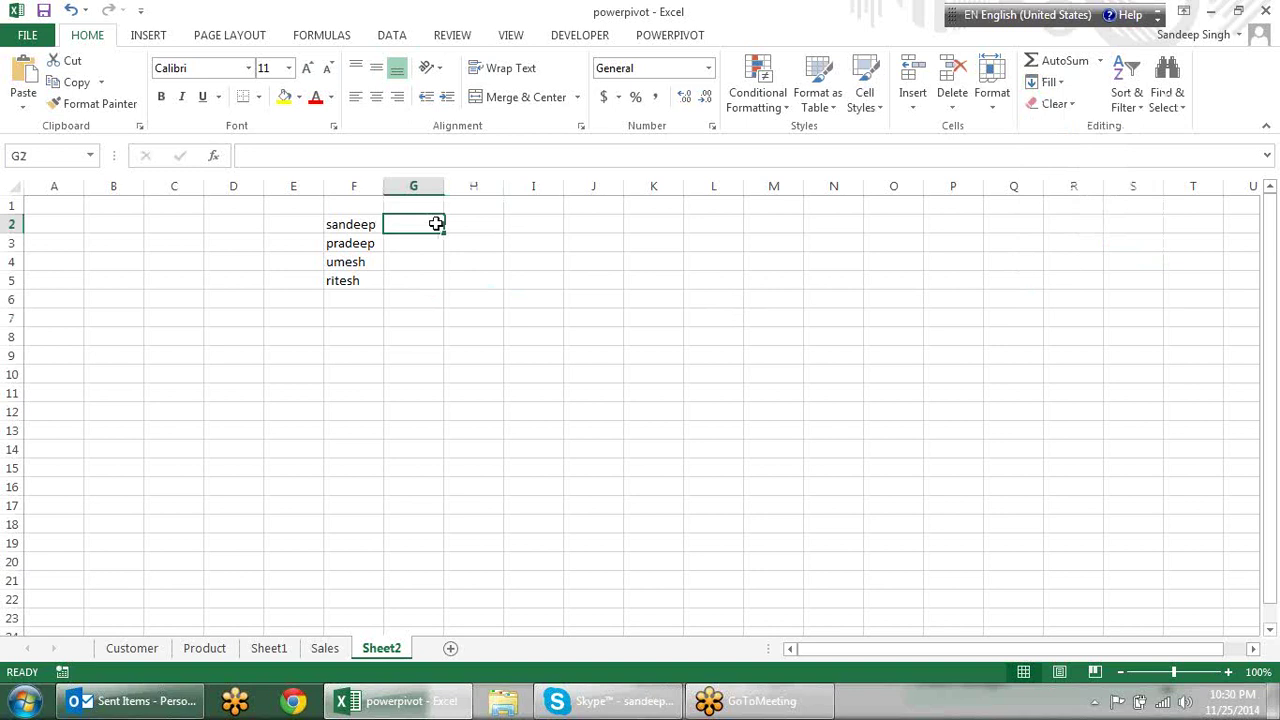
text(SANDE)
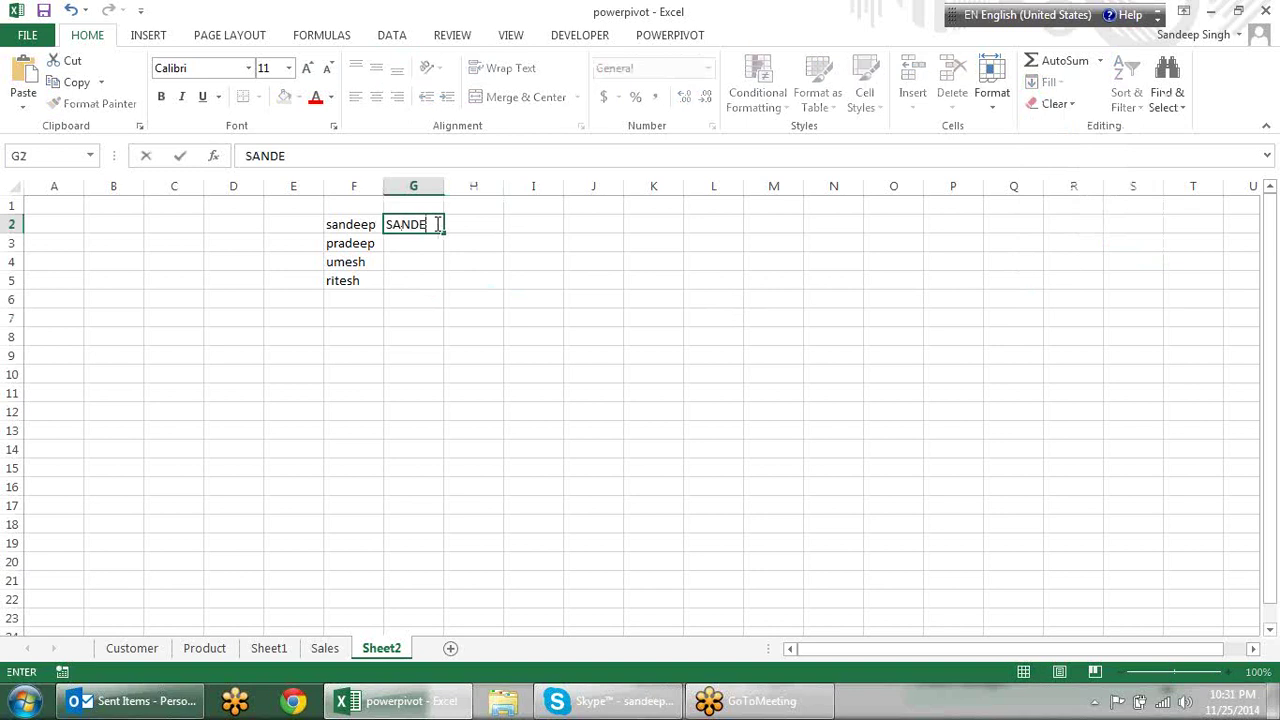
text(EP)
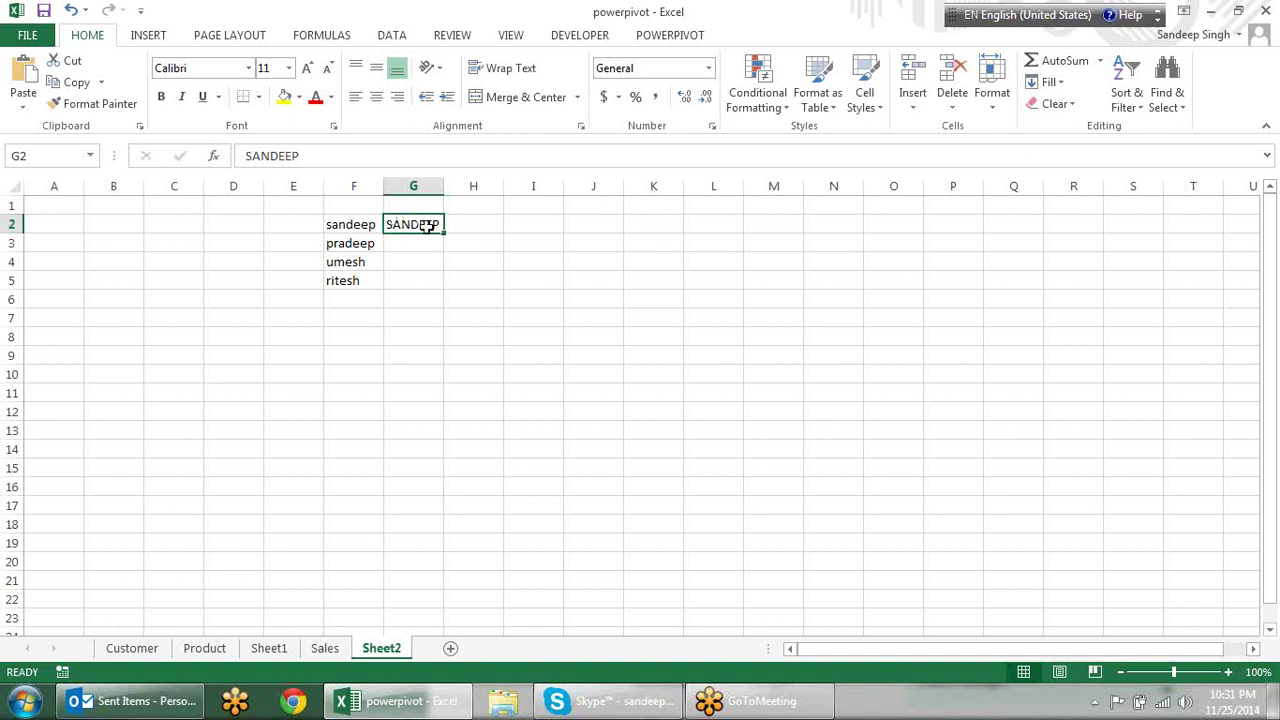
key(ctrl+e)
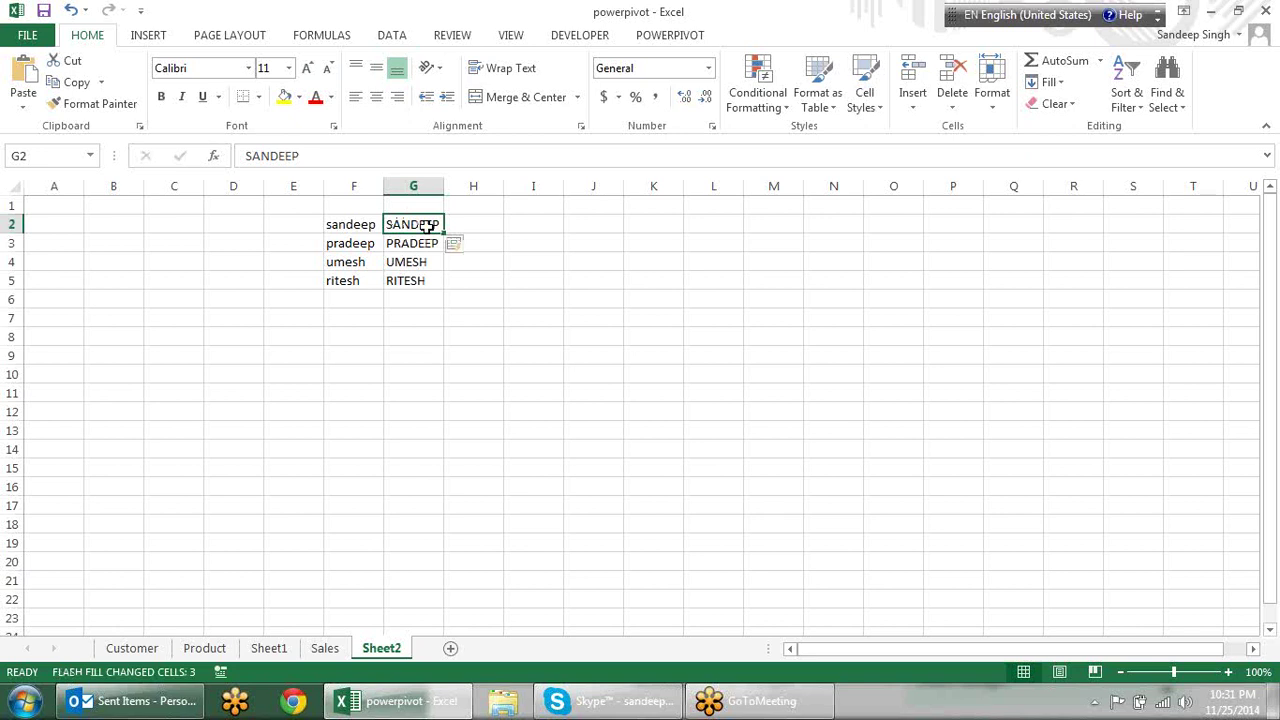
click(488, 228)
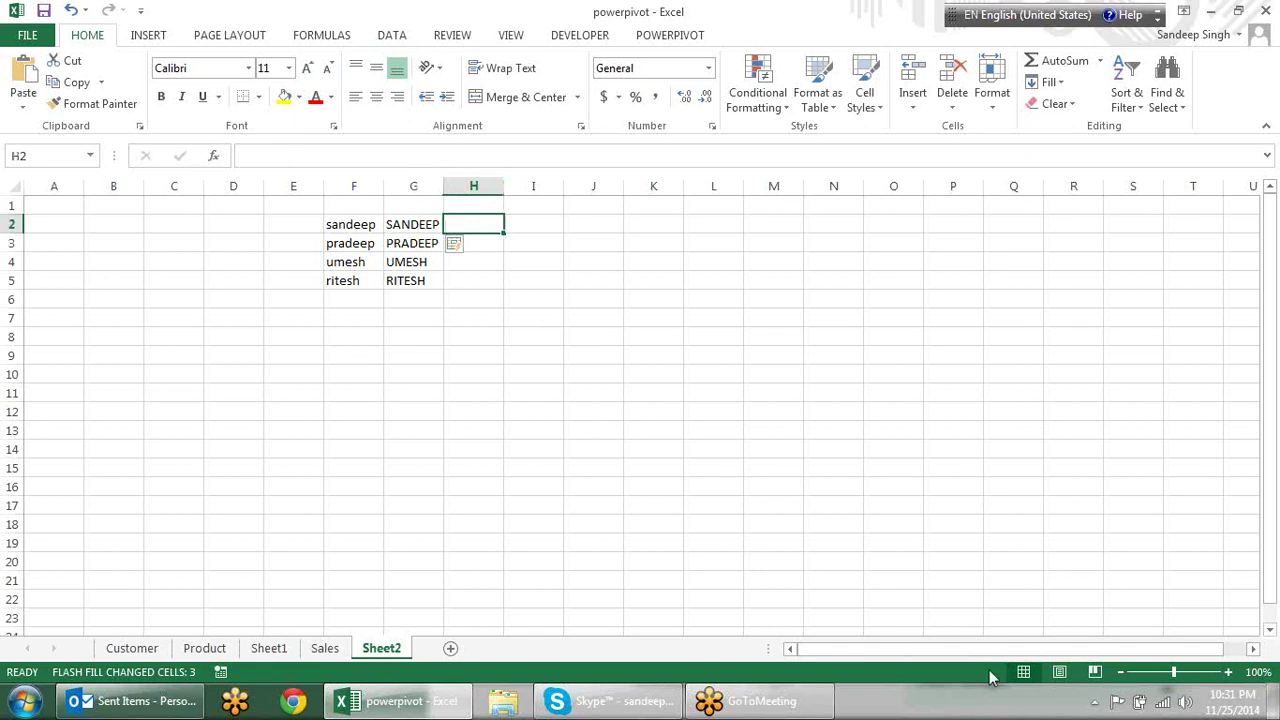
Type the capitalised first name in H2 and Flash Fill H3:H5 with capitalised names.
text(S)
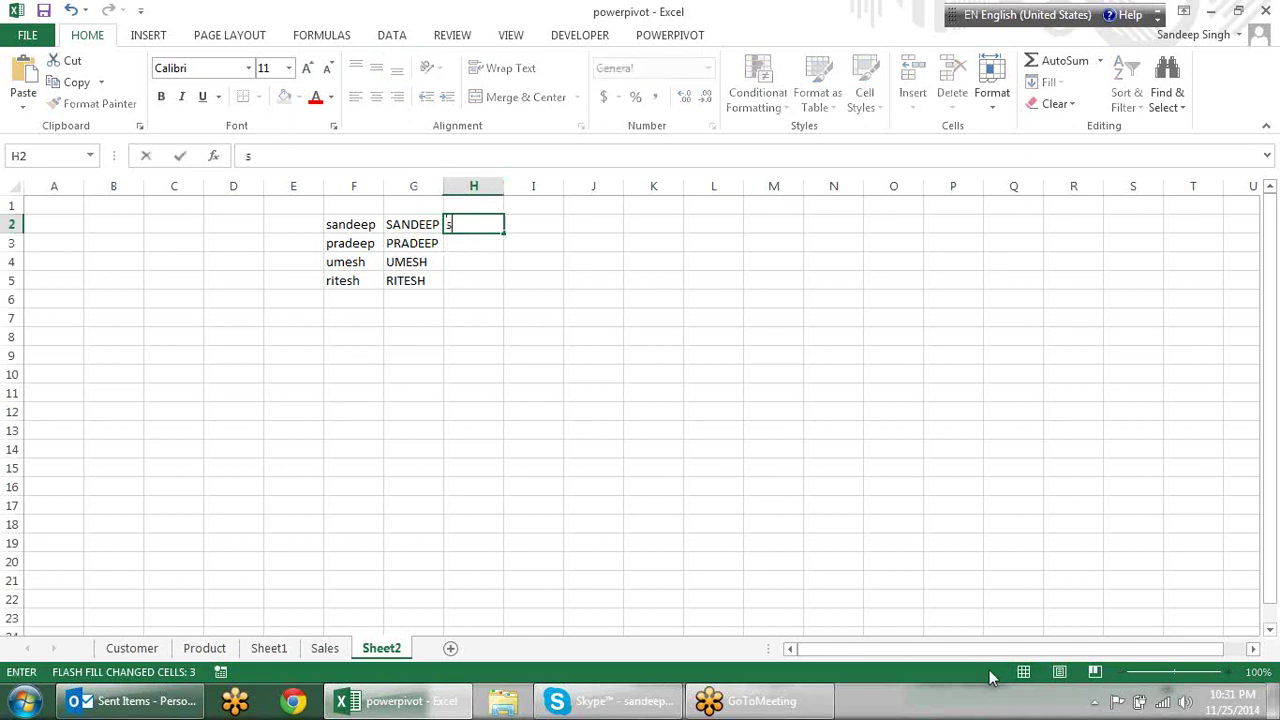
text(and)
text(eep)
key(ctrl+e)
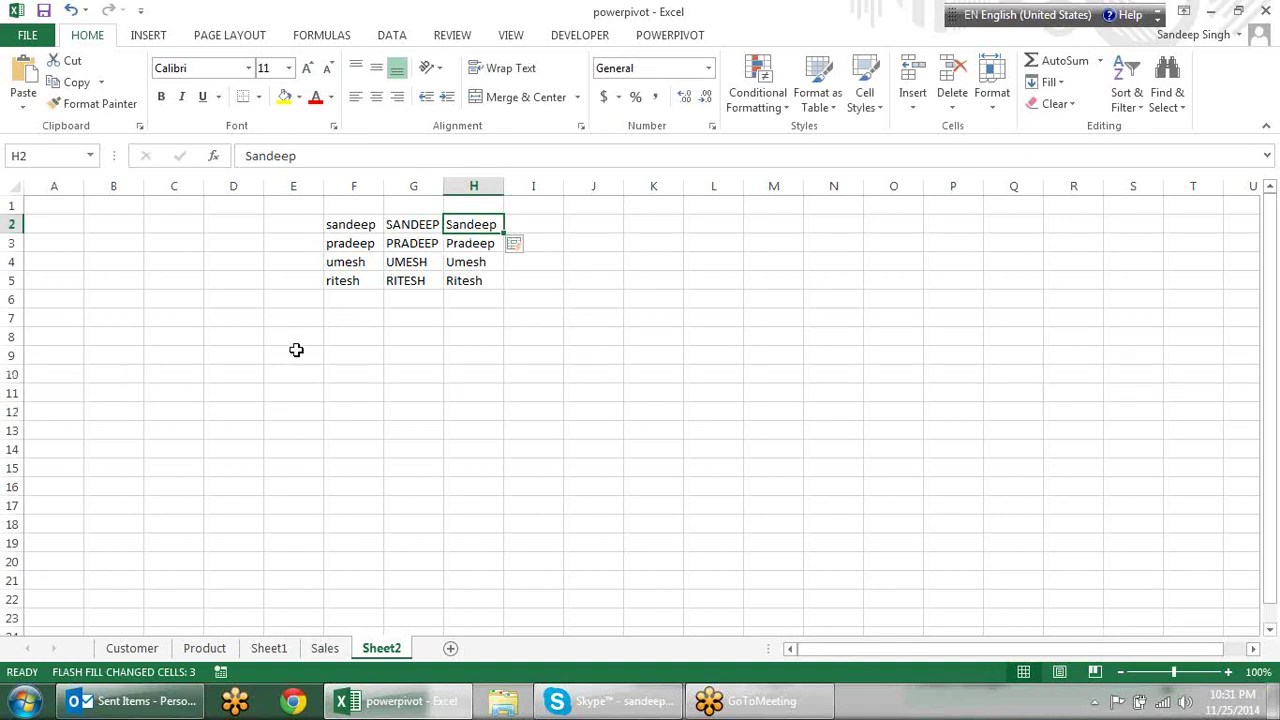
click(310, 320)
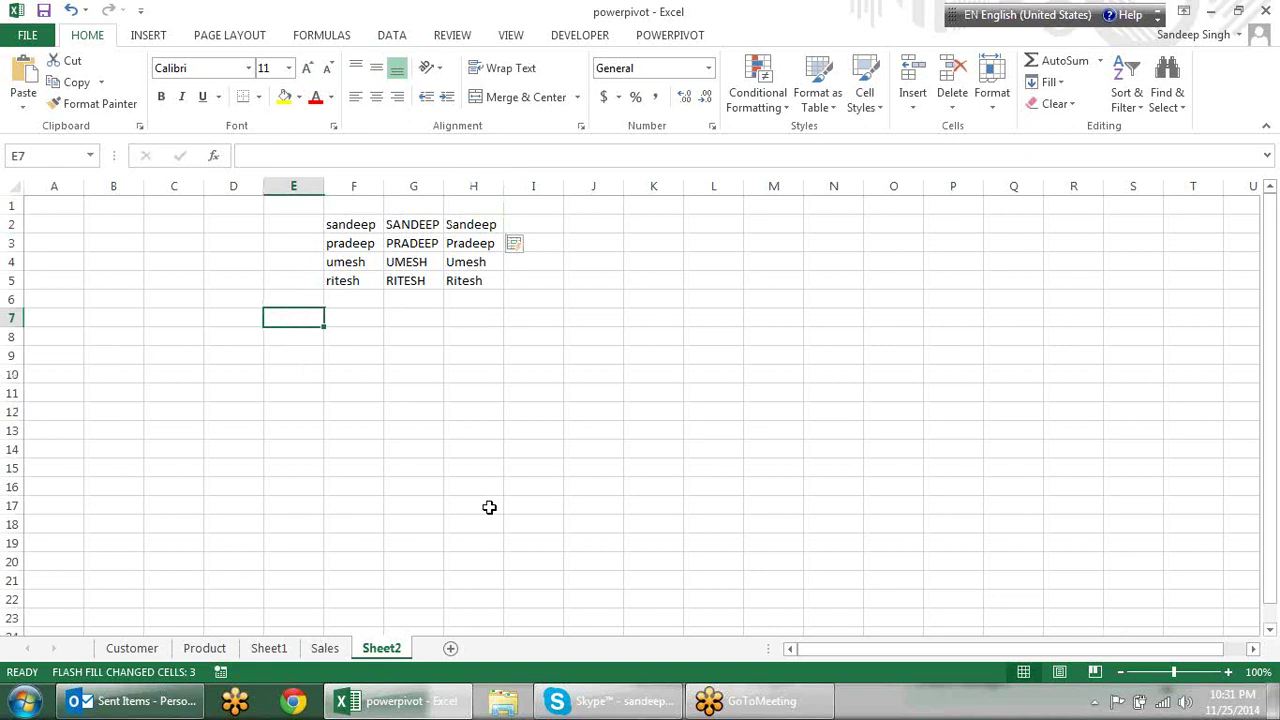
Type five lowercase three-part full names into E7 through E11.
text(sandeep)
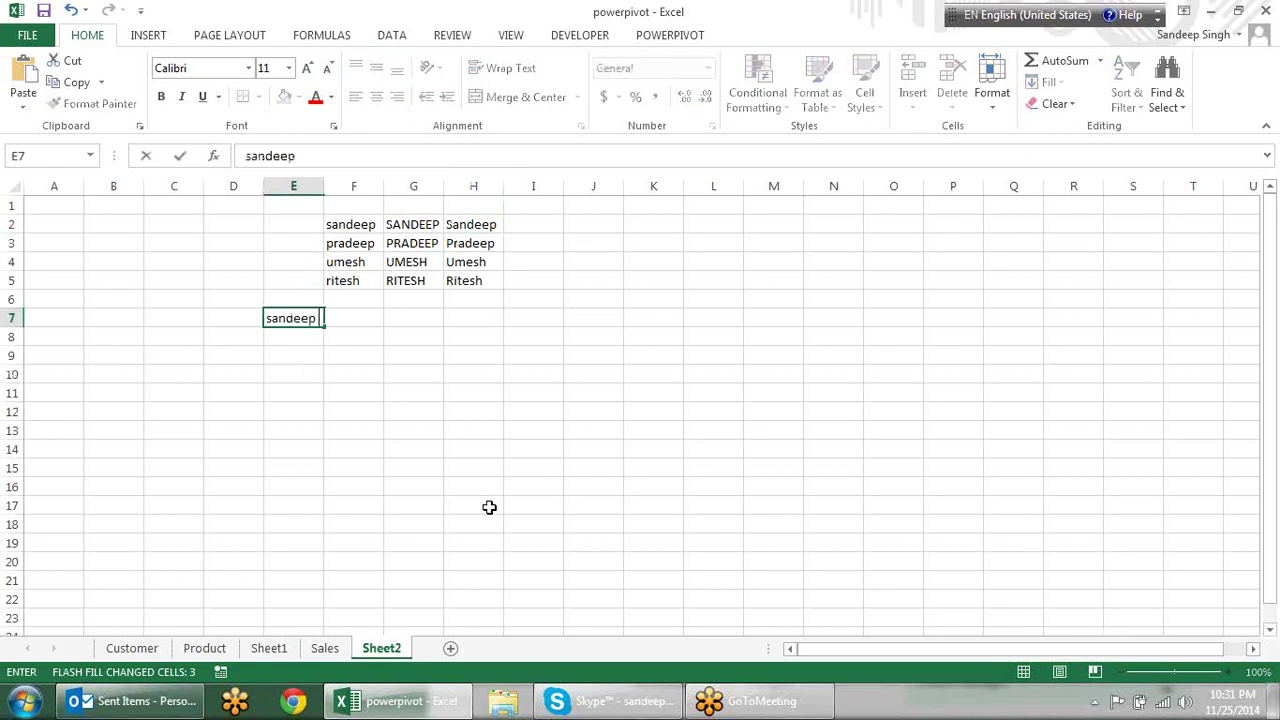
text( kumar singh)
key(Return)
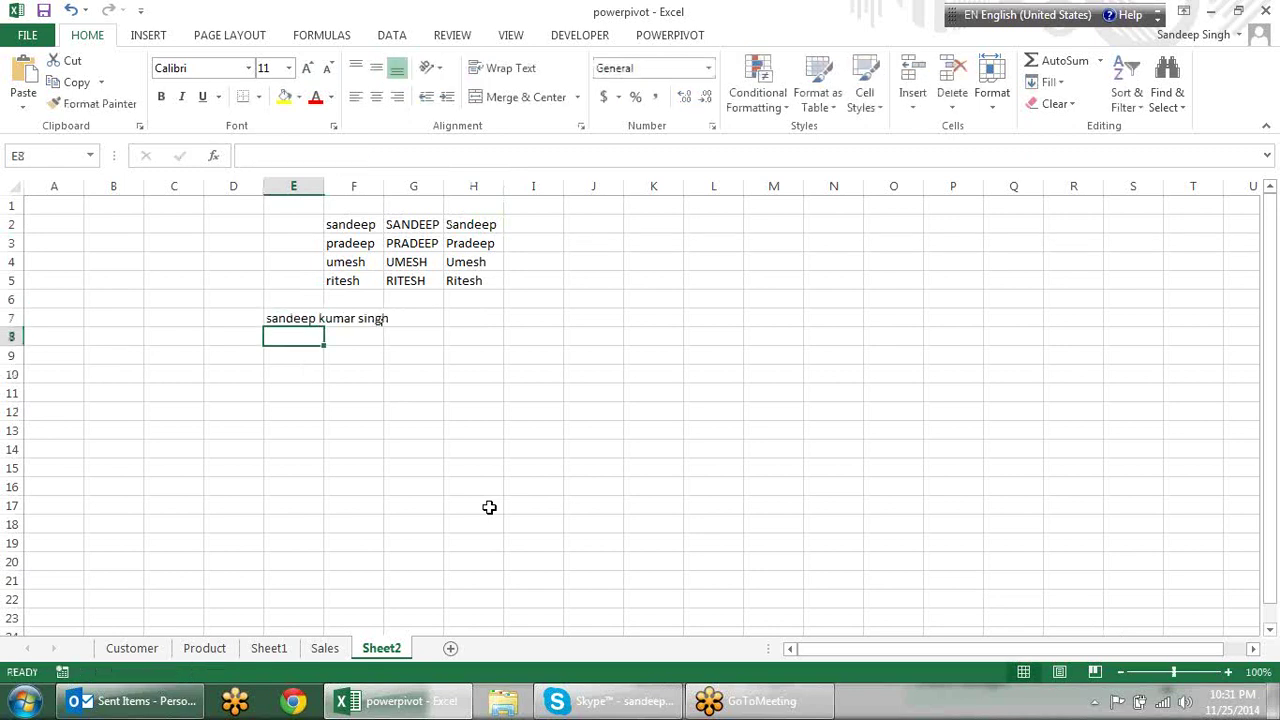
text(pradee)
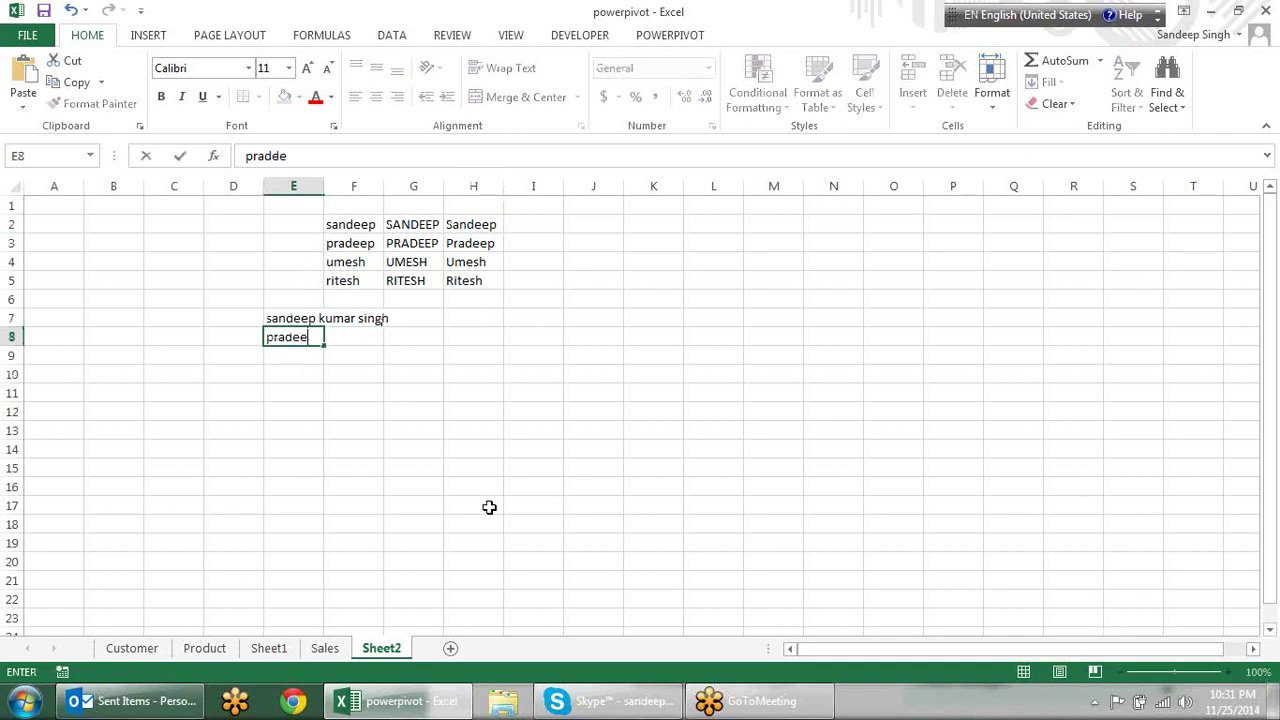
text(p kumar singh)
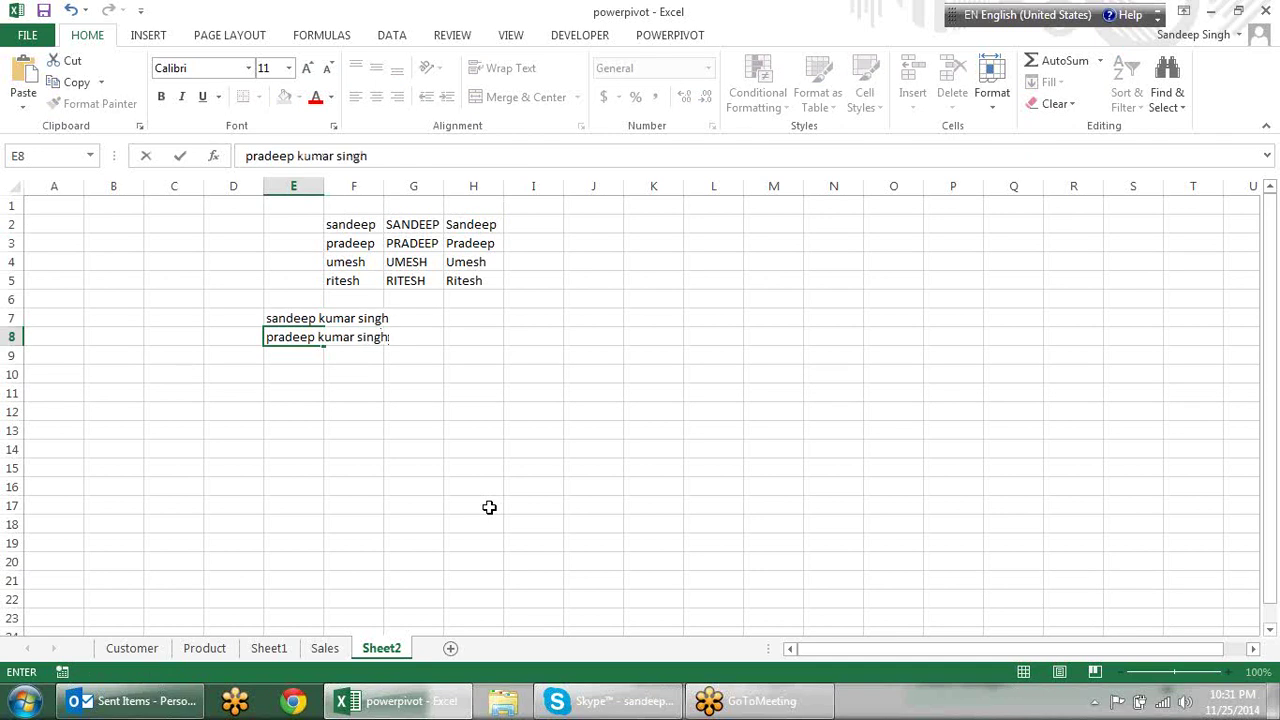
key(Return)
text(sujee)
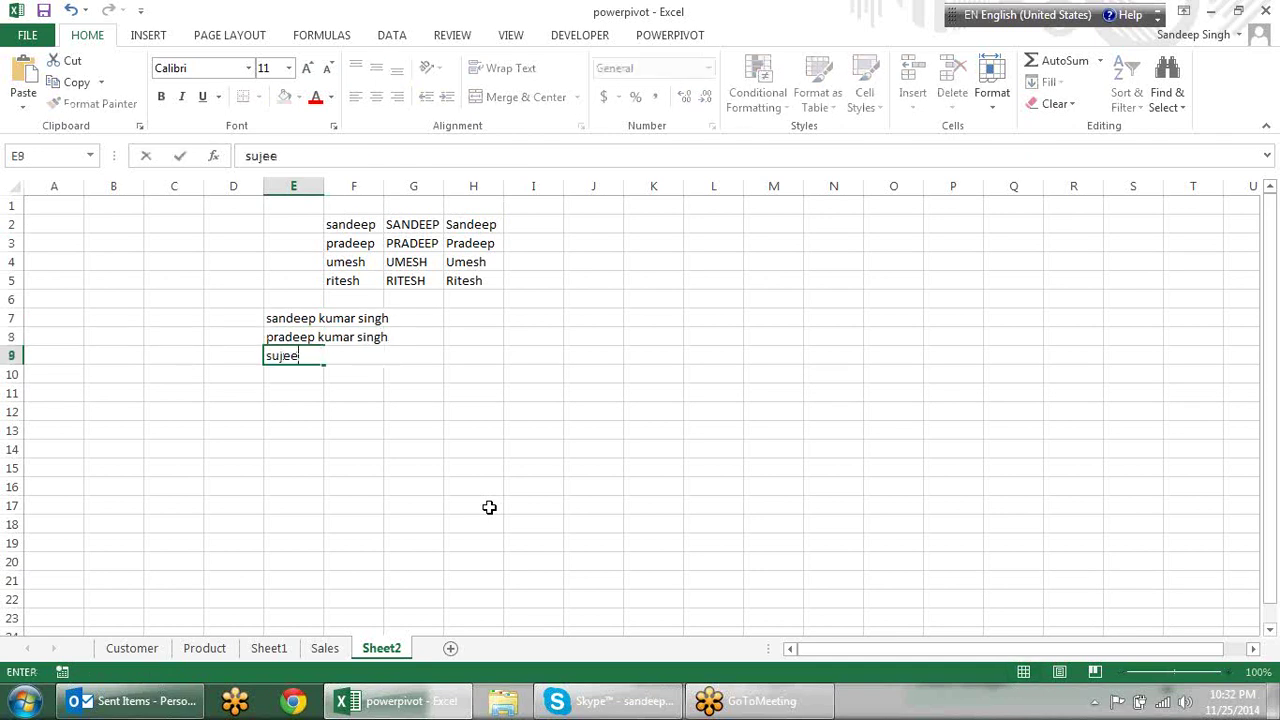
text(t kumar pan)
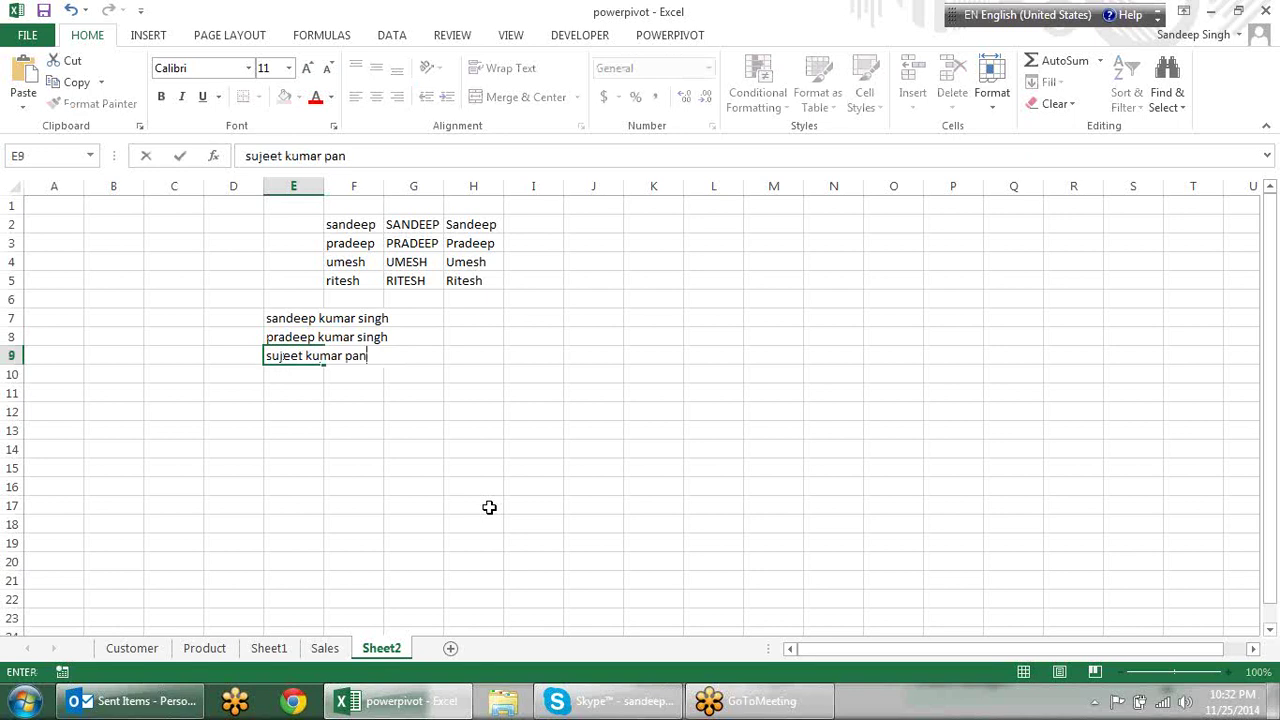
text(dey)
key(Return)
text(ra)
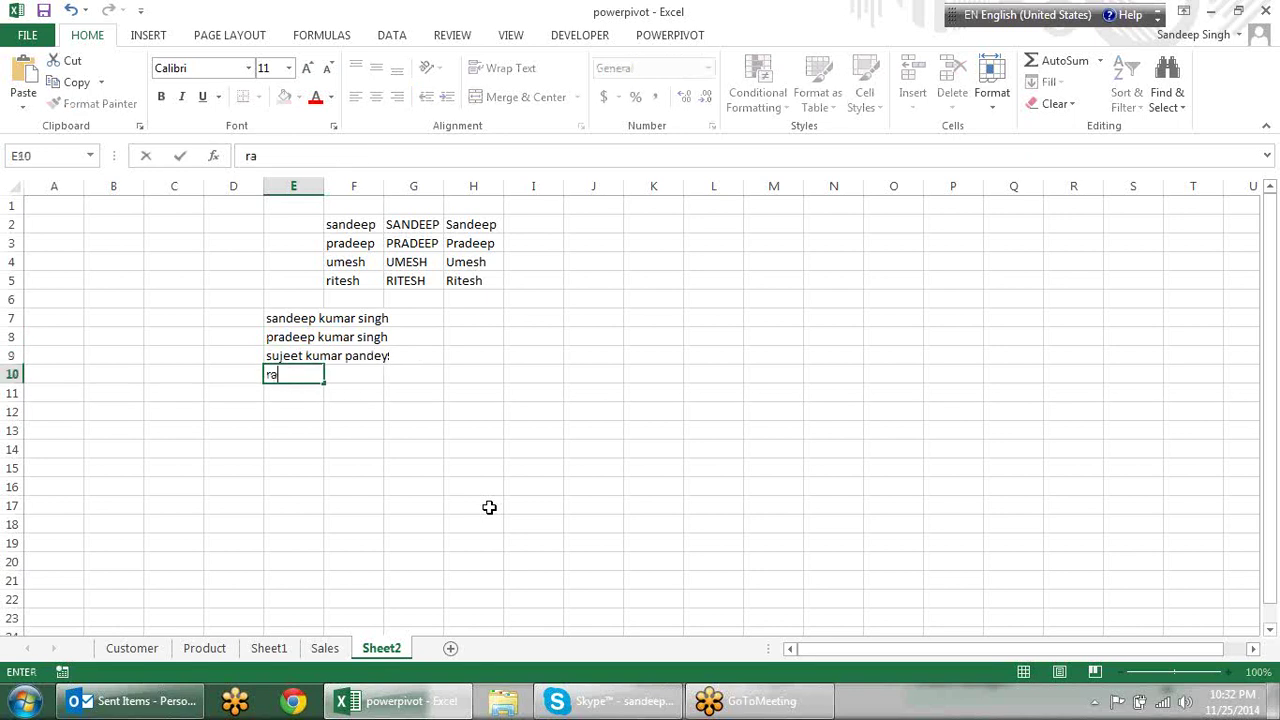
text(vi pras)
text(ad chau)
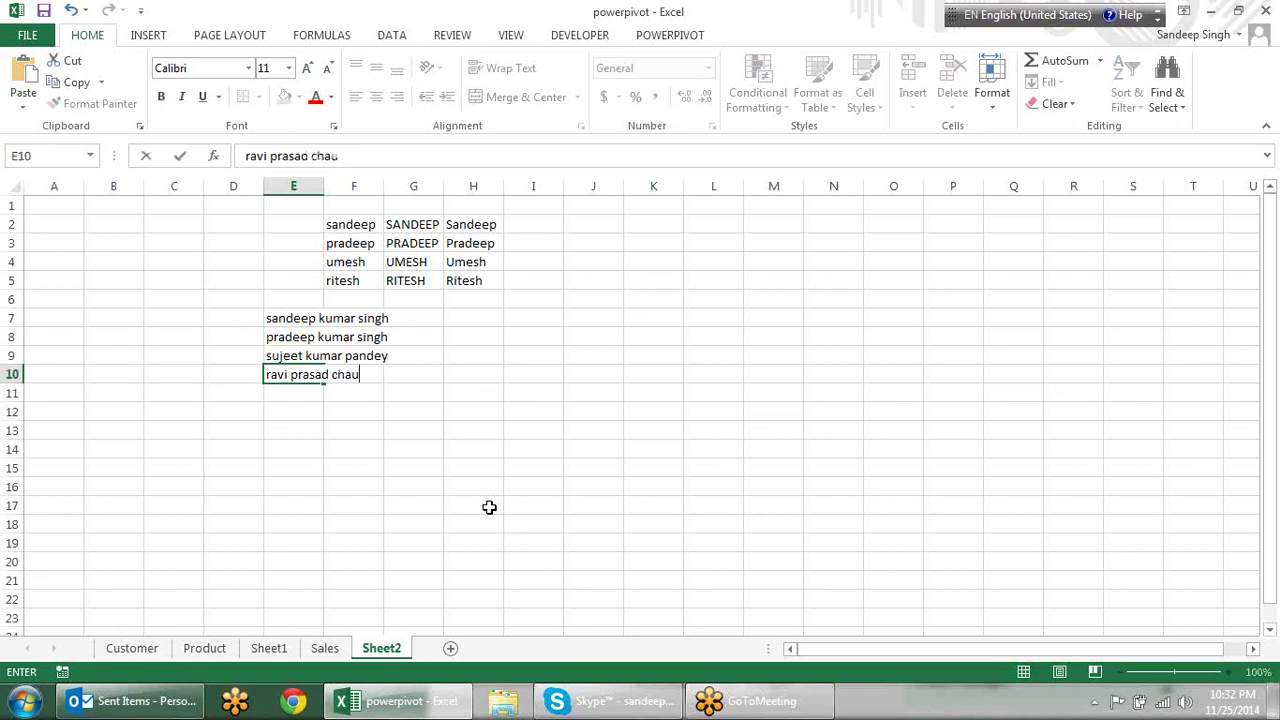
text(rasiy)
text(a)
key(Return)
text(ma)
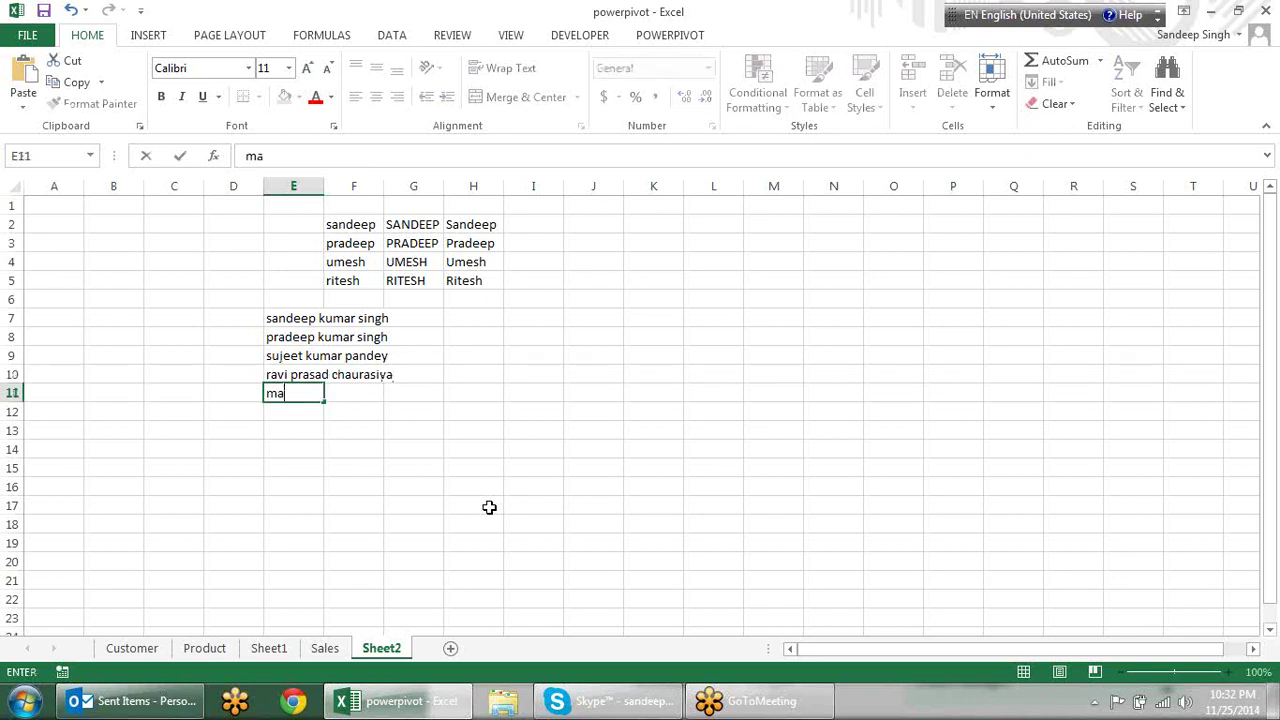
text(noj kumar )
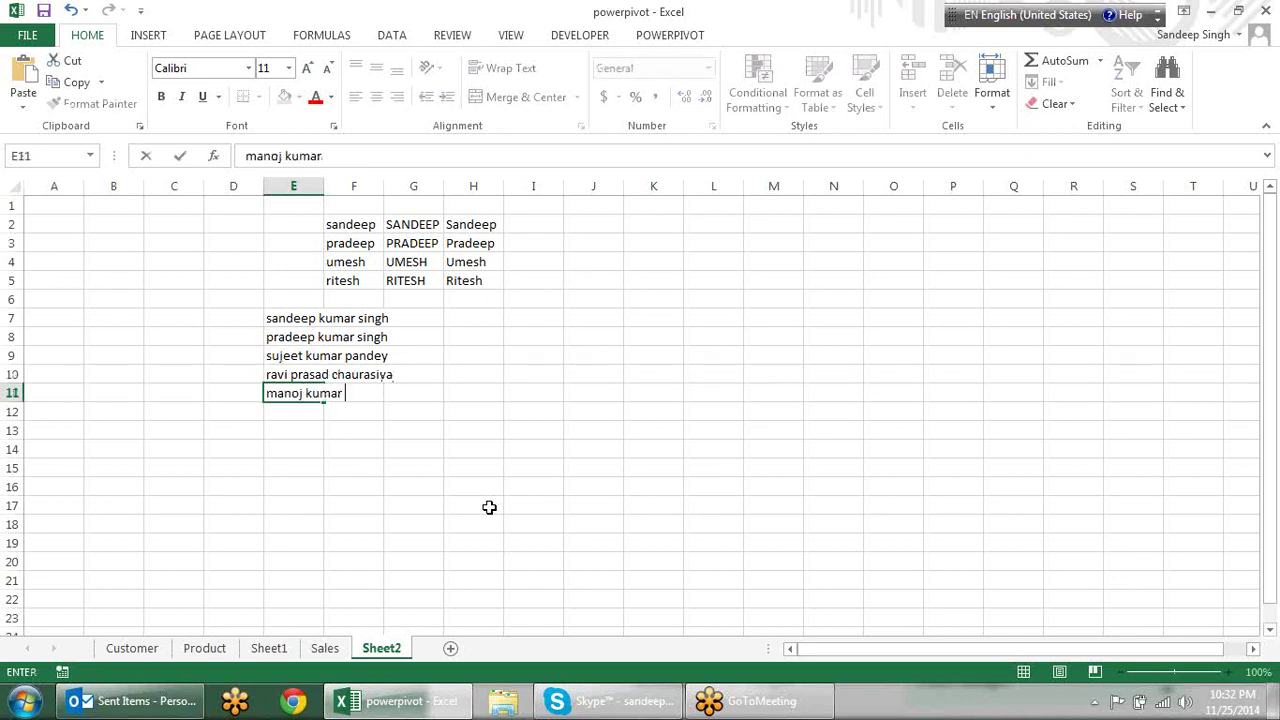
text(dube)
text(y)
Autofit column E, Flash Fill initials-plus-uppercase-surname forms into F7:F11, then autofit column F.
key(Return)
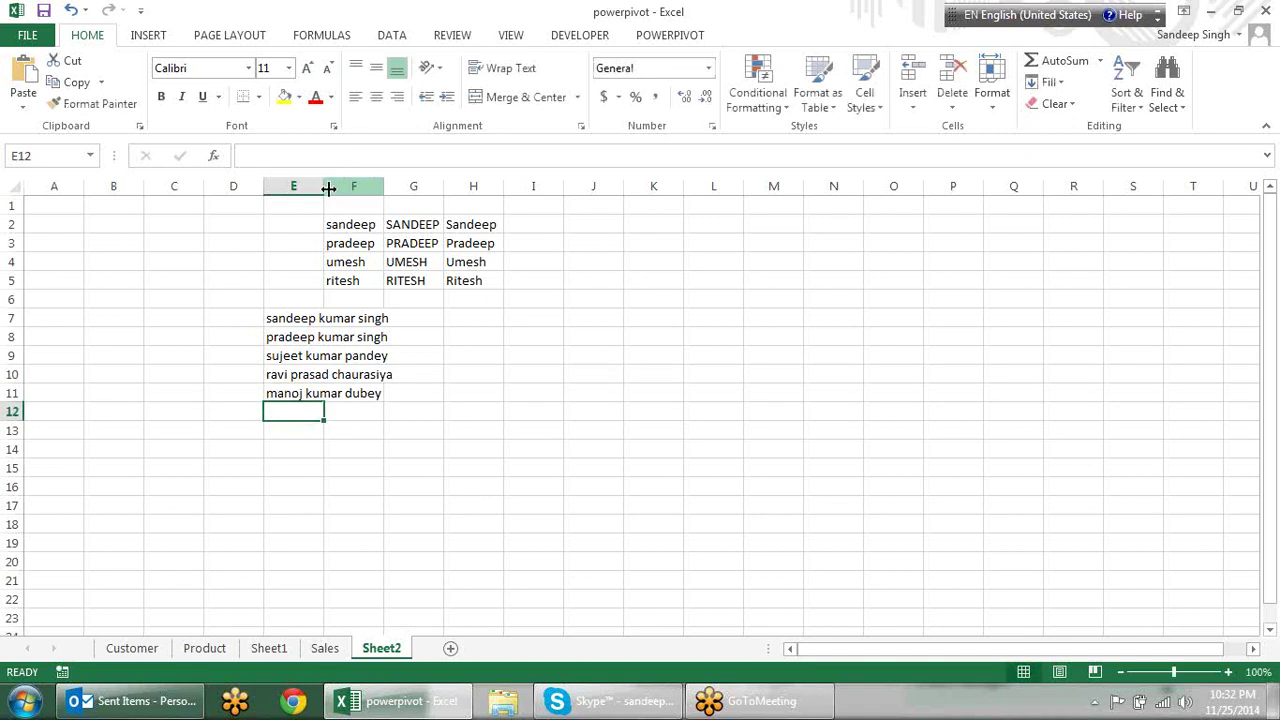
double_click(324, 186)
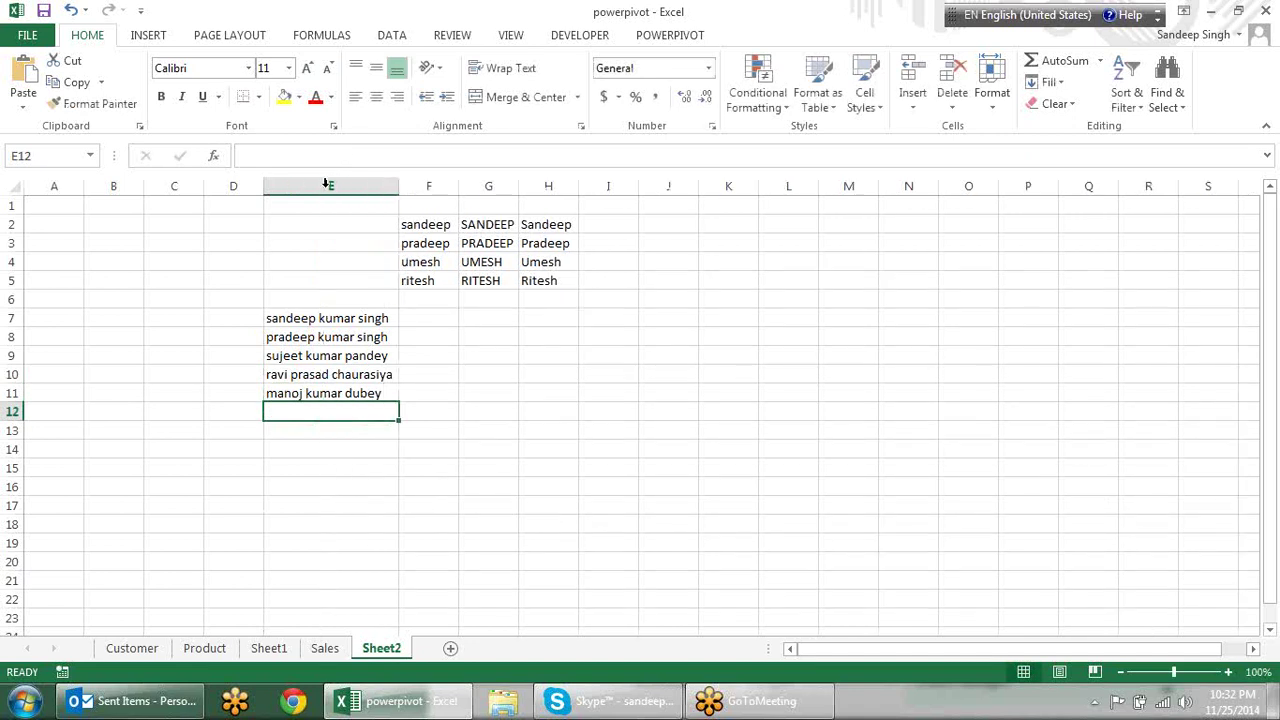
click(418, 323)
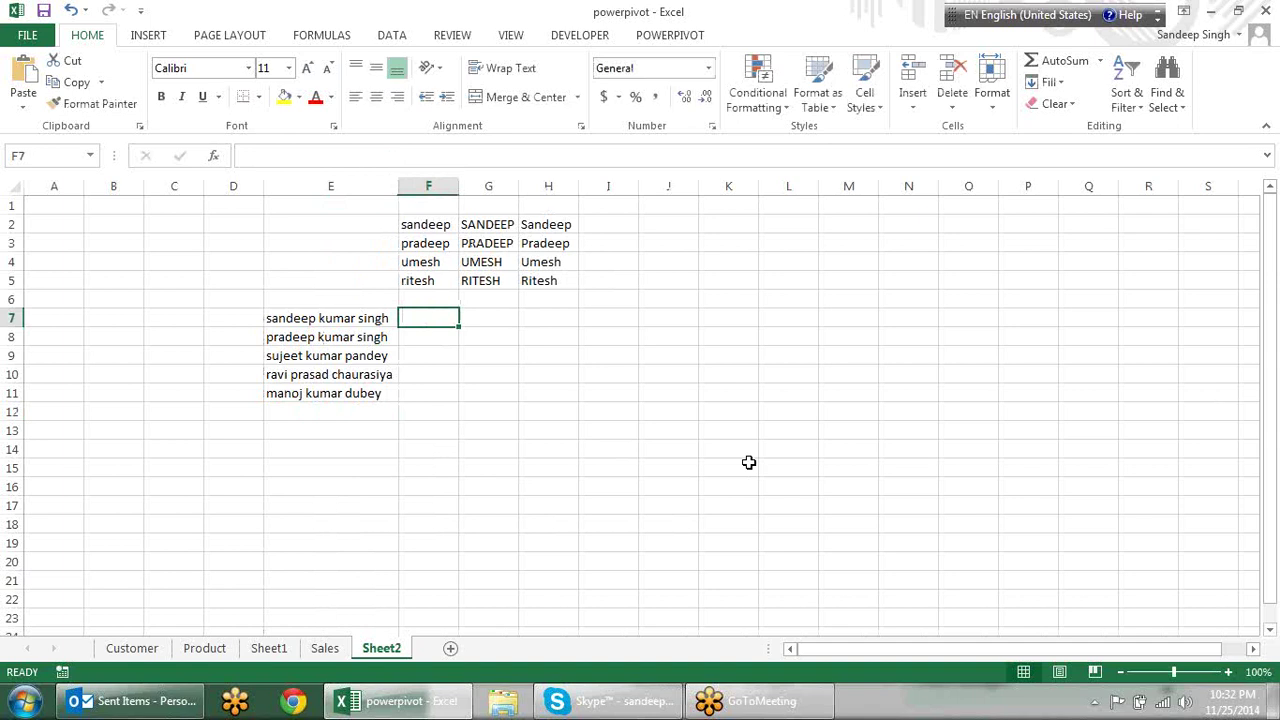
text(S)
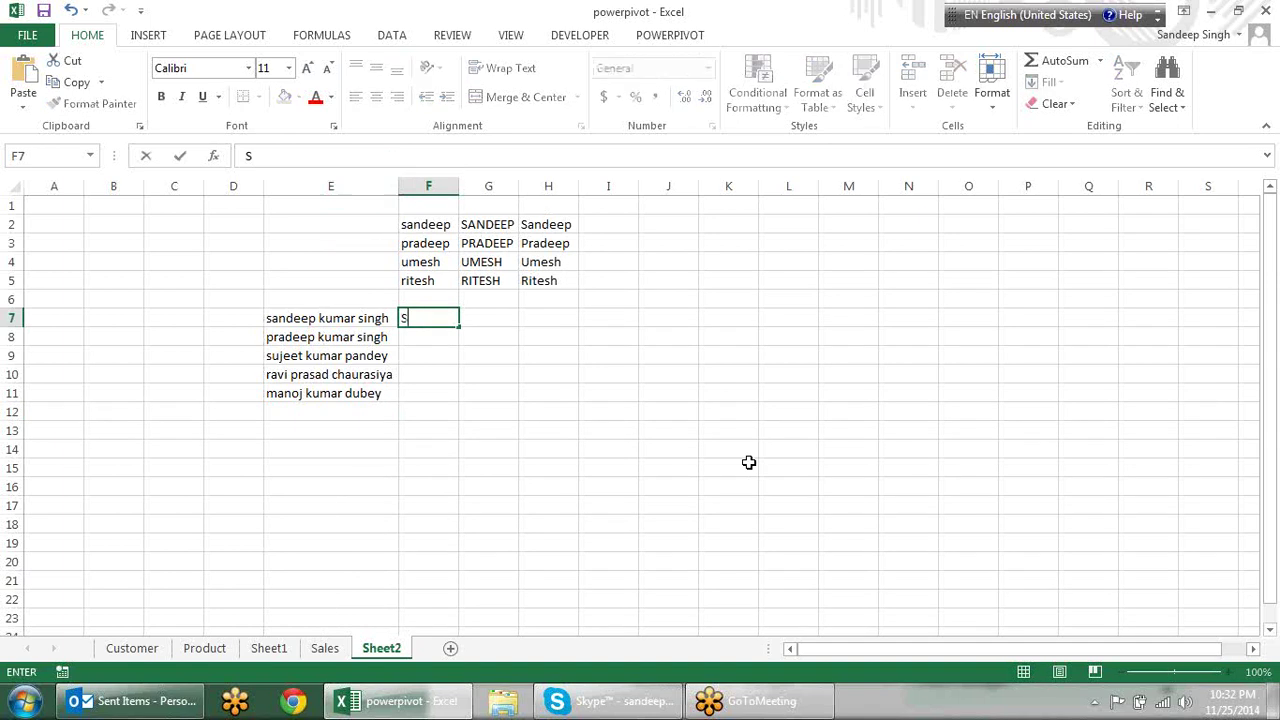
text(. )
text(K. S)
text(INGH)
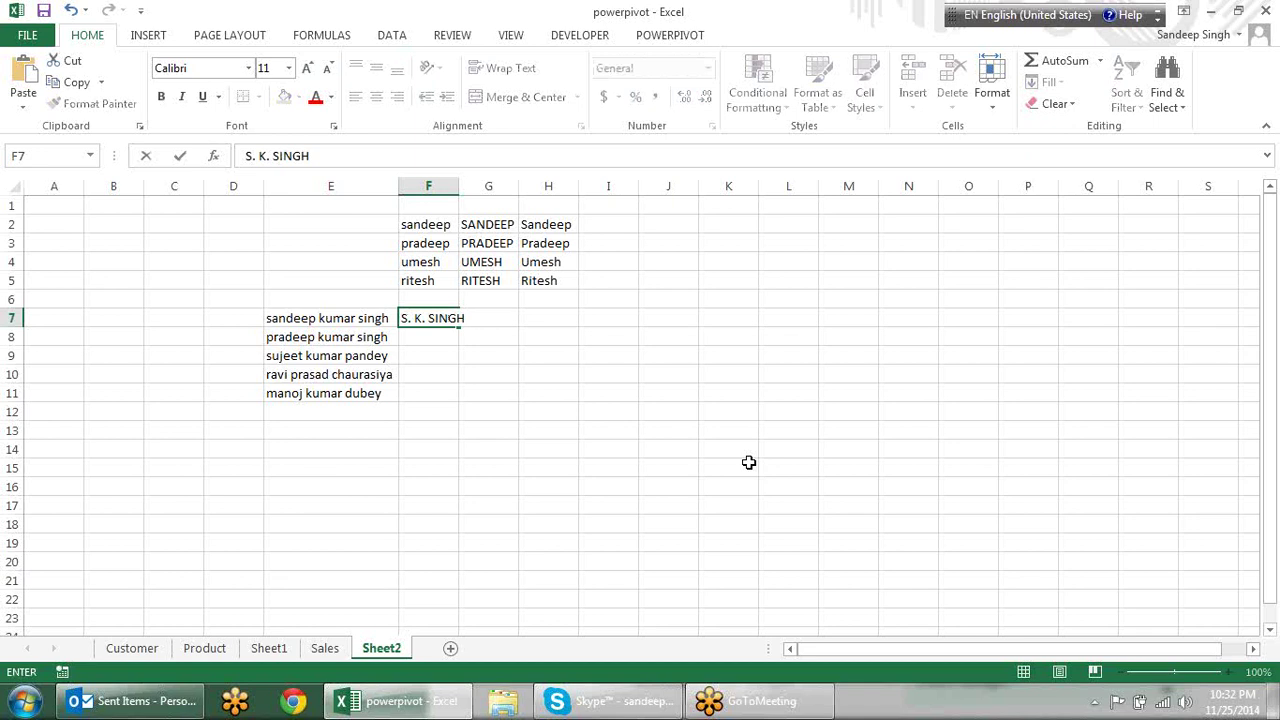
key(ctrl+Return)
key(ctrl+e)
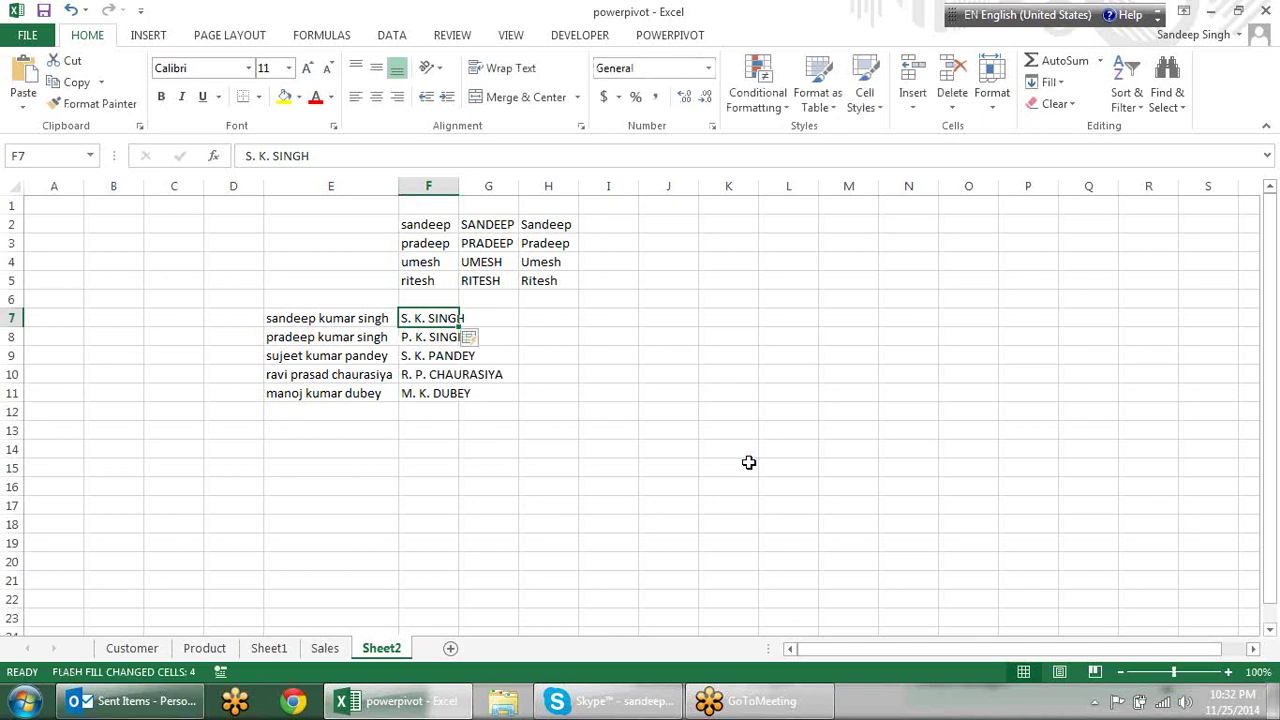
double_click(459, 187)
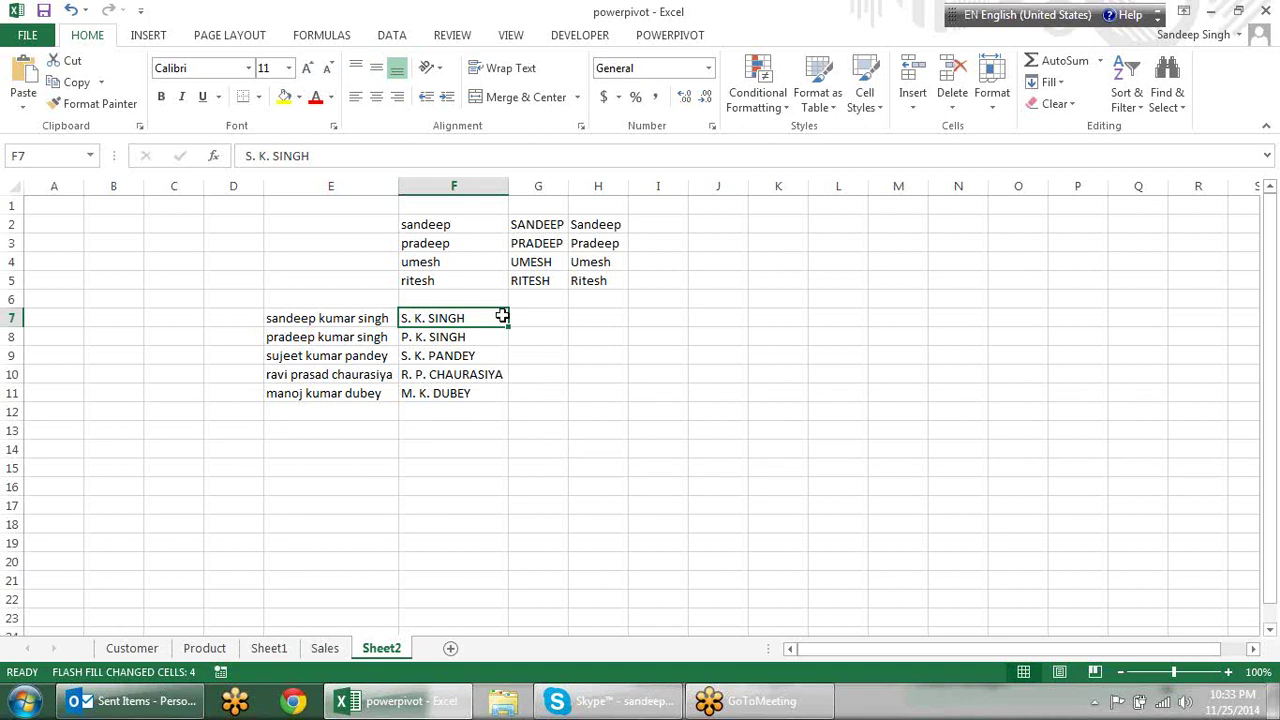
Clear F7:F11 and Flash Fill uppercase first names down column F.
drag(470, 320, 478, 395)
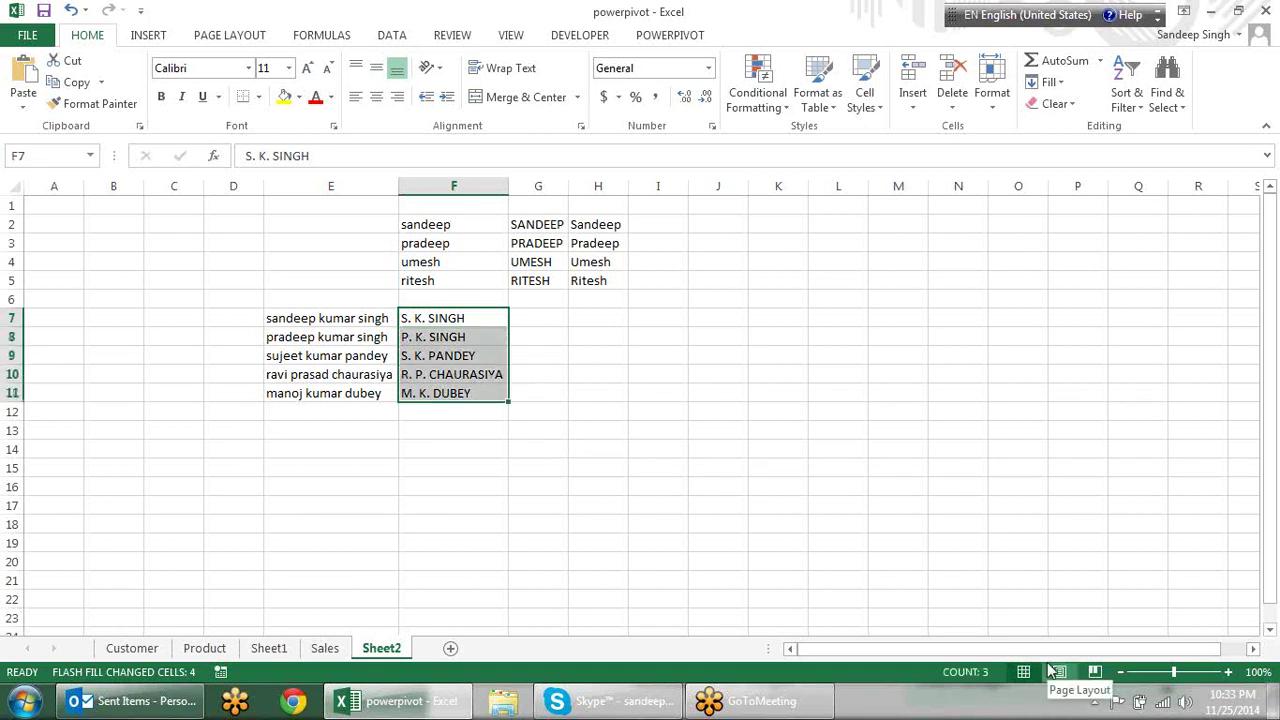
key(Delete)
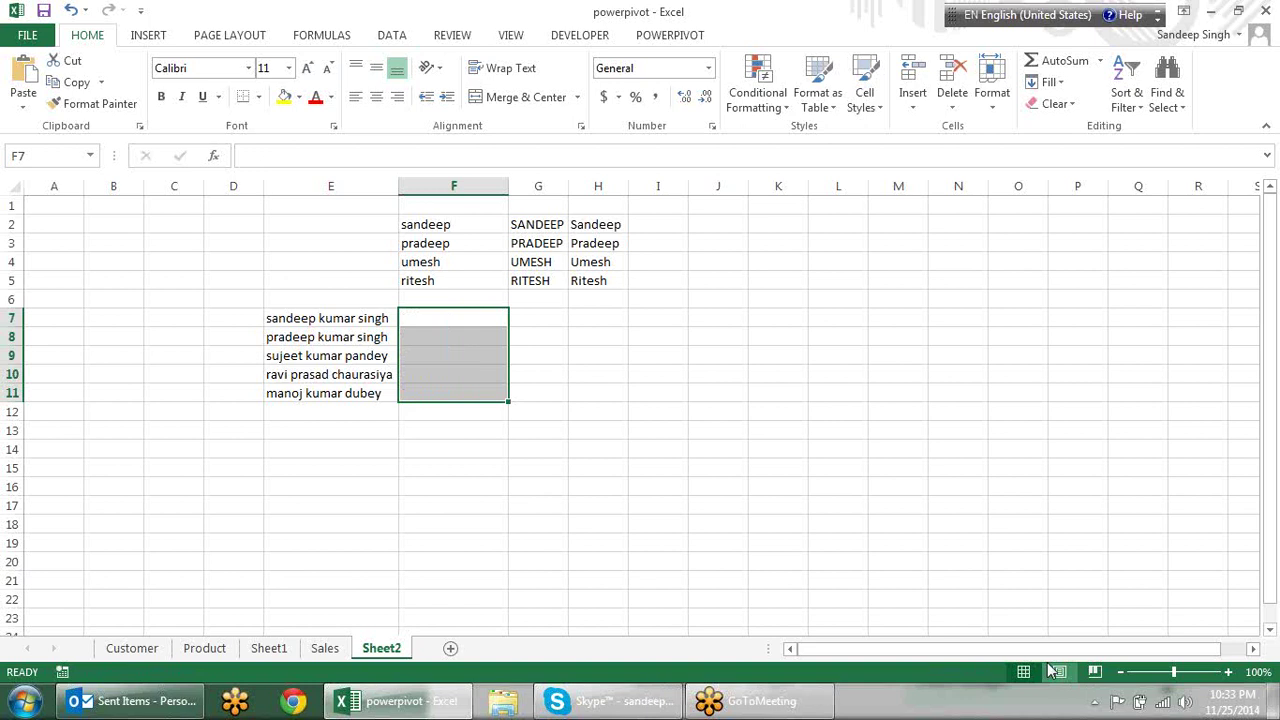
key(Up)
key(Down)
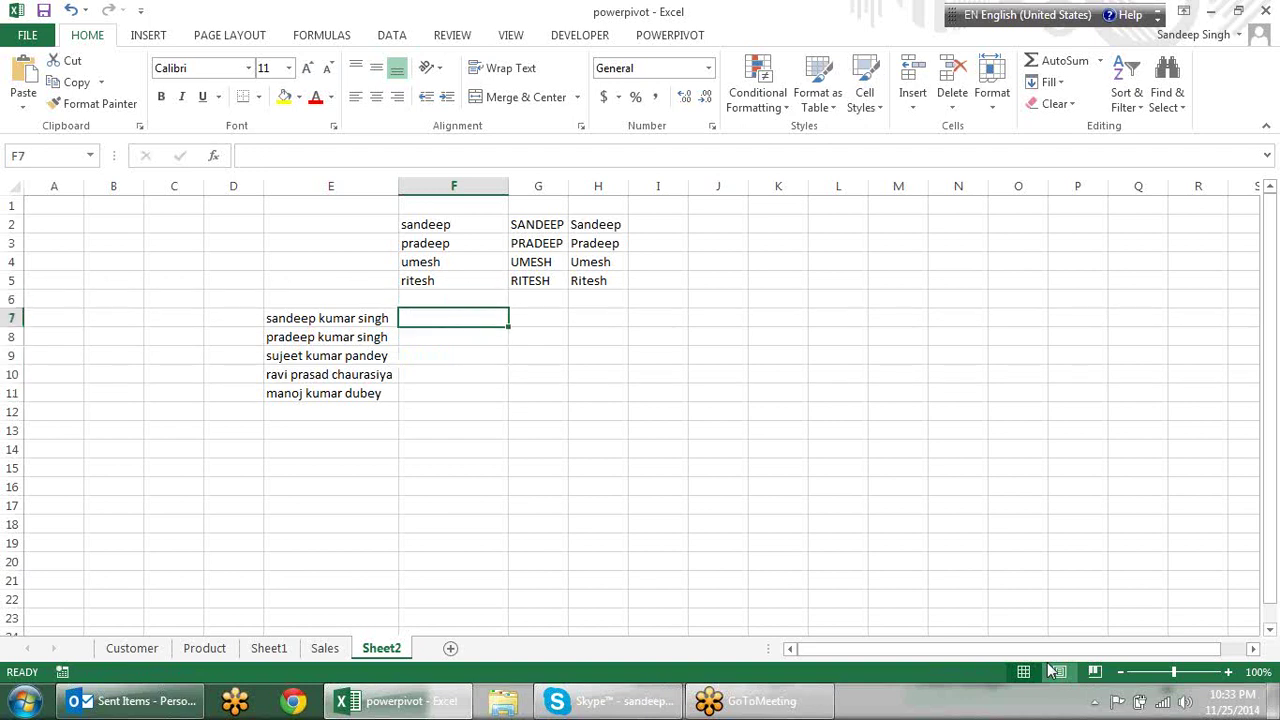
text(SANDEE)
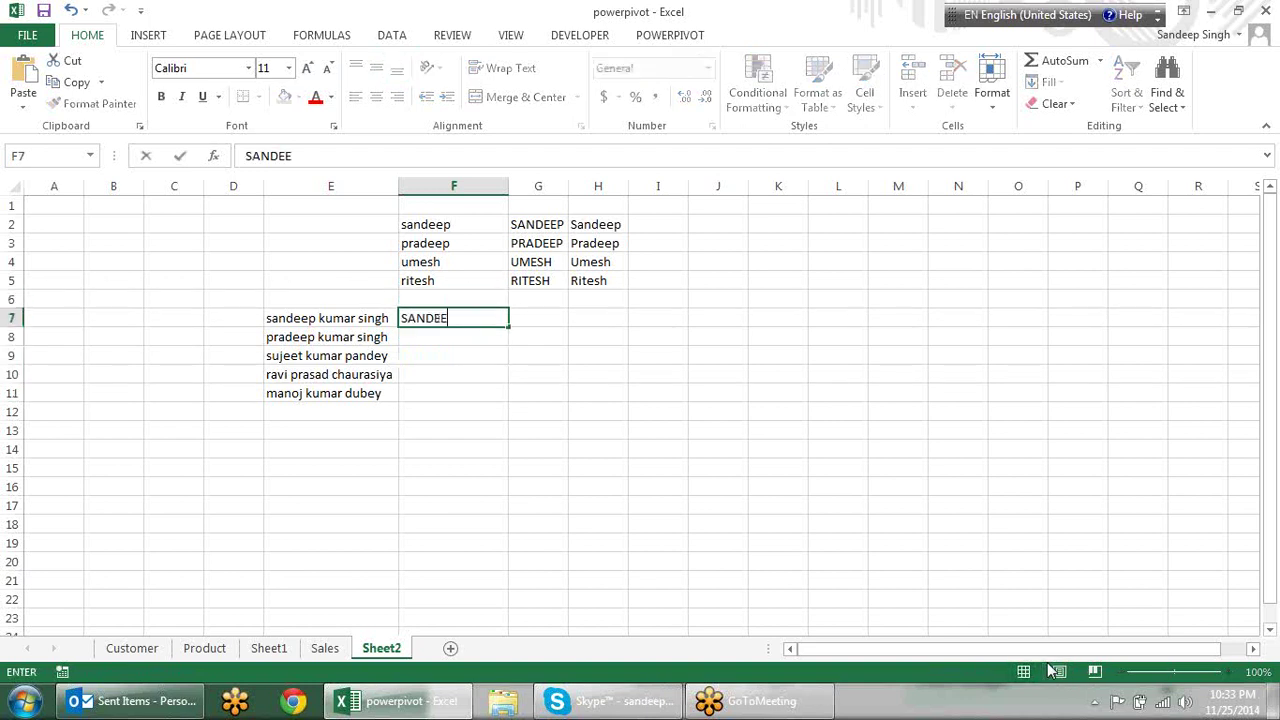
text(P)
key(ctrl+Return)
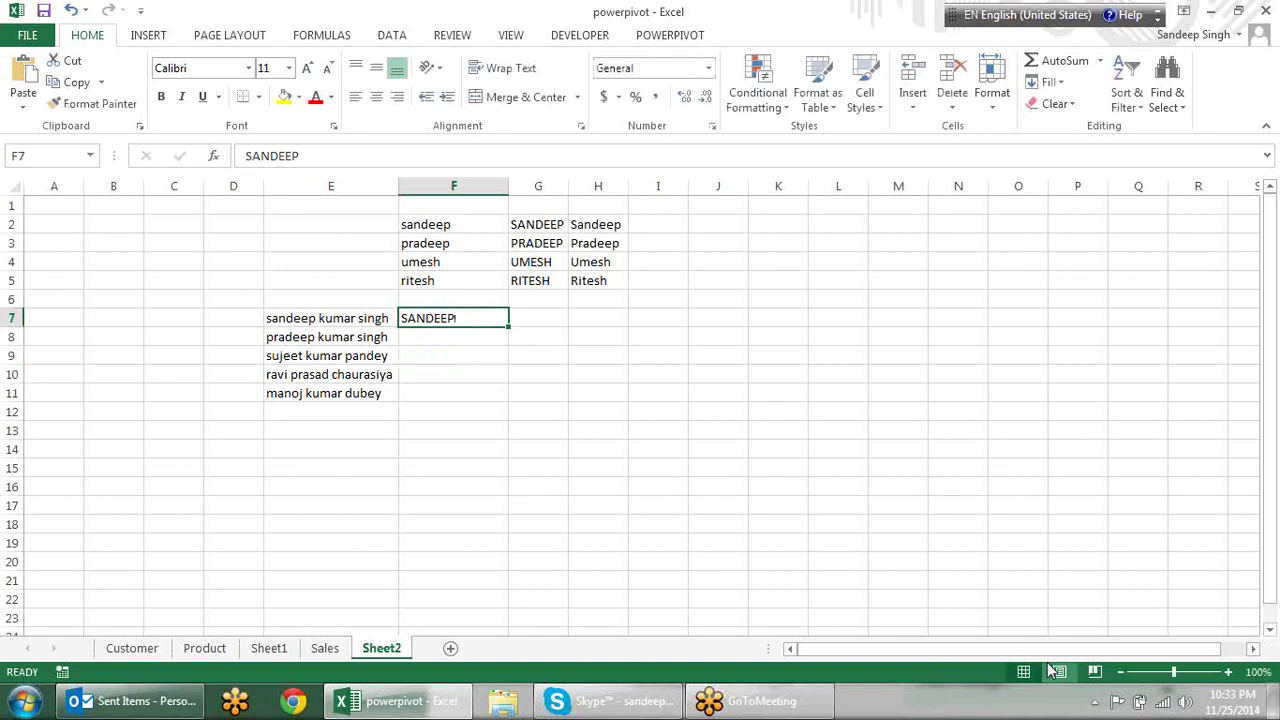
key(ctrl+e)
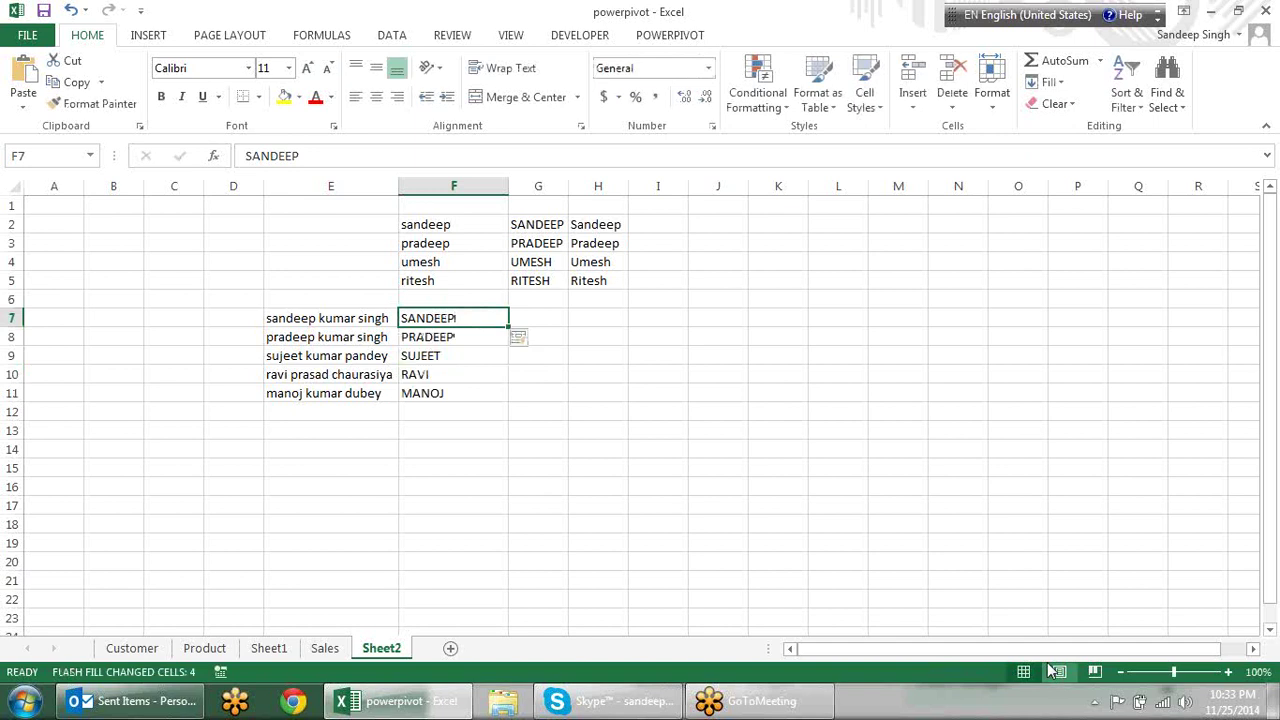
Enter KUMAR in G7 and Flash Fill uppercase middle names down column G.
key(Right)
text(ku)
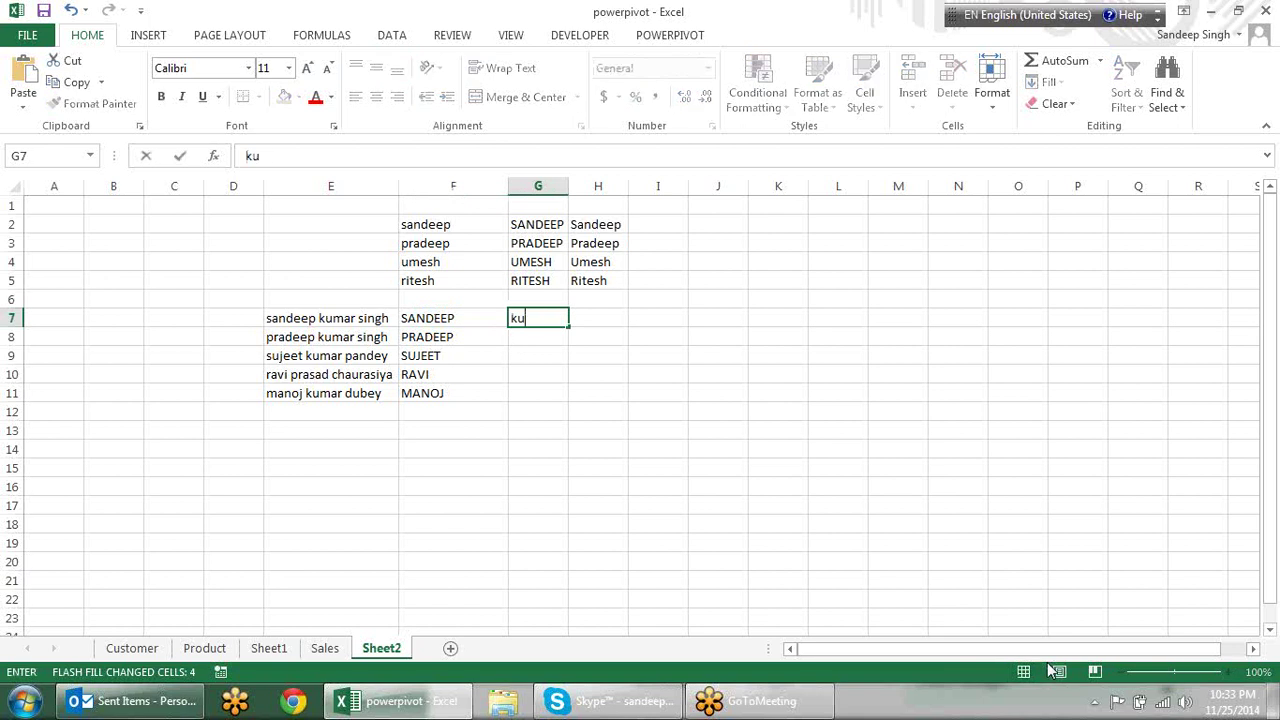
text(mar)
key(BackSpace)
key(BackSpace)
key(BackSpace)
key(BackSpace)
key(BackSpace)
text(KUMAR)
key(ctrl+Return)
key(ctrl+e)
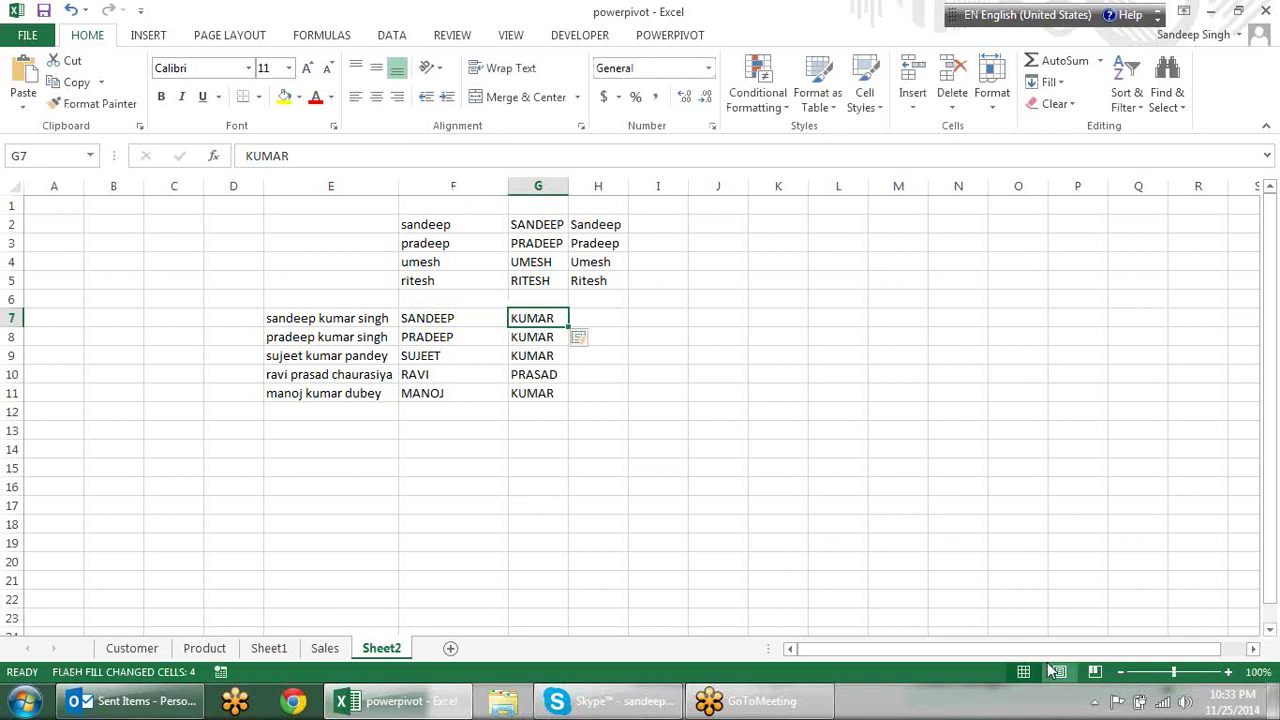
Enter SINGH in H7 and Flash Fill uppercase surnames down column H.
key(Right)
text(SIN)
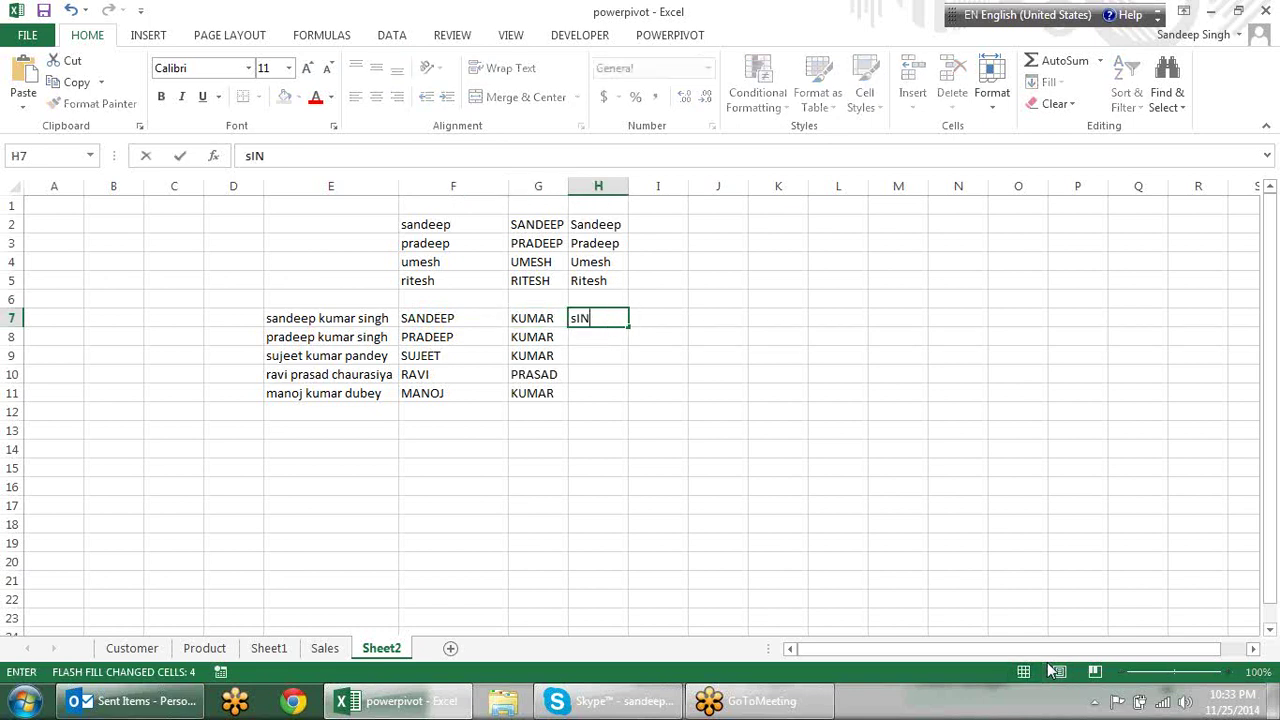
key(BackSpace)
key(BackSpace)
key(BackSpace)
text(SINGH)
key(ctrl+Return)
key(ctrl+e)
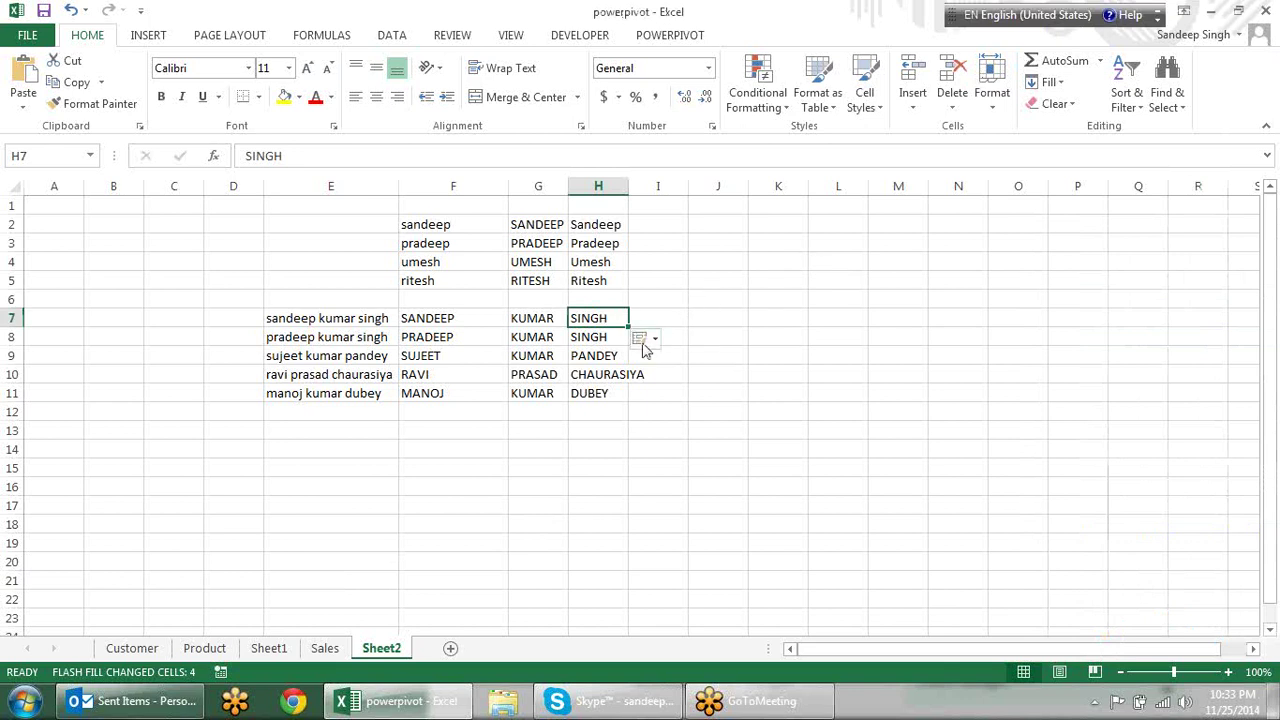
click(659, 343)
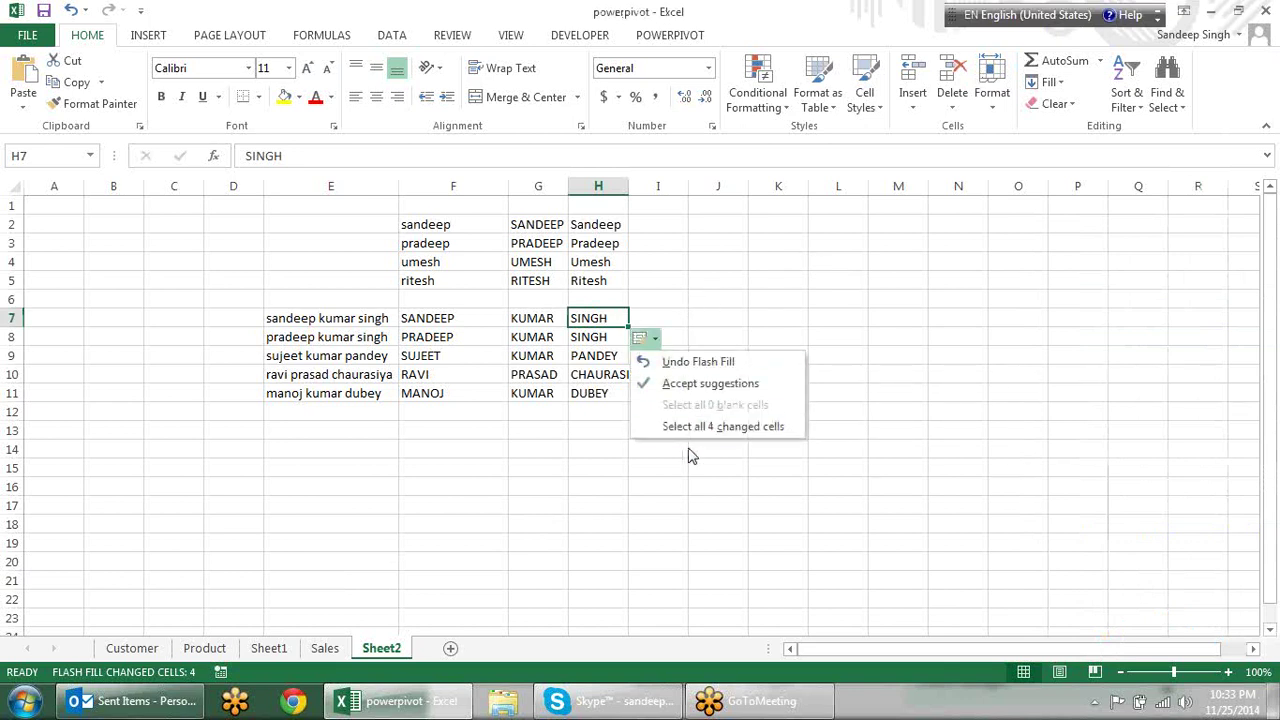
click(877, 359)
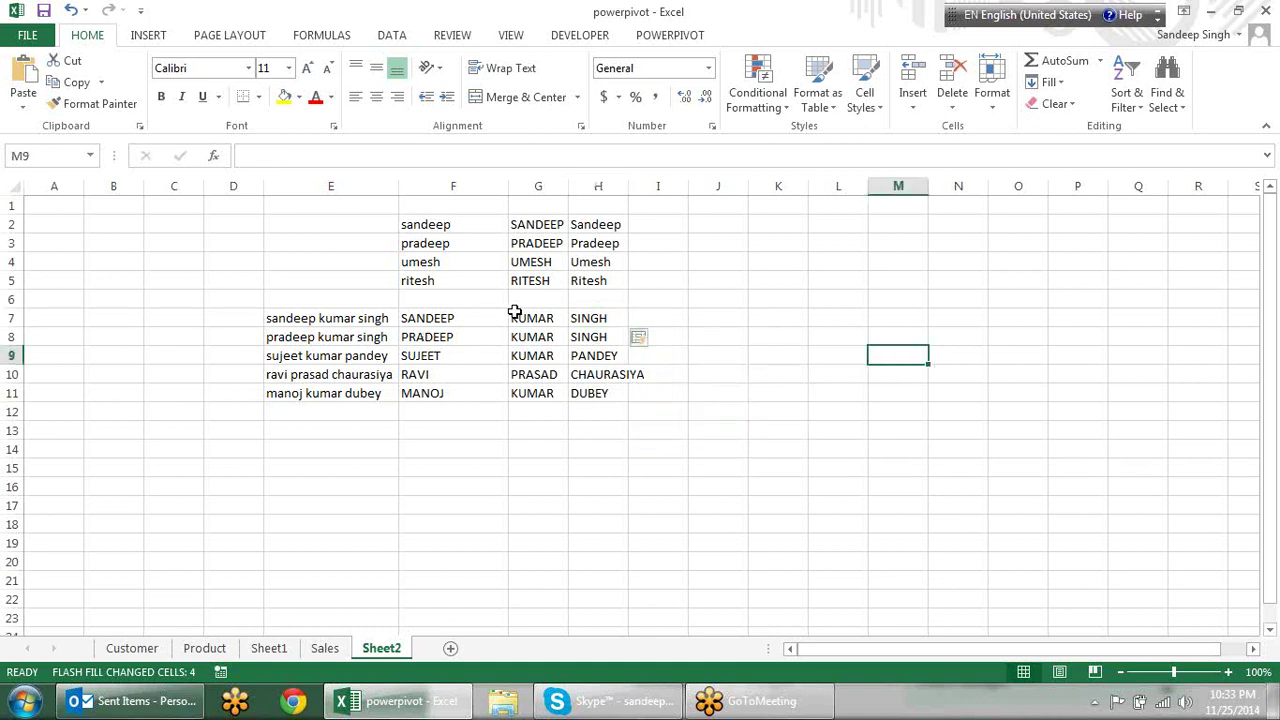
click(460, 321)
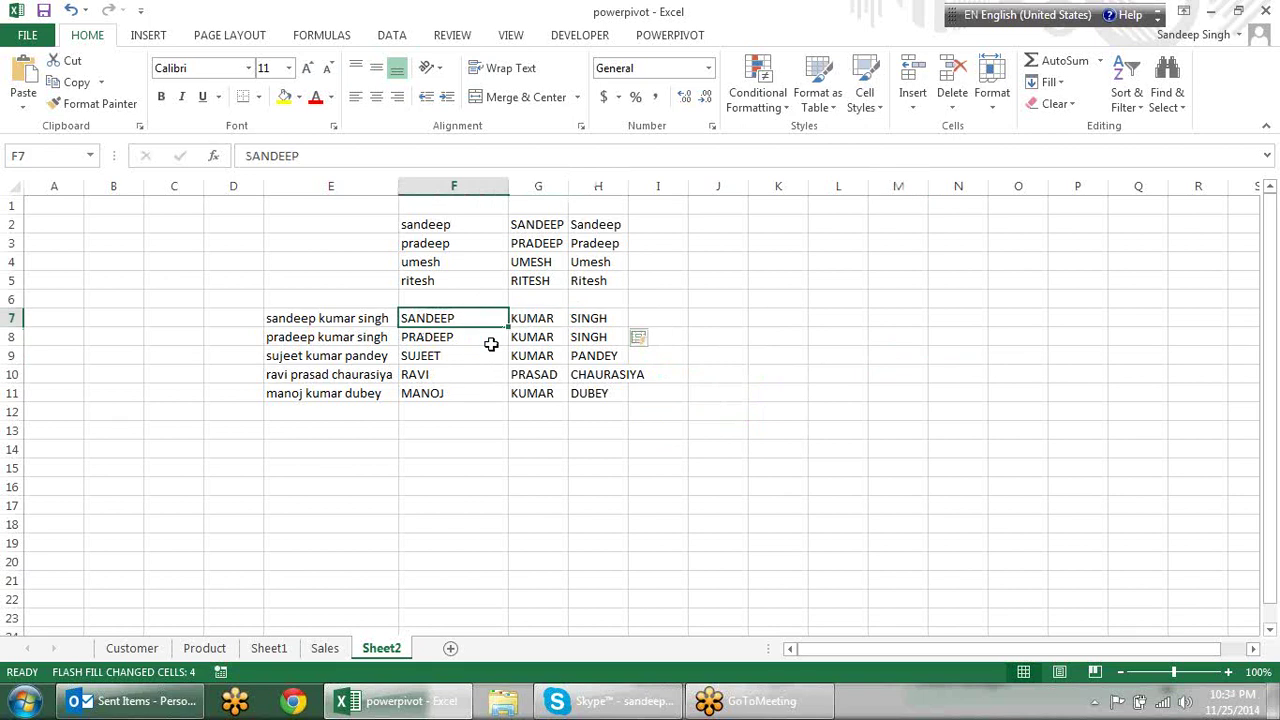
click(491, 344)
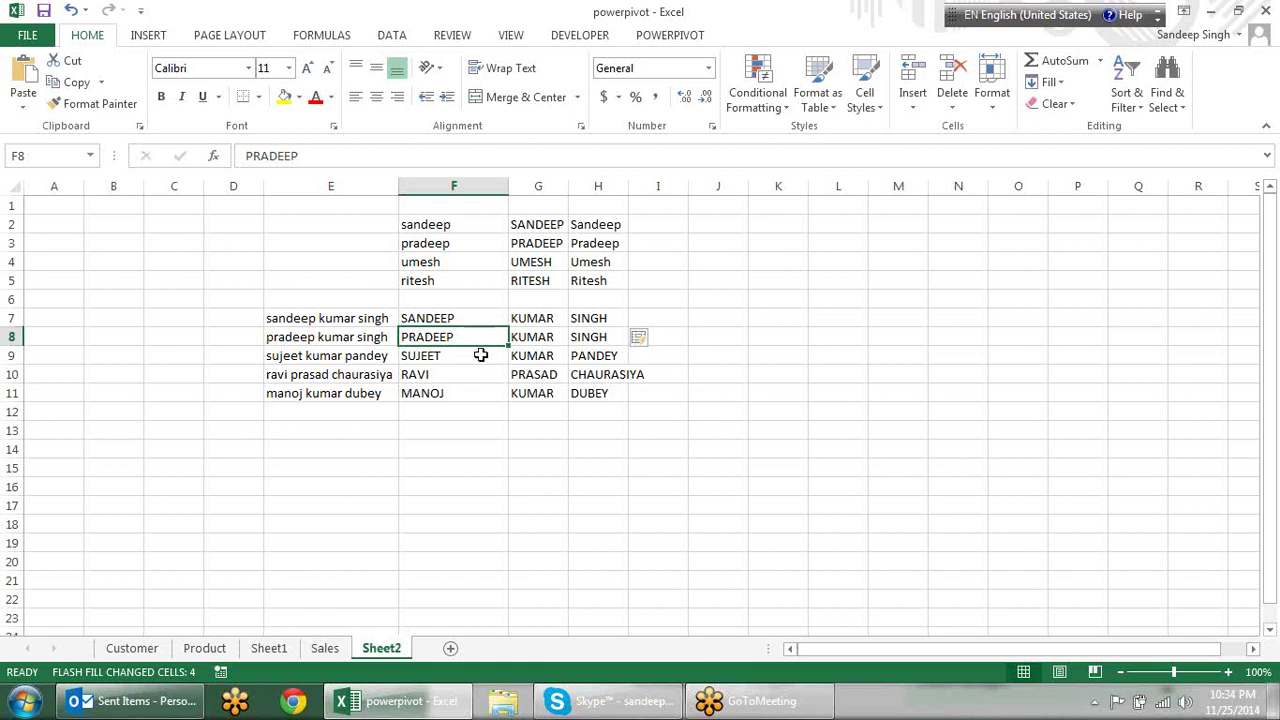
click(392, 318)
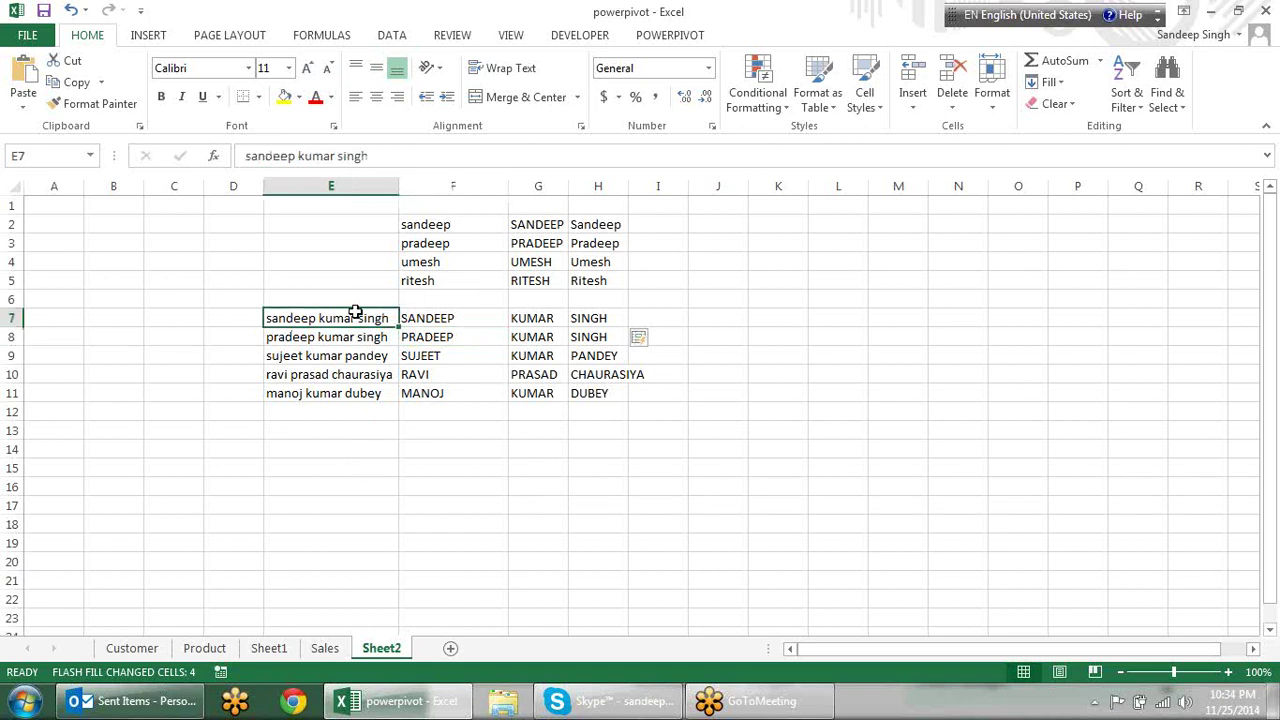
Copy the five full names from E7:E11 and paste them into E14:E18.
drag(360, 318, 356, 393)
key(ctrl+c)
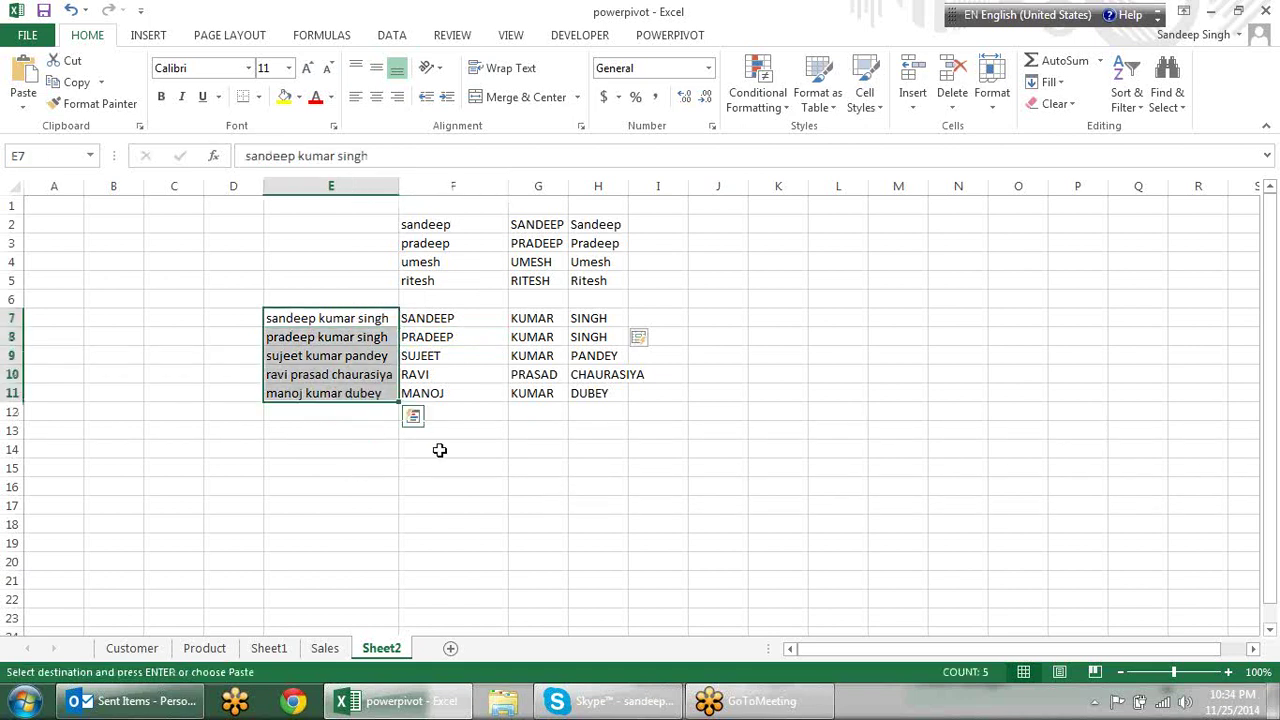
click(457, 432)
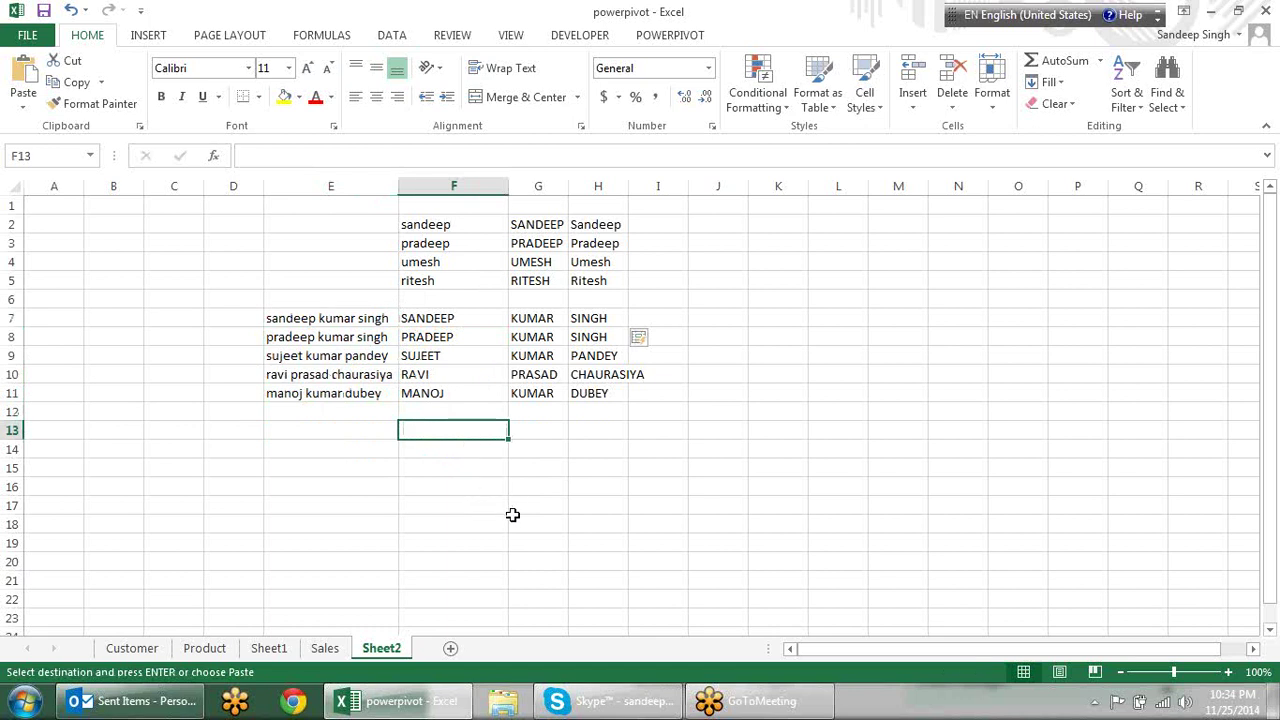
click(345, 448)
key(ctrl+v)
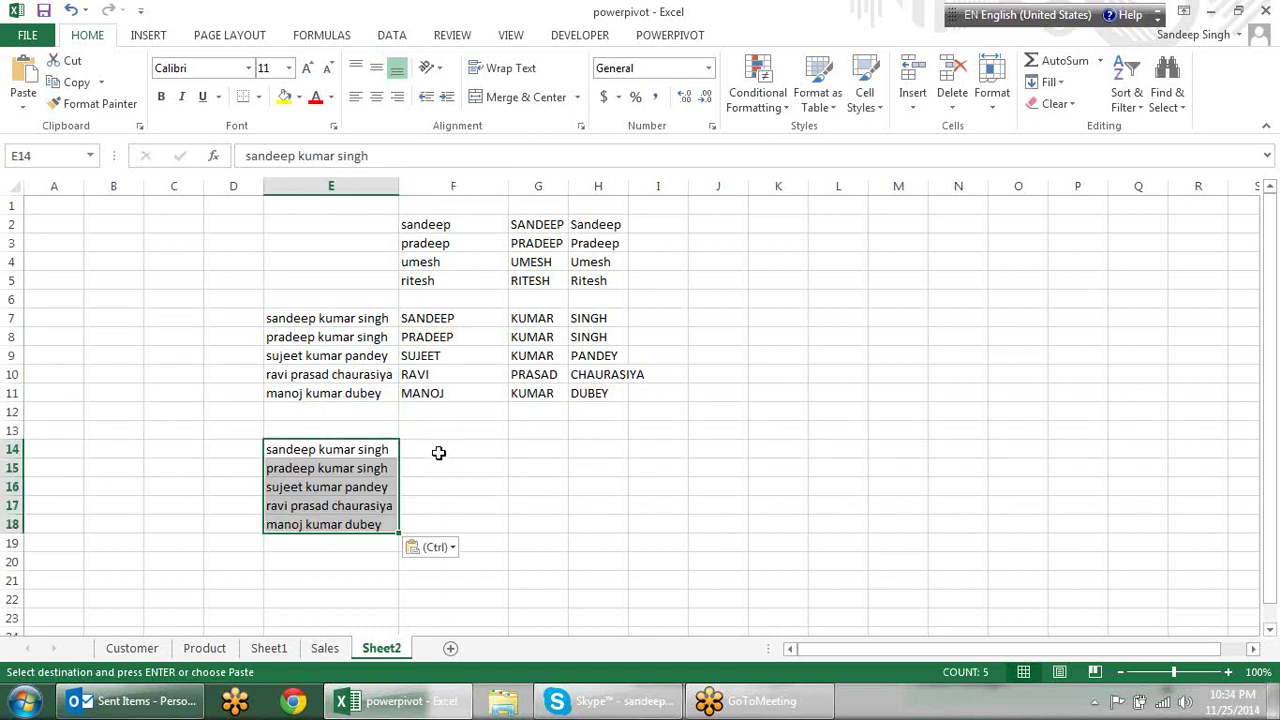
Edit the name in E14 so its surname reads kumar instead of singh.
click(437, 451)
click(380, 451)
key(F2)
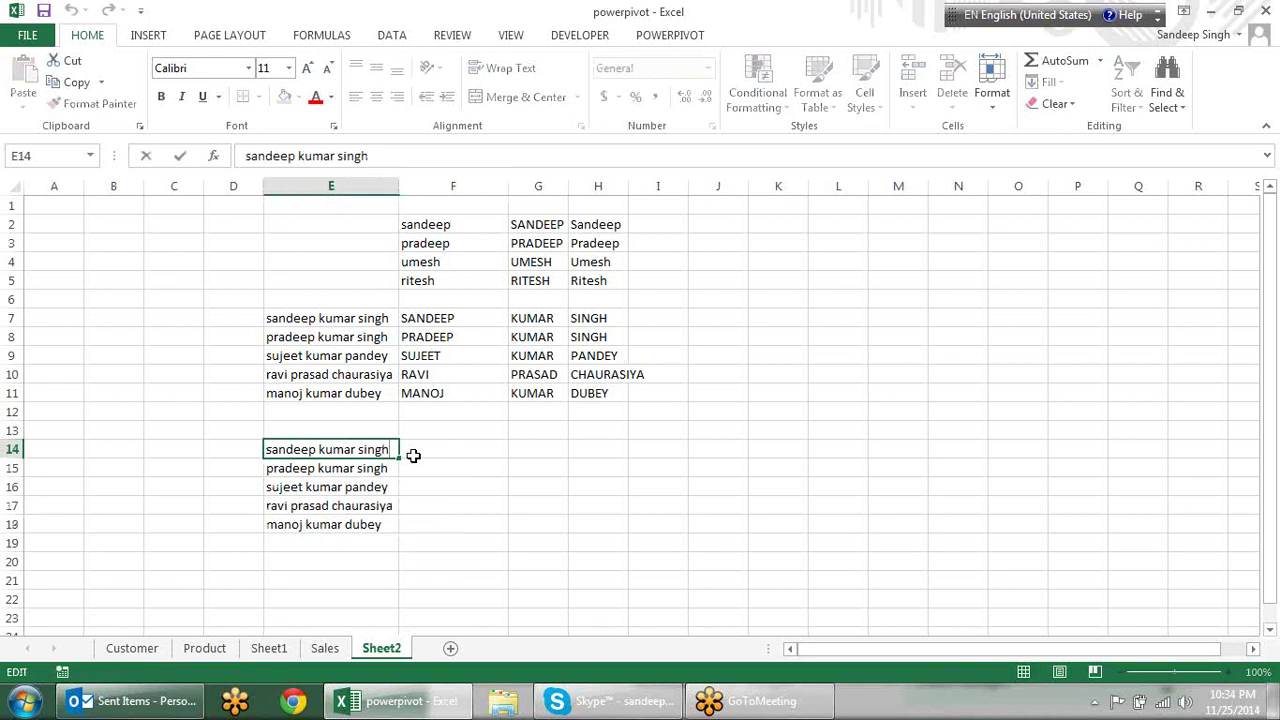
key(BackSpace)
key(BackSpace)
key(BackSpace)
key(BackSpace)
key(BackSpace)
text(KUMA)
key(BackSpace)
key(BackSpace)
key(BackSpace)
key(BackSpace)
text(k)
text(umar)
Type Kumar in F14 and Flash Fill last names down column F.
click(414, 457)
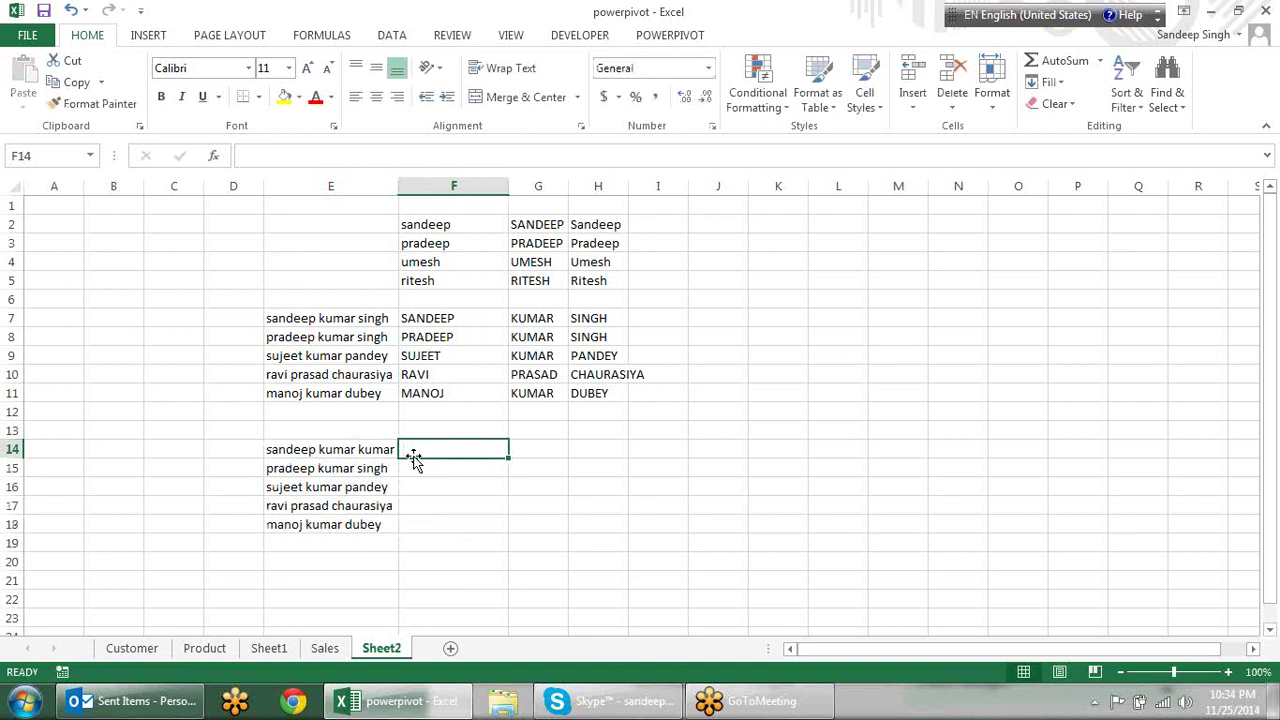
text(Kumar)
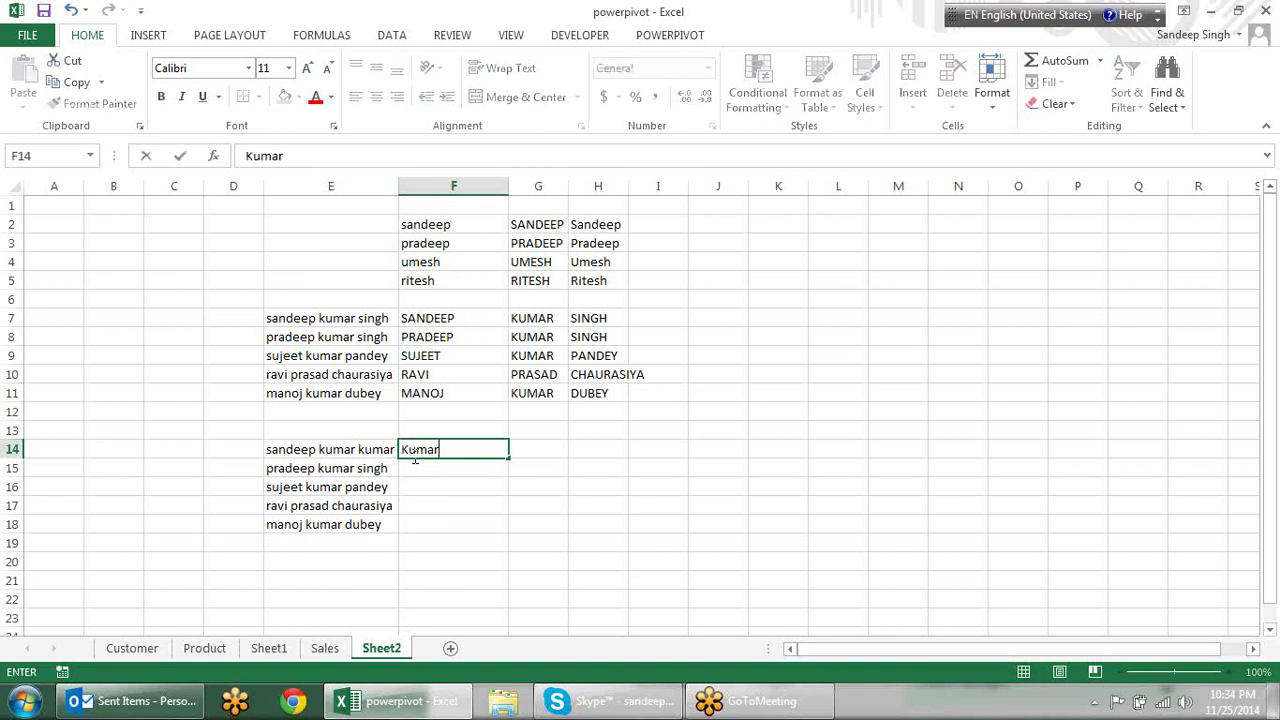
key(ctrl+Return)
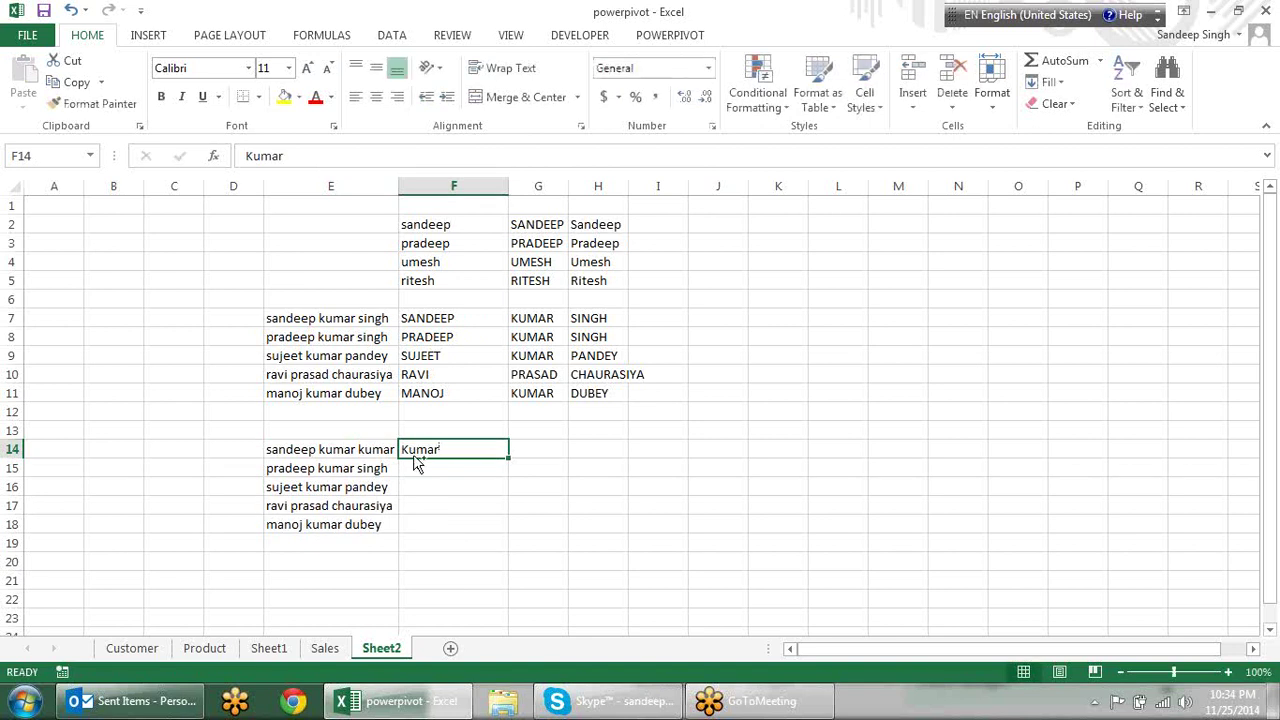
key(ctrl+e)
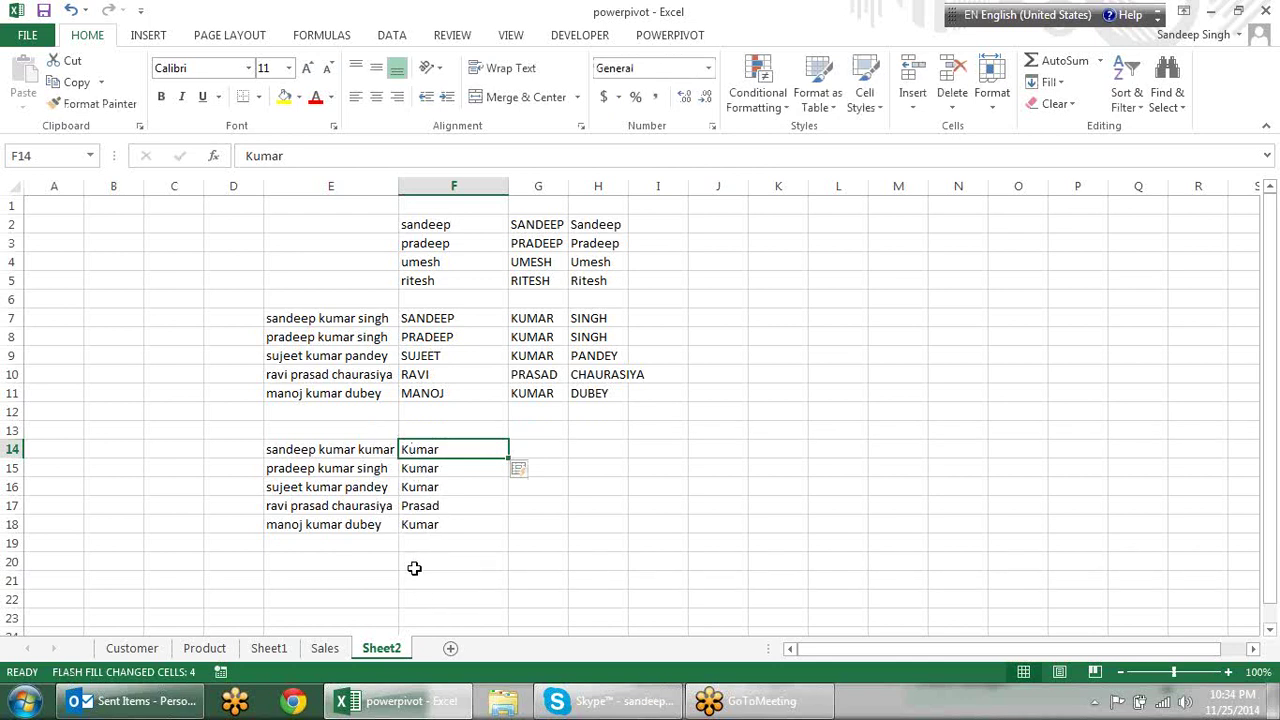
Correct F15 to Singh and rerun Flash Fill for the remaining last names.
key(Down)
key(Left)
click(443, 465)
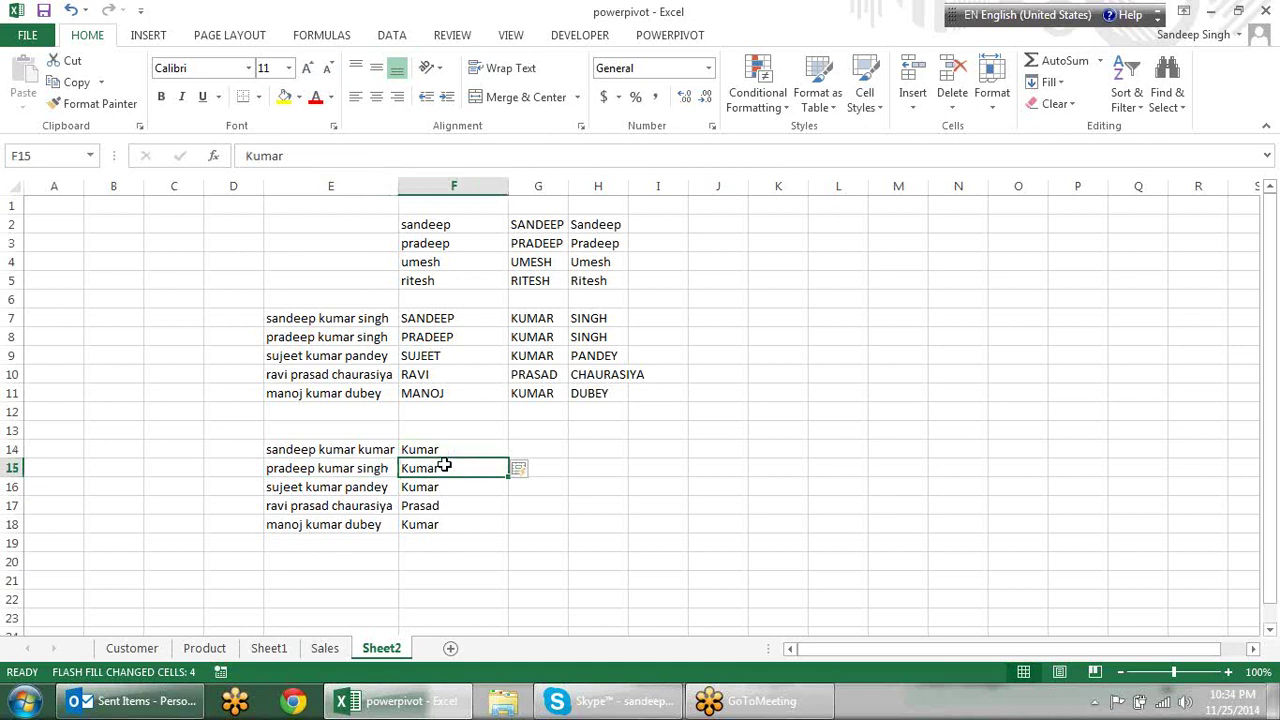
text(singh)
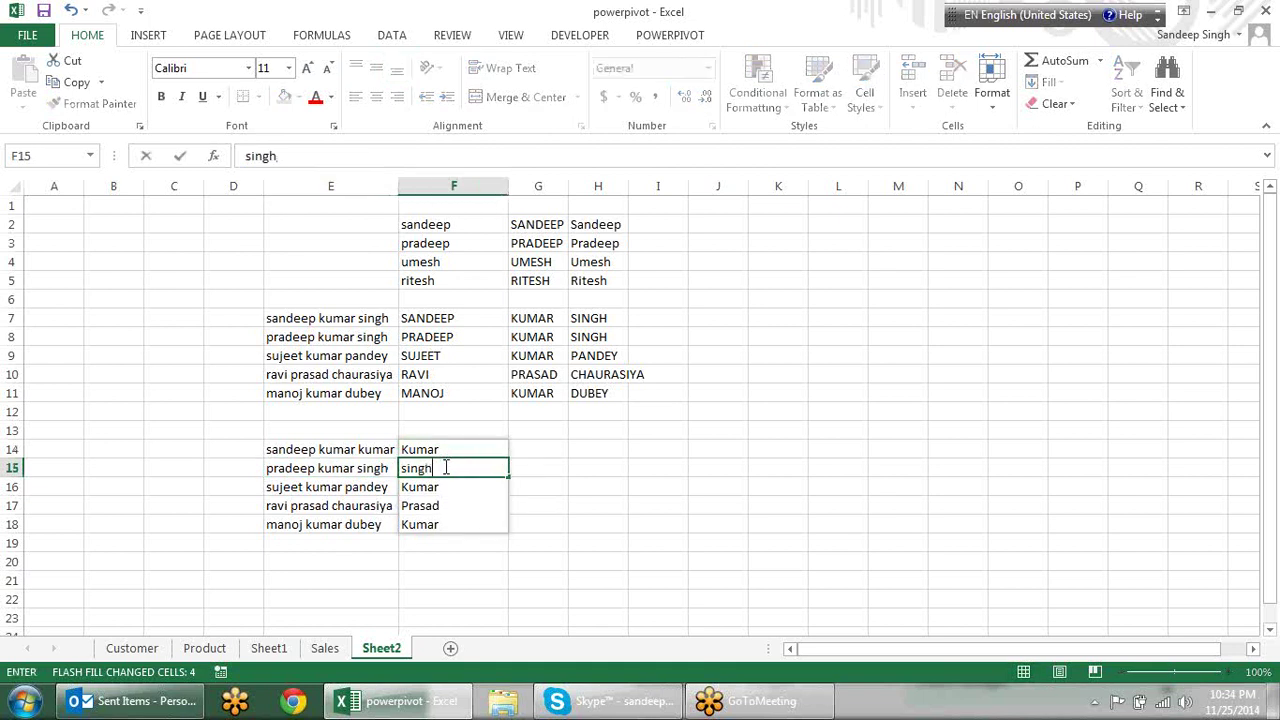
key(BackSpace)
key(BackSpace)
key(BackSpace)
text(ing)
key(ctrl+Return)
key(ctrl+e)
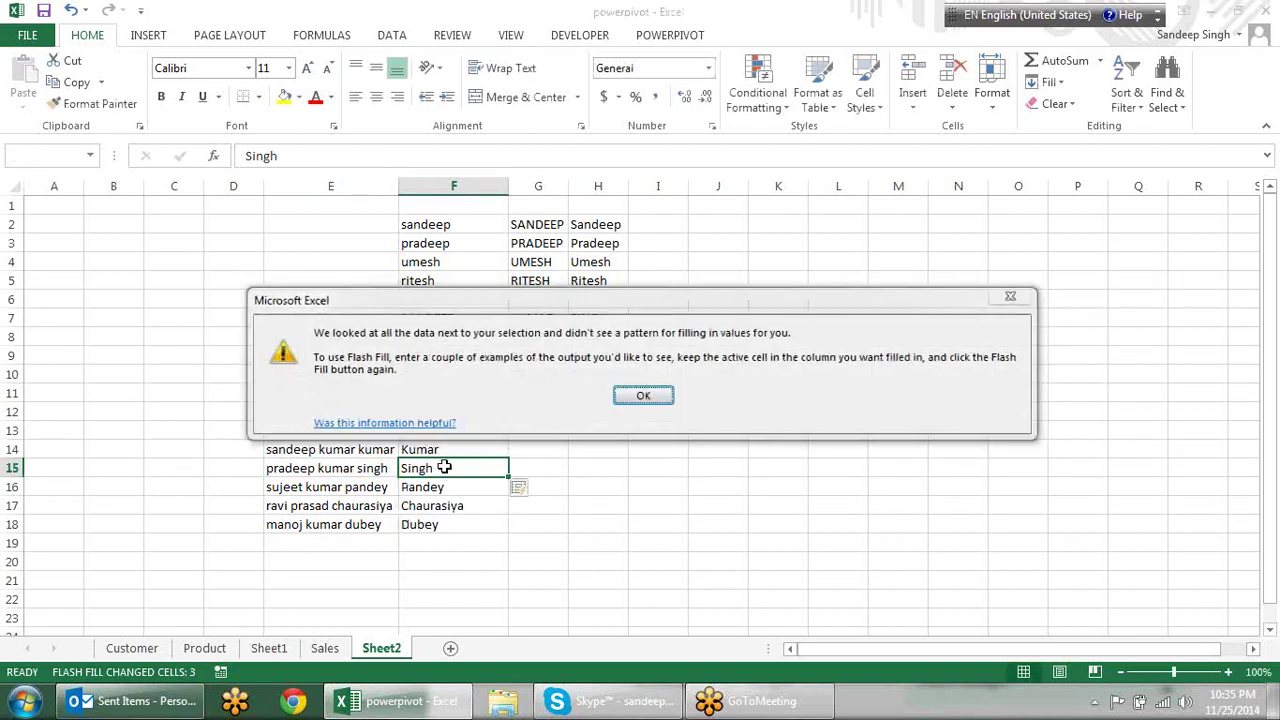
Dismiss the Flash Fill warning and check Kumar, Singh, Pandey, Chaurasiya and Dubey in F14:F18.
key(Return)
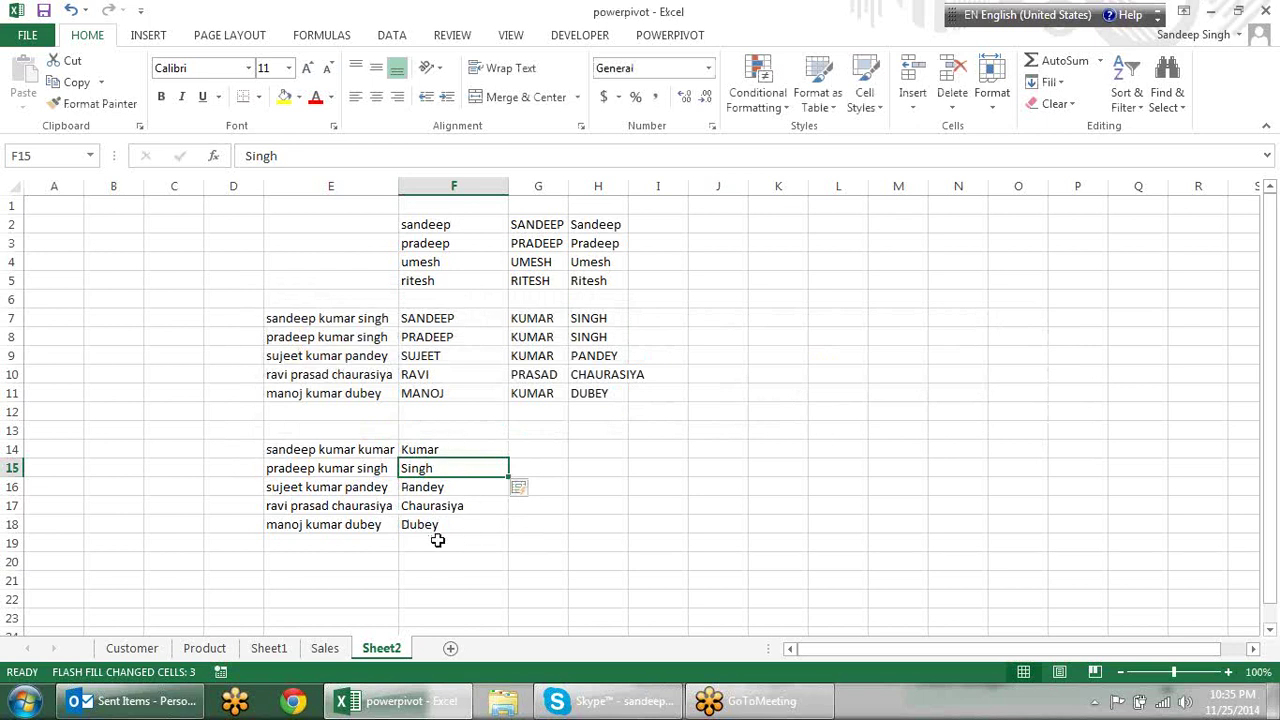
click(445, 487)
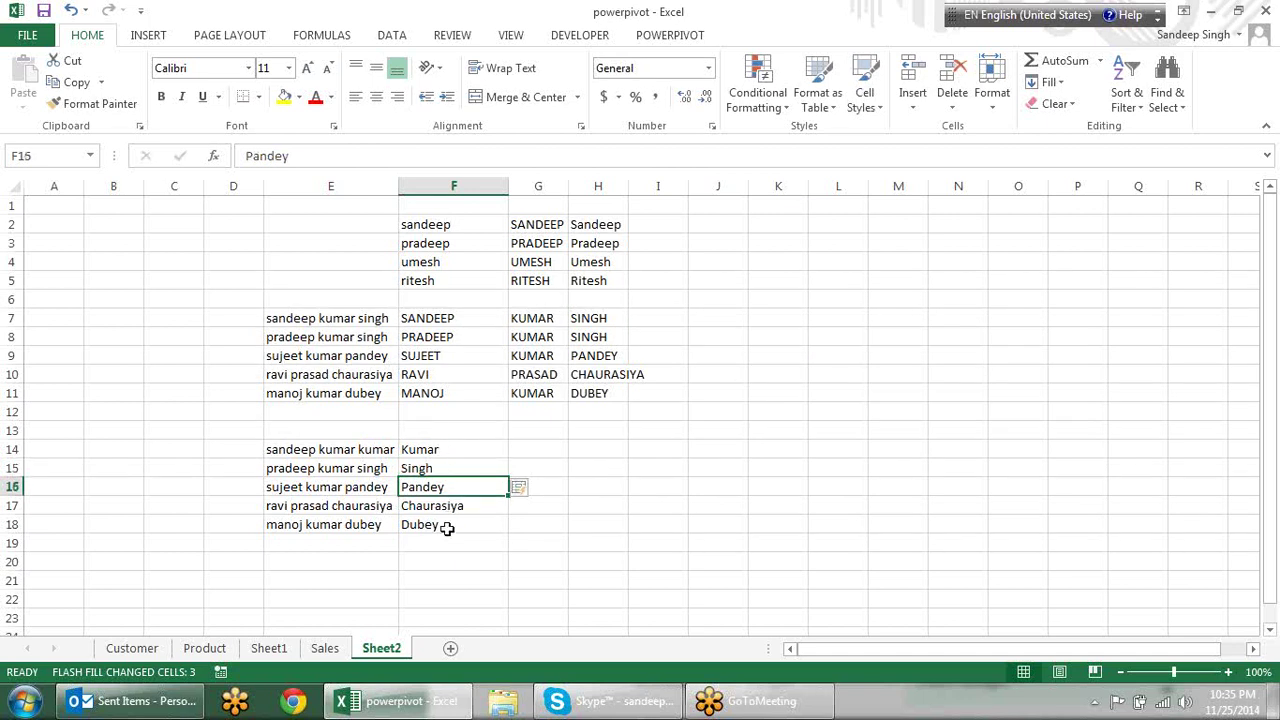
click(604, 483)
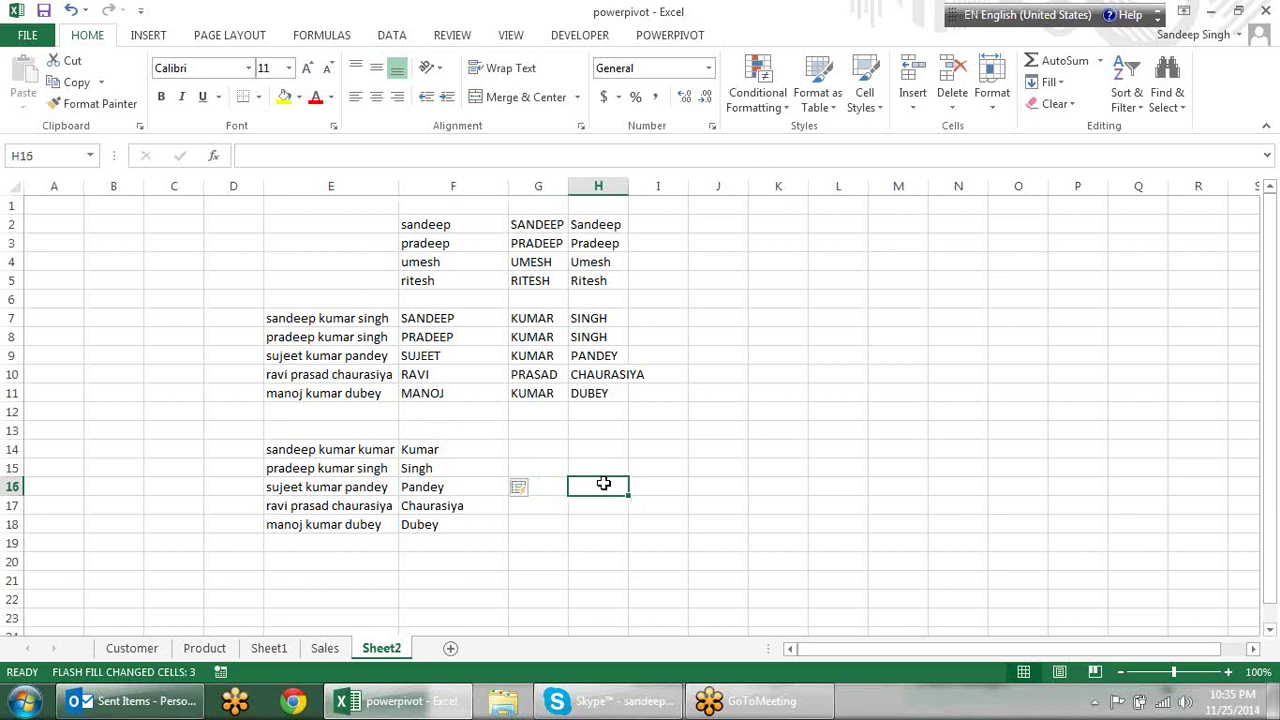
click(460, 451)
click(455, 466)
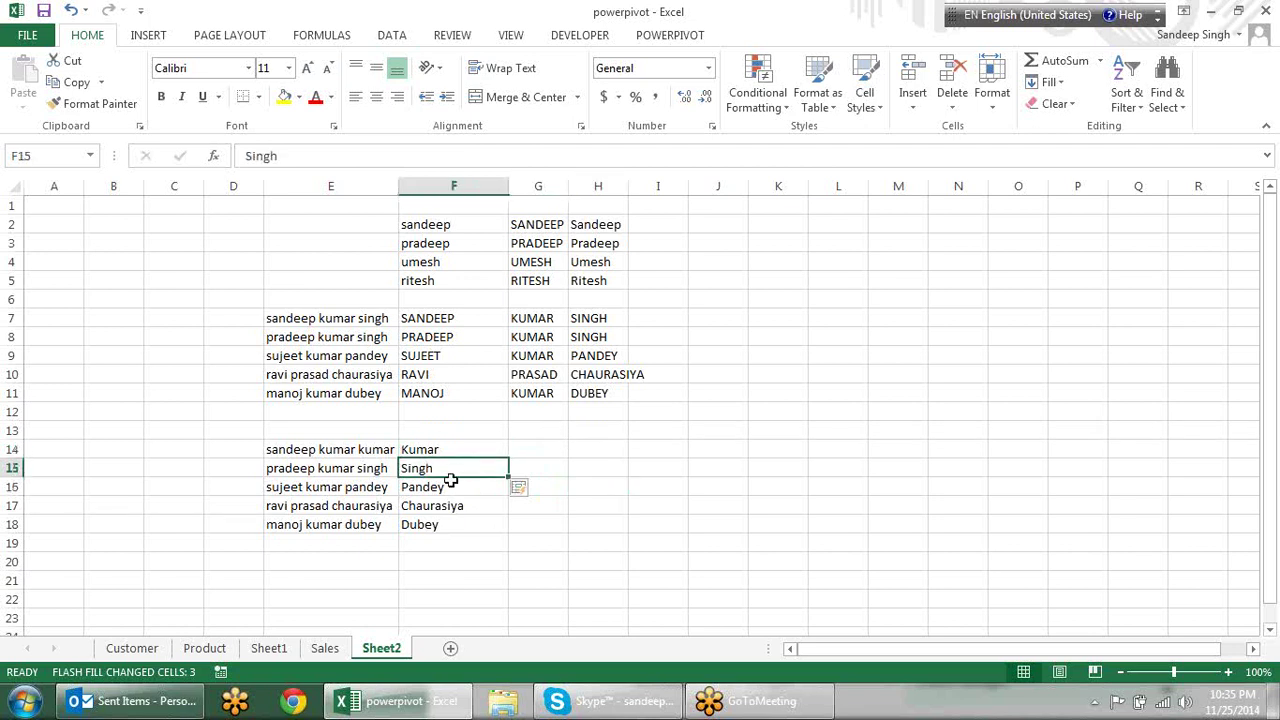
click(446, 490)
click(444, 508)
click(443, 520)
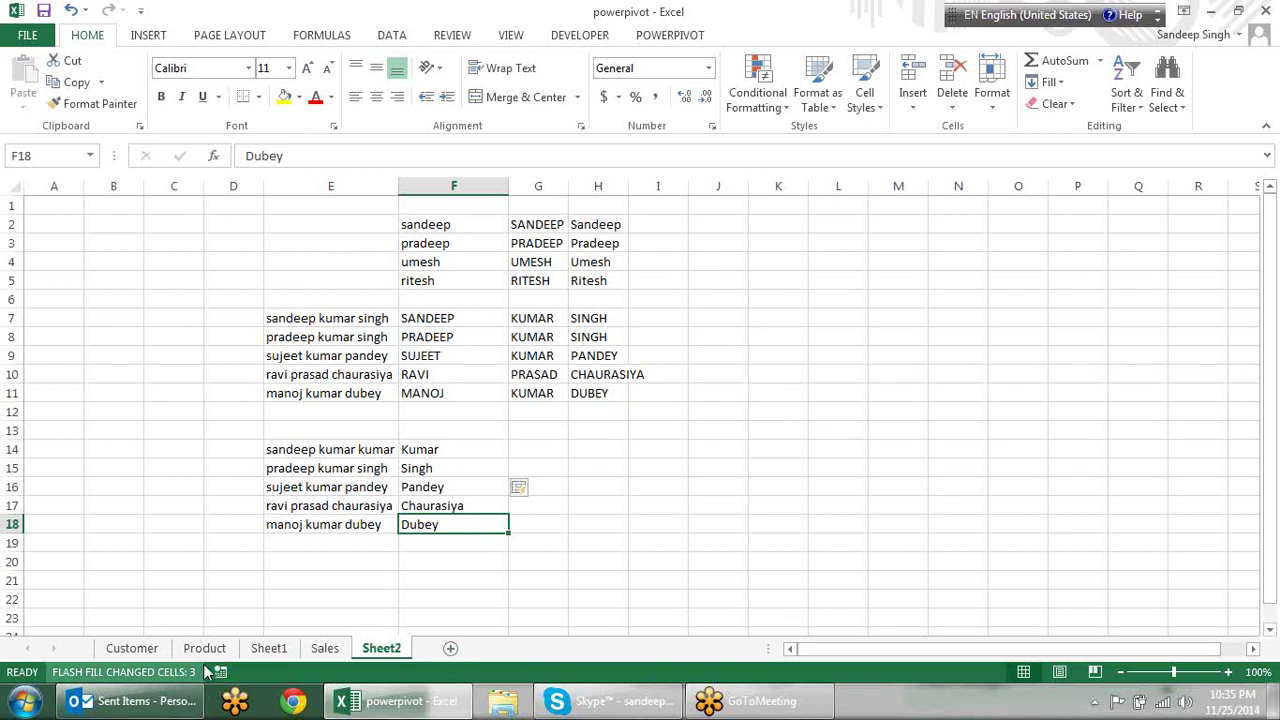
Move through Sheet1 and the Product sheet, ending on the Sales sheet.
click(270, 650)
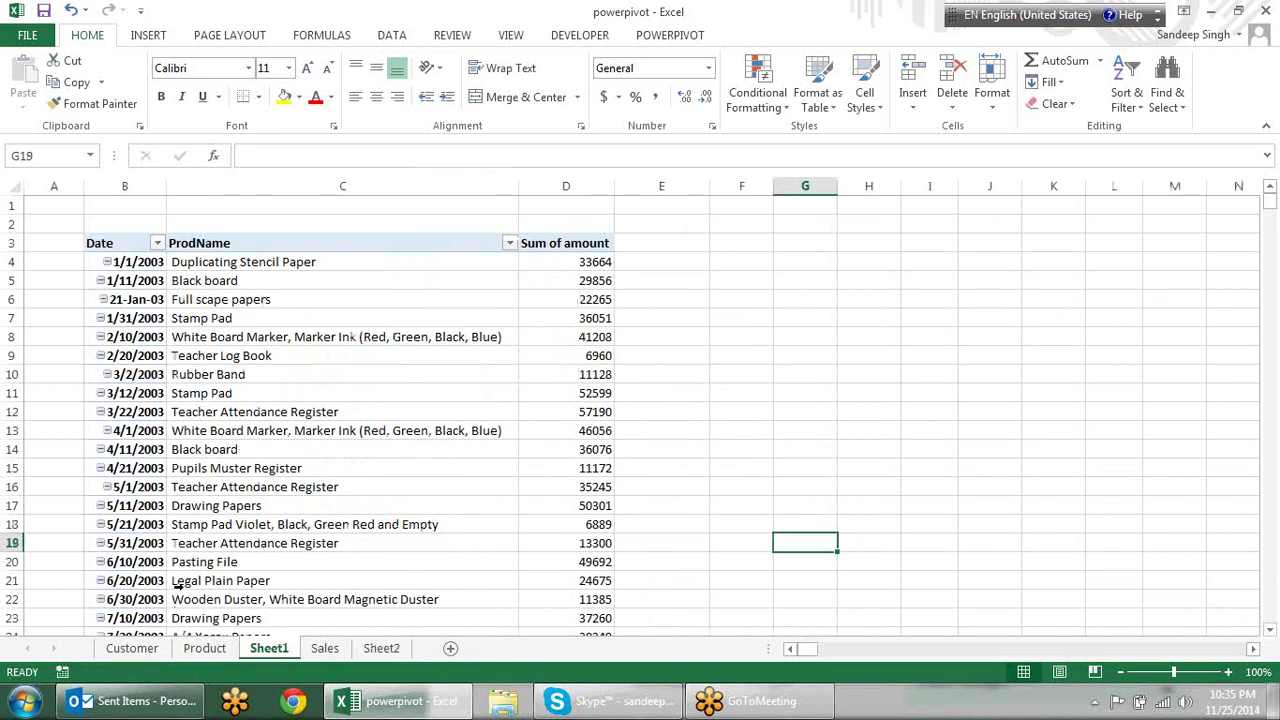
click(206, 650)
click(269, 656)
click(327, 652)
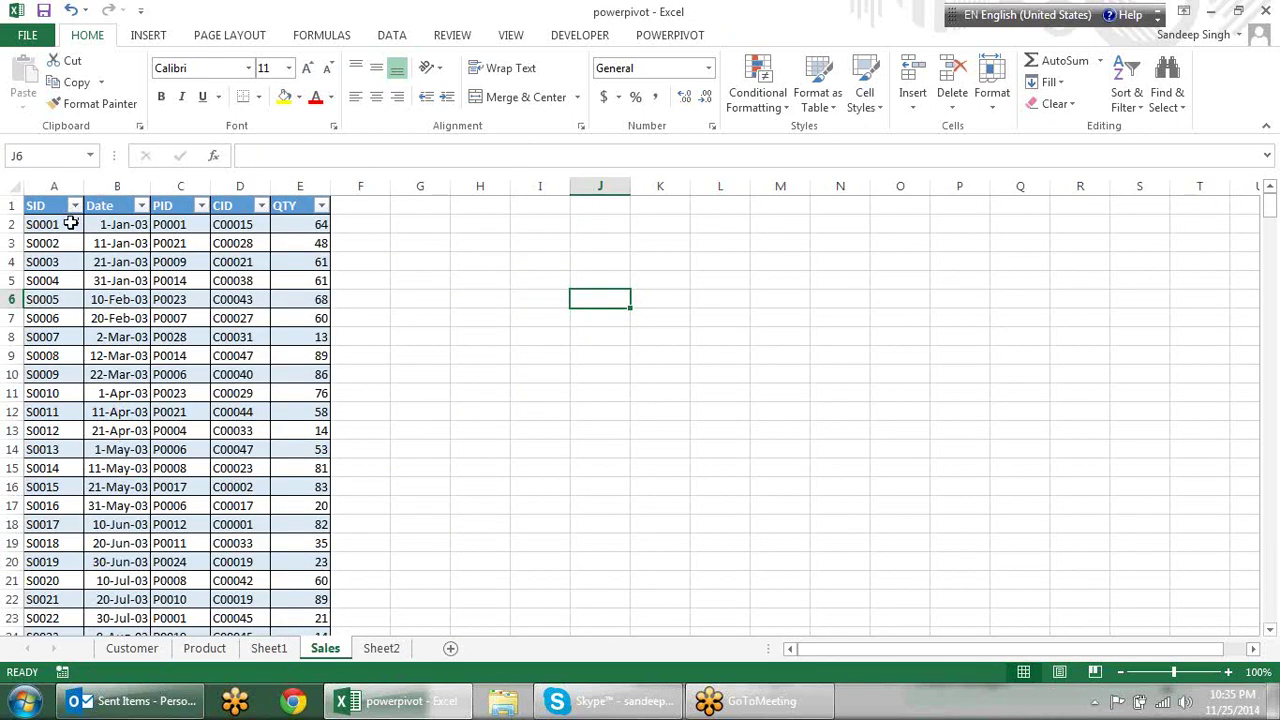
Select the whole SID–QTY table from A1 down to row 399.
click(43, 210)
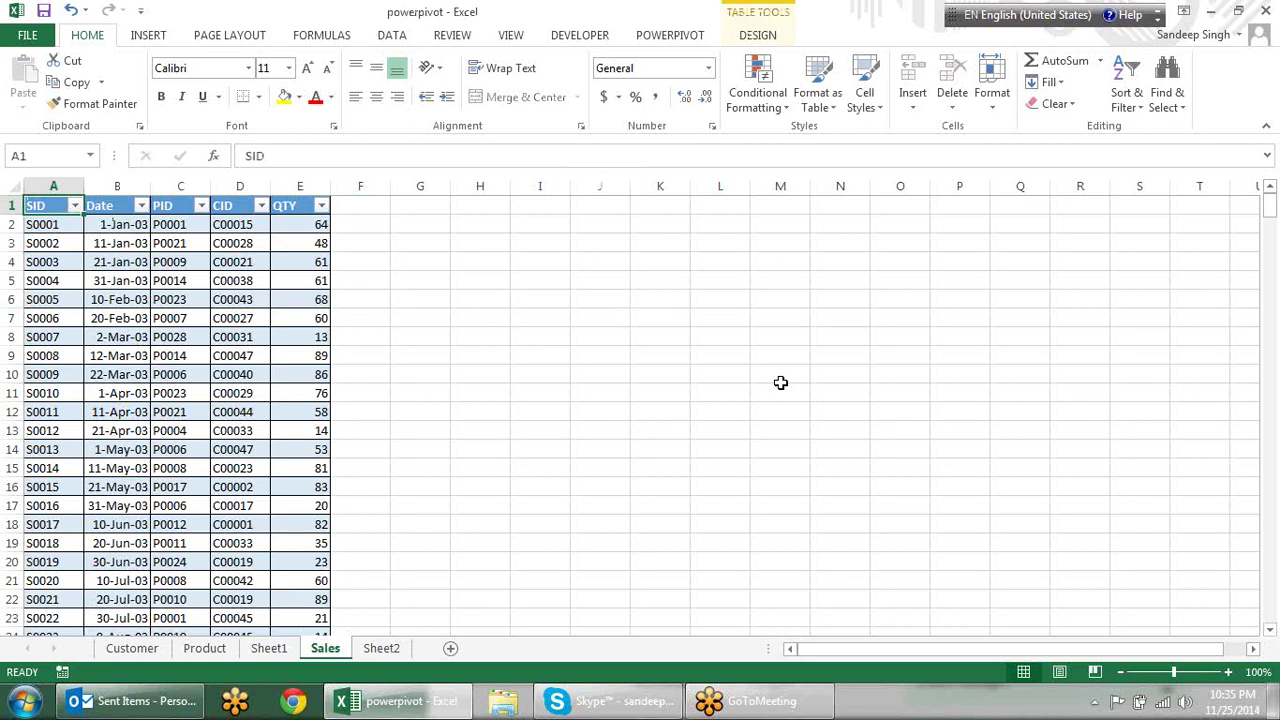
key(ctrl+shift+Right)
key(ctrl+shift+Down)
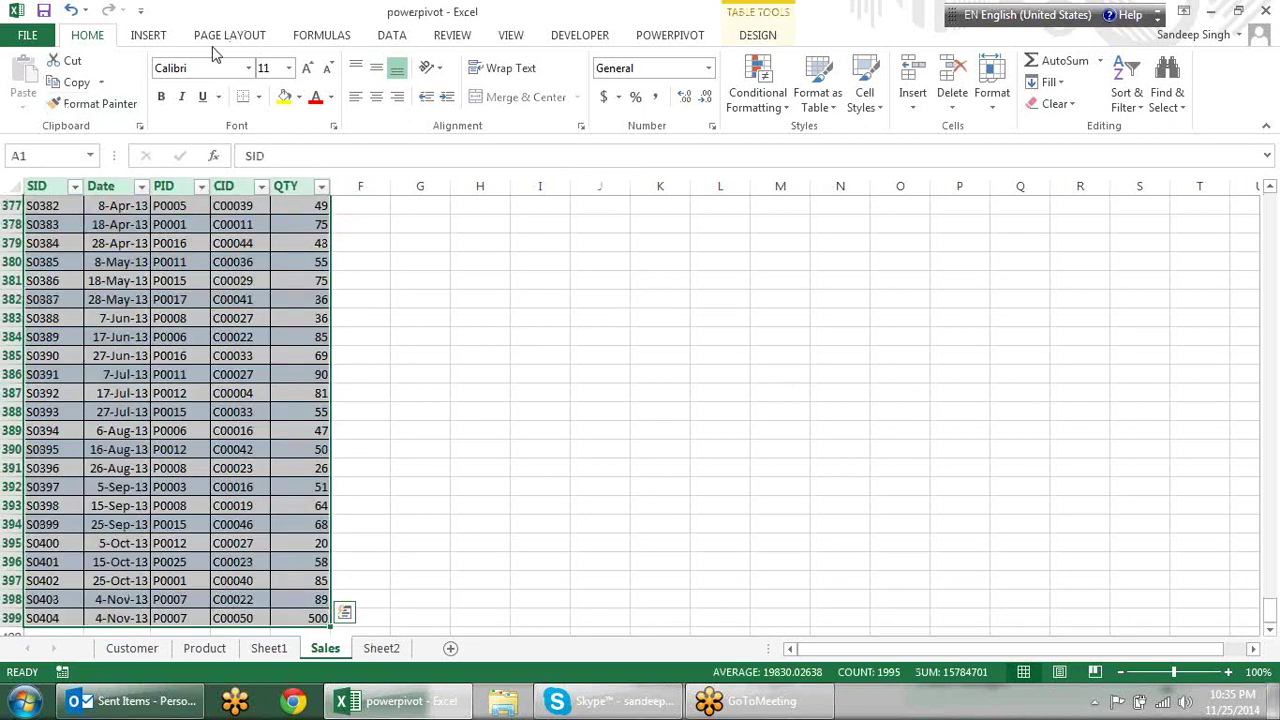
click(150, 37)
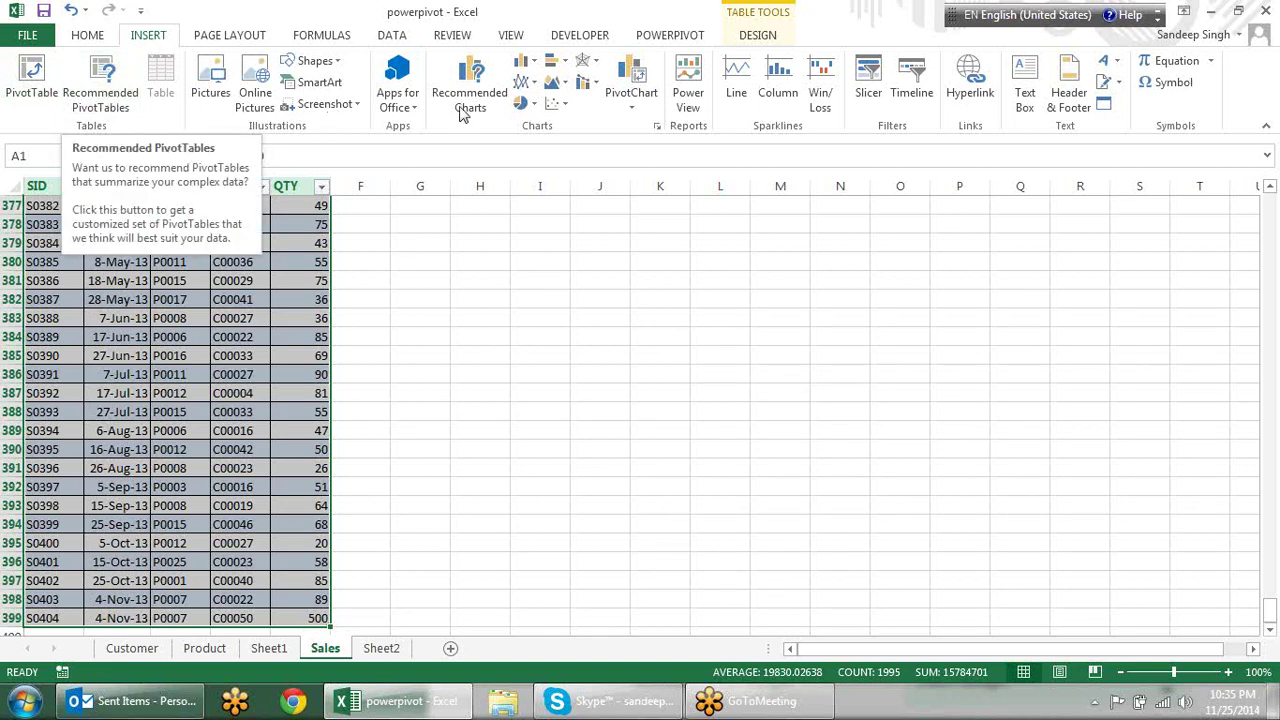
Compare the recommended PivotTable layouts, then create Sum of QTY by PID on a new sheet.
click(112, 98)
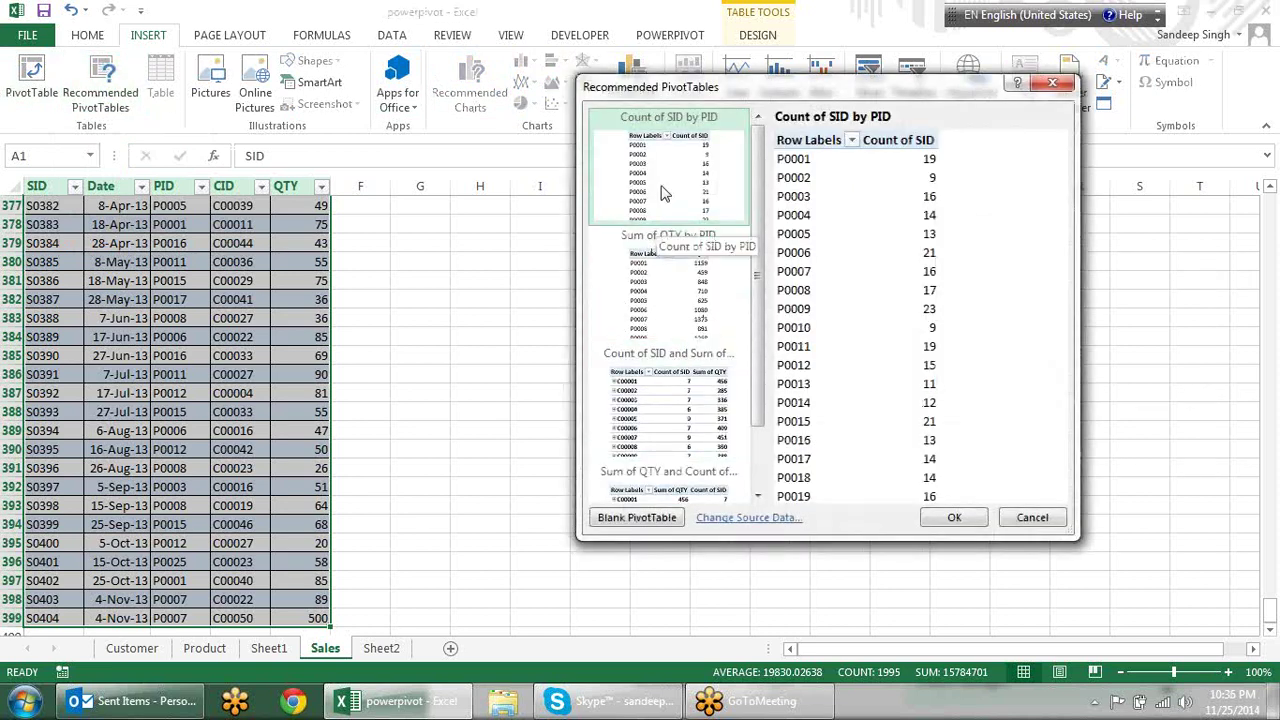
click(673, 289)
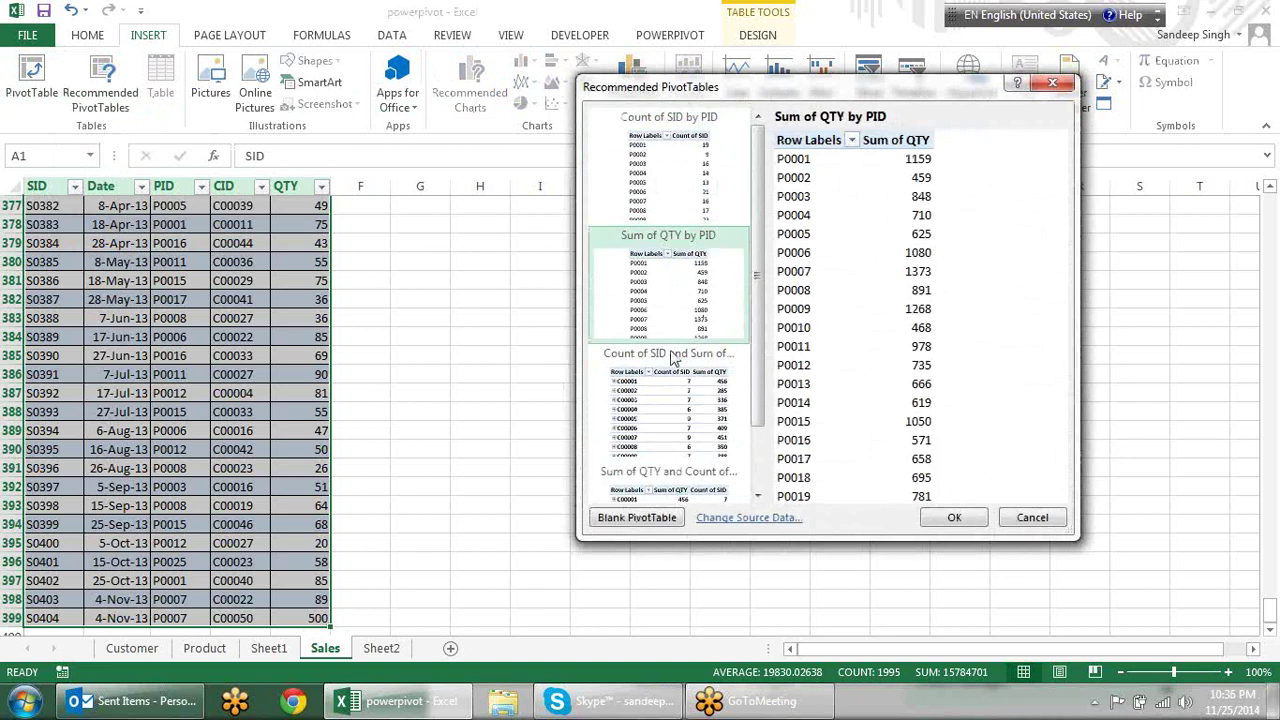
click(680, 385)
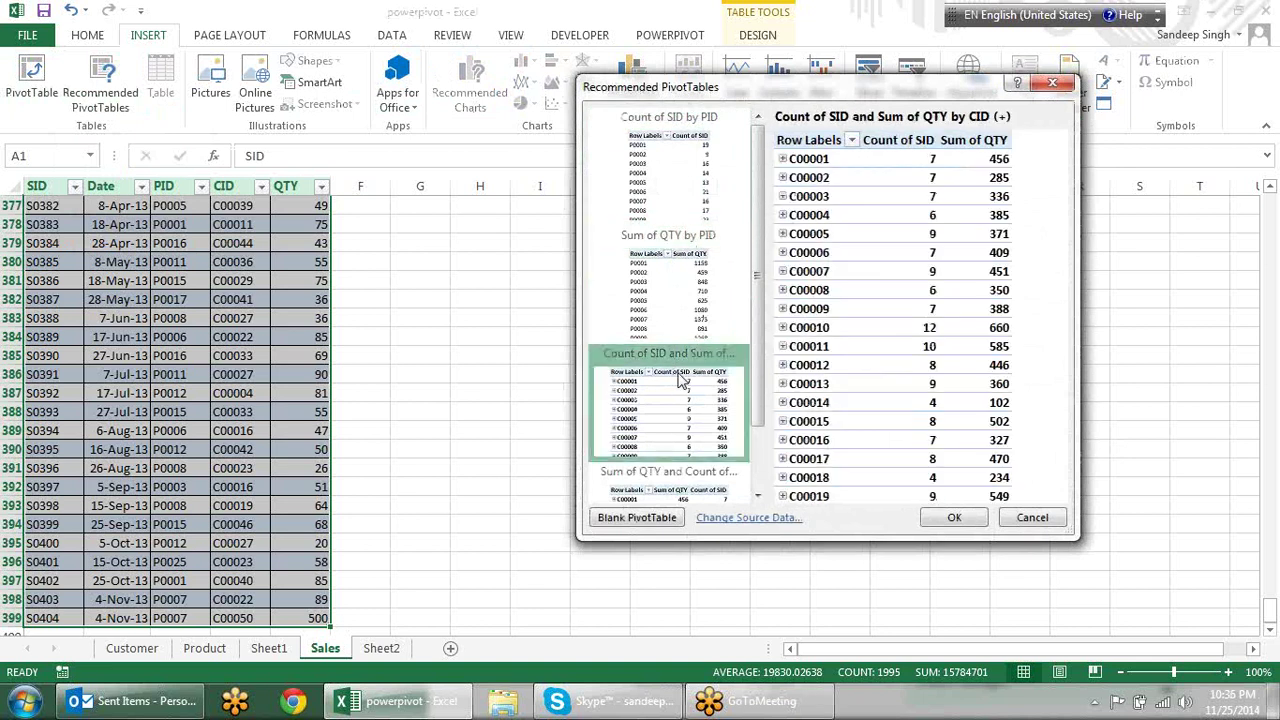
click(694, 308)
click(690, 195)
click(682, 258)
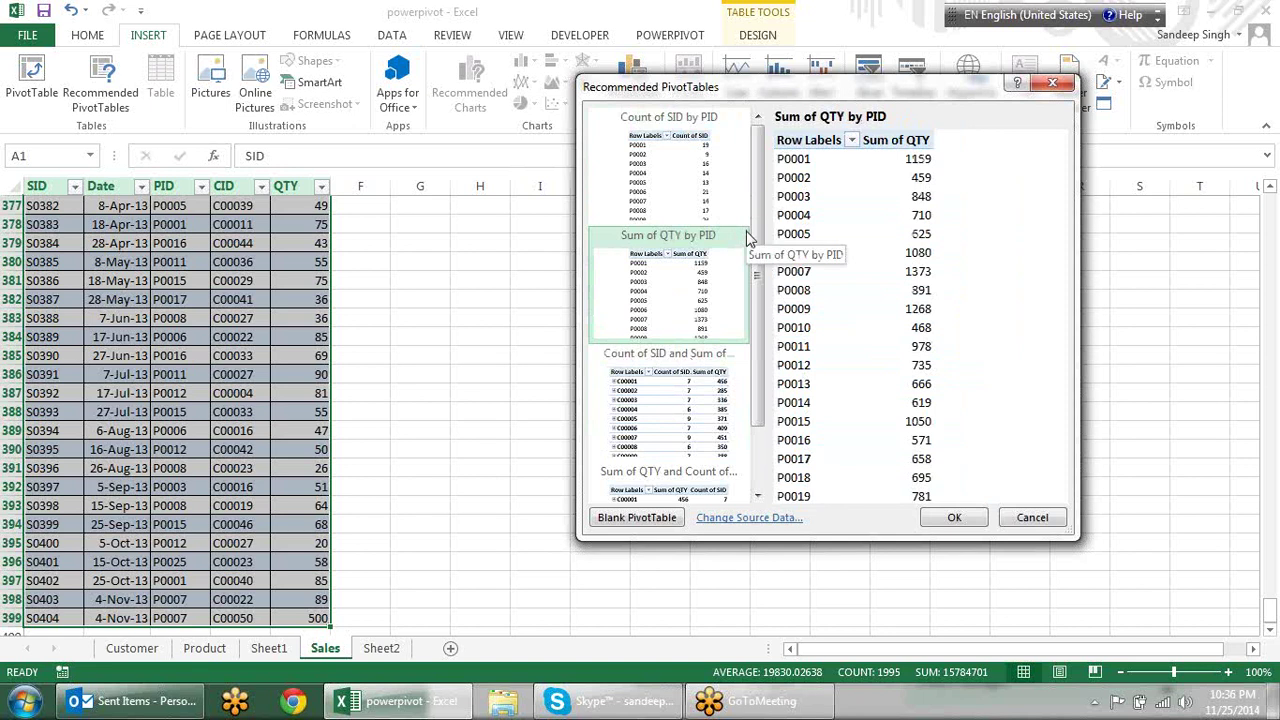
click(748, 362)
scroll(720, 400, down, 2)
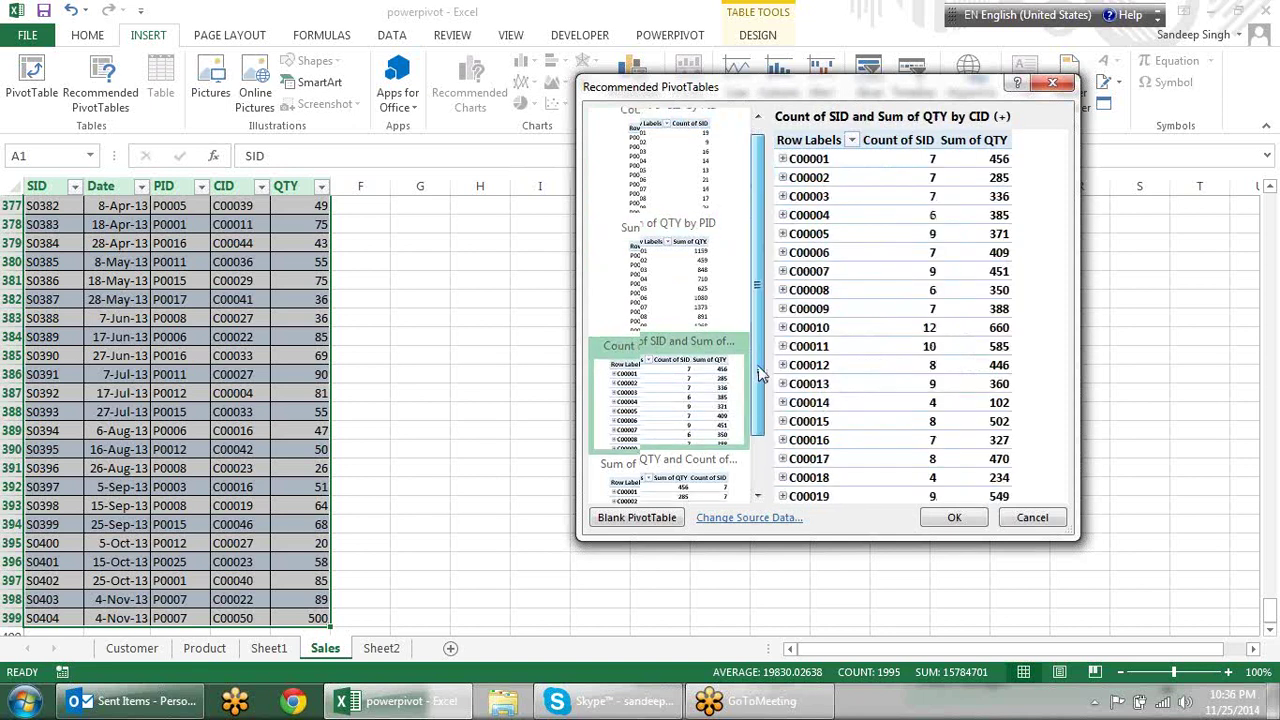
click(714, 457)
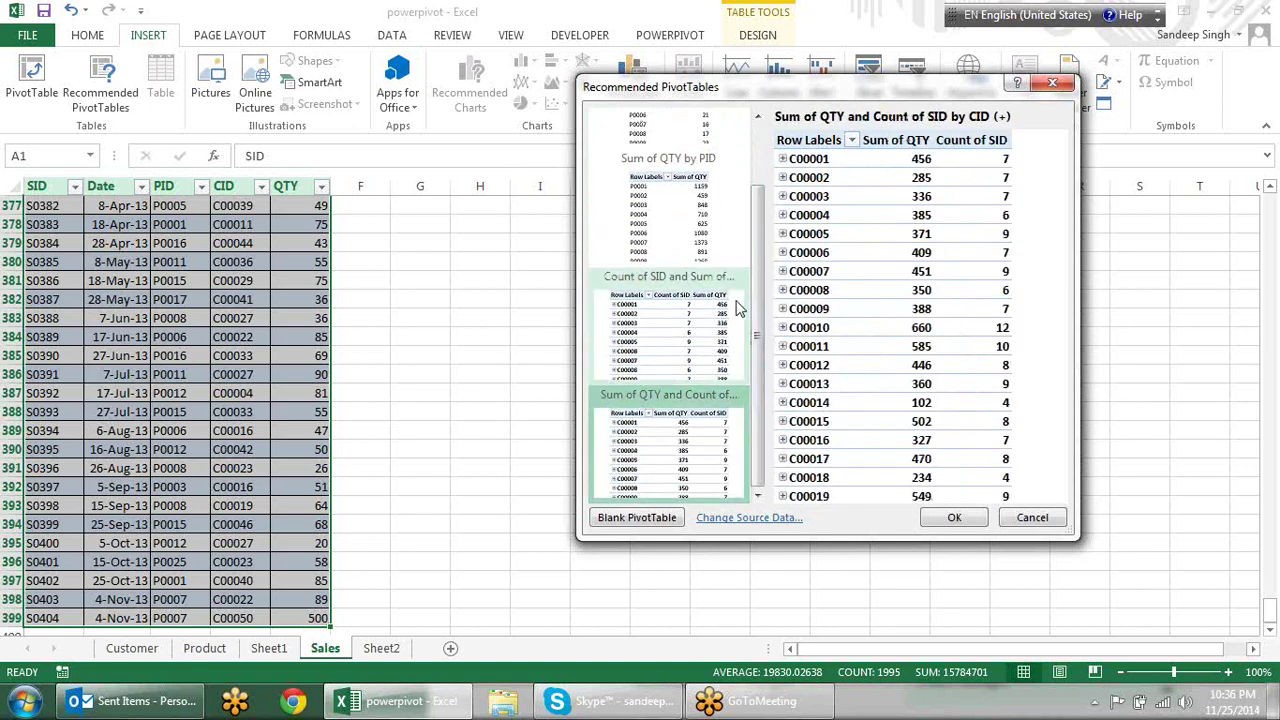
click(706, 318)
click(686, 242)
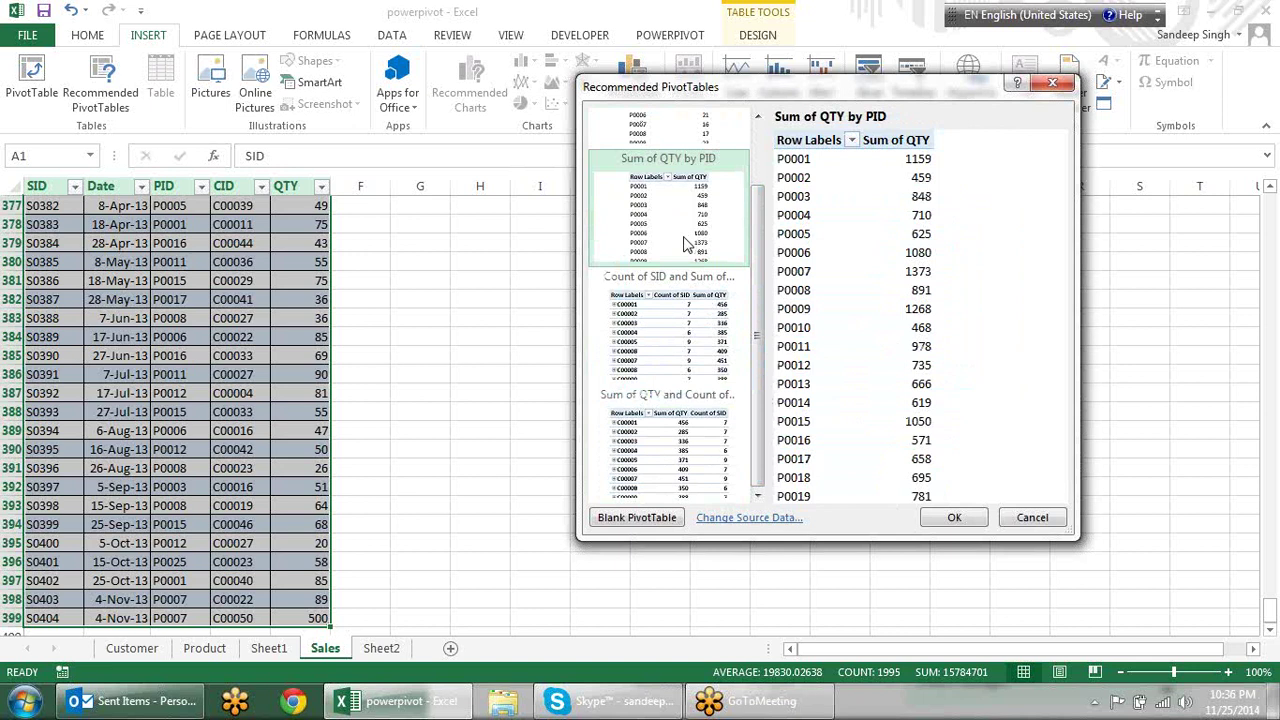
click(975, 523)
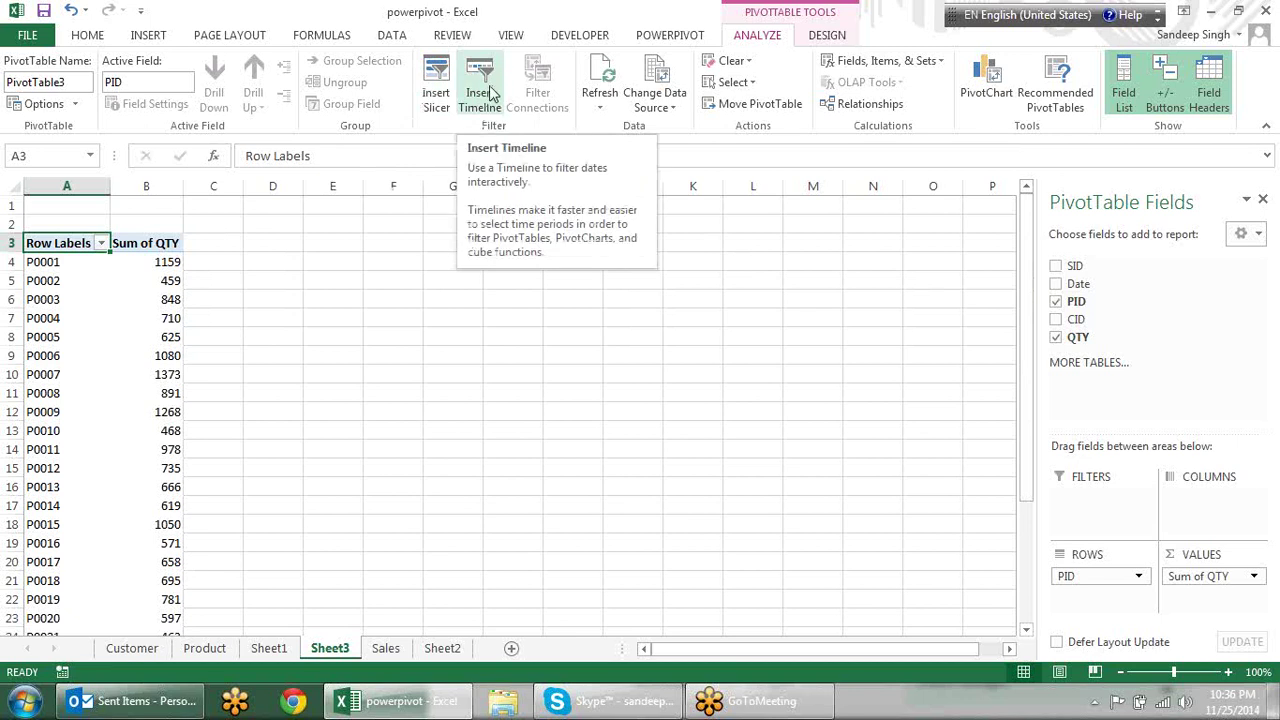
Insert a timeline for the pivot table using the Date field.
click(491, 93)
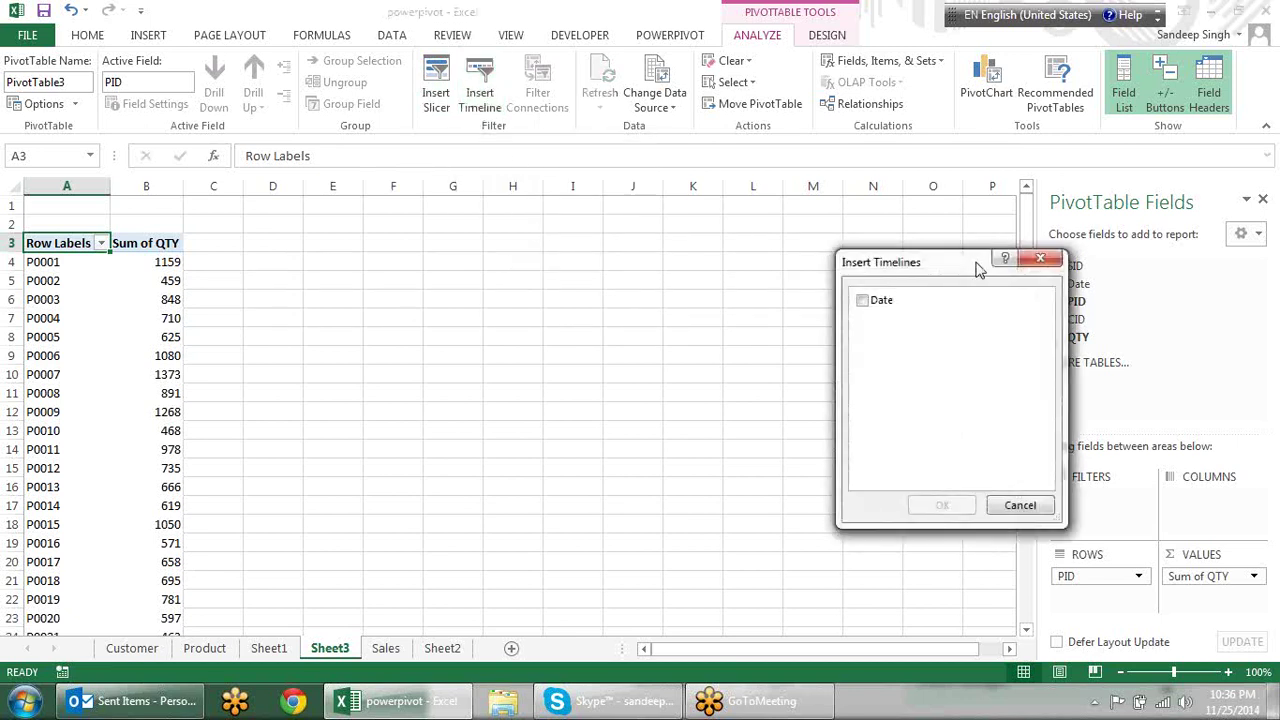
drag(967, 266, 689, 224)
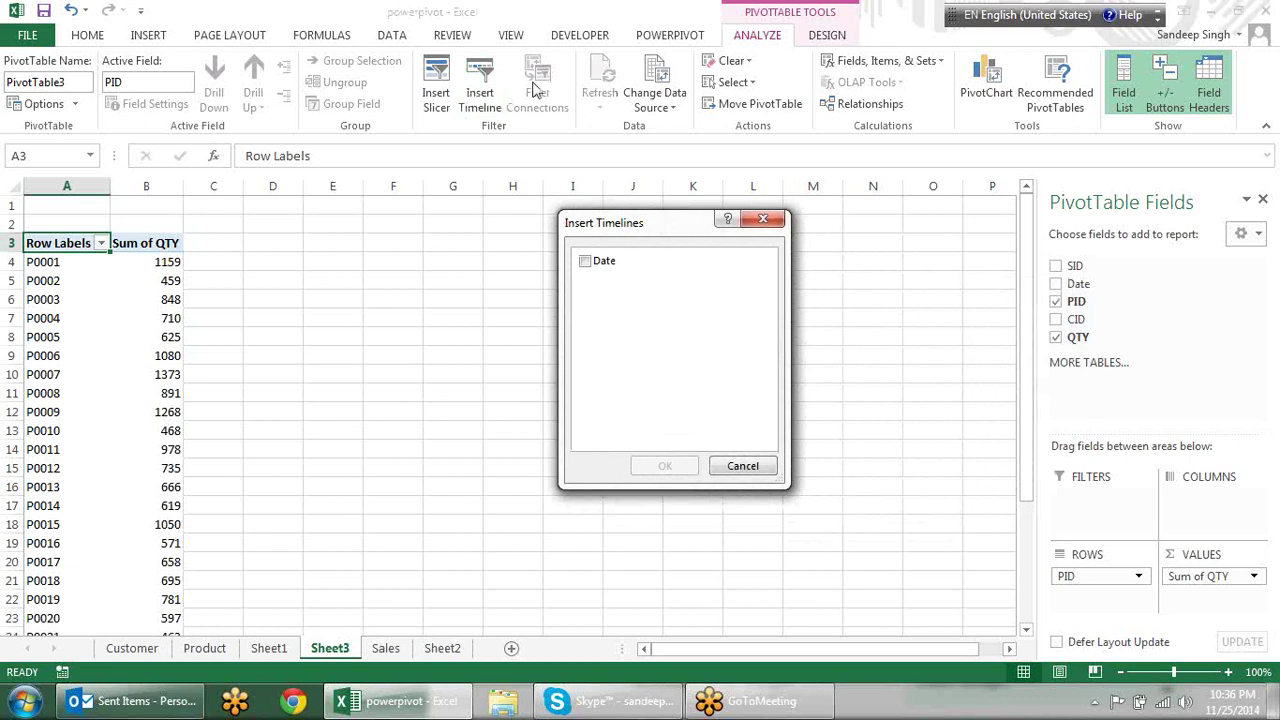
click(586, 262)
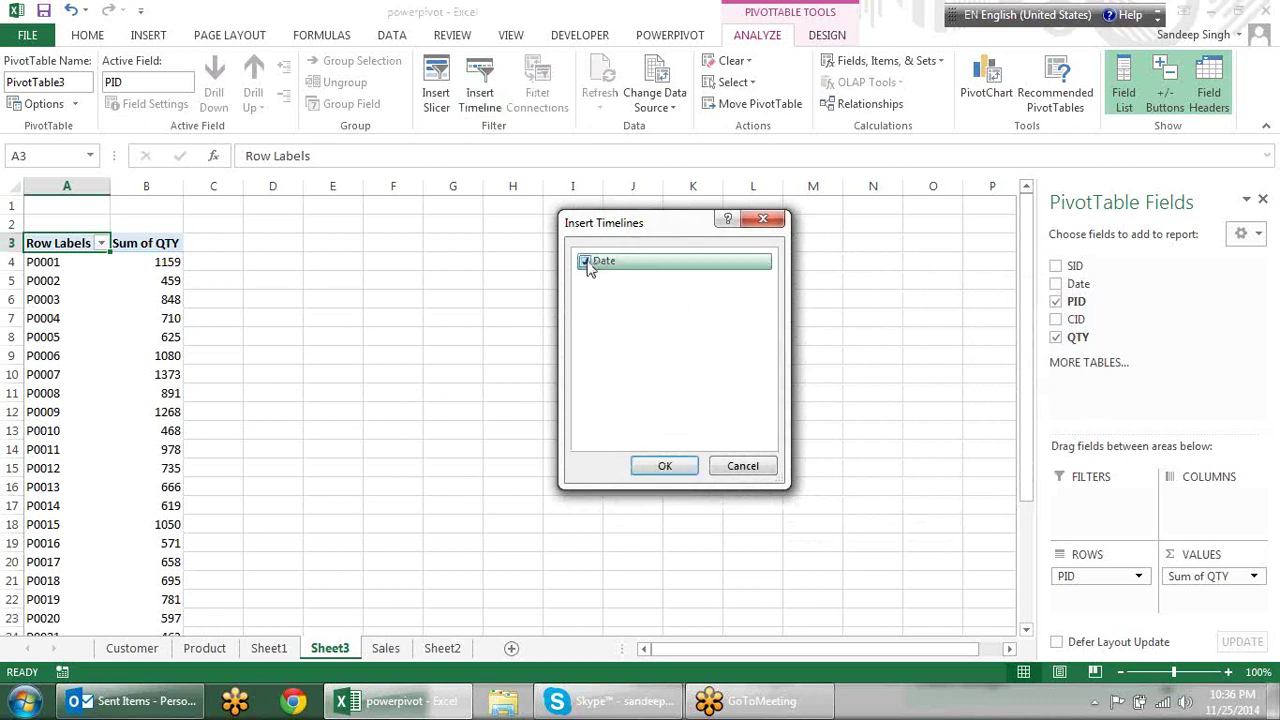
click(665, 467)
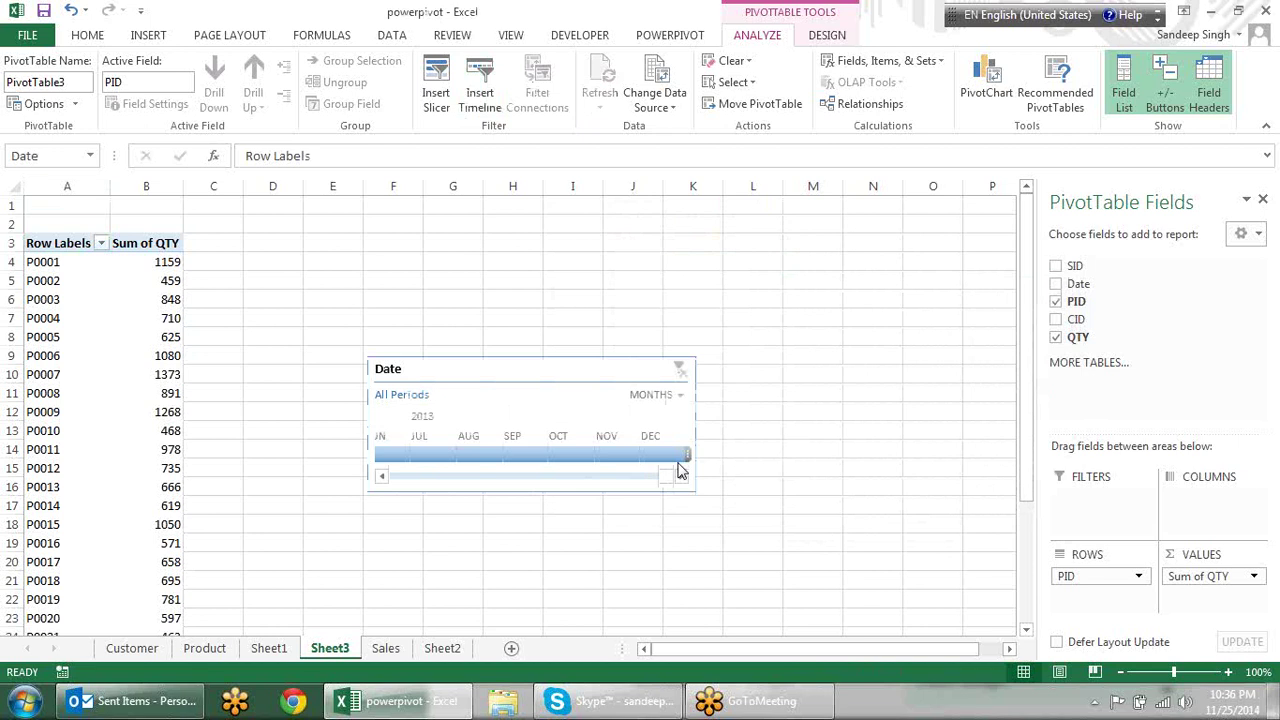
Move the Date timeline near H3 and enlarge it to about 7.17 by 3.64 inches.
drag(580, 372, 704, 240)
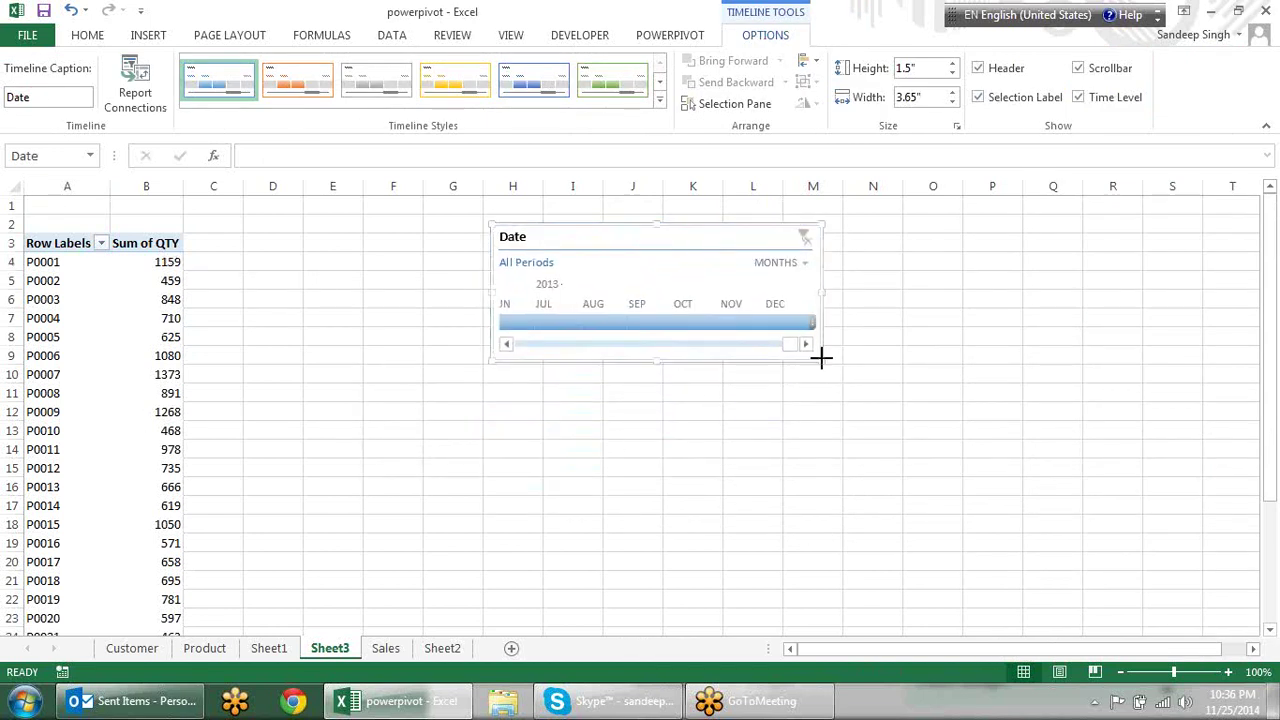
drag(820, 357, 1062, 542)
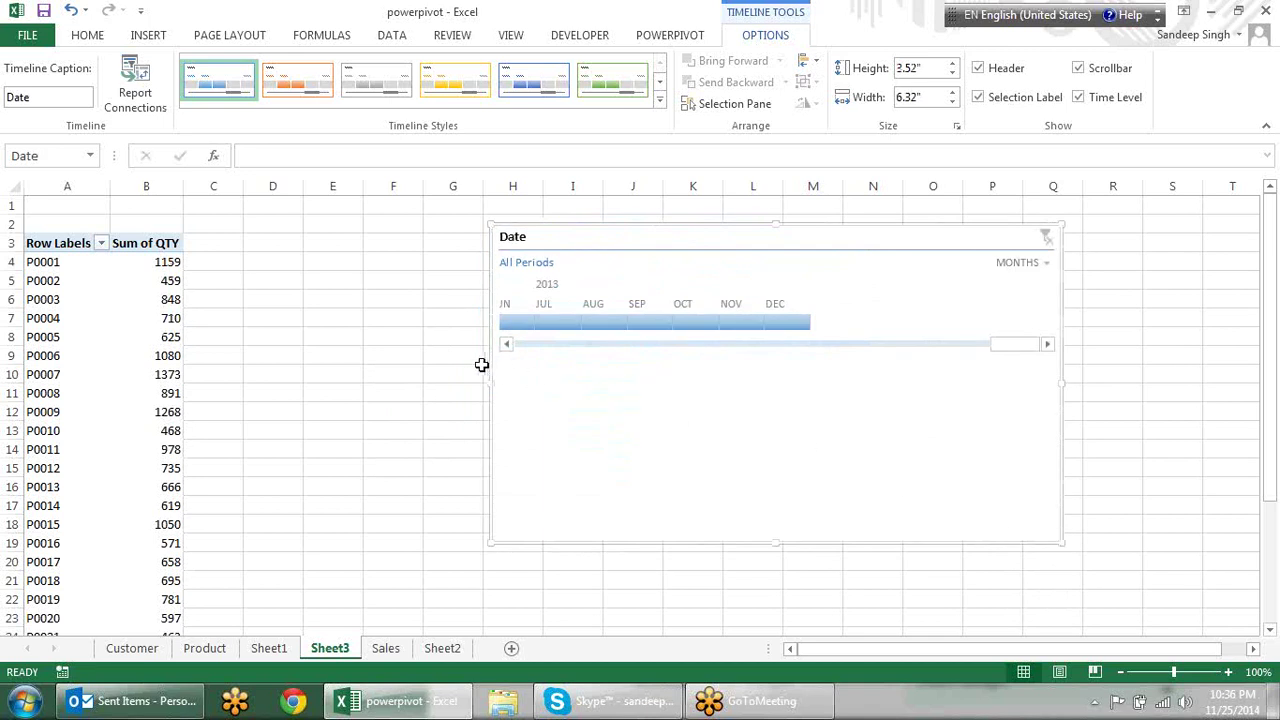
click(490, 543)
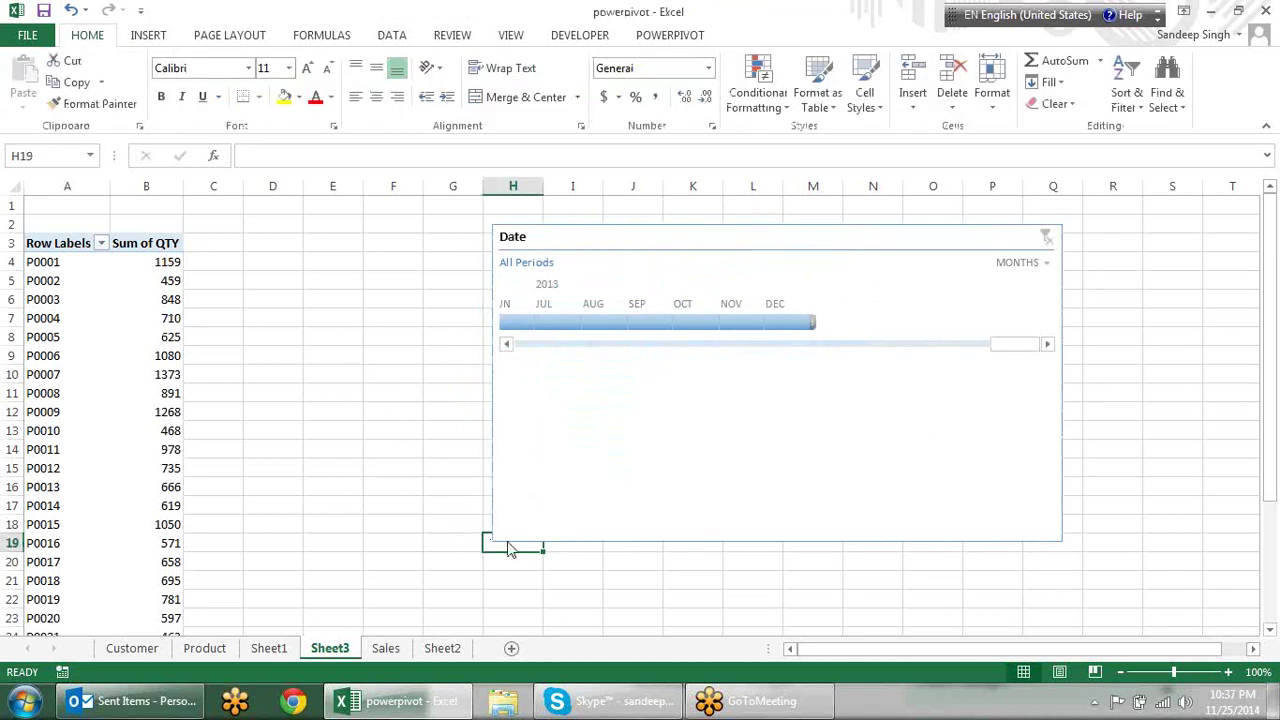
click(520, 478)
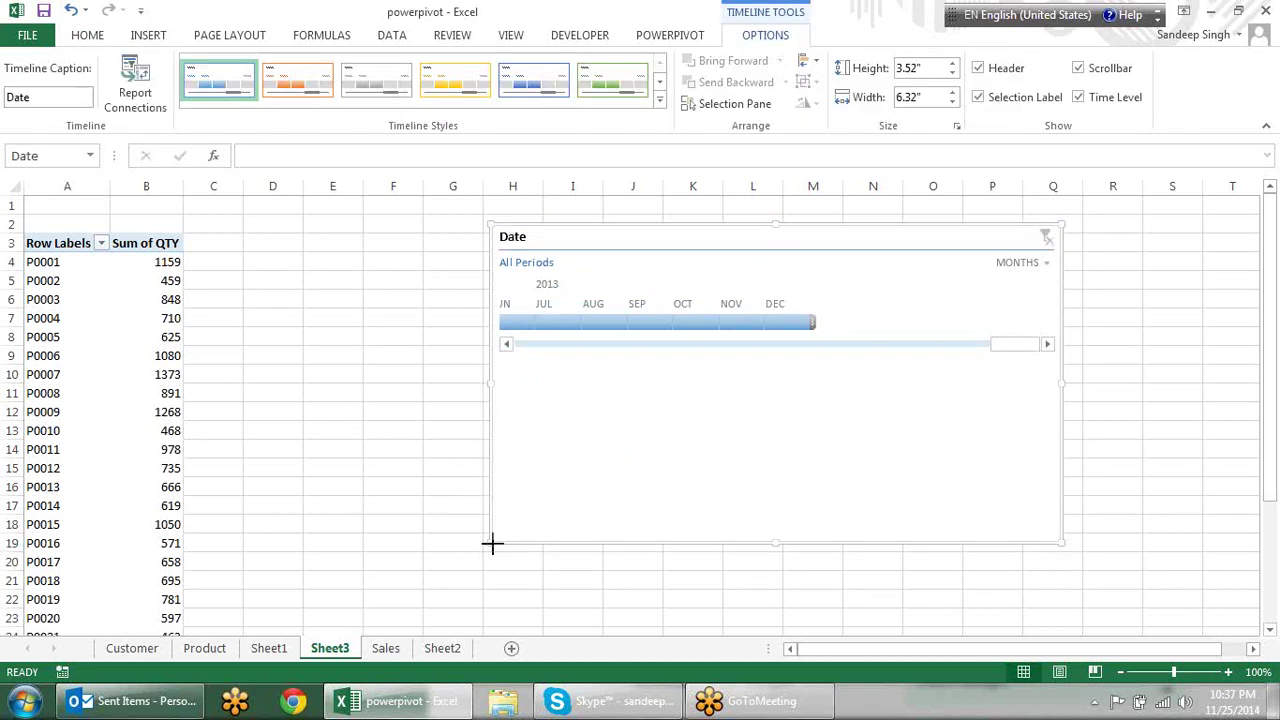
drag(490, 543, 414, 551)
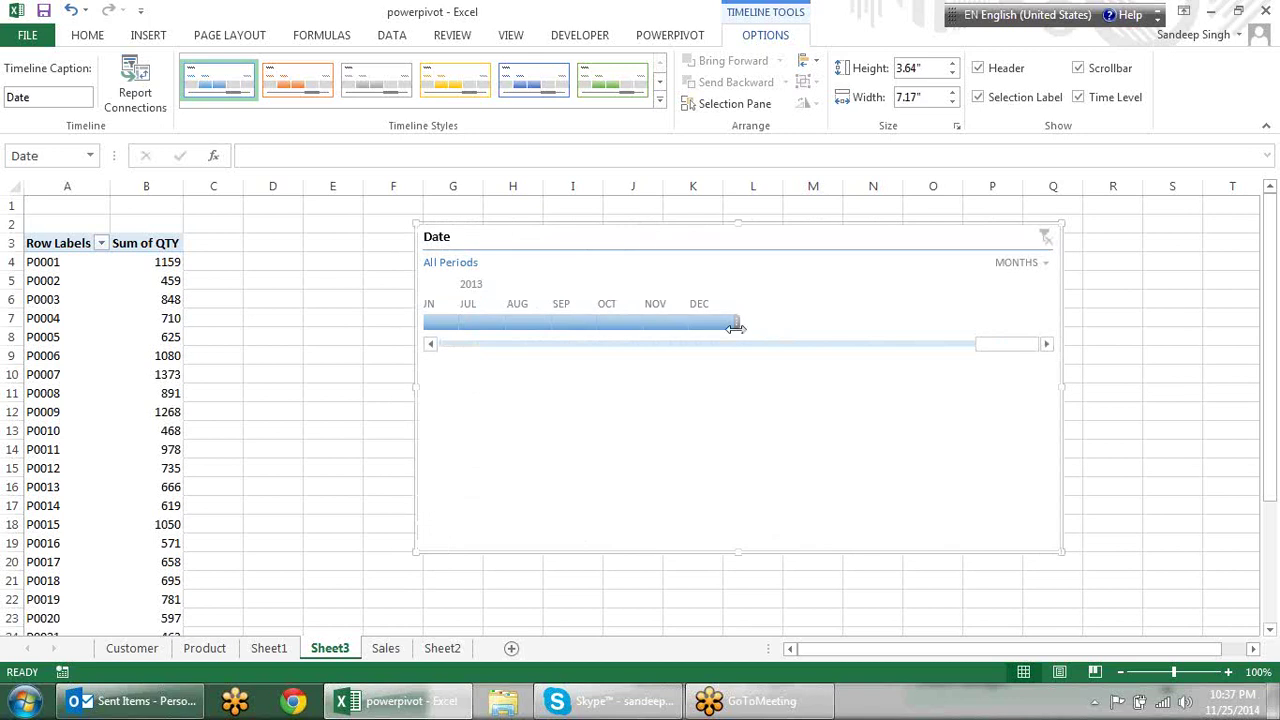
Scroll the timeline to earlier months and switch its time level to Years.
click(432, 345)
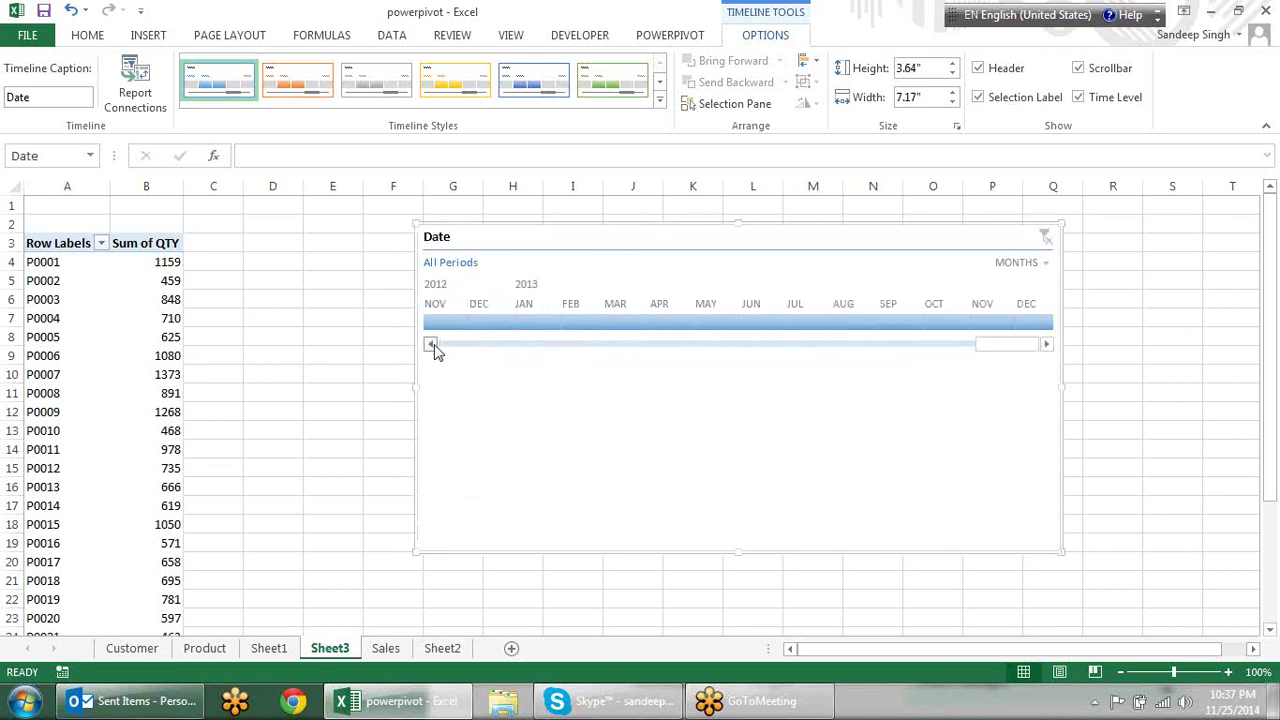
click(432, 345)
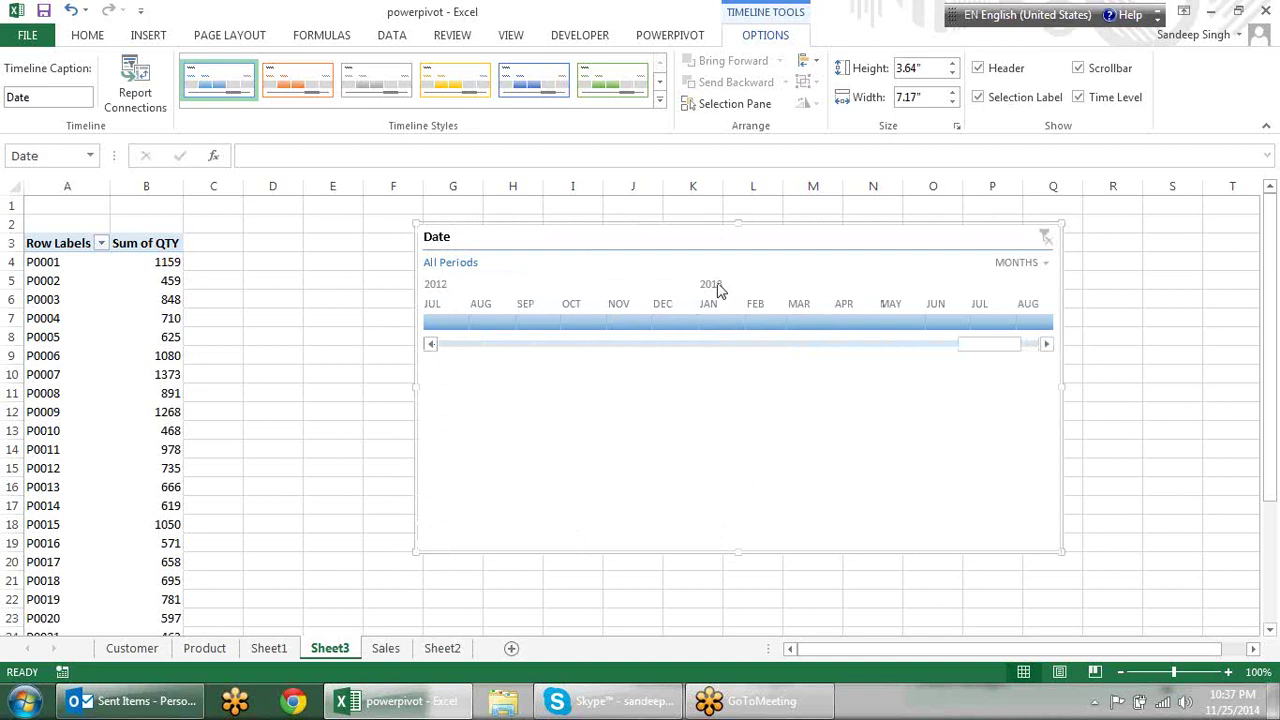
click(1043, 266)
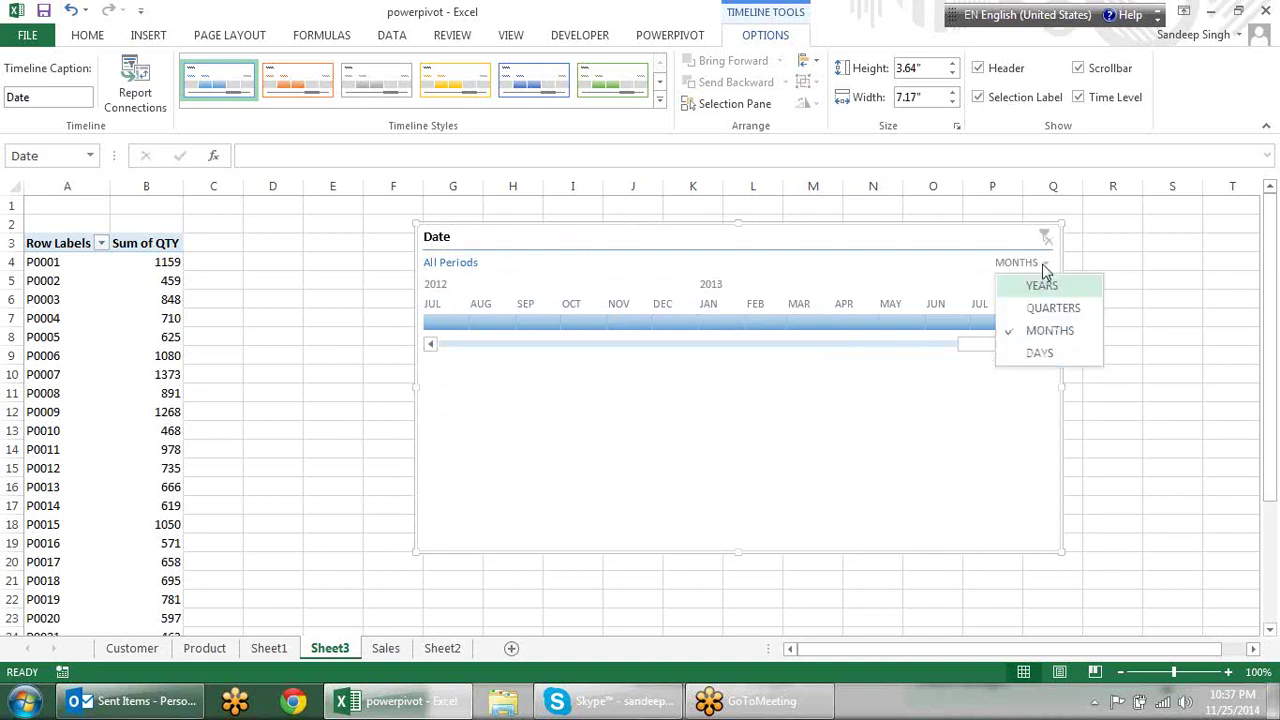
click(1045, 288)
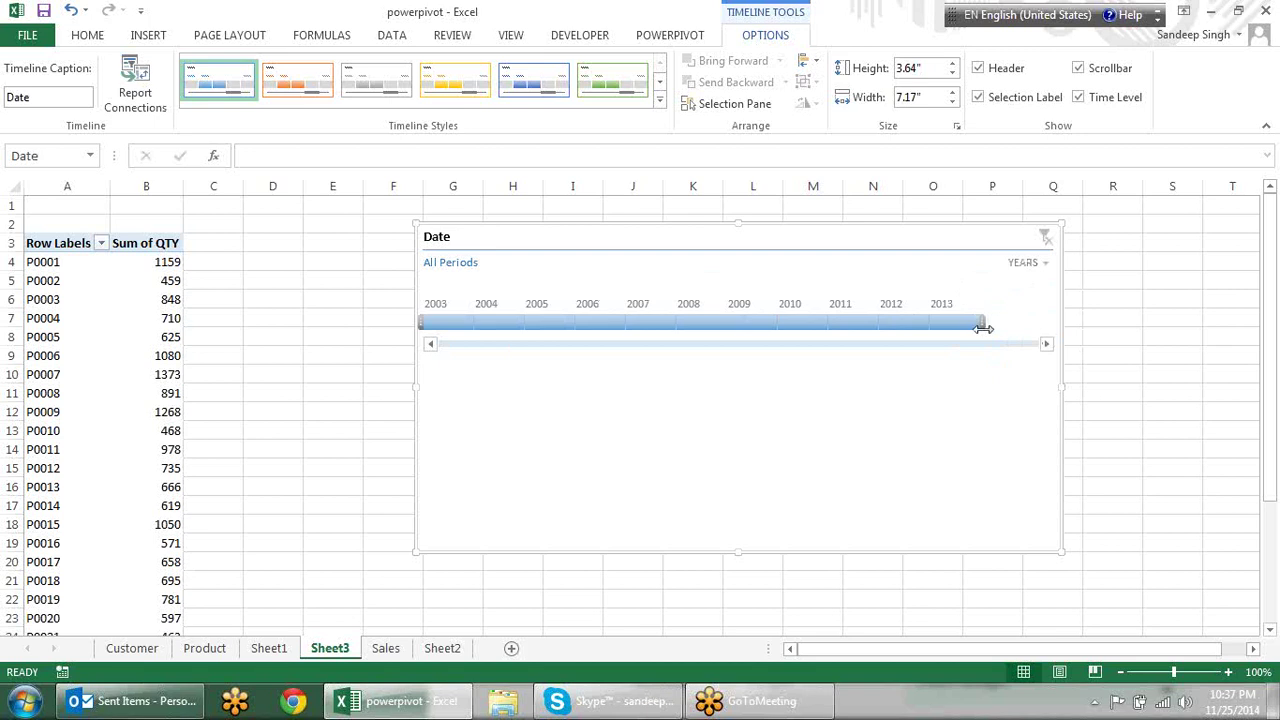
Filter the pivot by single years such as 2004, 2008, 2009, 2010 and 2012.
drag(983, 324, 735, 323)
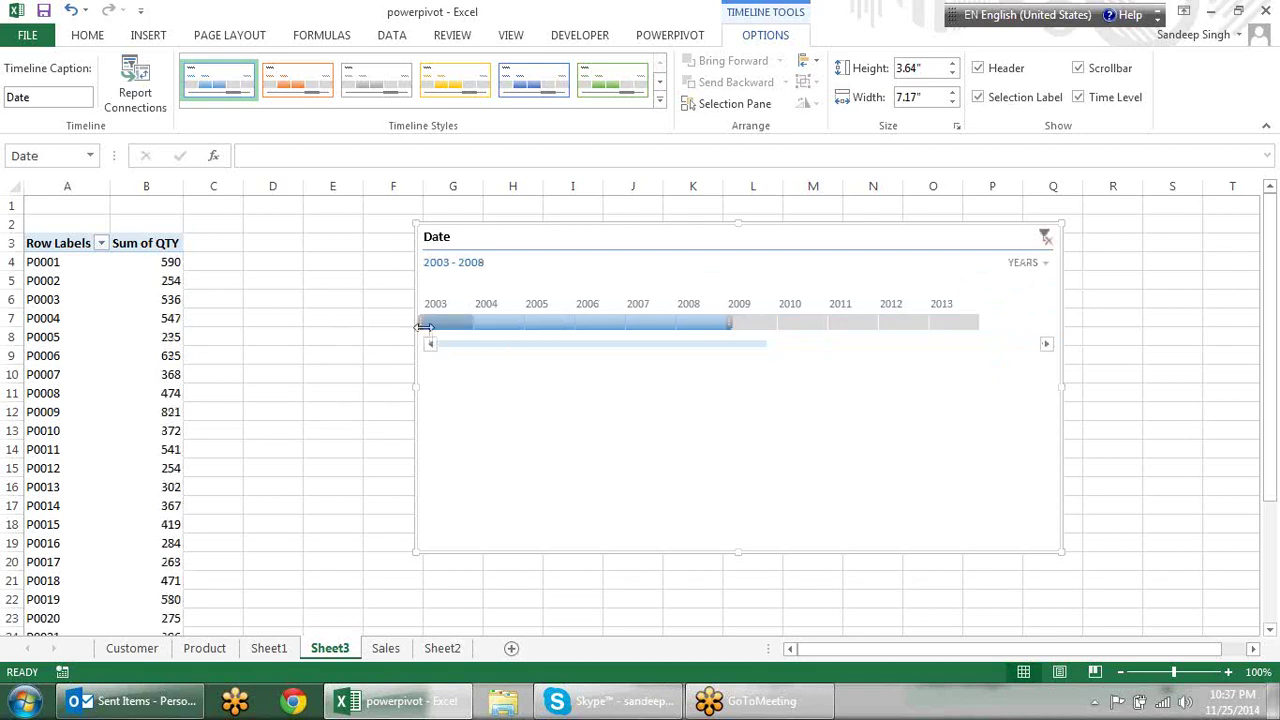
drag(420, 323, 673, 323)
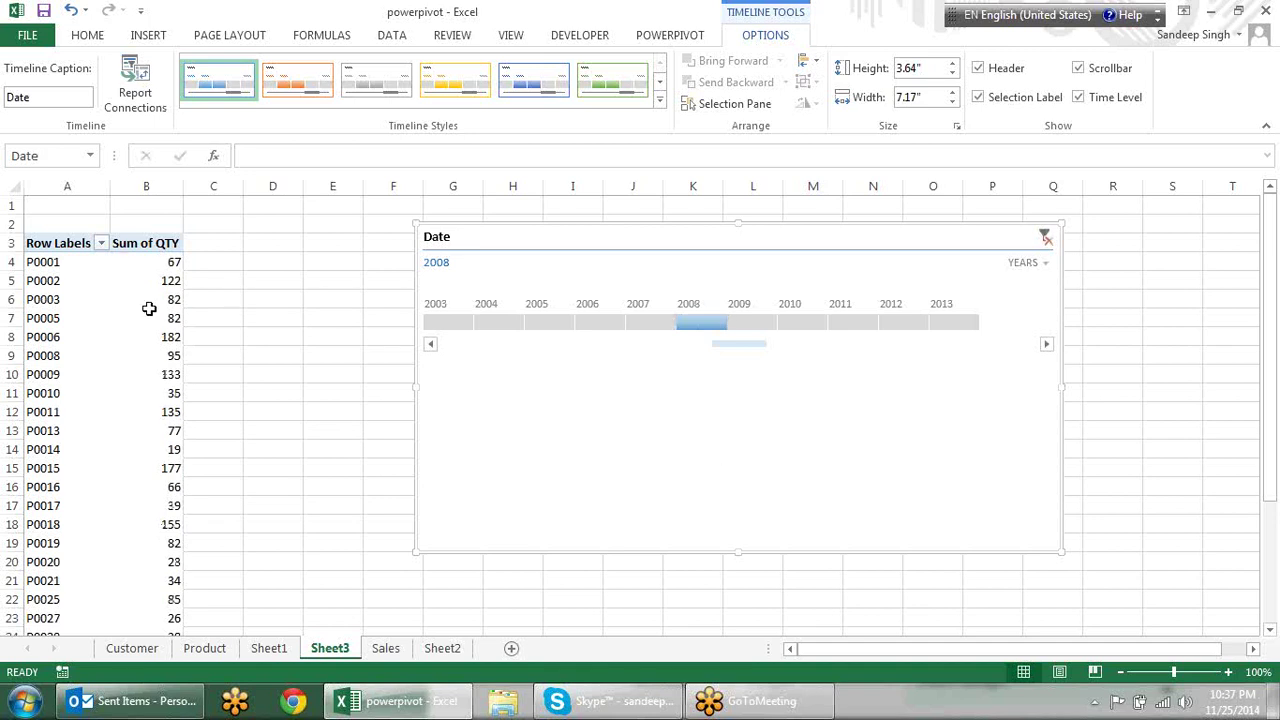
click(750, 322)
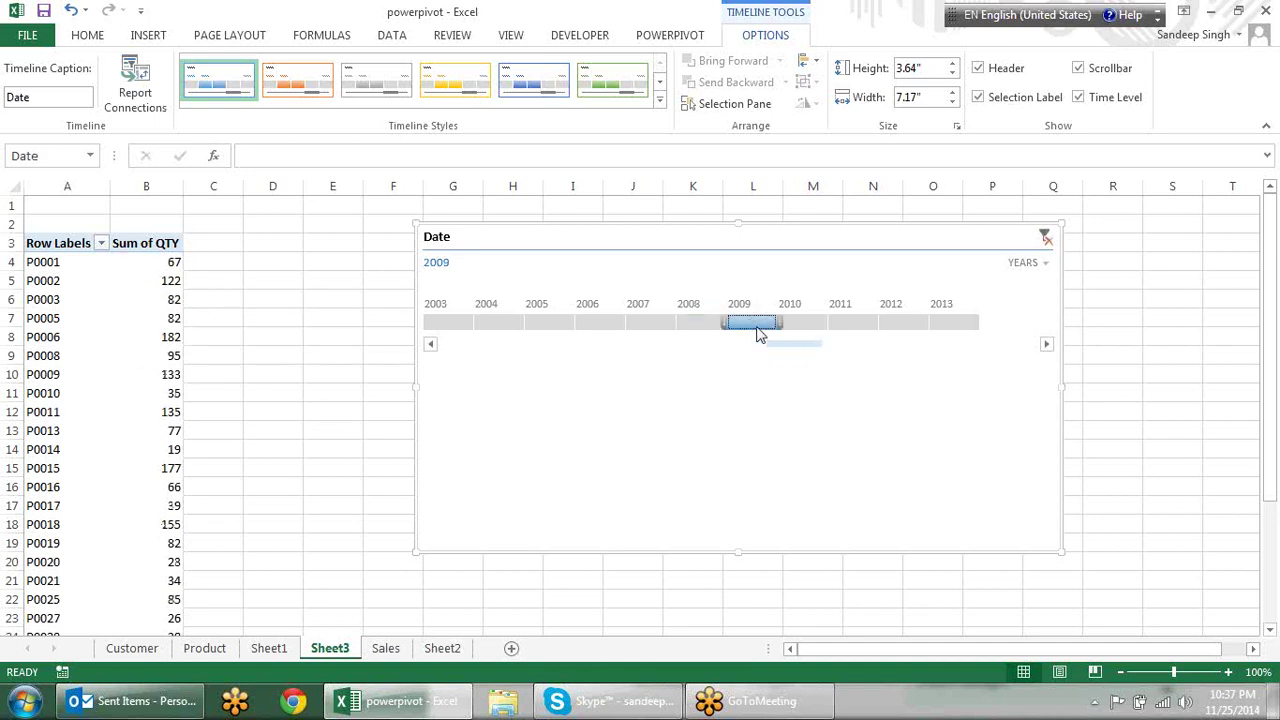
click(808, 322)
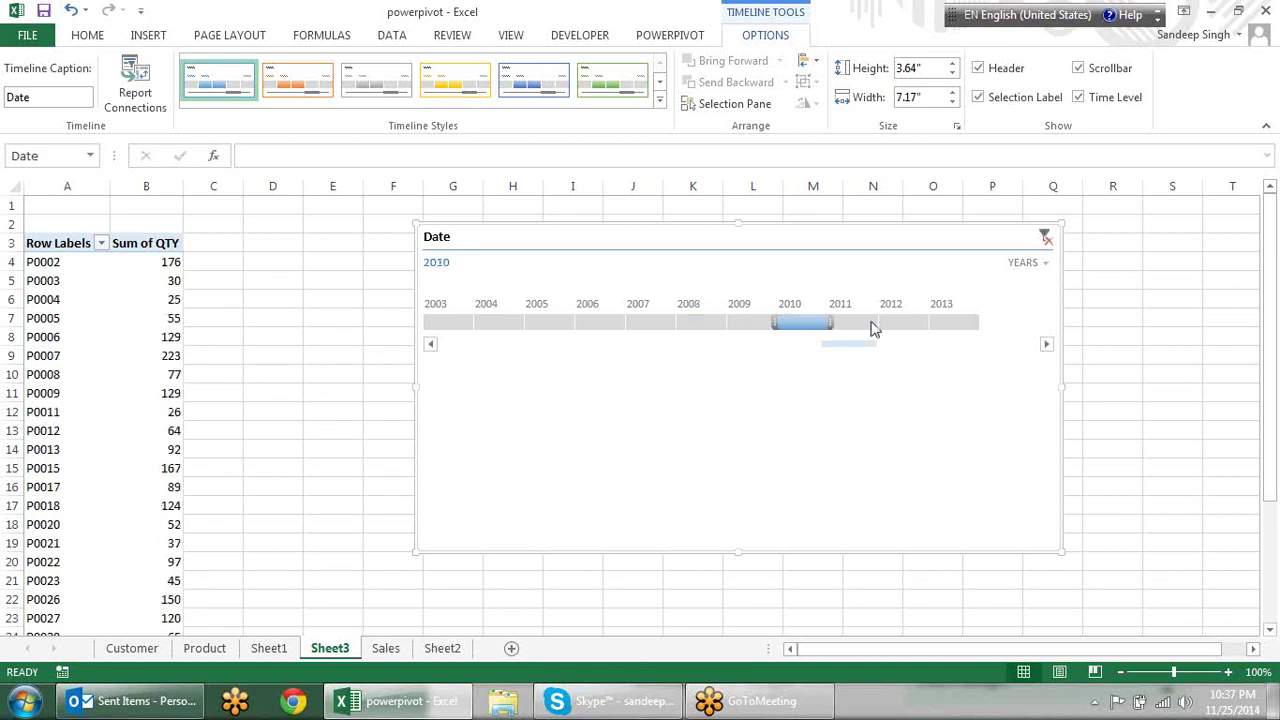
click(871, 328)
click(903, 328)
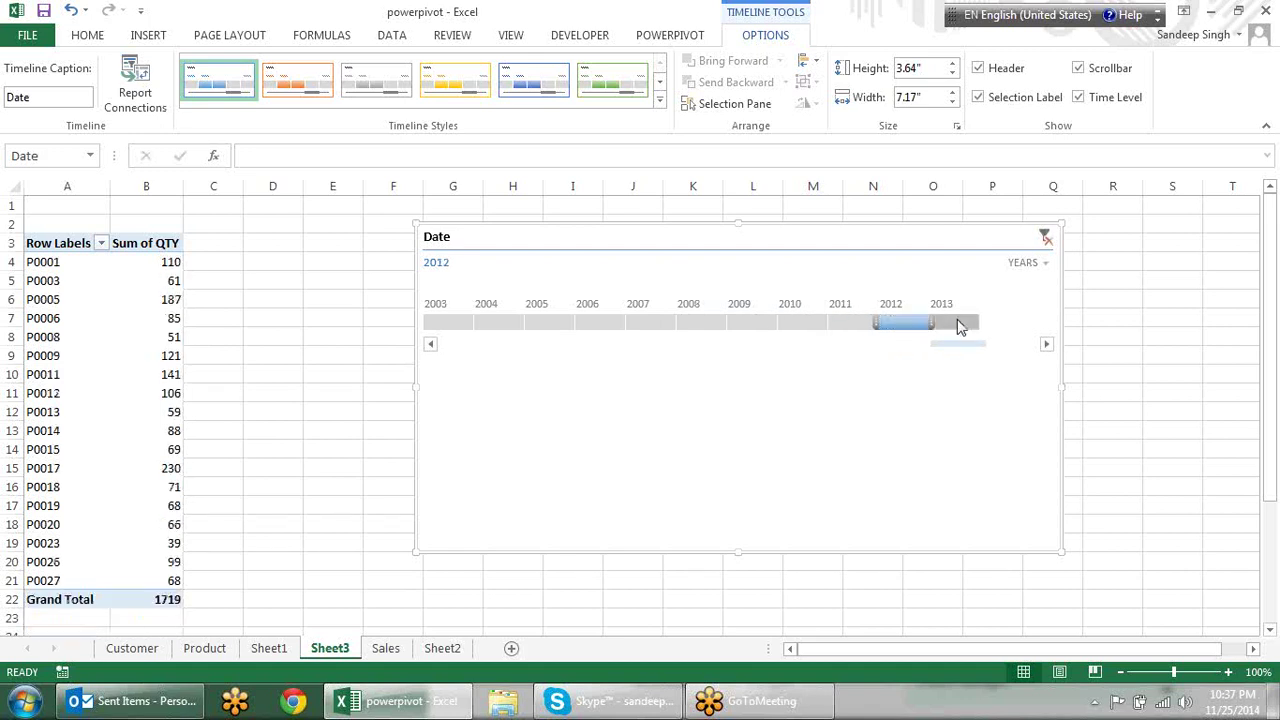
click(958, 325)
click(452, 323)
click(512, 322)
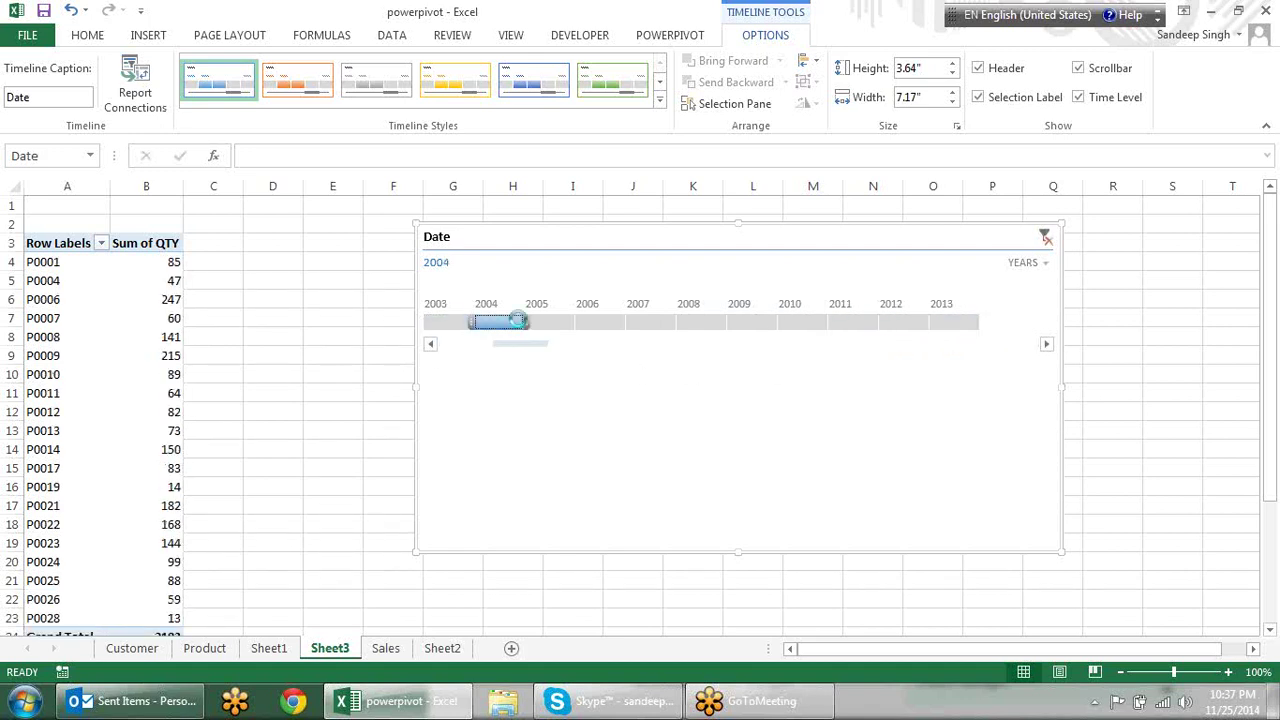
click(540, 322)
click(655, 324)
click(712, 324)
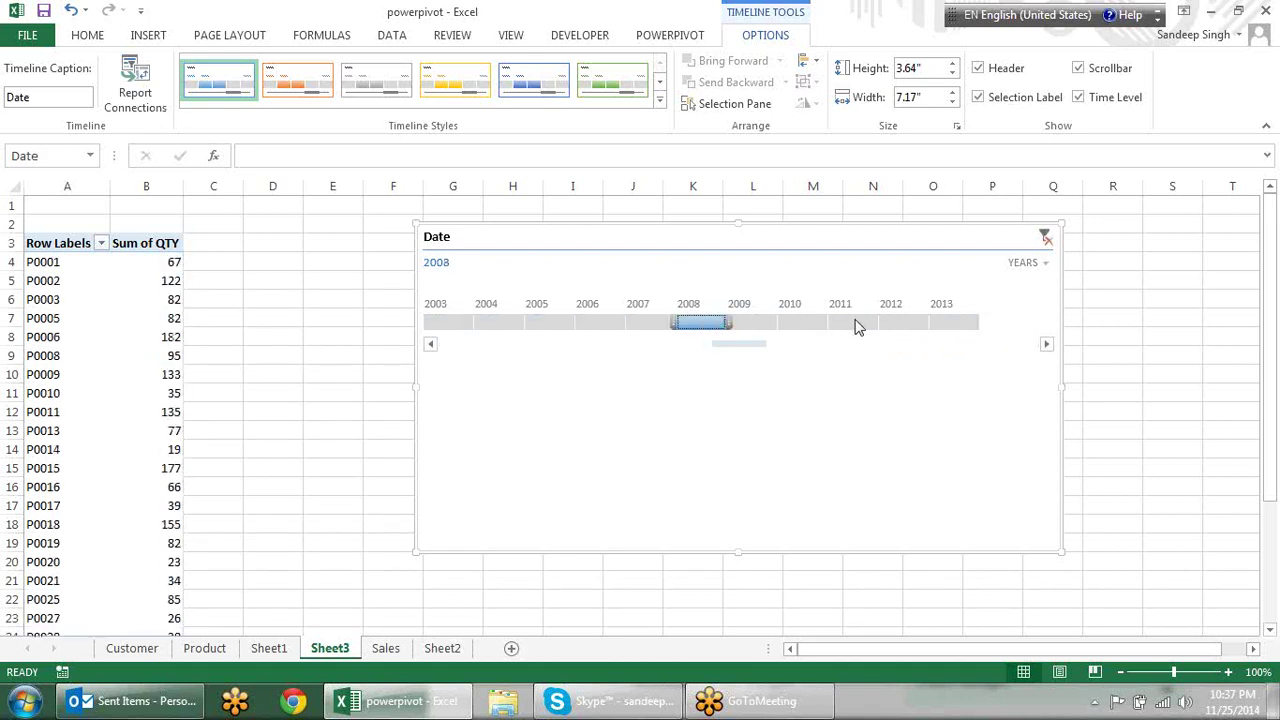
click(840, 322)
click(768, 322)
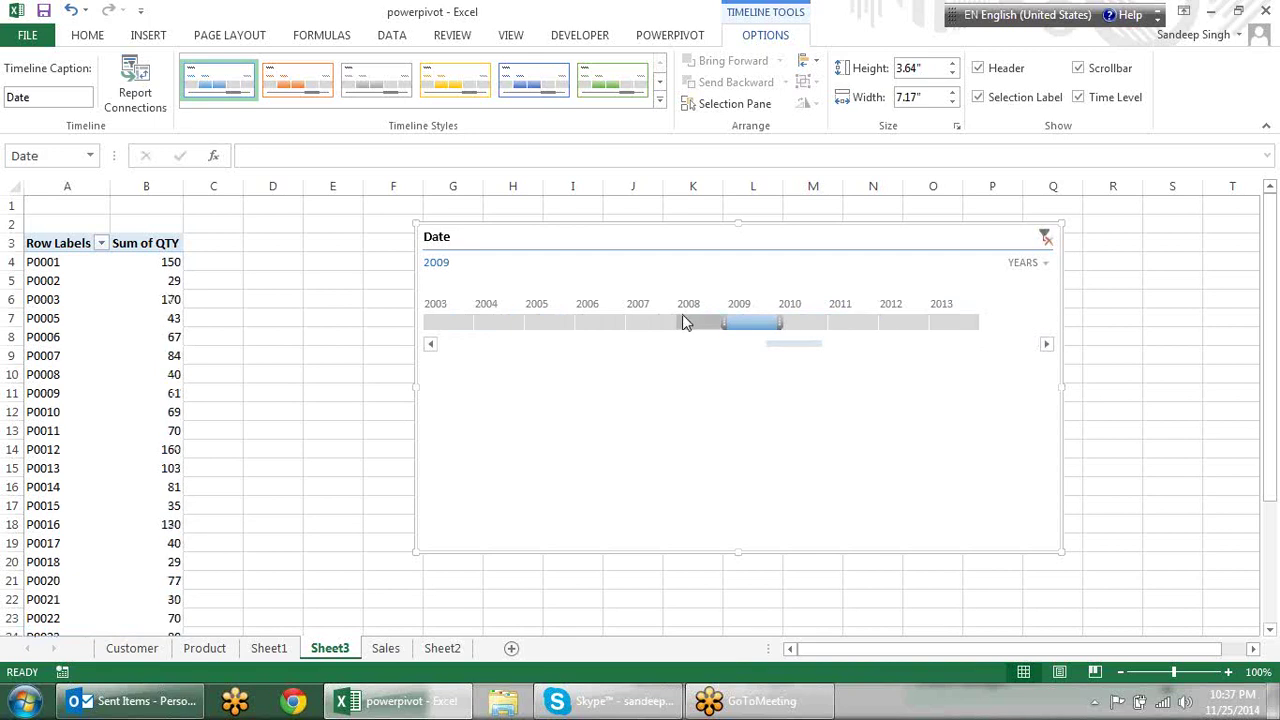
click(684, 322)
Widen the year selection to span 2003 through 2013 so all totals return.
drag(672, 322, 538, 320)
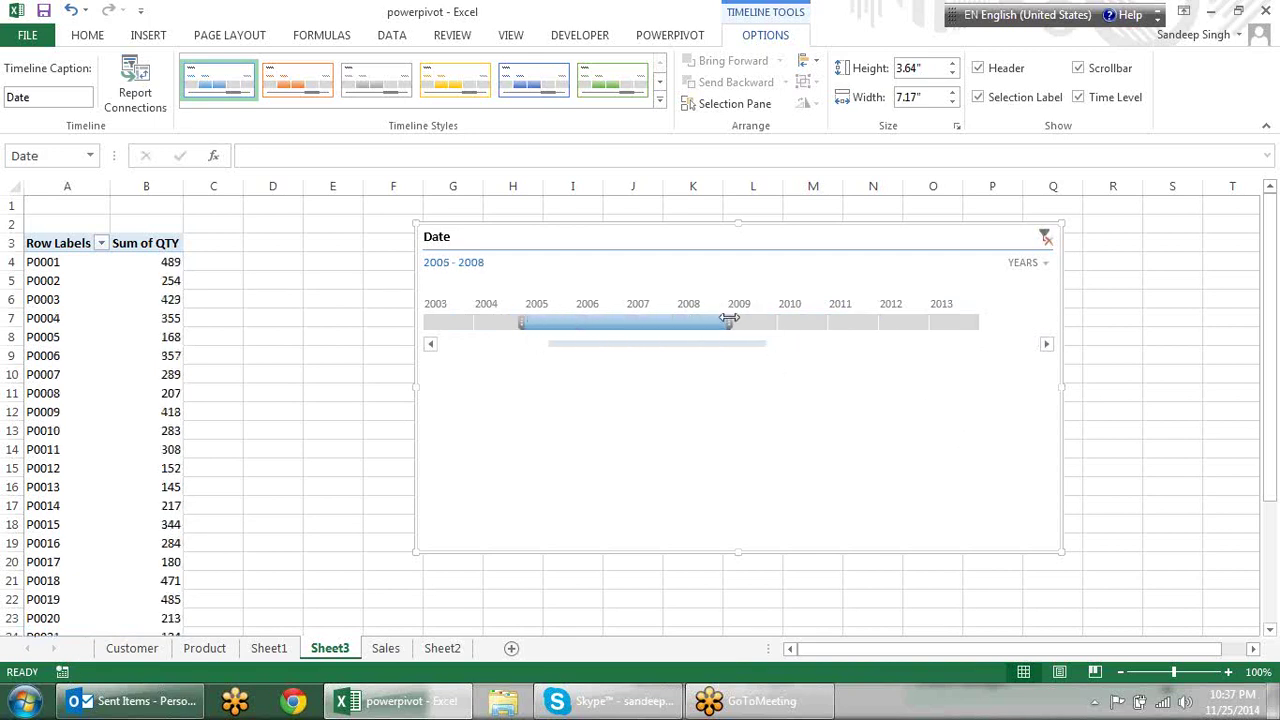
drag(731, 320, 979, 344)
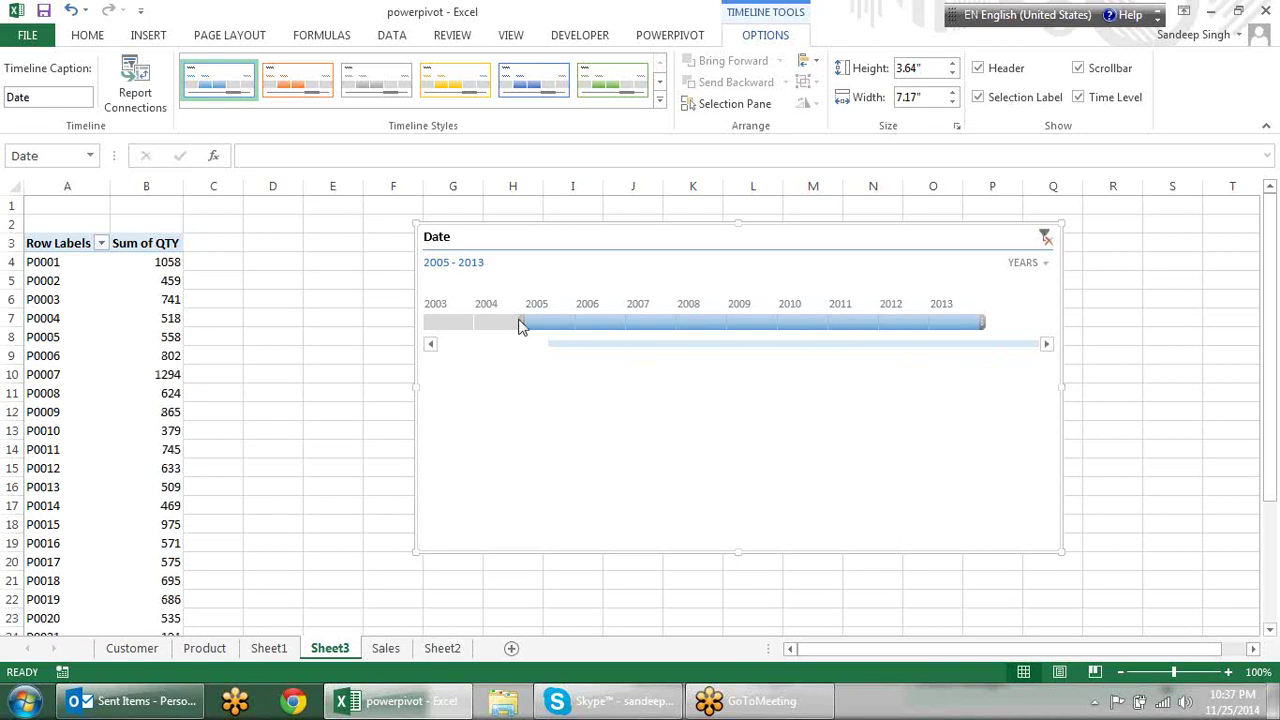
drag(520, 321, 392, 320)
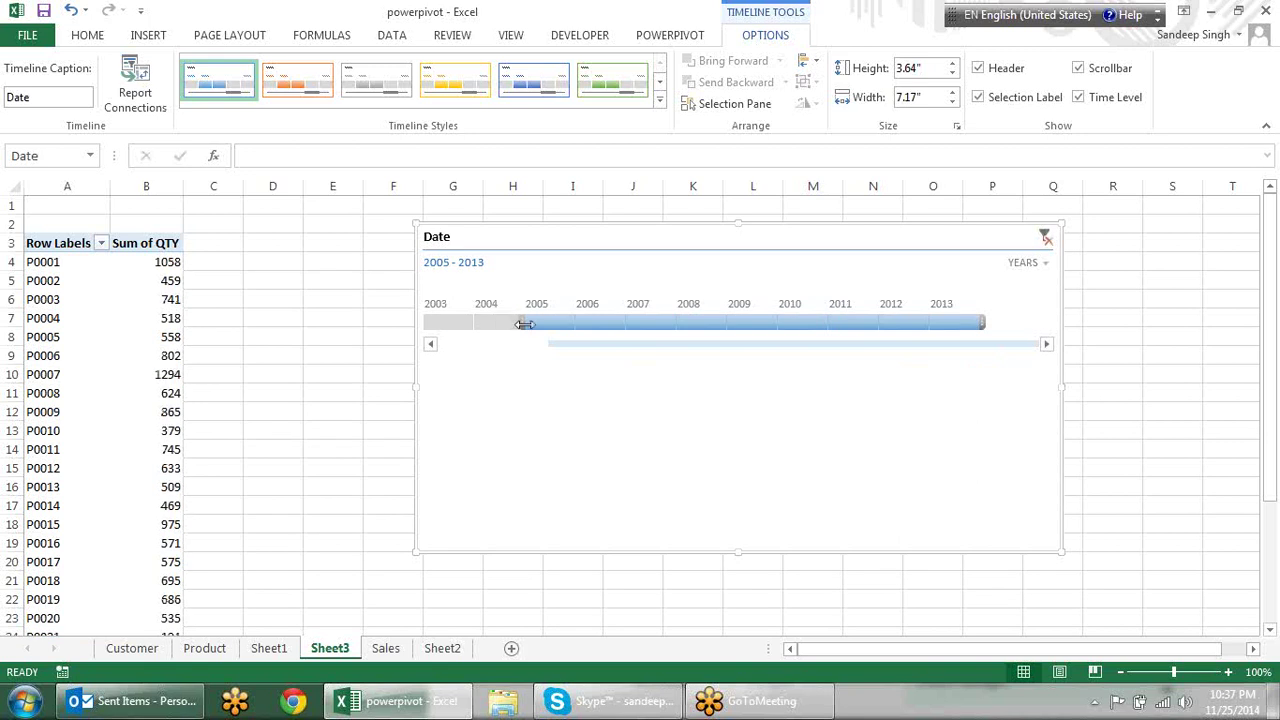
Switch the timeline to Months and filter from March 2003 through later 2003 months.
click(1045, 262)
click(1063, 330)
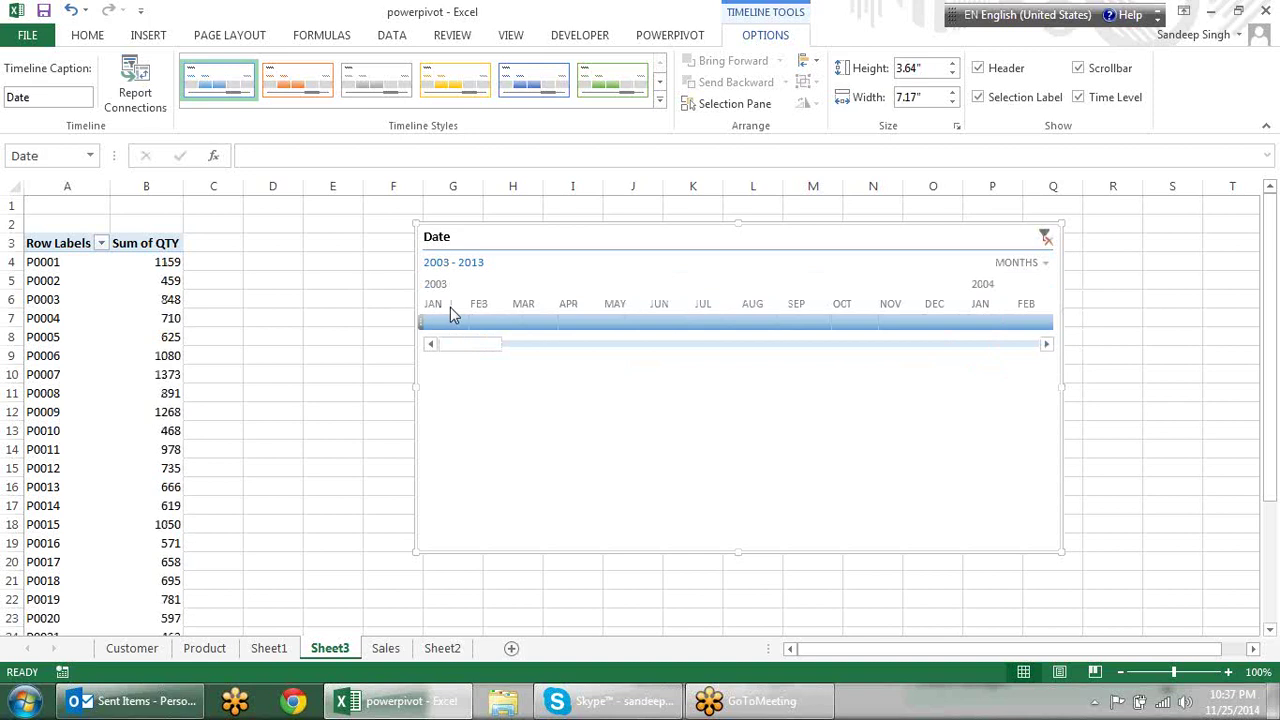
click(541, 323)
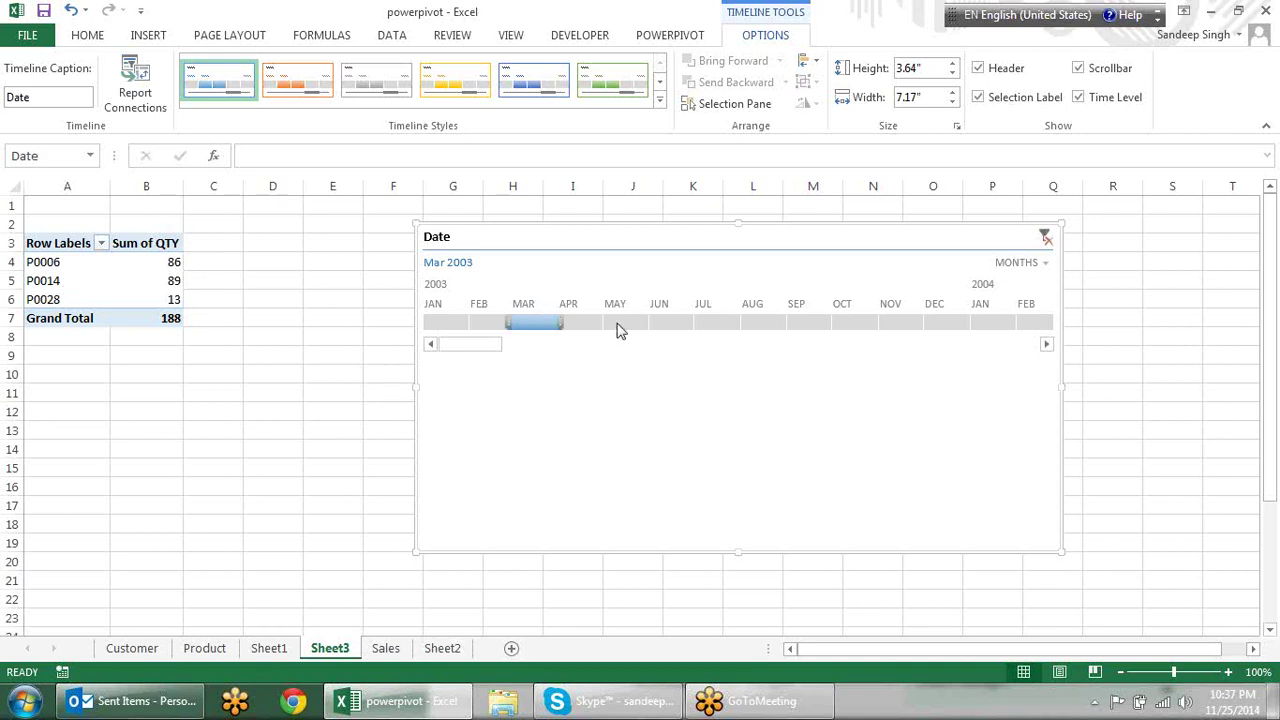
mouse_move(560, 320)
mouse_down()
mouse_move(955, 341)
mouse_move(957, 356)
mouse_up()
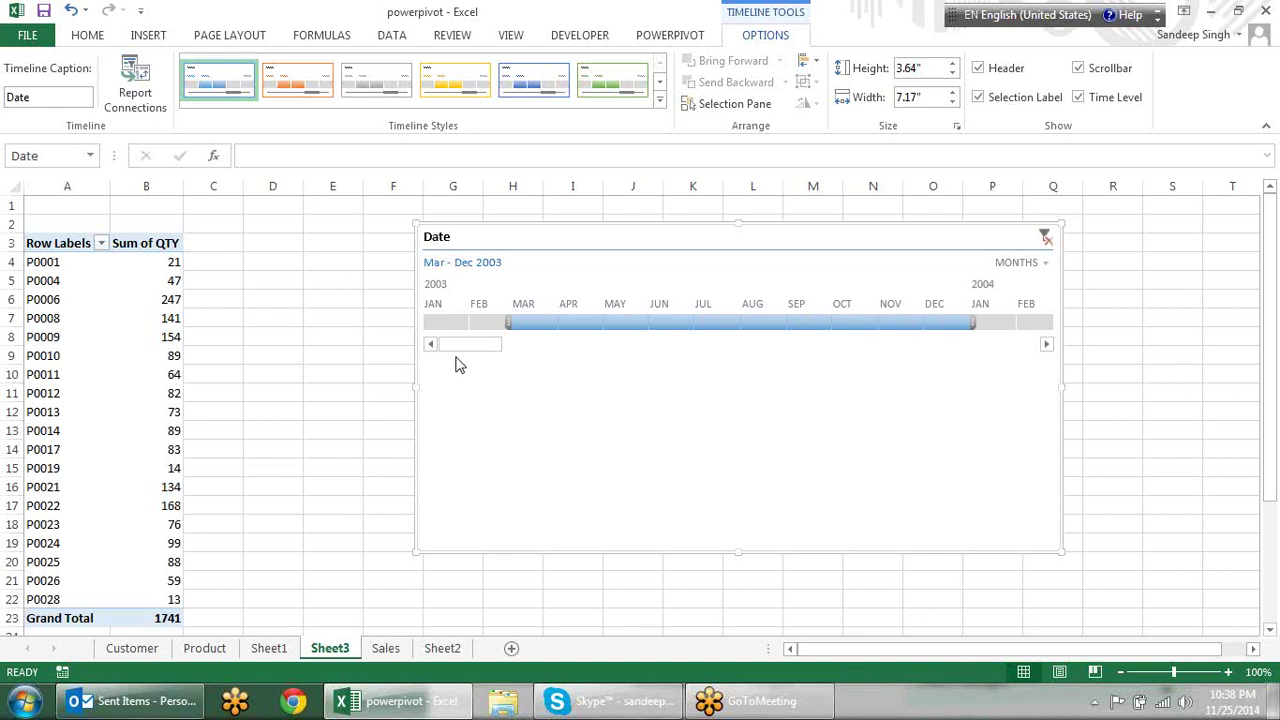
Switch the timeline to Quarters and filter the pivot to Q3–Q4 2005.
click(1047, 264)
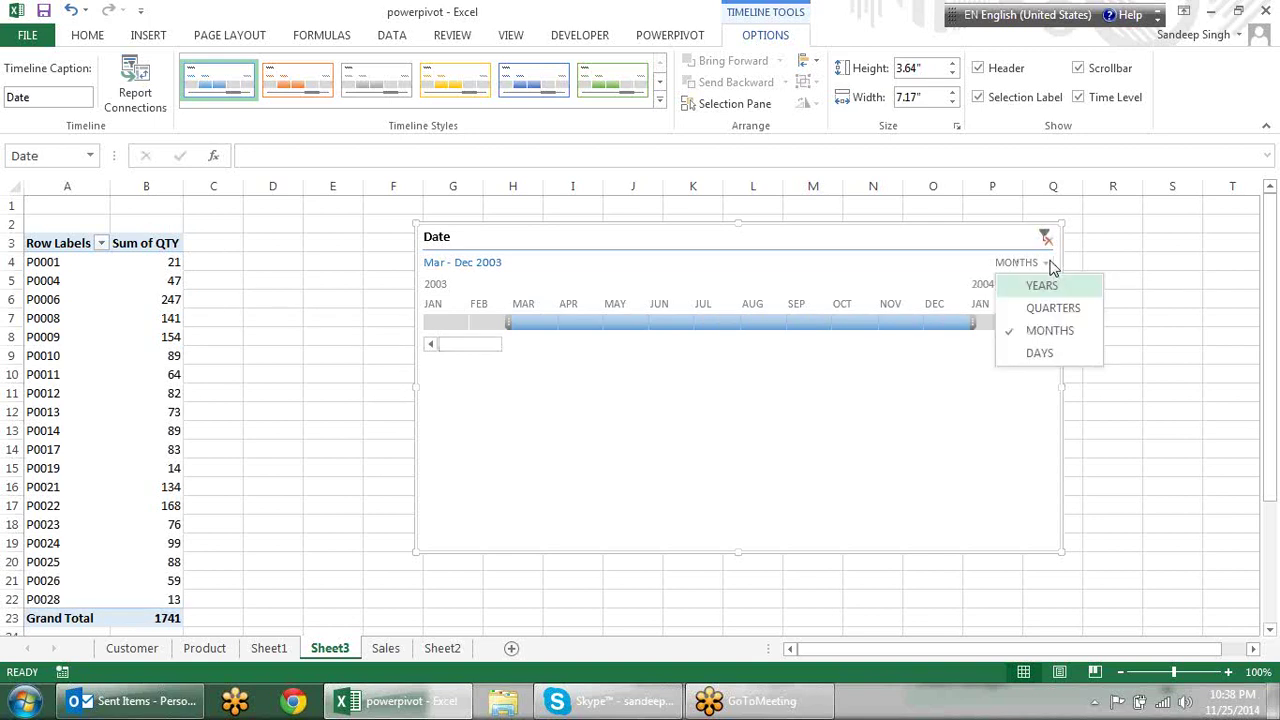
click(1047, 306)
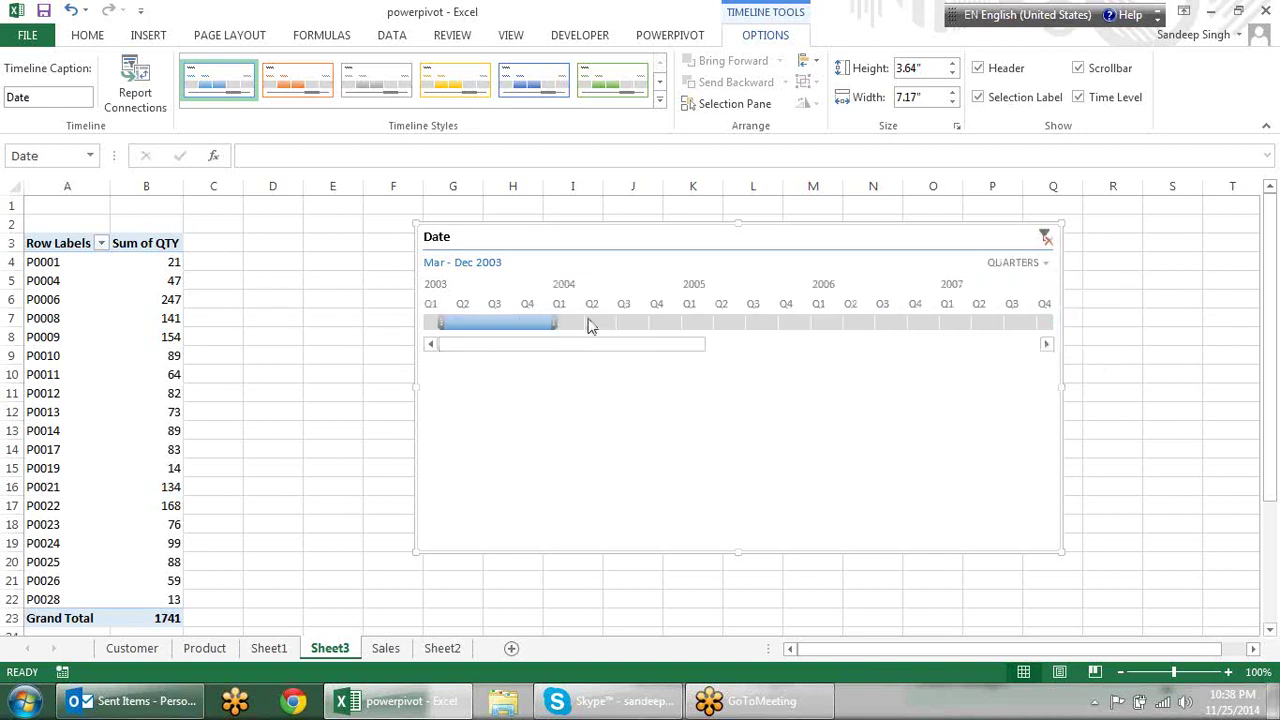
click(700, 322)
click(732, 324)
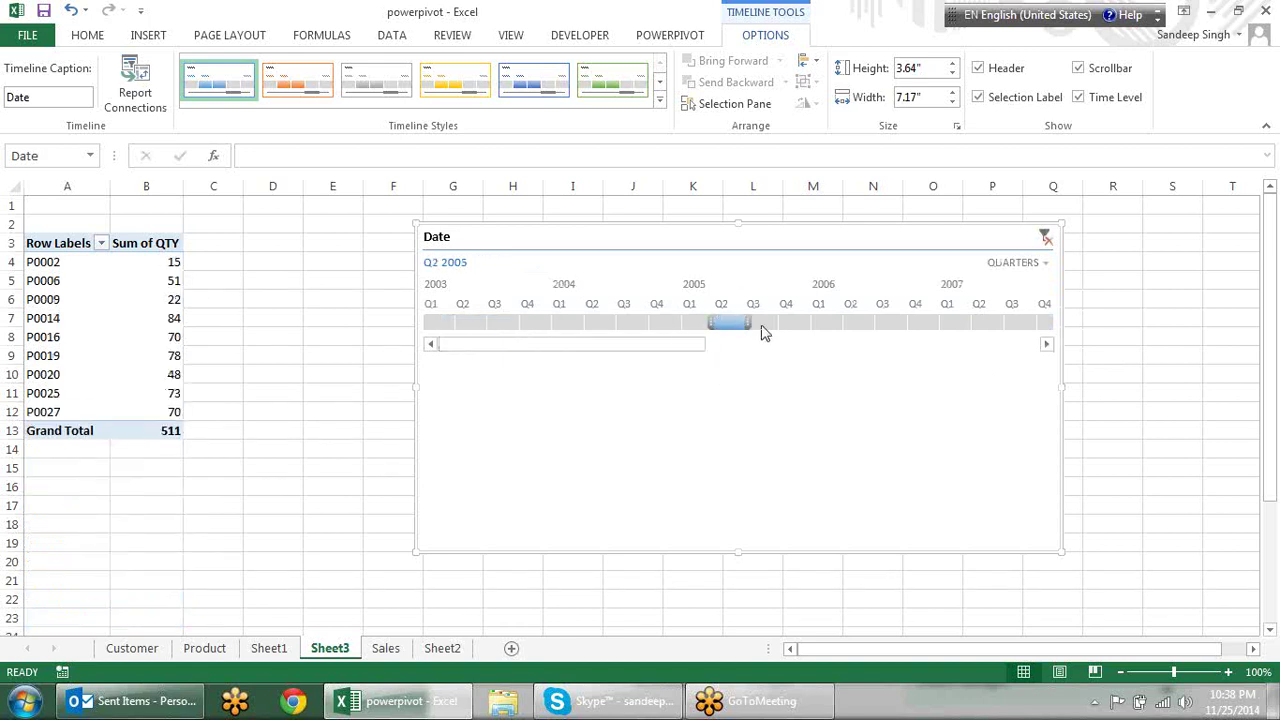
click(755, 324)
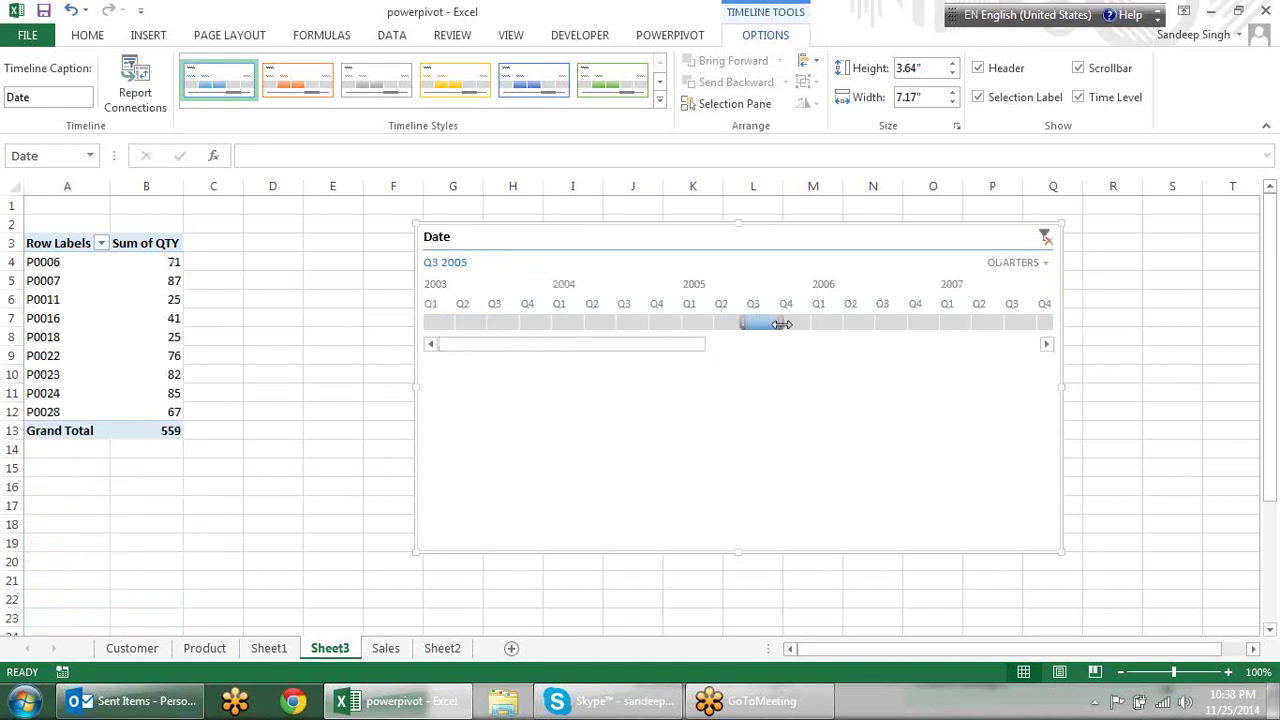
drag(781, 324, 814, 324)
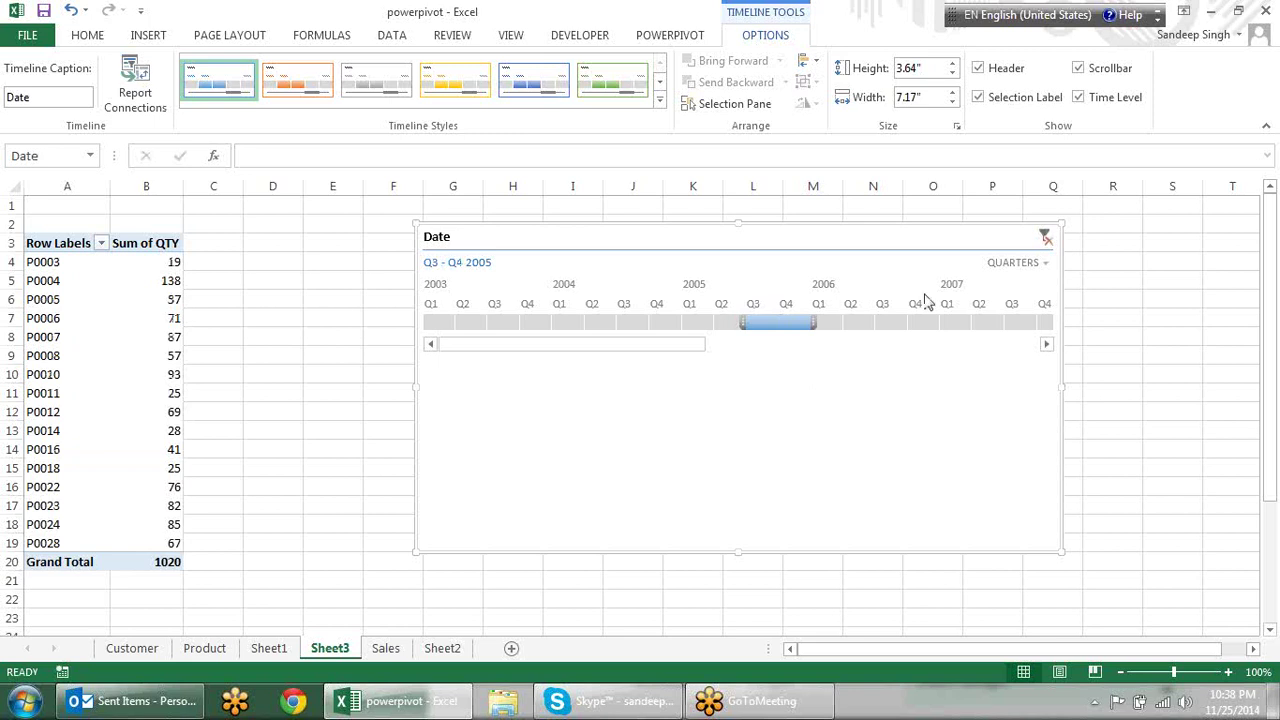
Switch the timeline to Days and filter the pivot to Jun 21 – Jul 9, 2005.
click(1040, 264)
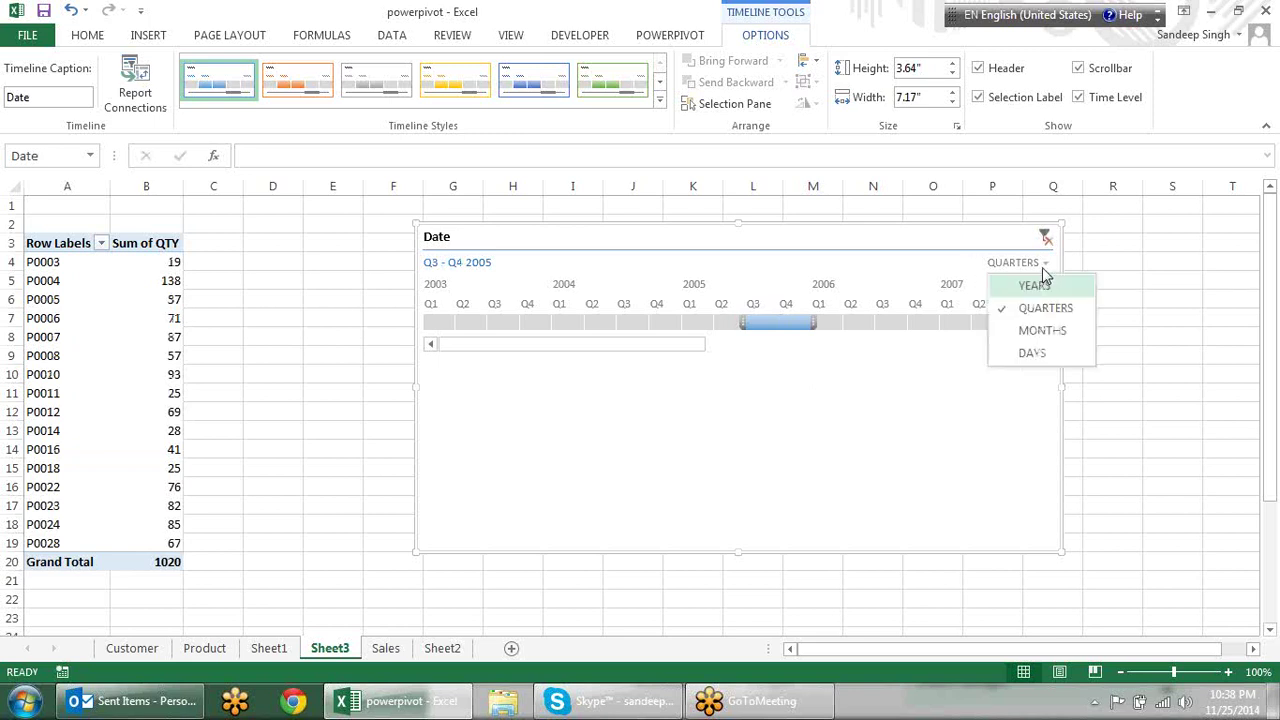
click(1034, 355)
click(628, 322)
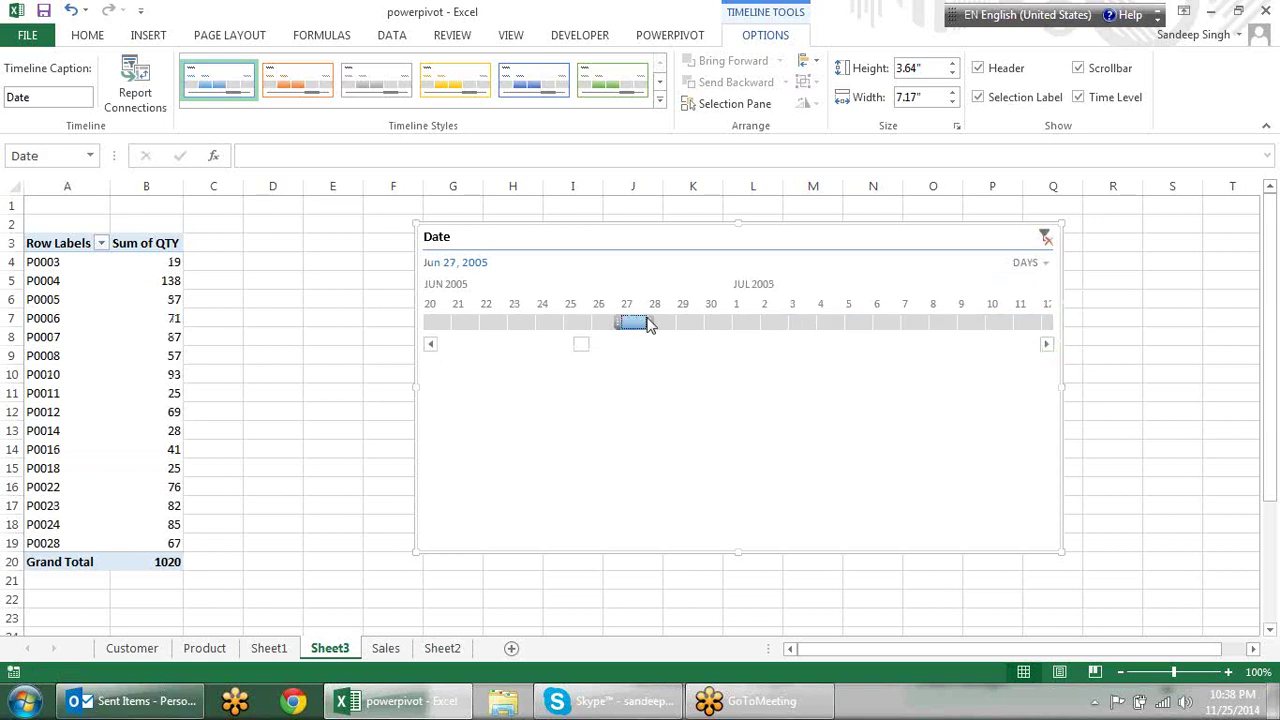
drag(651, 320, 980, 350)
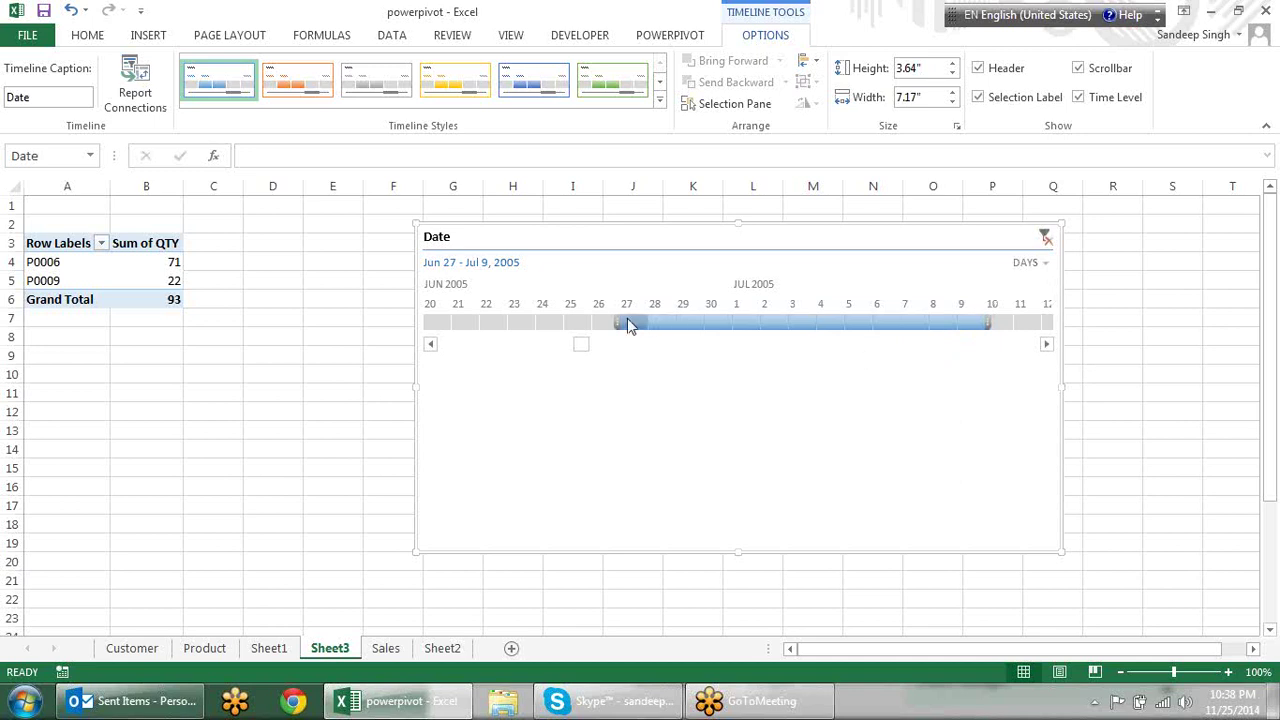
drag(618, 321, 315, 298)
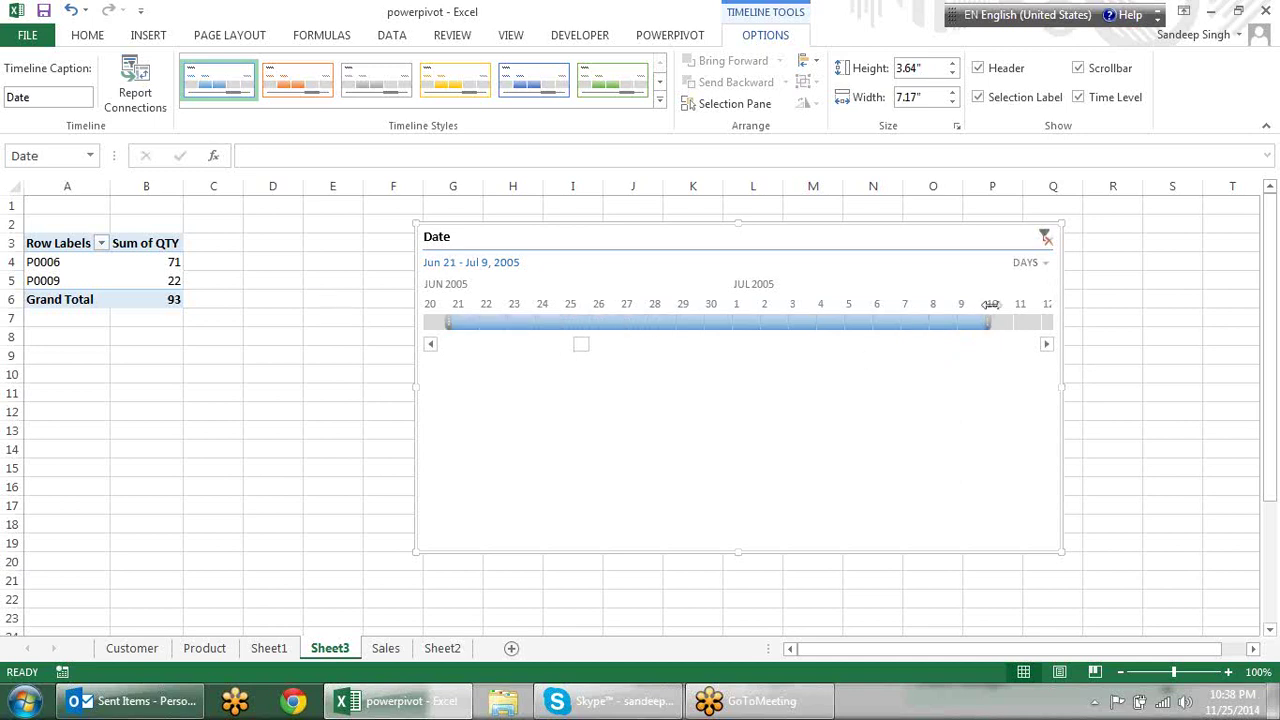
Return the timeline to Years and try filtering to 2011, 2009 and 2004.
click(1046, 264)
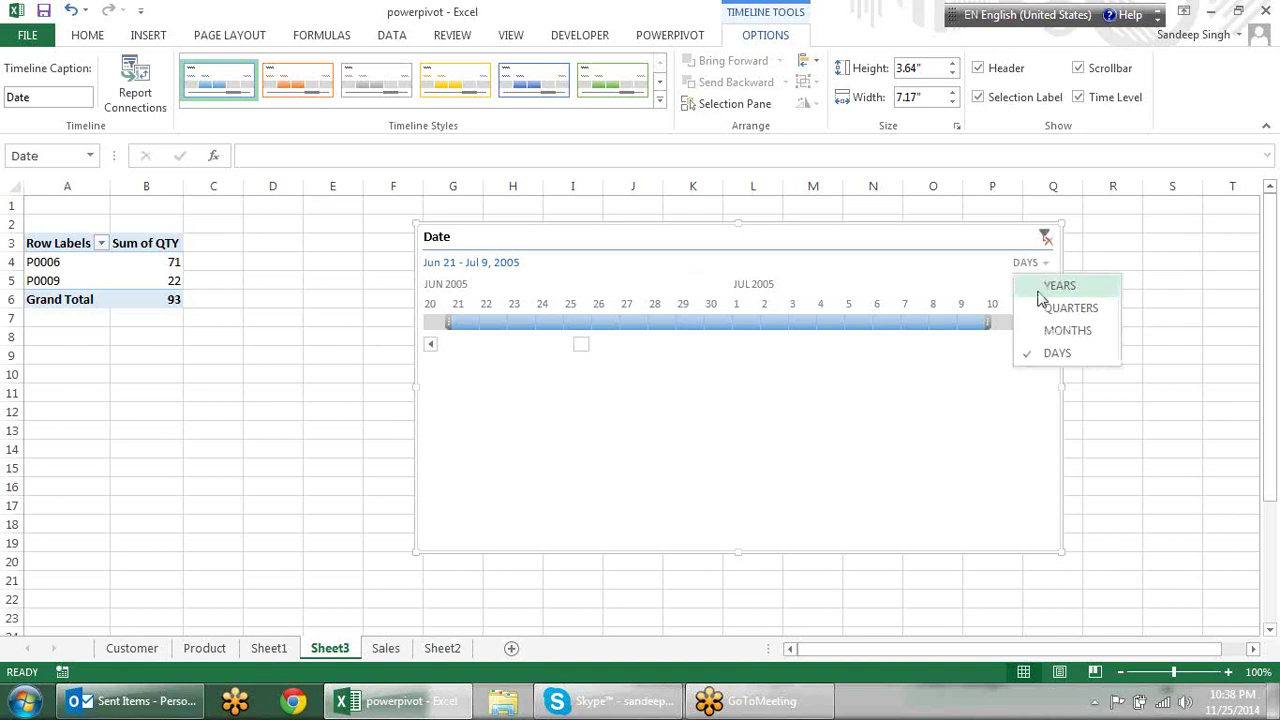
click(1058, 287)
click(840, 322)
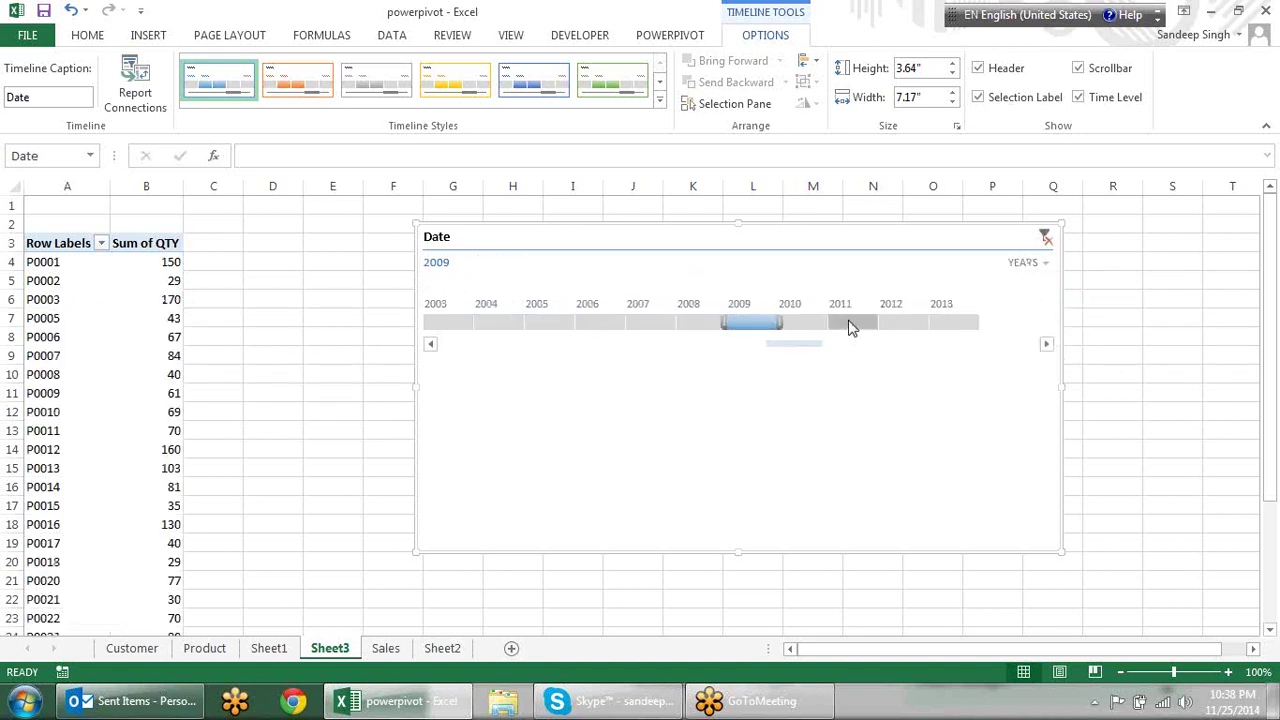
drag(840, 325, 745, 323)
click(500, 322)
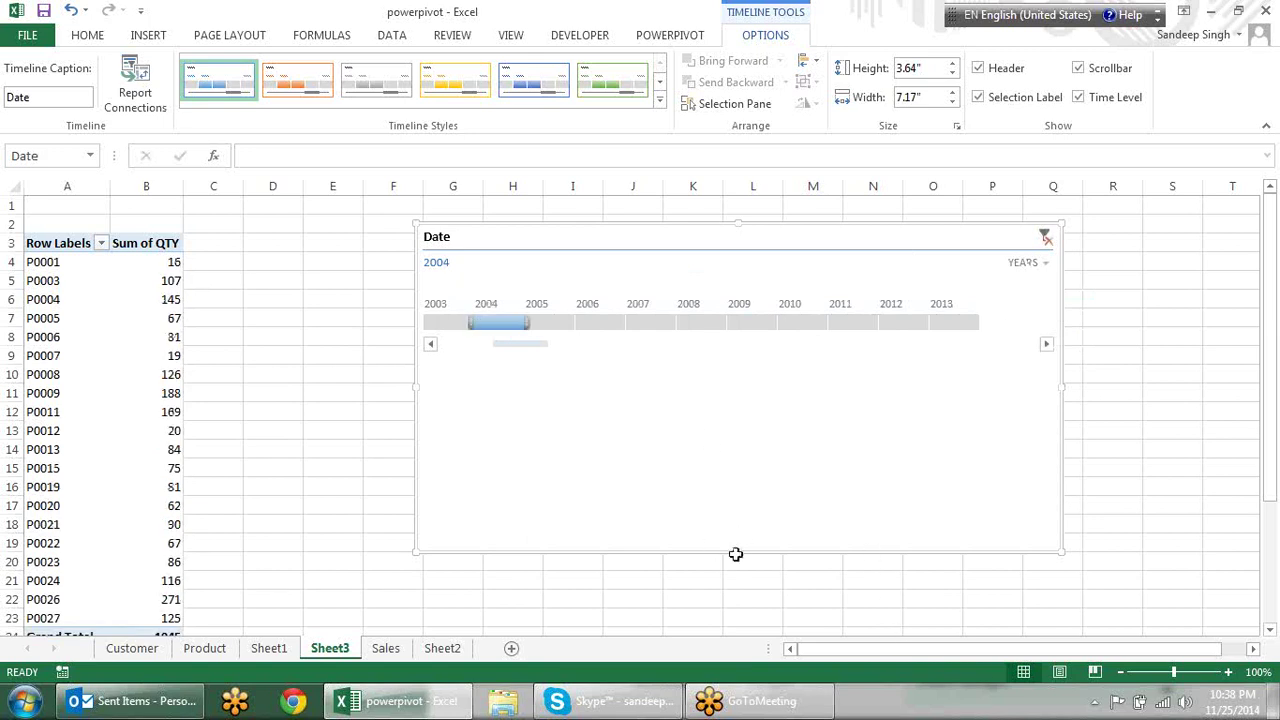
Shrink the timeline to 1.45 inches tall and move the year filter to 2013.
drag(741, 551, 748, 355)
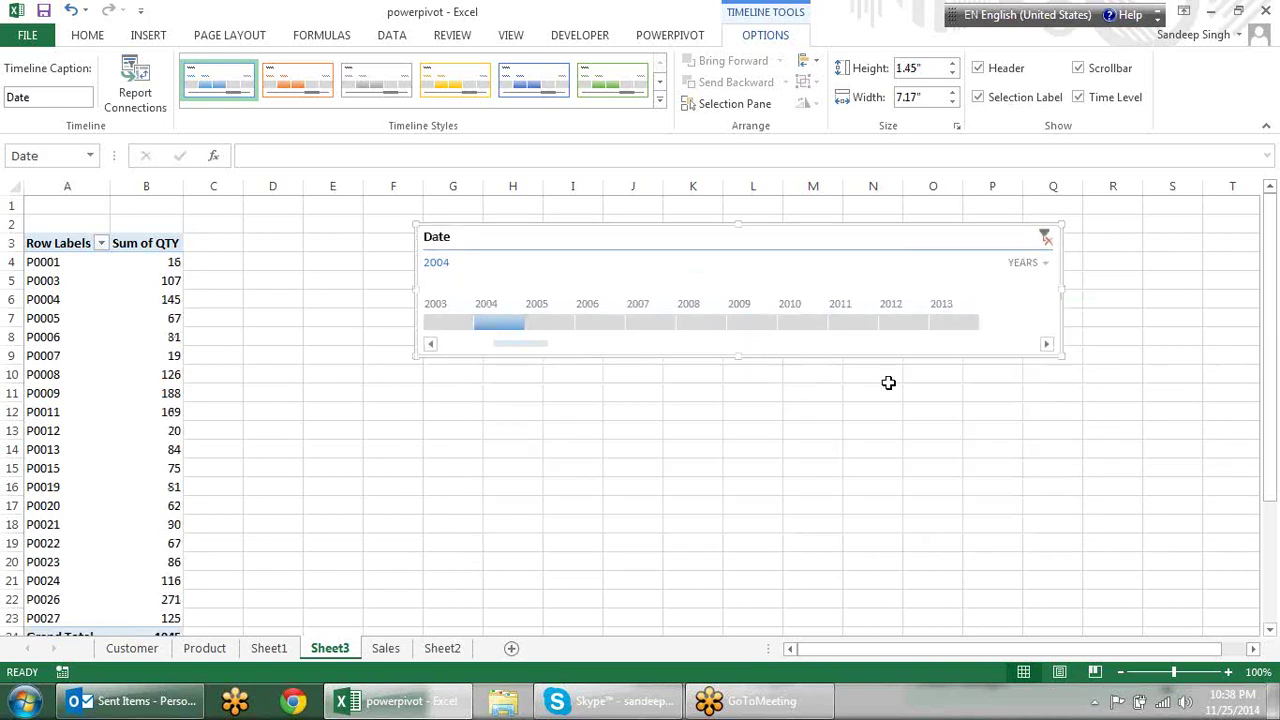
drag(561, 331, 841, 345)
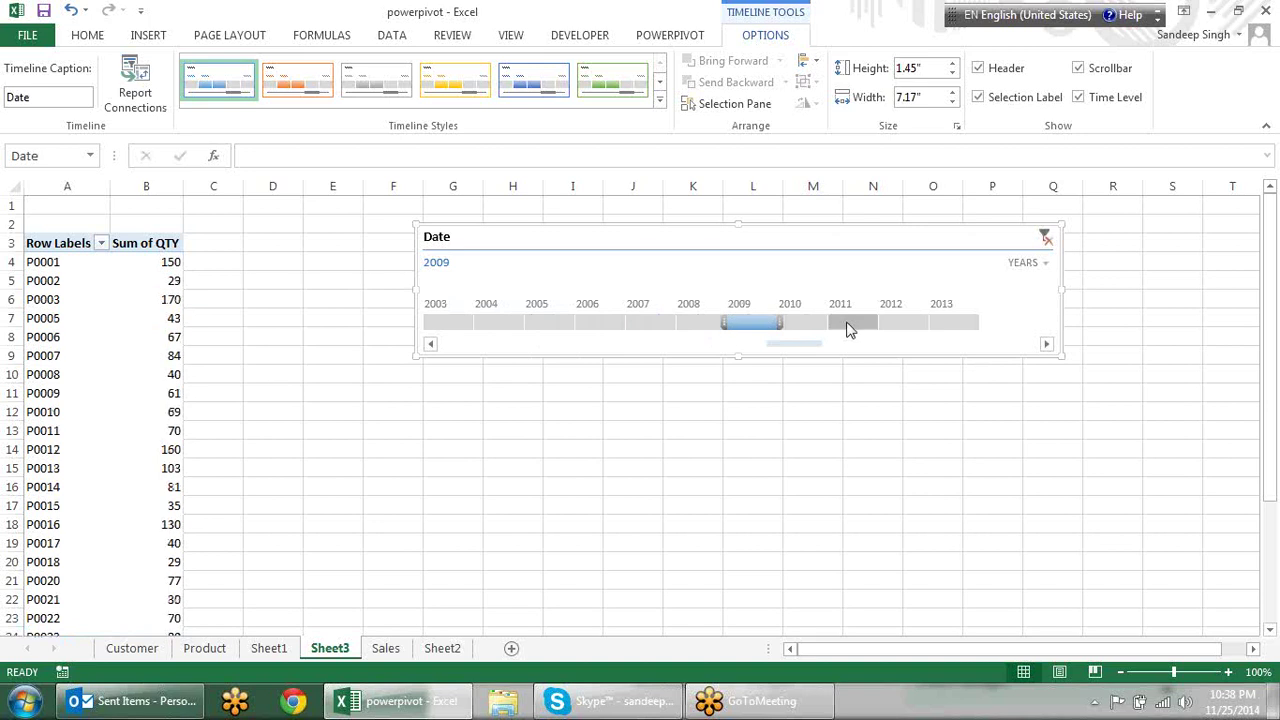
drag(841, 345, 953, 338)
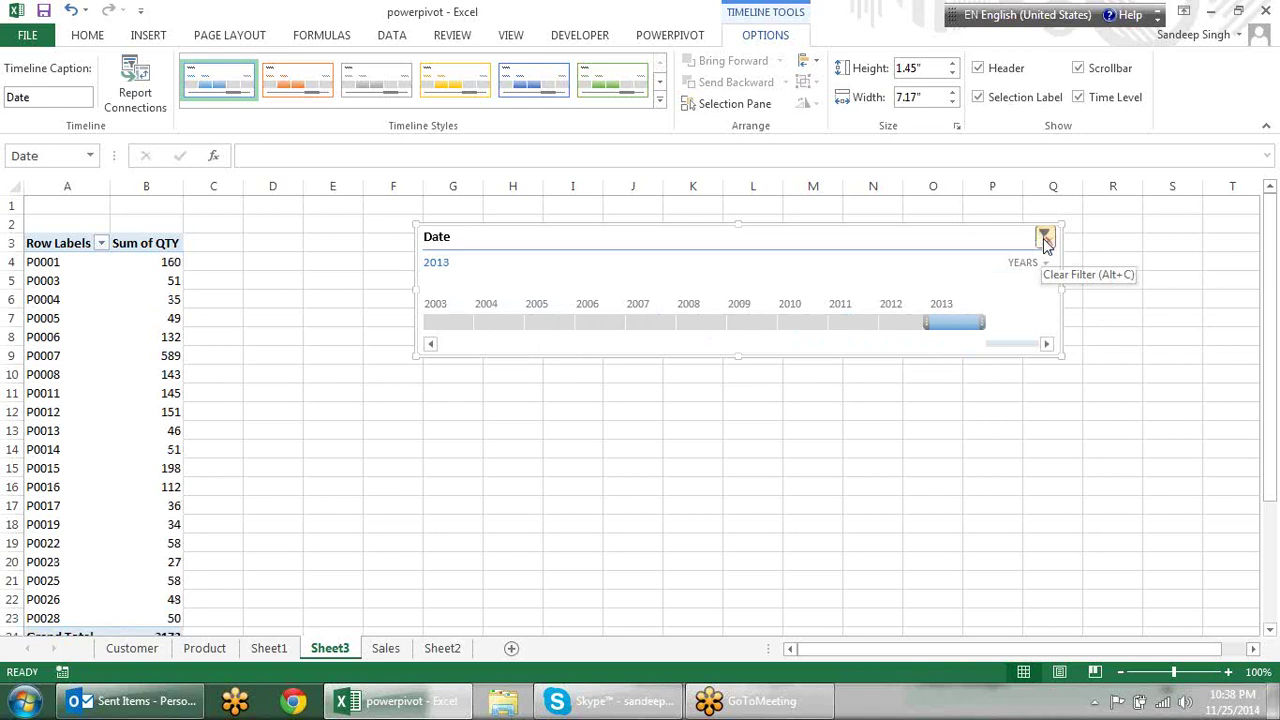
click(991, 506)
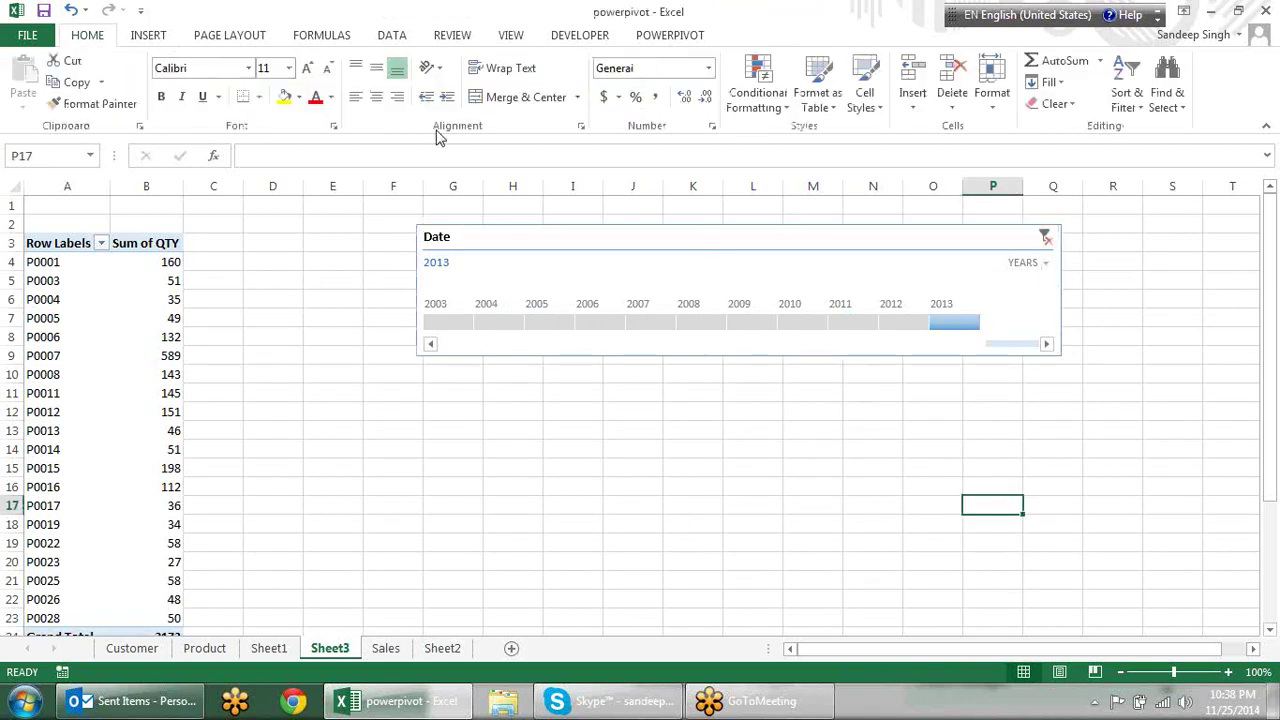
Go to the Sales sheet and start Insert > Timeline, bringing up Existing Connections.
click(393, 36)
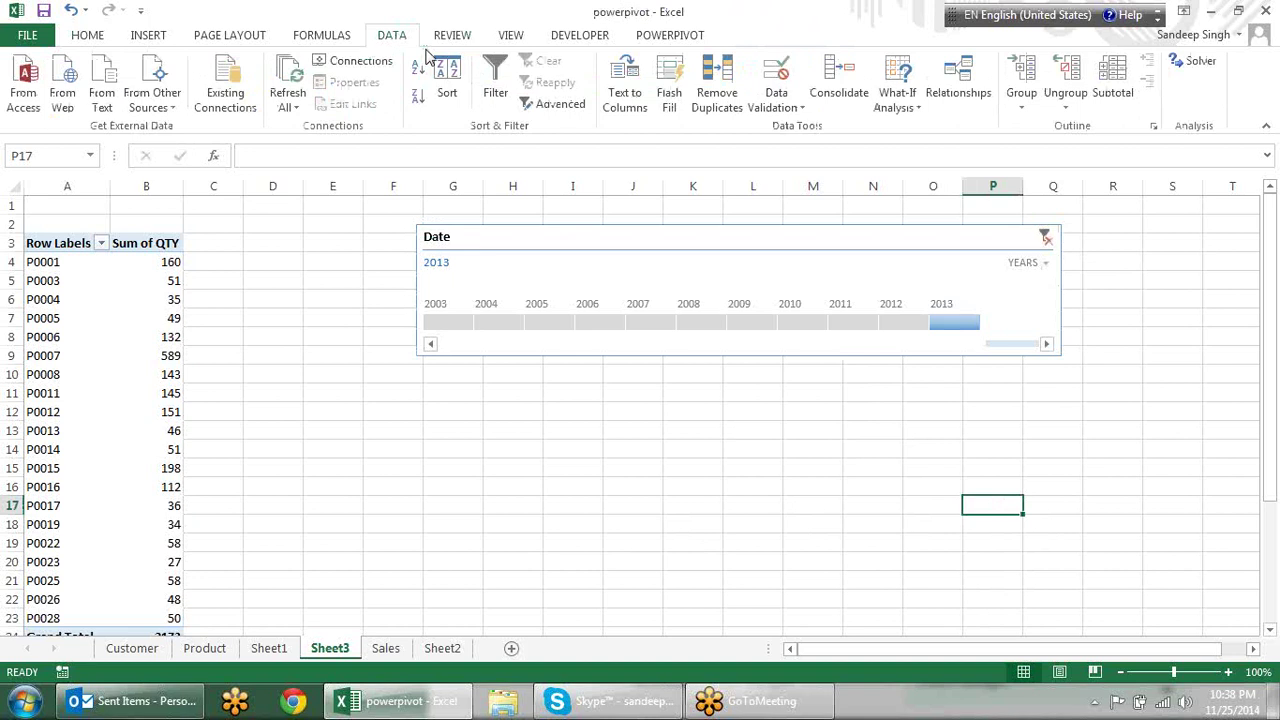
click(205, 648)
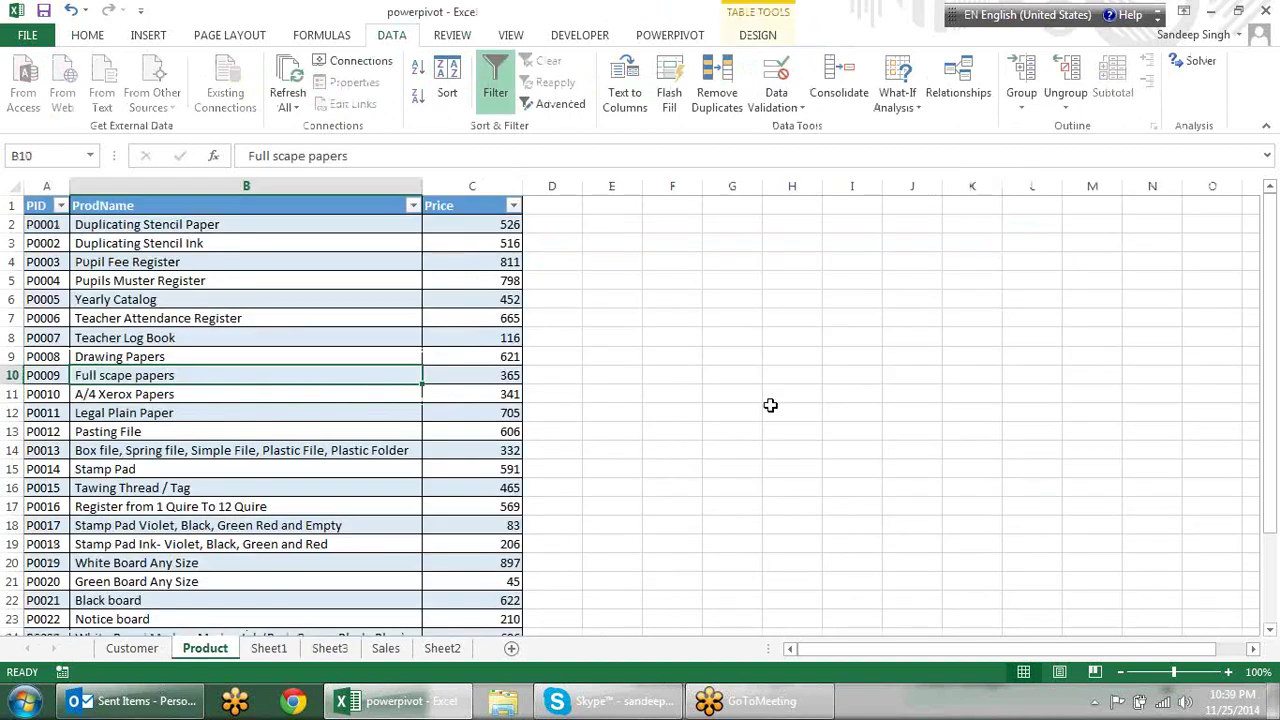
click(316, 648)
click(385, 650)
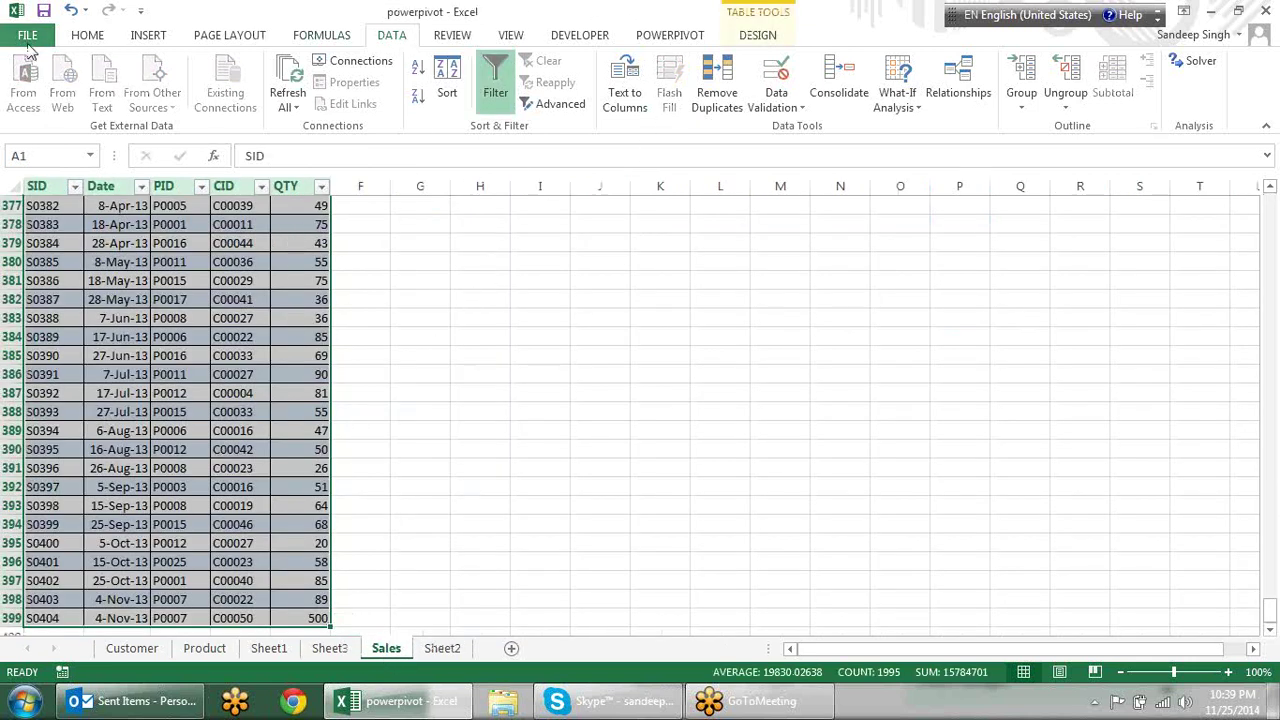
click(147, 38)
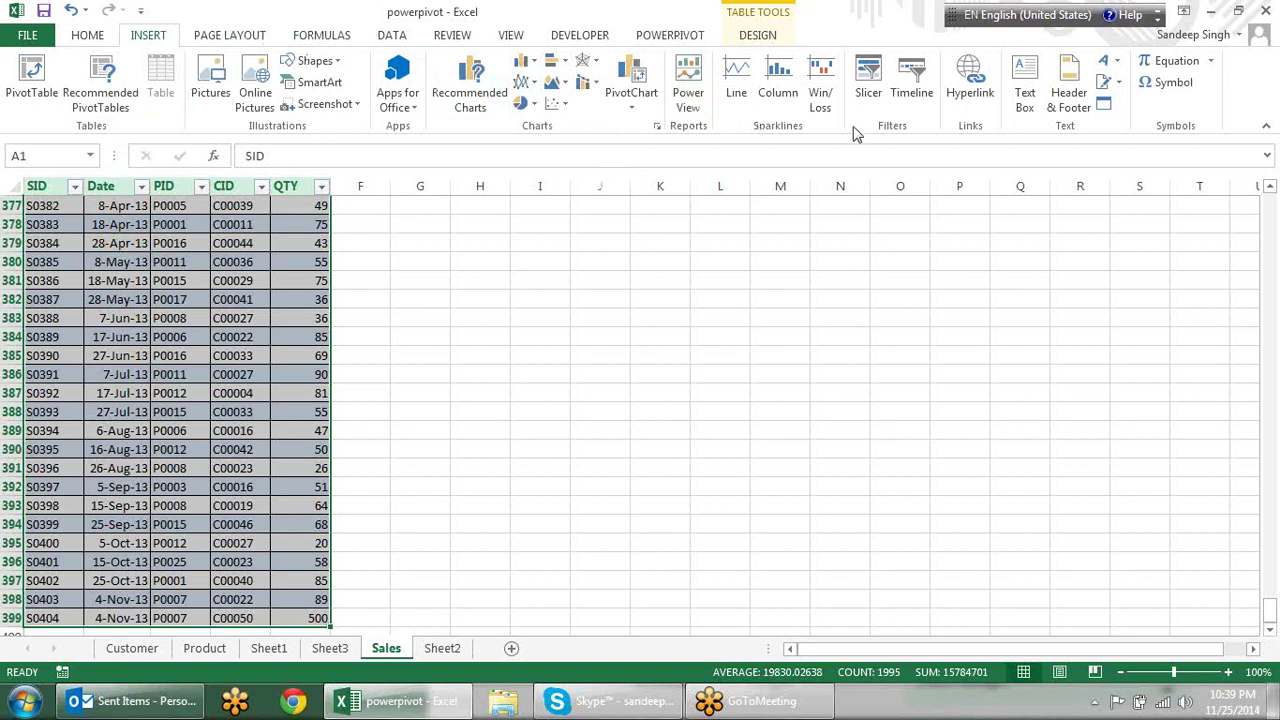
click(906, 90)
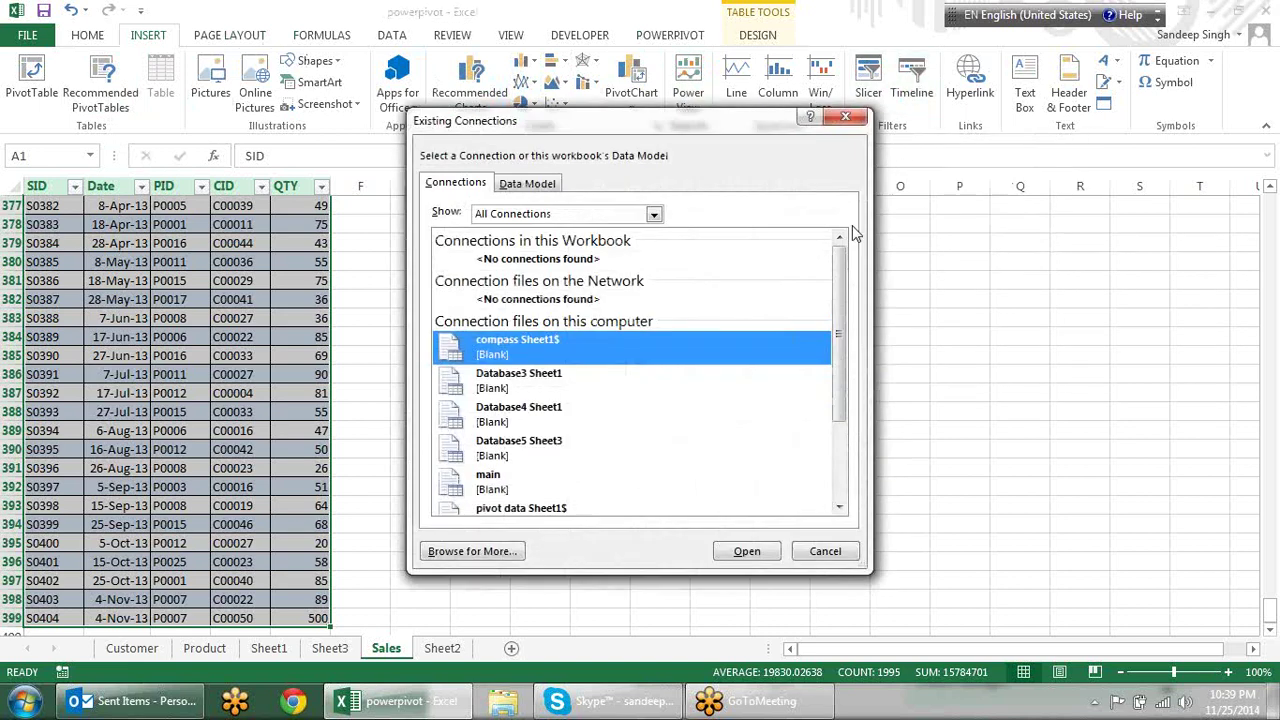
Dismiss Existing Connections and insert slicers for the PID and CID fields.
click(850, 117)
click(870, 90)
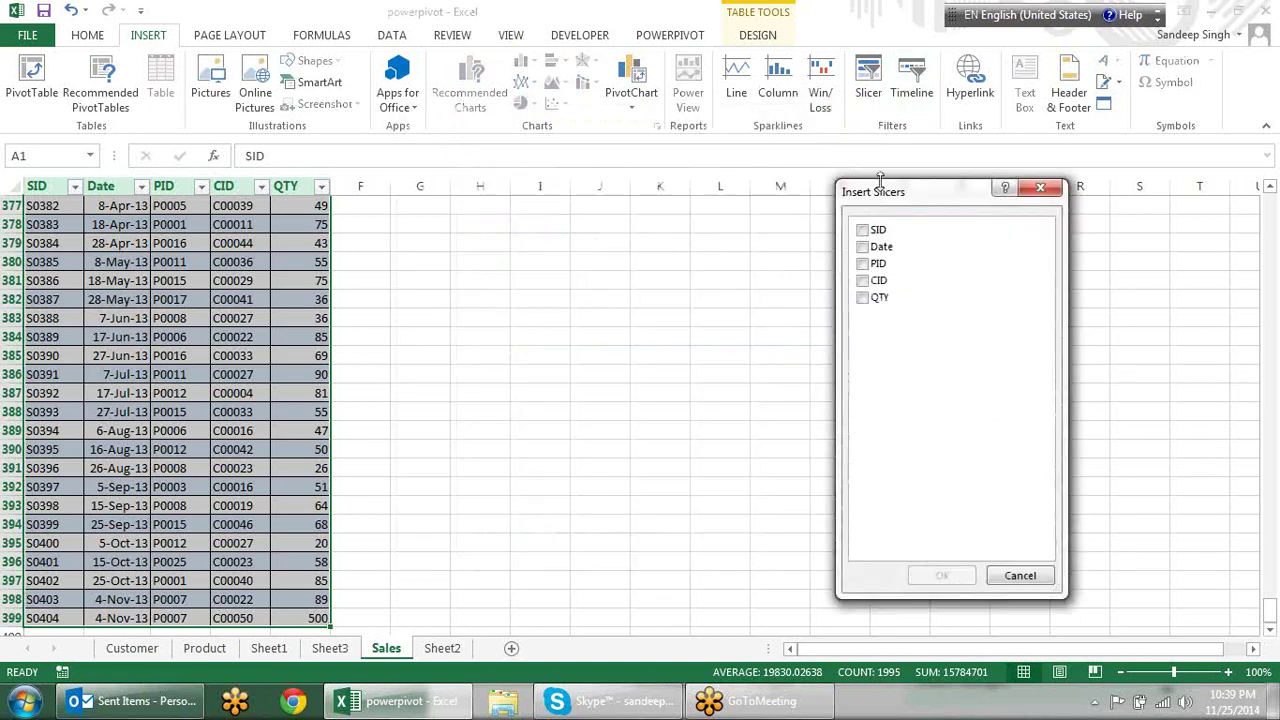
drag(893, 197, 629, 207)
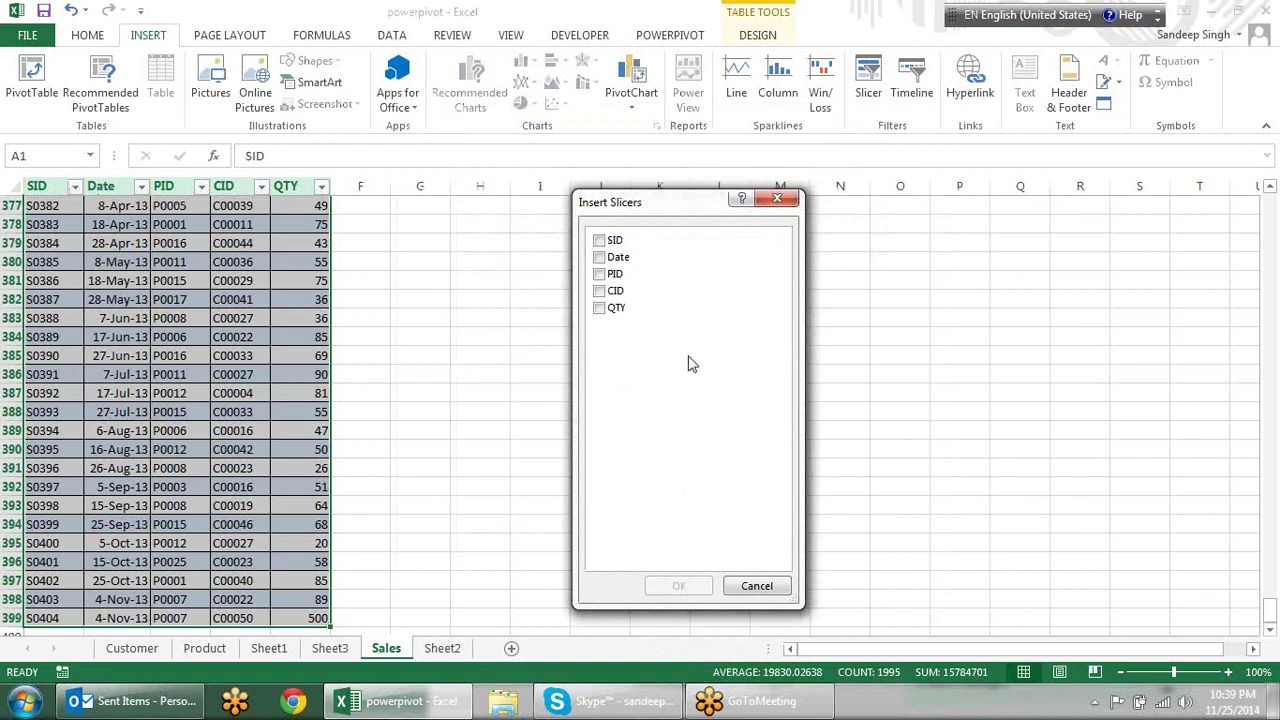
click(603, 278)
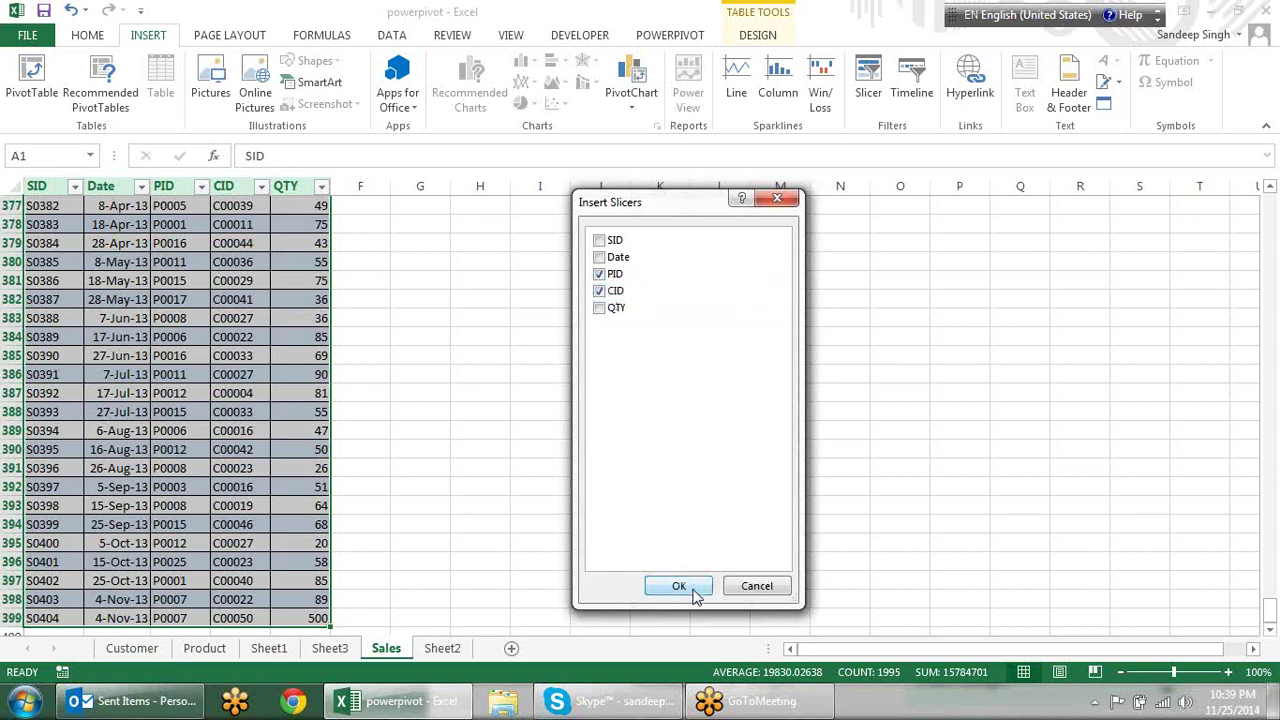
click(694, 590)
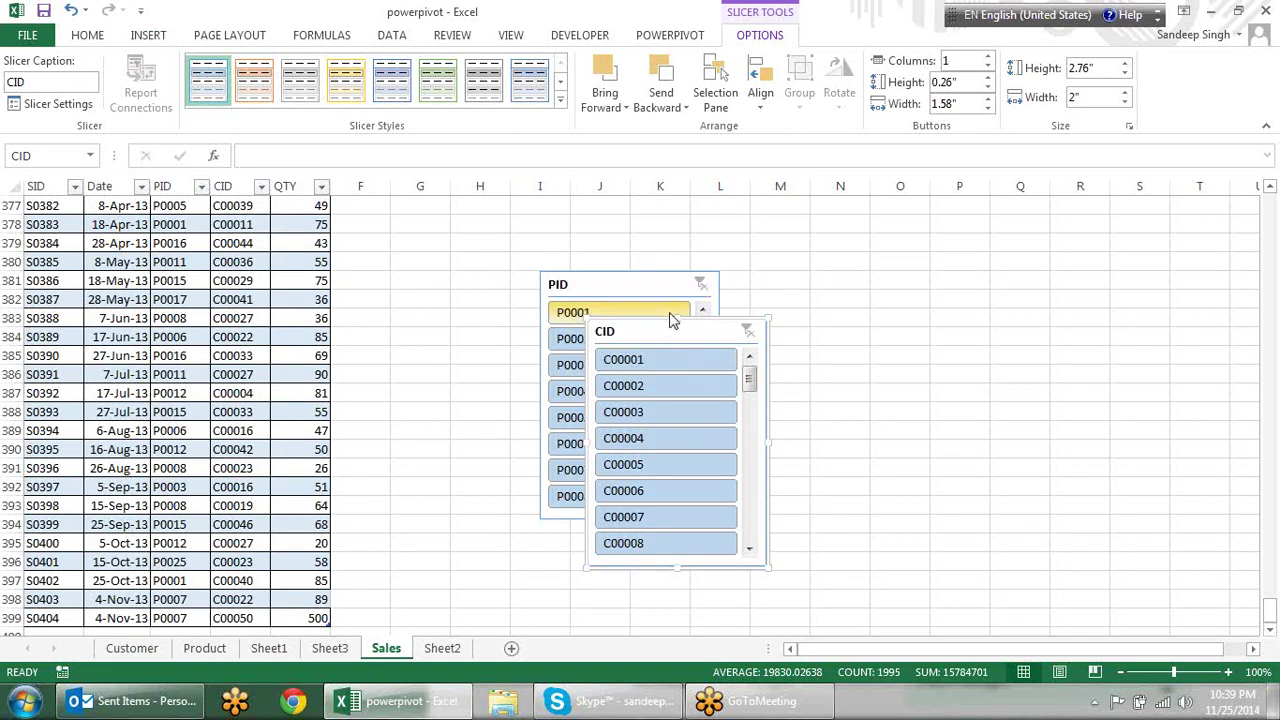
Drag the PID and CID slicers apart and filter the sales to product P0003.
mouse_move(672, 331)
mouse_down()
mouse_move(930, 277)
mouse_move(931, 294)
mouse_up()
mouse_move(634, 431)
mouse_down()
mouse_move(609, 254)
mouse_move(617, 271)
mouse_up()
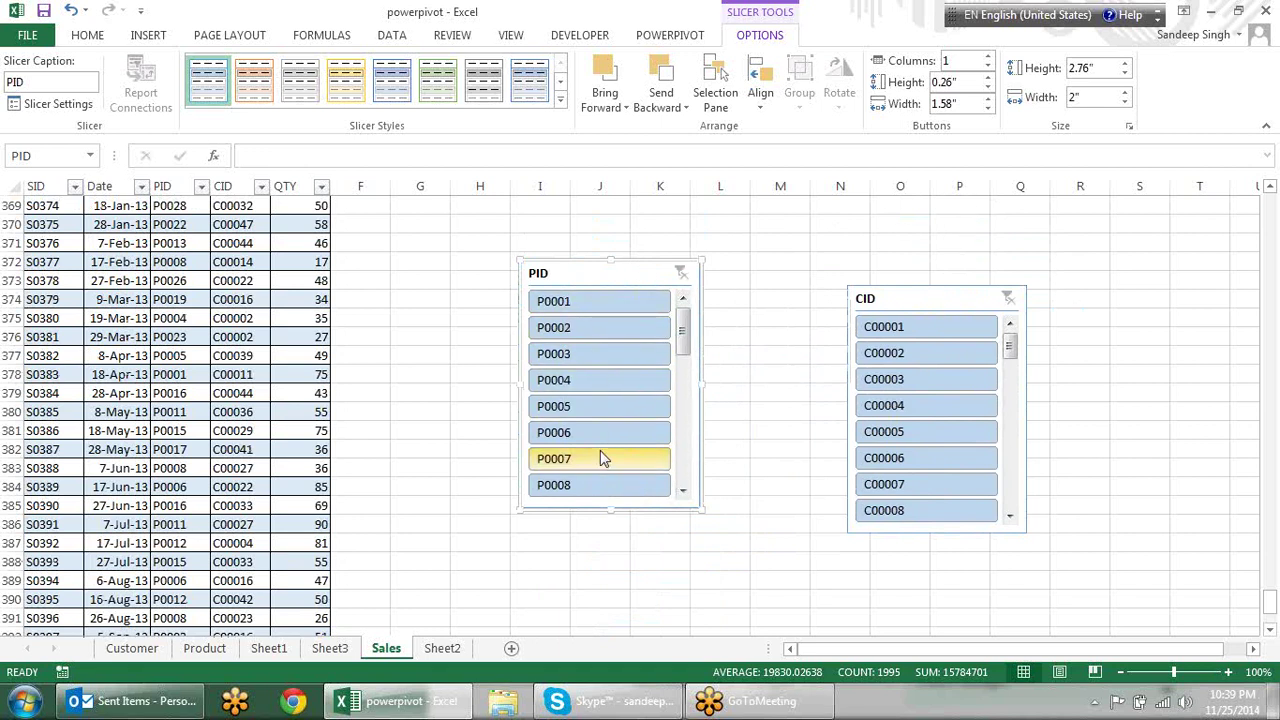
click(588, 355)
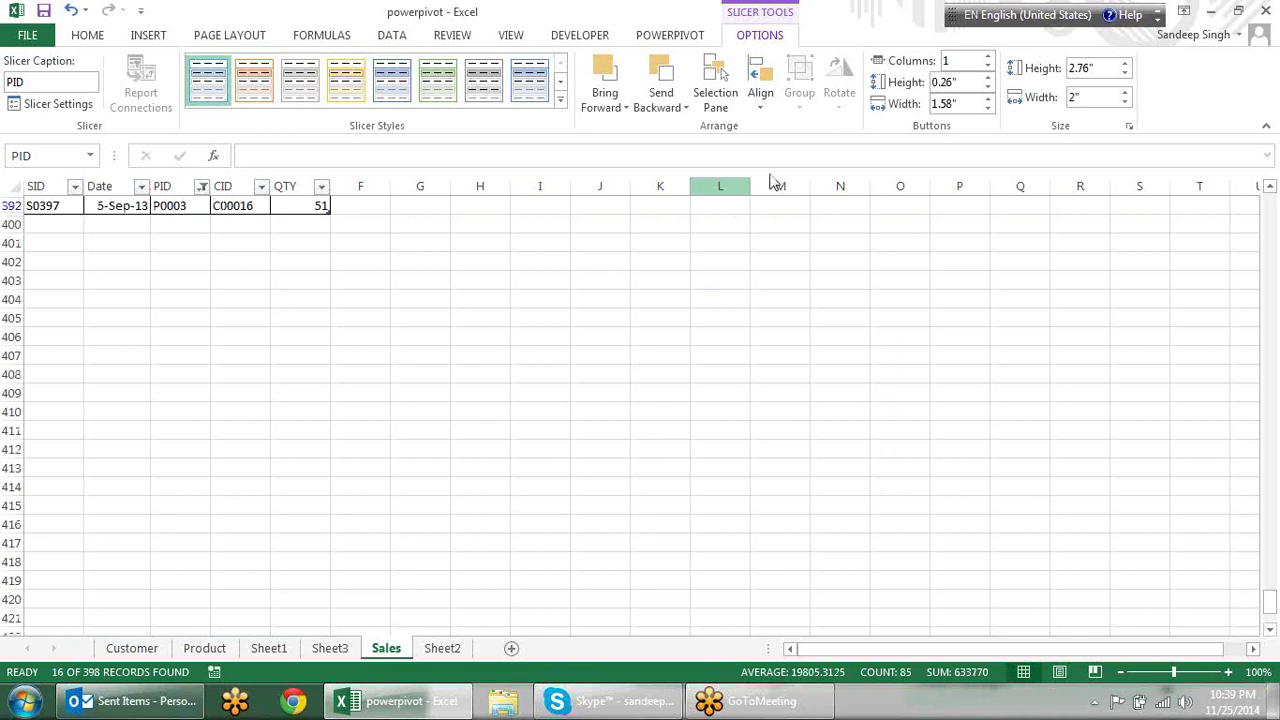
Clear the PID column filter by selecting all values, showing every sales row.
click(202, 186)
click(64, 371)
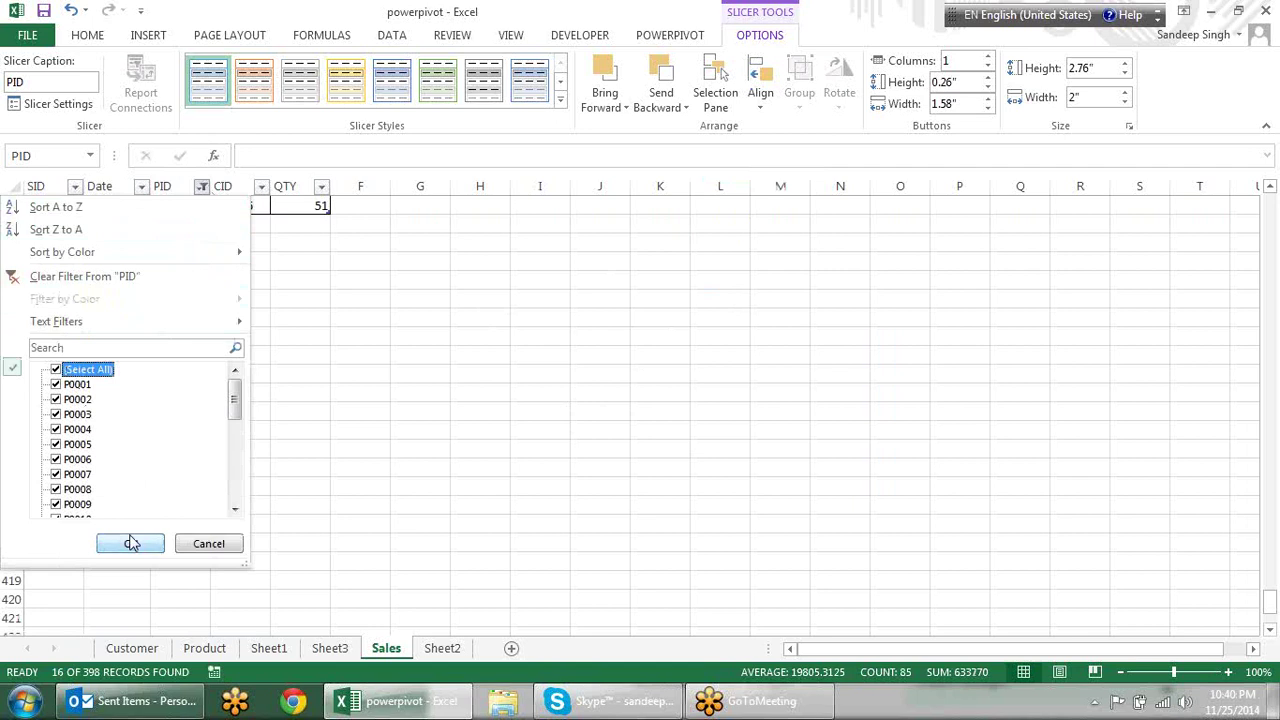
click(130, 543)
Scroll the sheet and try Insert > Slicer, dismissing the Existing Connections list.
click(644, 367)
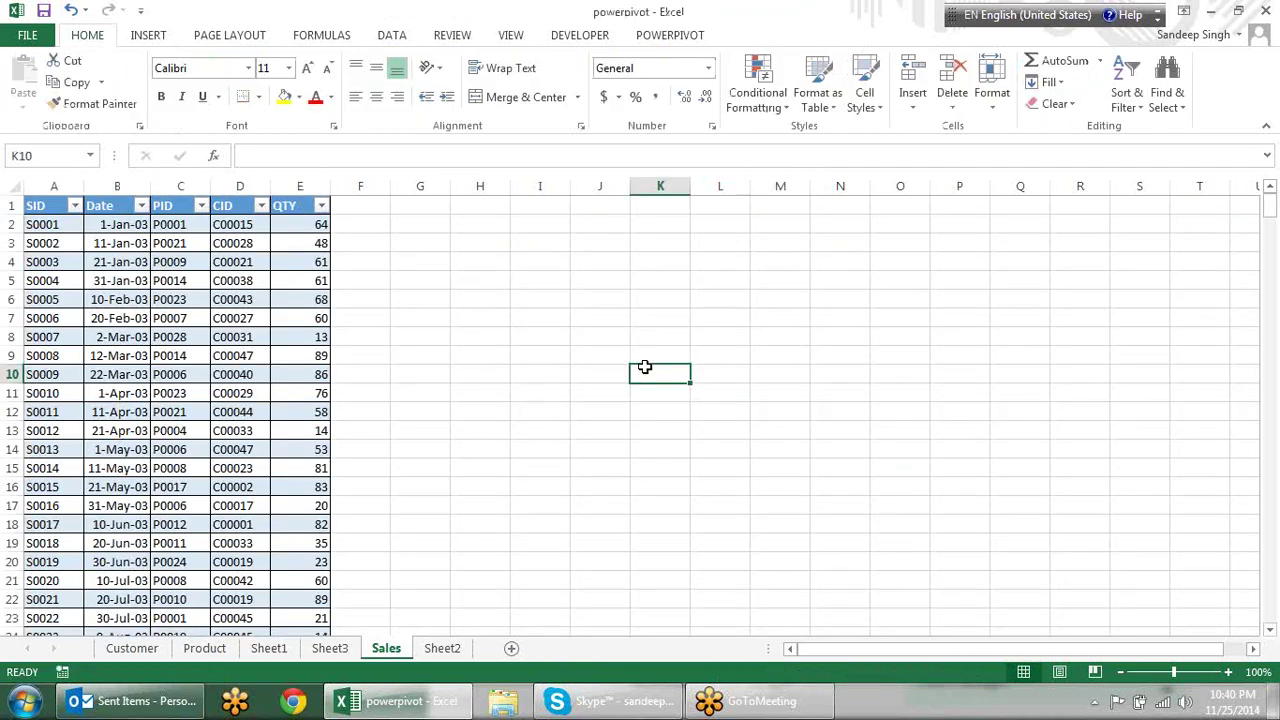
scroll(650, 370, down, 6)
scroll(656, 376, down, 8)
scroll(664, 380, down, 7)
scroll(666, 381, up, 1)
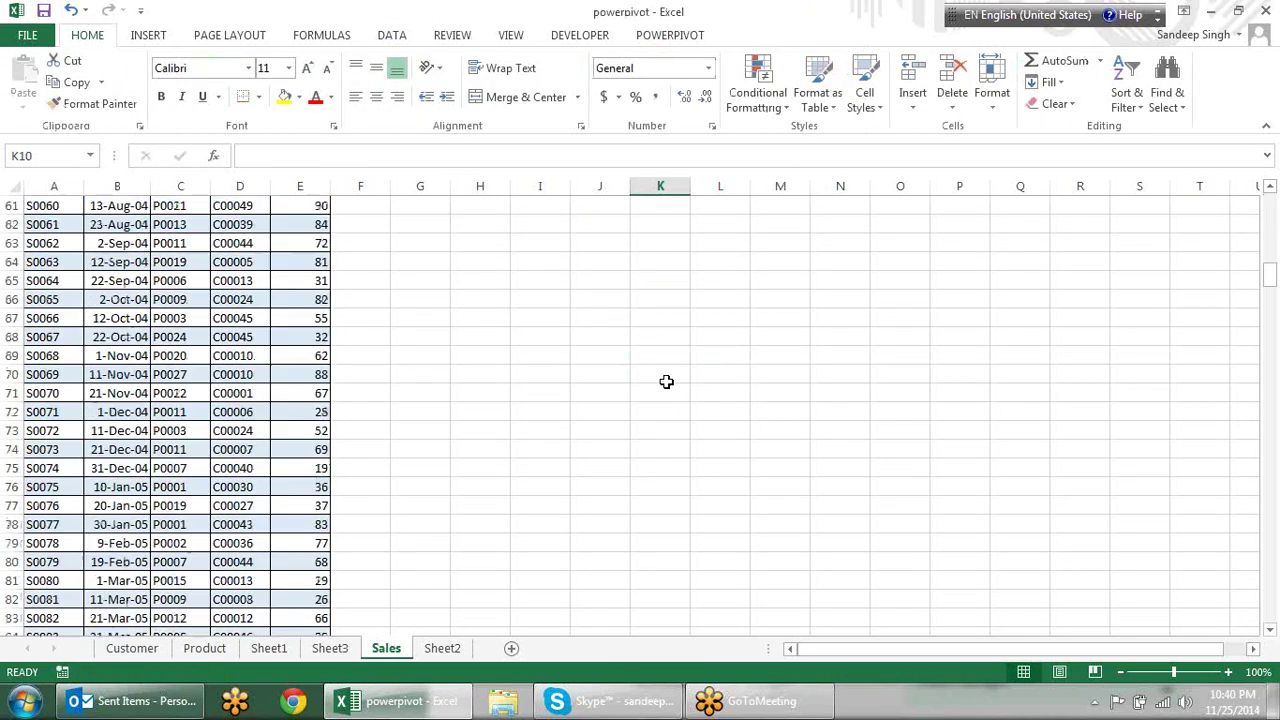
scroll(660, 384, up, 9)
scroll(557, 160, up, 6)
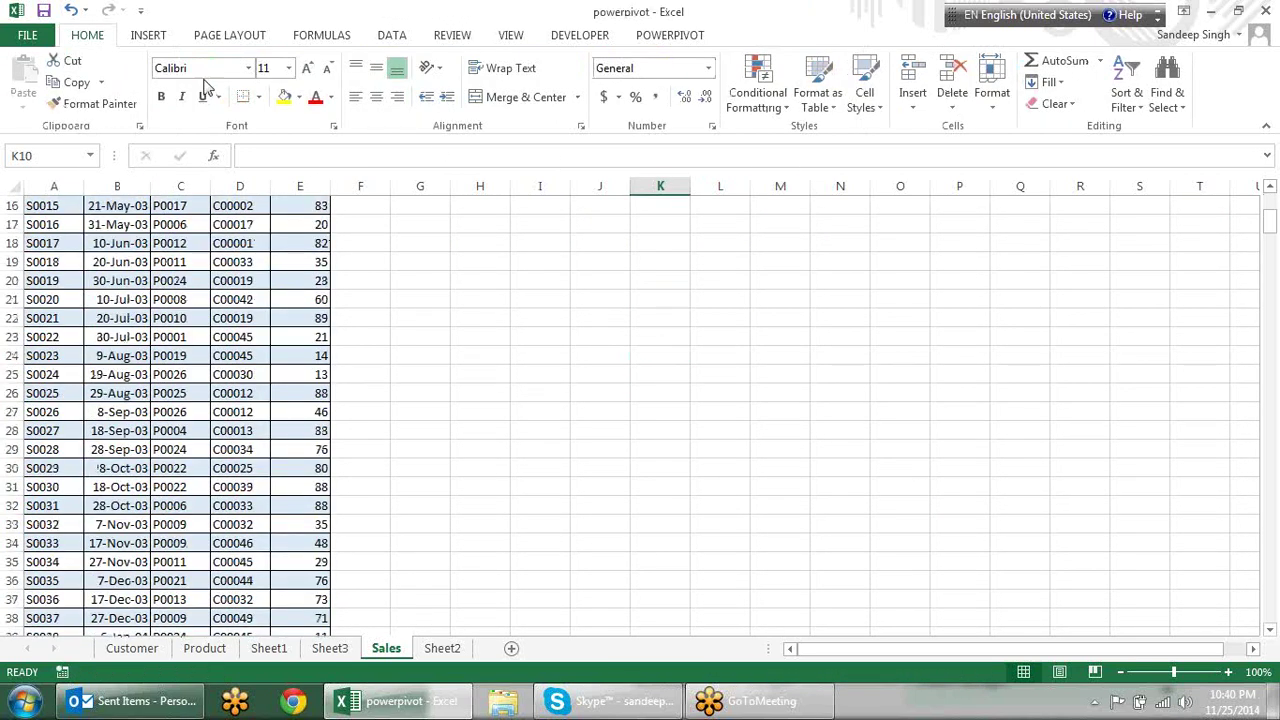
click(145, 36)
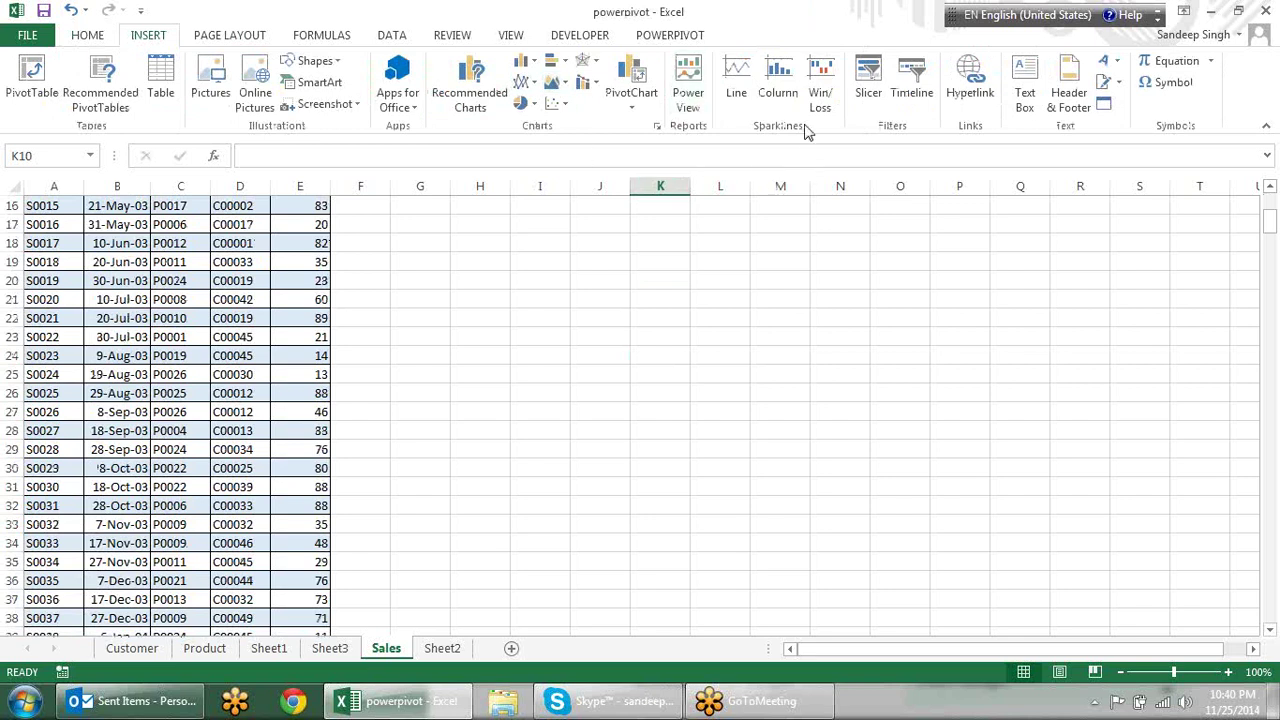
click(868, 78)
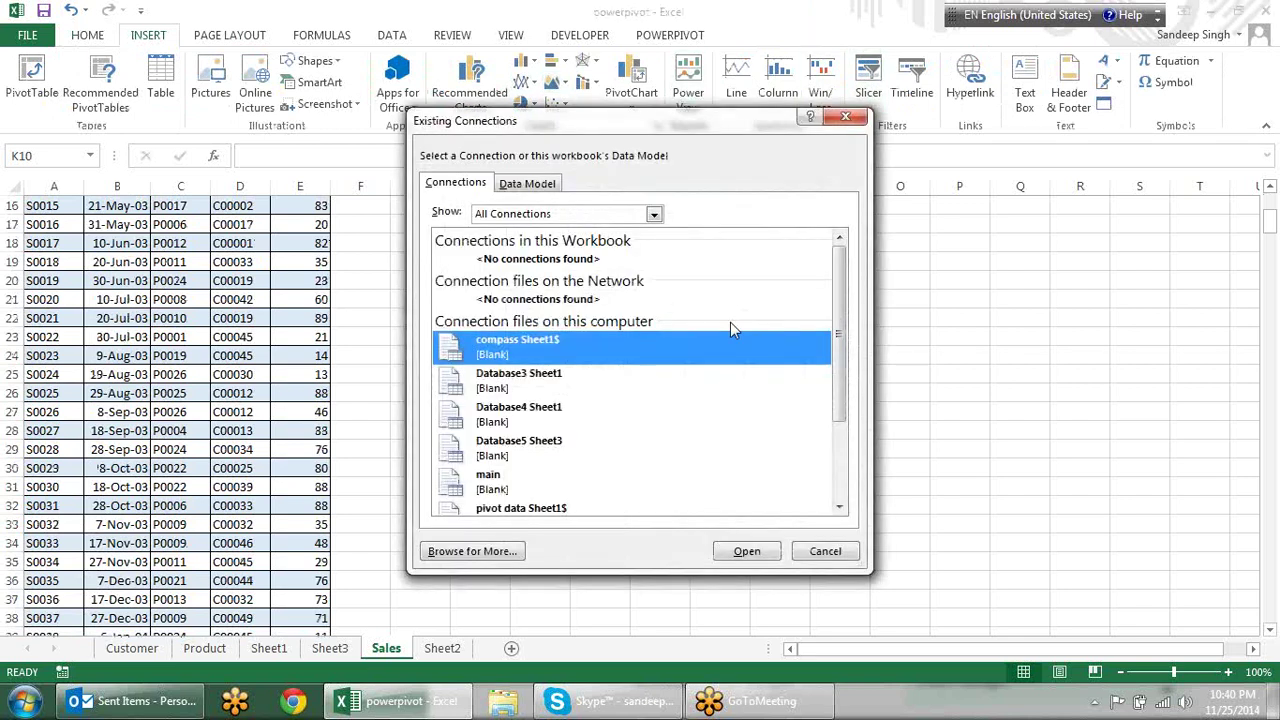
key(Escape)
With a Sales table cell selected, insert PID and CID slicers.
click(130, 299)
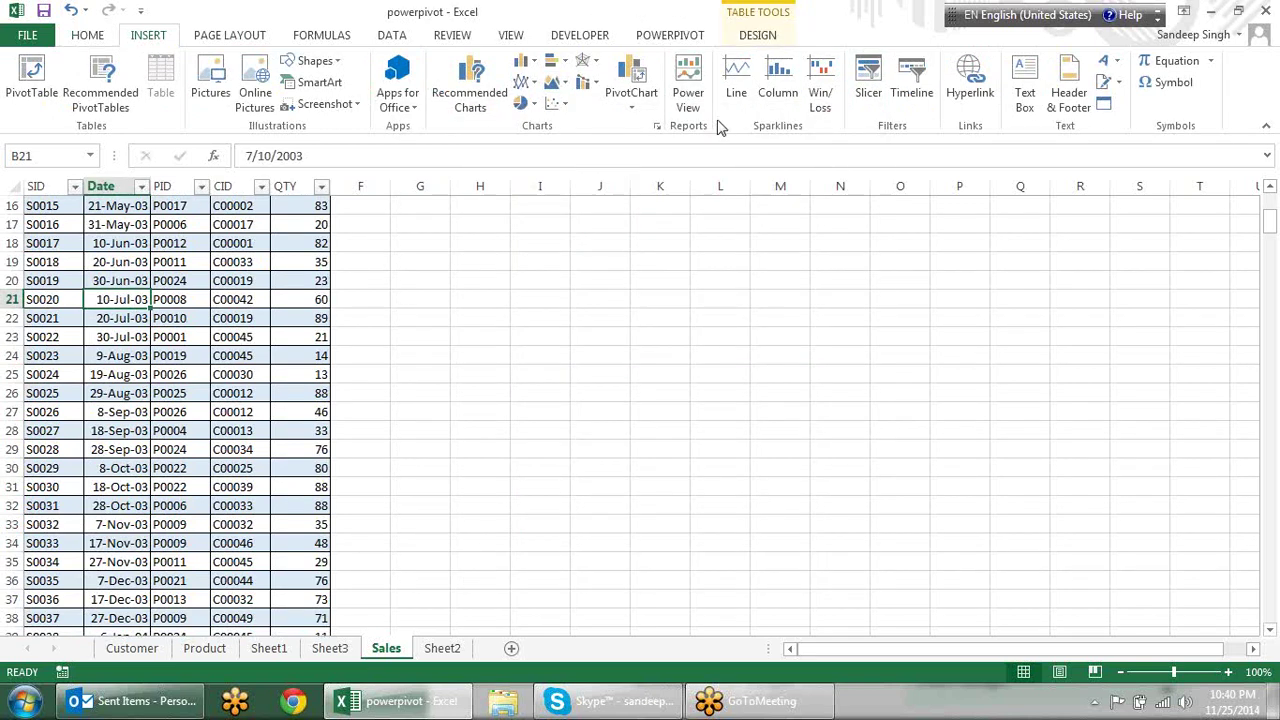
click(868, 80)
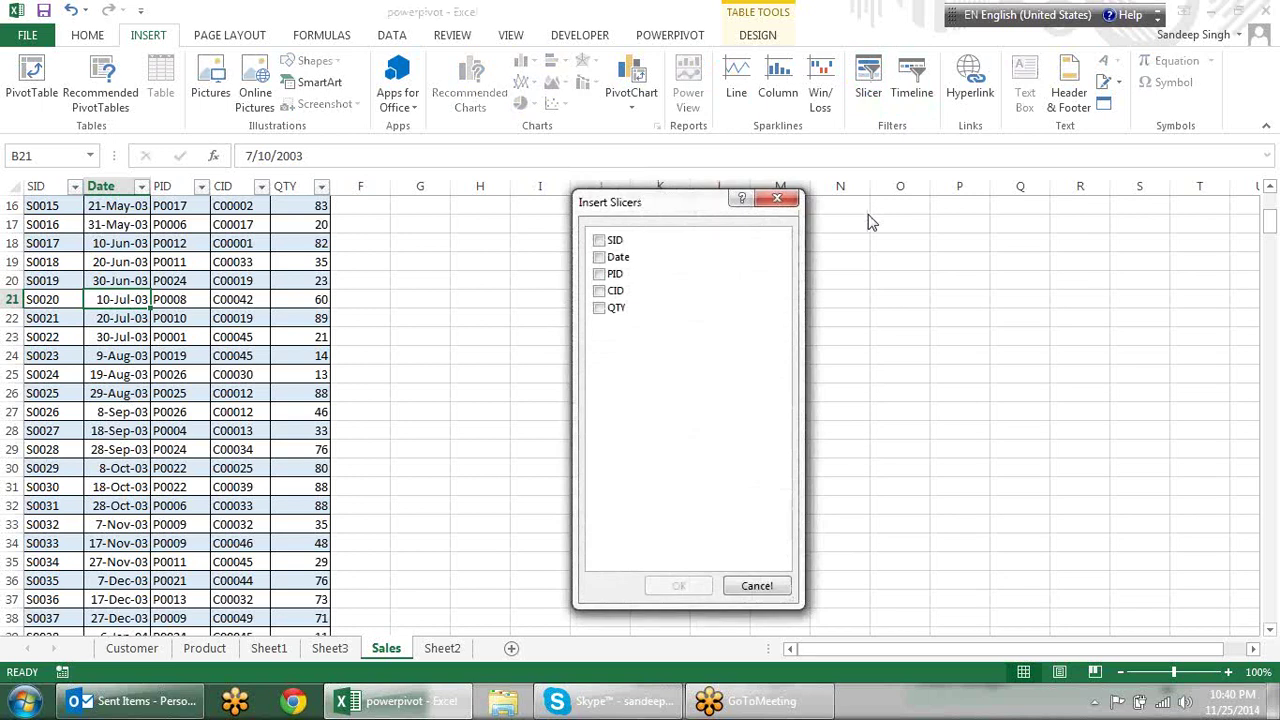
click(612, 274)
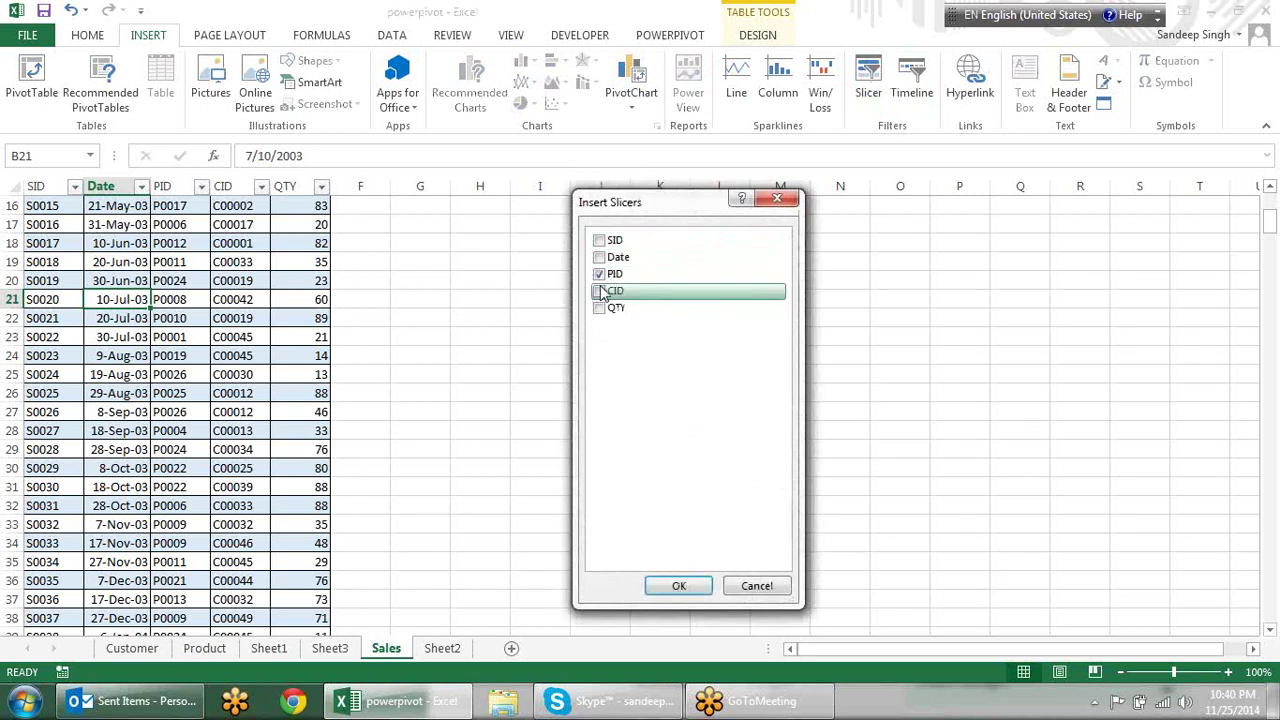
click(612, 291)
click(680, 585)
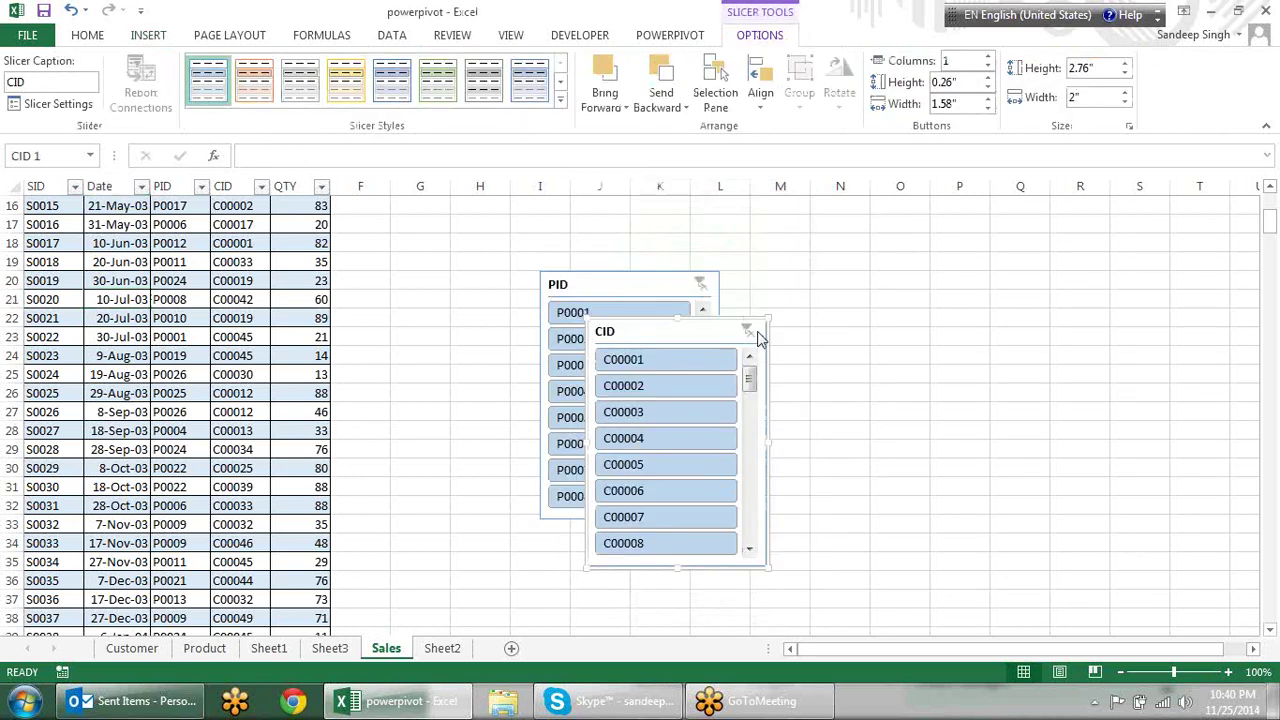
Reposition the PID and CID slicers, filtering briefly to customer C00003.
drag(700, 322, 894, 234)
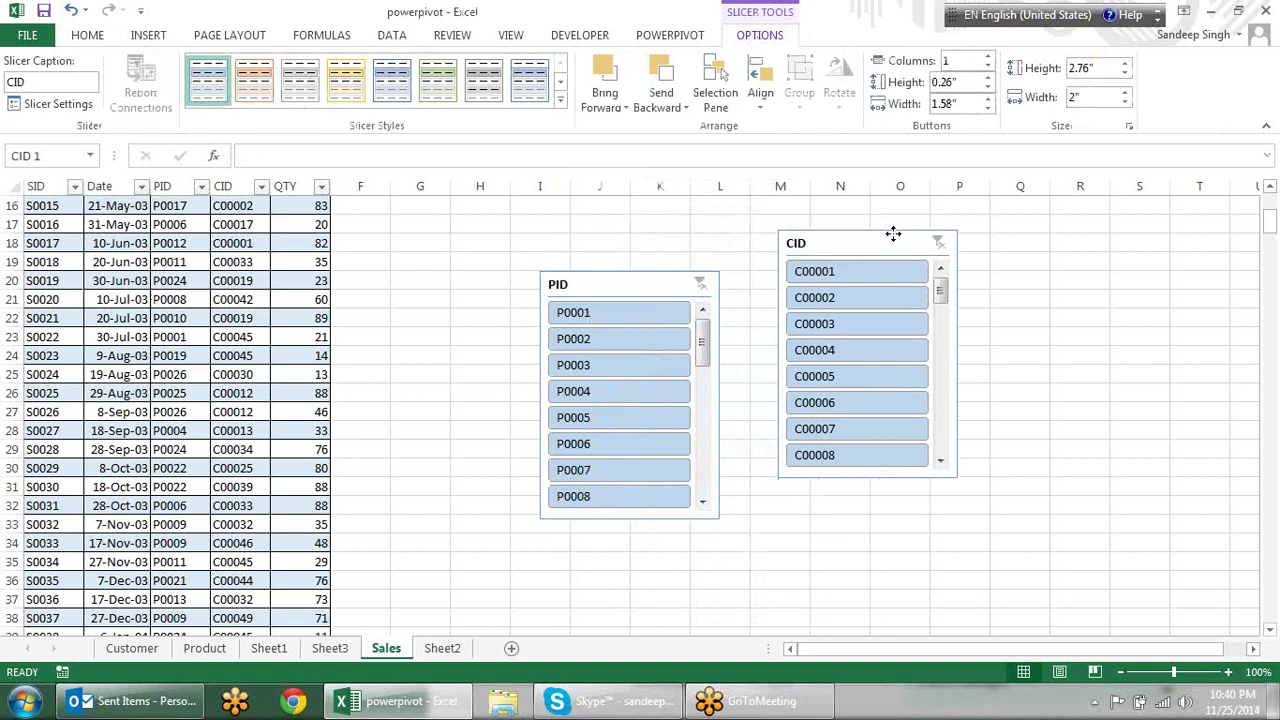
click(849, 323)
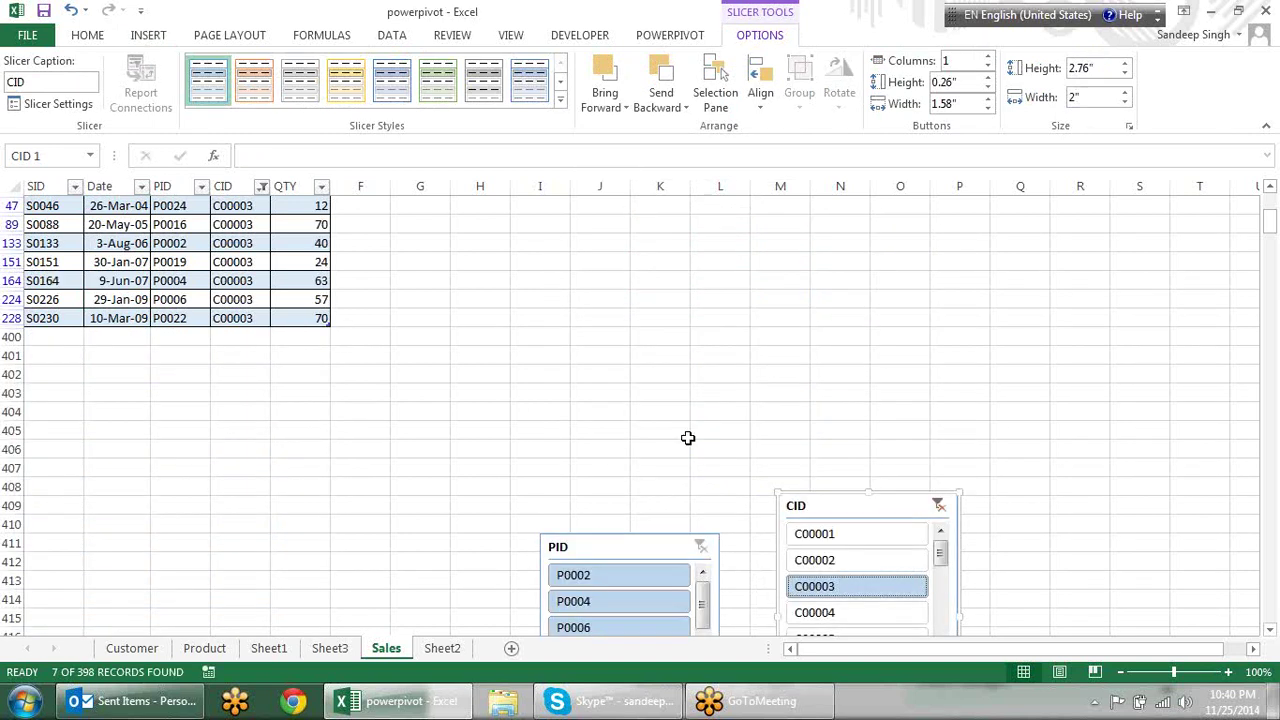
drag(873, 487, 876, 294)
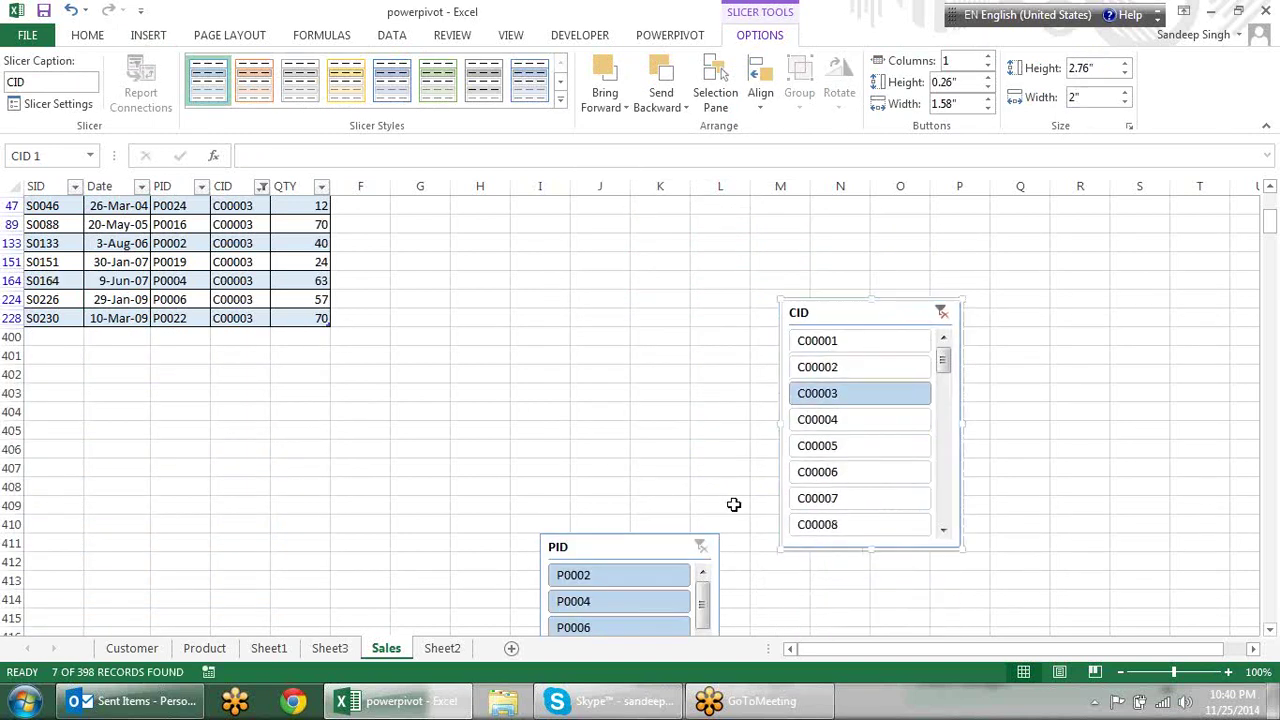
drag(659, 533, 604, 216)
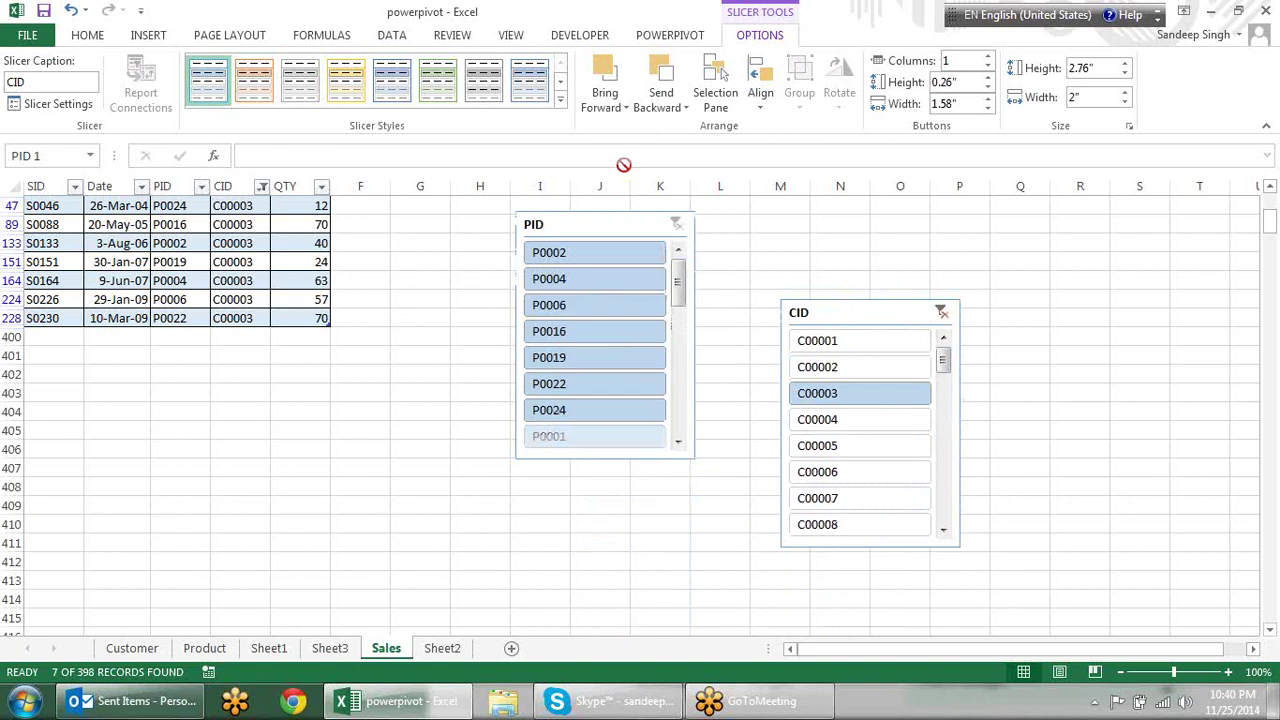
Try single-product filters such as P0016, P0004 and P0022, ending on P0024.
click(595, 336)
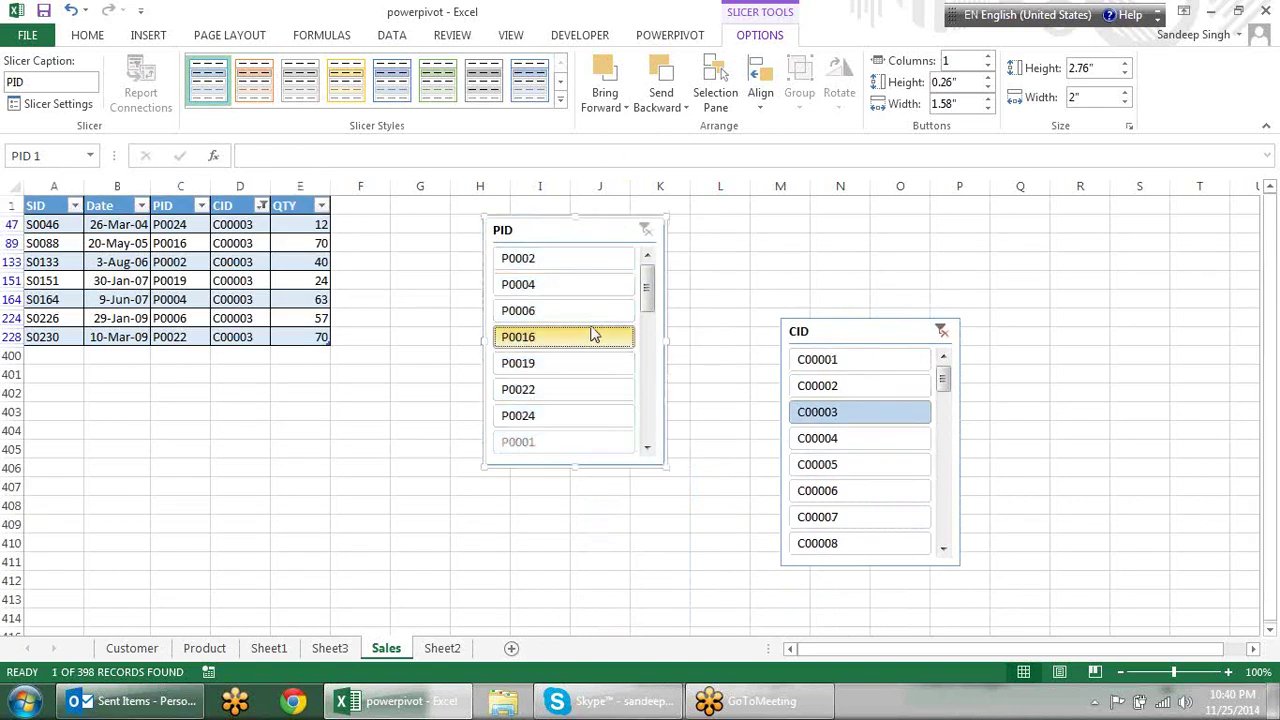
click(579, 287)
click(575, 392)
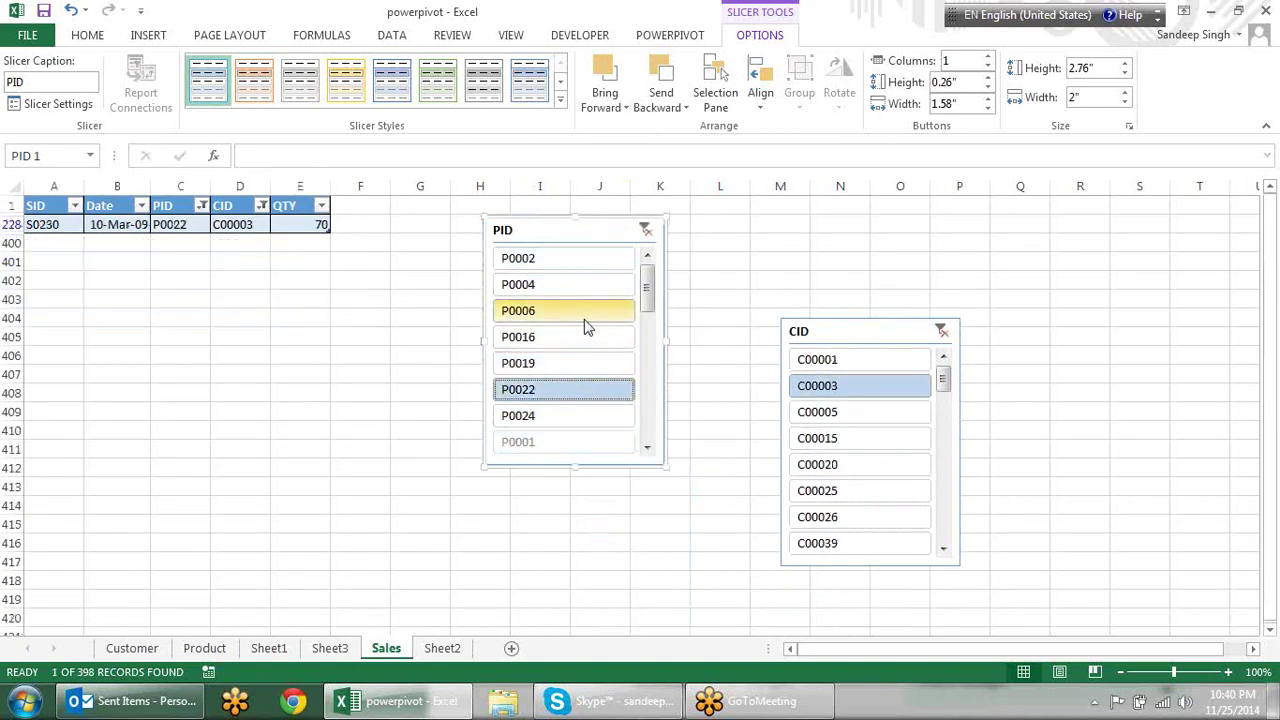
click(586, 320)
click(594, 262)
click(586, 363)
click(588, 392)
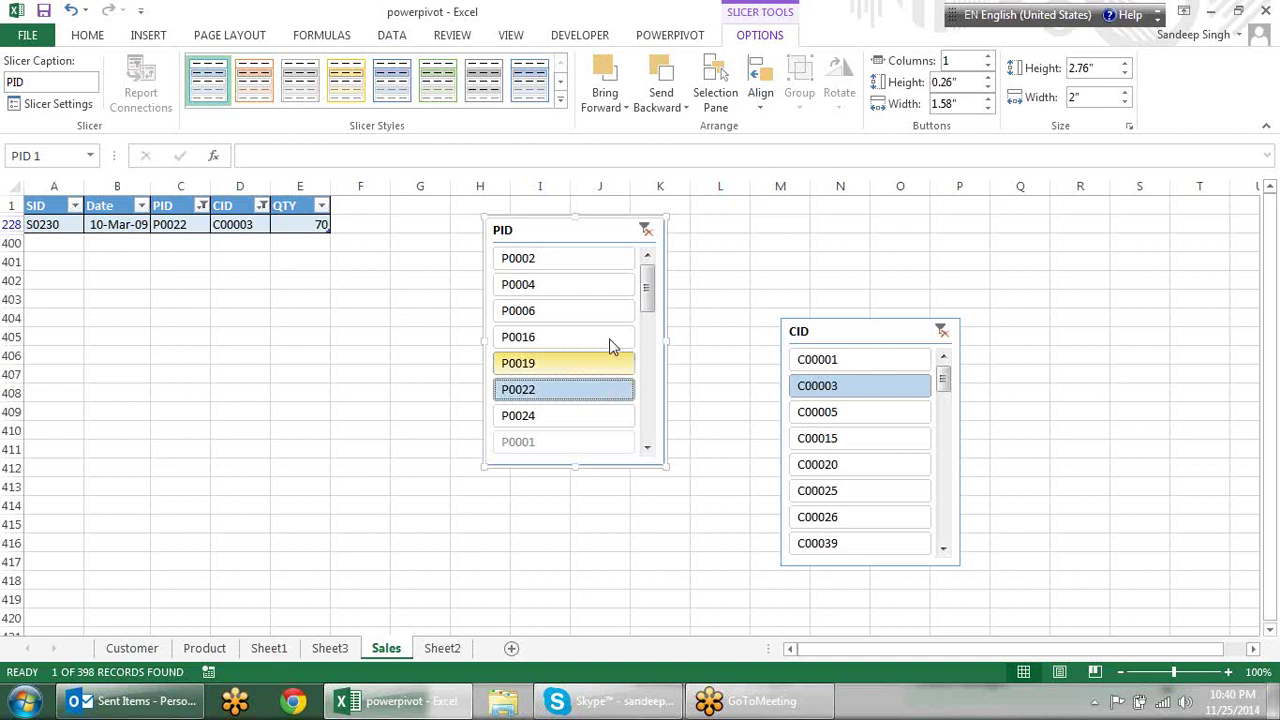
click(591, 264)
click(583, 366)
click(583, 416)
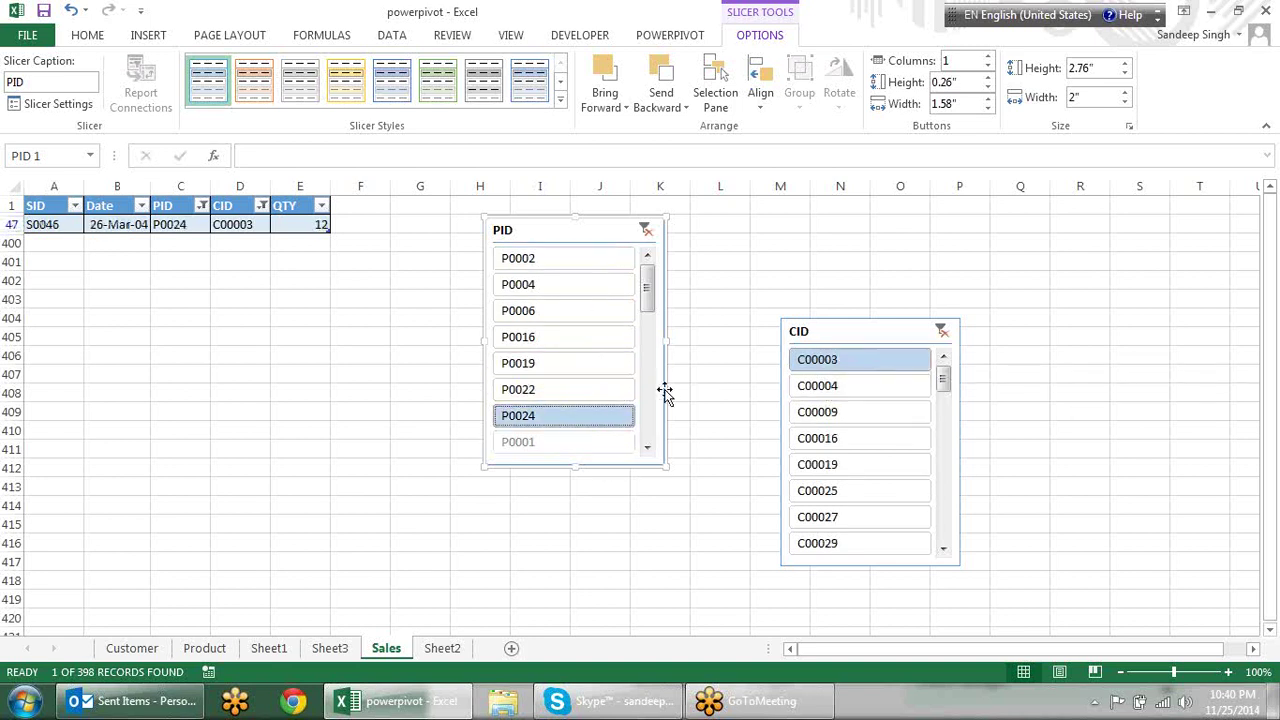
Filter customers to C00009, then C00019, then back to C00009.
click(833, 411)
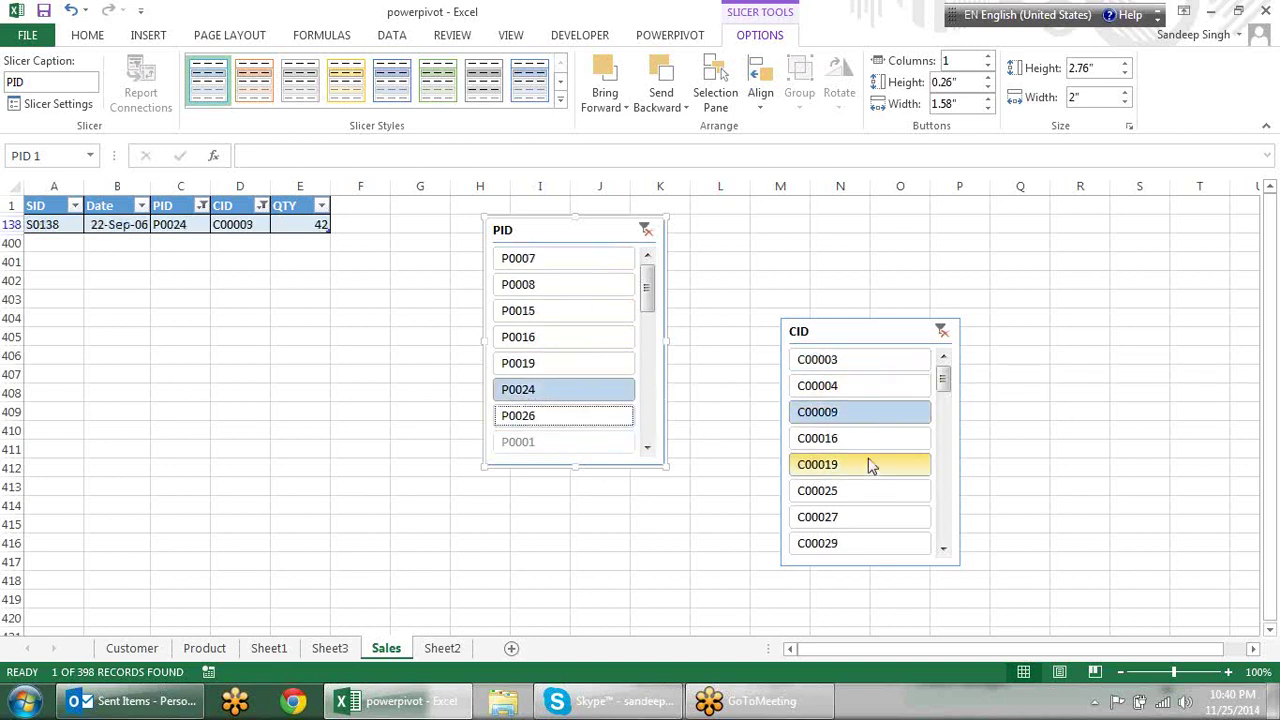
click(860, 464)
click(866, 411)
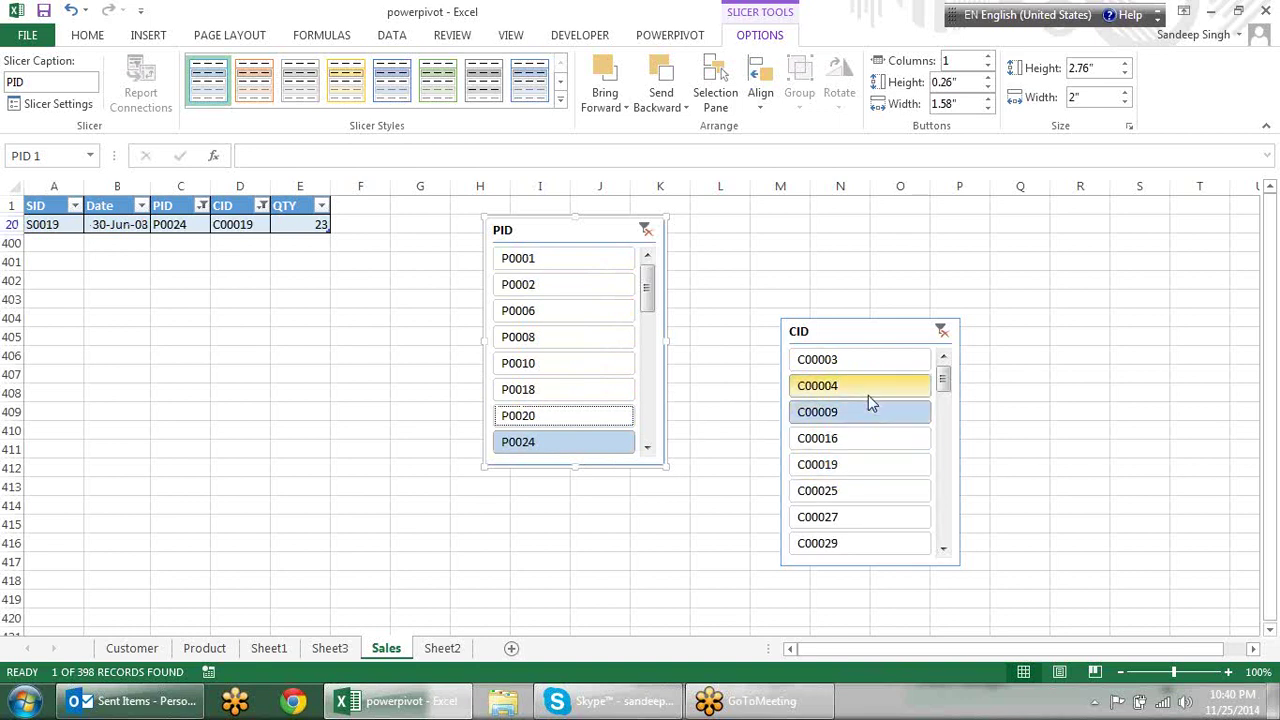
Clear both slicer filters and set the CID slicer up beside PID.
click(941, 331)
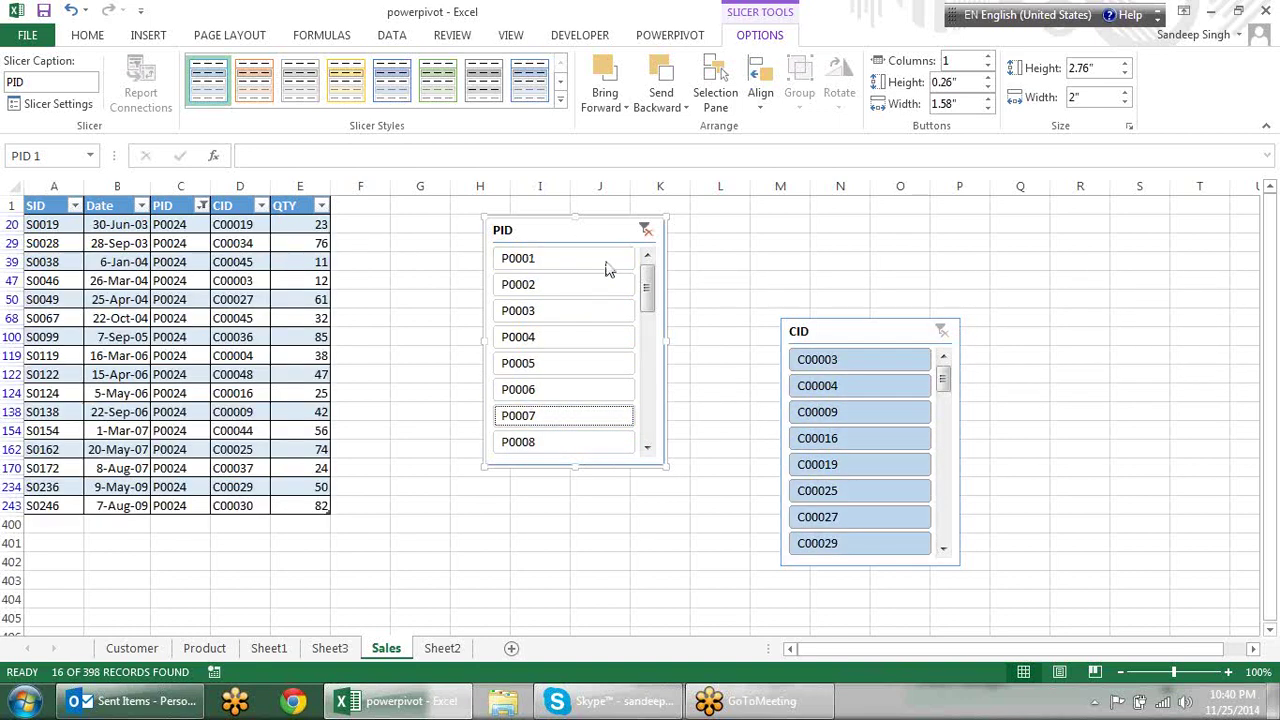
click(645, 229)
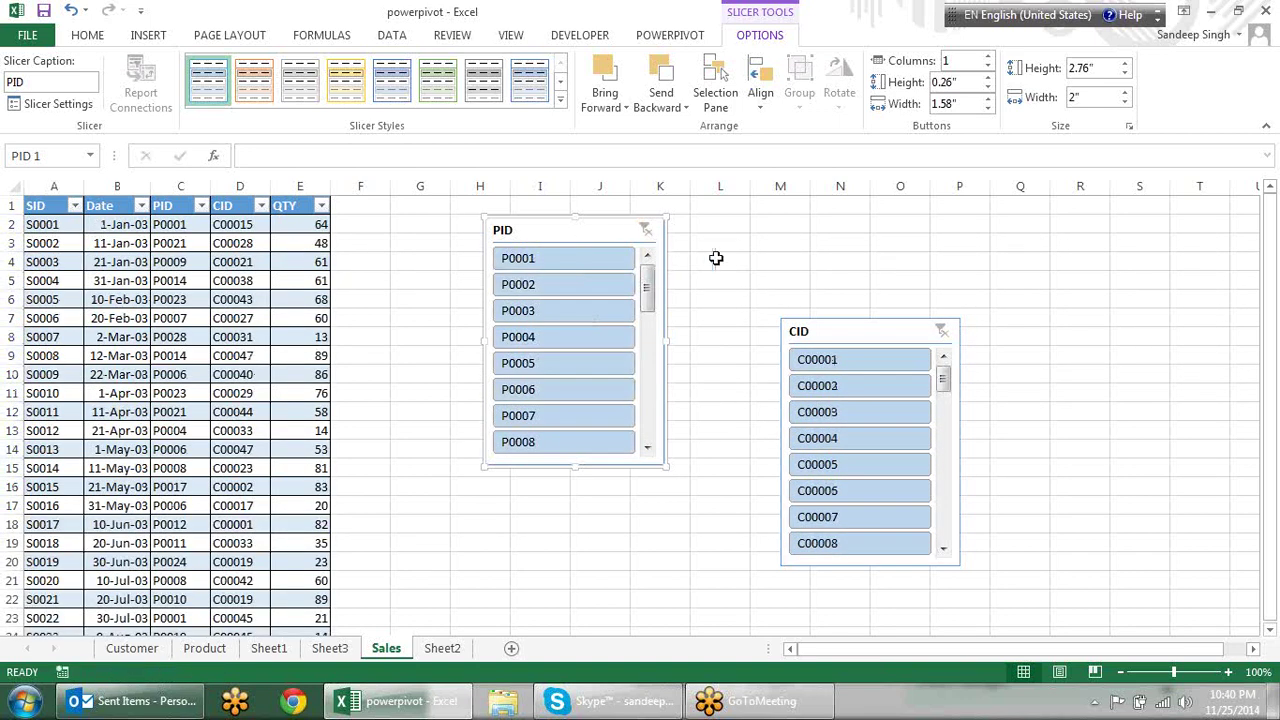
drag(836, 330, 804, 224)
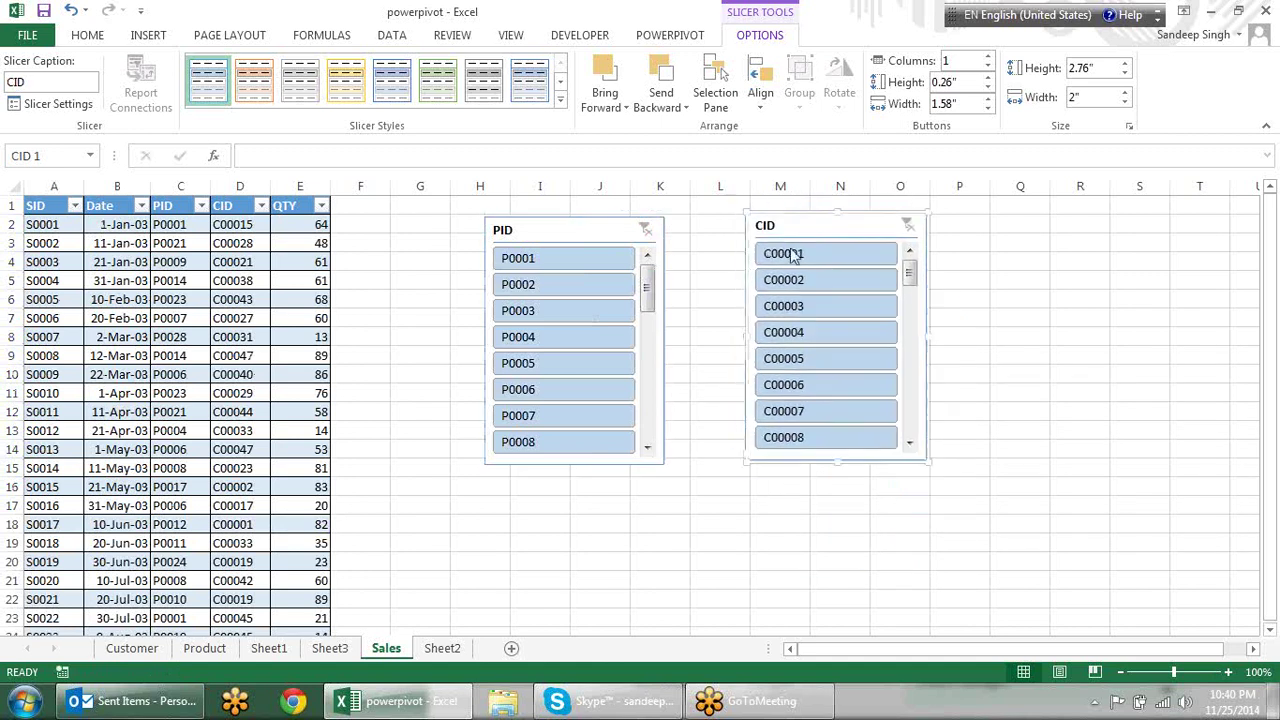
mouse_move(650, 288)
mouse_down()
mouse_move(656, 422)
mouse_move(648, 280)
mouse_up()
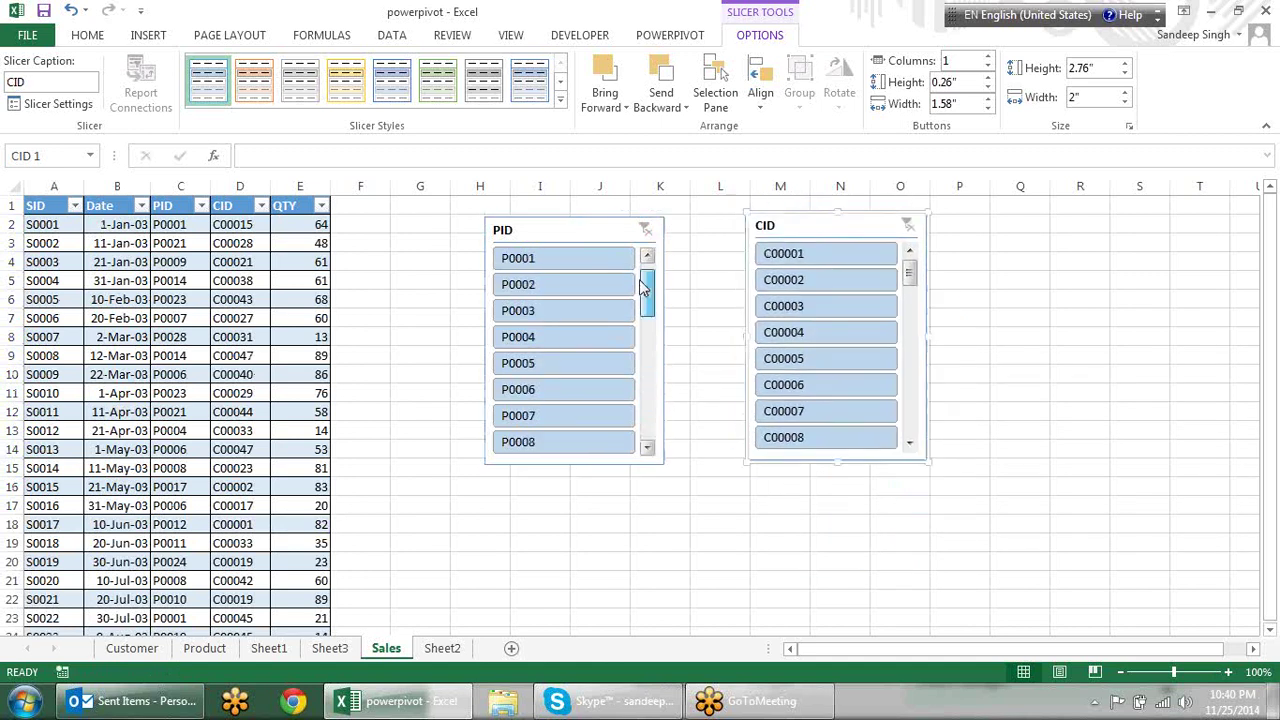
Set the CID slicer to 4 columns and widen it to the right.
double_click(946, 61)
text(4)
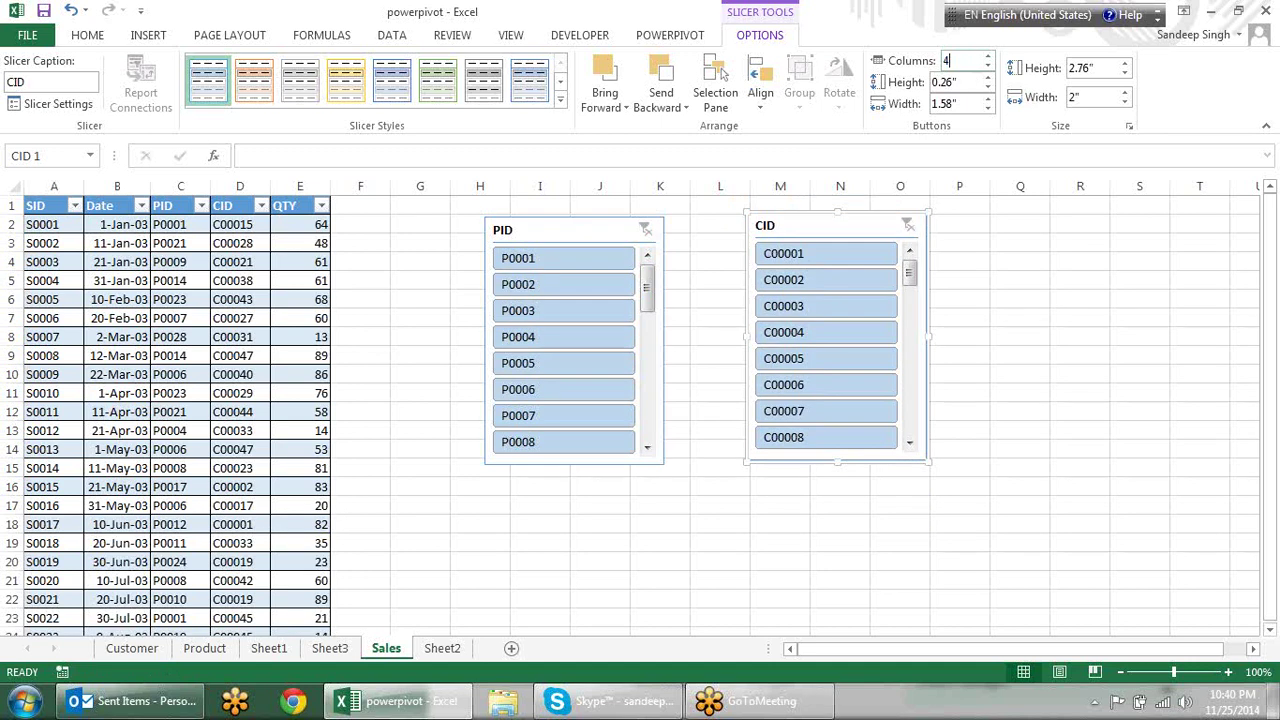
key(Tab)
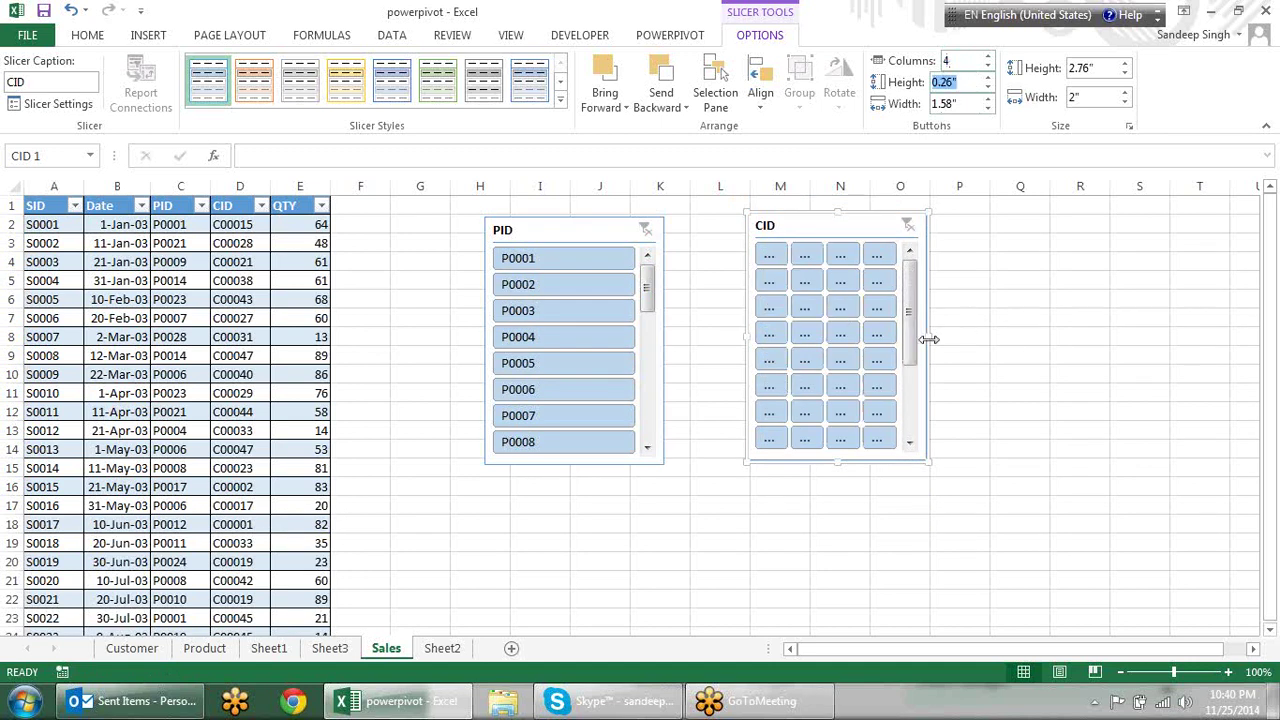
drag(928, 340, 1077, 333)
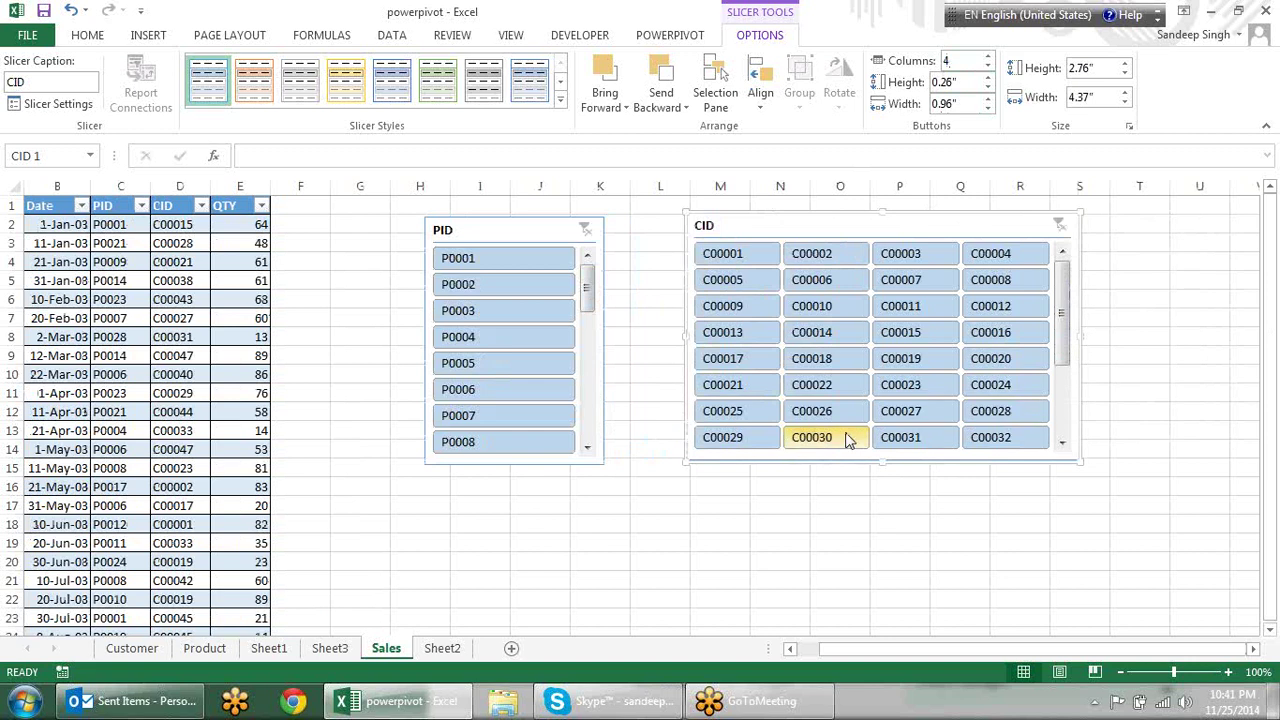
Try customer filters C00001 through C00008, and toggle products P0002 and P0004 off and back on.
click(742, 259)
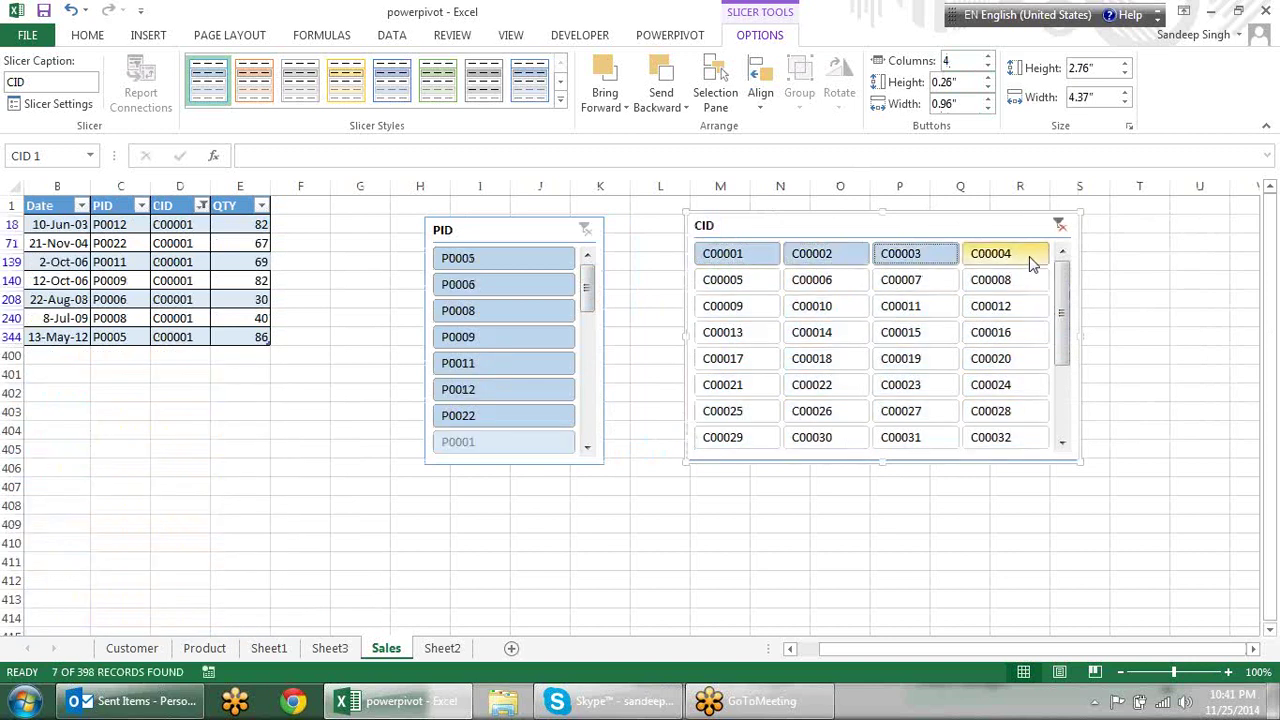
drag(838, 258, 1010, 256)
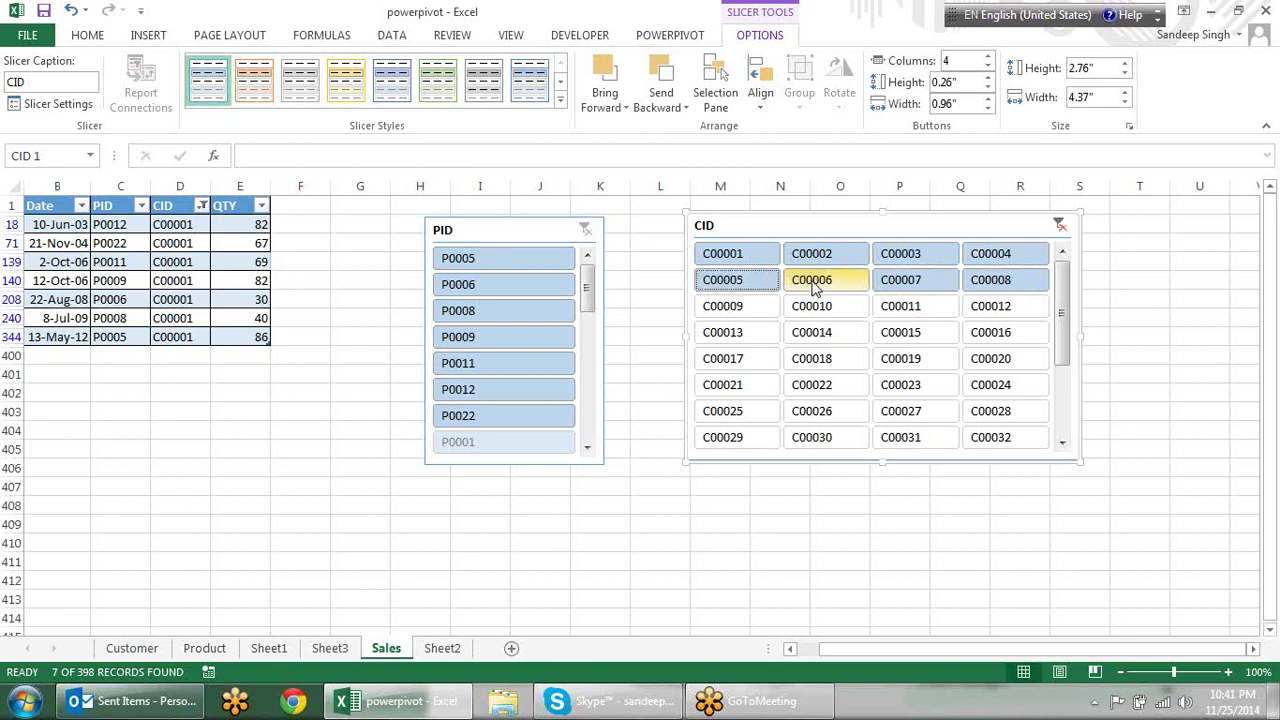
drag(880, 290, 817, 286)
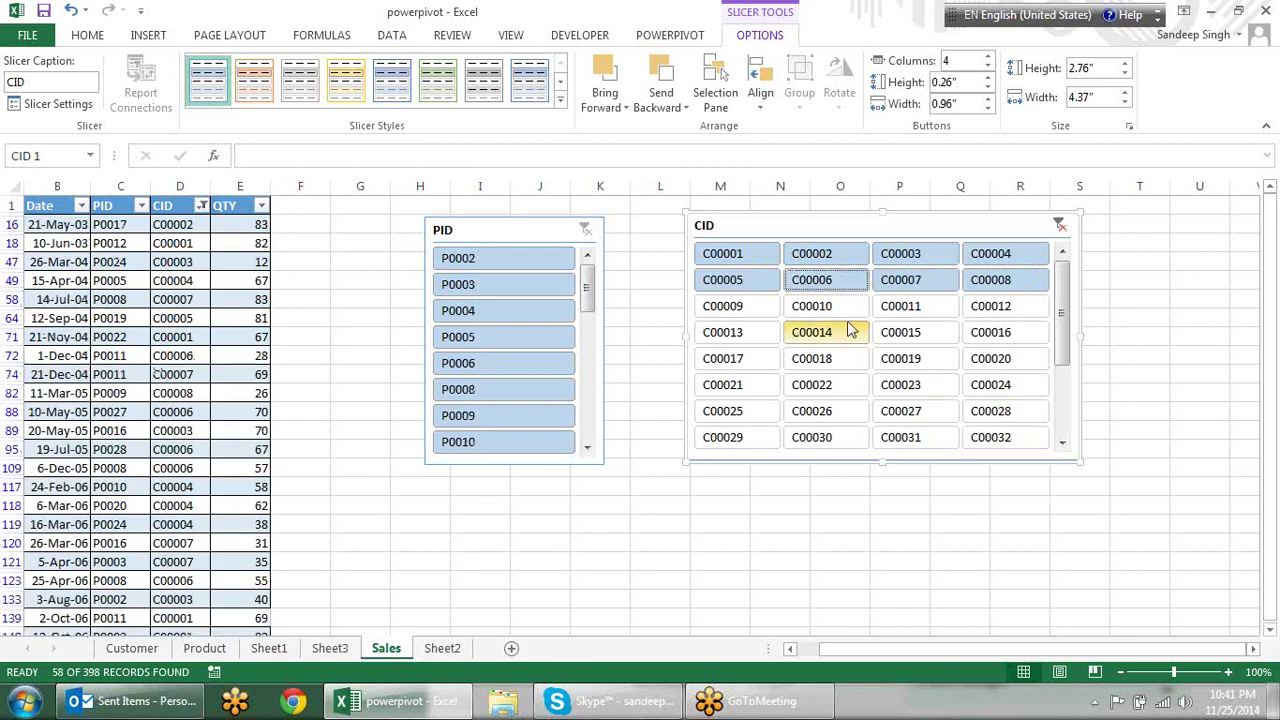
ctrl+click(540, 258)
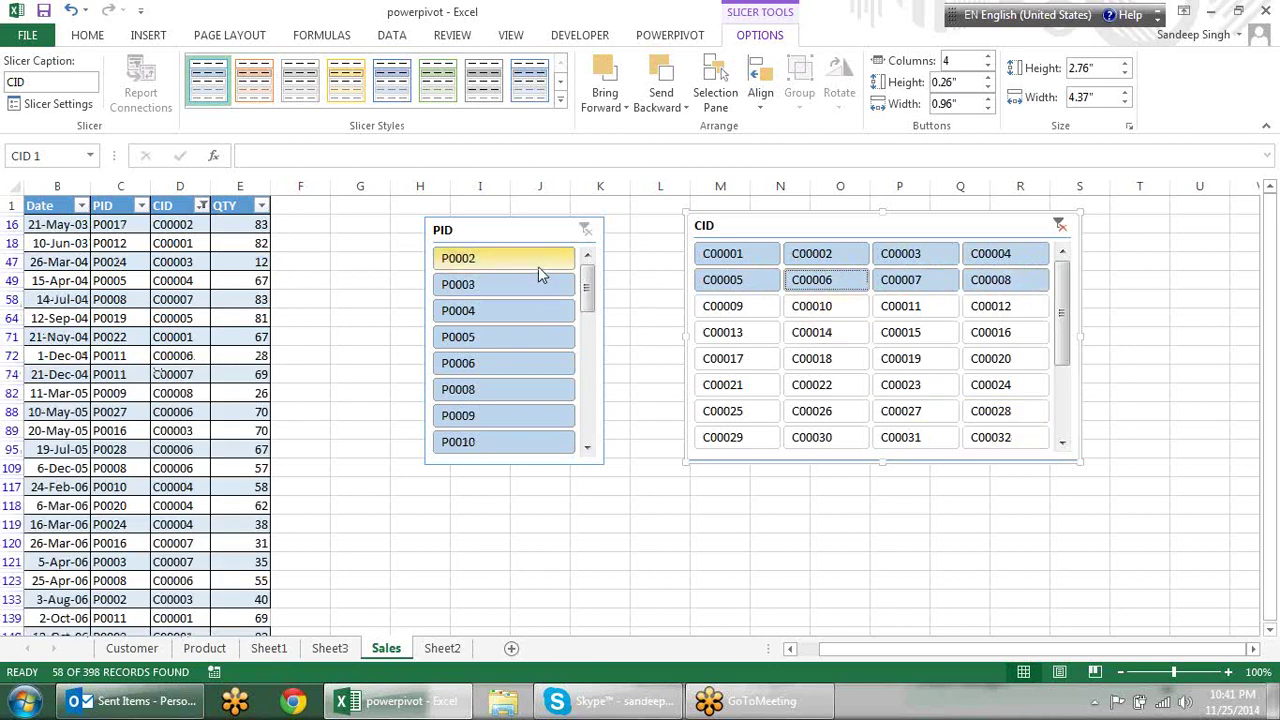
ctrl+click(537, 310)
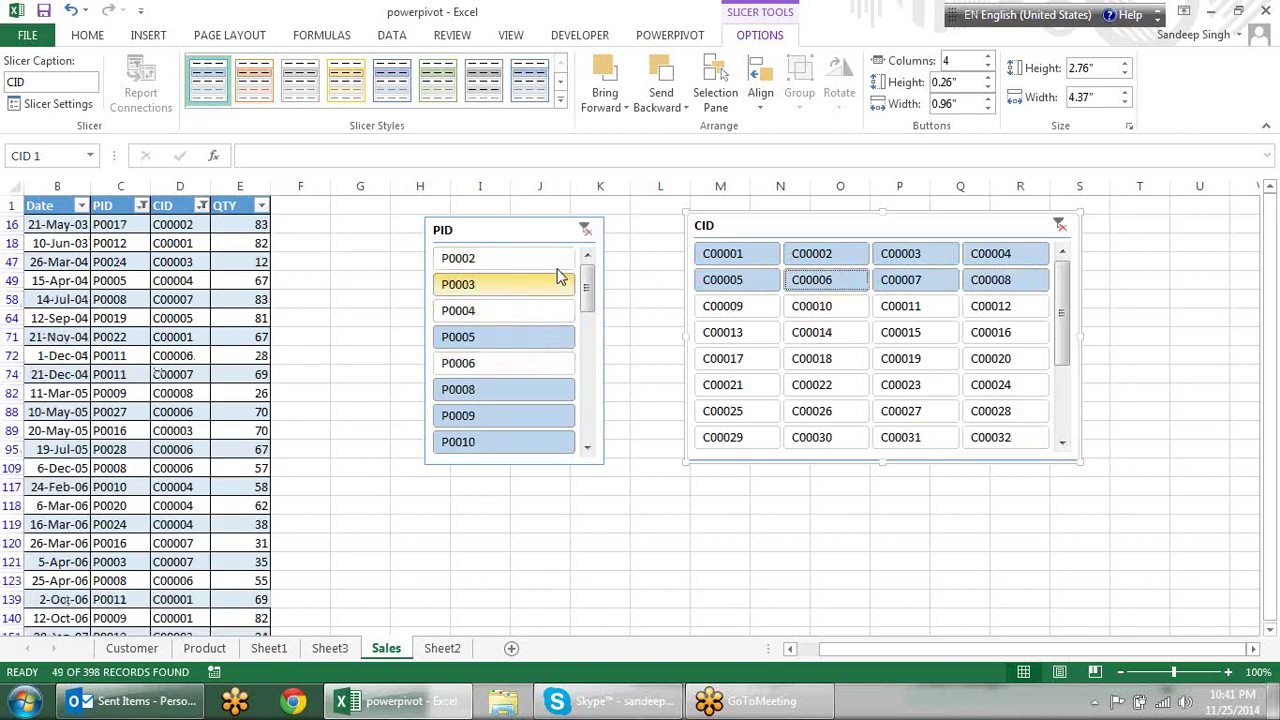
click(586, 230)
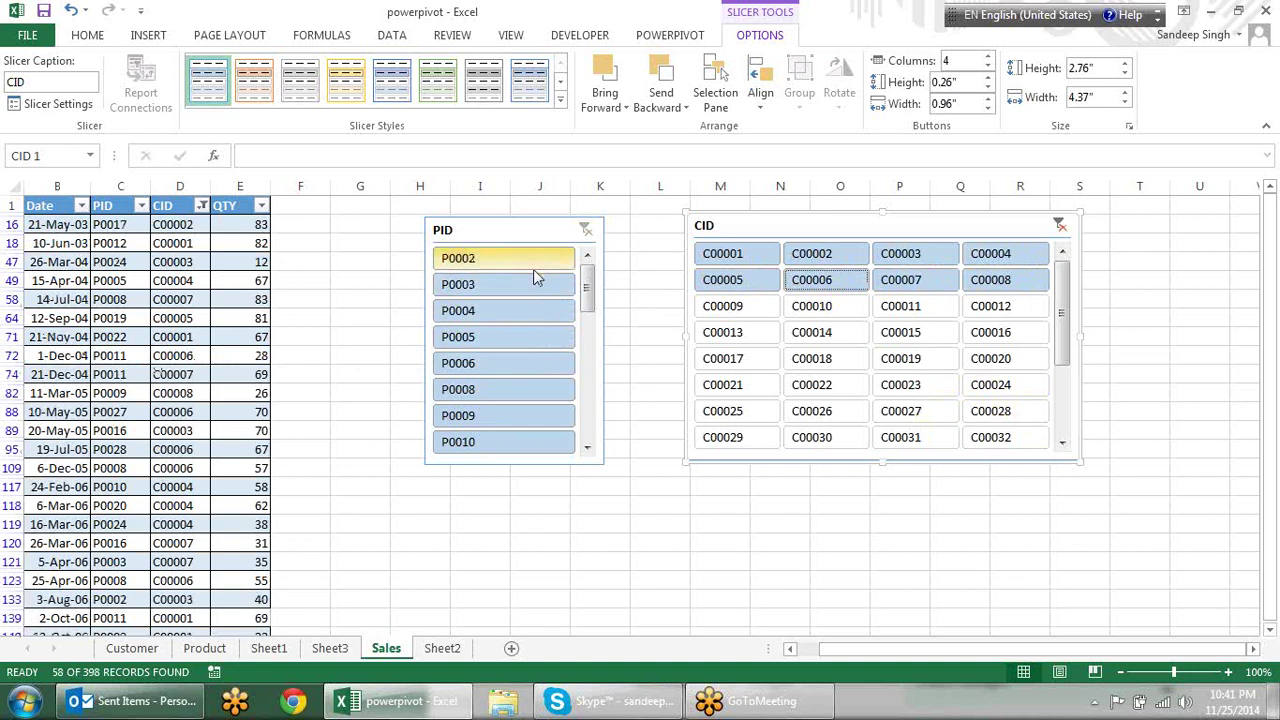
Exclude products P0002, P0004, P0006, P0008 and P0009, then filter to customer C00014.
ctrl+click(551, 260)
ctrl+click(540, 312)
ctrl+click(535, 389)
ctrl+click(535, 363)
ctrl+click(529, 418)
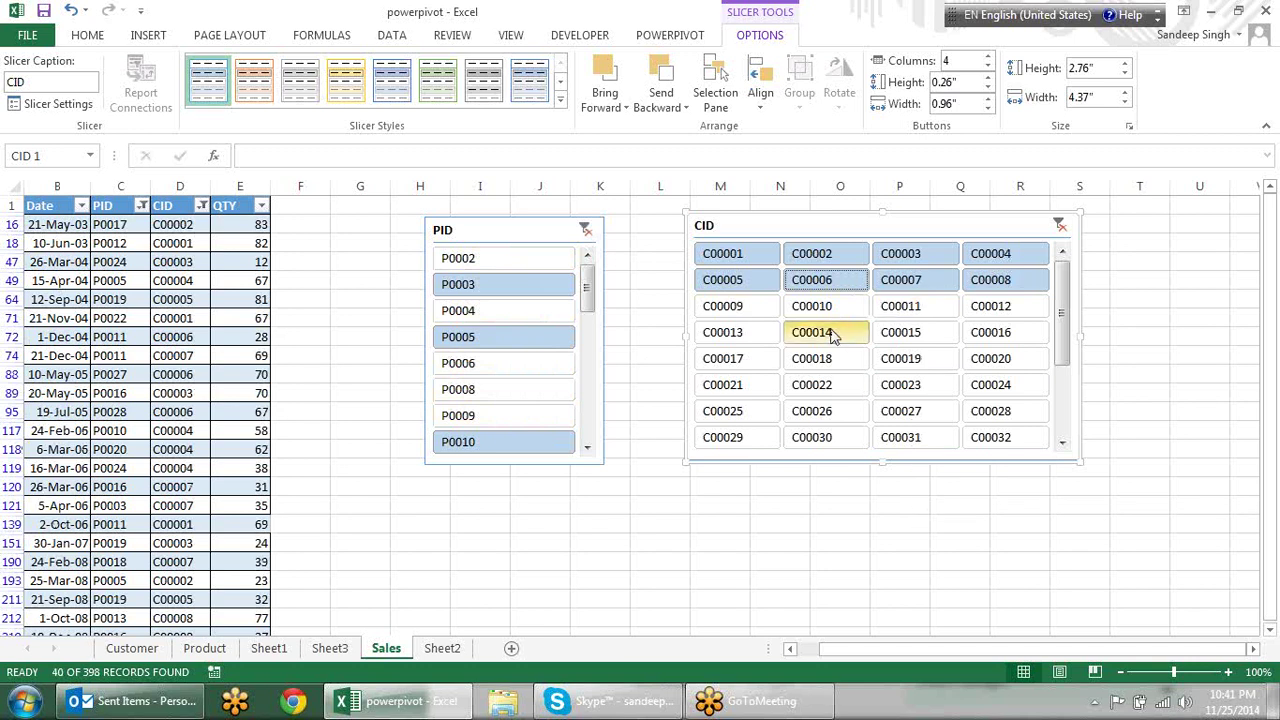
click(814, 332)
click(905, 332)
click(795, 332)
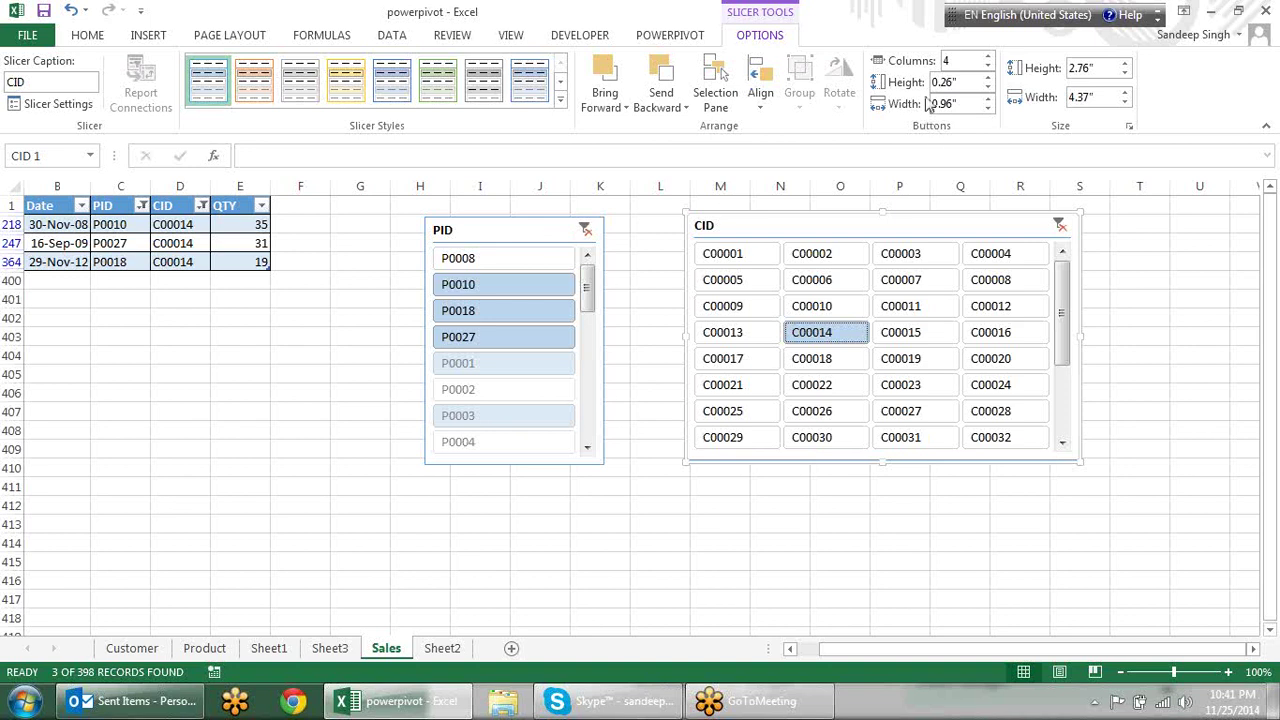
Give the PID slicer 4 columns, widen it, and place it beside the CID slicer.
click(557, 238)
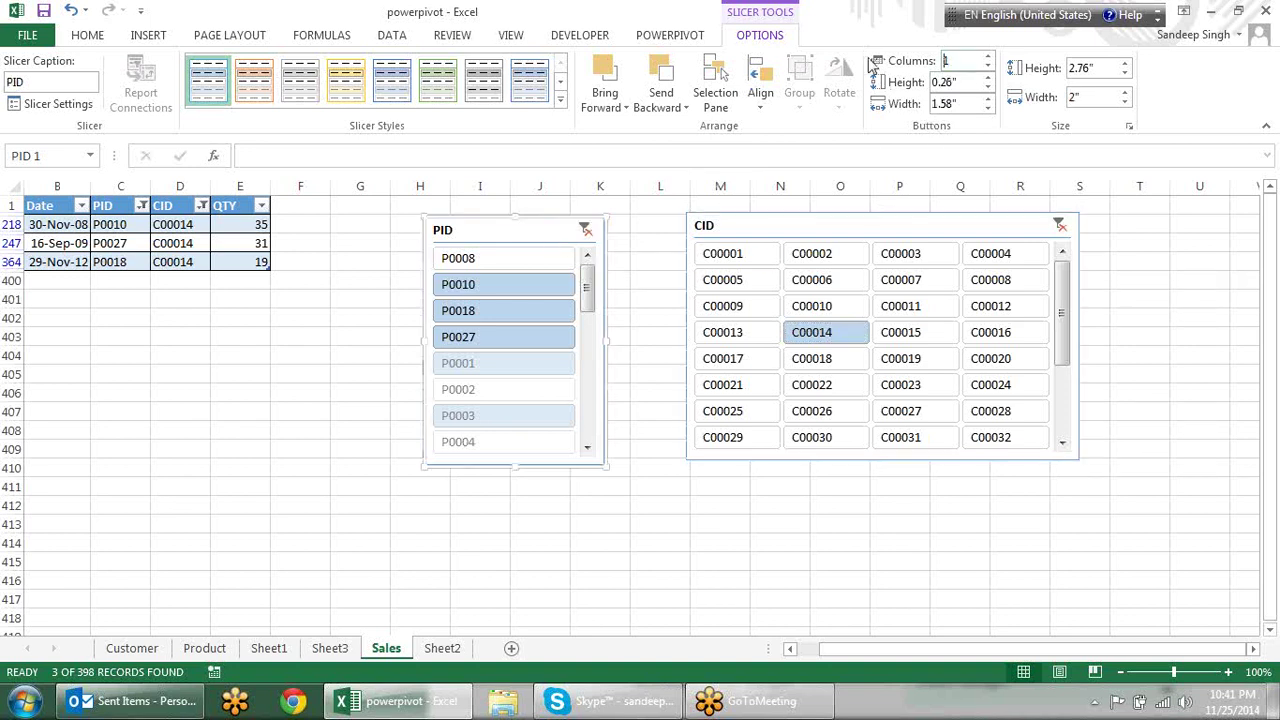
double_click(968, 67)
text(4)
key(Return)
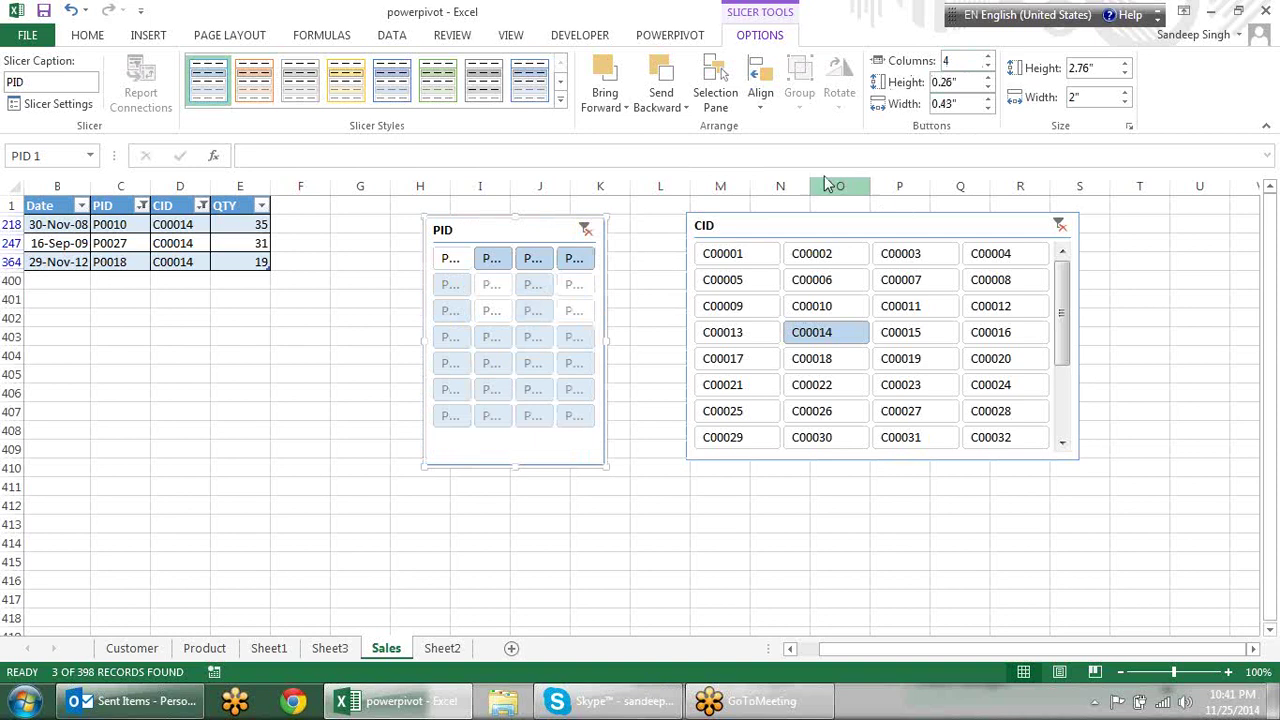
drag(483, 222, 458, 362)
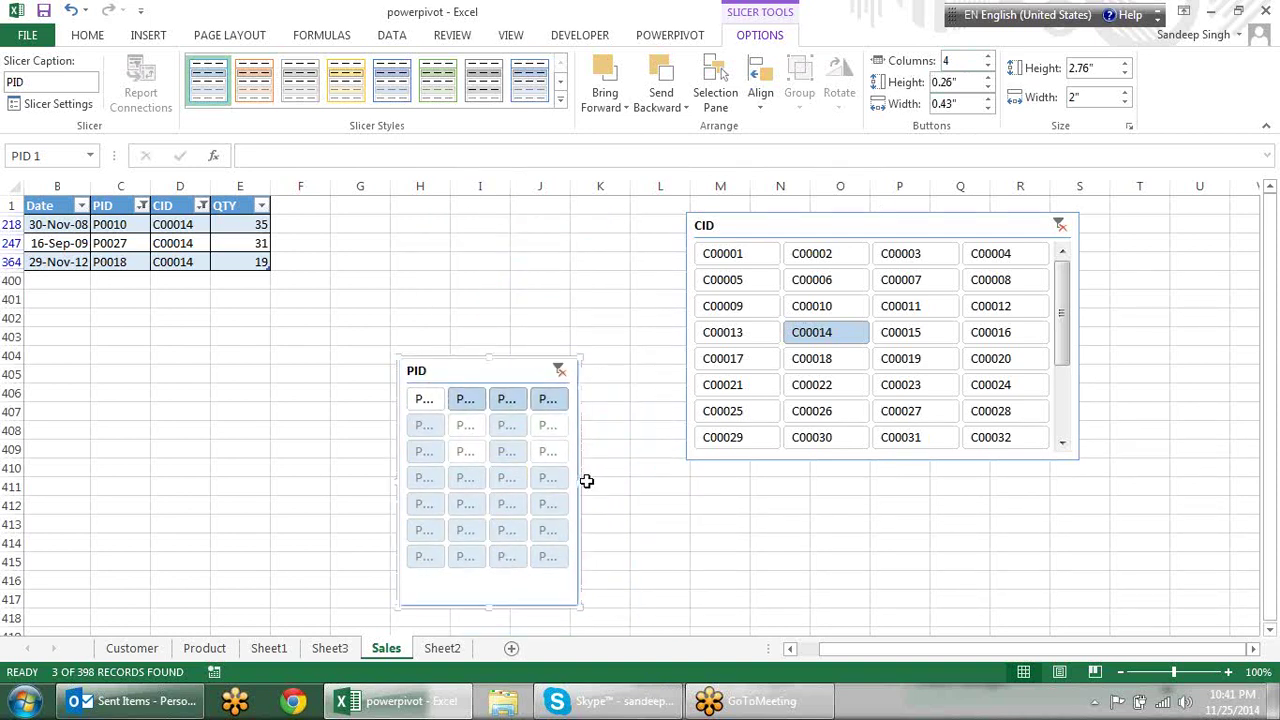
drag(580, 482, 738, 480)
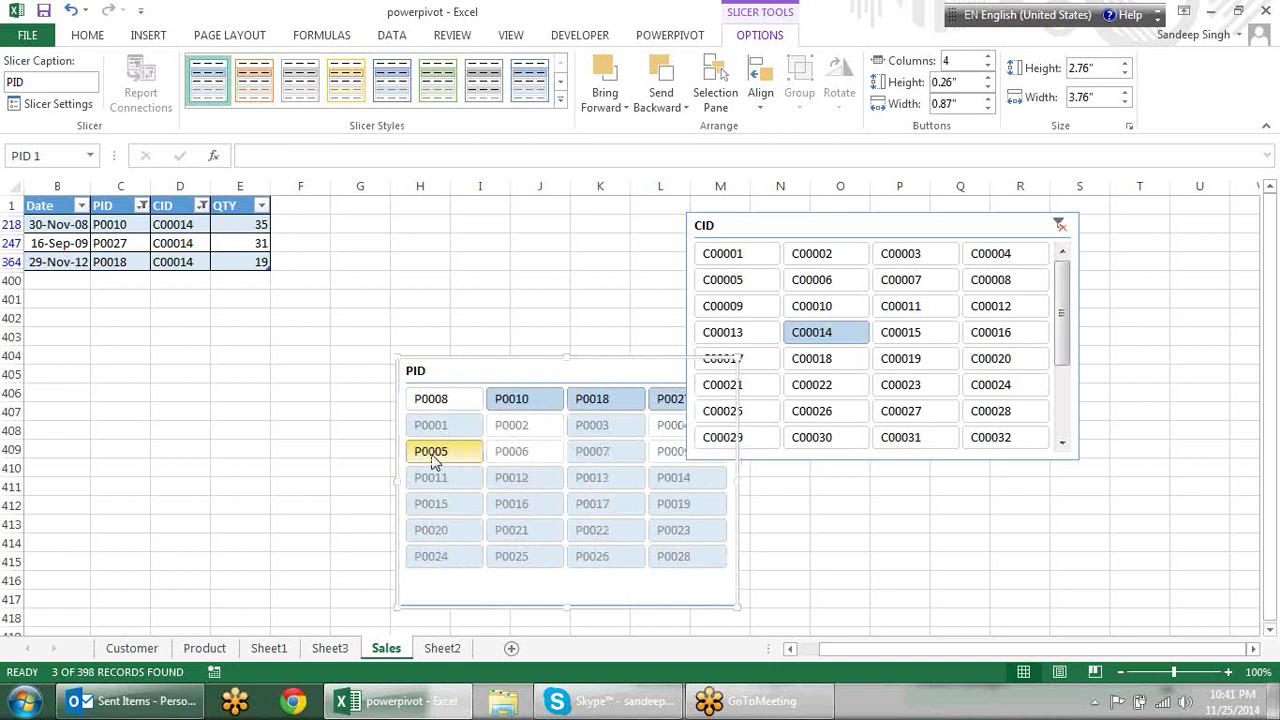
drag(483, 367, 421, 236)
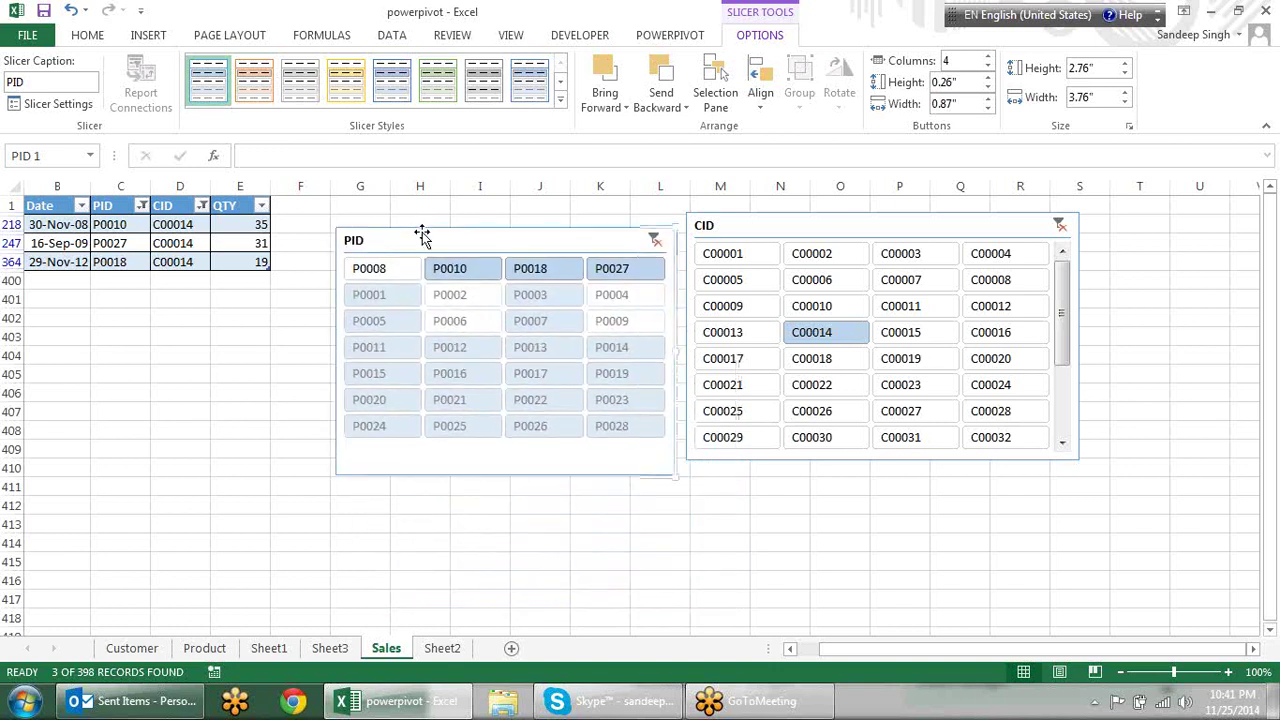
Test slicer selections such as products P0008–P0026 and customers C00009–C00024.
click(470, 300)
click(608, 350)
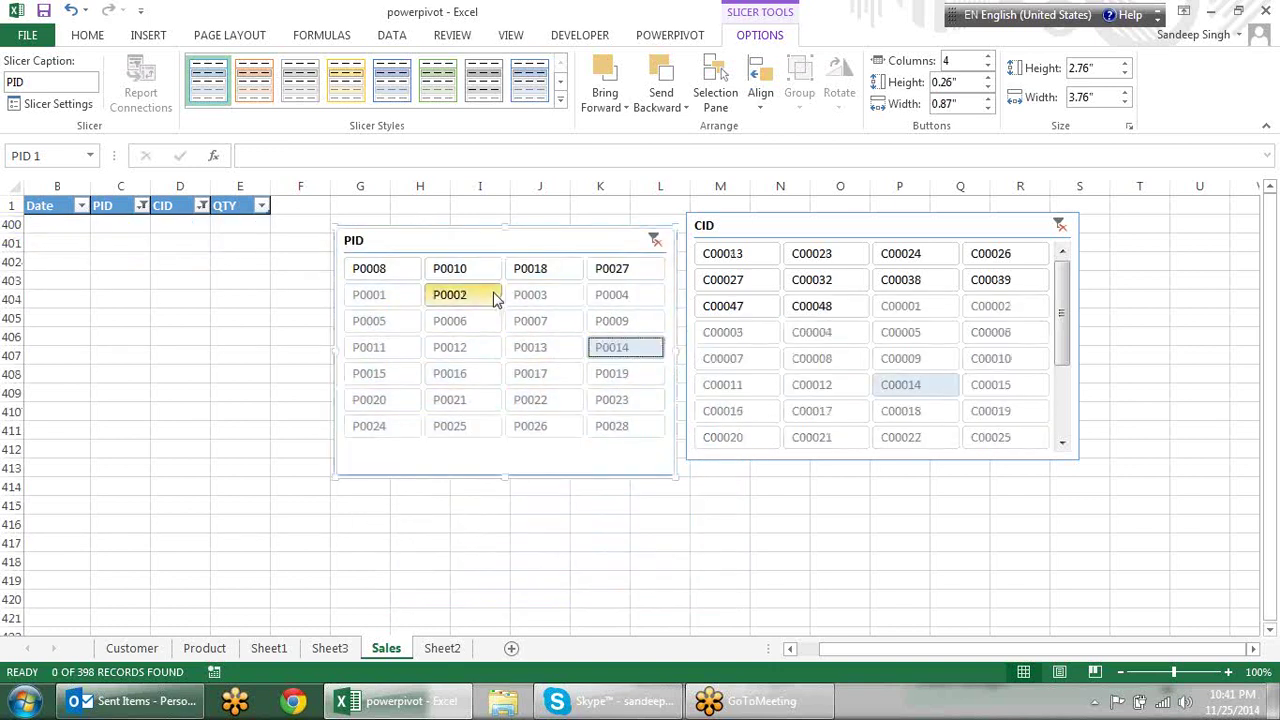
drag(490, 282, 506, 434)
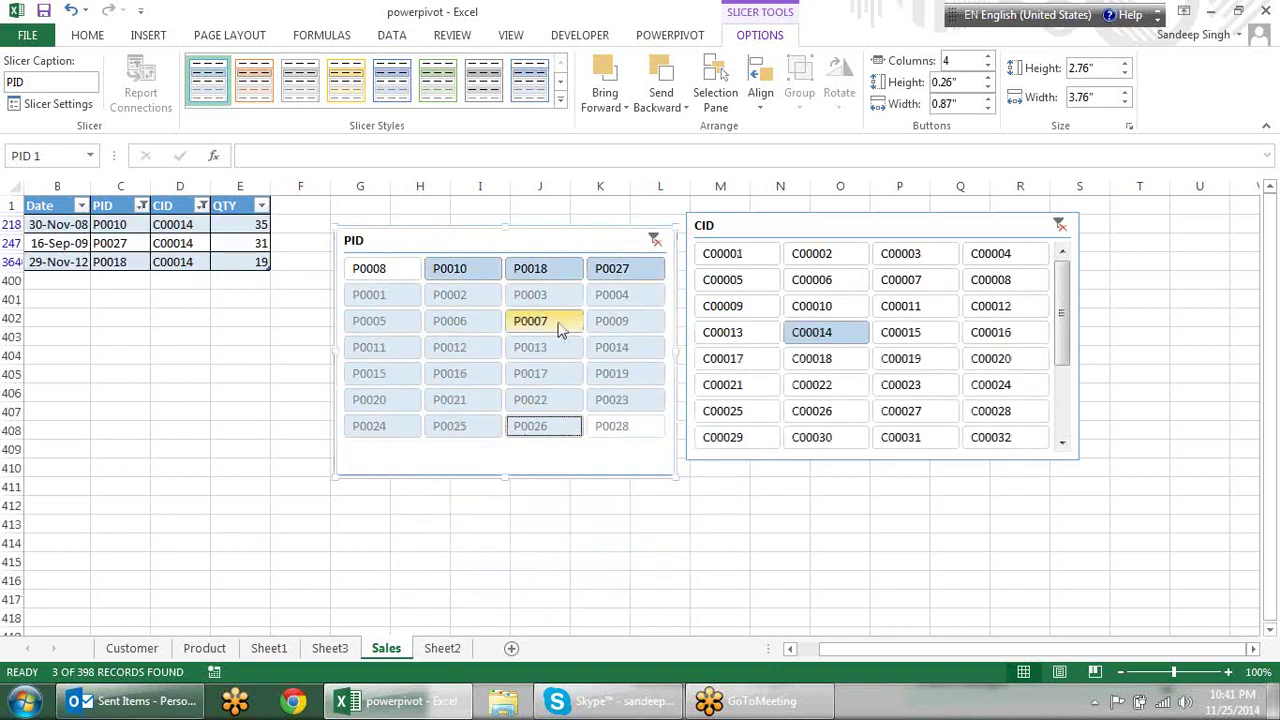
ctrl+click(392, 282)
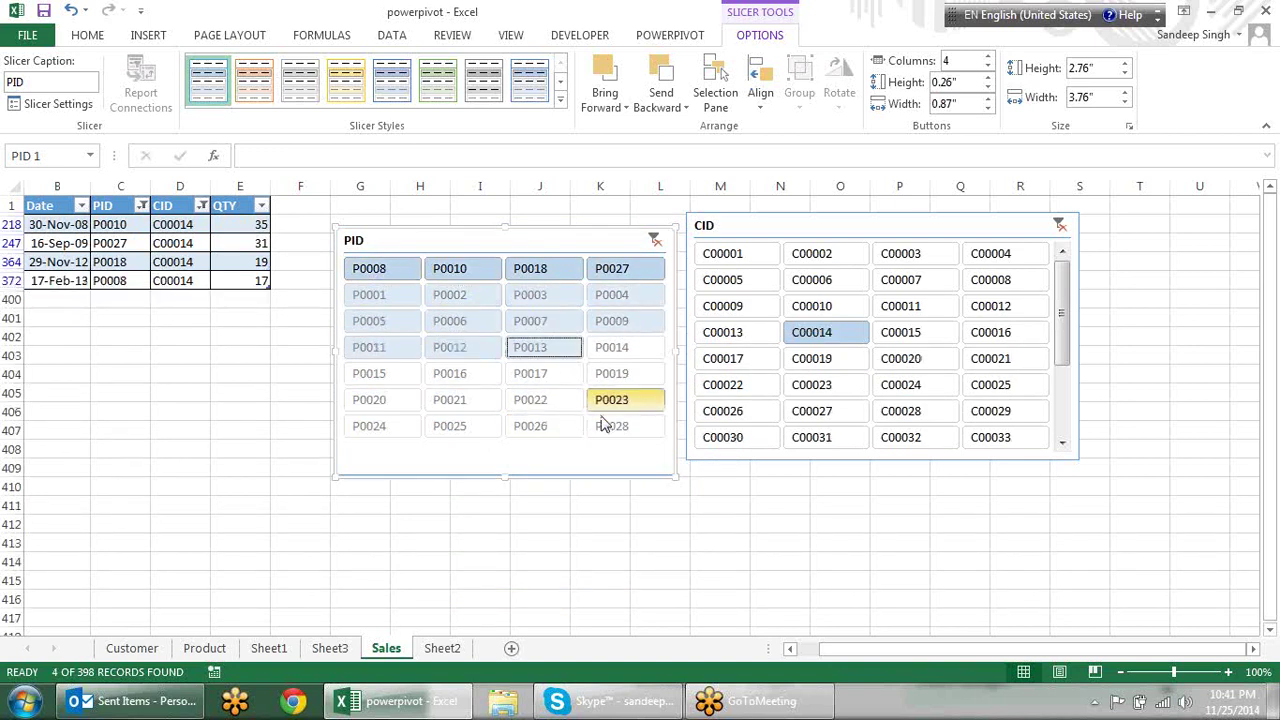
drag(500, 398, 449, 347)
drag(706, 305, 900, 388)
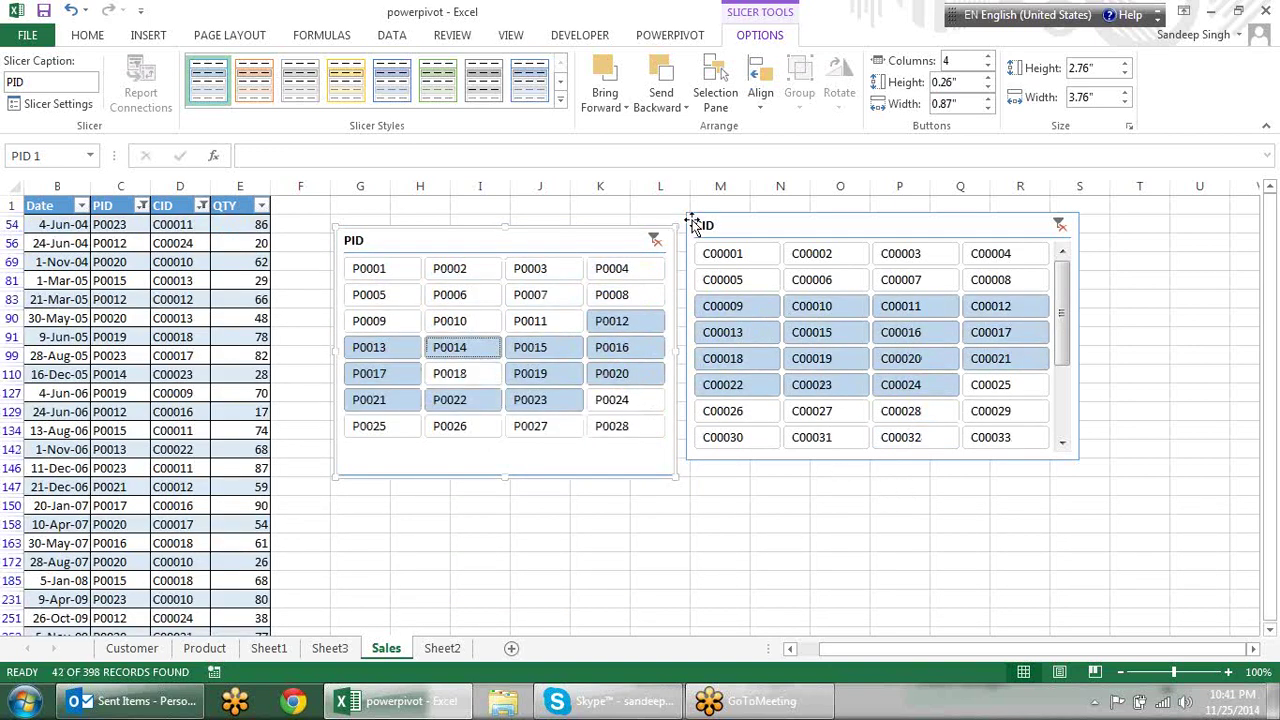
Clear the filters on both the PID and CID slicers.
click(654, 240)
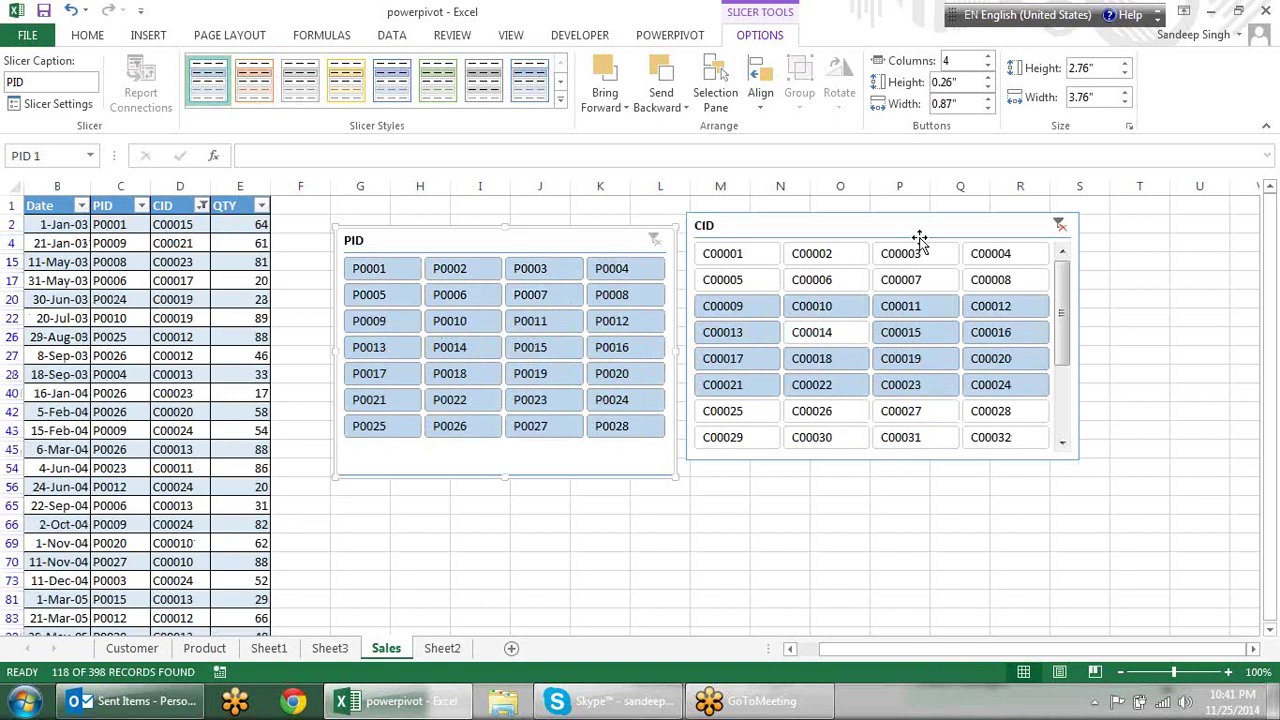
click(1059, 225)
click(1134, 395)
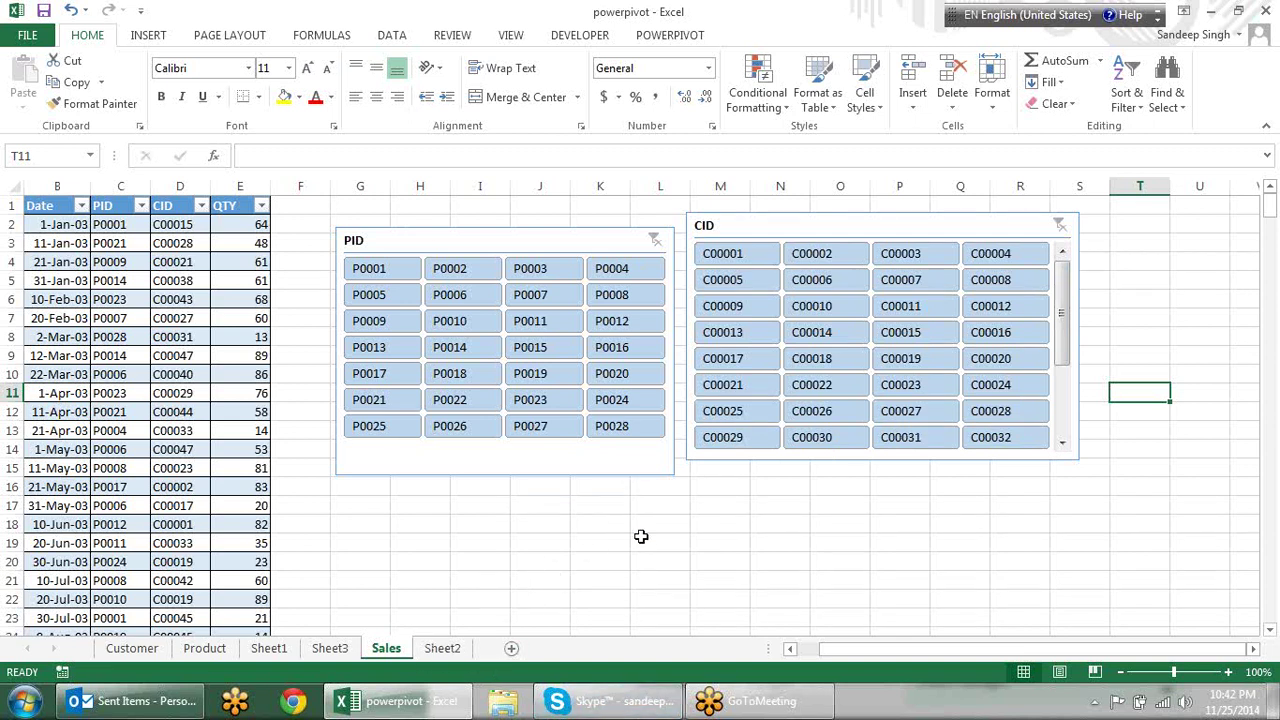
Copy the CID and QTY cells D1:E18 from the Sales table and add a new sheet.
click(641, 537)
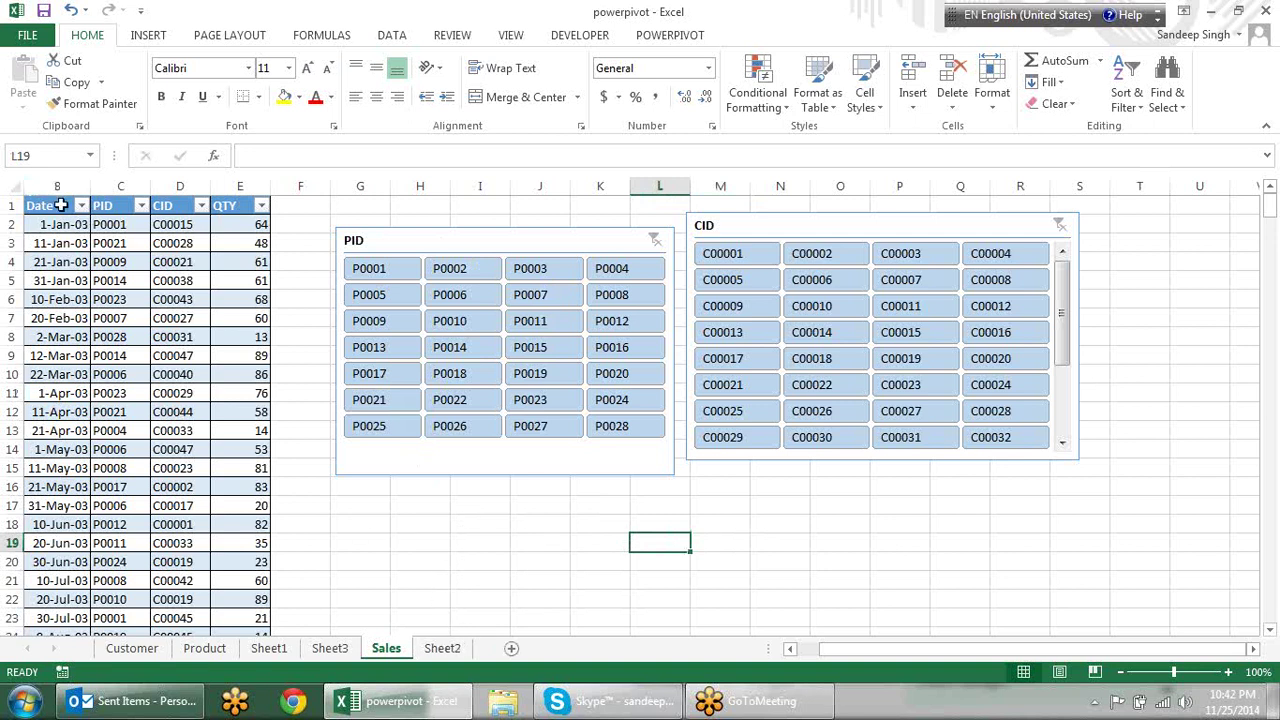
mouse_move(60, 205)
mouse_down()
mouse_move(270, 425)
mouse_move(242, 510)
mouse_up()
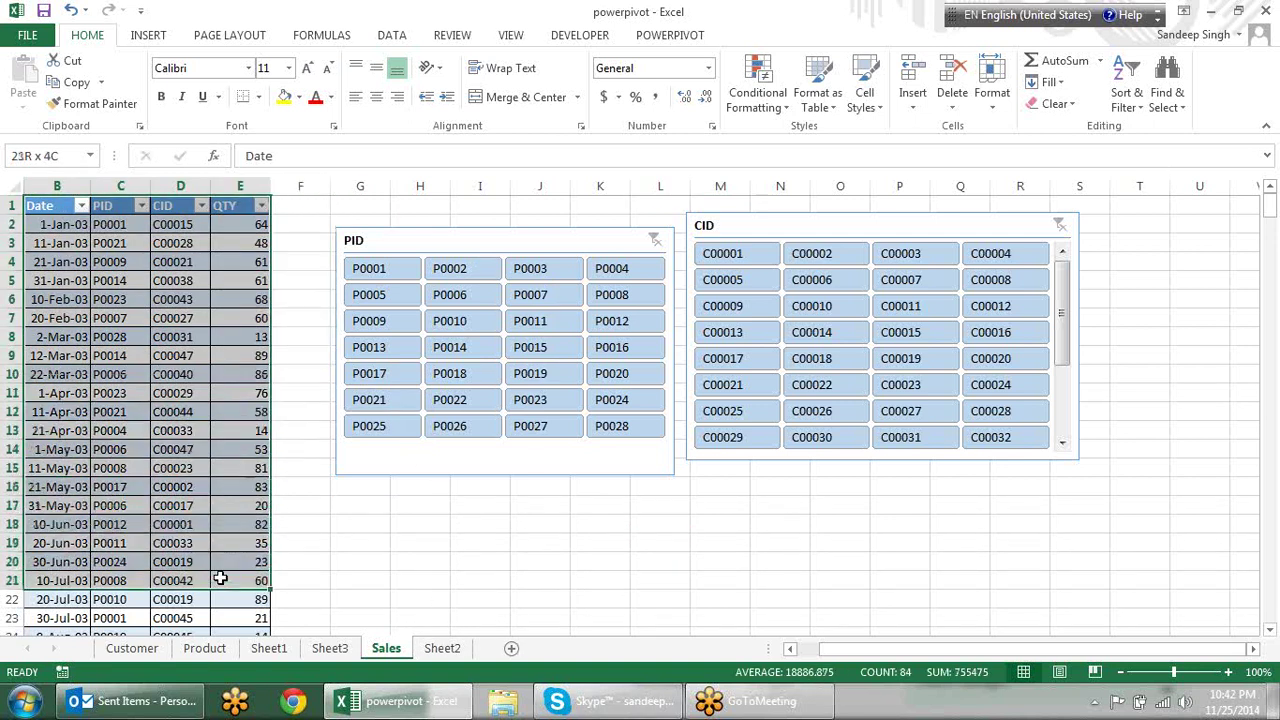
drag(168, 205, 240, 563)
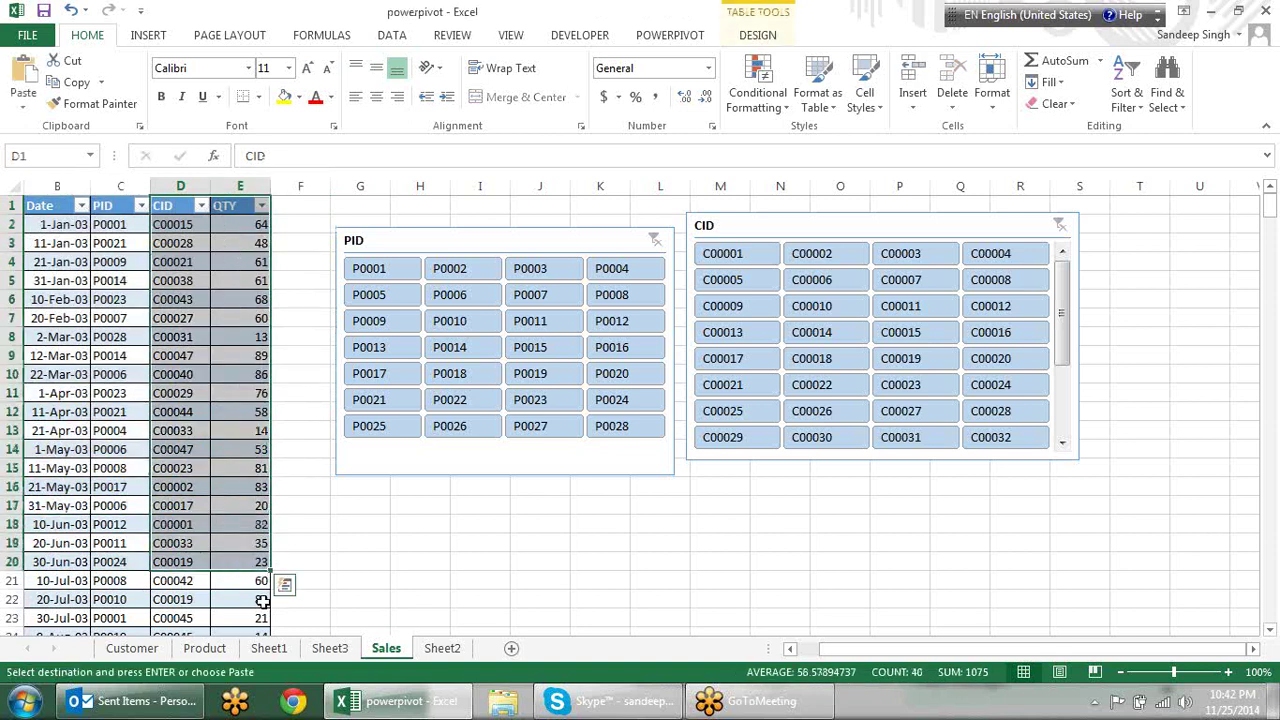
key(ctrl+c)
click(340, 503)
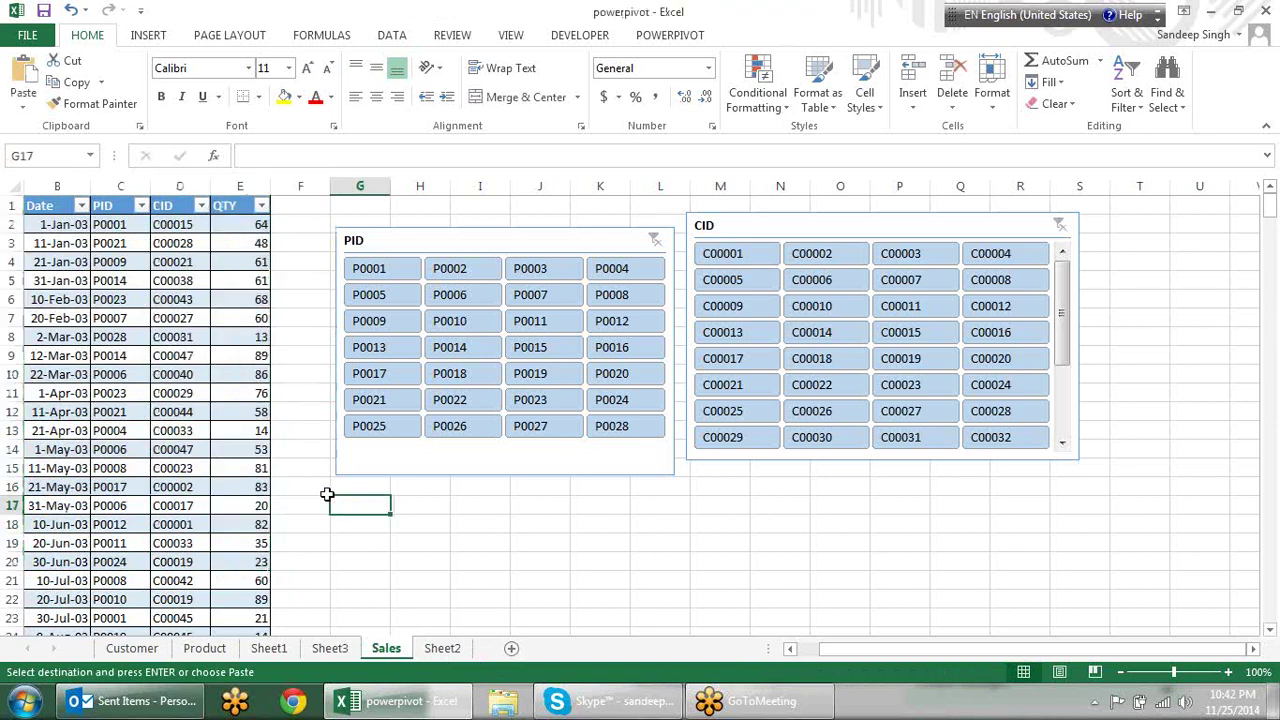
drag(243, 525, 180, 205)
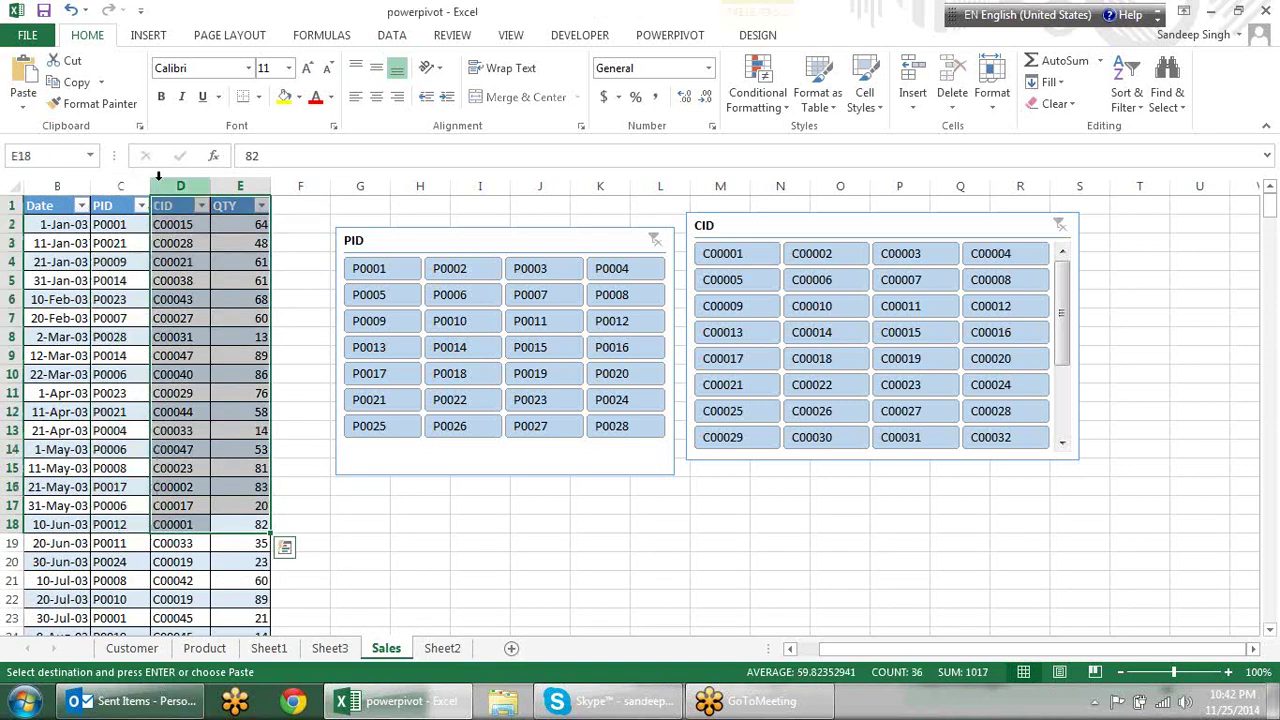
right_click(229, 325)
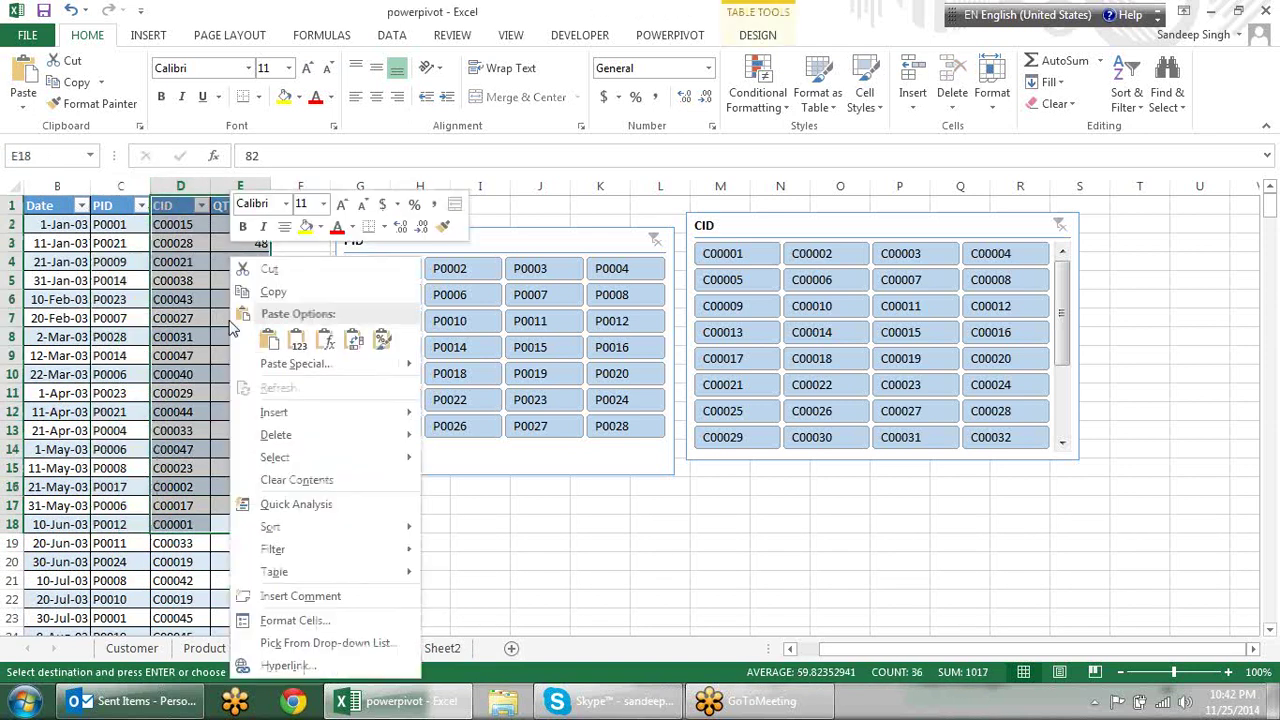
click(278, 292)
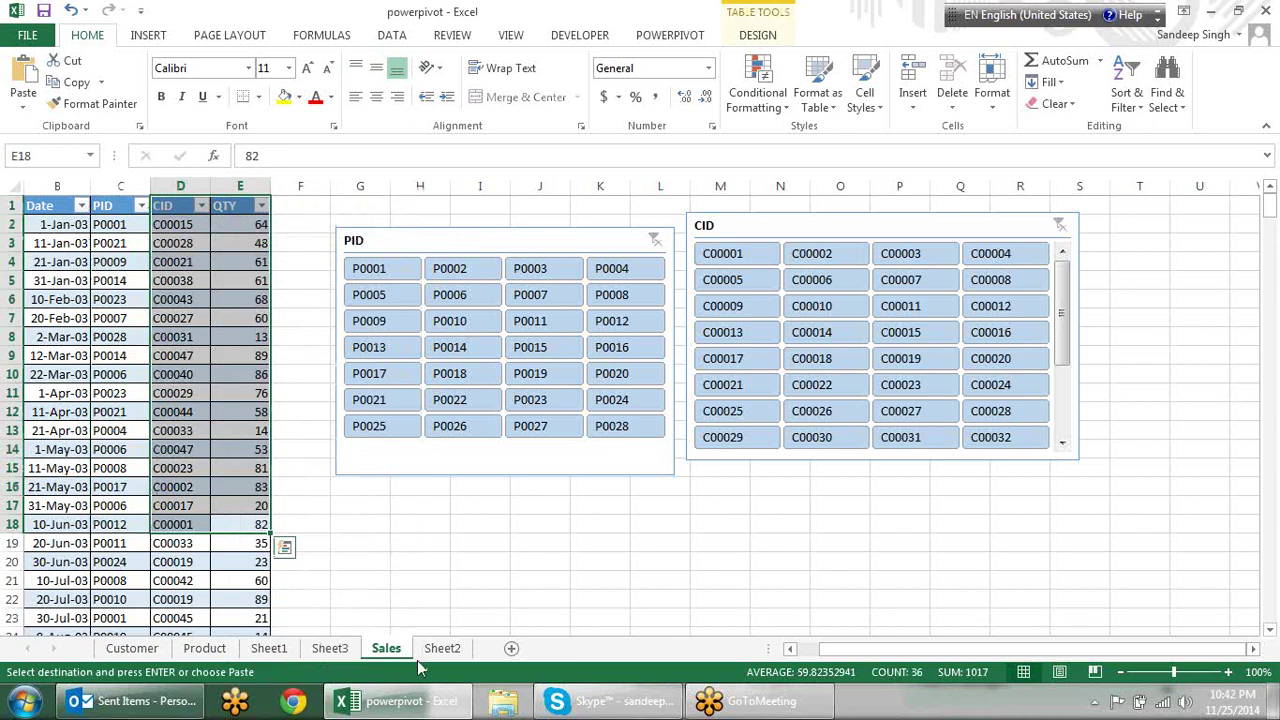
click(511, 648)
Paste the CID and QTY data into A1 of Sheet4, widen column B, and select A1:B18.
key(ctrl+v)
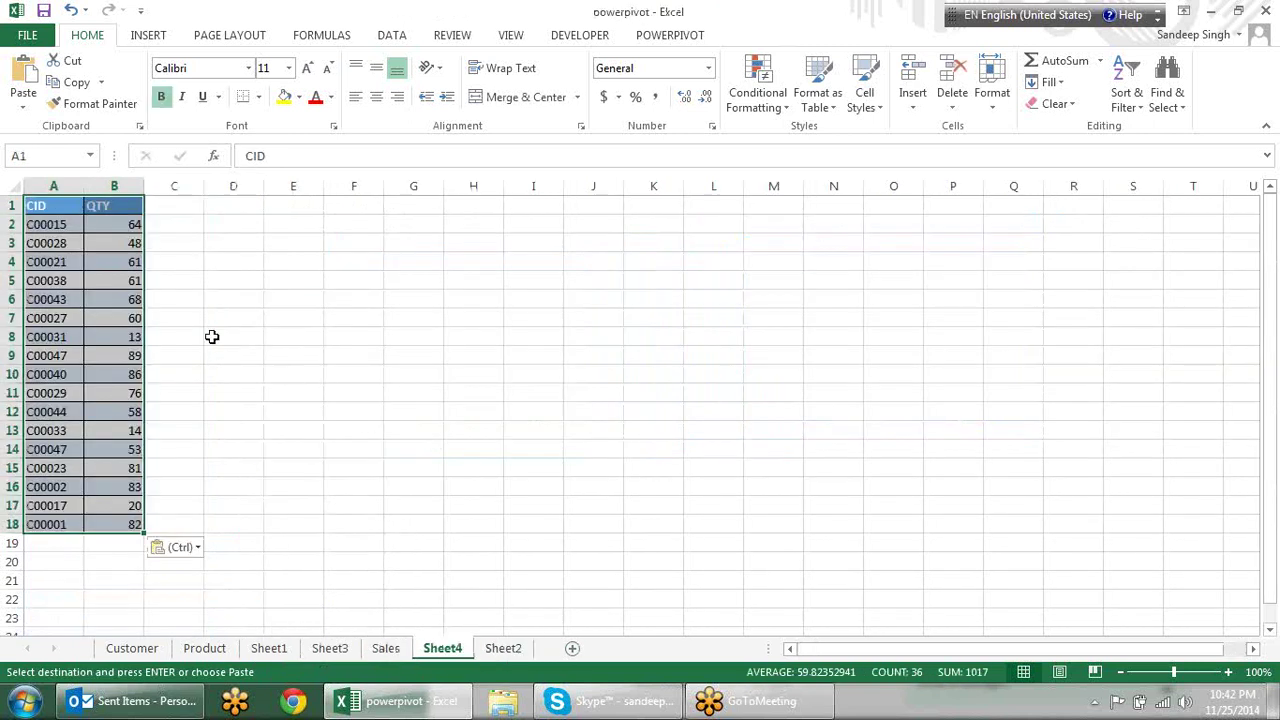
click(211, 337)
drag(144, 186, 184, 186)
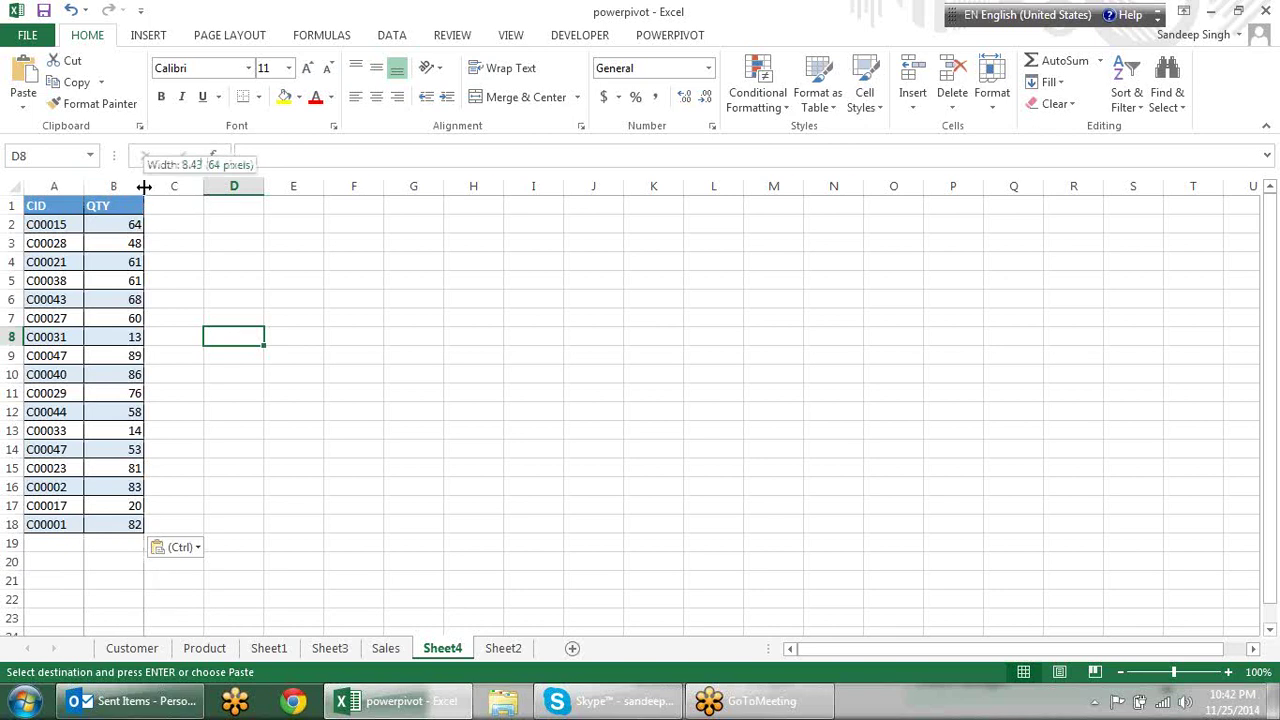
click(425, 406)
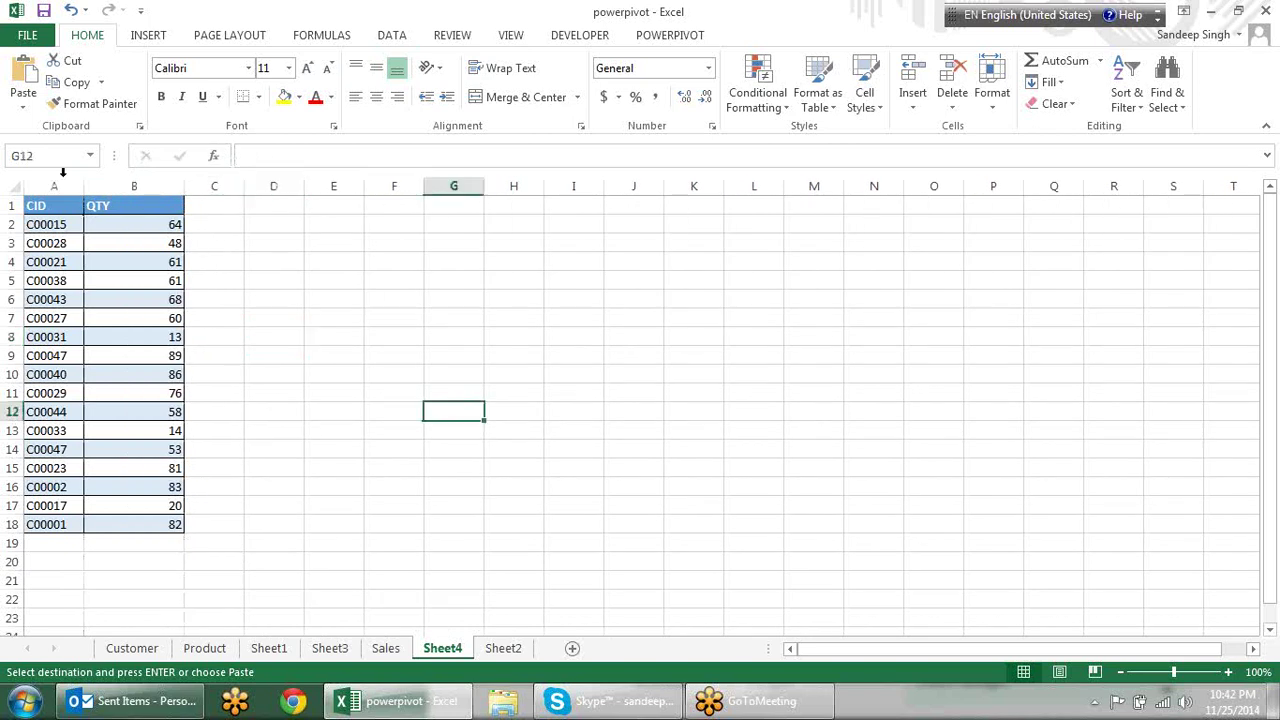
drag(66, 210, 168, 524)
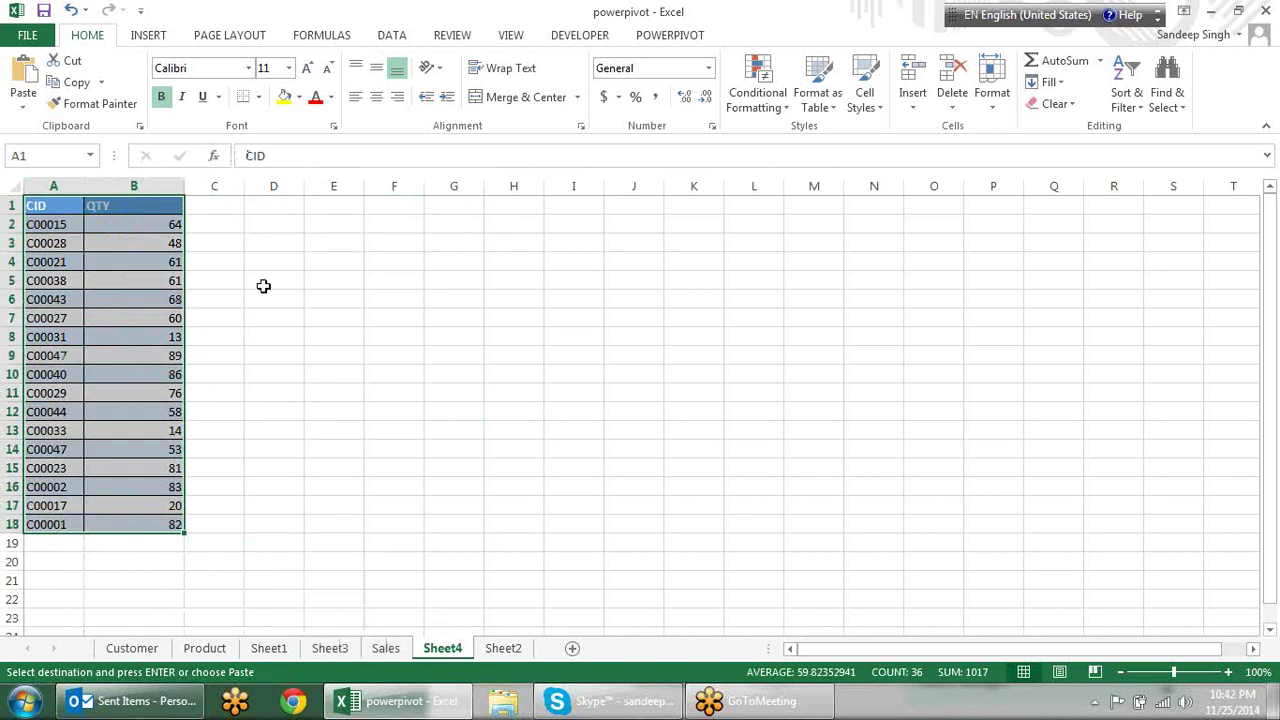
Browse the Quick Analysis Charts, Totals (including Running Total), Tables and Sparklines options.
key(ctrl+q)
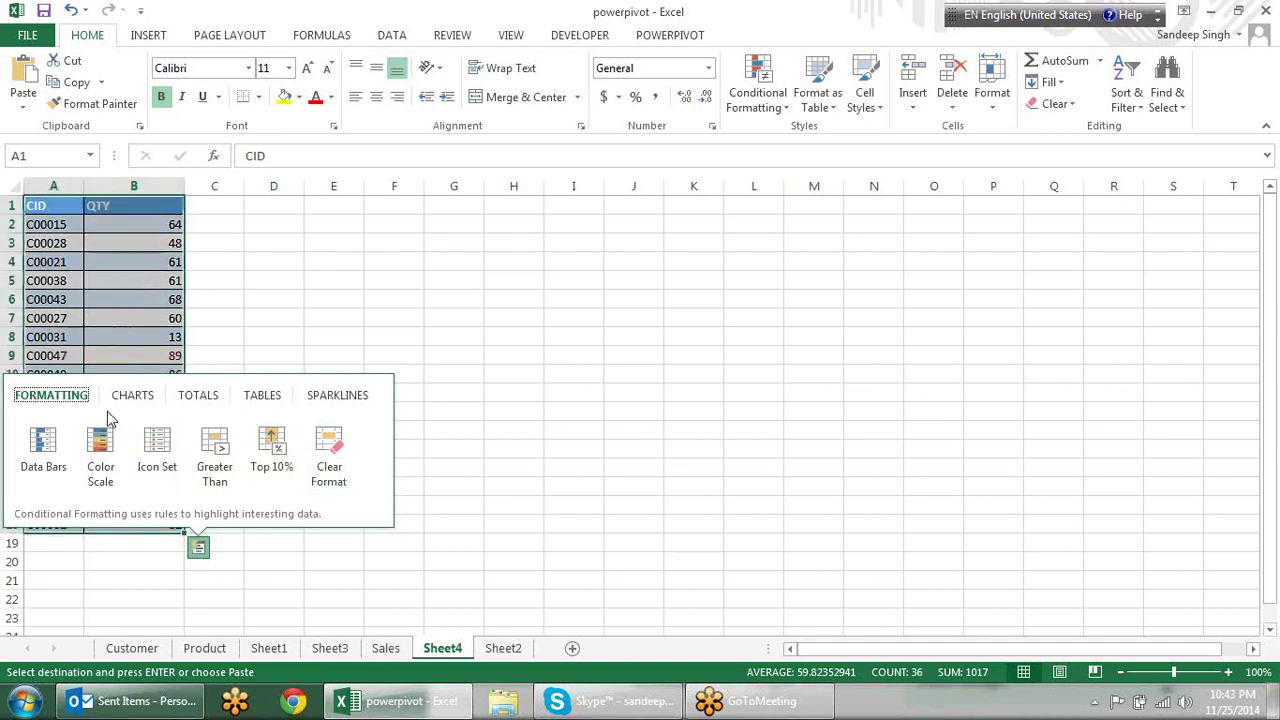
click(147, 398)
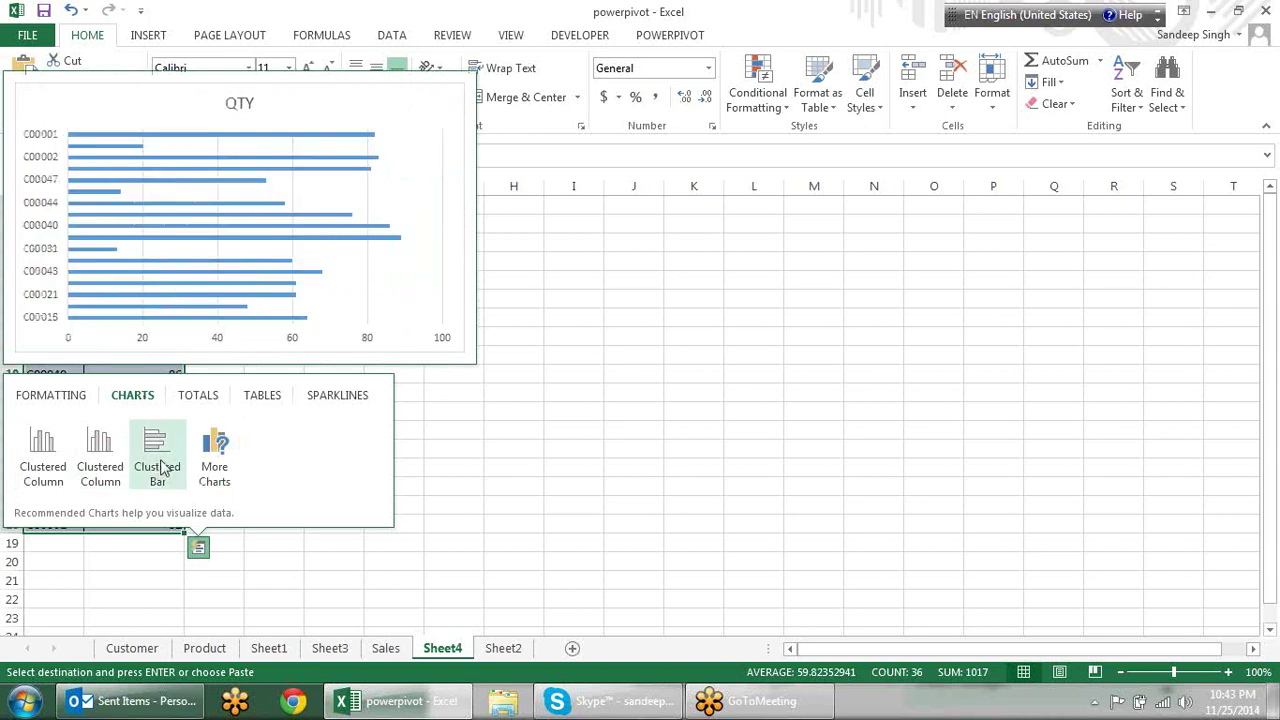
click(193, 399)
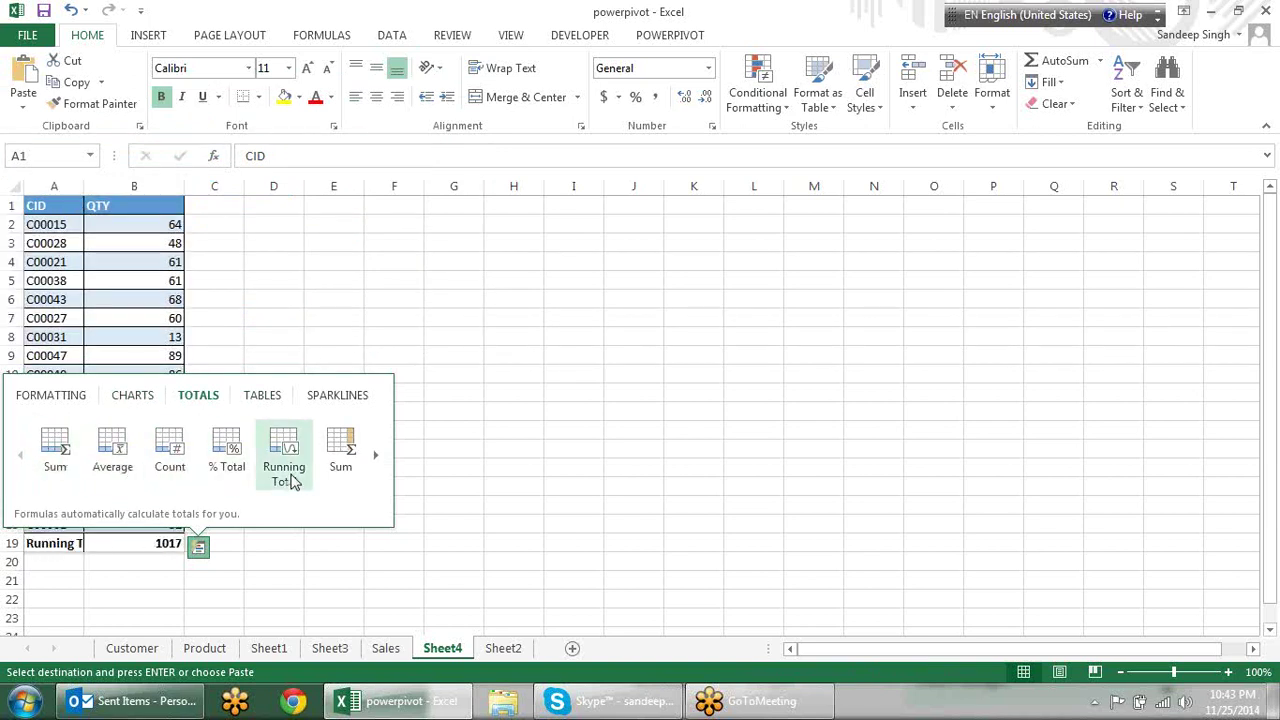
click(376, 456)
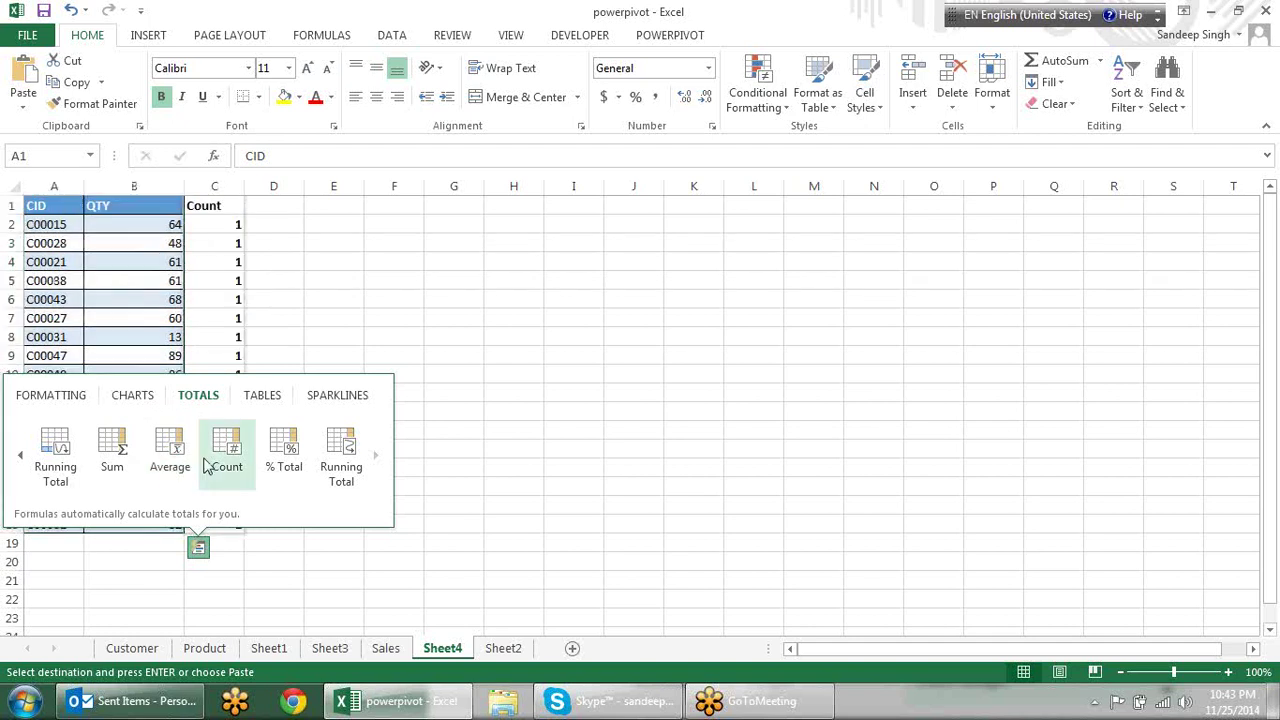
click(268, 396)
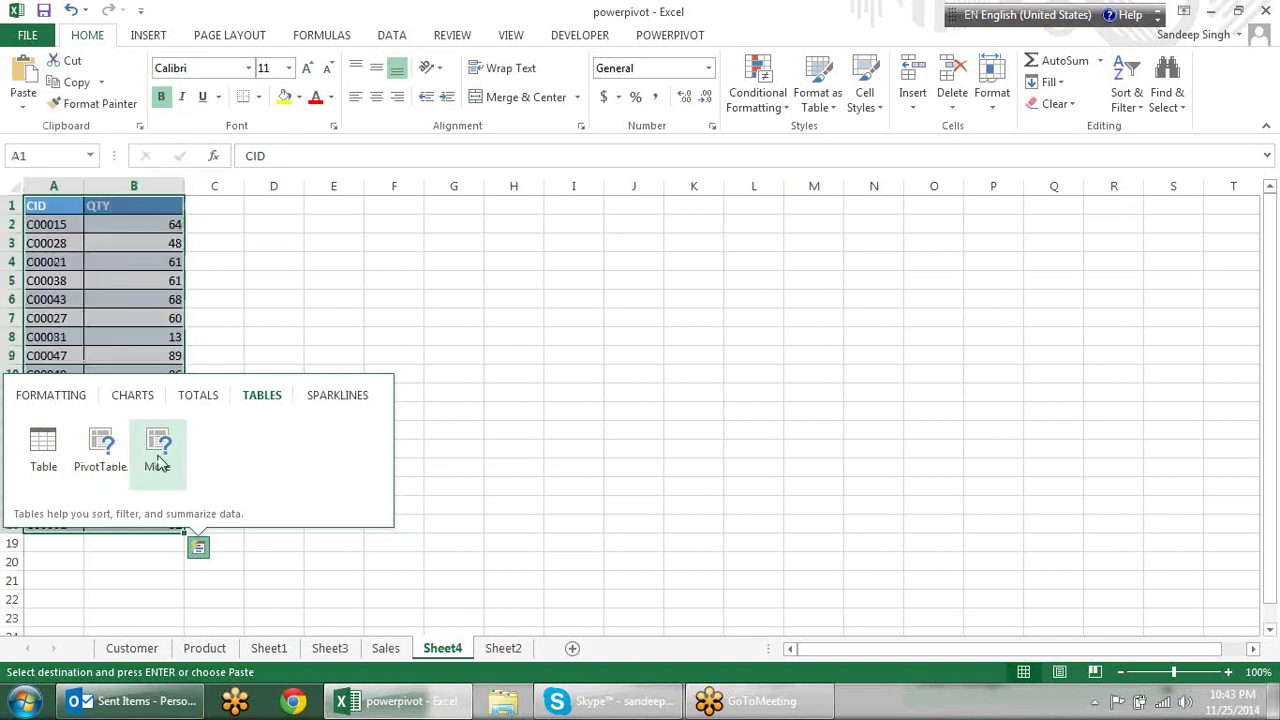
click(355, 398)
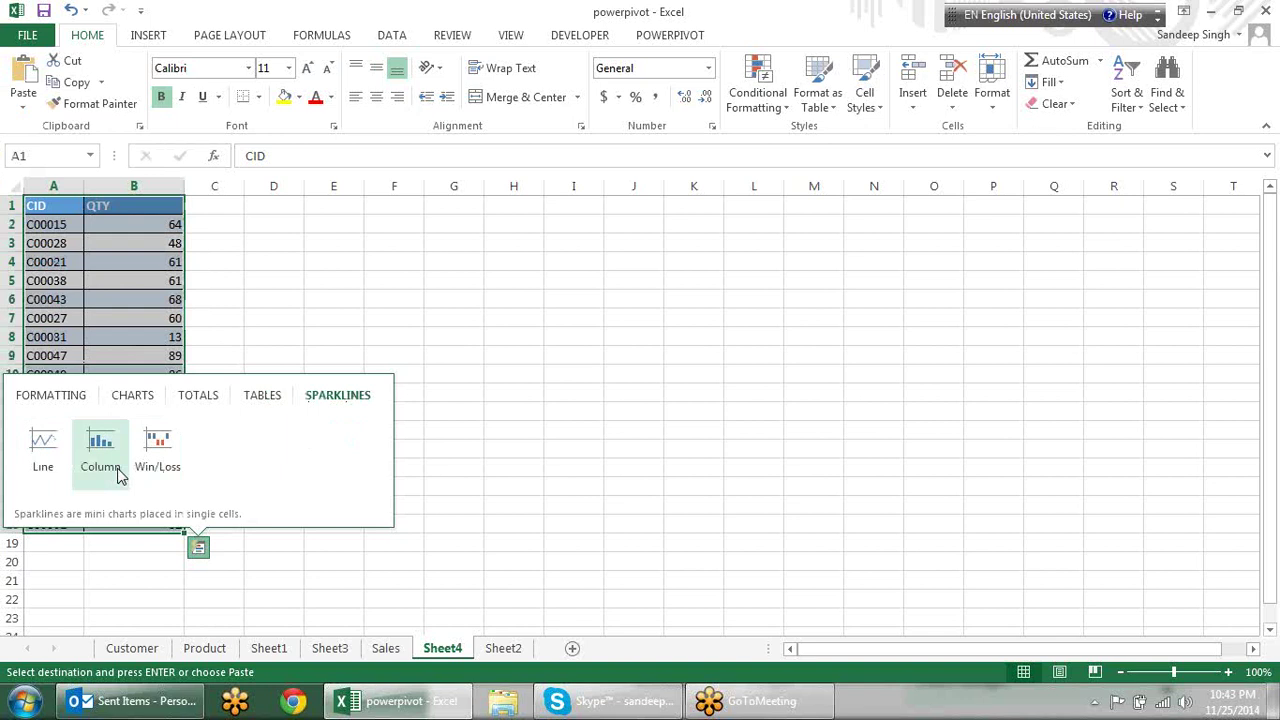
Add Win/Loss sparklines, undo them, and reselect the A1:B18 data.
click(156, 474)
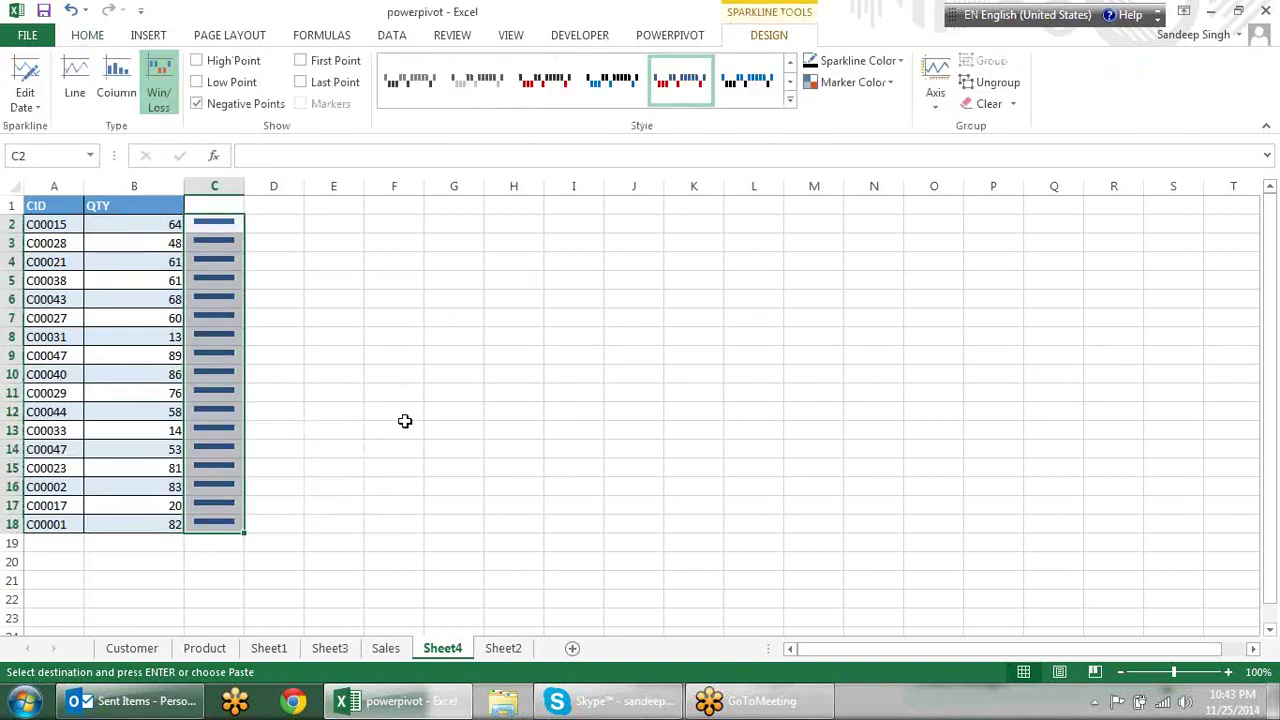
key(ctrl+z)
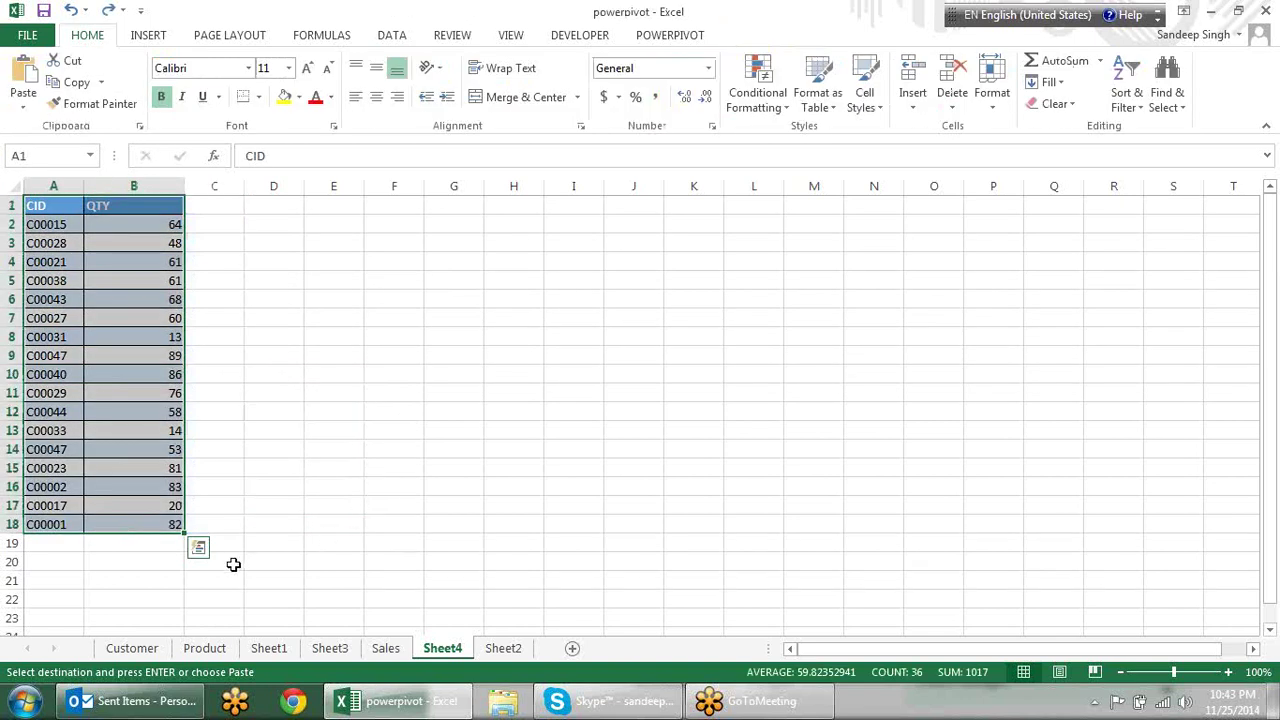
click(200, 548)
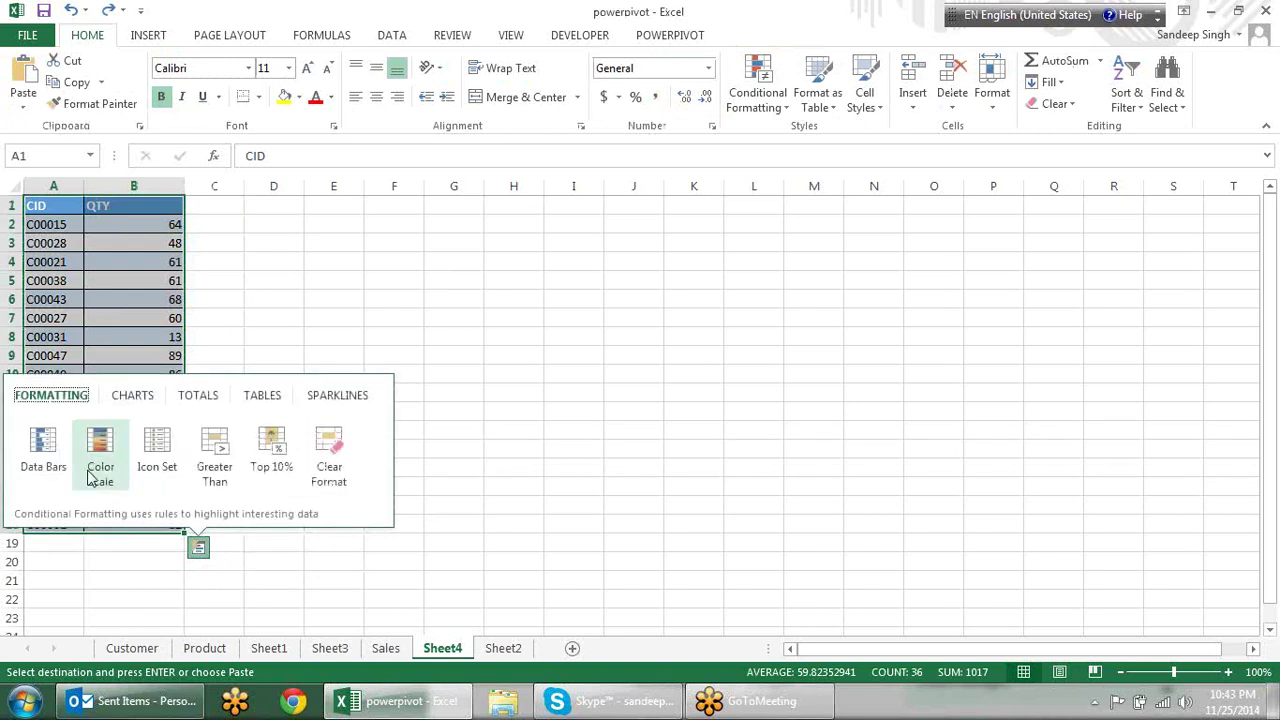
click(345, 398)
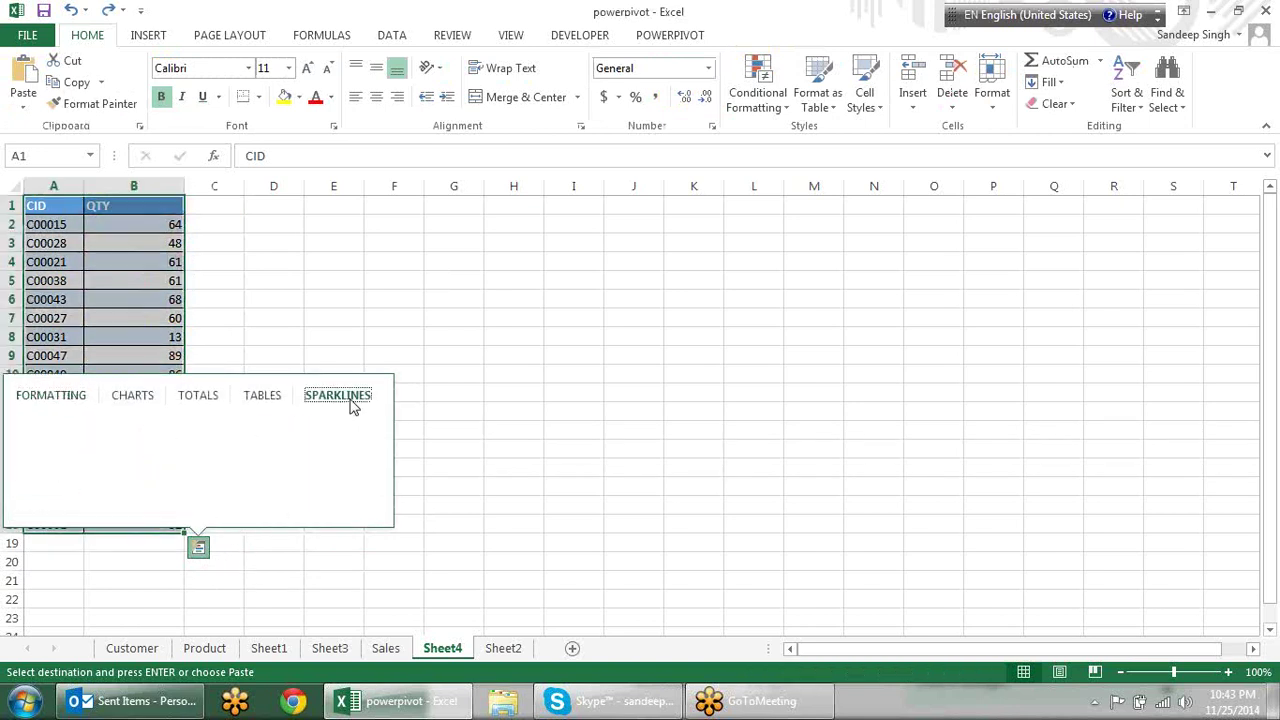
click(280, 398)
click(694, 467)
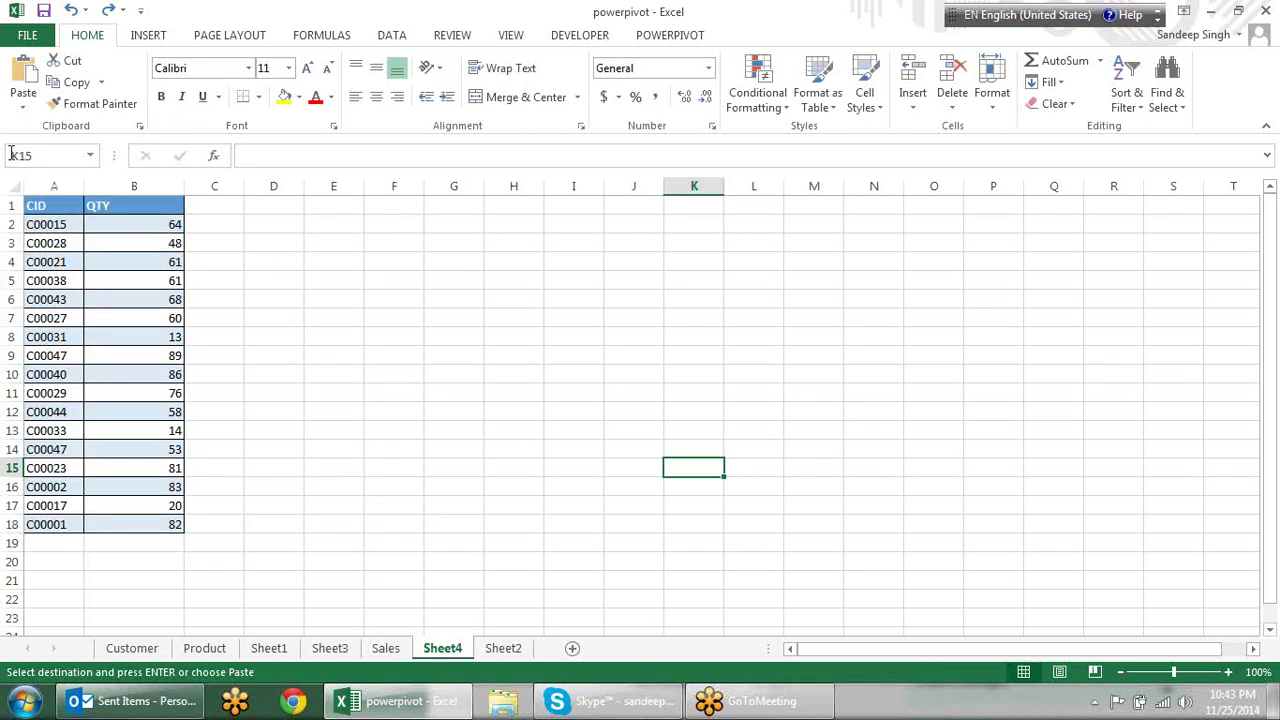
drag(45, 208, 173, 526)
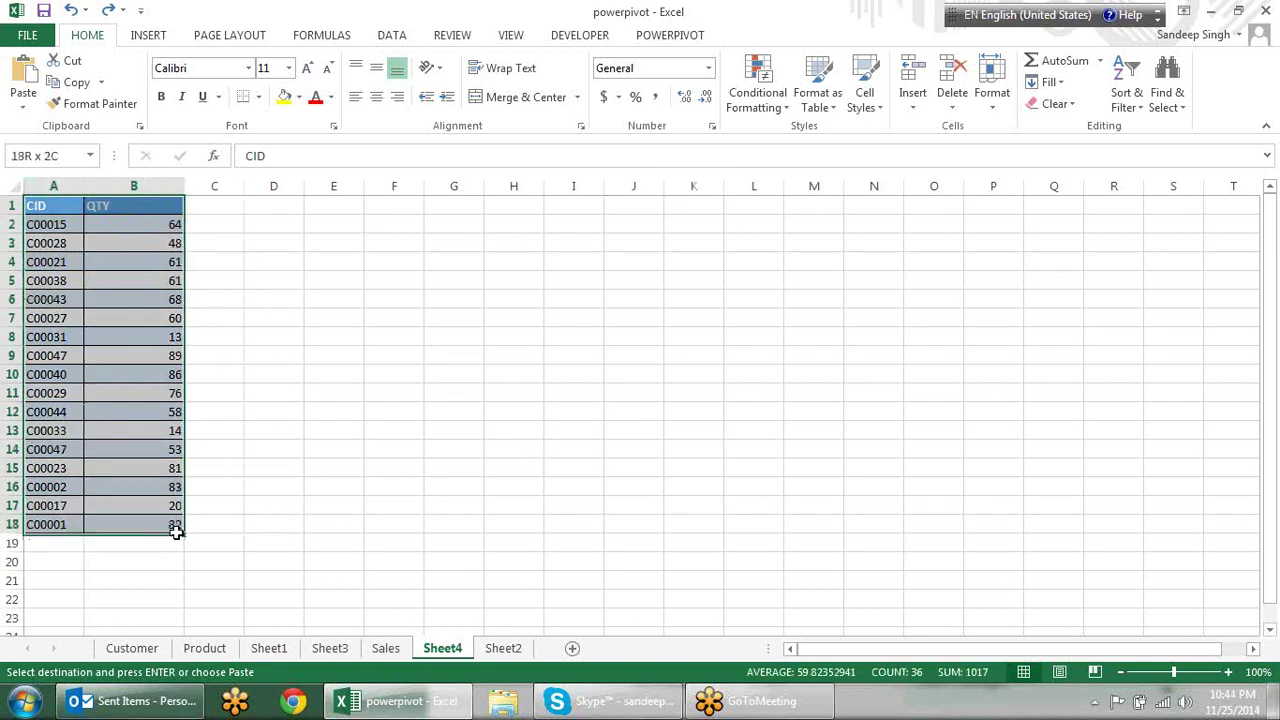
click(140, 37)
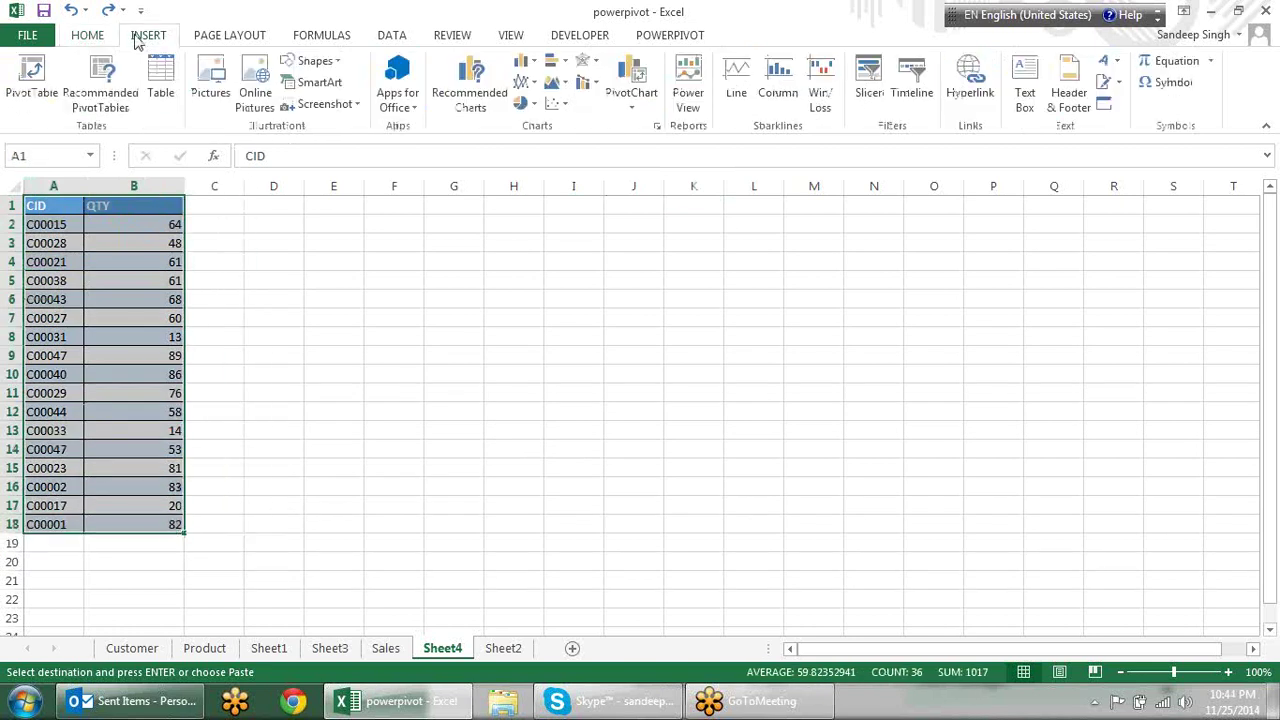
Return to the Sales sheet, pick a cell in the sales table, and open Recommended Charts.
click(269, 648)
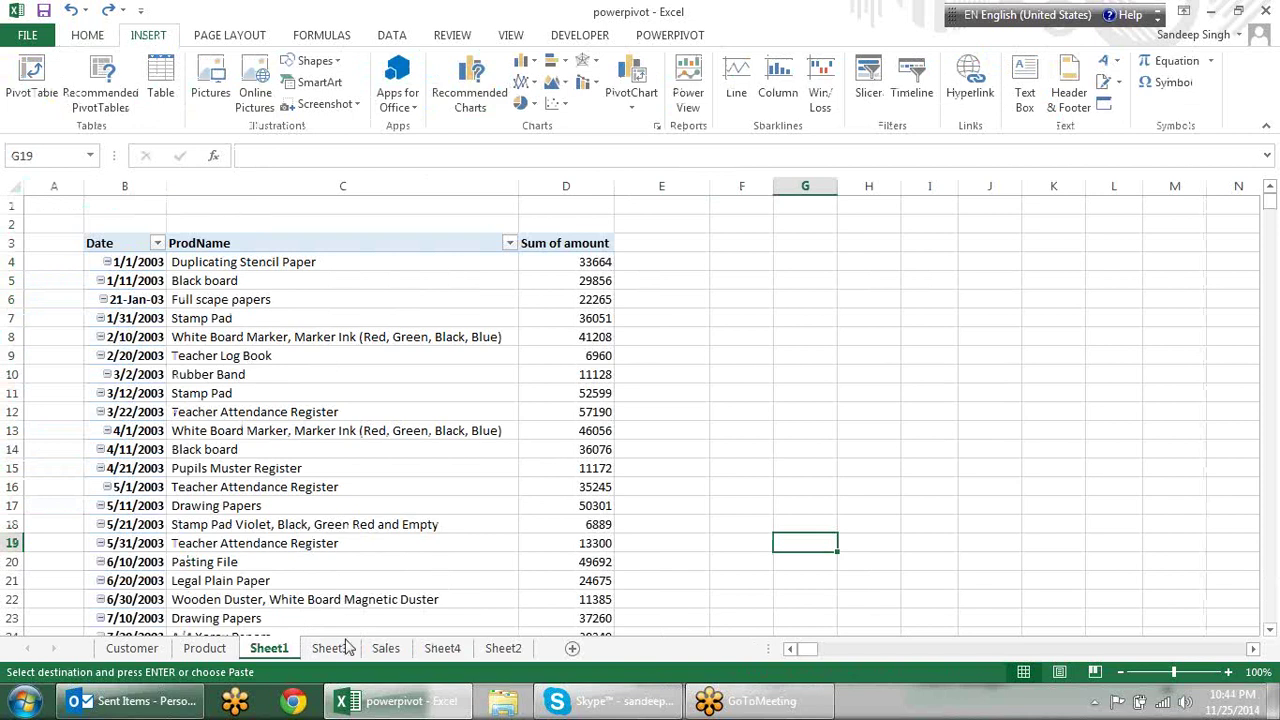
click(386, 648)
click(343, 508)
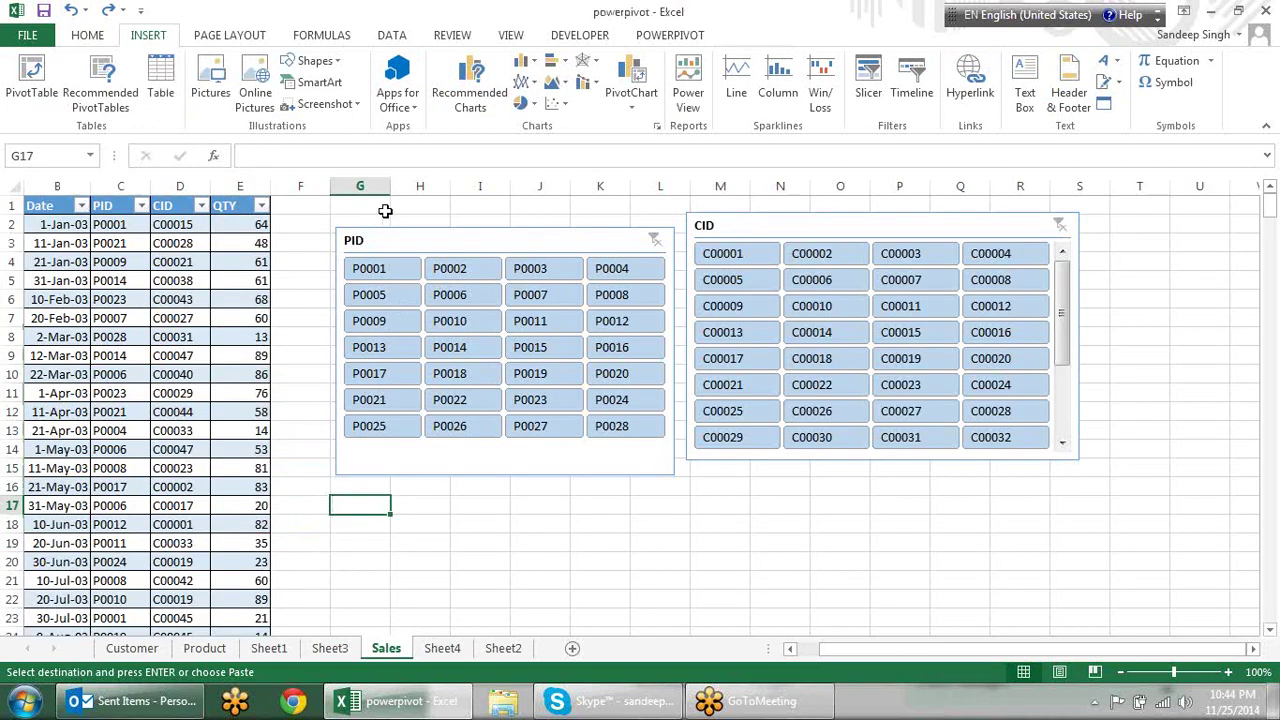
drag(50, 205, 260, 712)
scroll(382, 414, up, 18)
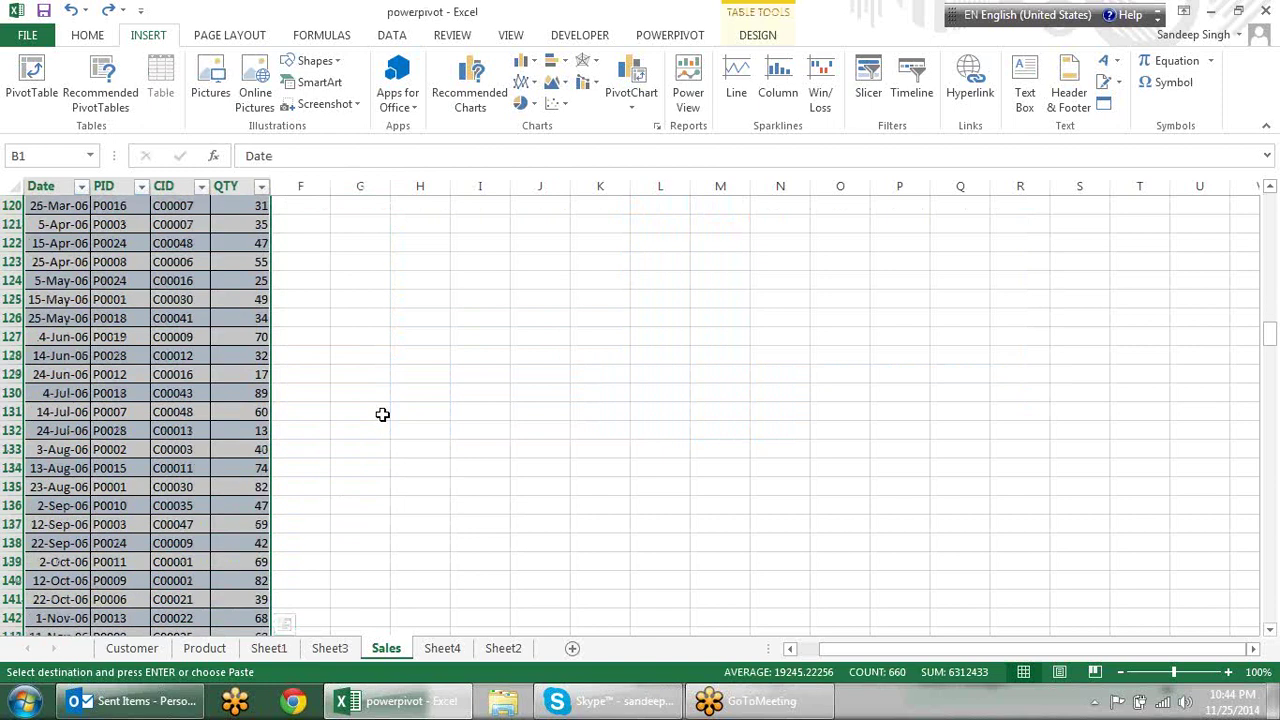
scroll(382, 414, up, 20)
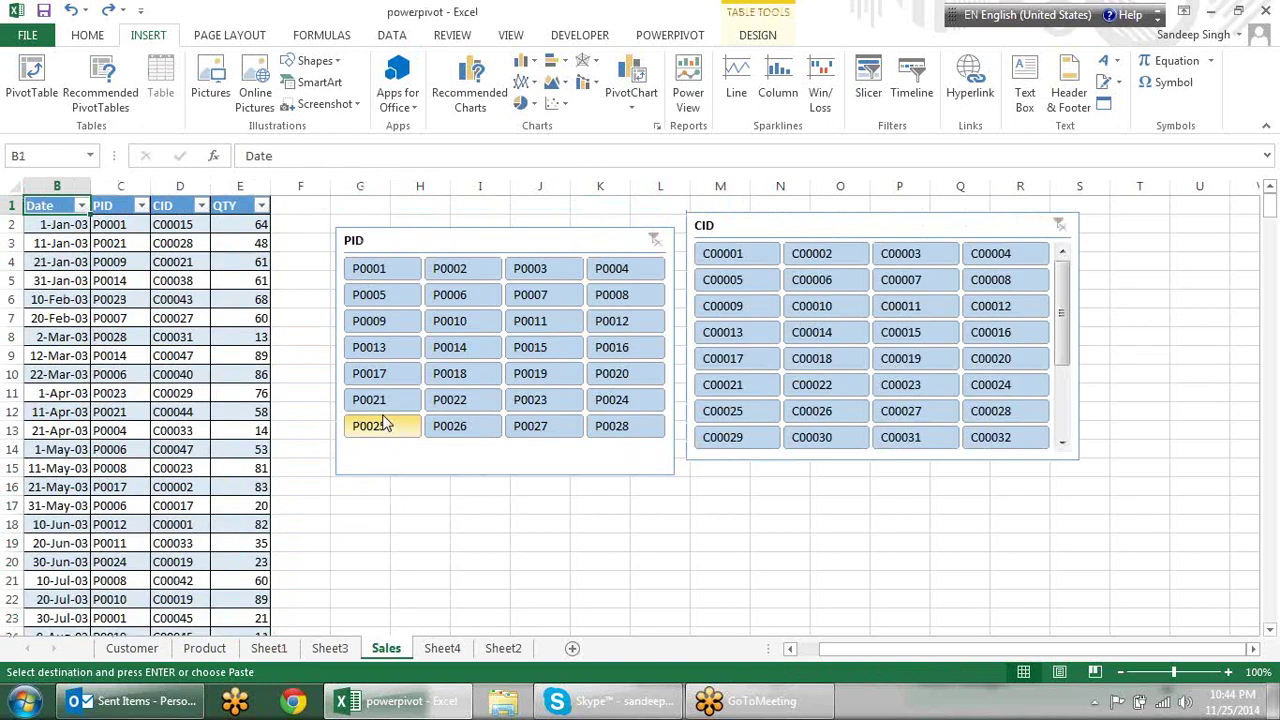
click(122, 300)
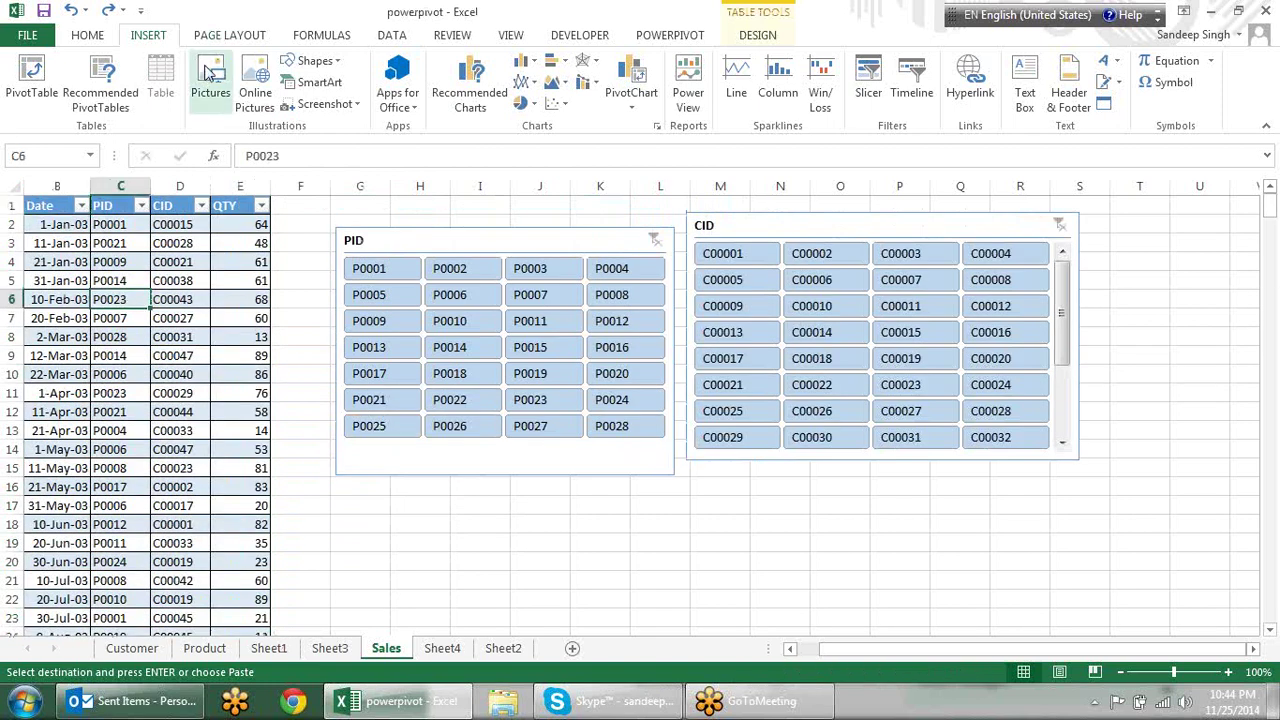
click(457, 96)
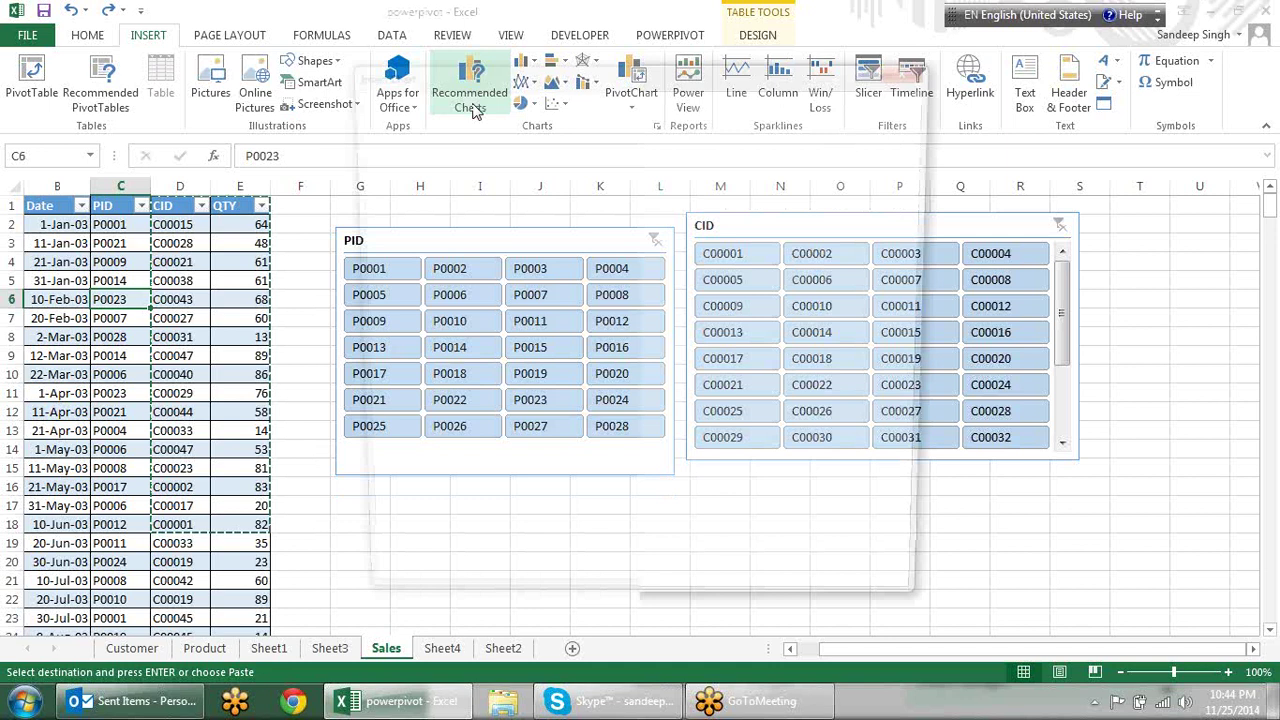
Preview the Sum of QTY by PID, QTY scatter and Count of SID by PID charts, then cancel.
click(440, 268)
click(440, 370)
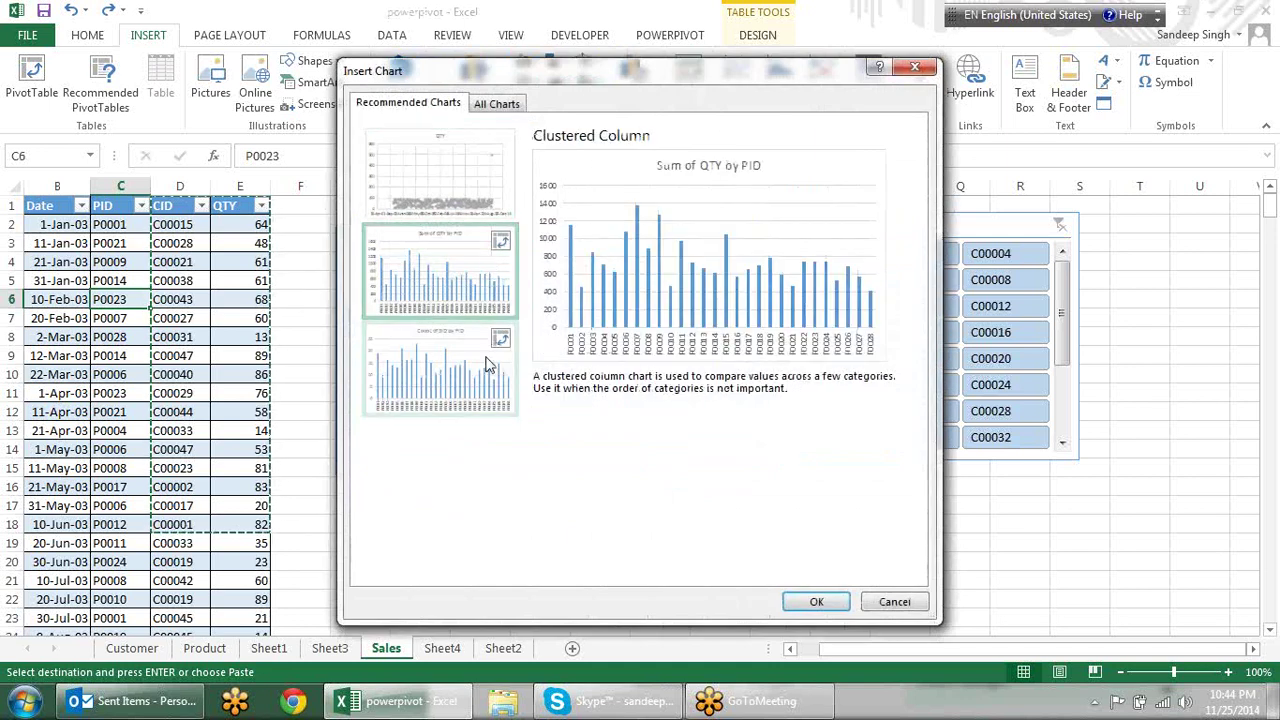
click(446, 268)
click(446, 201)
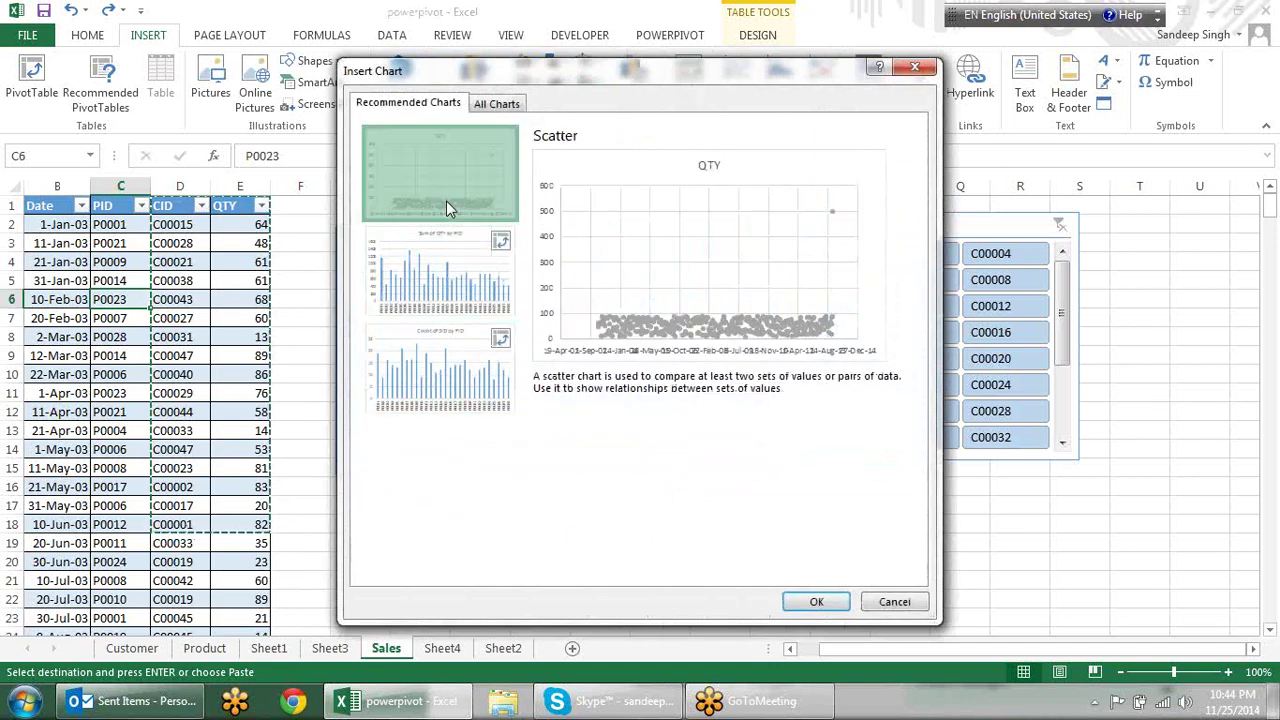
click(430, 357)
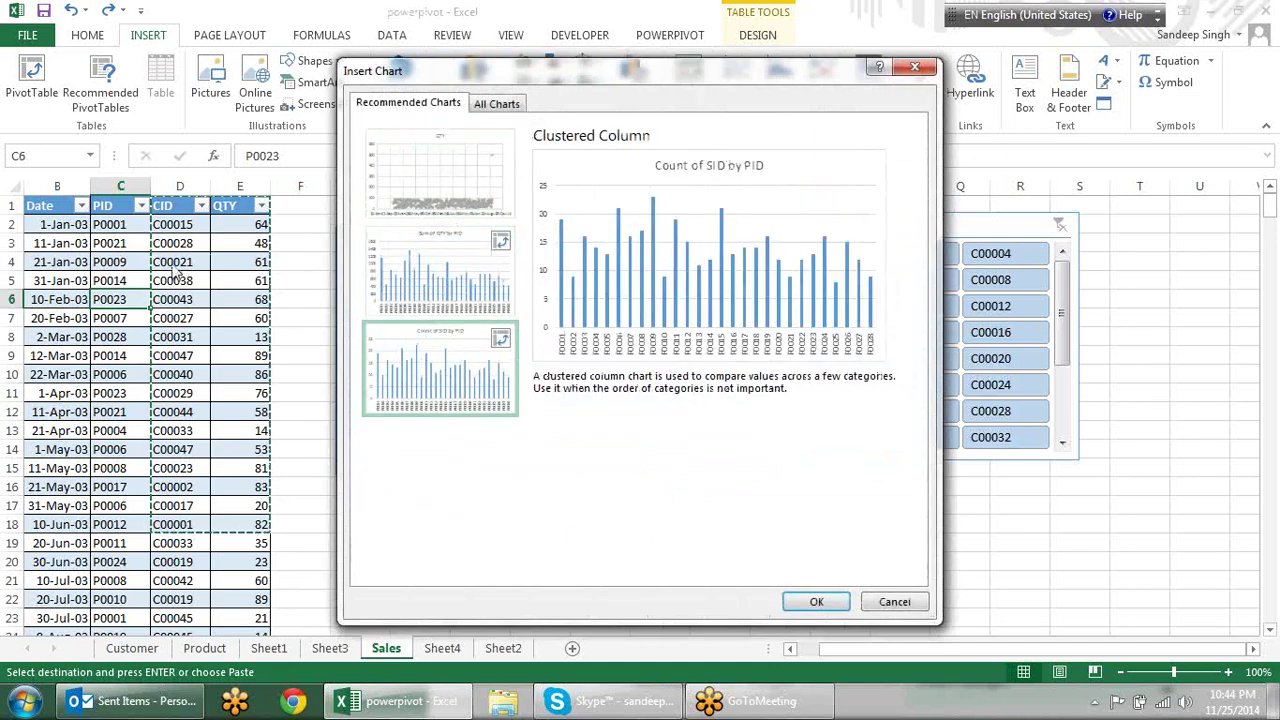
key(Escape)
click(130, 265)
key(Escape)
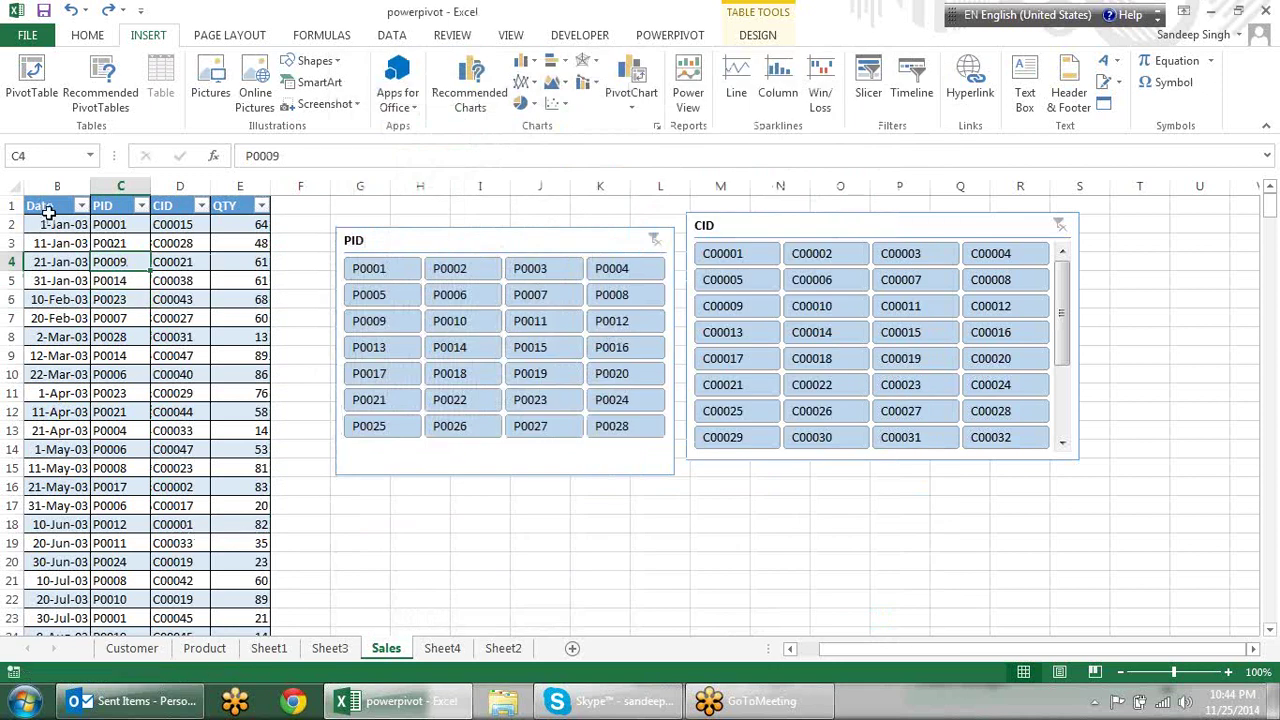
Insert the Sum of QTY by PID clustered column PivotChart onto new Sheet5.
click(88, 280)
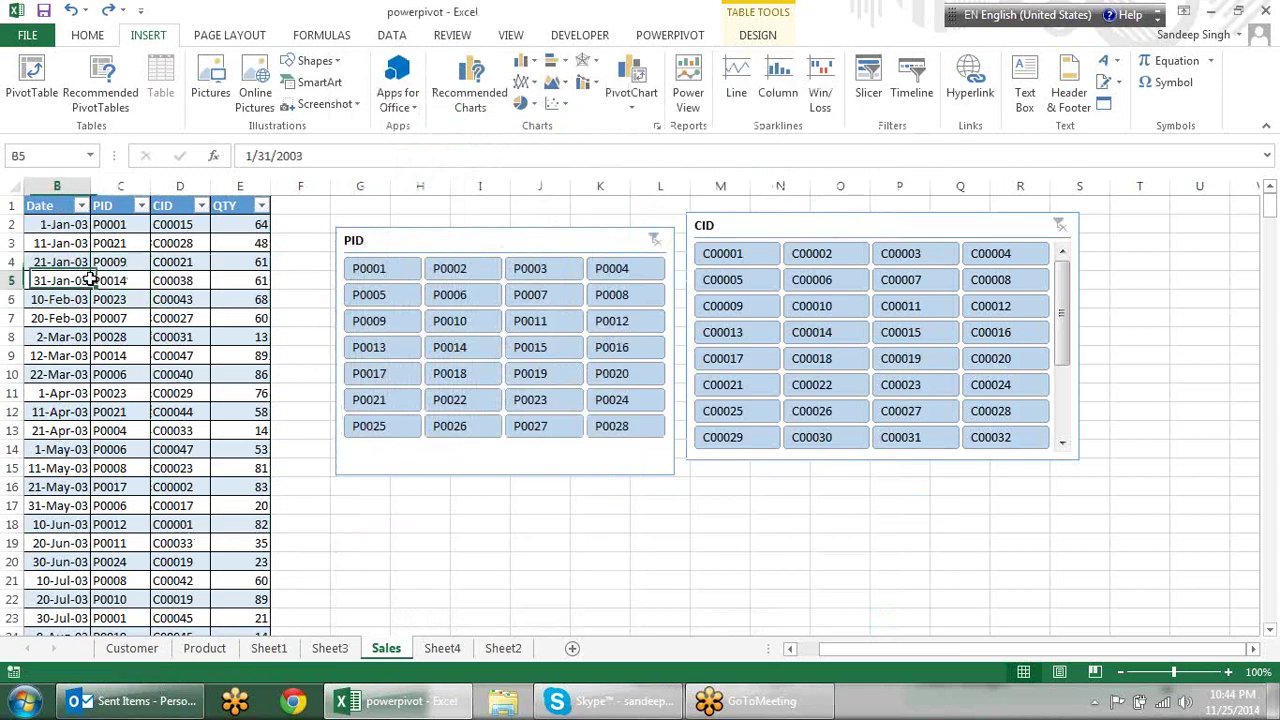
click(476, 104)
click(488, 290)
click(481, 360)
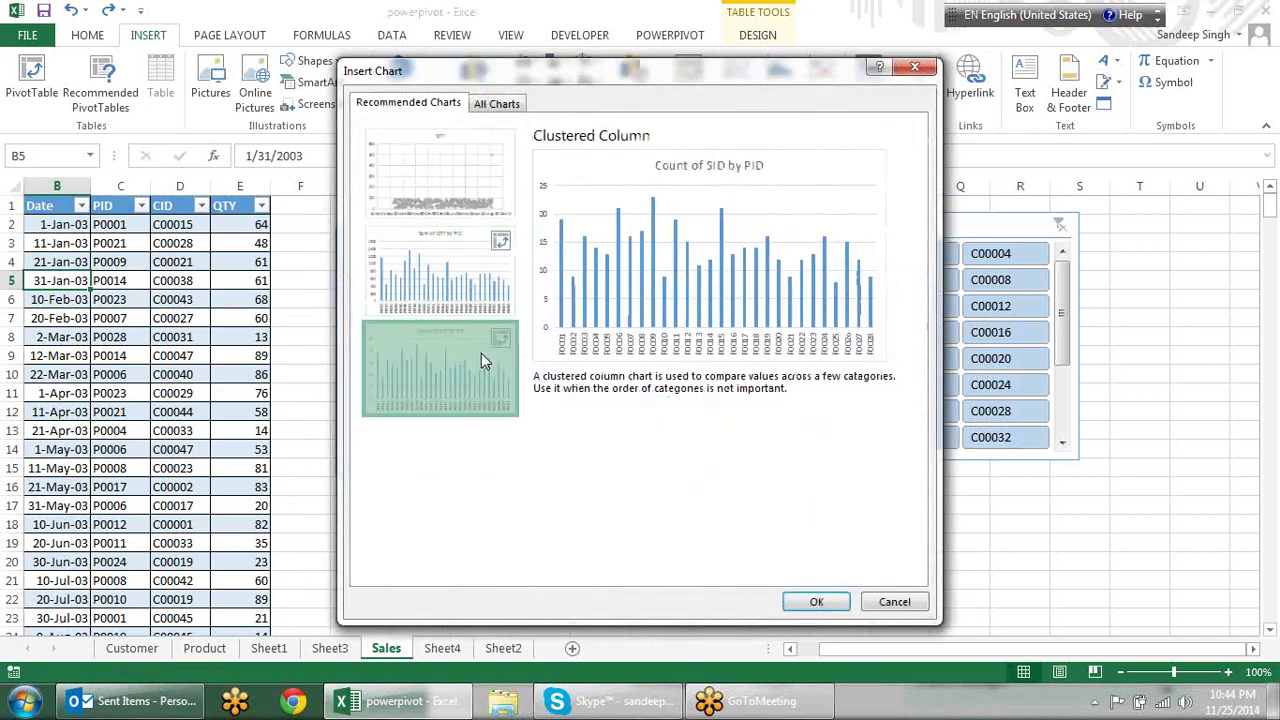
click(473, 245)
click(479, 174)
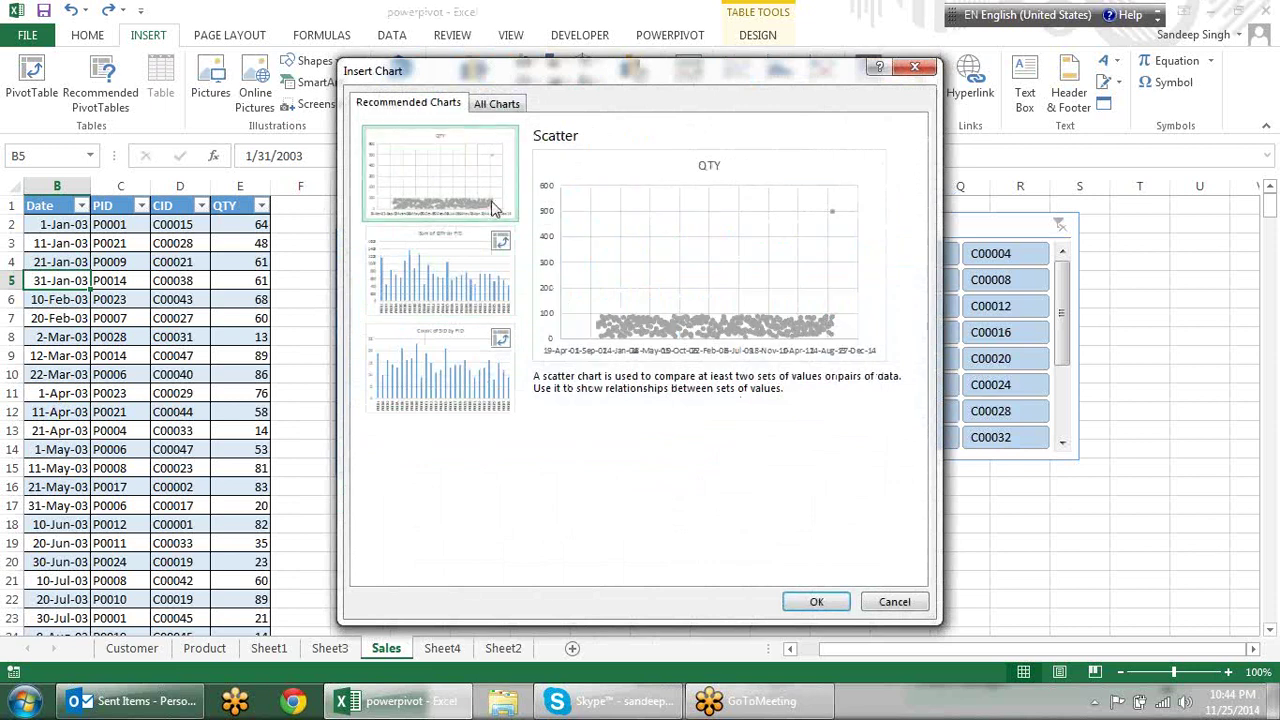
click(463, 261)
click(450, 349)
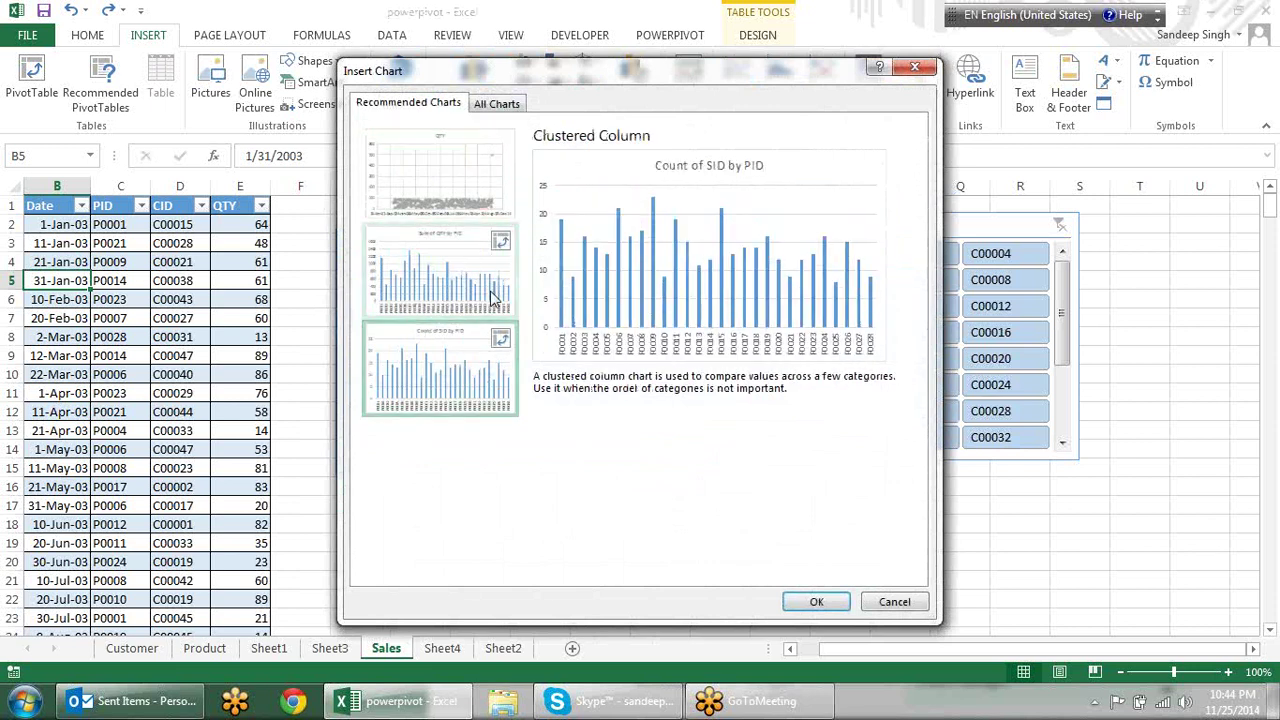
click(434, 250)
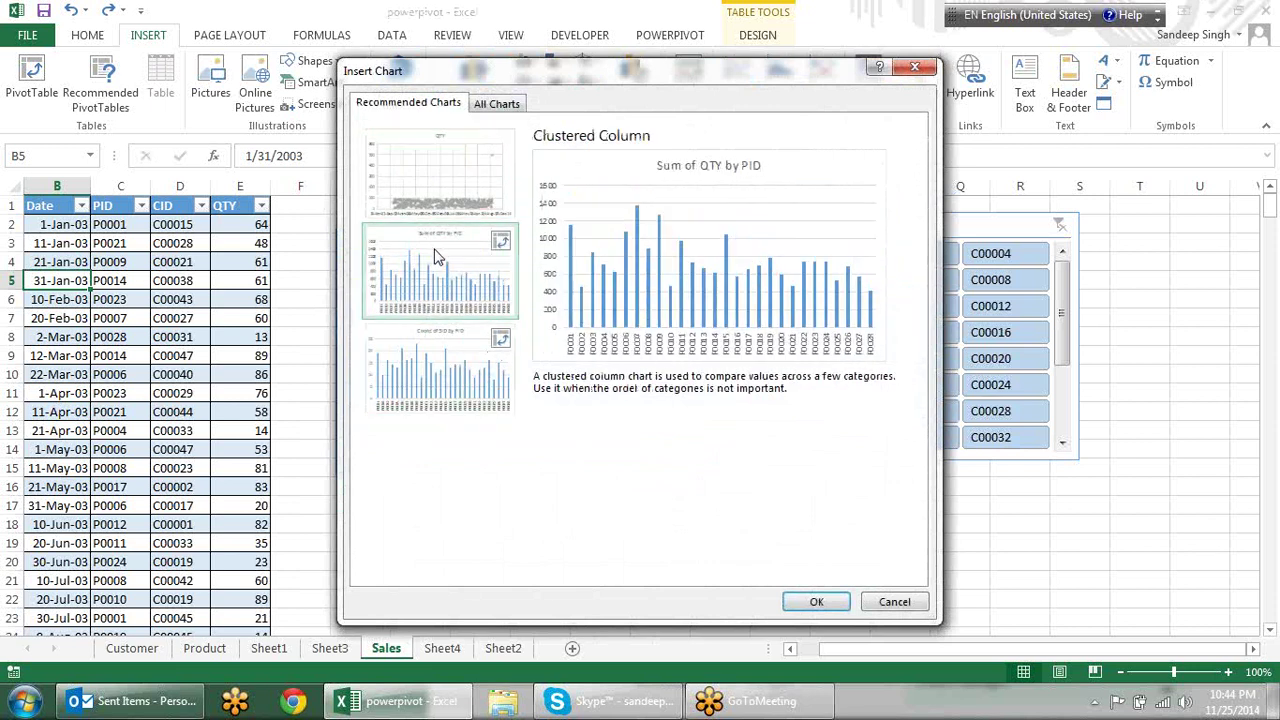
double_click(434, 250)
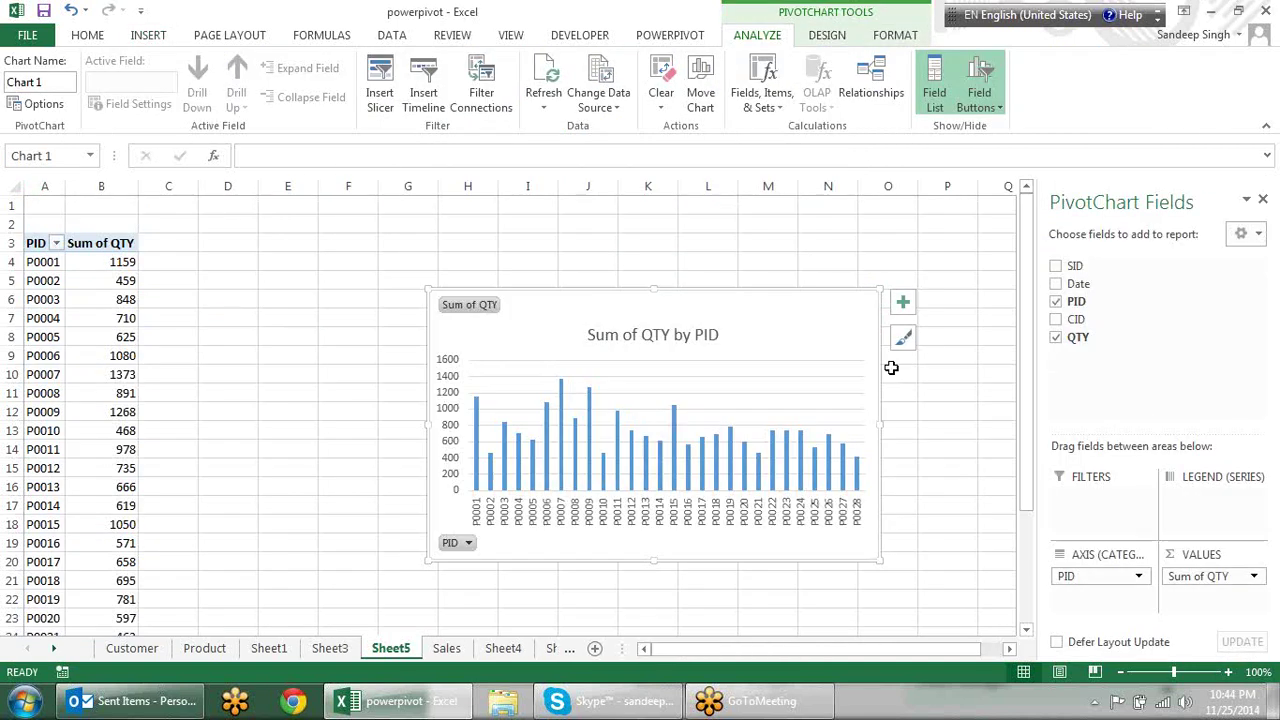
key(Escape)
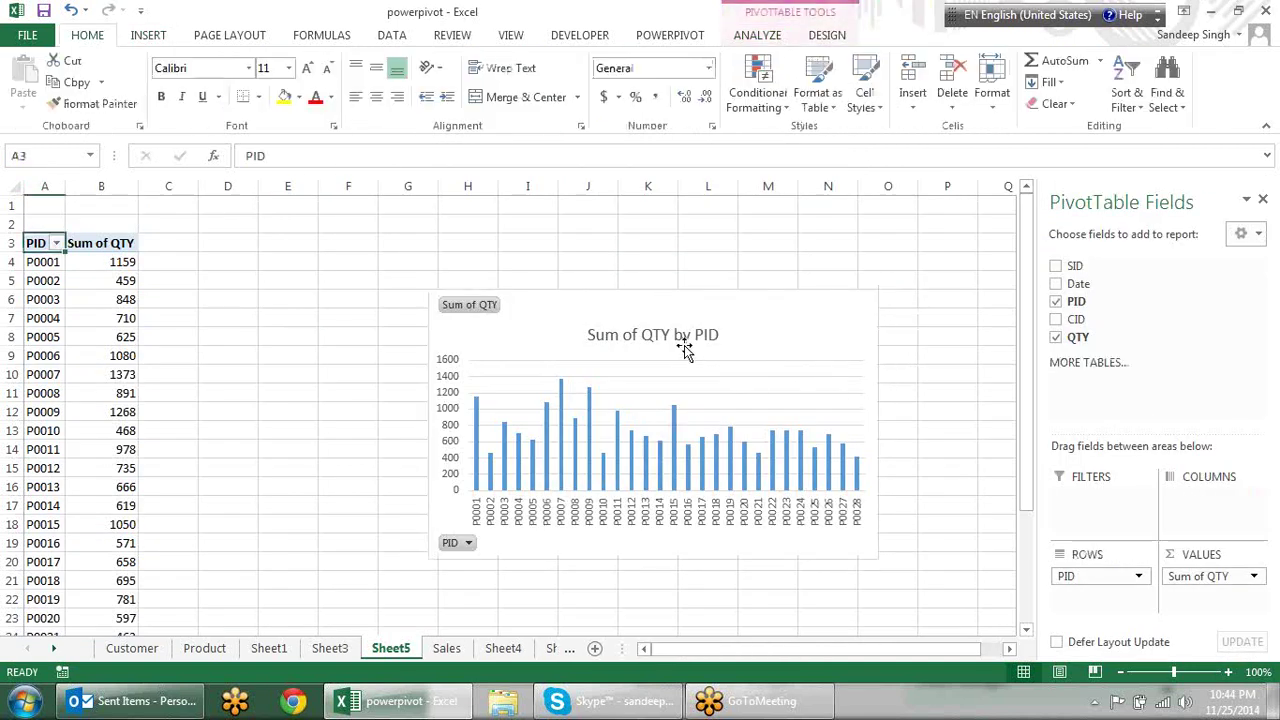
Return to the Sales sheet, select E4, and browse the Insert, Page Layout and Formulas tabs.
click(439, 654)
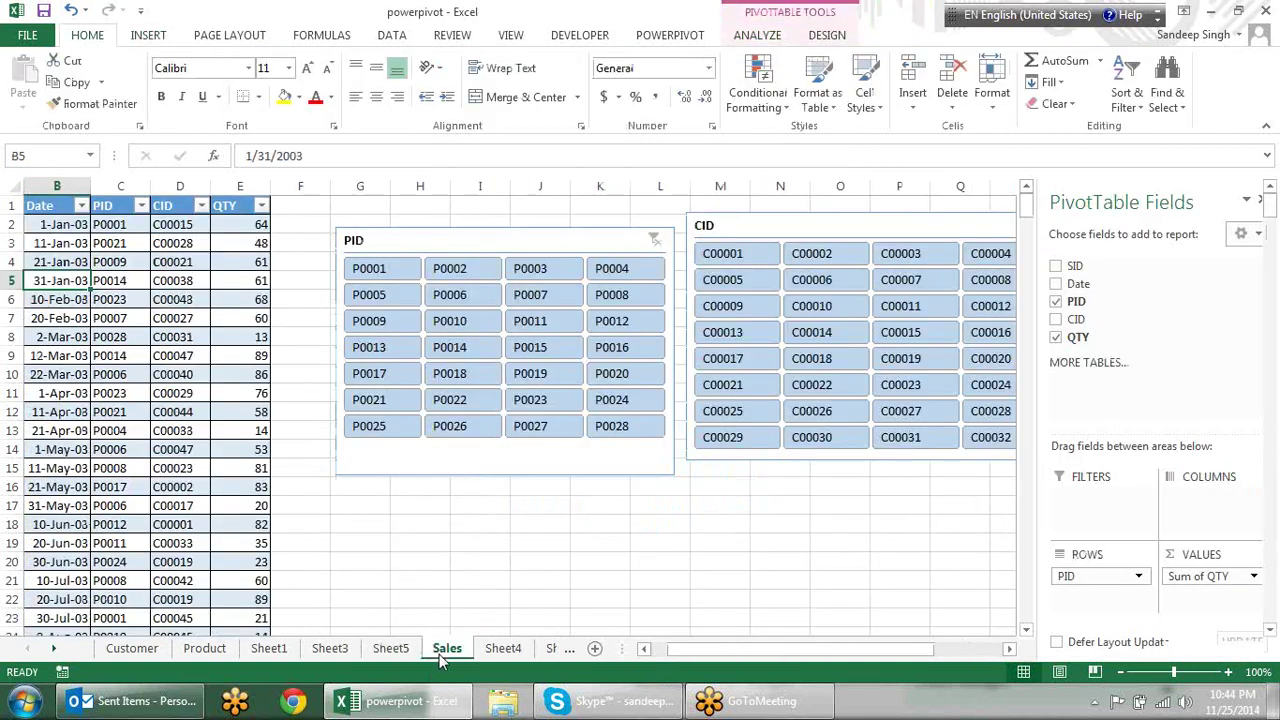
click(232, 261)
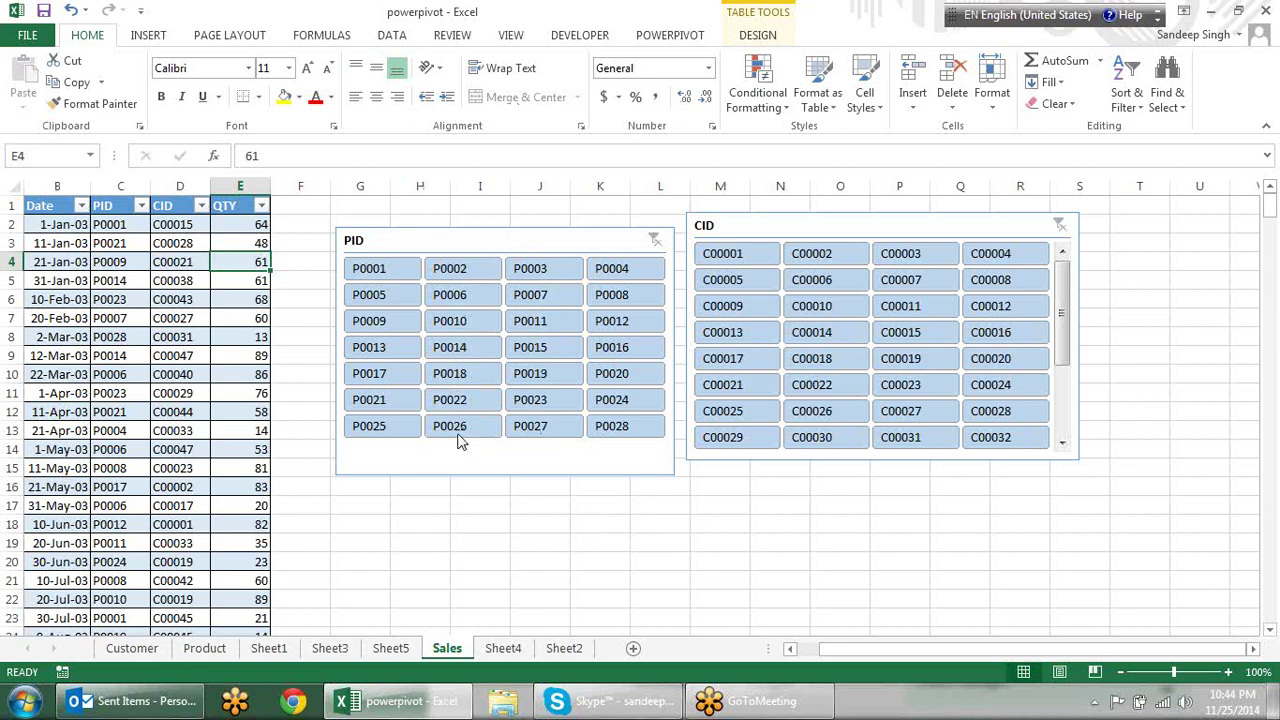
click(150, 35)
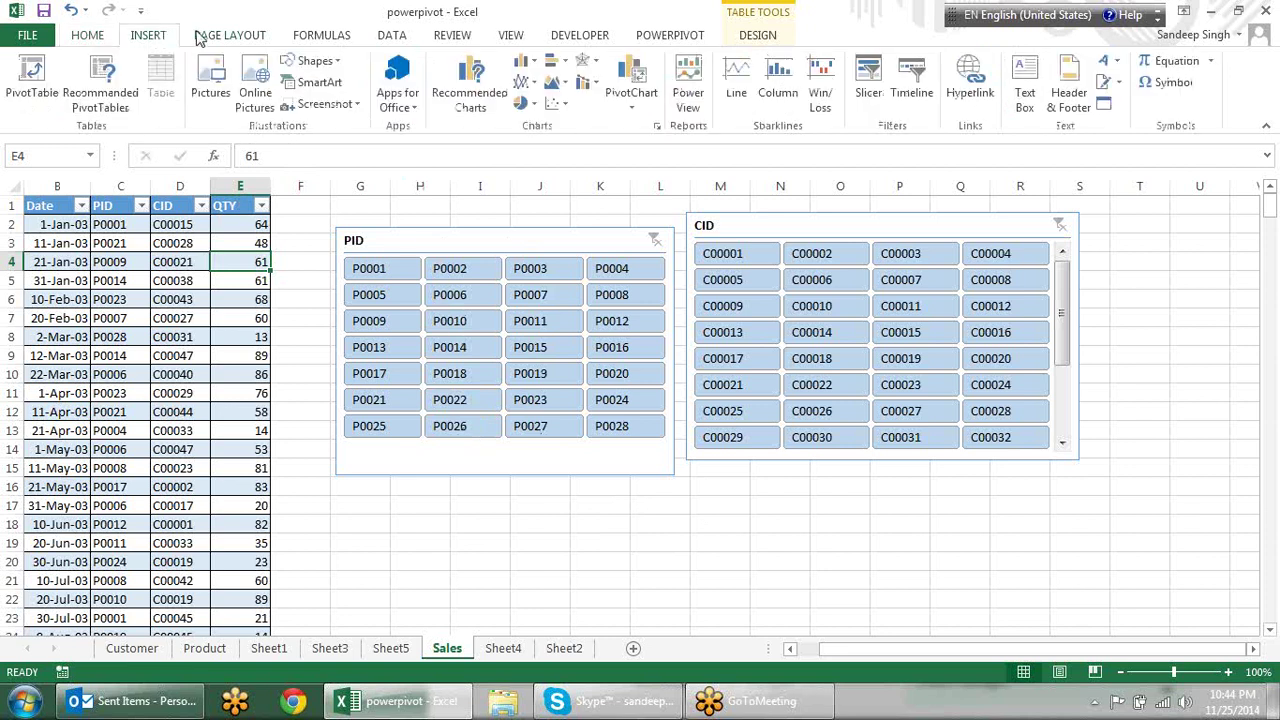
click(212, 35)
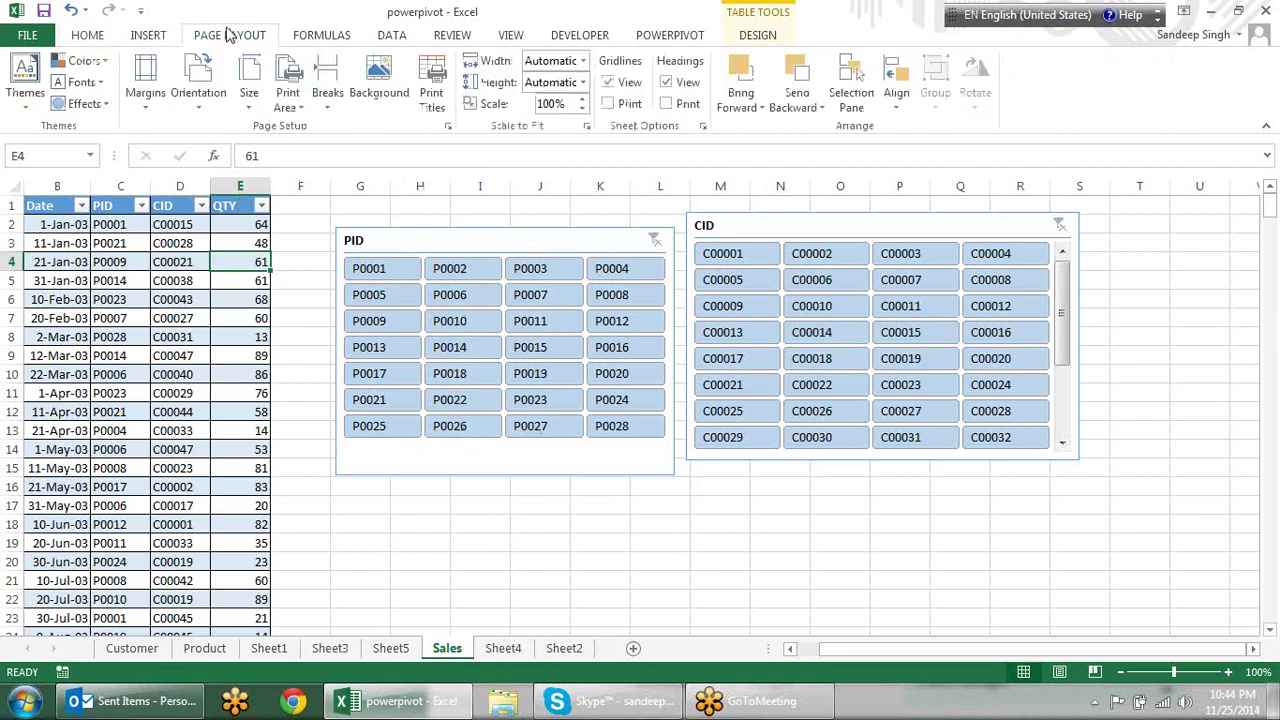
click(321, 35)
Browse the Data, Review, View, Developer, PowerPivot and Table Design tabs, then minimize Excel.
click(393, 38)
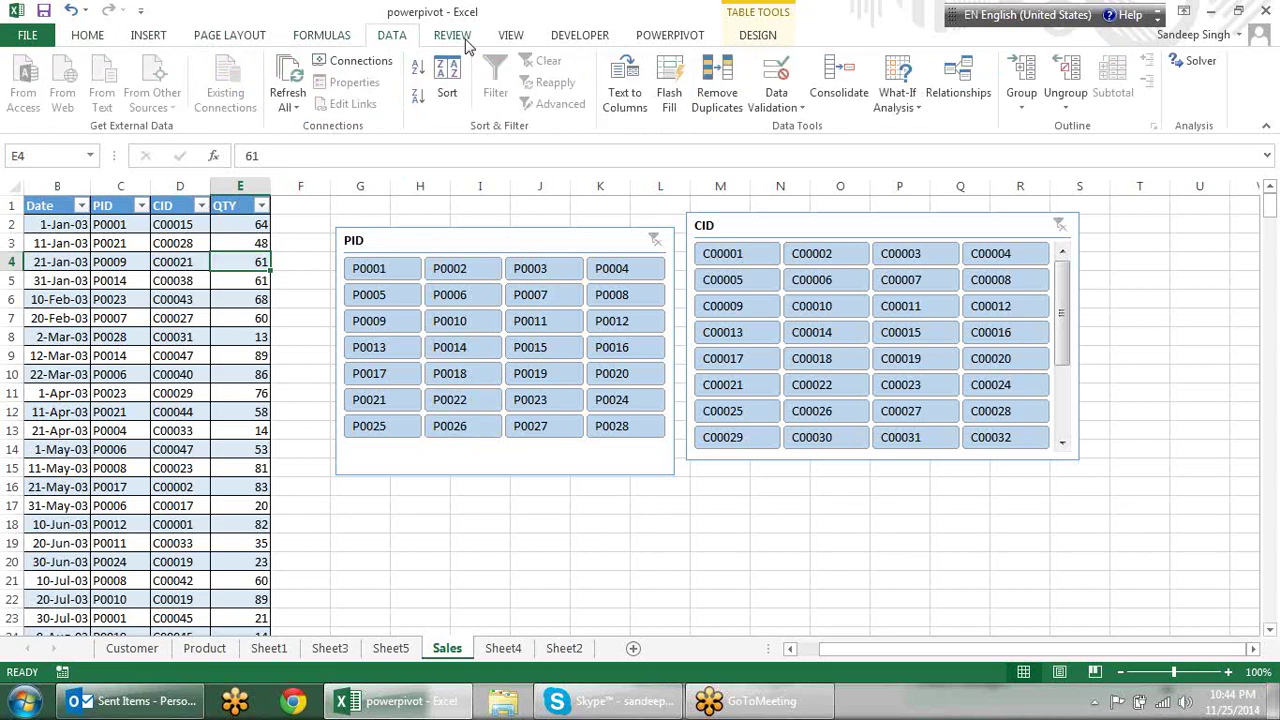
click(452, 36)
click(511, 36)
click(577, 38)
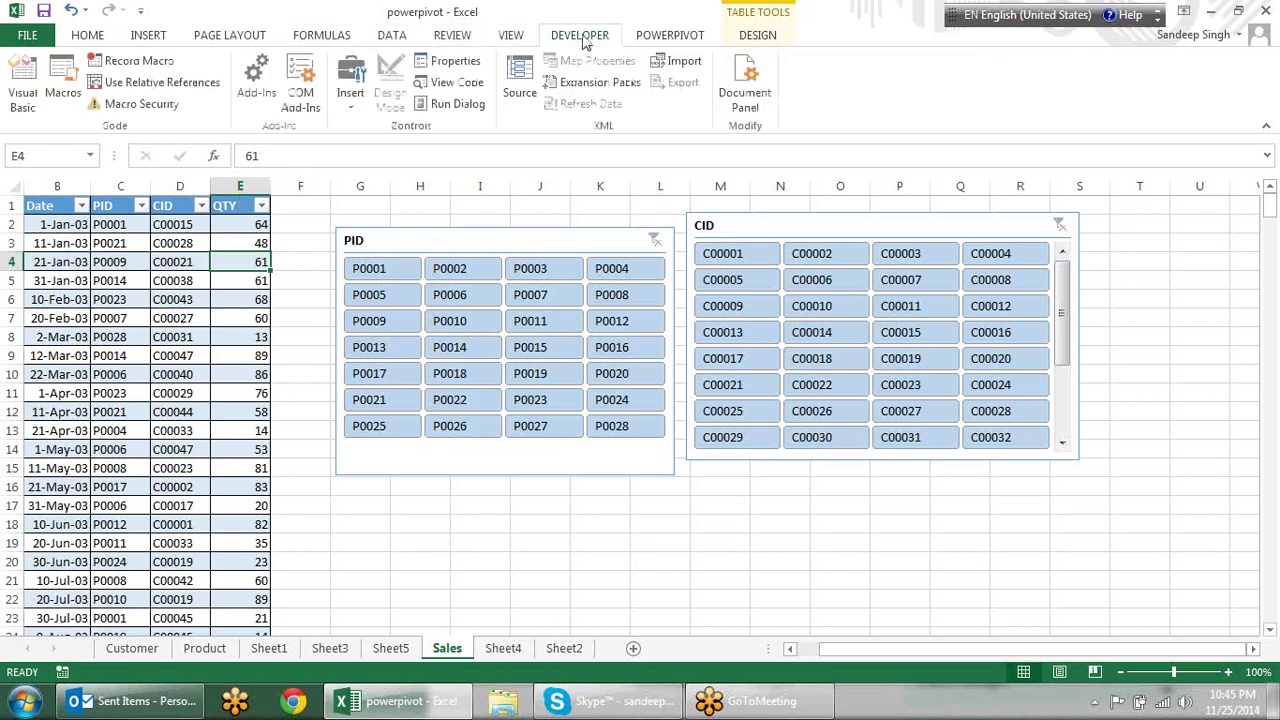
click(666, 36)
click(765, 38)
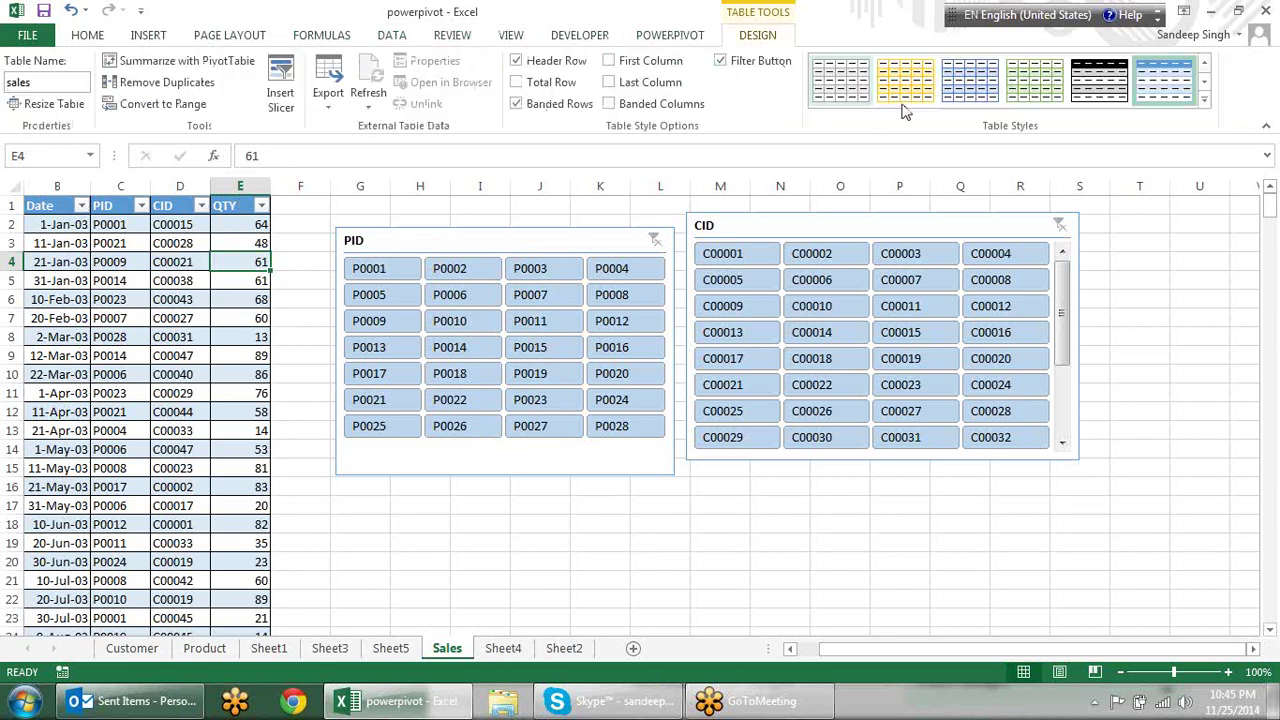
click(1211, 12)
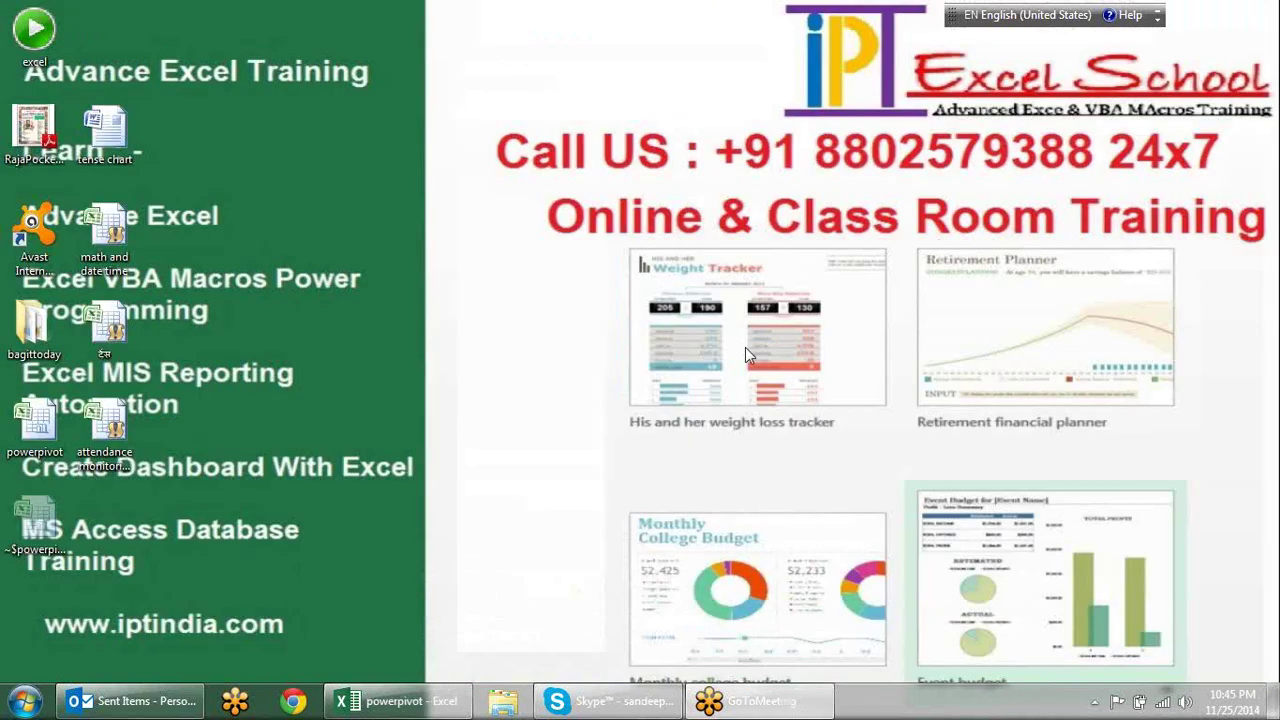
Restore the Excel window on the Sales sheet and click several empty cells.
click(447, 708)
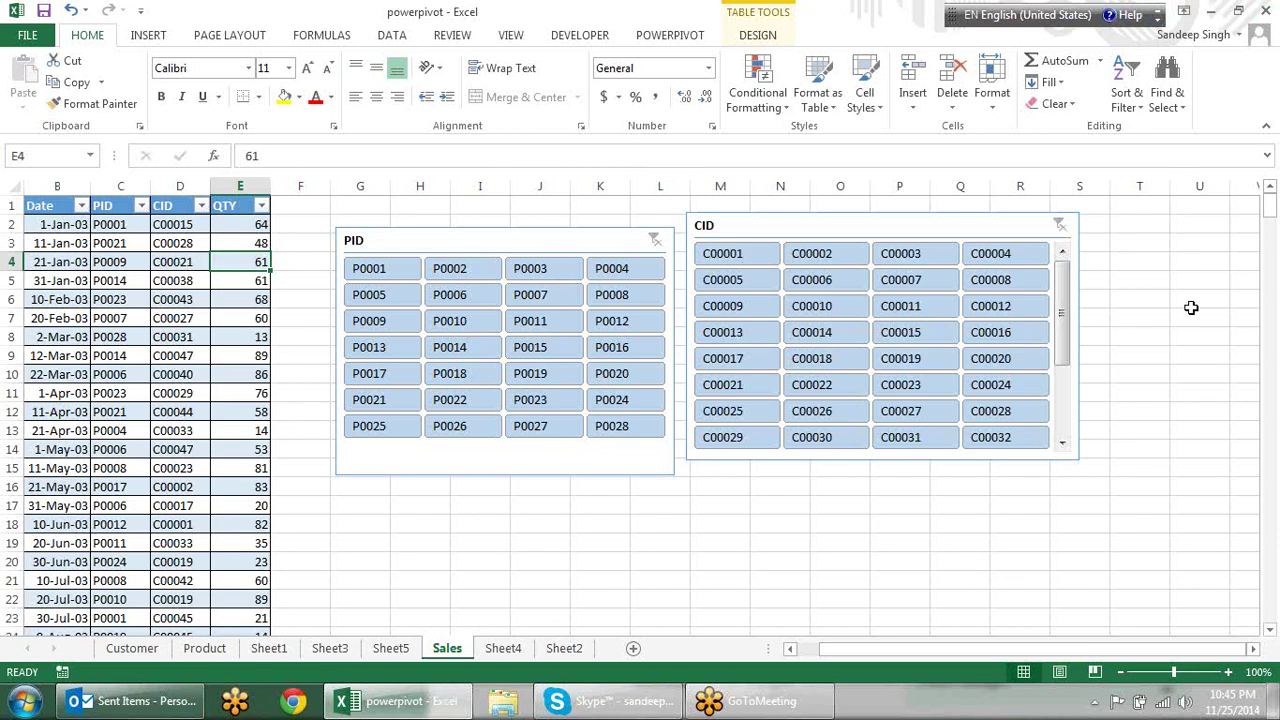
click(1201, 460)
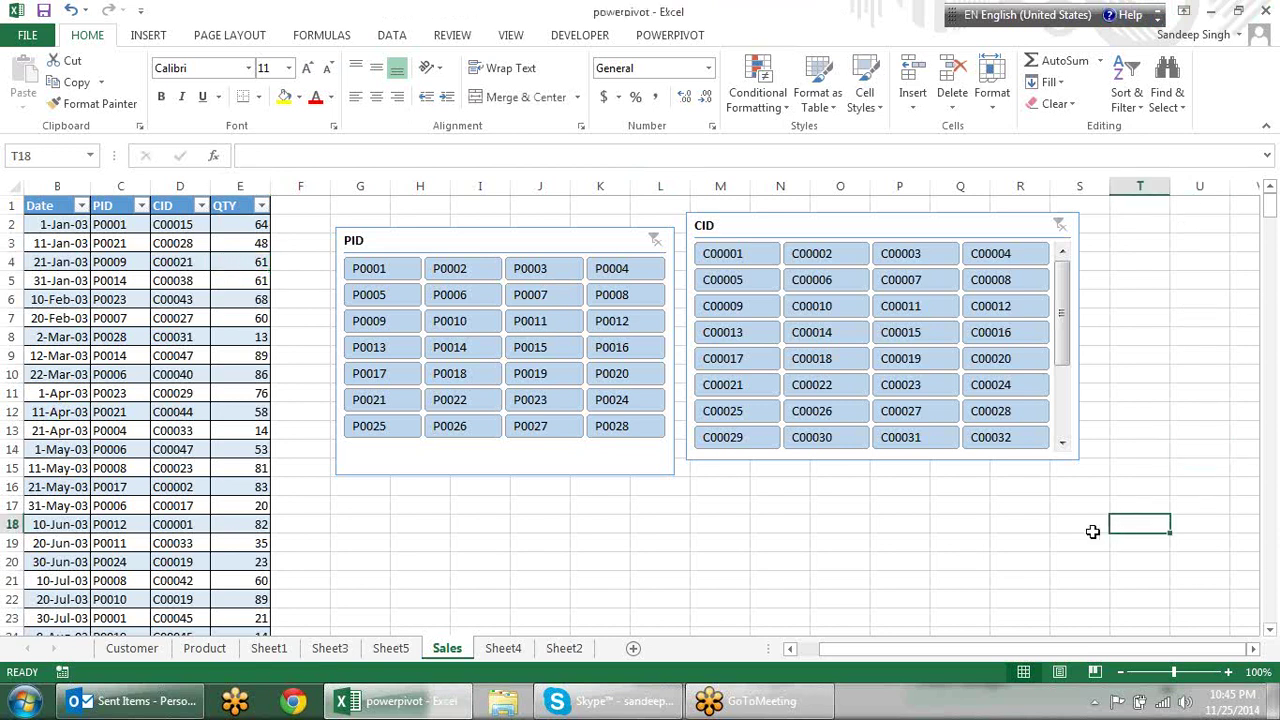
click(672, 594)
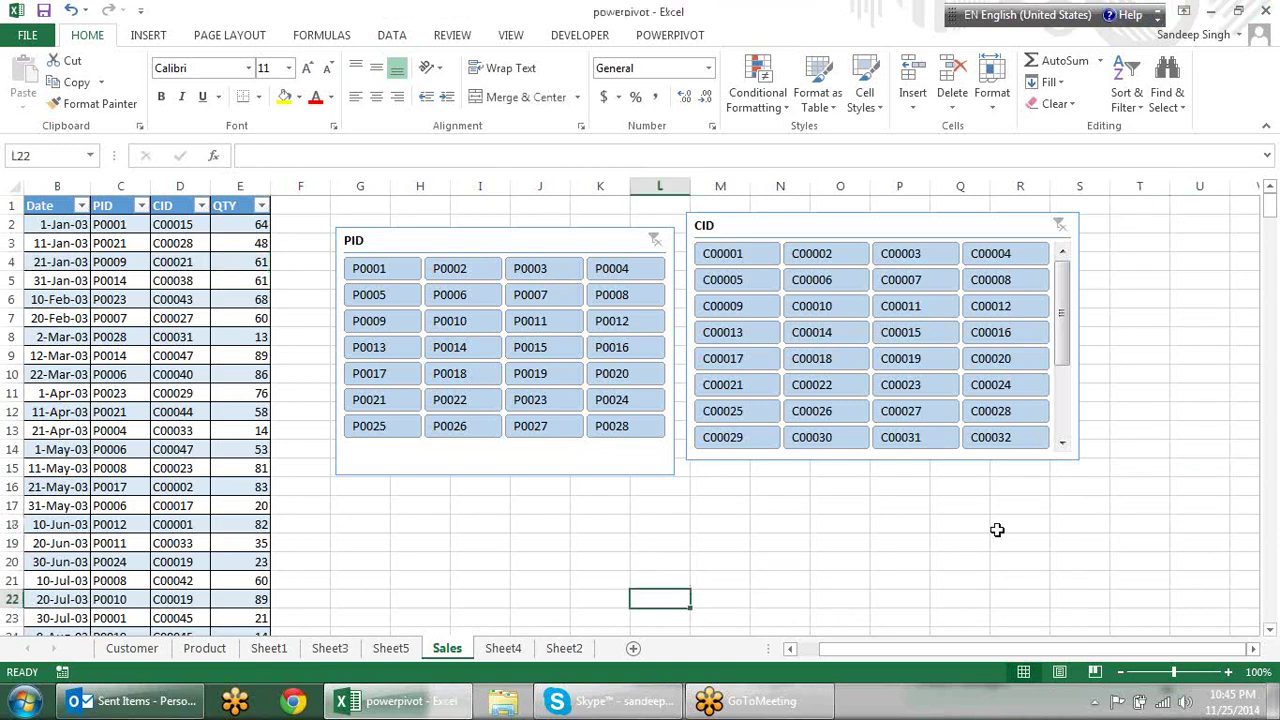
click(1069, 524)
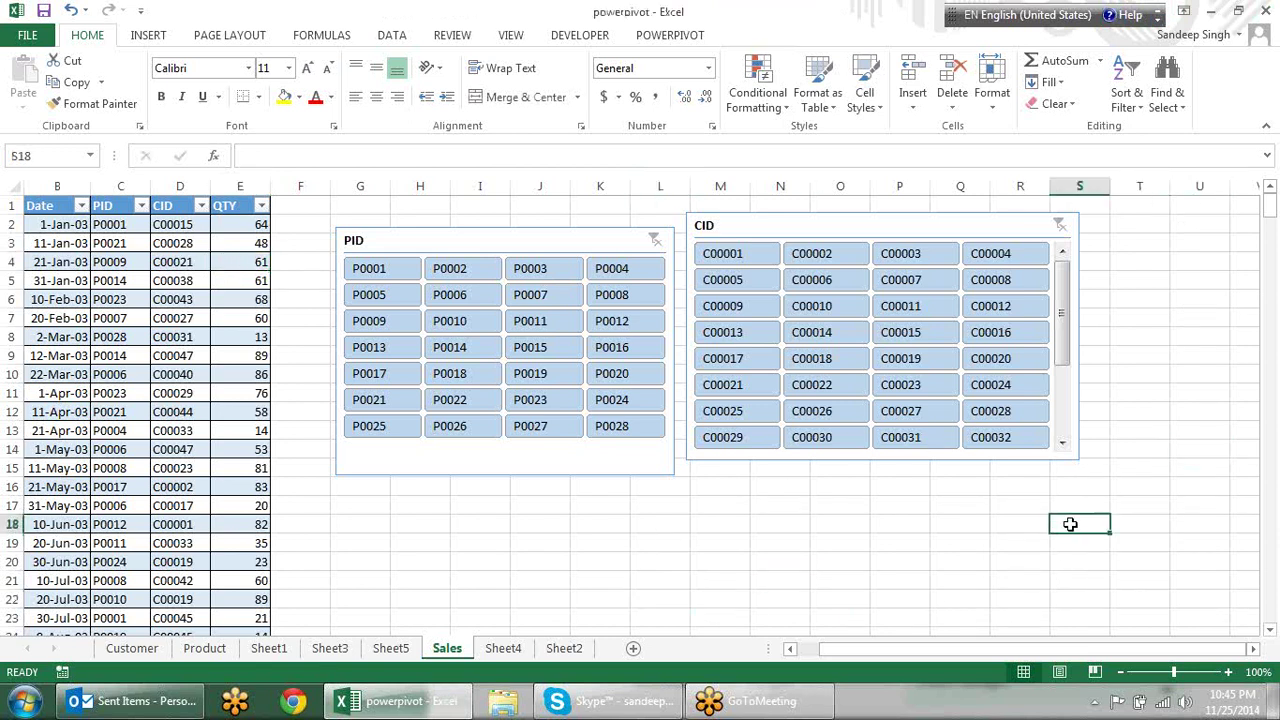
click(1229, 449)
click(1098, 577)
Click a few more empty cells, then close the workbook, saving changes to powerpivot.xlsx.
click(960, 566)
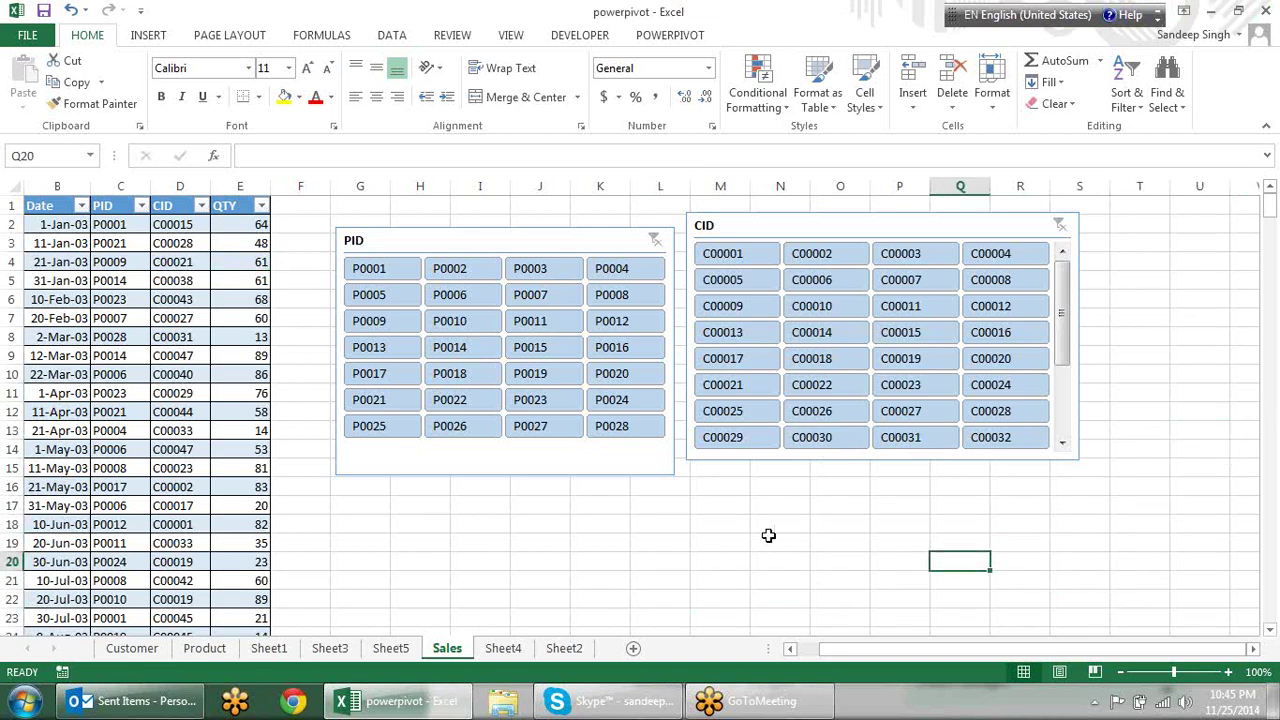
click(766, 536)
click(622, 526)
click(800, 518)
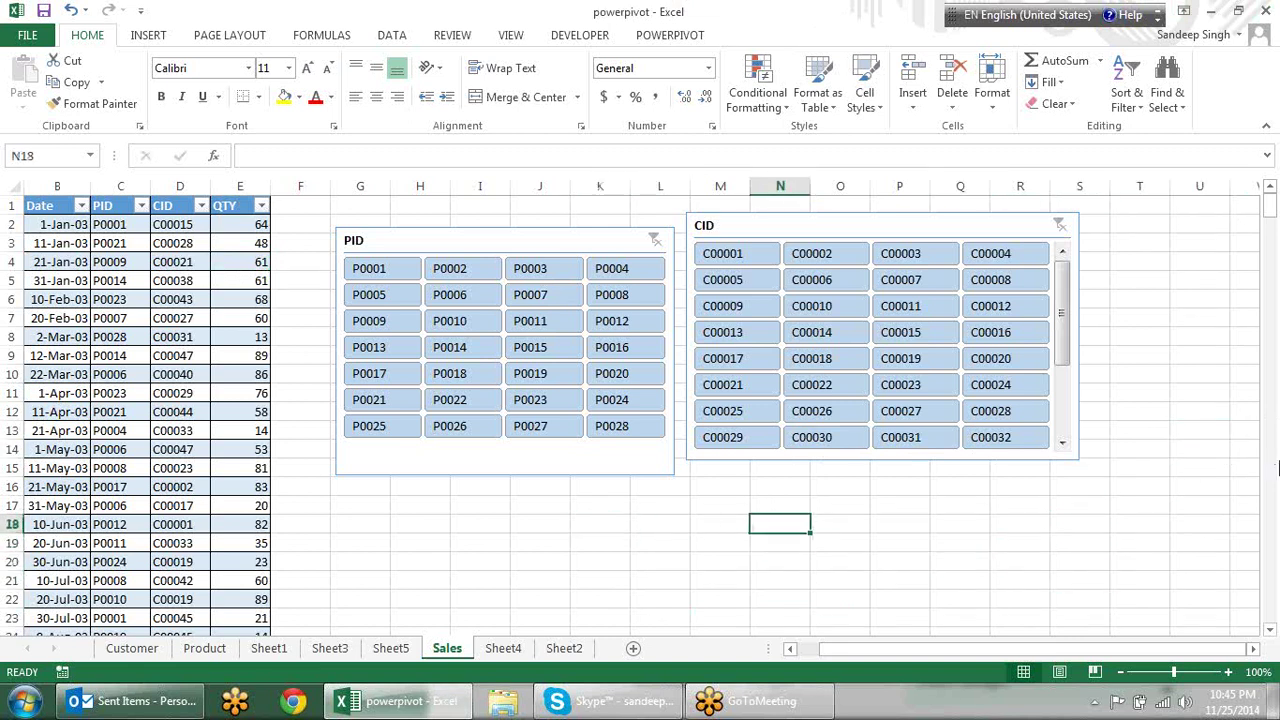
click(985, 541)
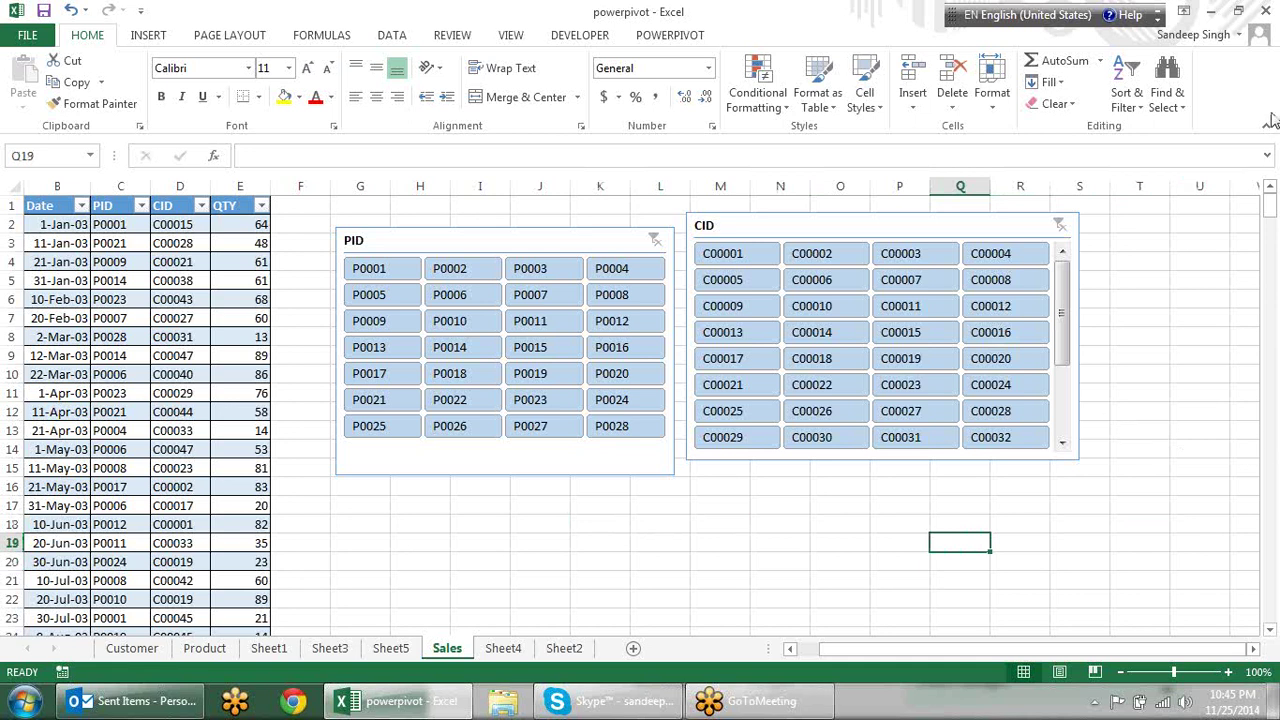
click(1266, 12)
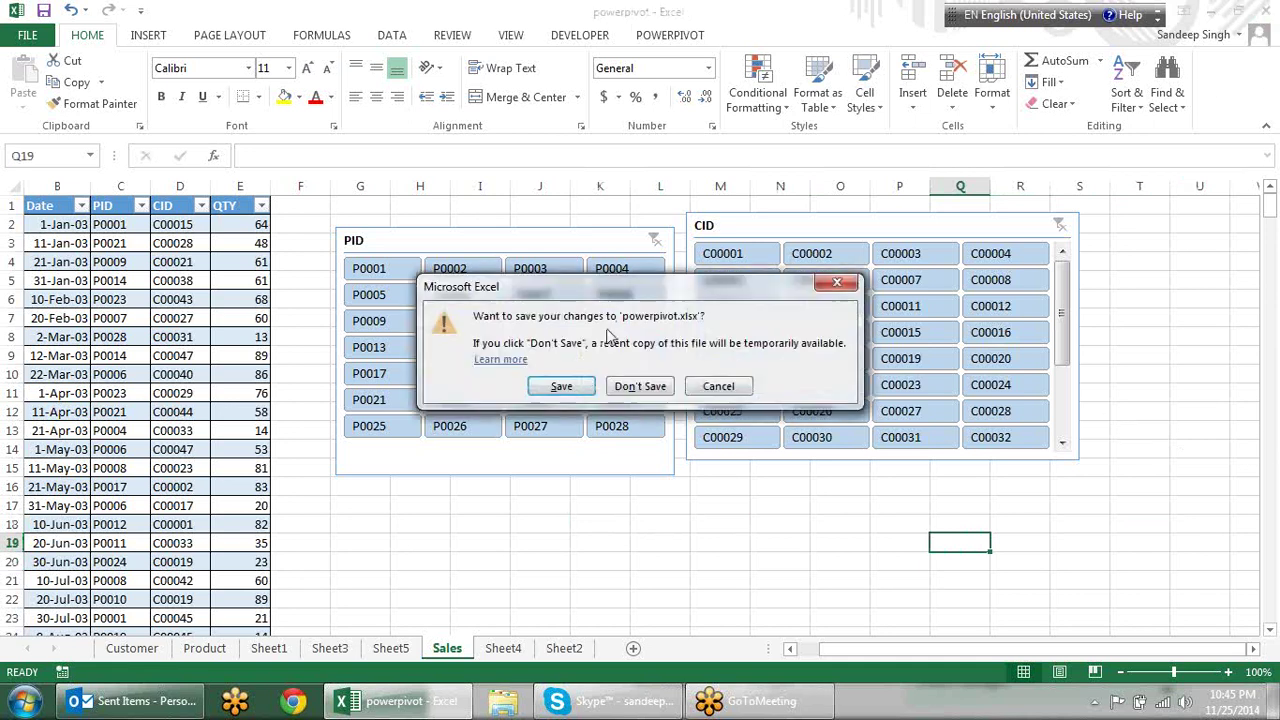
click(561, 386)
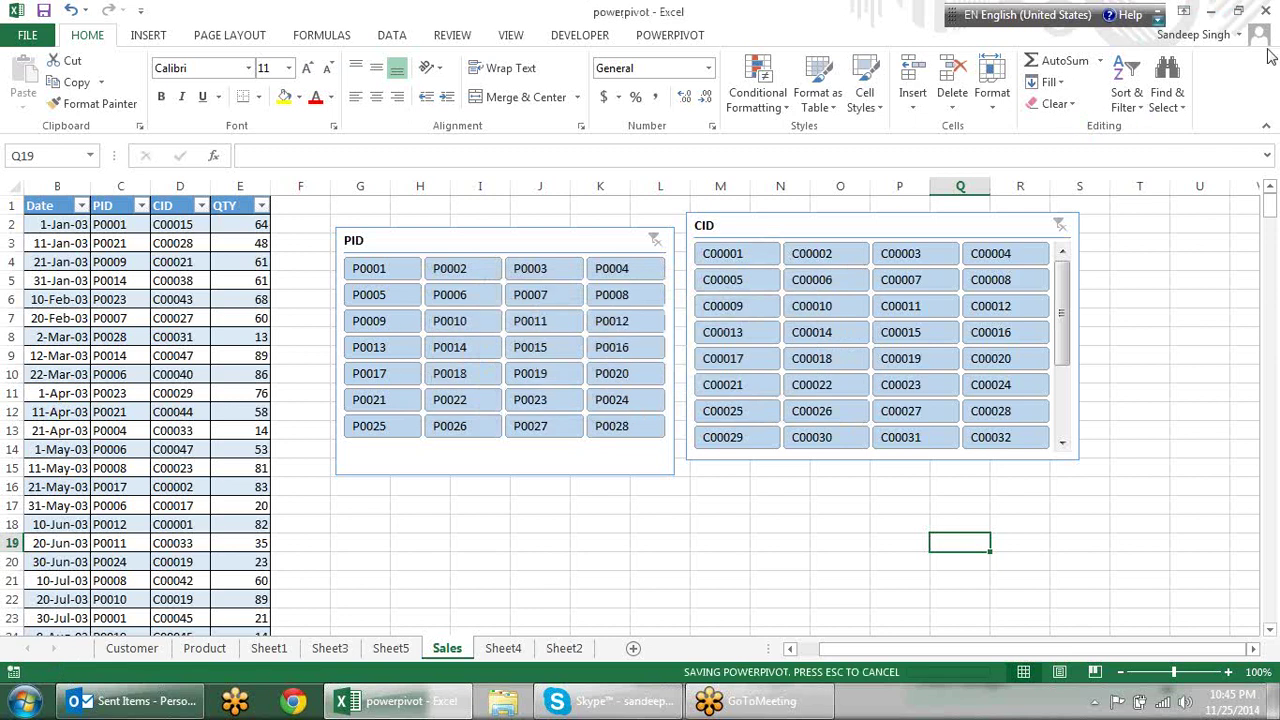